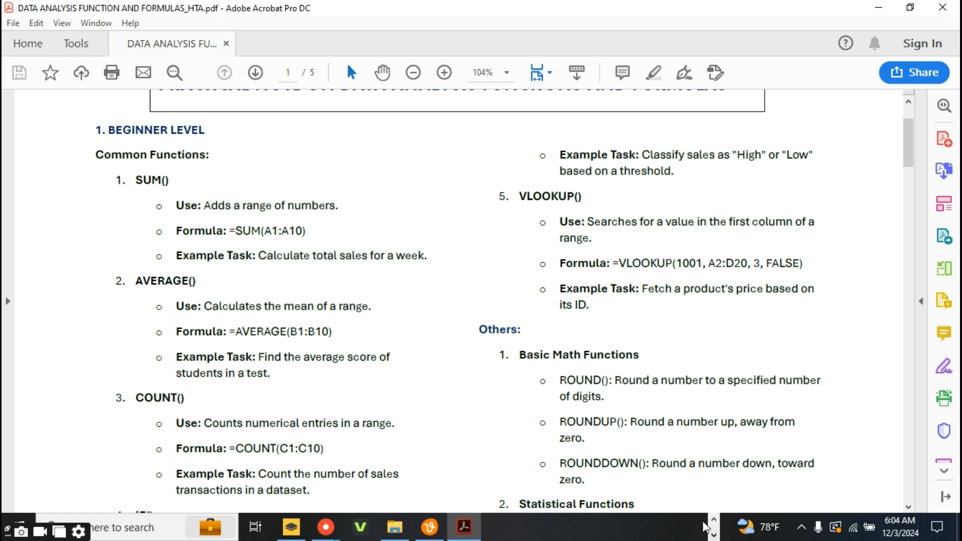
# Switch from the Acrobat functions PDF to the EXCEL FORMULA AND FUNCTIONS workbook
pyautogui.click(713, 520)
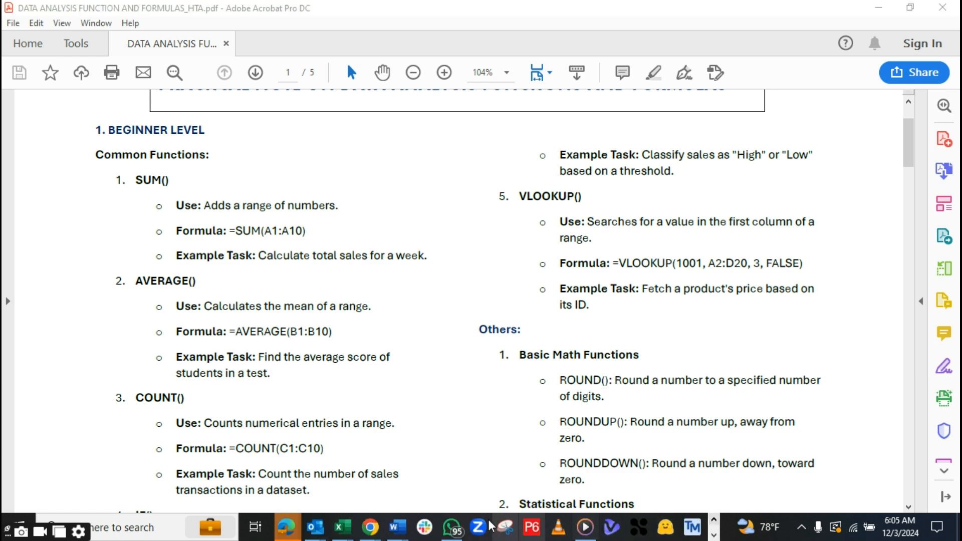
pyautogui.click(349, 530)
# Bring the sales workbook forward, clear the sheet selection and scroll through the data
pyautogui.click(554, 484)
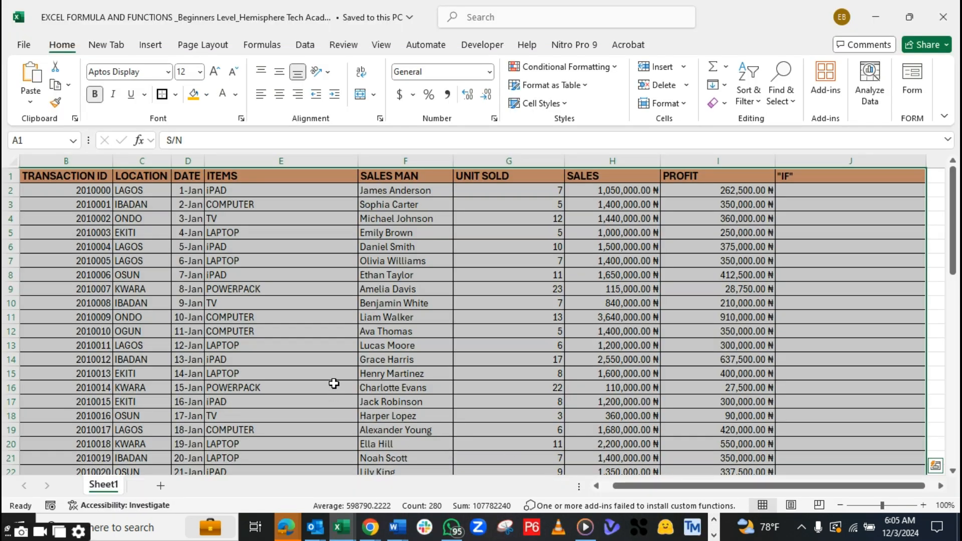
pyautogui.click(429, 301)
pyautogui.scroll(-5, 398, 321)
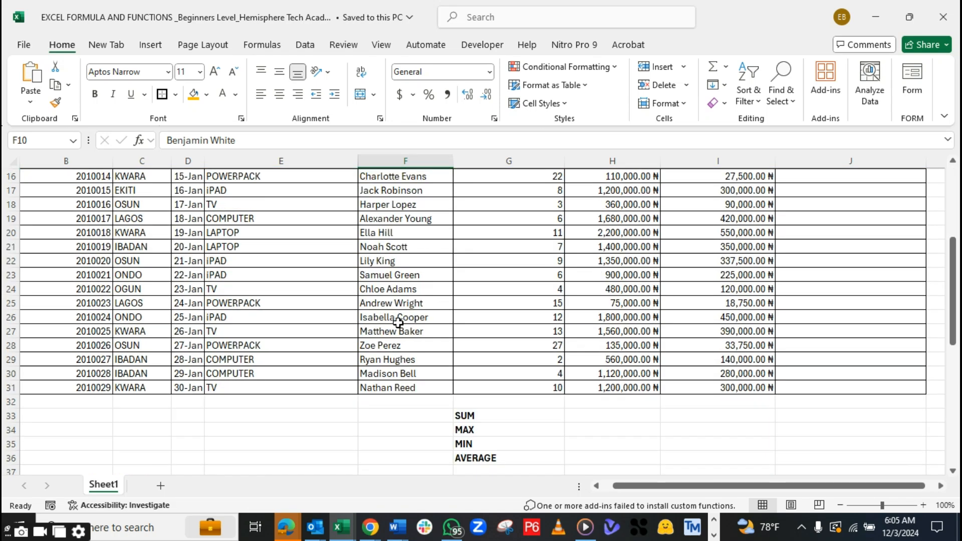
pyautogui.scroll(-4, 398, 323)
pyautogui.scroll(7, 399, 323)
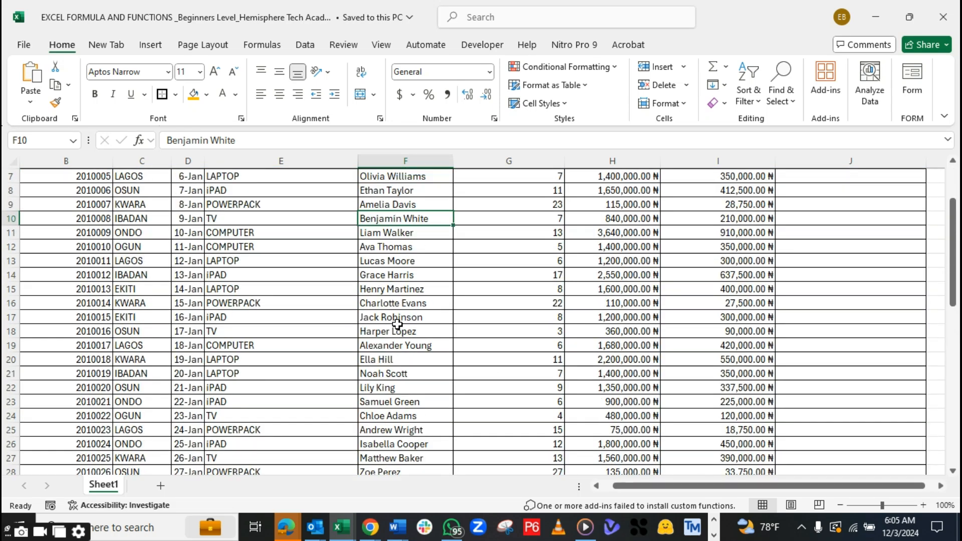
pyautogui.scroll(2, 397, 324)
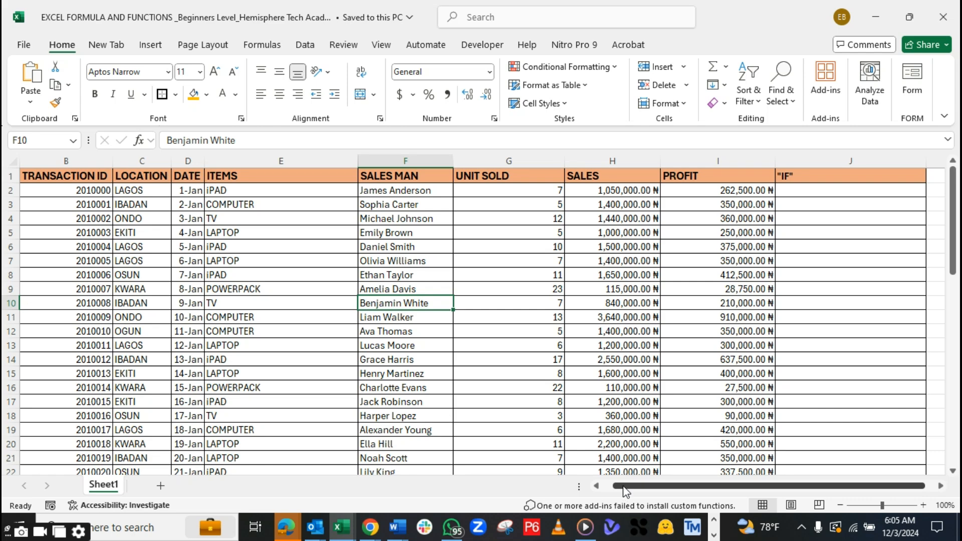
pyautogui.moveTo(625, 490); pyautogui.dragTo(615, 490)
pyautogui.scroll(-6, 339, 304)
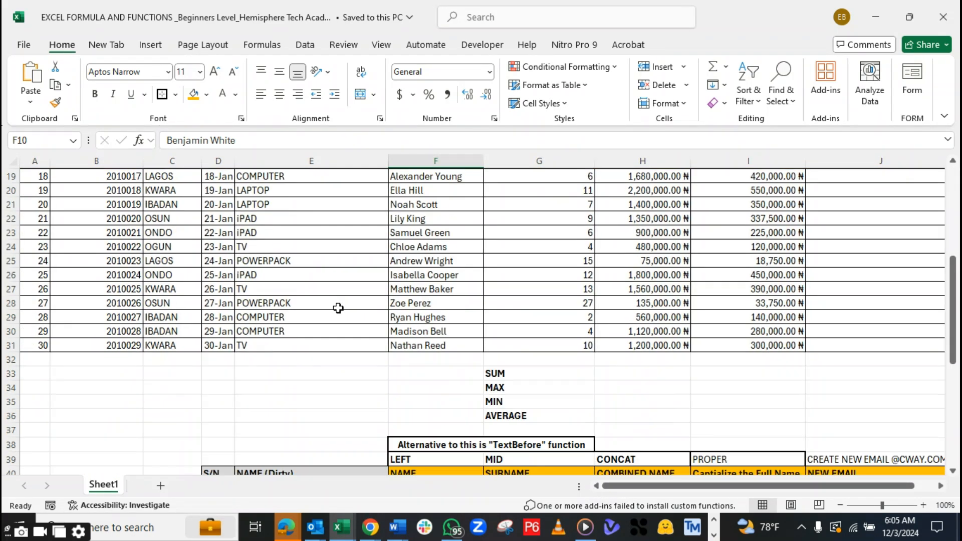
pyautogui.scroll(-1, 338, 308)
pyautogui.scroll(1, 603, 345)
pyautogui.scroll(-1, 586, 355)
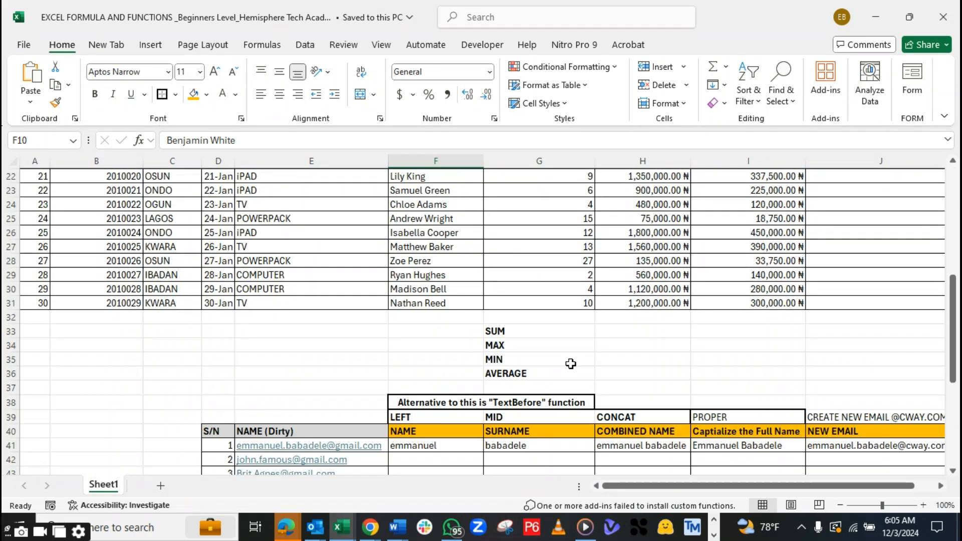
# Apply an orange fill to cell G33 holding the SUM label
pyautogui.click(516, 328)
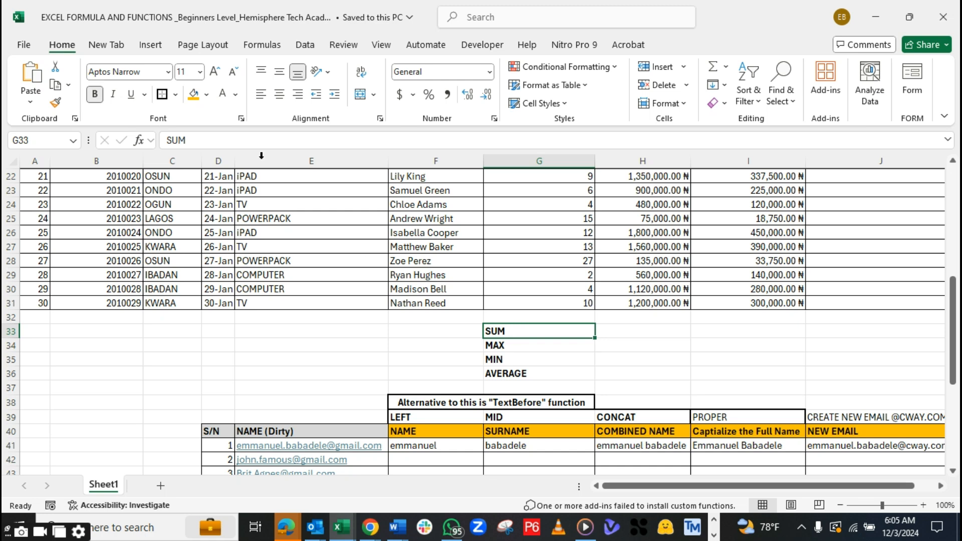
pyautogui.click(192, 96)
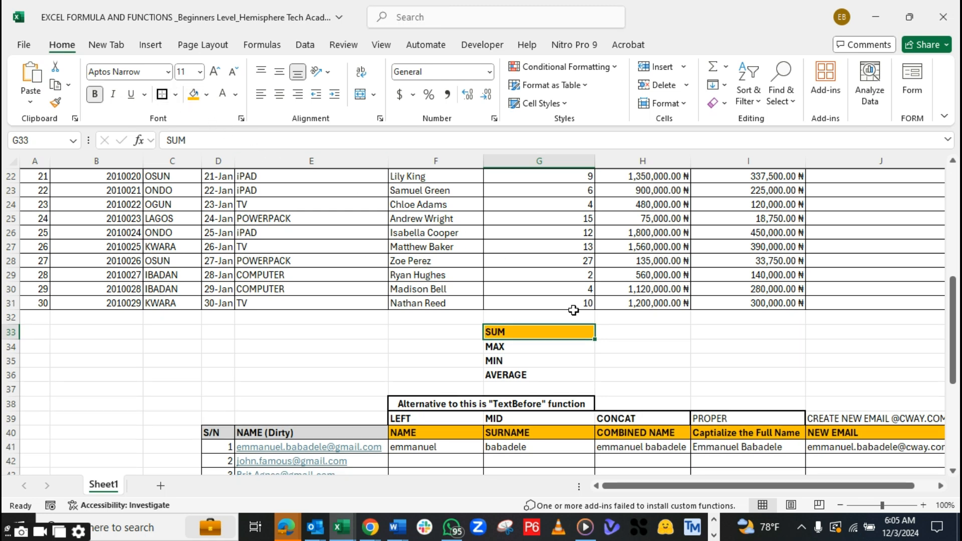
pyautogui.click(647, 334)
# Select the SALES and PROFIT headers and parts of the unit, sales and profit values
pyautogui.scroll(7, 646, 334)
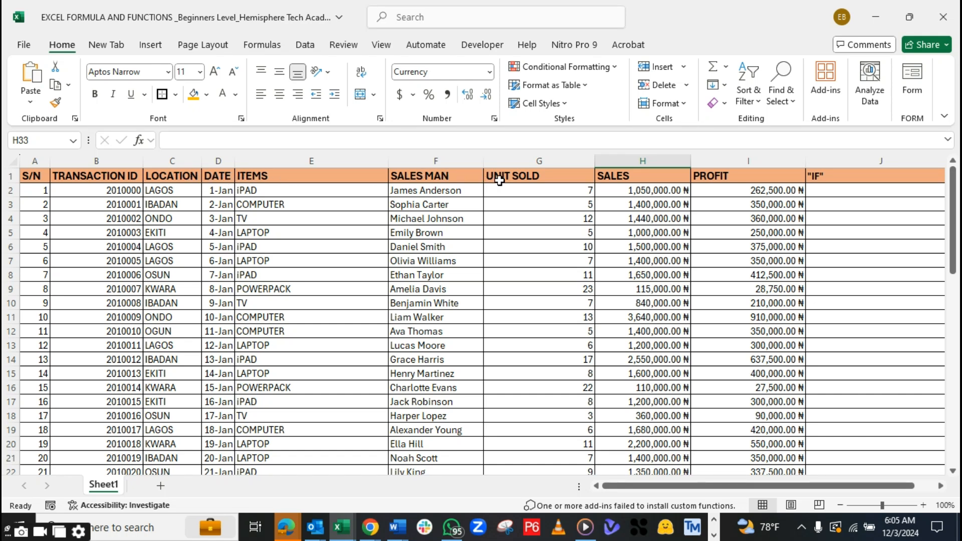
pyautogui.click(655, 176)
pyautogui.click(756, 175)
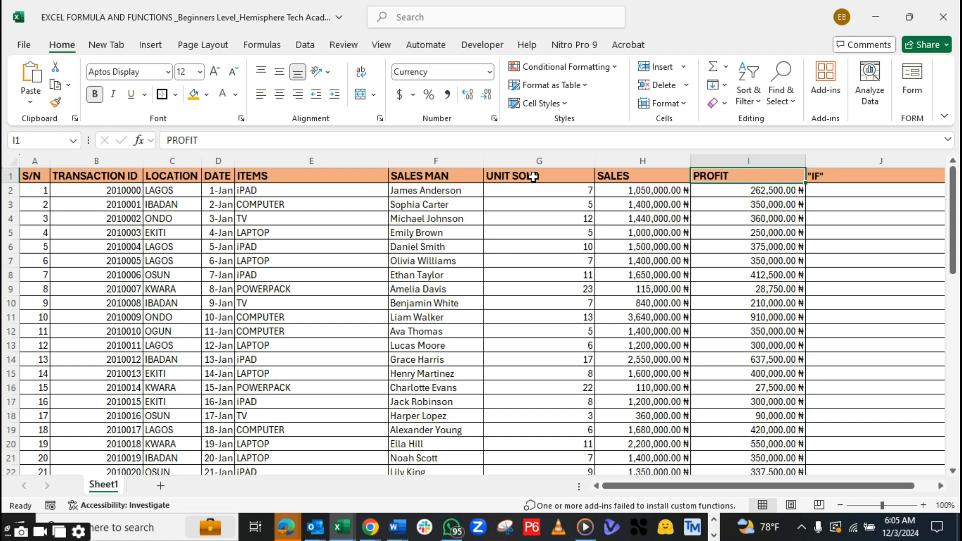
pyautogui.moveTo(534, 189); pyautogui.dragTo(538, 402)
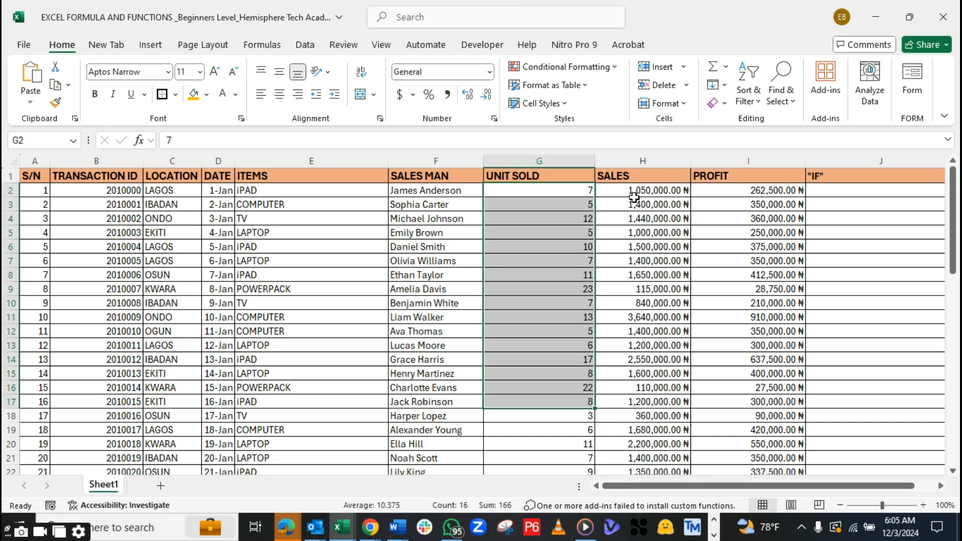
pyautogui.moveTo(633, 189); pyautogui.dragTo(643, 346)
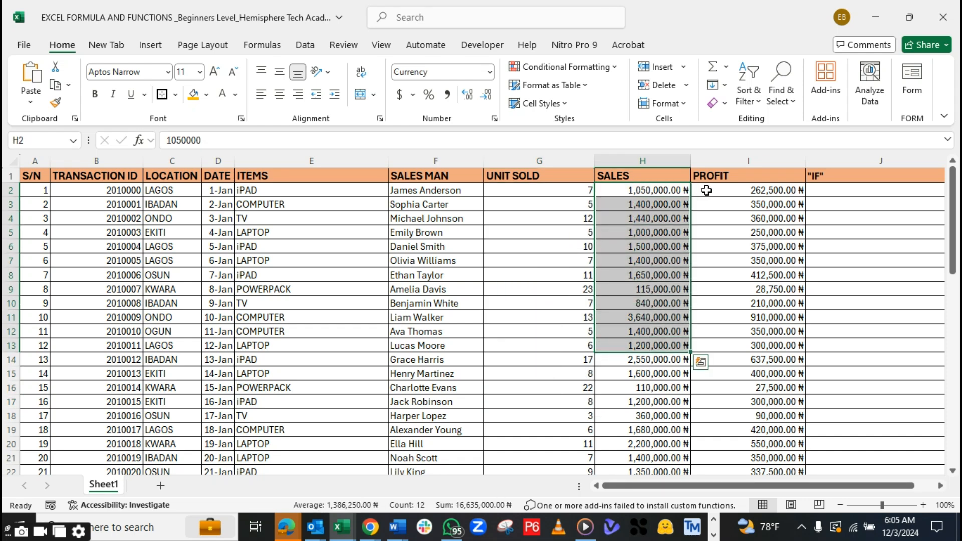
pyautogui.click(739, 189)
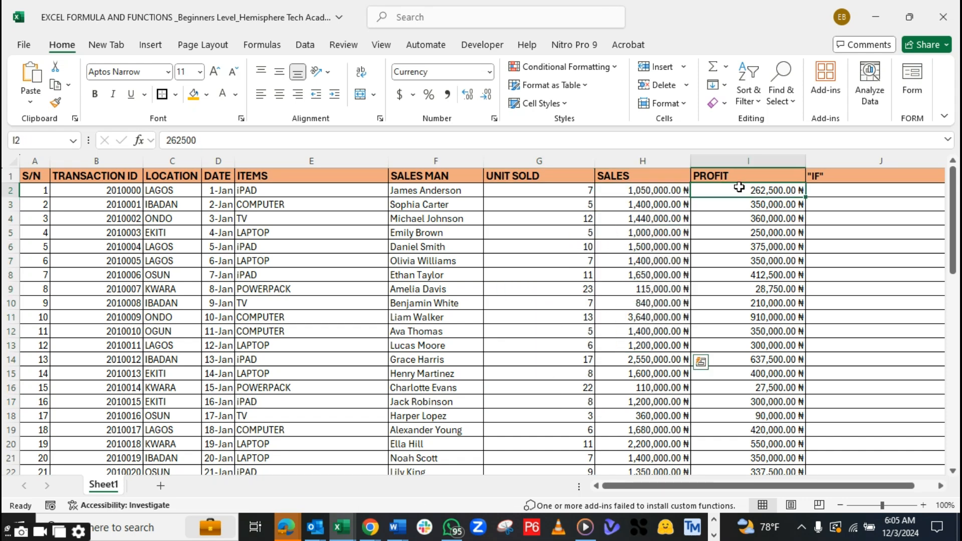
pyautogui.moveTo(739, 191); pyautogui.dragTo(740, 238)
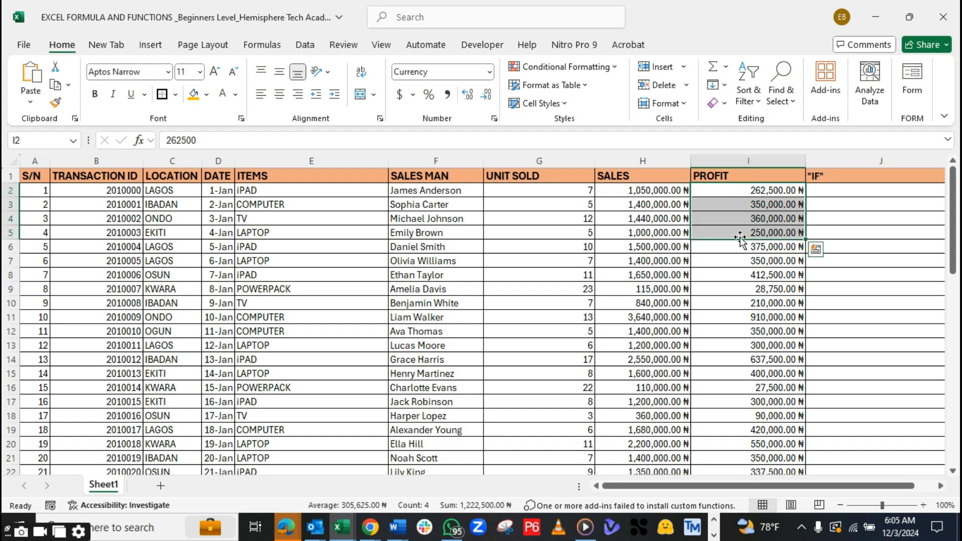
pyautogui.scroll(-7, 739, 244)
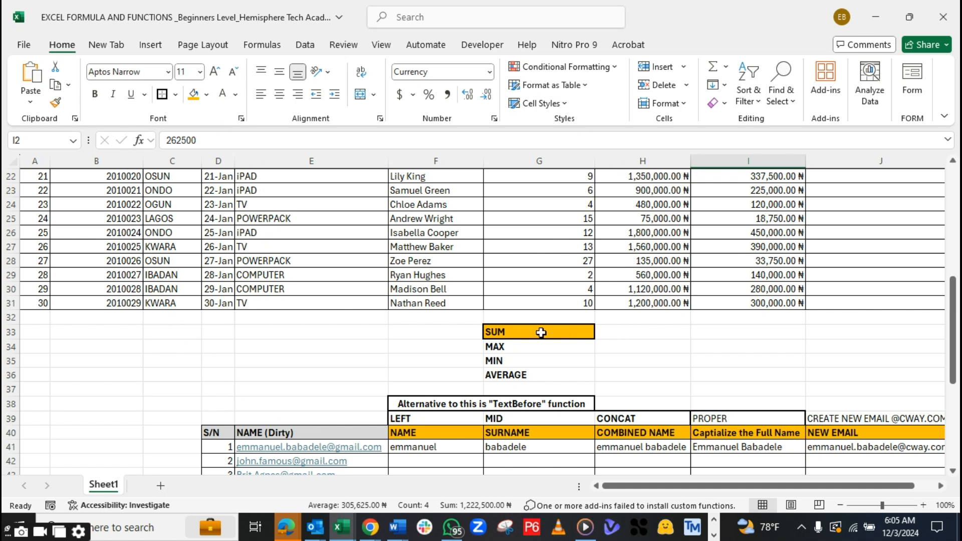
# Move the SUM to AVERAGE labels from G33:G36 into F33:F36
pyautogui.moveTo(541, 332); pyautogui.dragTo(544, 374)
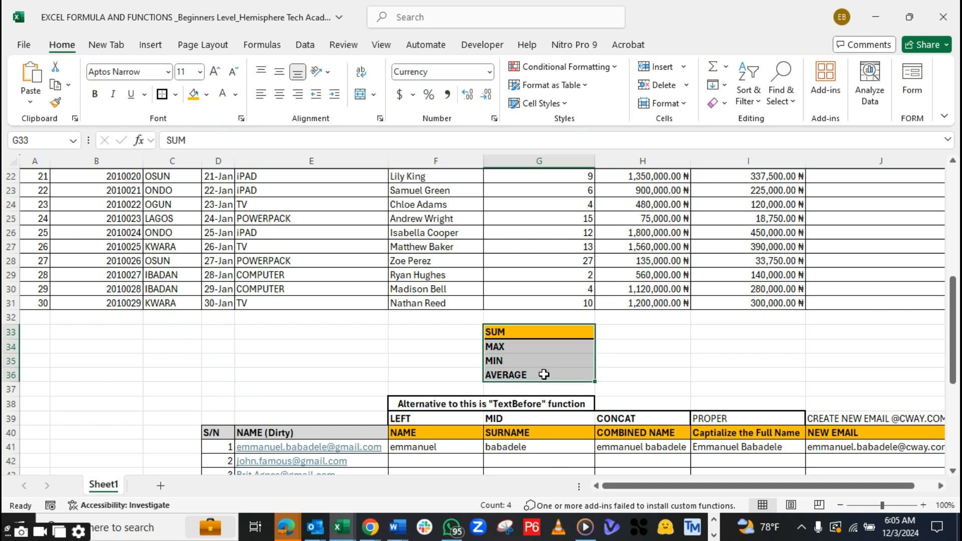
pyautogui.hotkey('ctrl', 'c')
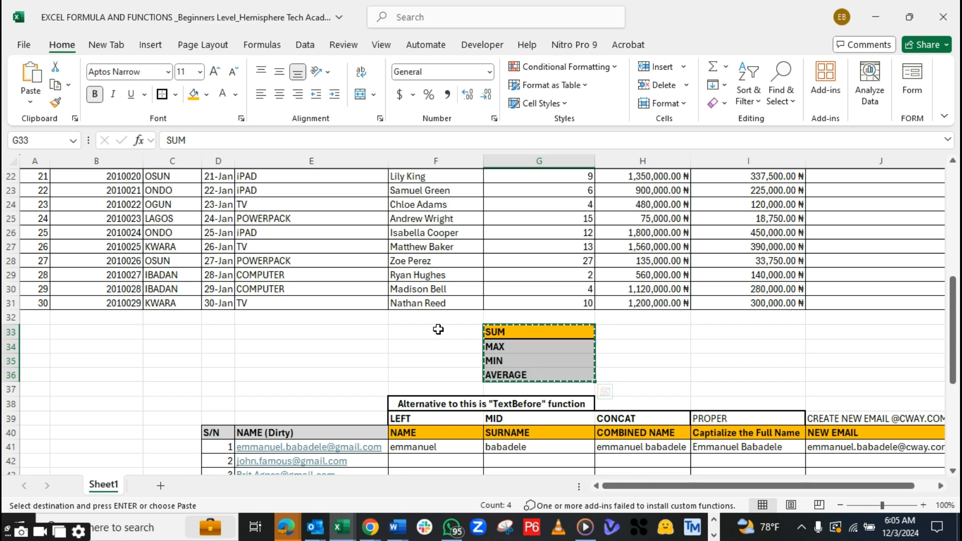
pyautogui.moveTo(438, 328); pyautogui.dragTo(445, 370)
pyautogui.press('Escape')
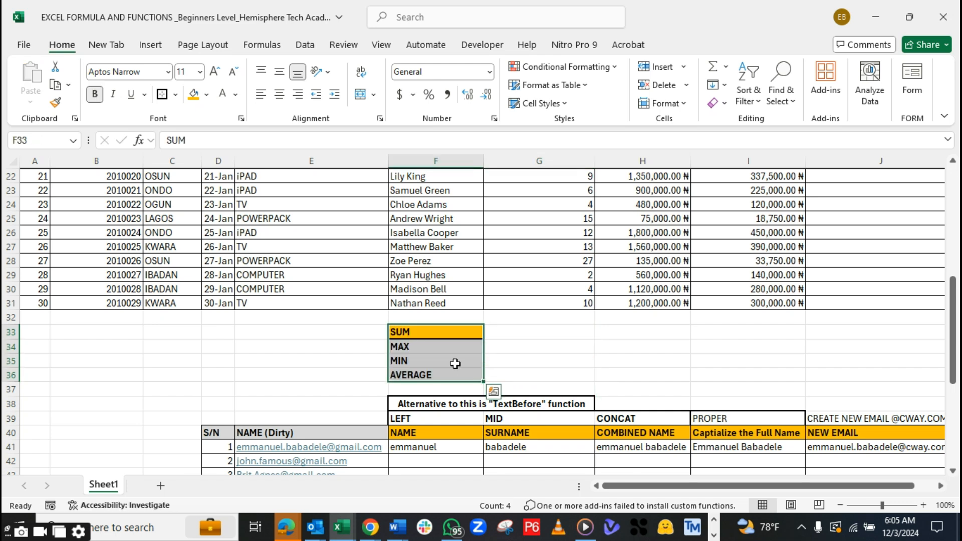
pyautogui.click(528, 332)
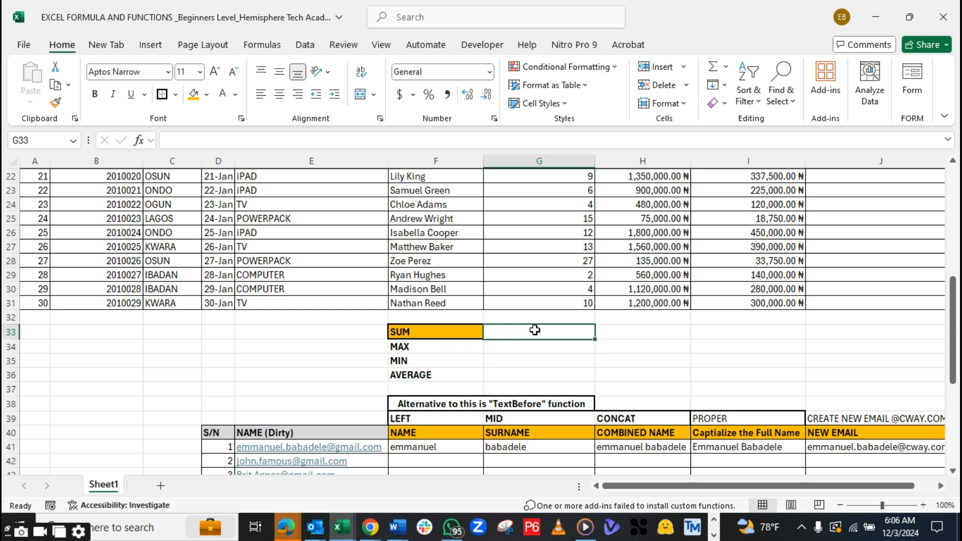
# Freeze panes at F2 so the header row and columns A–E stay visible
pyautogui.scroll(7, 535, 329)
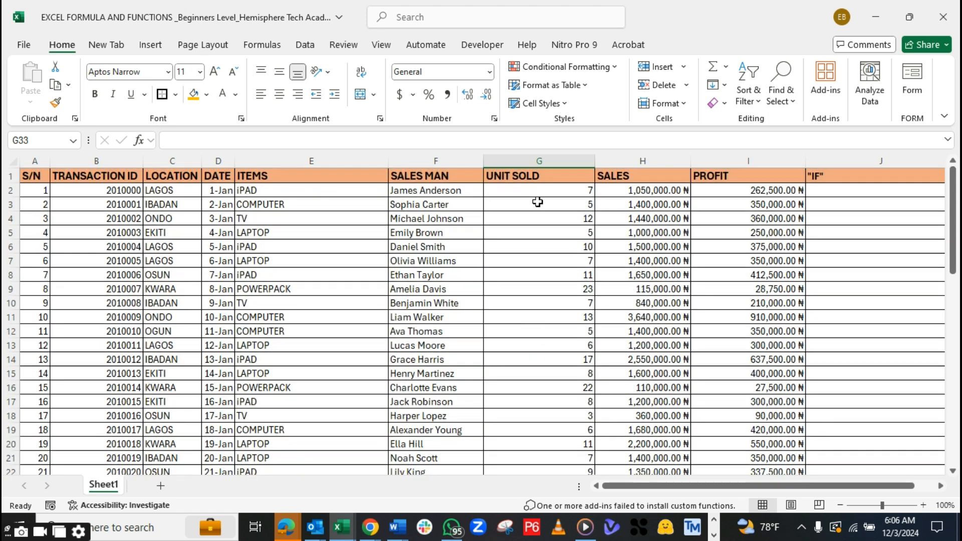
pyautogui.click(450, 191)
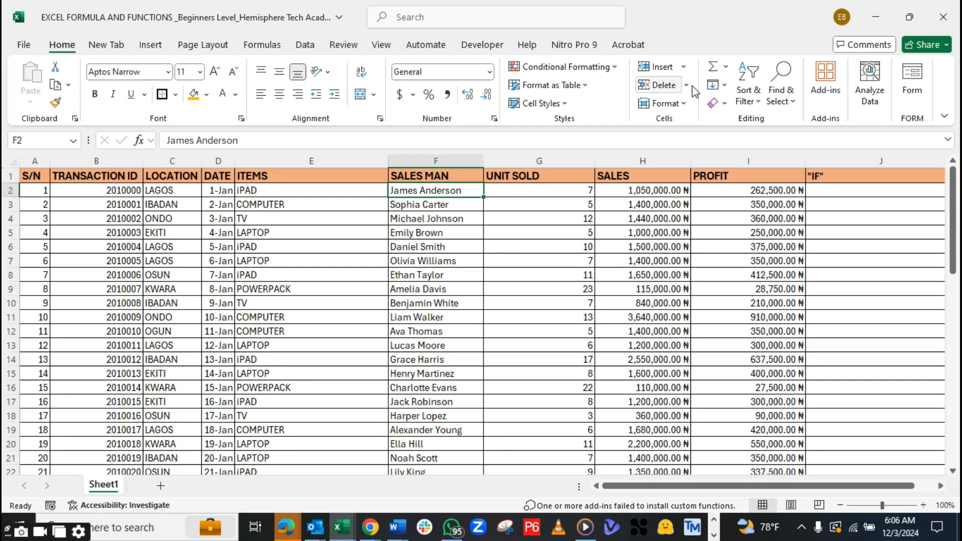
pyautogui.click(387, 46)
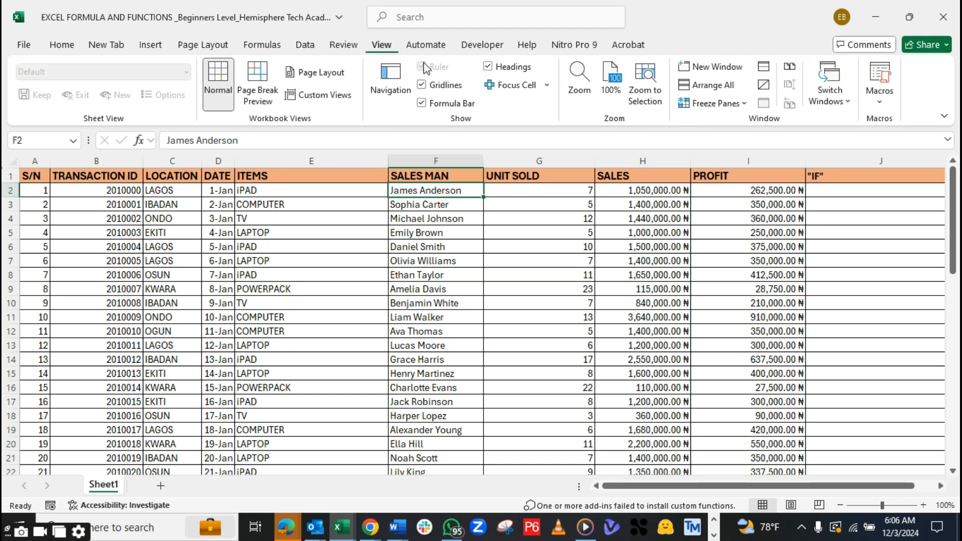
pyautogui.click(707, 105)
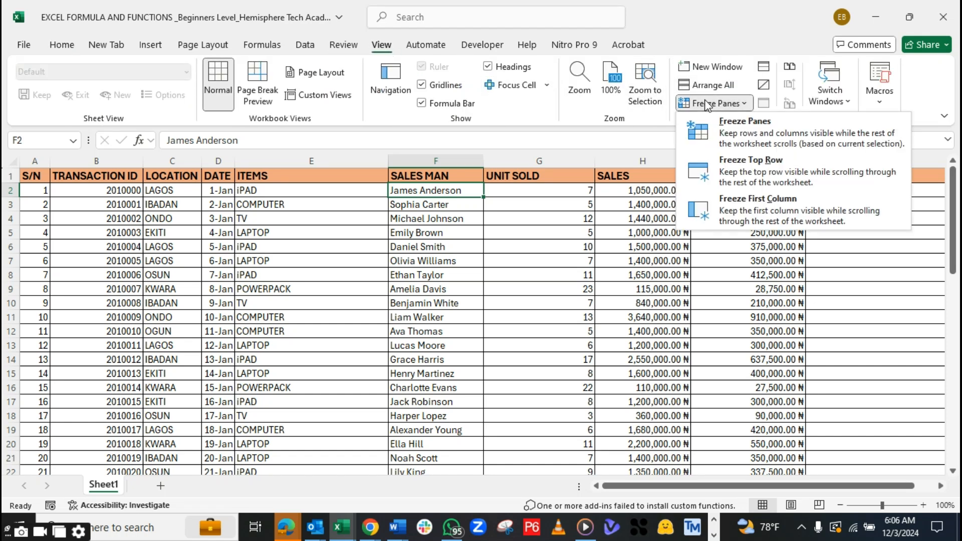
pyautogui.click(721, 131)
pyautogui.scroll(-2, 615, 208)
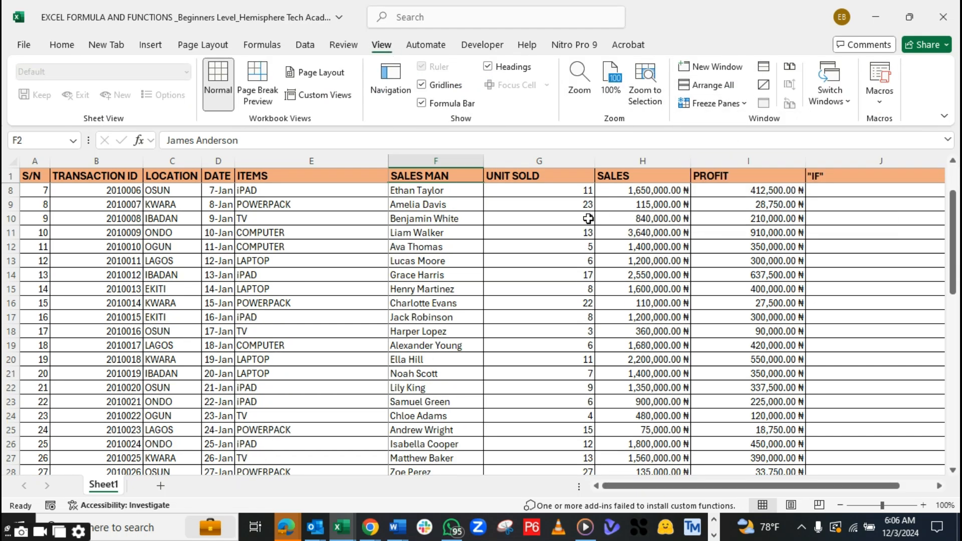
pyautogui.scroll(-8, 588, 219)
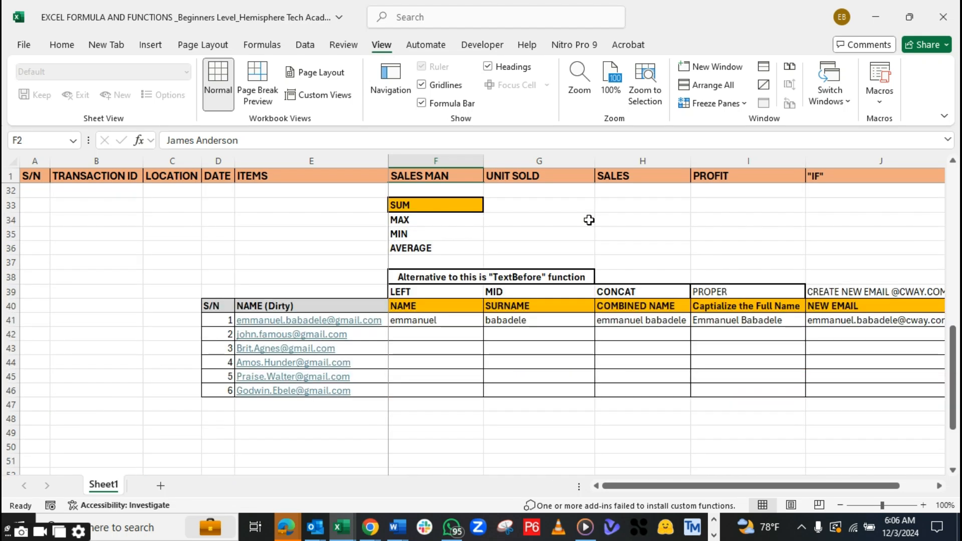
pyautogui.scroll(1, 589, 219)
pyautogui.scroll(-1, 588, 219)
pyautogui.click(529, 208)
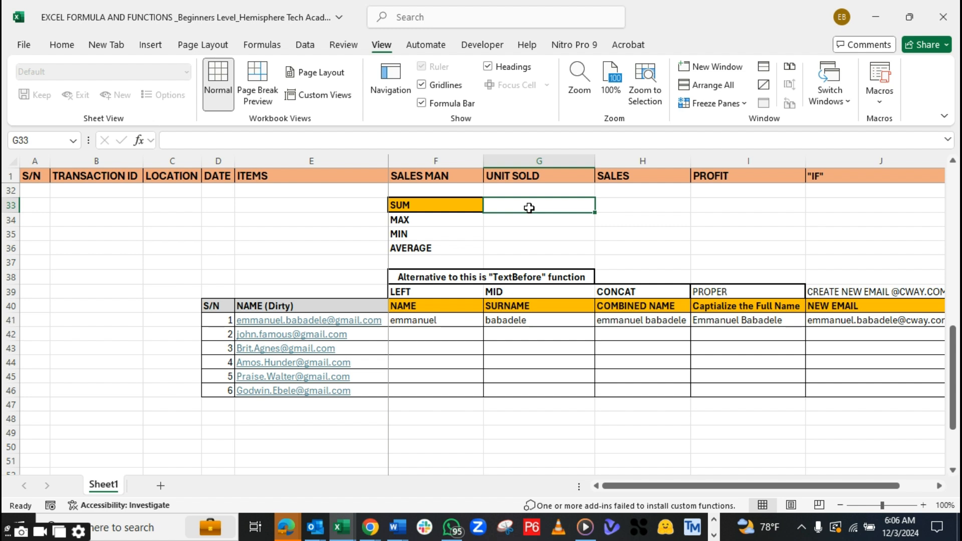
# Enter =SUM(G2:G31) in G33, totalling 295 units sold
pyautogui.write('=sum')
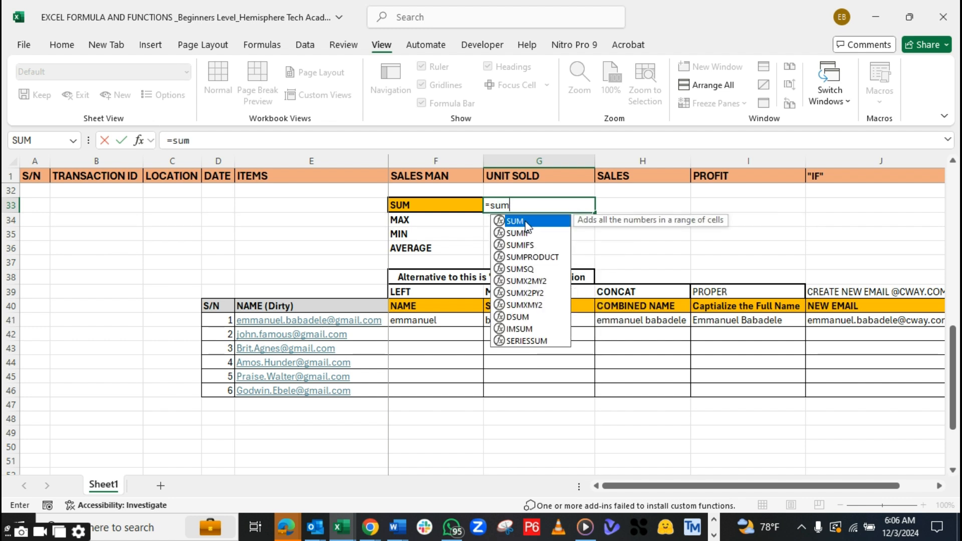
pyautogui.doubleClick(526, 222)
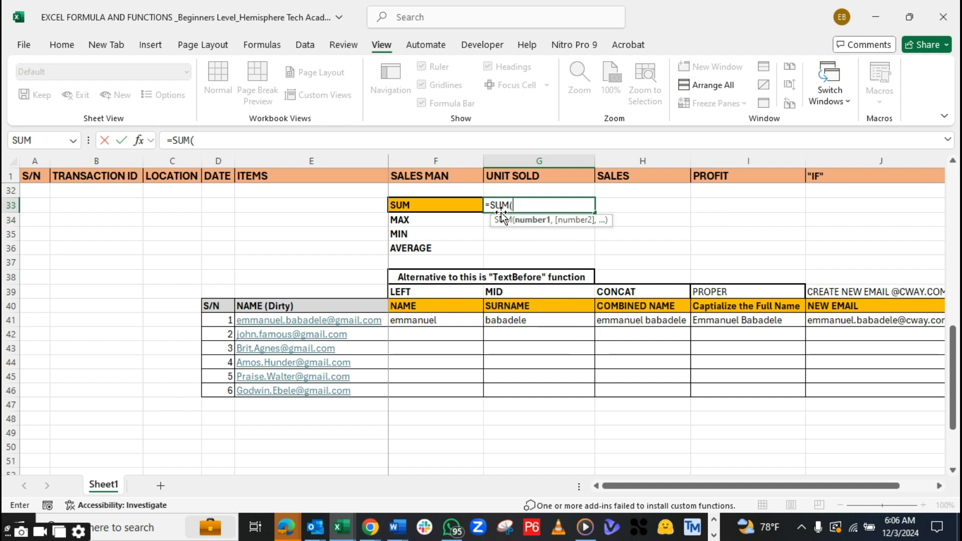
pyautogui.scroll(10, 501, 212)
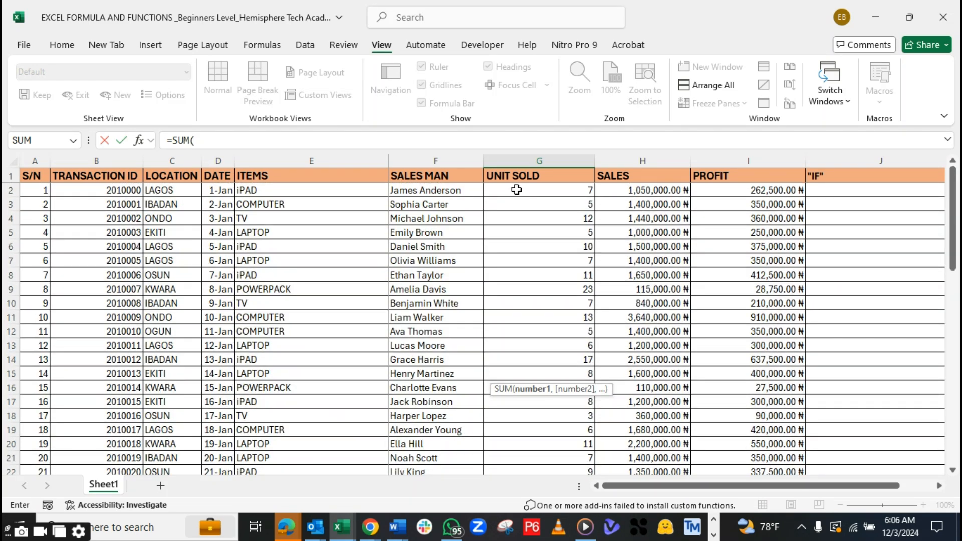
pyautogui.moveTo(517, 186); pyautogui.dragTo(539, 441)
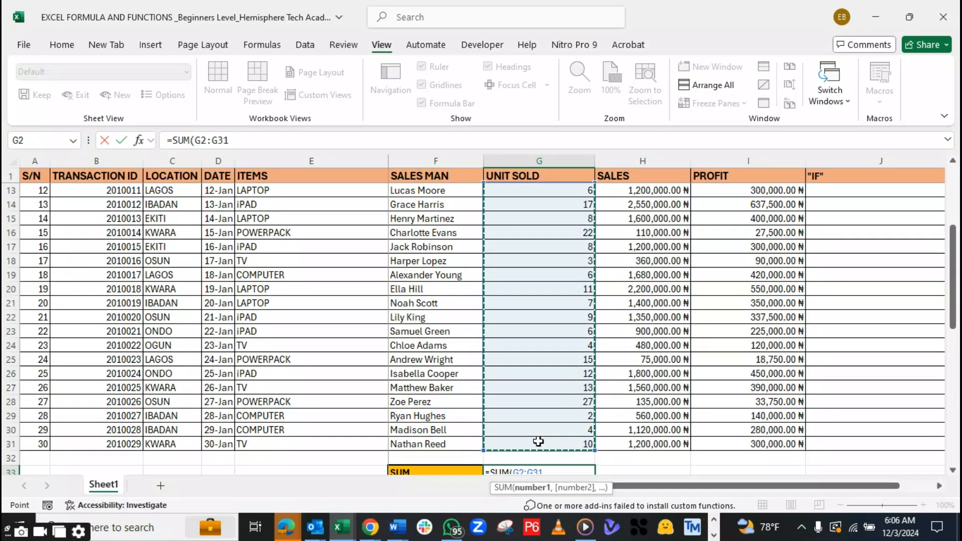
pyautogui.scroll(-1, 538, 441)
pyautogui.write(')')
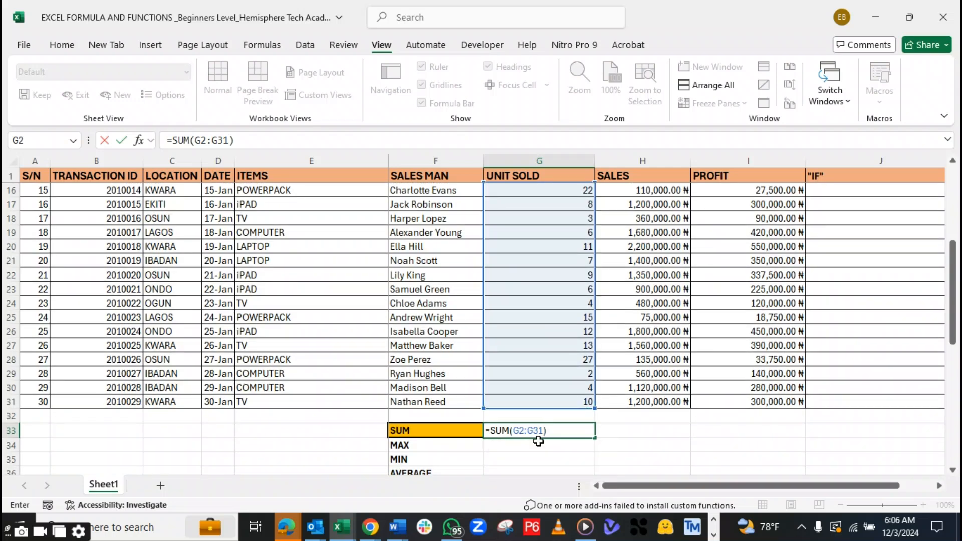
pyautogui.press('Return')
pyautogui.click(544, 432)
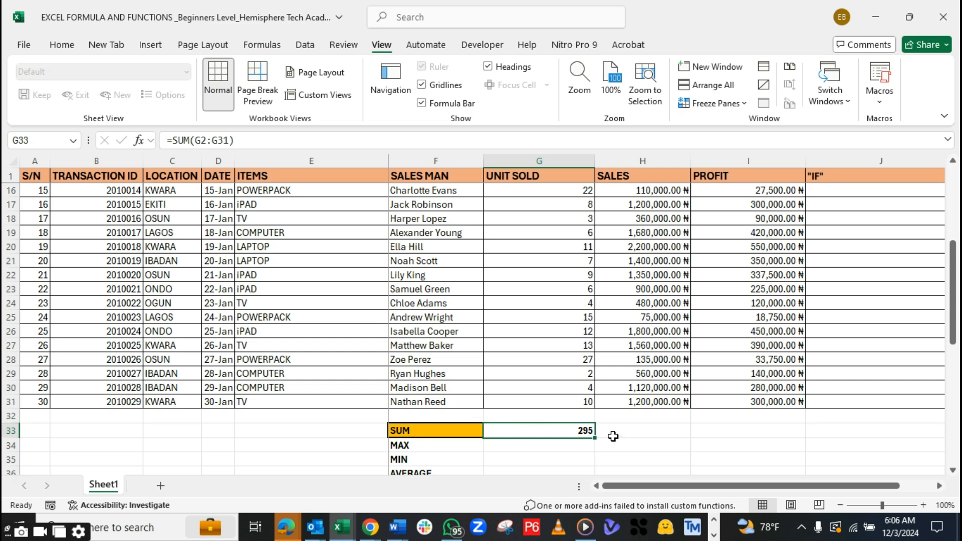
pyautogui.moveTo(644, 488); pyautogui.dragTo(669, 489)
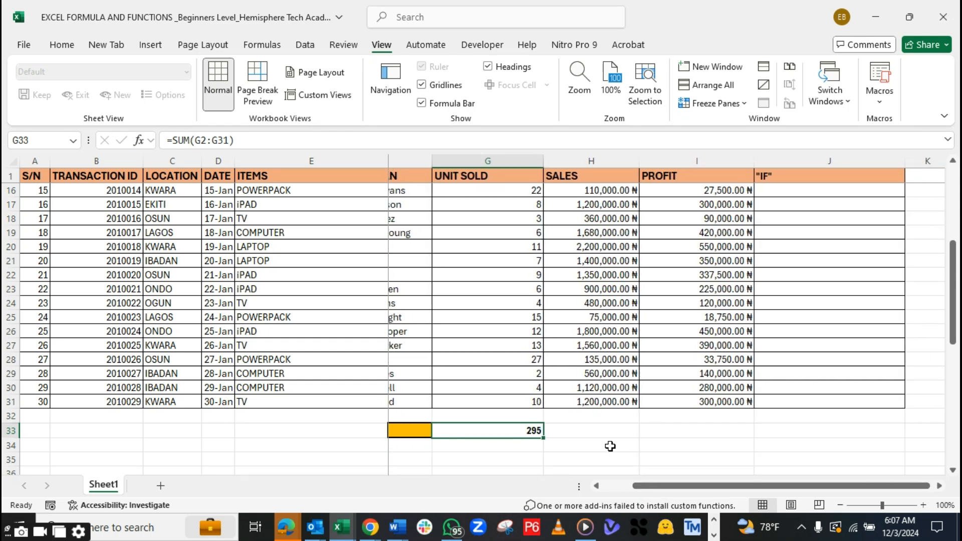
# Enter a bold =SUM(H2:H31) in H33 for total sales of 36,915,000.00 ₦
pyautogui.click(593, 430)
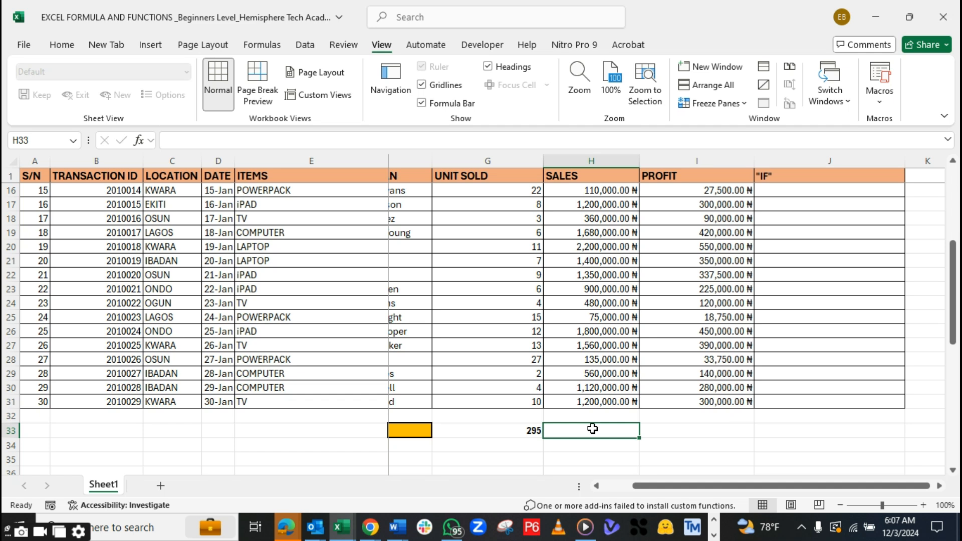
pyautogui.write('=sum')
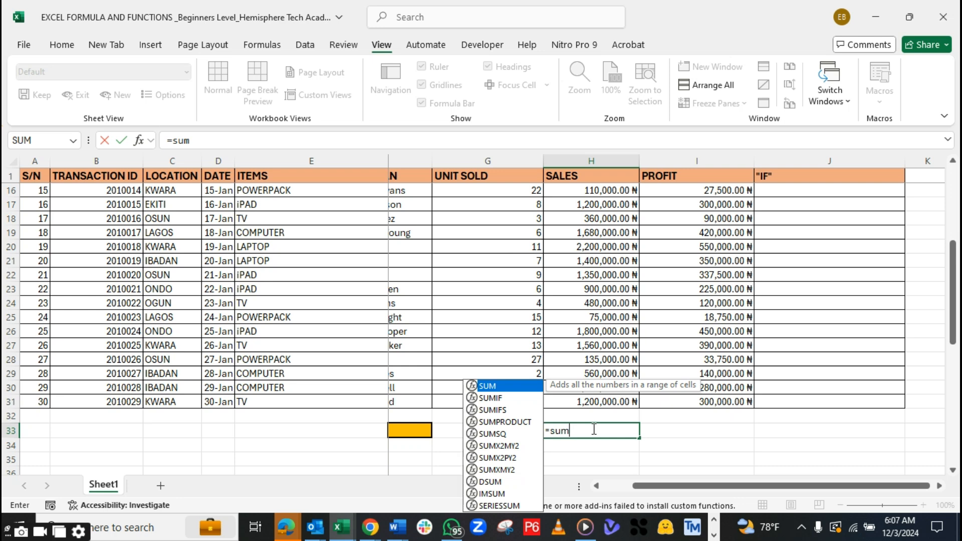
pyautogui.press('Tab')
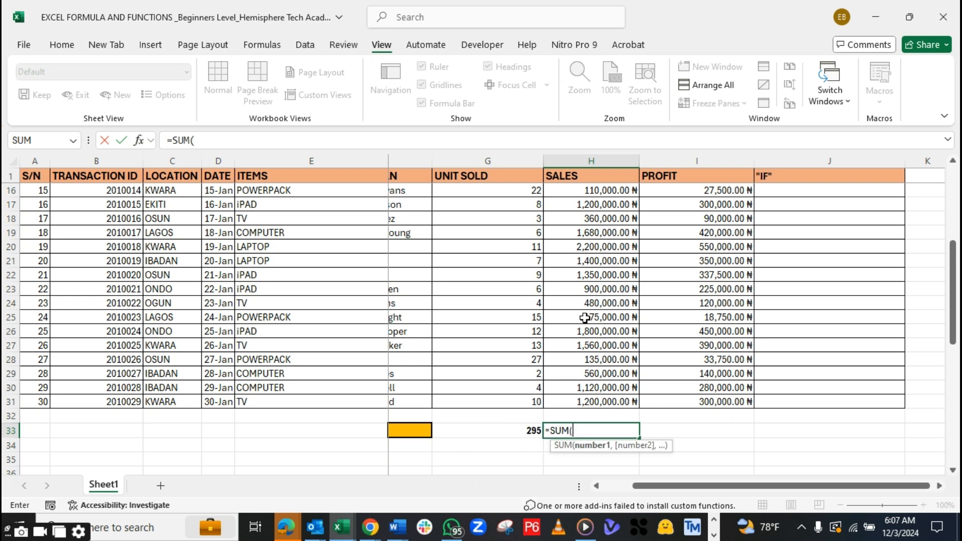
pyautogui.scroll(5, 584, 316)
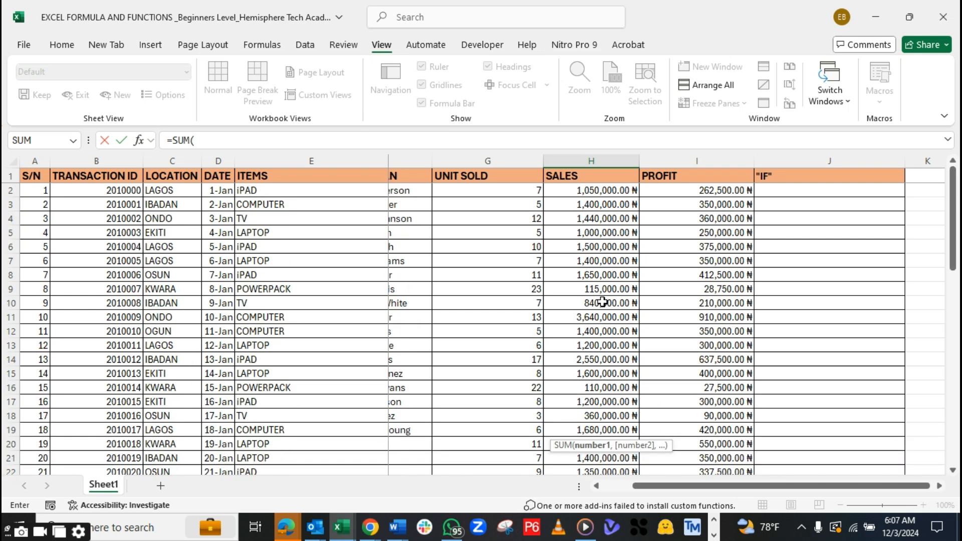
pyautogui.moveTo(587, 191); pyautogui.dragTo(604, 416)
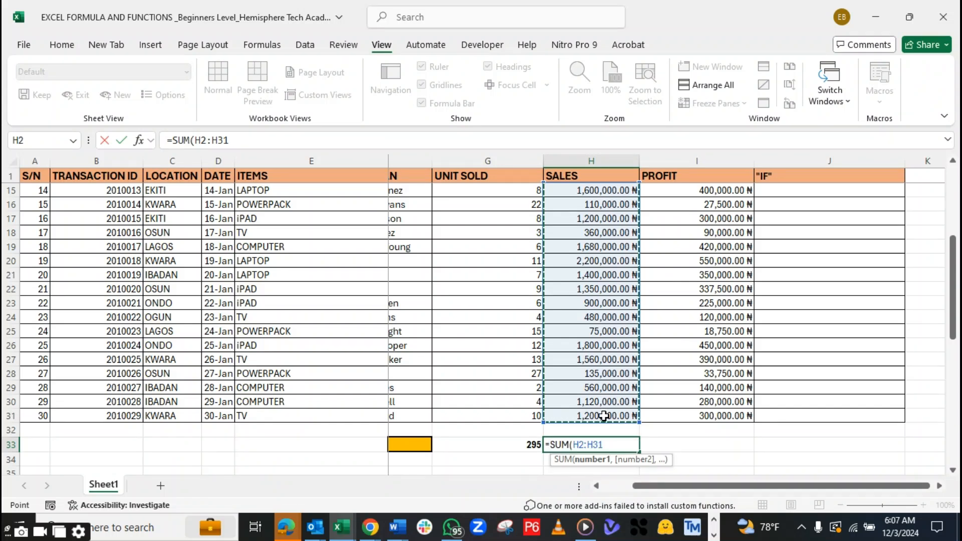
pyautogui.write(')')
pyautogui.press('Return')
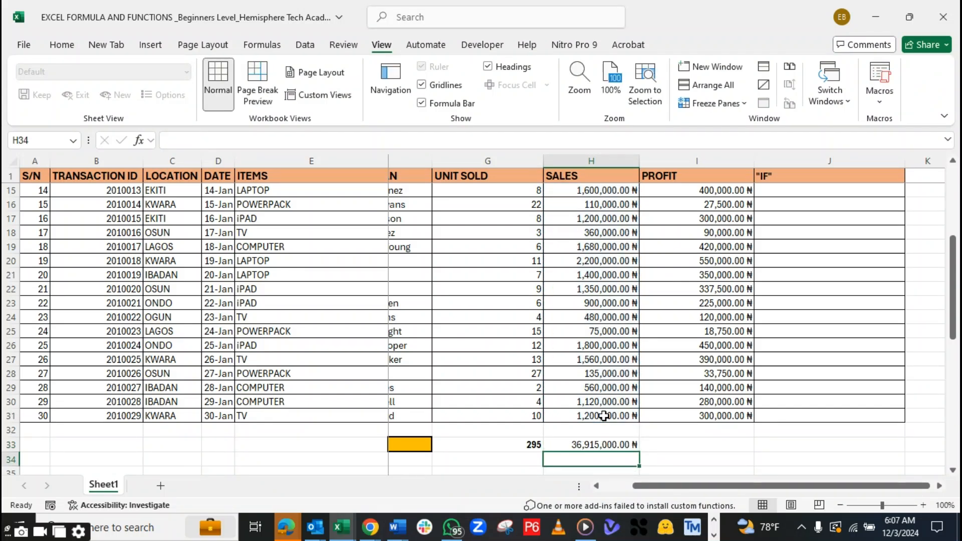
pyautogui.click(599, 444)
pyautogui.hotkey('ctrl', 'b')
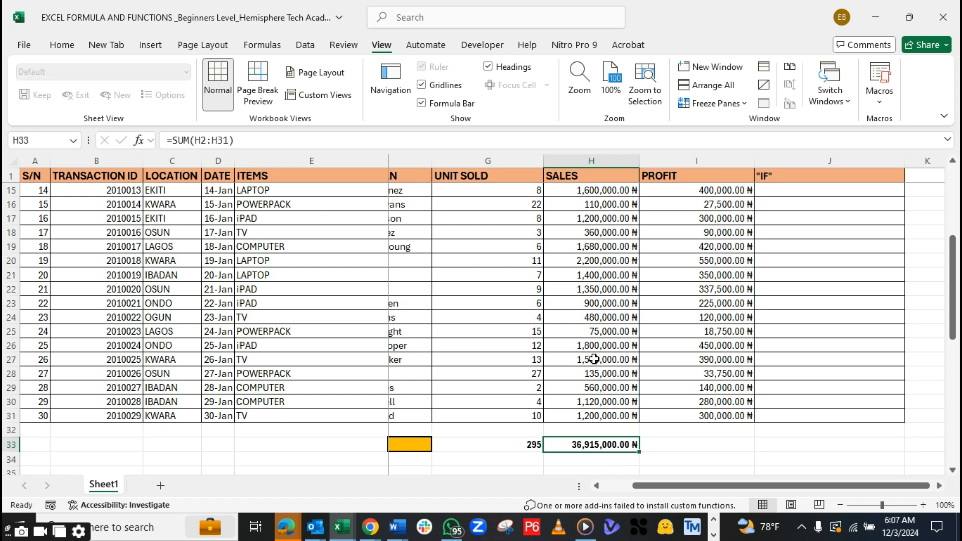
# Enter =SUM(I2:I31) in I33 for total profit of 9,228,750.00 ₦
pyautogui.click(668, 443)
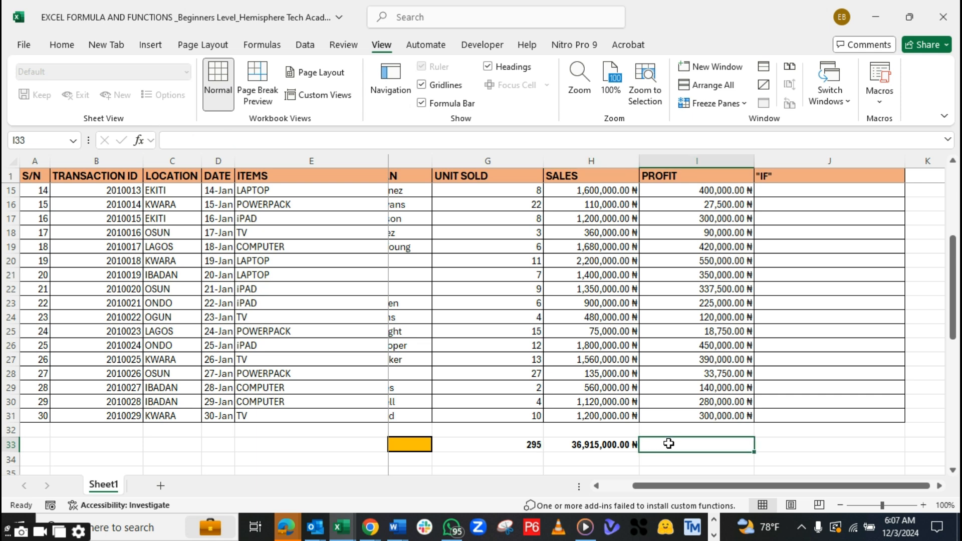
pyautogui.write('=')
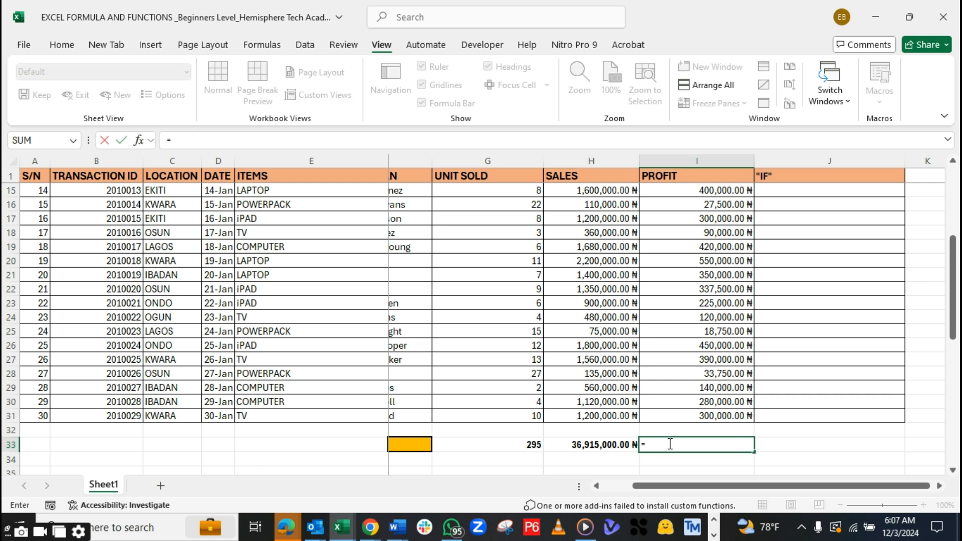
pyautogui.write('sum')
pyautogui.press('Tab')
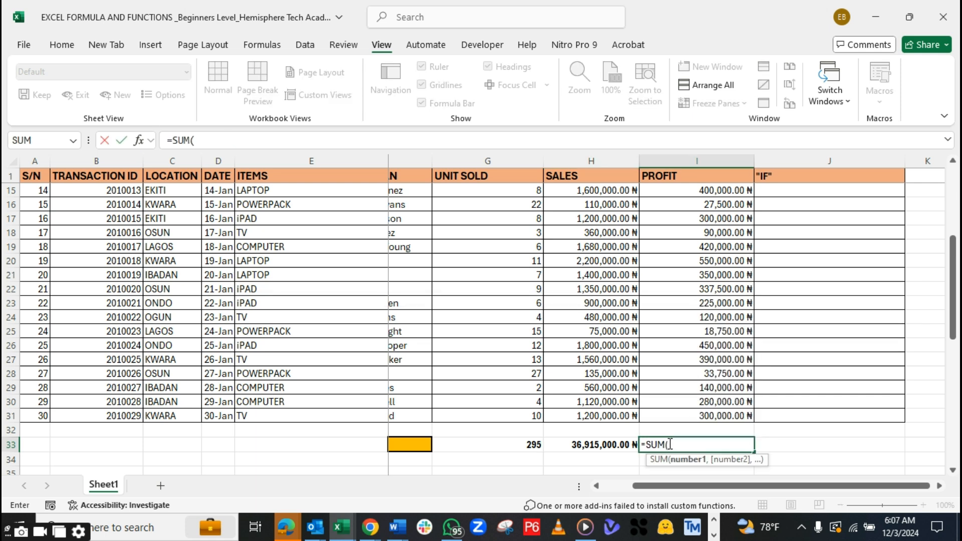
pyautogui.scroll(4, 711, 258)
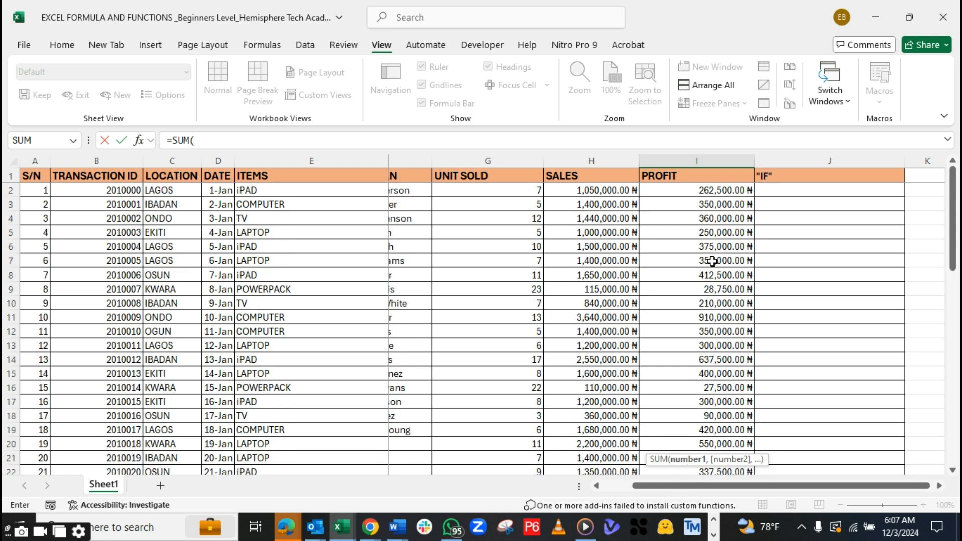
pyautogui.moveTo(695, 190); pyautogui.dragTo(698, 436)
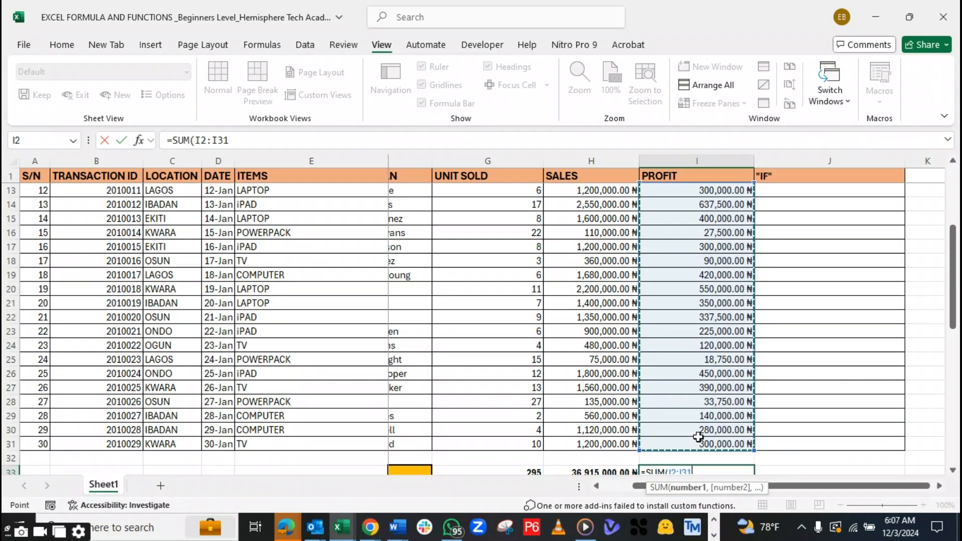
pyautogui.write(')')
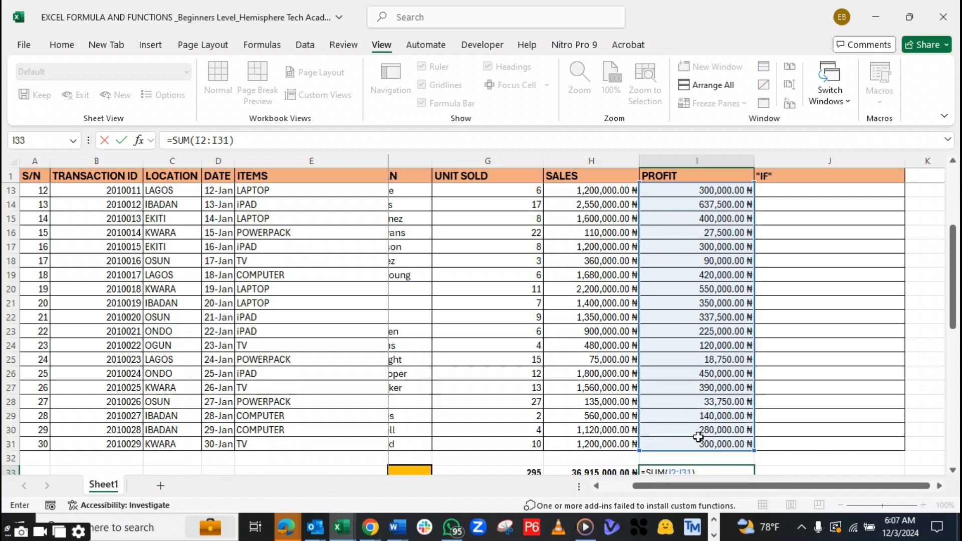
pyautogui.press('Return')
pyautogui.click(692, 442)
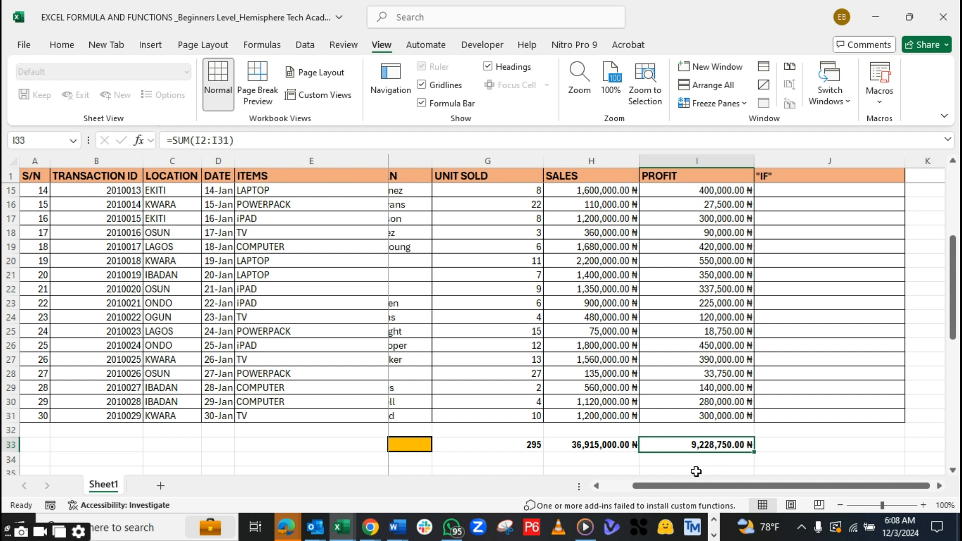
# Insert a blank row directly below the SUM row
pyautogui.scroll(-1, 728, 399)
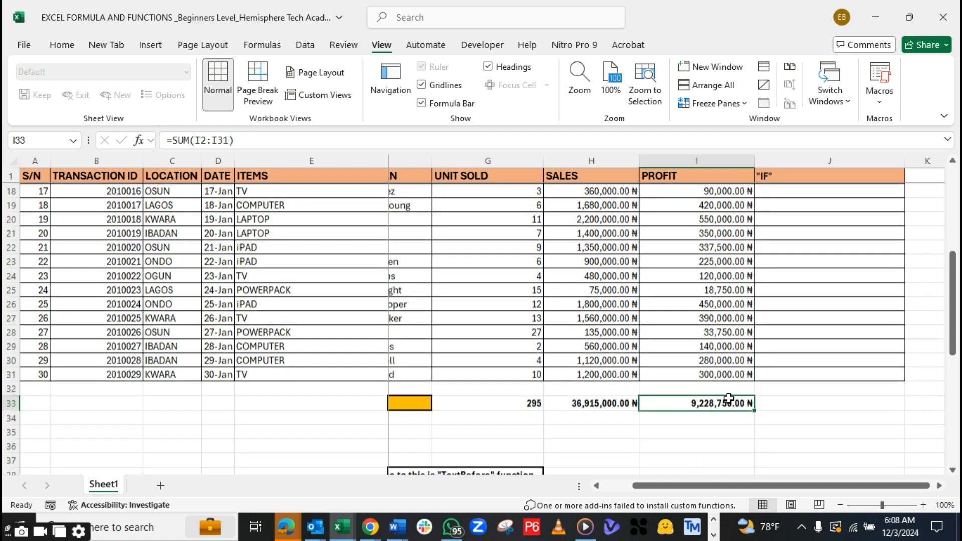
pyautogui.moveTo(657, 494); pyautogui.dragTo(607, 491)
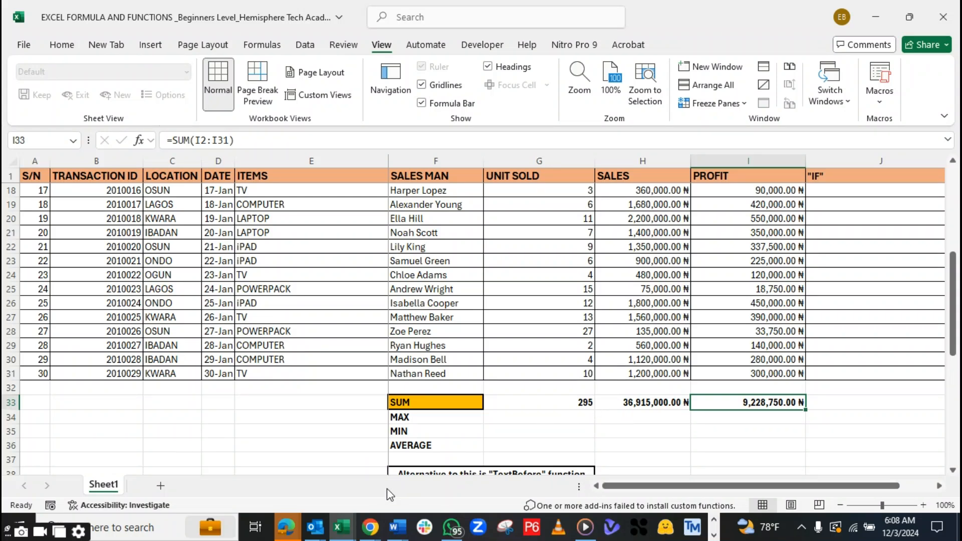
pyautogui.scroll(-1, 448, 454)
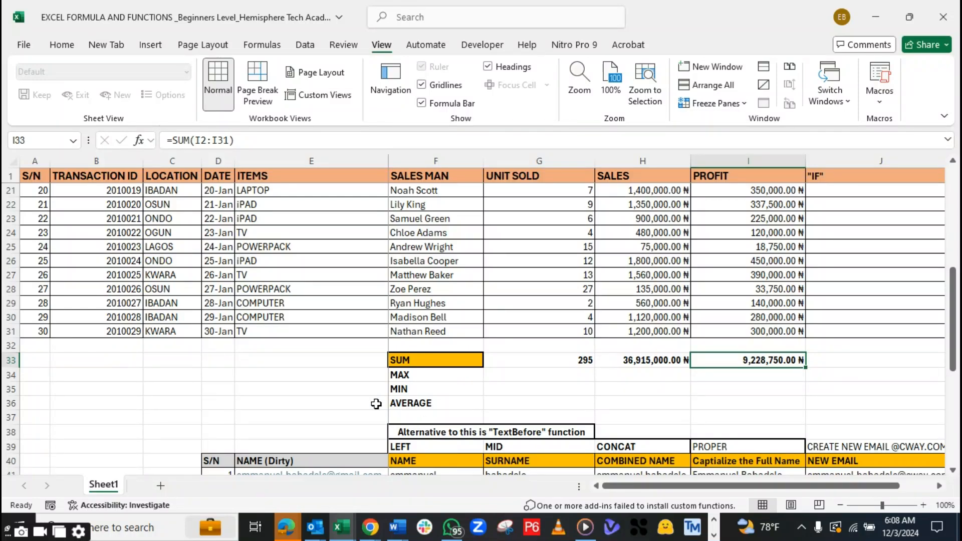
pyautogui.click(9, 374)
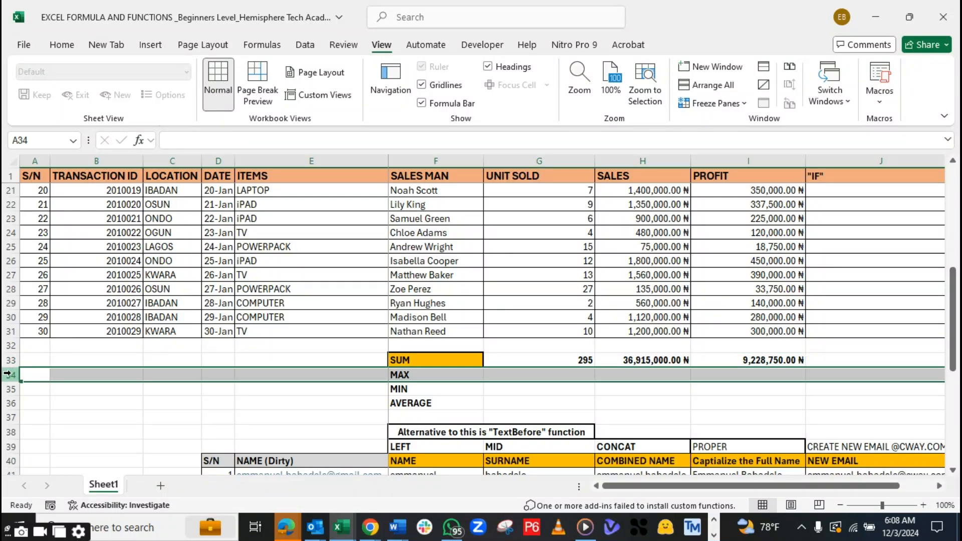
pyautogui.rightClick(9, 373)
pyautogui.click(59, 246)
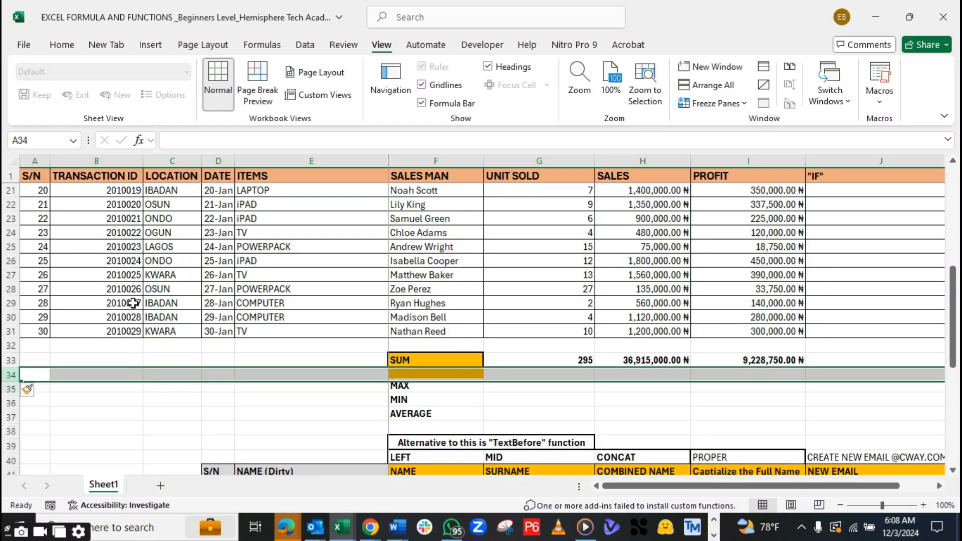
pyautogui.click(407, 375)
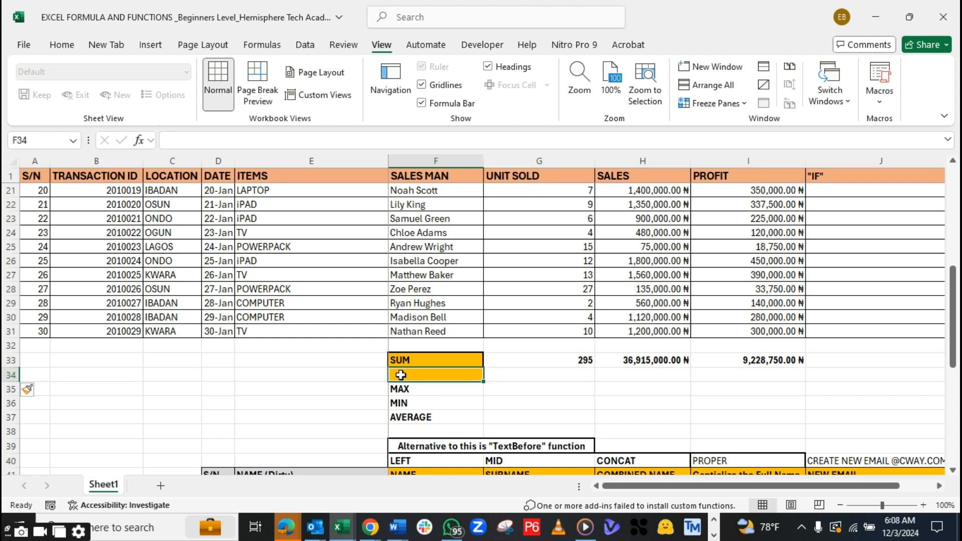
# Label the new row AVERAGE and enter COUNT as the last summary label in F37
pyautogui.click(403, 418)
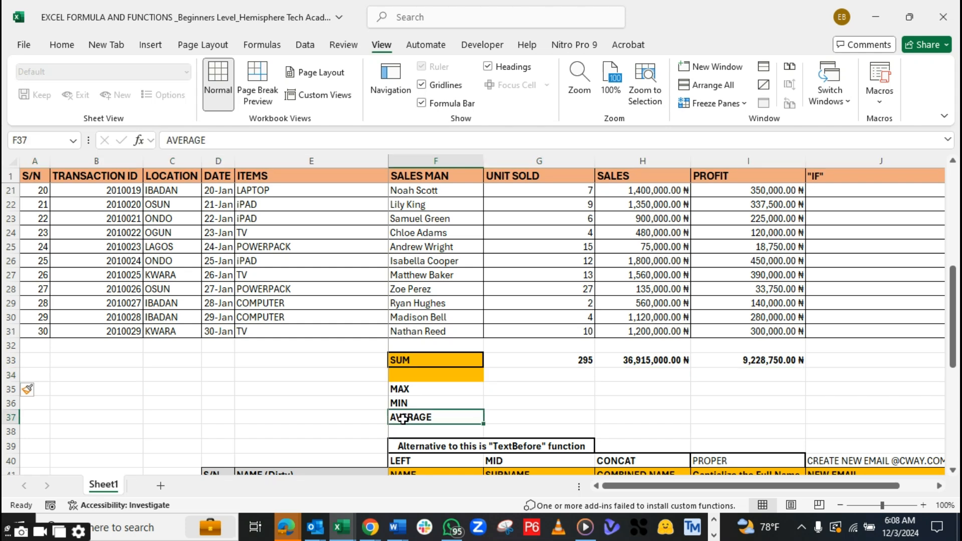
pyautogui.doubleClick(441, 418)
pyautogui.moveTo(441, 417); pyautogui.dragTo(382, 416)
pyautogui.hotkey('ctrl', 'c')
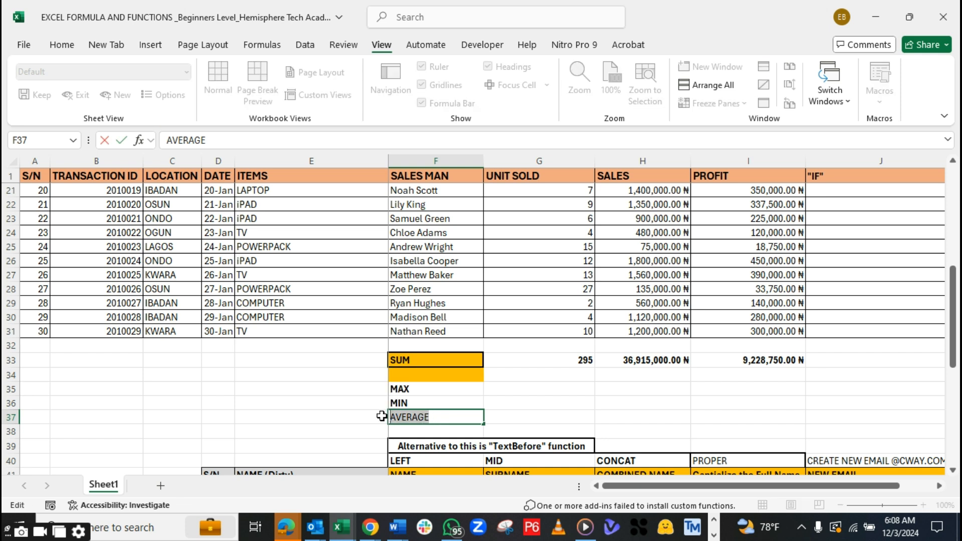
pyautogui.click(414, 374)
pyautogui.hotkey('ctrl', 'v')
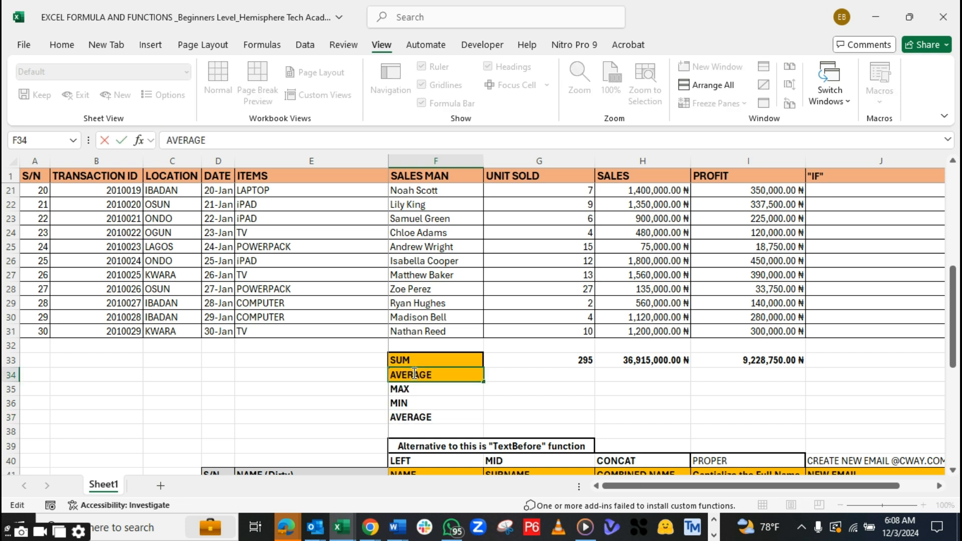
pyautogui.click(418, 393)
pyautogui.click(414, 417)
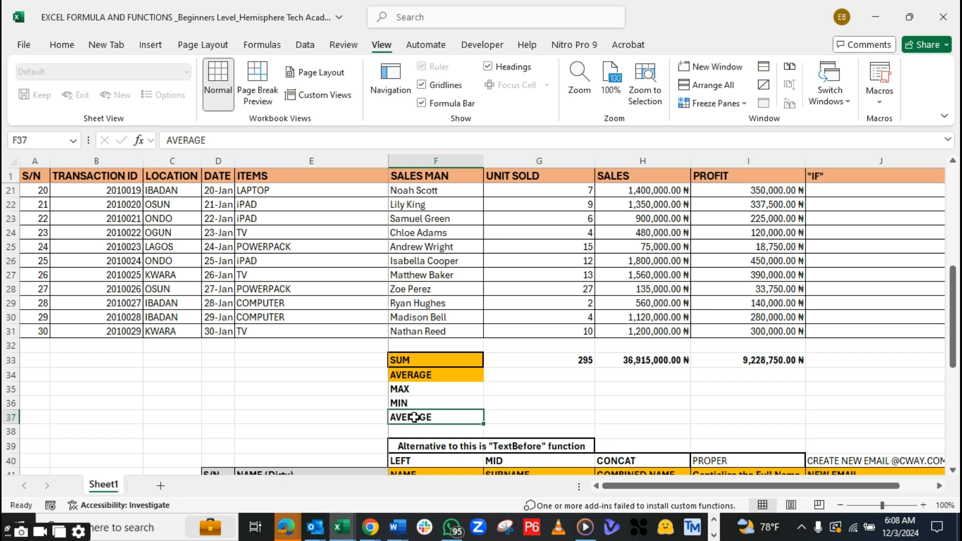
pyautogui.write('COUJ')
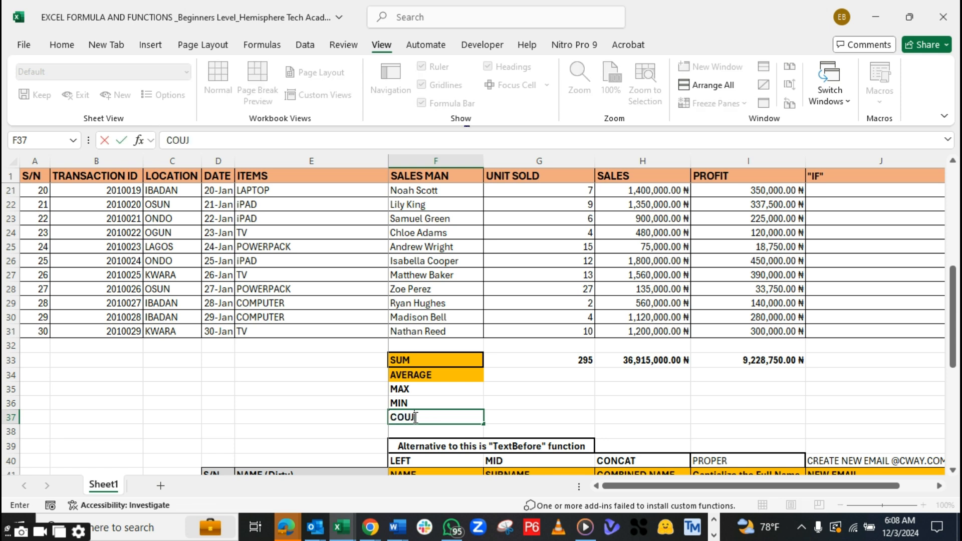
pyautogui.press('BackSpace')
pyautogui.write('NT')
pyautogui.click(531, 377)
# Copy the SUM label's orange formatting onto F34:F37 with Format Painter
pyautogui.click(411, 374)
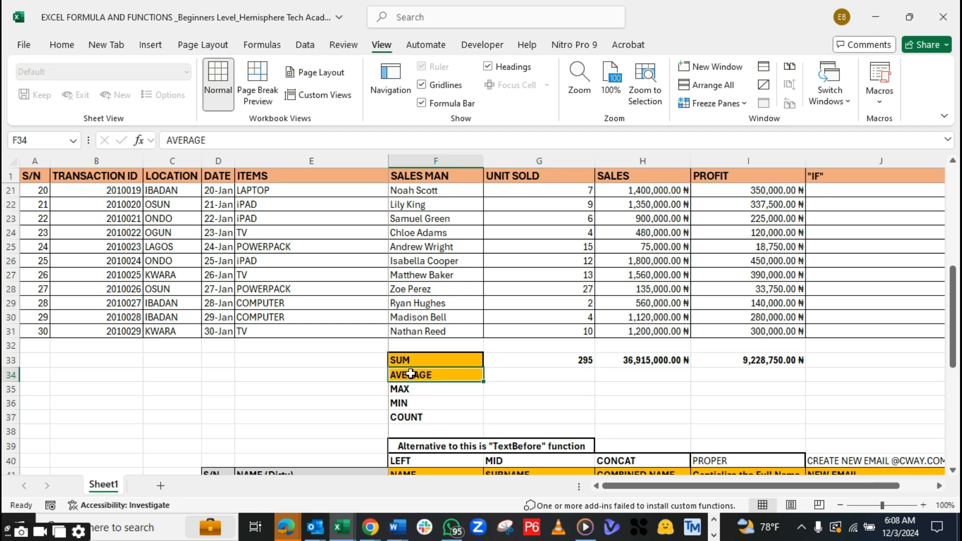
pyautogui.click(420, 359)
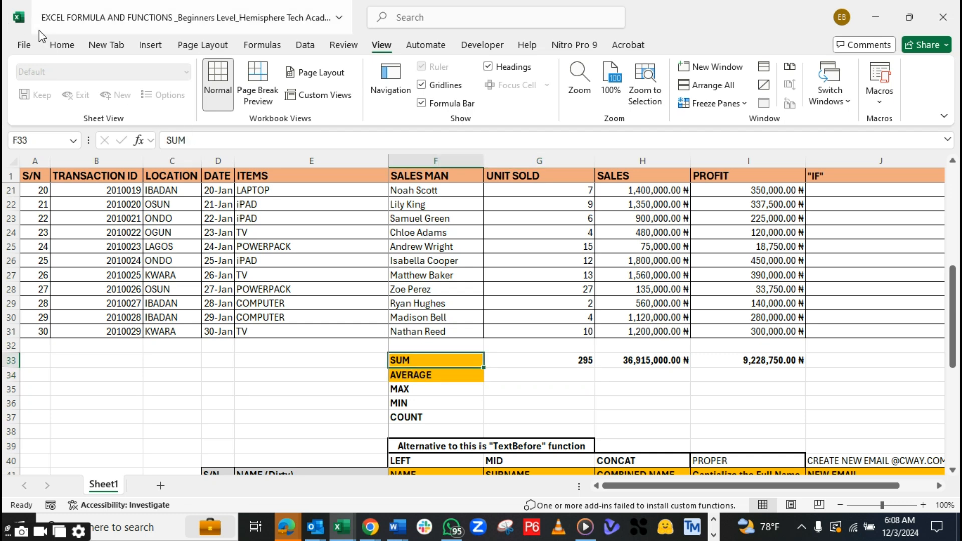
pyautogui.click(62, 45)
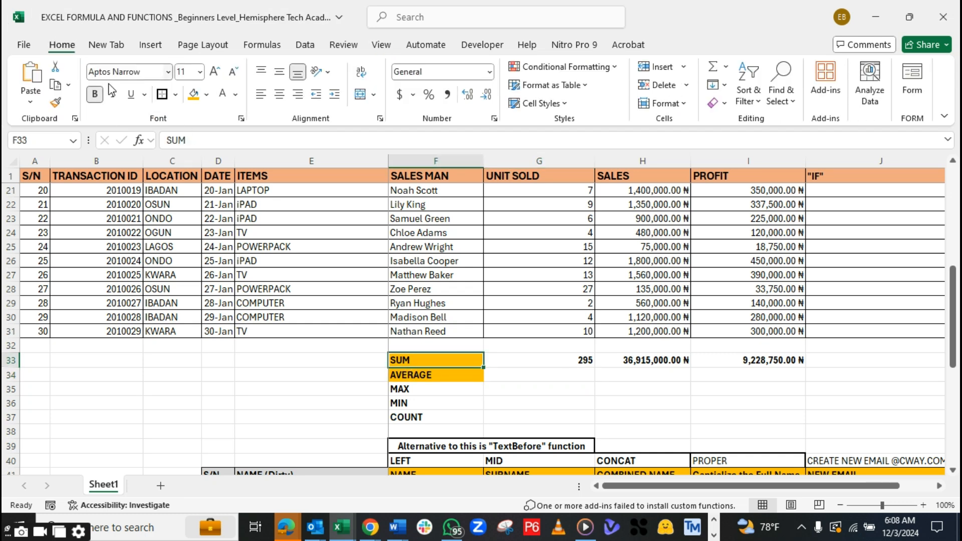
pyautogui.click(59, 103)
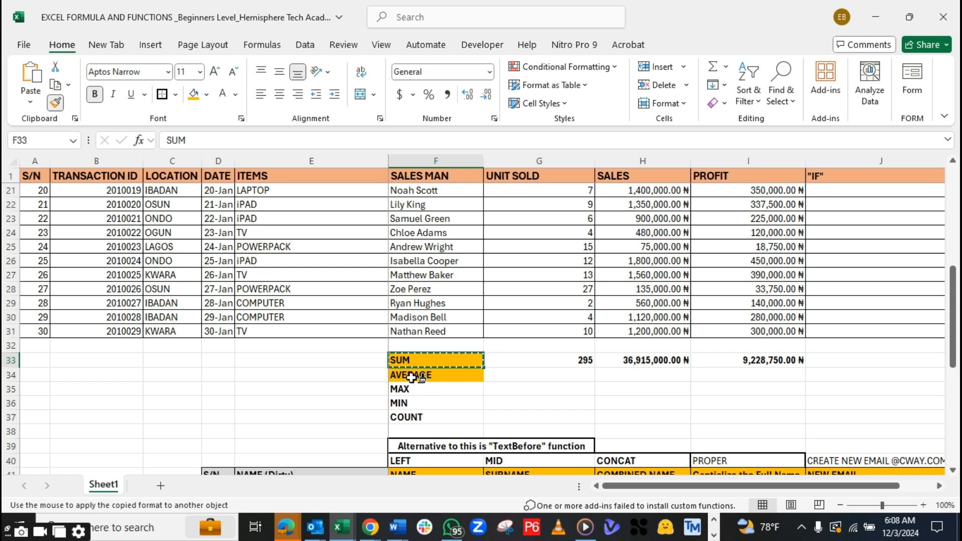
pyautogui.moveTo(412, 377); pyautogui.dragTo(417, 419)
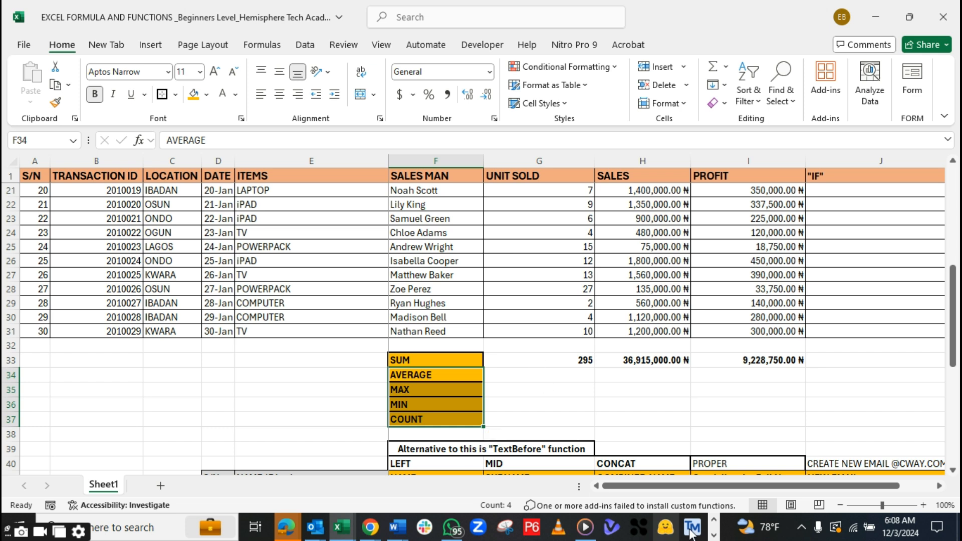
pyautogui.click(713, 536)
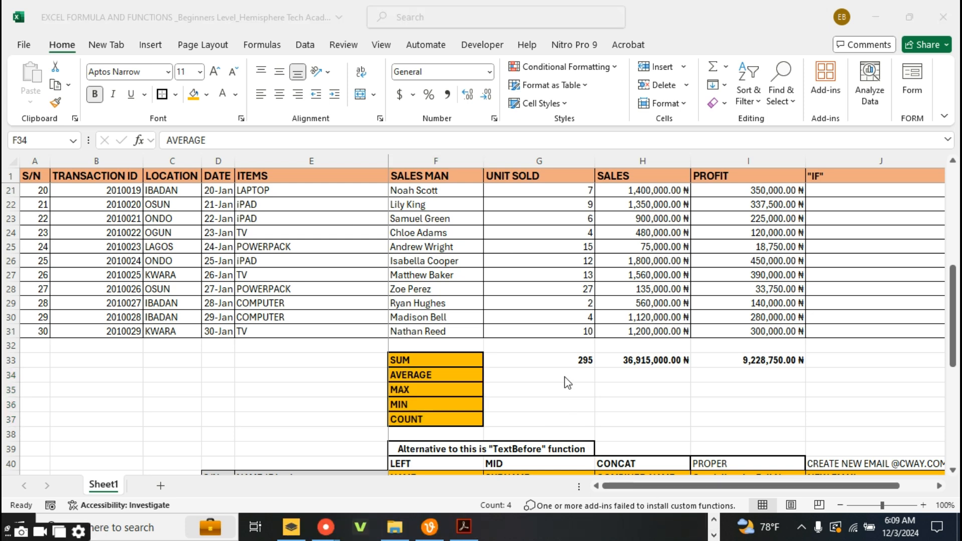
pyautogui.click(464, 526)
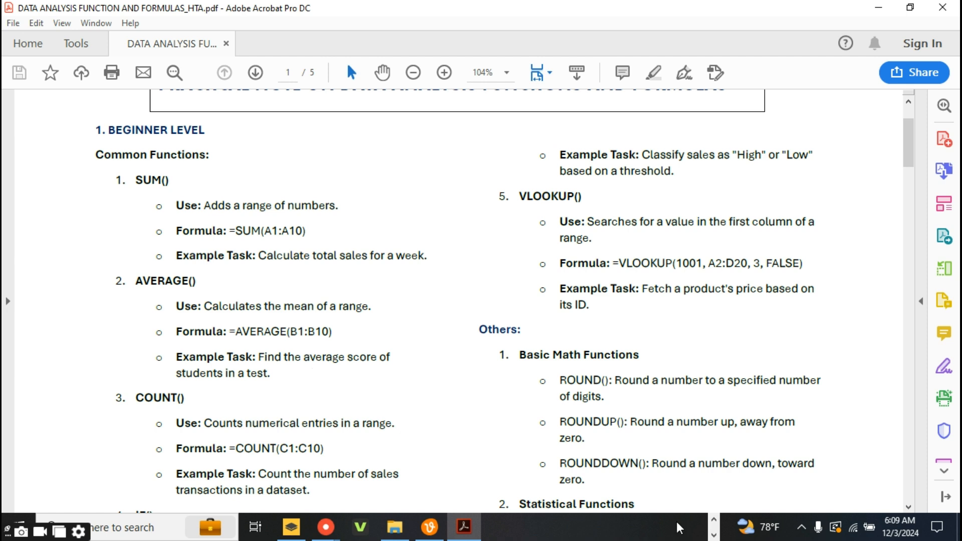
pyautogui.click(714, 520)
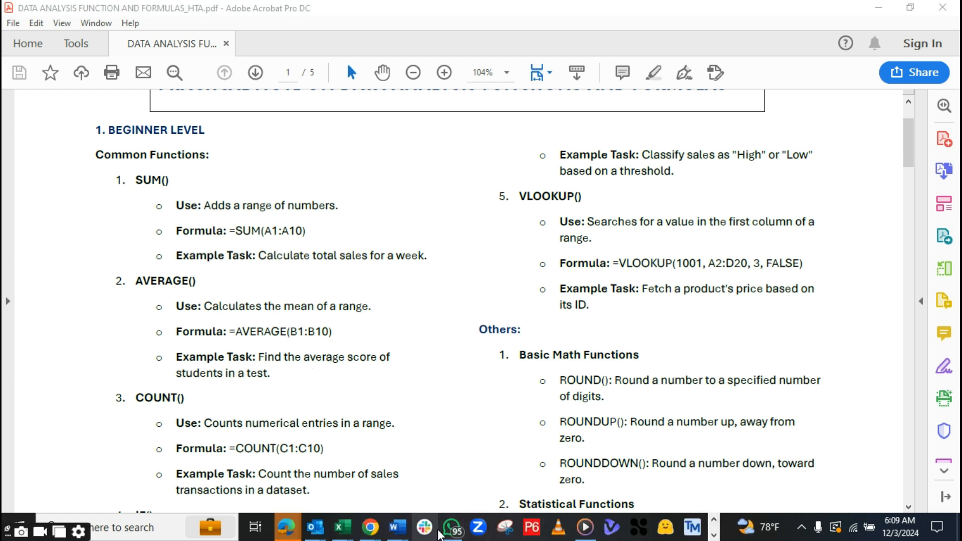
pyautogui.moveTo(449, 533)
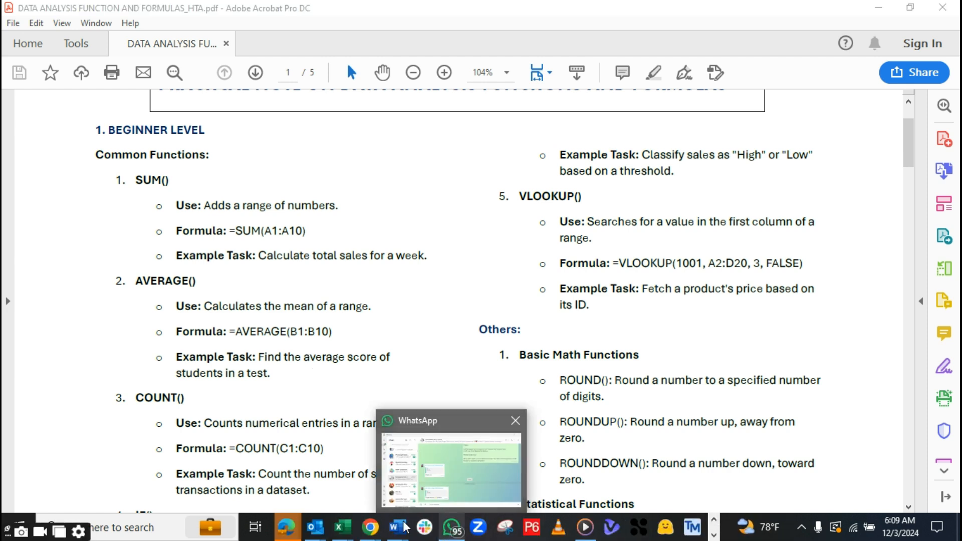
pyautogui.moveTo(341, 529)
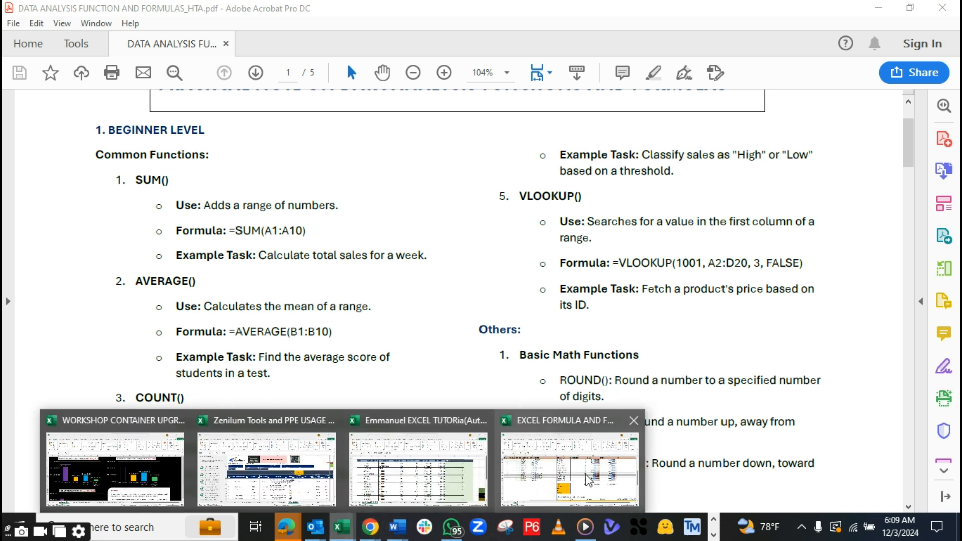
pyautogui.click(581, 476)
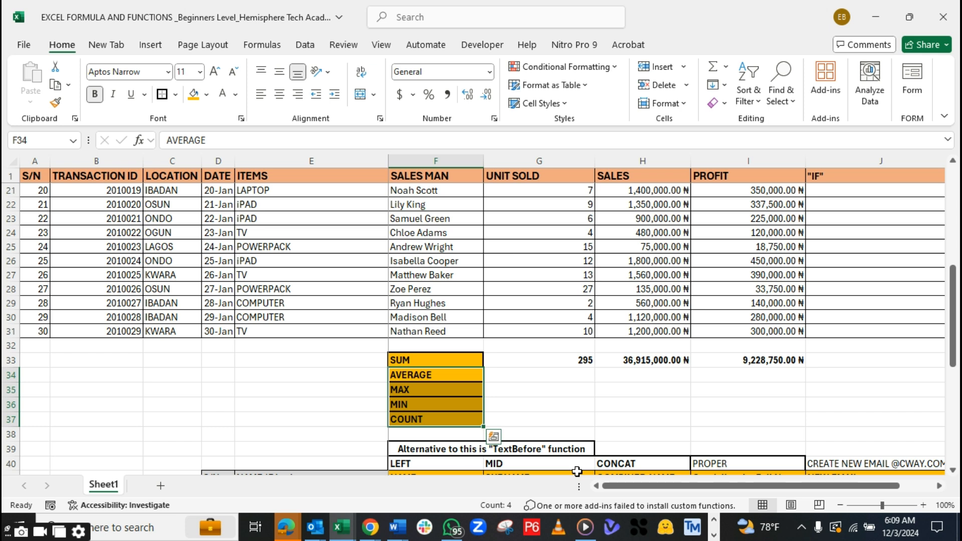
# Enter a bold =AVERAGE(G2:G31) in G34, giving 9.833333333 units
pyautogui.click(562, 375)
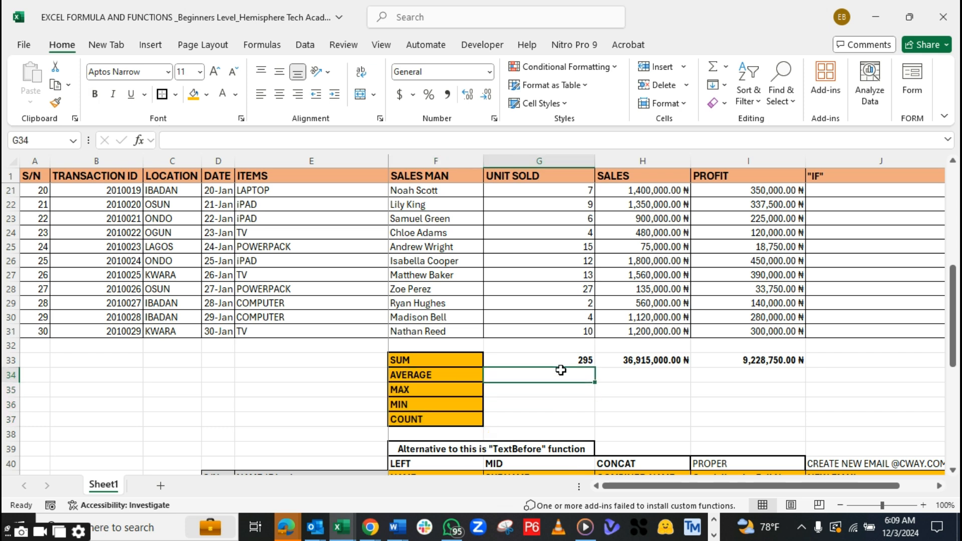
pyautogui.hotkey('ctrl', 'b')
pyautogui.write('=')
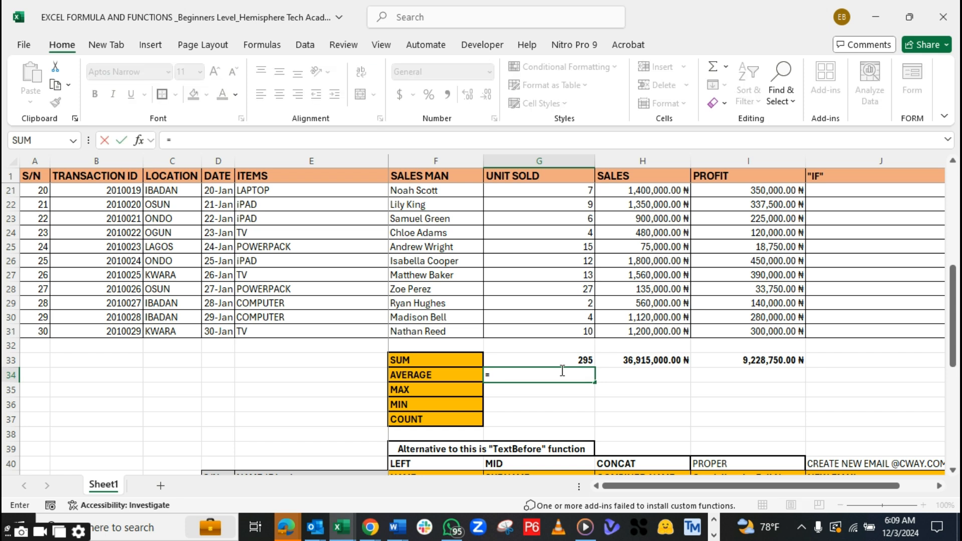
pyautogui.write('AVER')
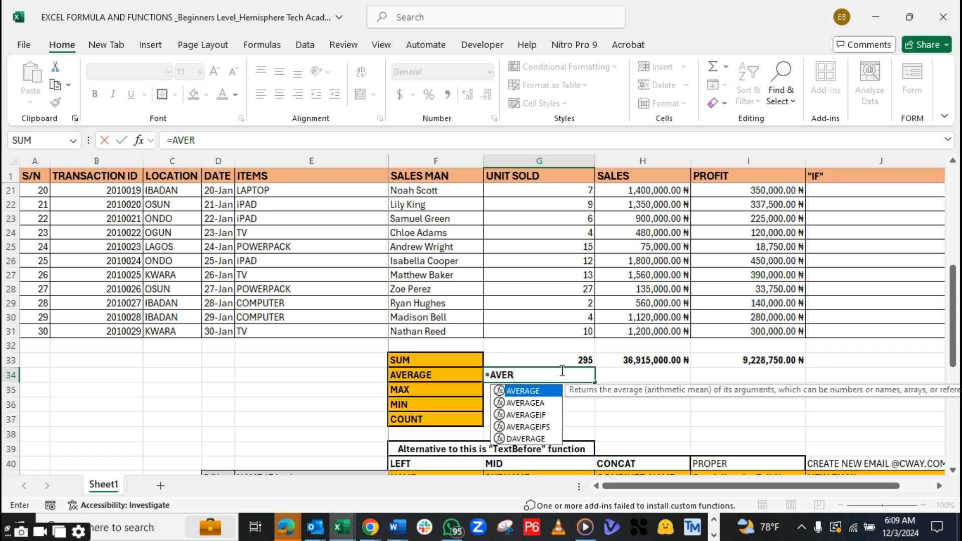
pyautogui.doubleClick(531, 392)
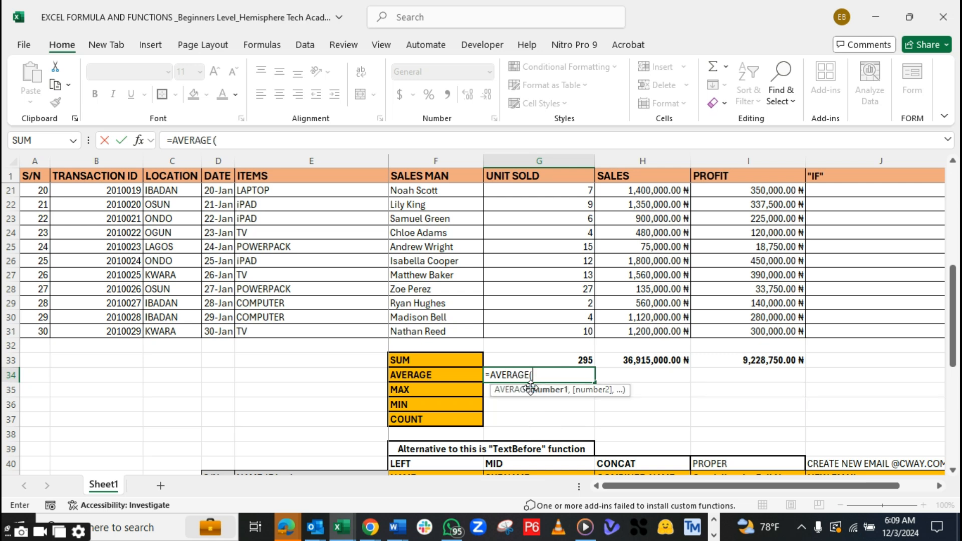
pyautogui.scroll(6, 530, 389)
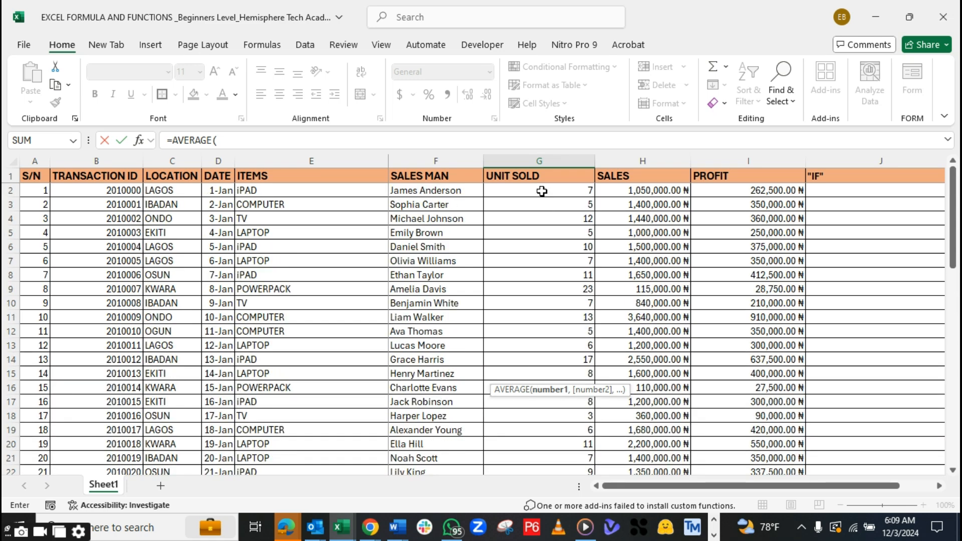
pyautogui.moveTo(539, 194); pyautogui.dragTo(578, 441)
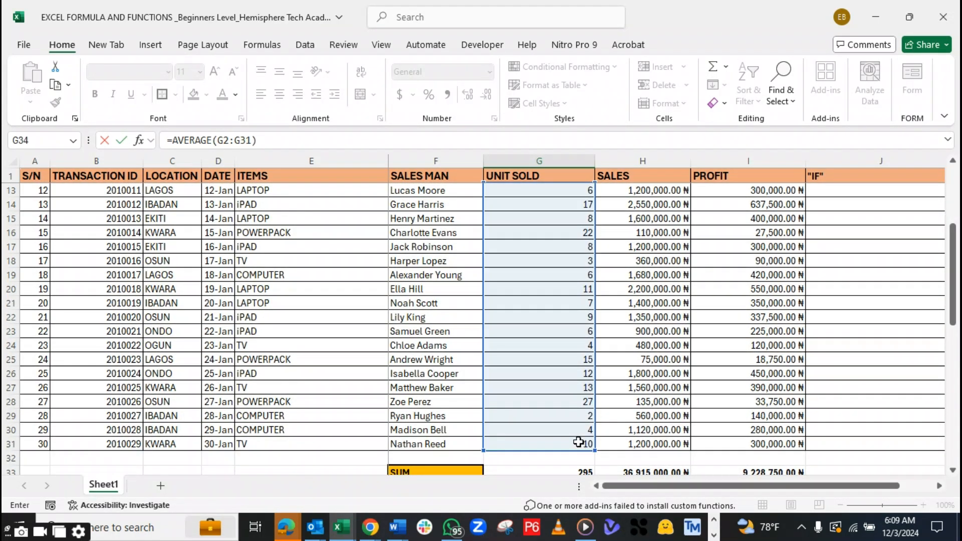
pyautogui.press('Return')
pyautogui.click(574, 448)
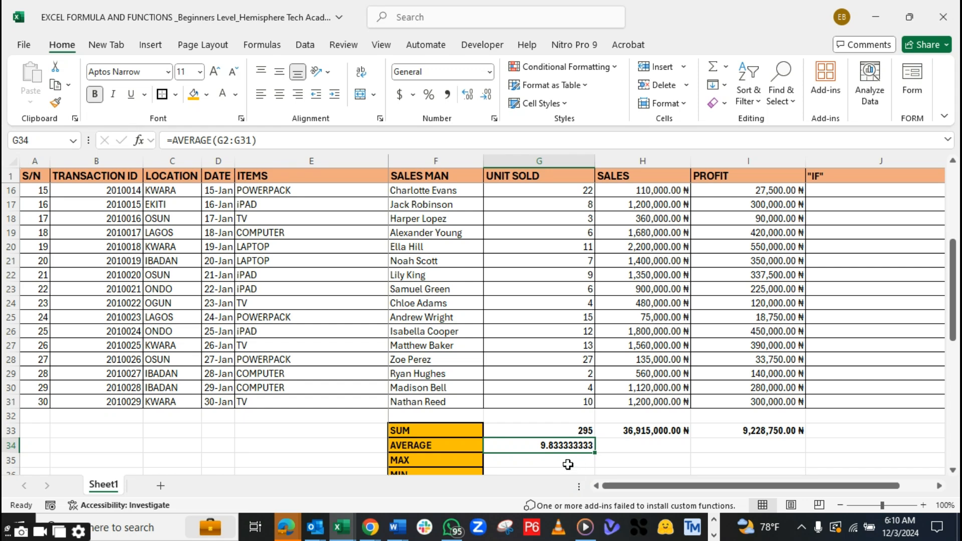
# Enter =AVERAGE(H2:H31) in H34 for average sales of 1,230,500.00 ₦
pyautogui.click(641, 448)
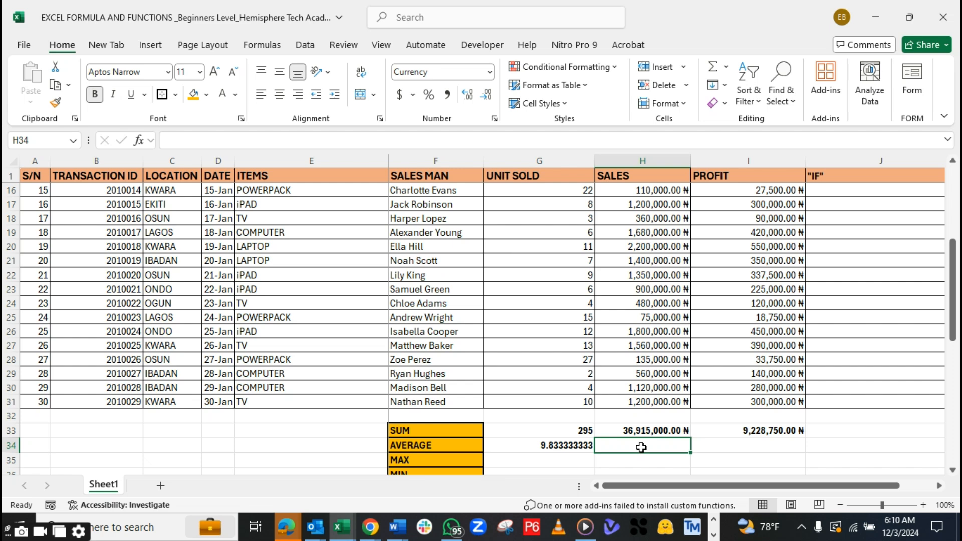
pyautogui.write('=AVERAGE')
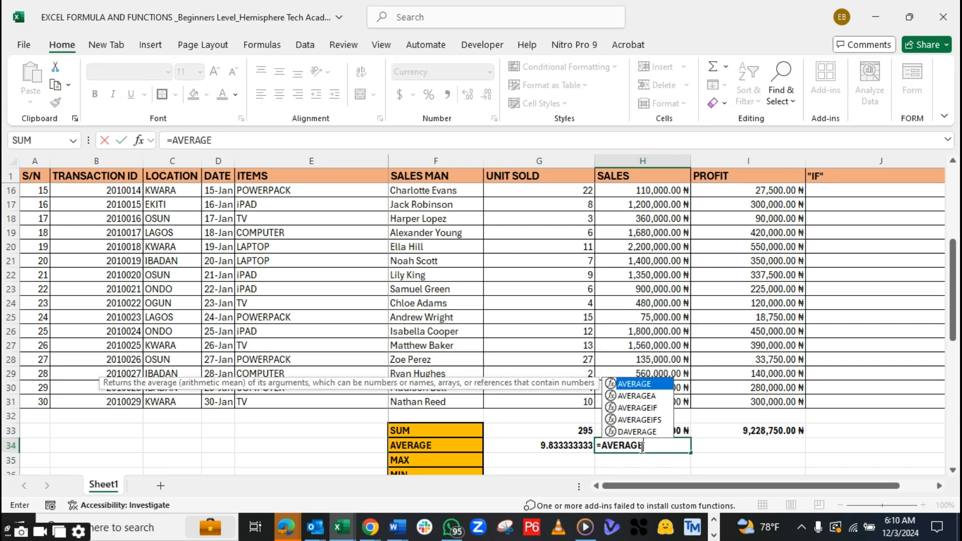
pyautogui.write('(')
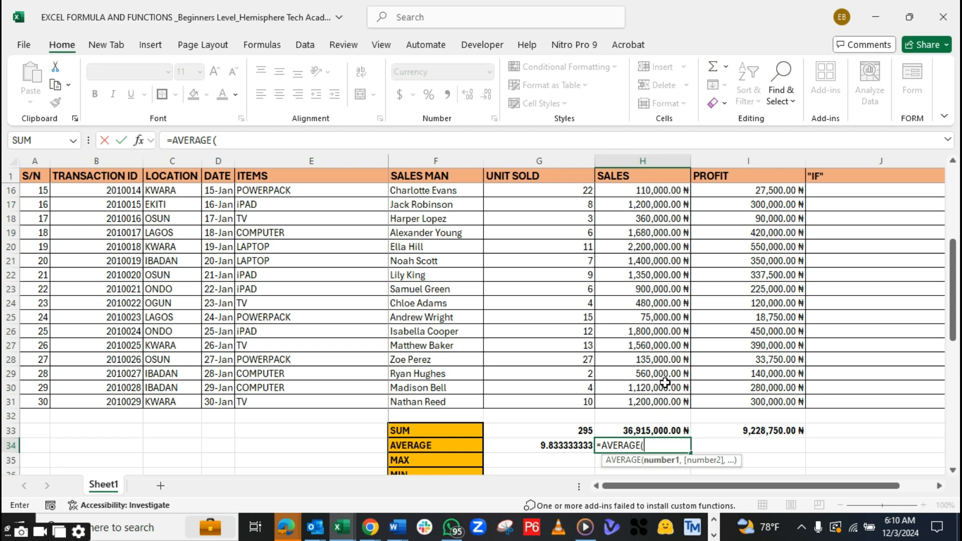
pyautogui.scroll(5, 660, 244)
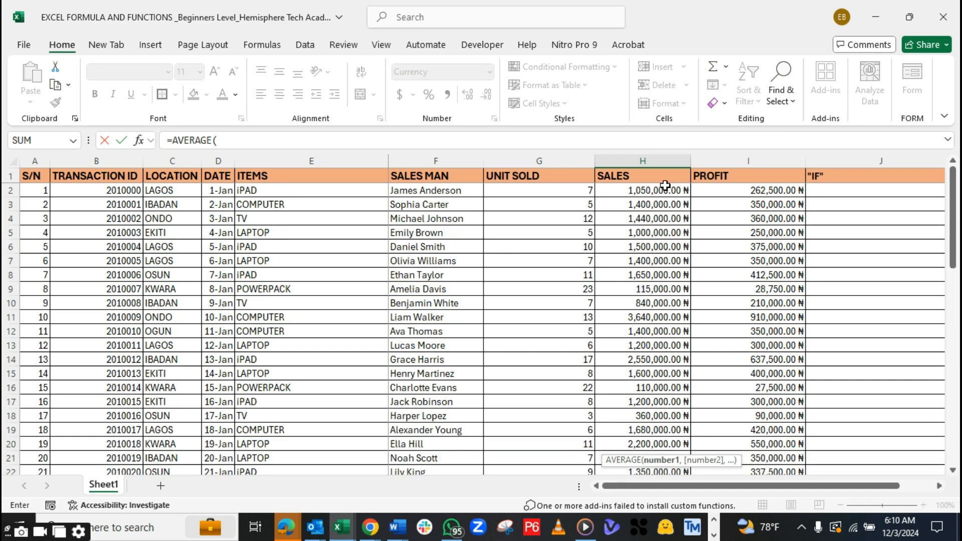
pyautogui.moveTo(666, 190); pyautogui.dragTo(666, 384)
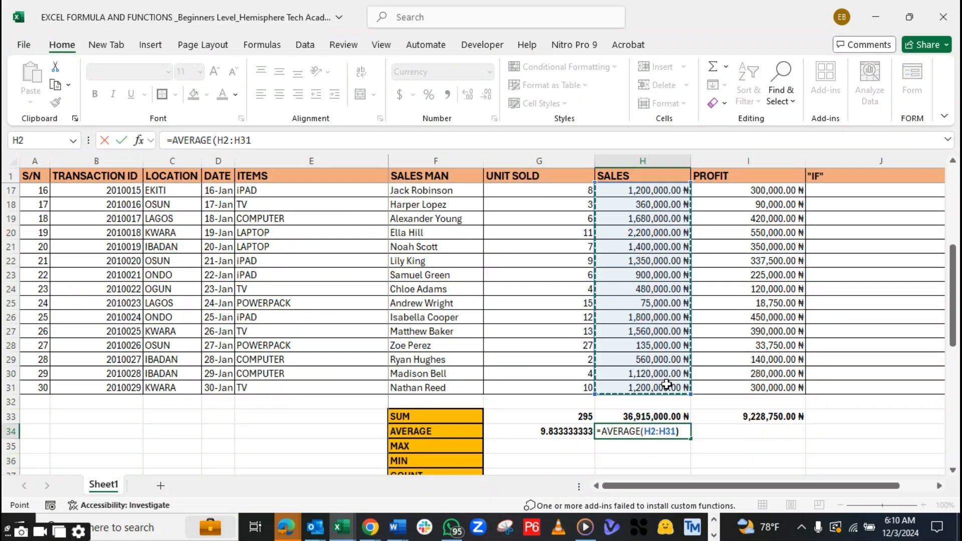
pyautogui.press('Return')
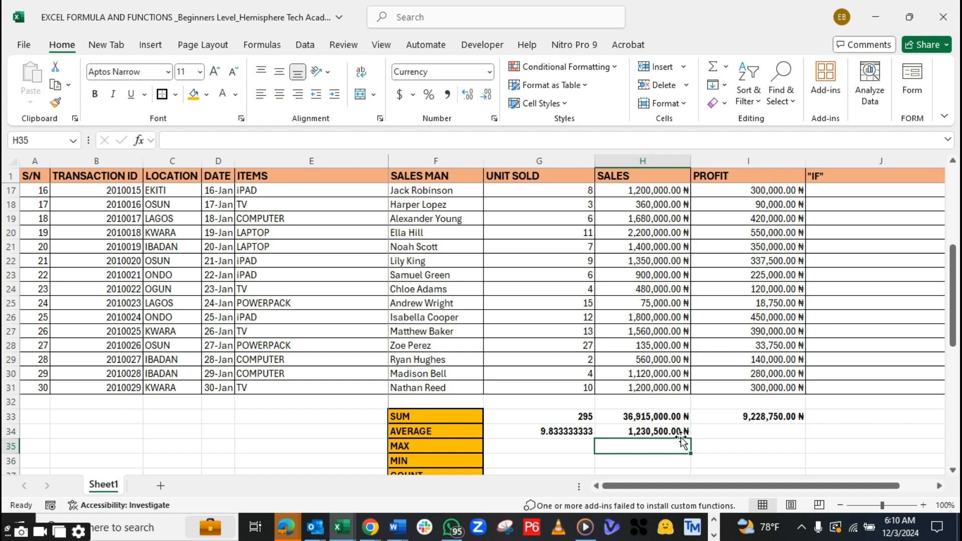
# Enter =AVERAGE(I2:I31) in I34 for an average profit of 307,625.00 ₦
pyautogui.click(636, 428)
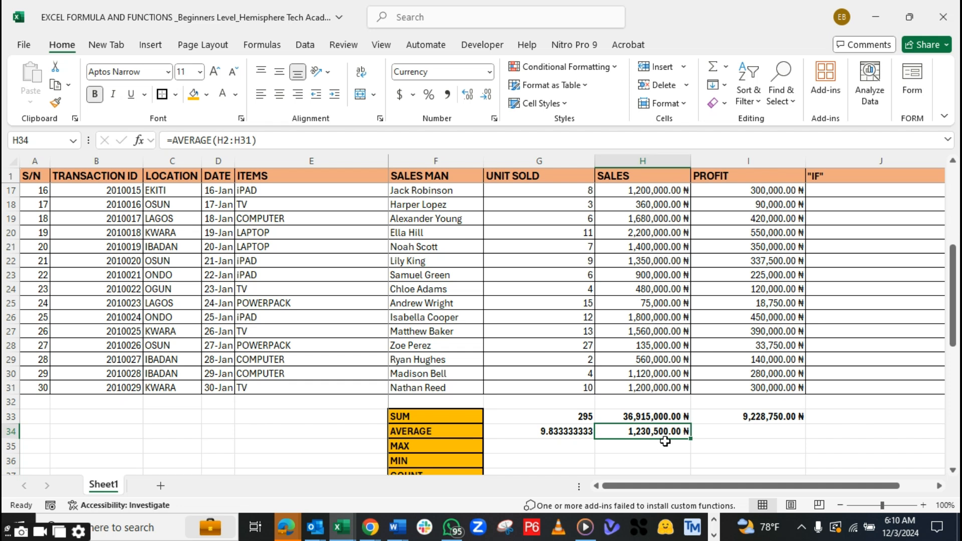
pyautogui.click(740, 431)
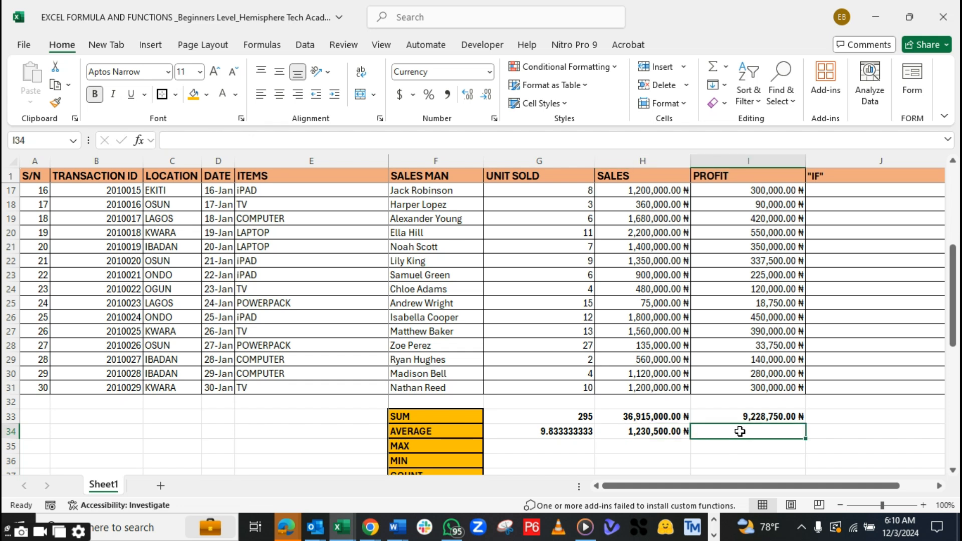
pyautogui.write('=')
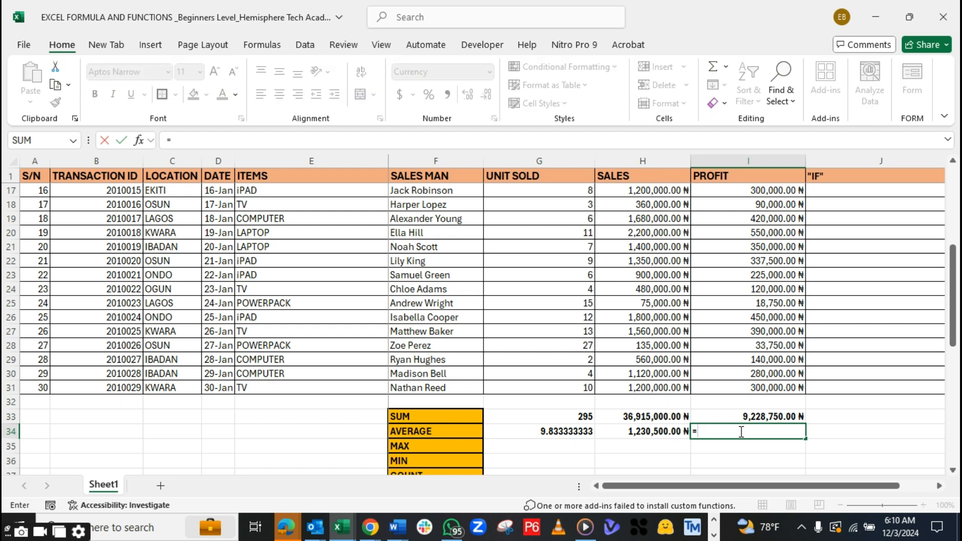
pyautogui.write('AVERAGE')
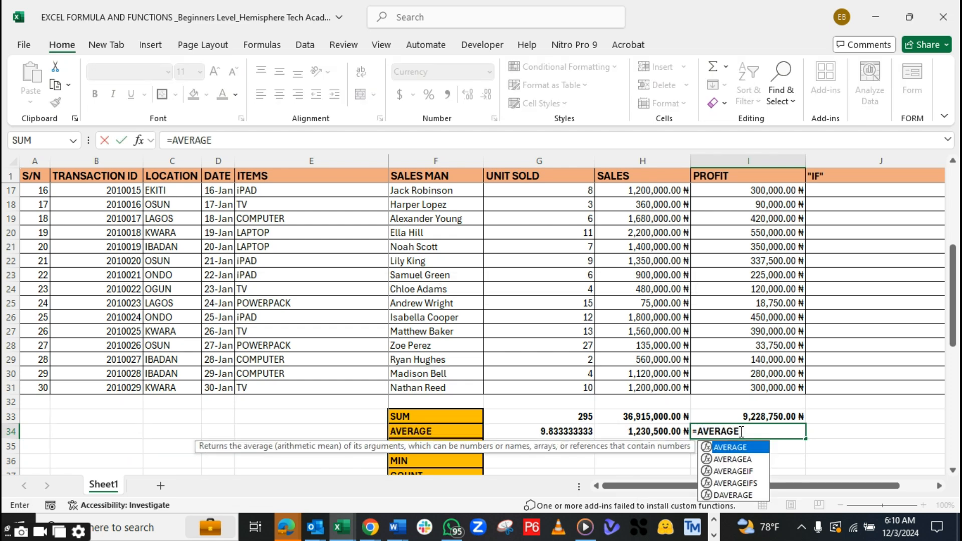
pyautogui.write('(')
pyautogui.scroll(5, 749, 234)
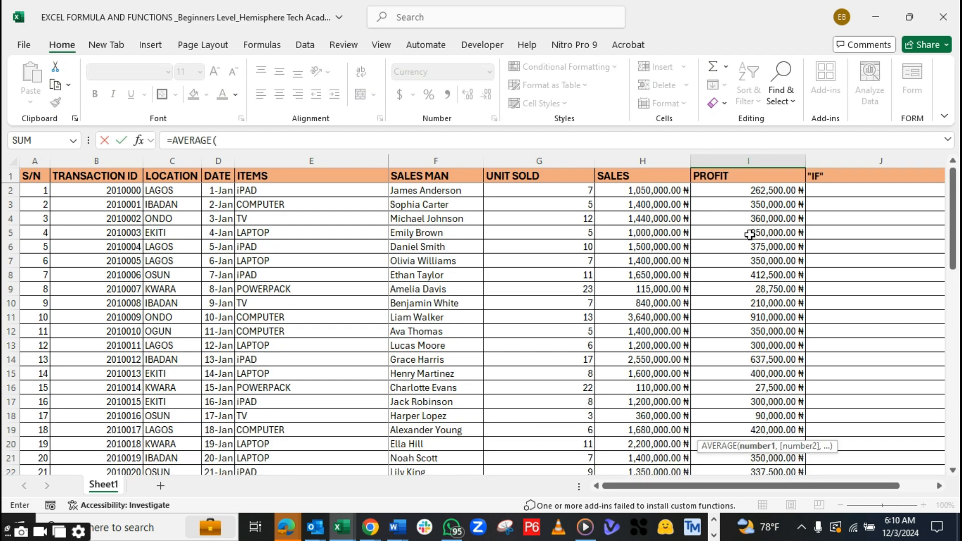
pyautogui.moveTo(736, 190); pyautogui.dragTo(741, 439)
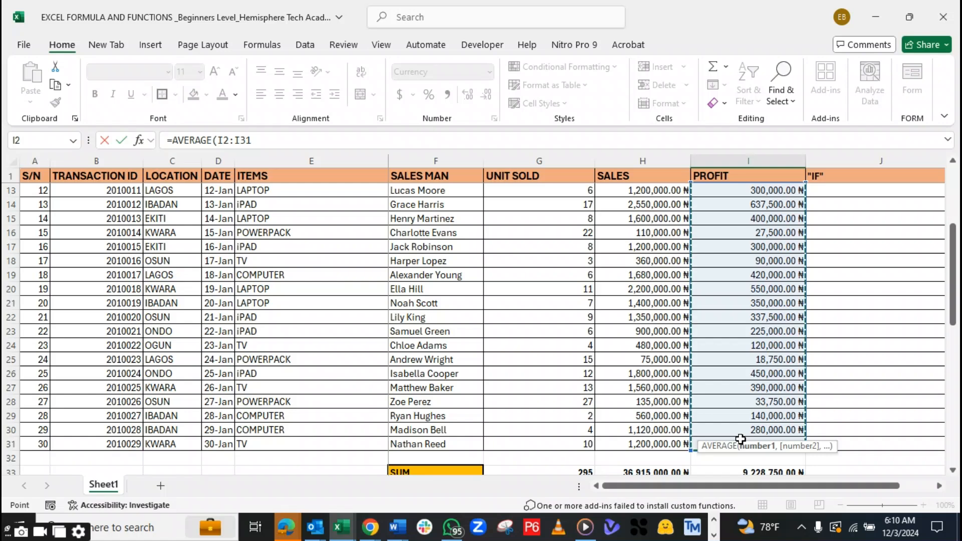
pyautogui.write(')')
pyautogui.press('Return')
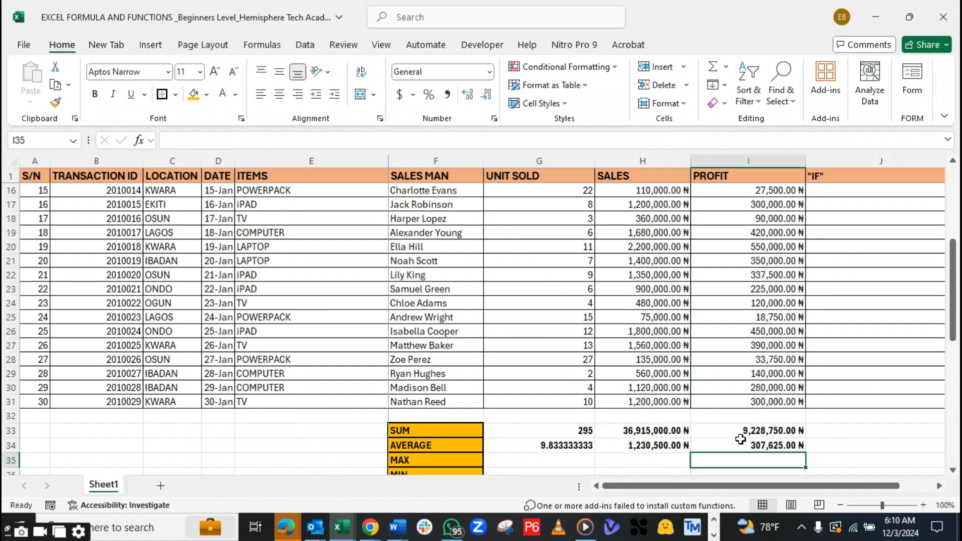
pyautogui.click(767, 448)
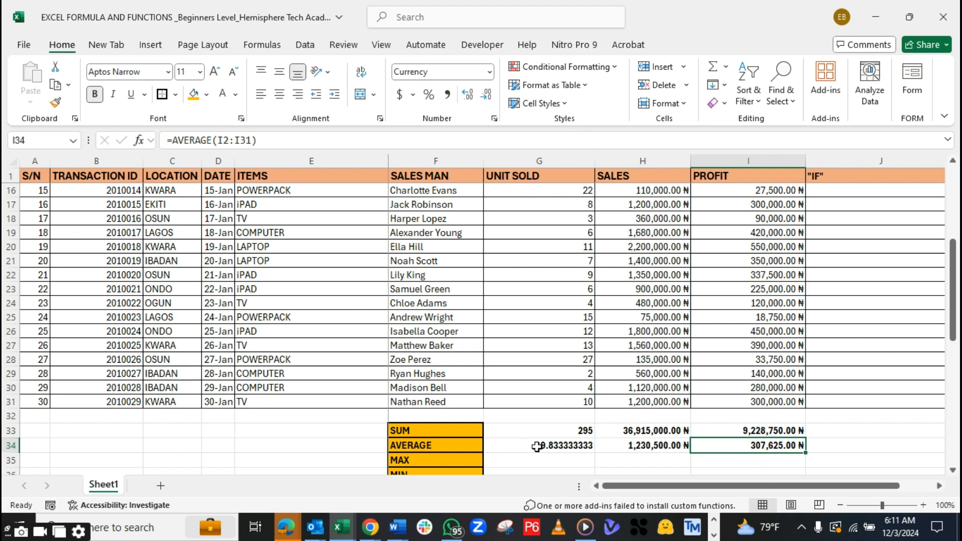
# Review the AVERAGE formulas in G34, H34 and I34
pyautogui.click(534, 447)
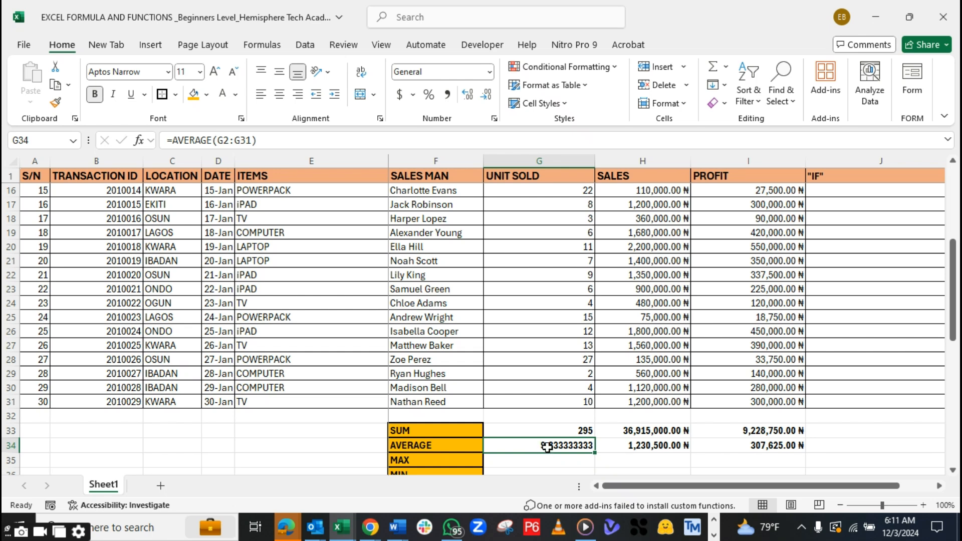
pyautogui.click(649, 446)
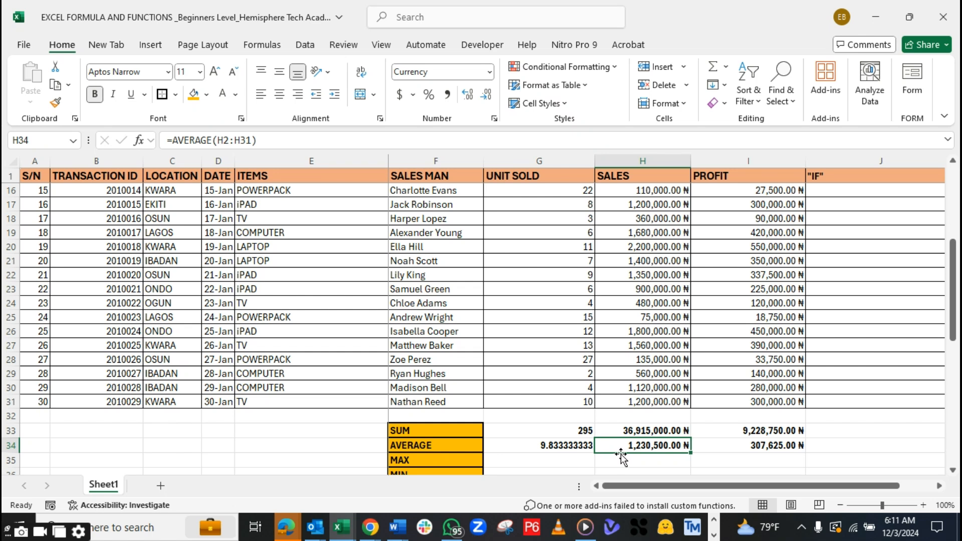
pyautogui.click(741, 447)
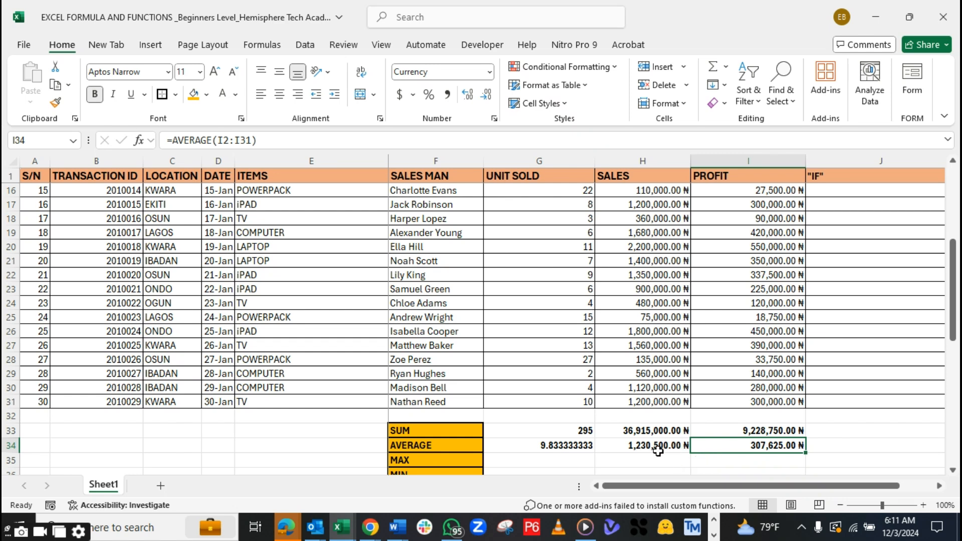
pyautogui.scroll(-2, 643, 455)
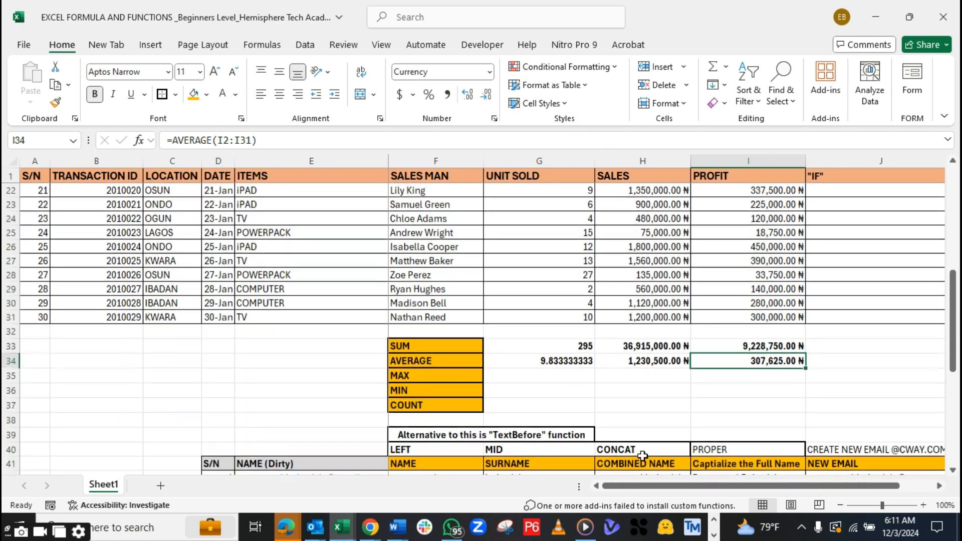
pyautogui.click(543, 374)
pyautogui.click(400, 375)
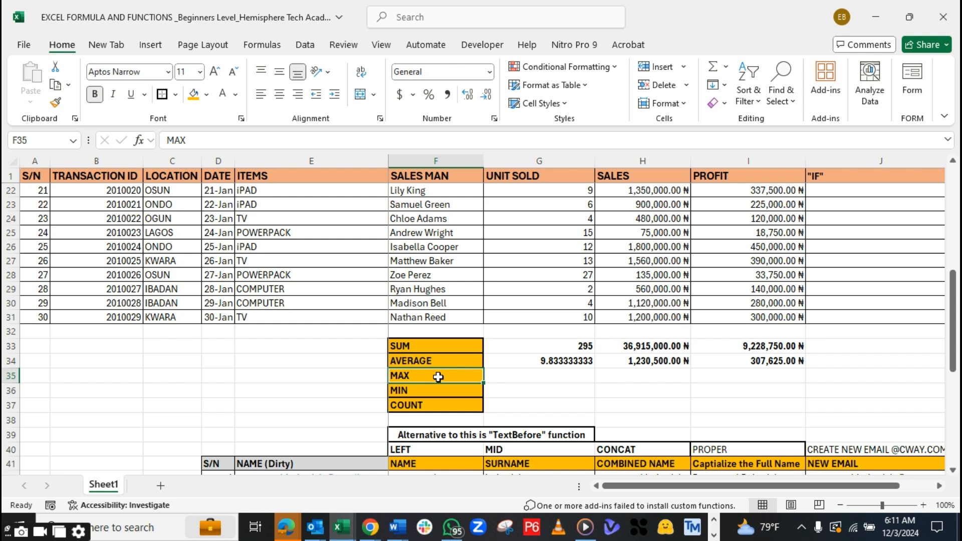
pyautogui.scroll(7, 508, 351)
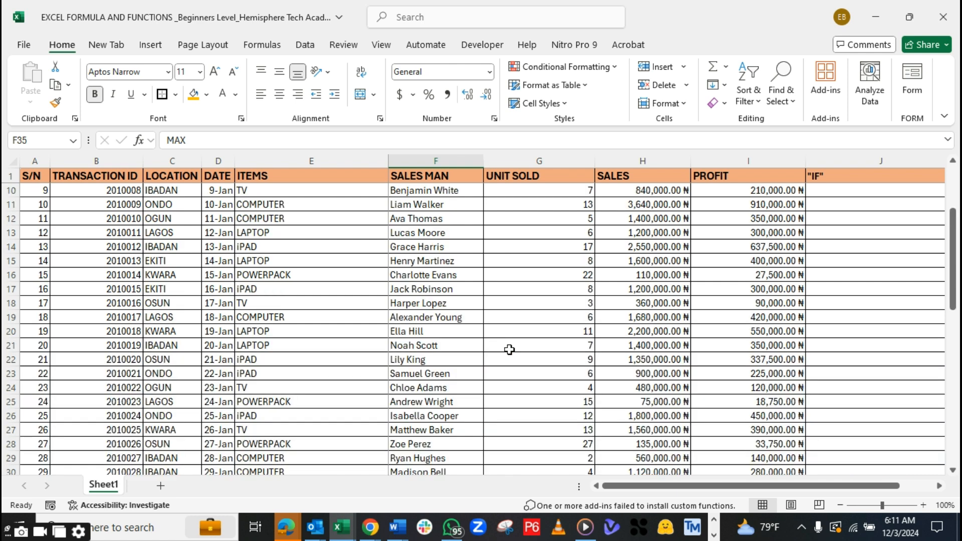
pyautogui.click(516, 186)
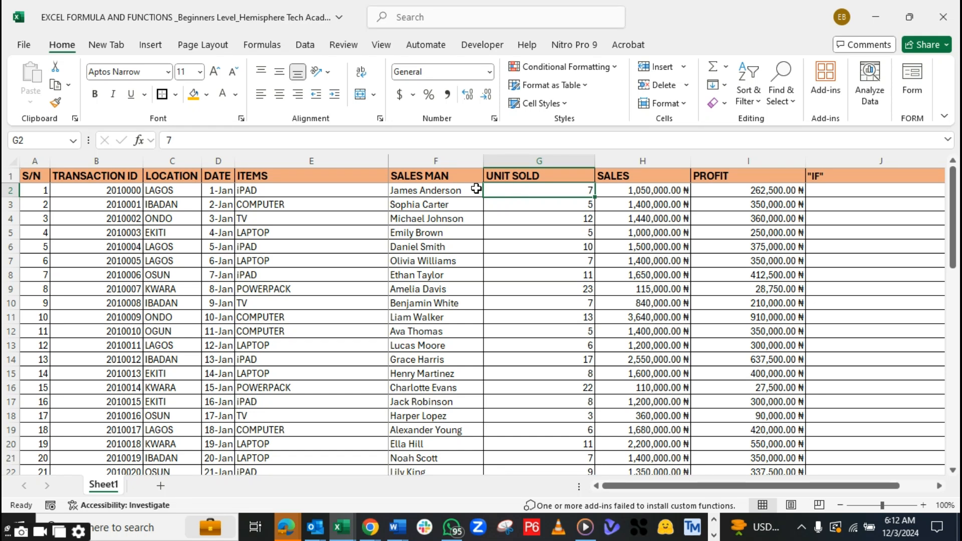
pyautogui.moveTo(434, 190); pyautogui.dragTo(430, 402)
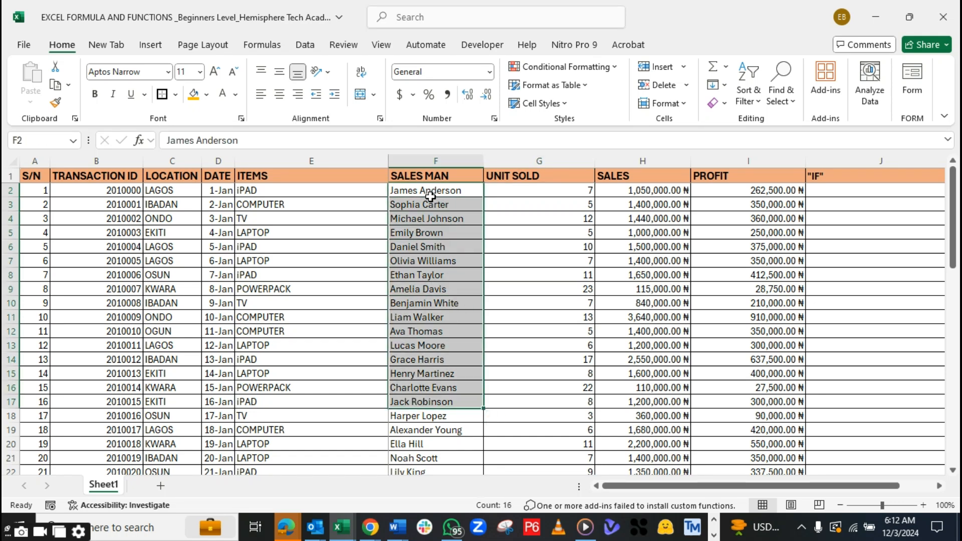
pyautogui.scroll(-2, 429, 200)
pyautogui.scroll(2, 428, 209)
pyautogui.click(559, 258)
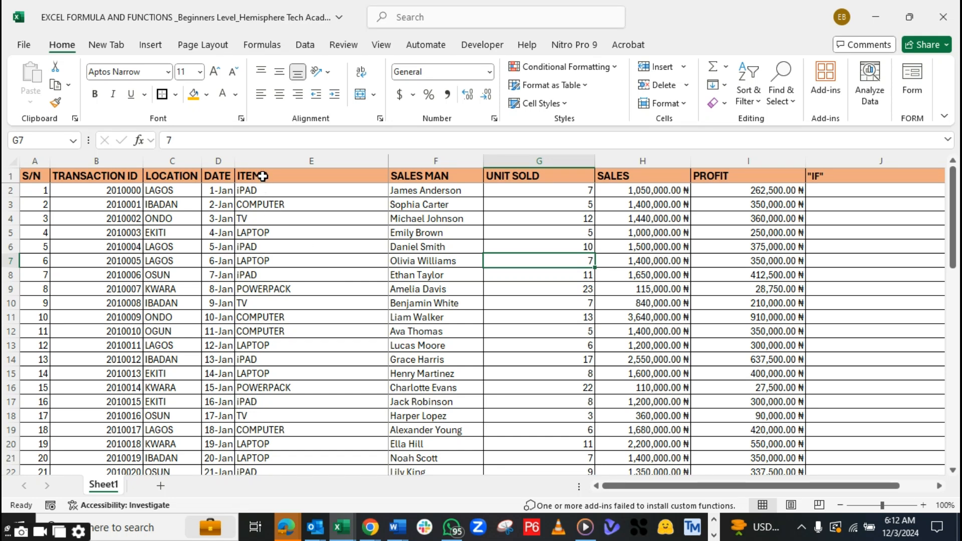
pyautogui.moveTo(263, 182); pyautogui.dragTo(270, 446)
pyautogui.scroll(4, 270, 443)
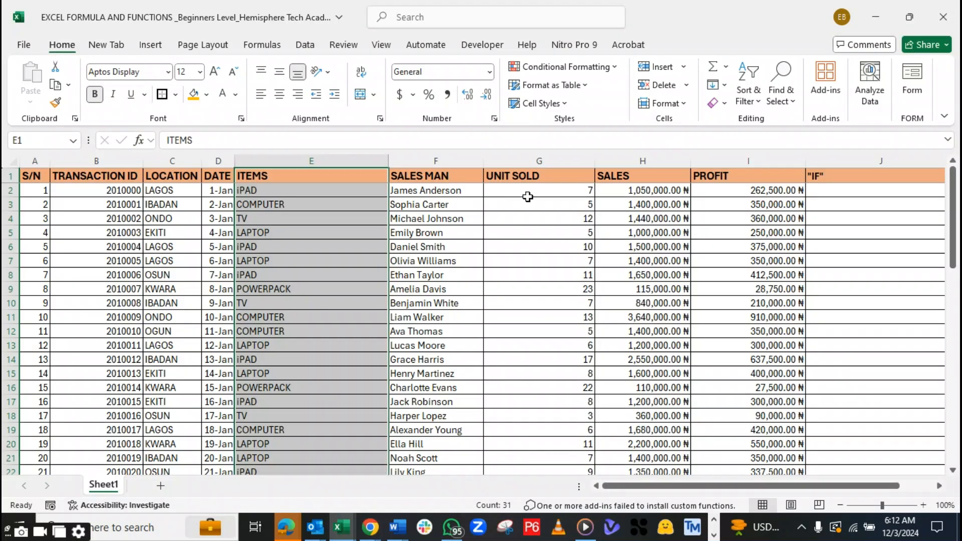
pyautogui.scroll(-10, 527, 200)
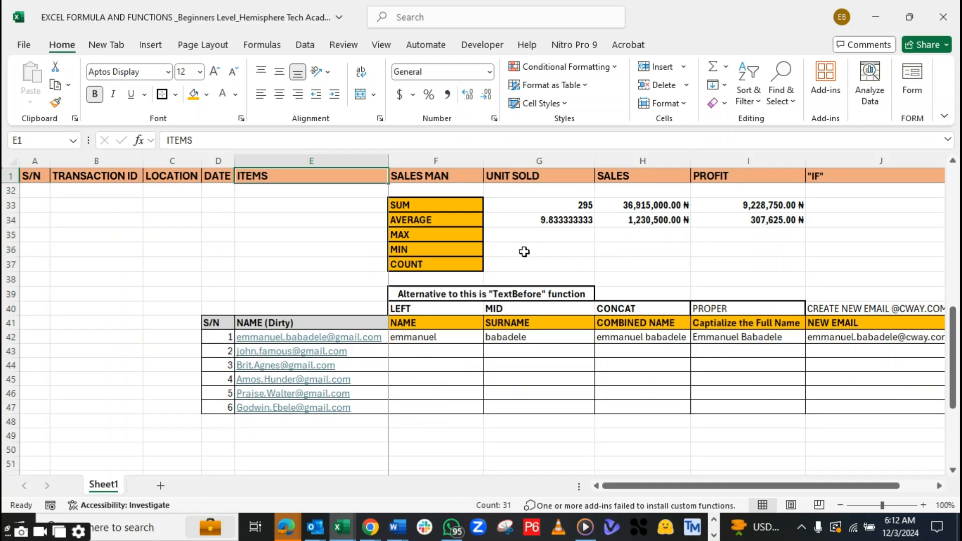
pyautogui.click(540, 235)
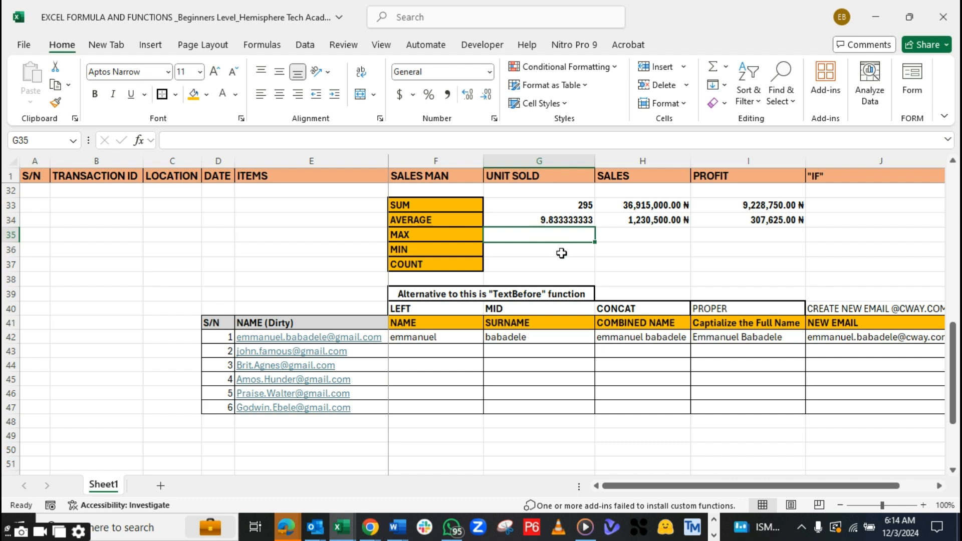
# Enter a bold =MAX(G2:G31) in G35, showing 27 units
pyautogui.scroll(10, 555, 258)
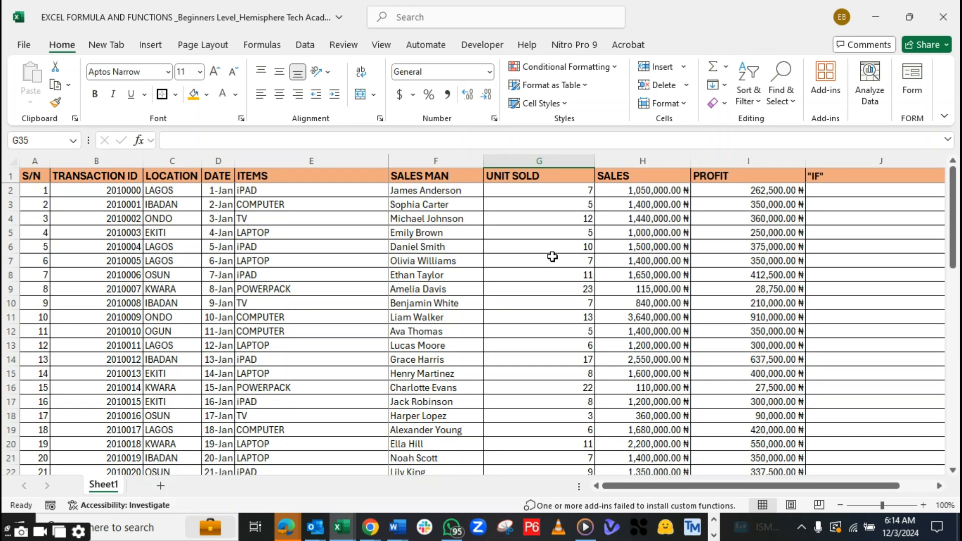
pyautogui.scroll(-9, 537, 223)
pyautogui.scroll(9, 536, 229)
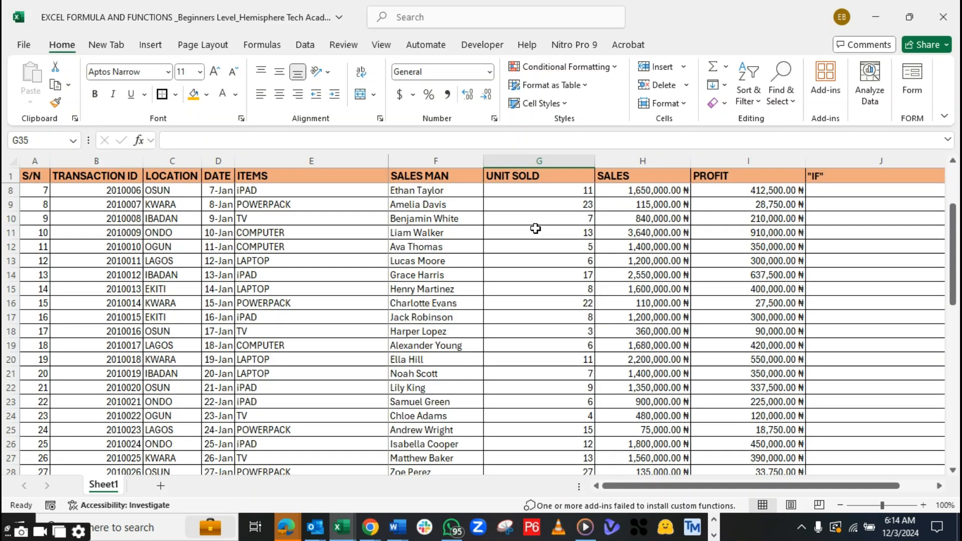
pyautogui.moveTo(536, 176); pyautogui.dragTo(547, 449)
pyautogui.scroll(-5, 549, 381)
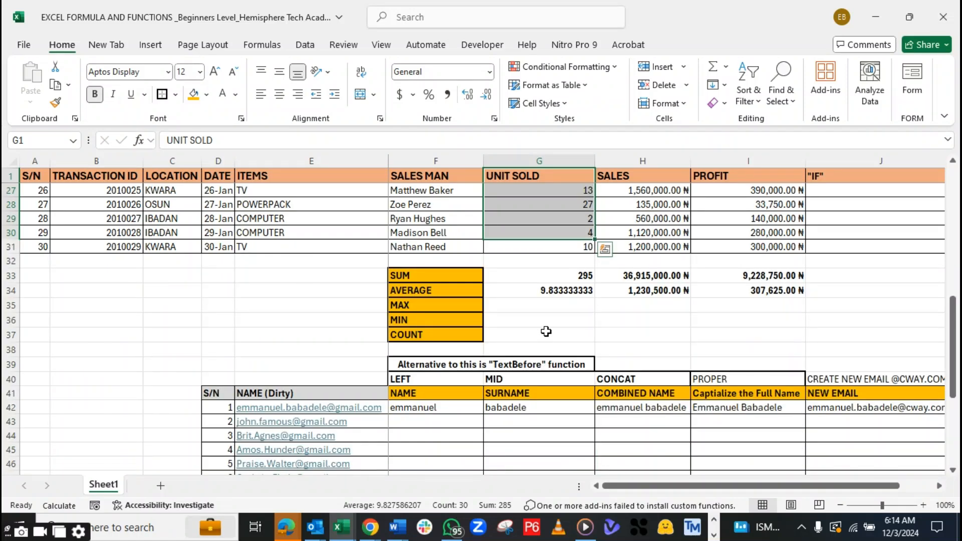
pyautogui.click(546, 306)
pyautogui.write('=MAX(')
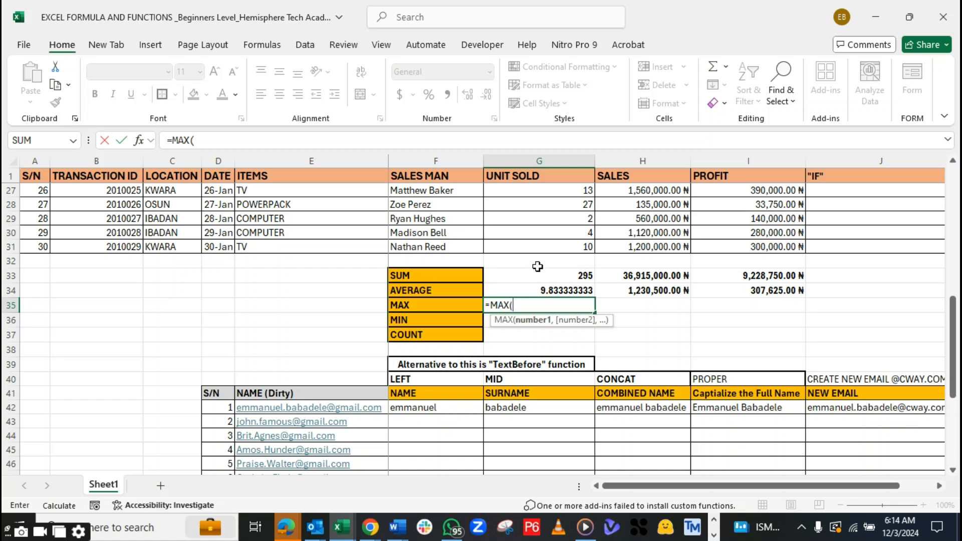
pyautogui.scroll(8, 537, 266)
pyautogui.moveTo(535, 186); pyautogui.dragTo(560, 445)
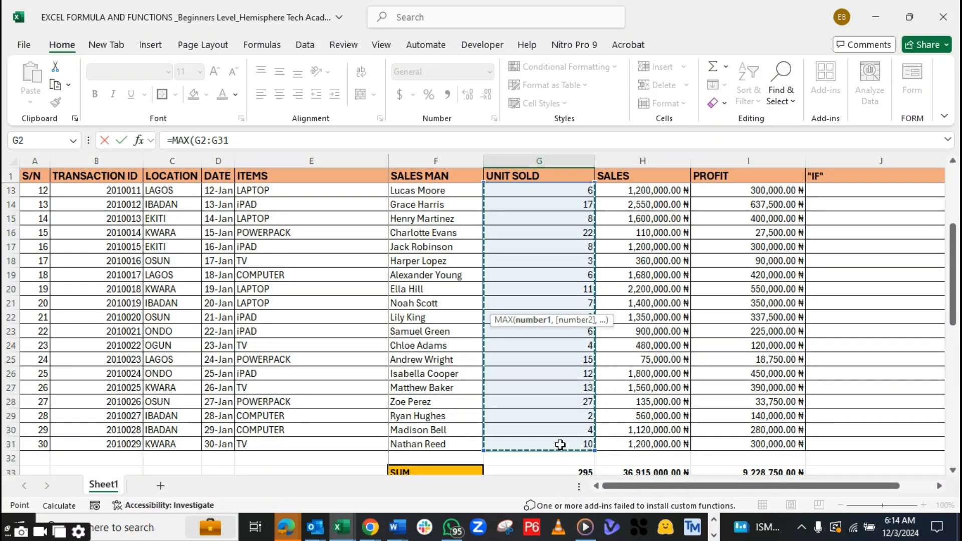
pyautogui.write(')')
pyautogui.press('Return')
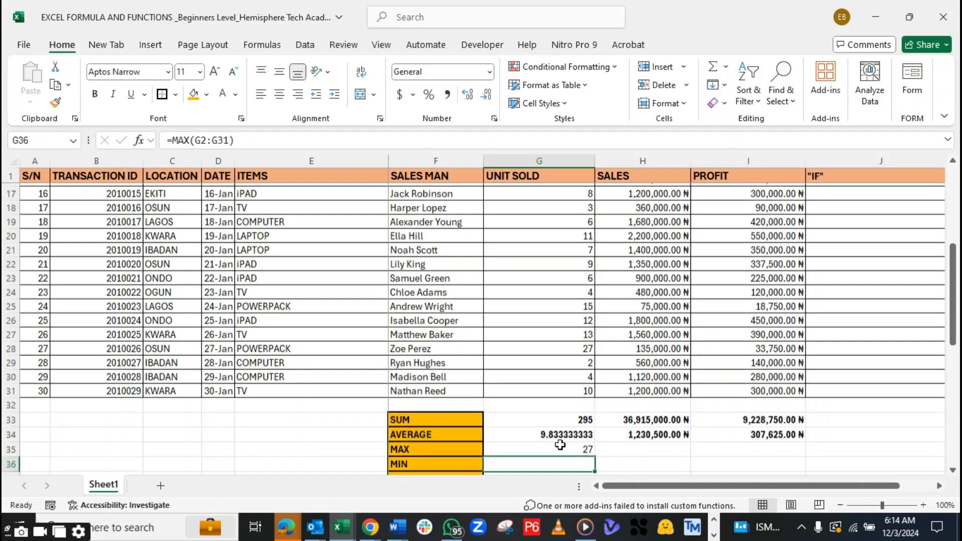
pyautogui.click(564, 446)
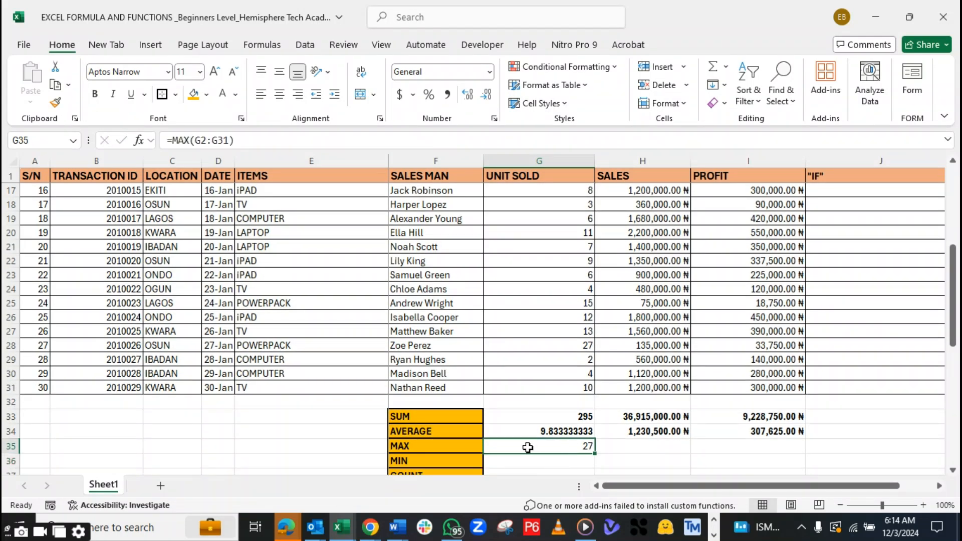
pyautogui.hotkey('ctrl', 'b')
# Locate the 27-unit sale in the data to confirm the MAX result
pyautogui.scroll(5, 546, 401)
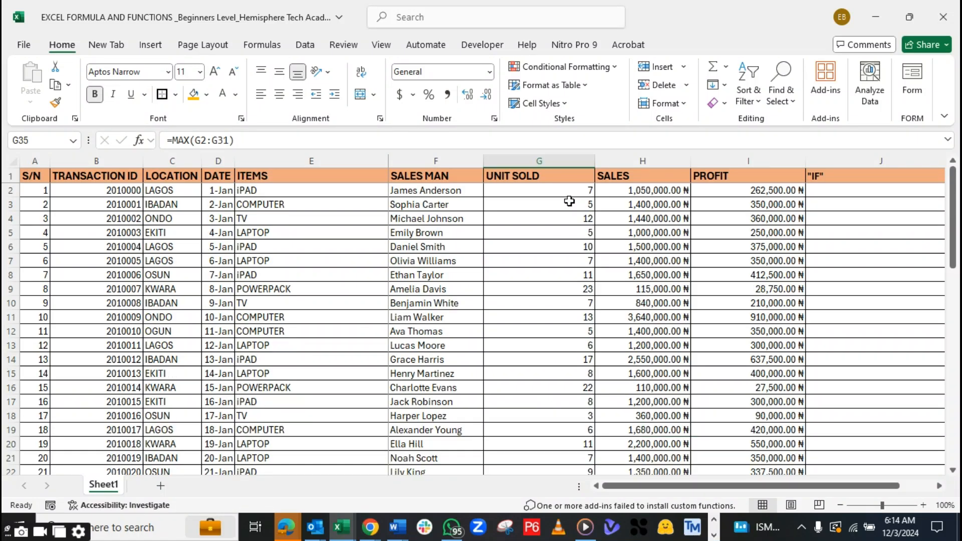
pyautogui.scroll(-3, 556, 216)
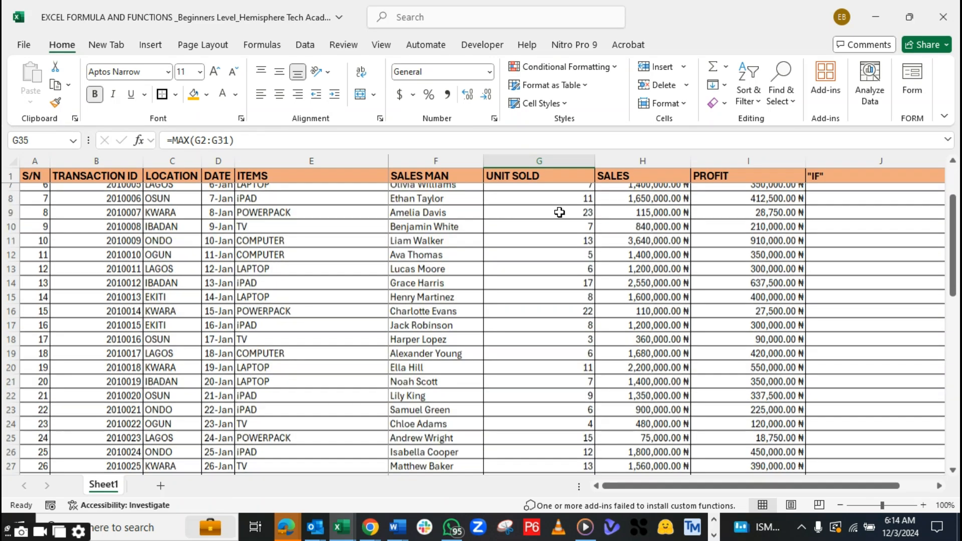
pyautogui.scroll(-2, 548, 240)
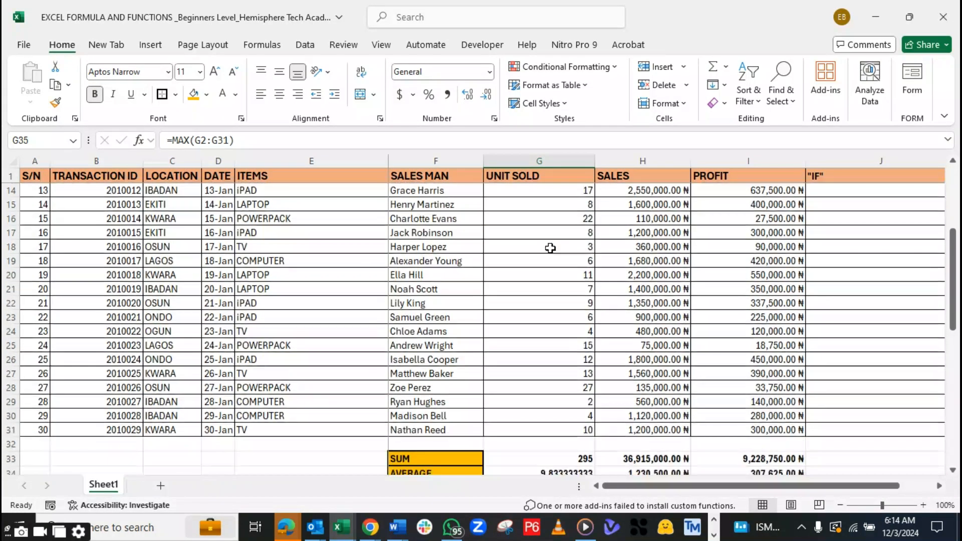
pyautogui.scroll(-1, 567, 275)
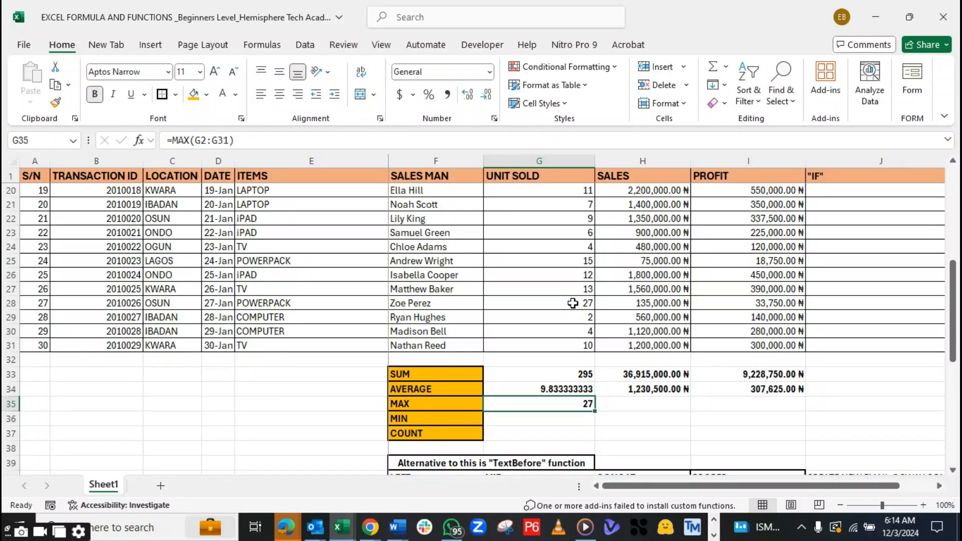
pyautogui.click(571, 303)
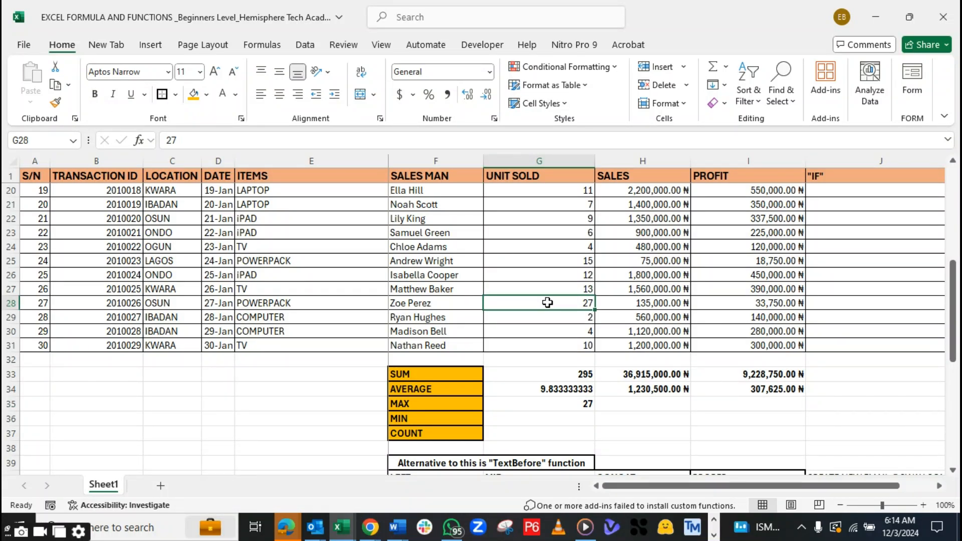
pyautogui.click(549, 417)
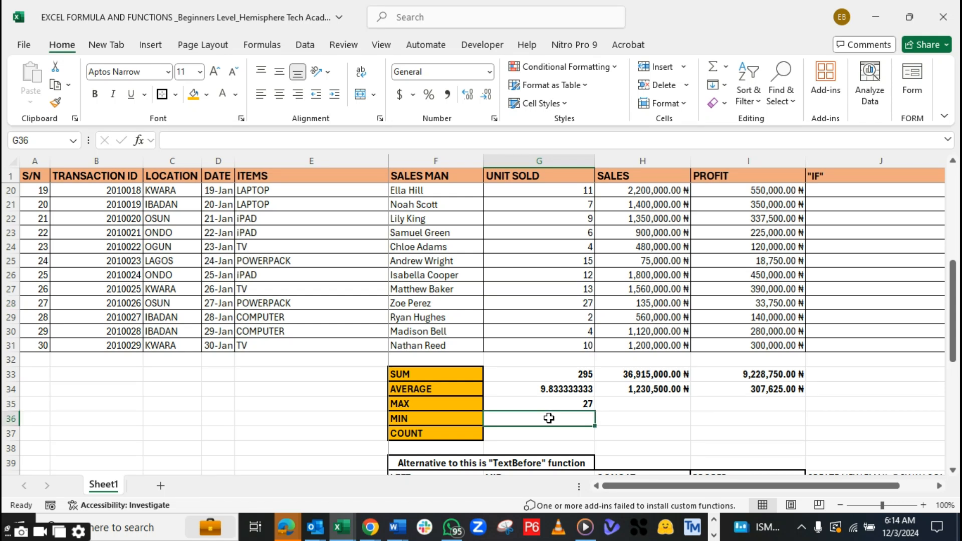
# Enter =MIN(G2:G31) in G36, returning 2 as the fewest units sold
pyautogui.write('=')
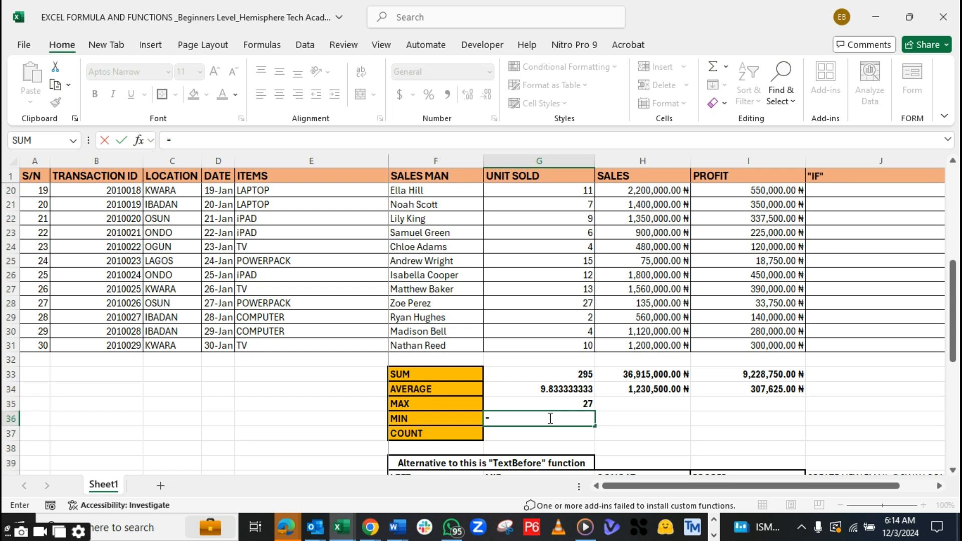
pyautogui.write('MIN')
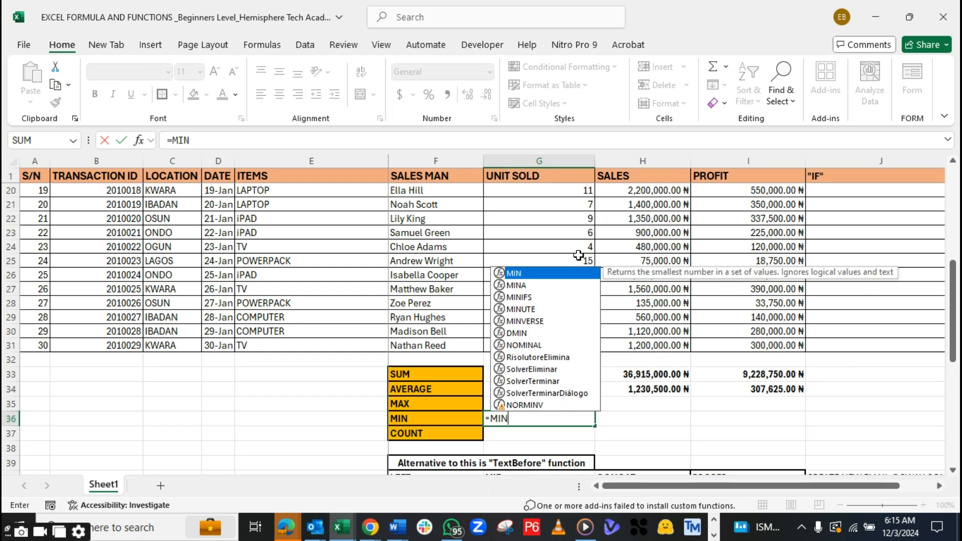
pyautogui.doubleClick(545, 274)
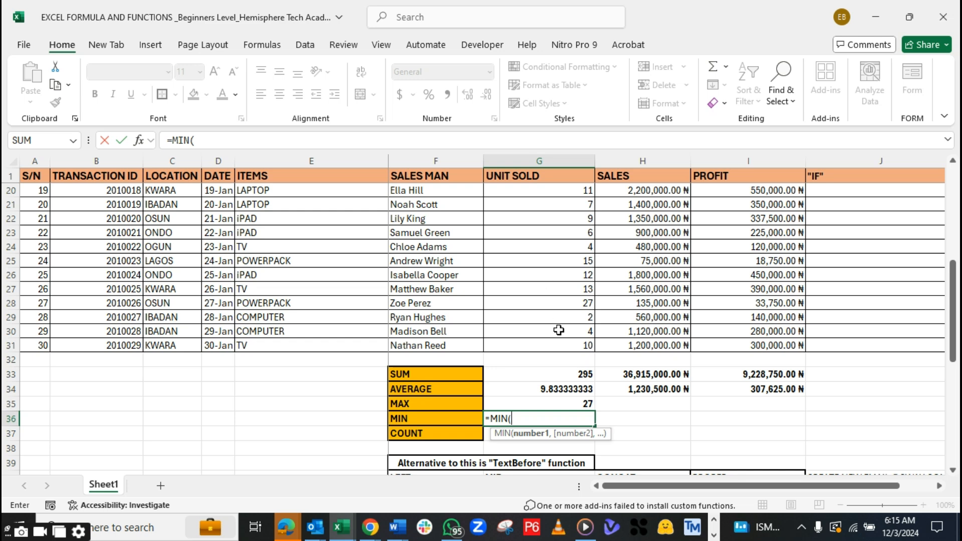
pyautogui.scroll(6, 558, 330)
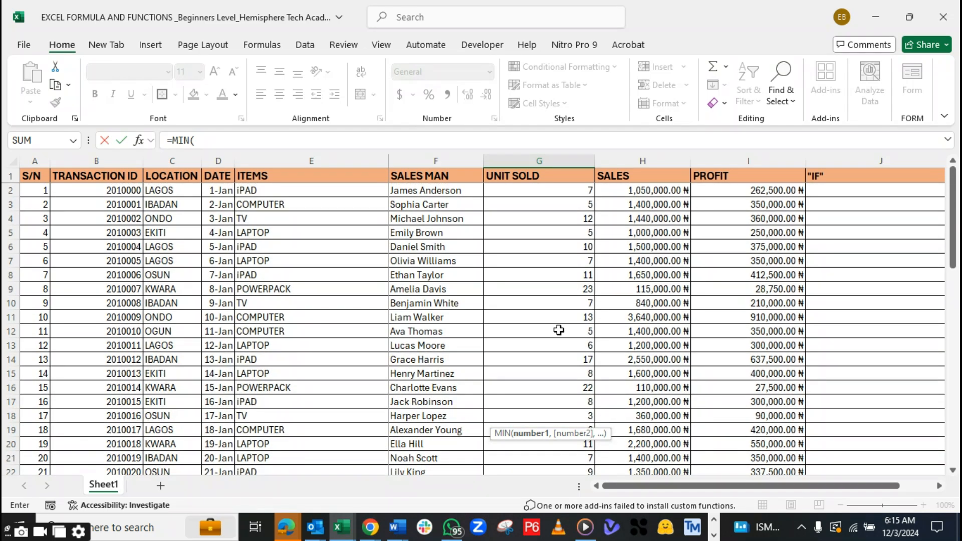
pyautogui.moveTo(541, 191); pyautogui.dragTo(566, 438)
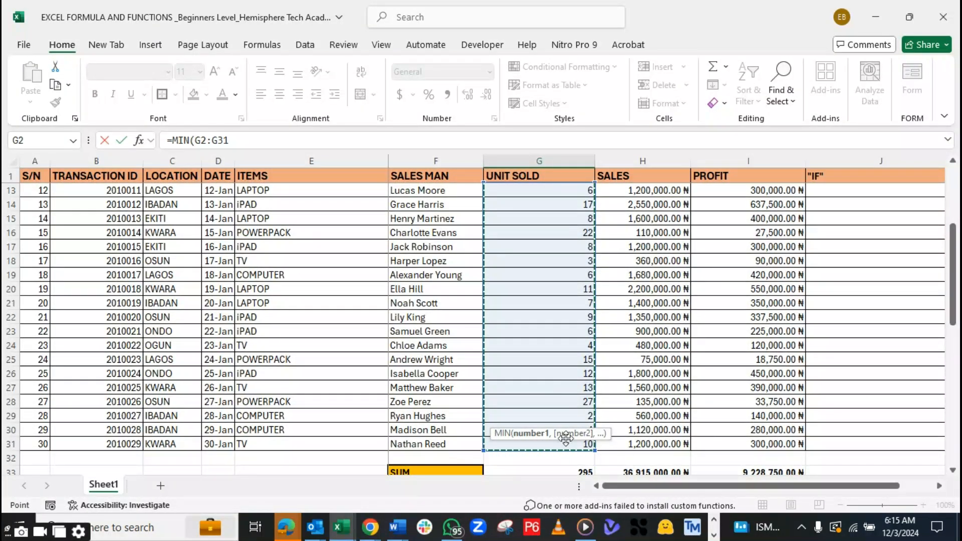
pyautogui.press('Return')
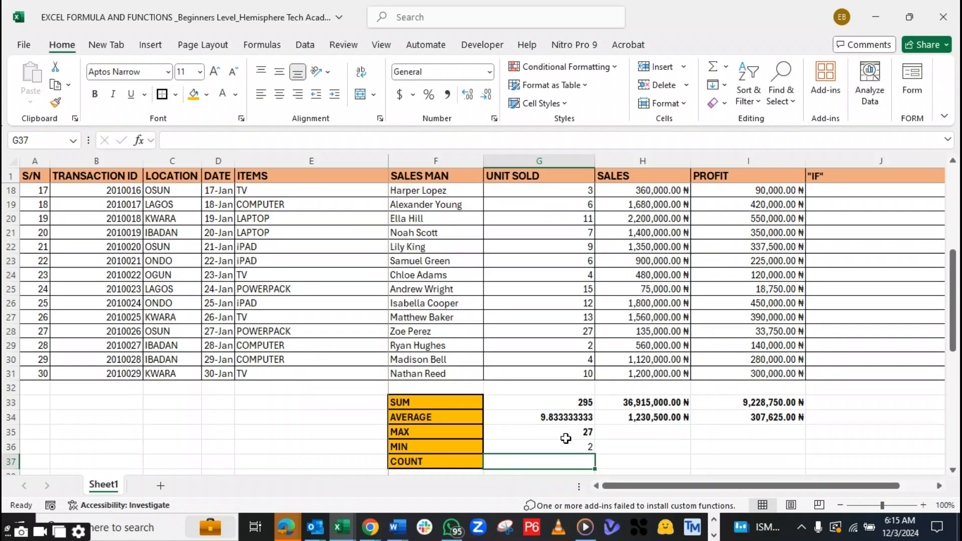
pyautogui.click(558, 448)
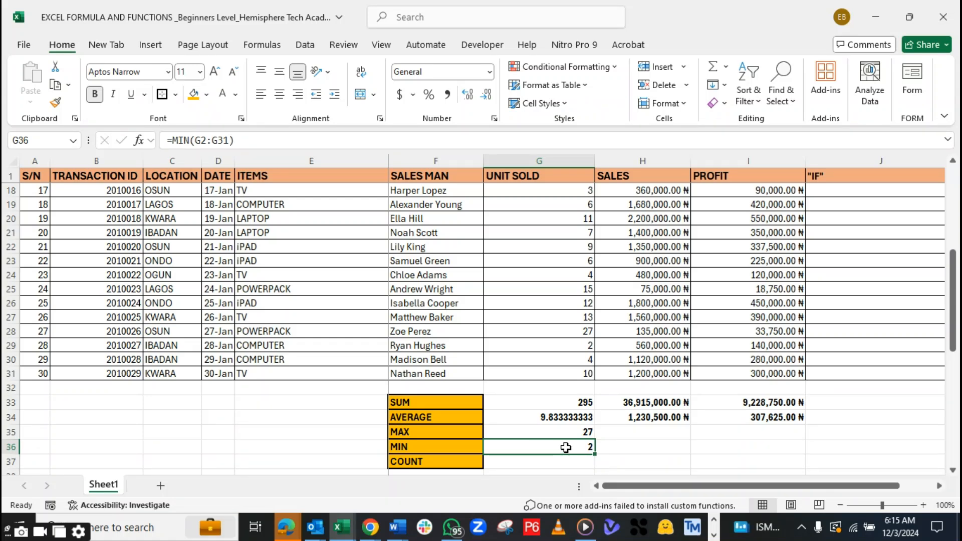
pyautogui.click(647, 431)
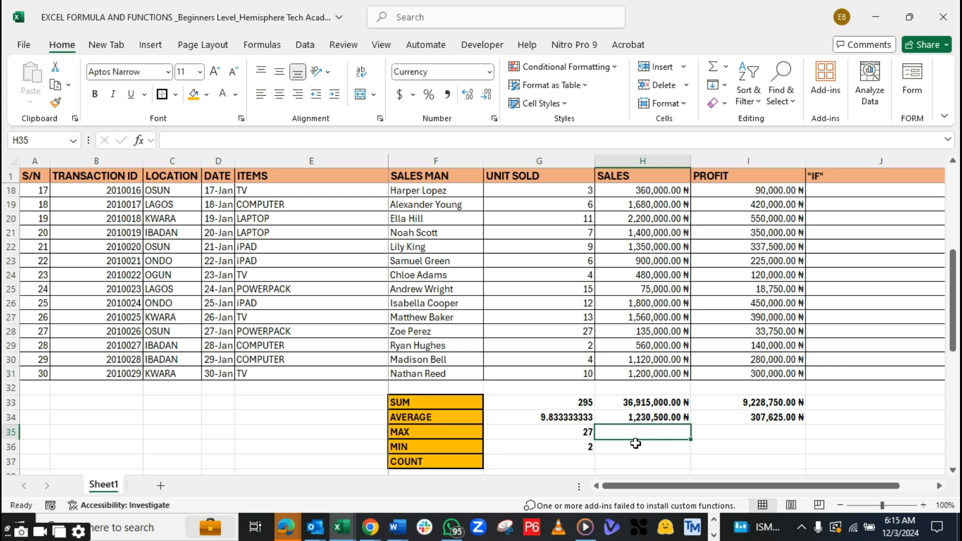
# Enter =MAX(H2:H31) in H35 and bold the 3,640,000.00 ₦ result
pyautogui.write('=')
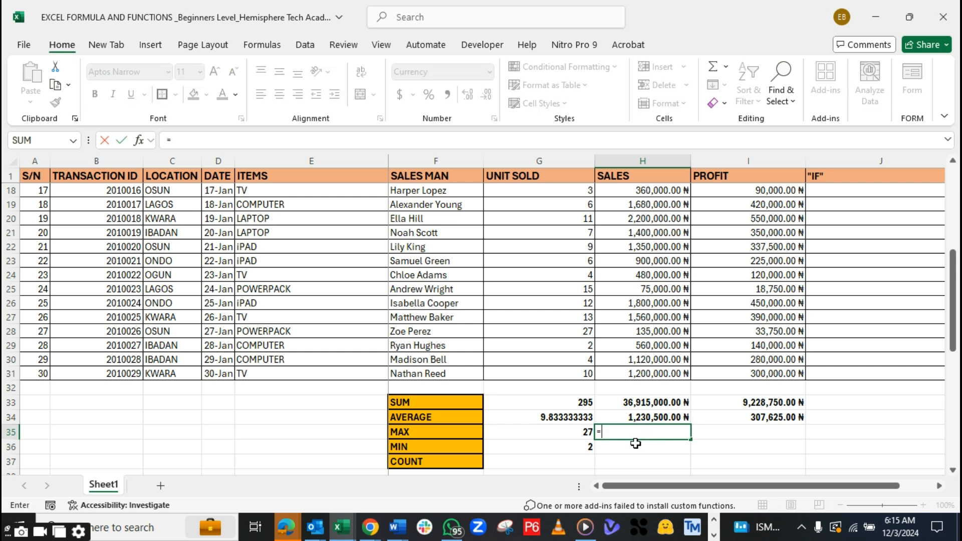
pyautogui.write('MAX(')
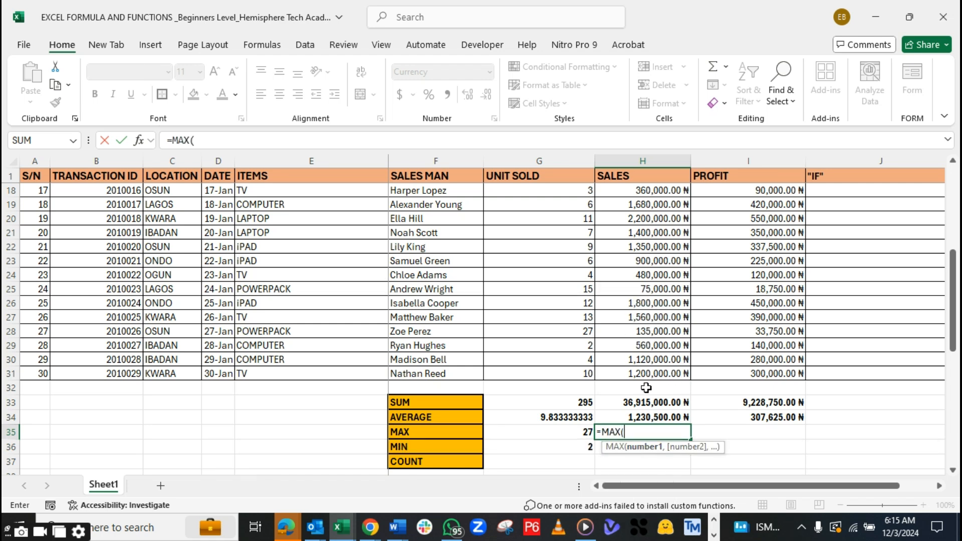
pyautogui.scroll(6, 648, 389)
pyautogui.moveTo(644, 189); pyautogui.dragTo(652, 450)
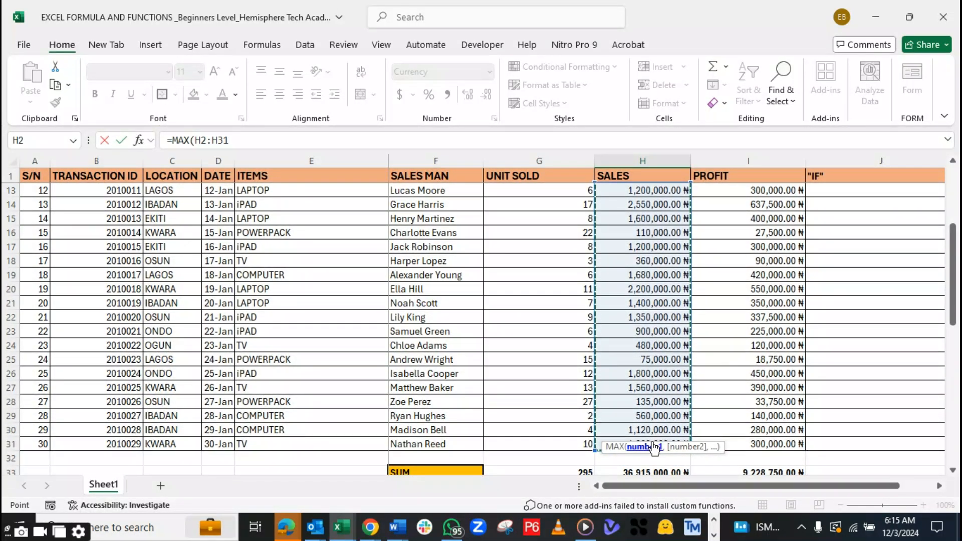
pyautogui.write(')')
pyautogui.hotkey('ctrl', 'Return')
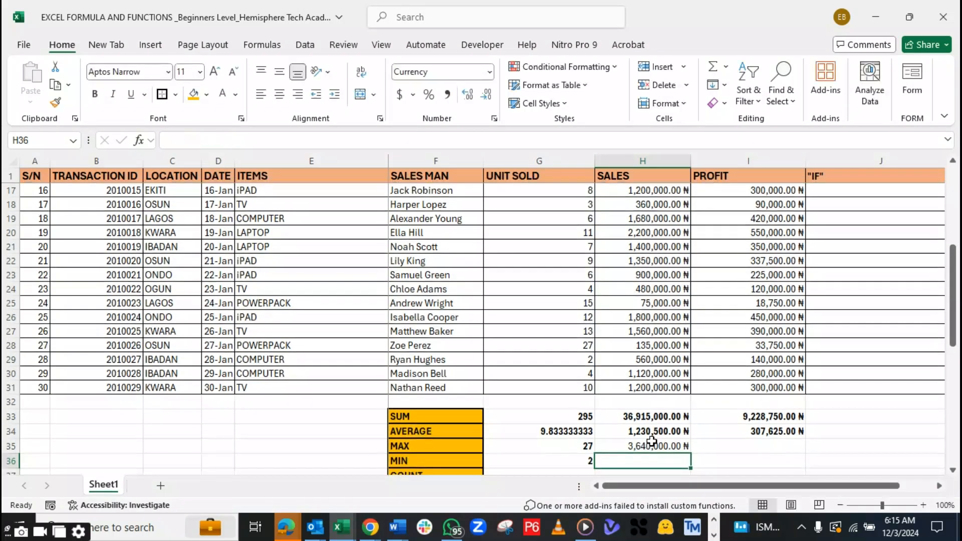
pyautogui.hotkey('ctrl', 'b')
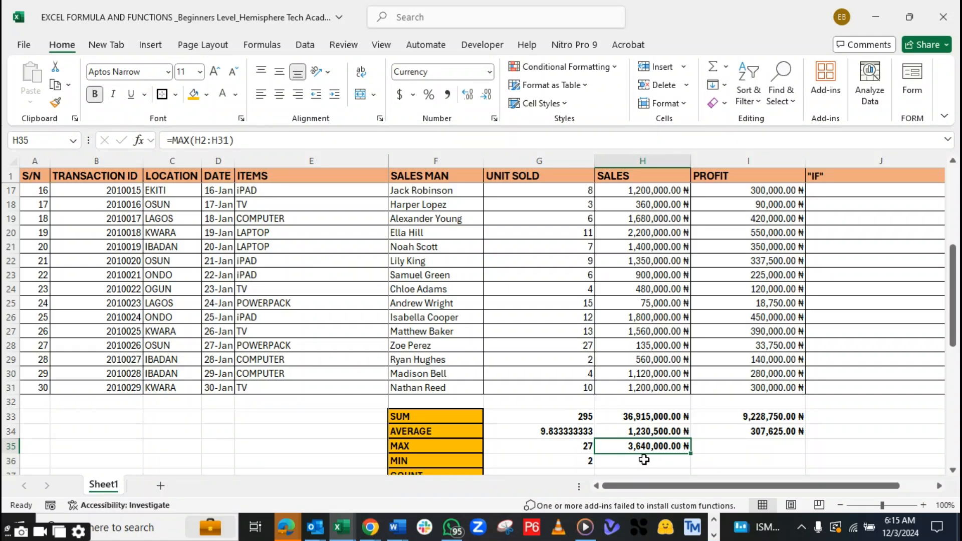
# Review the MAX formula in H35, then select H36 for the minimum sale
pyautogui.click(643, 459)
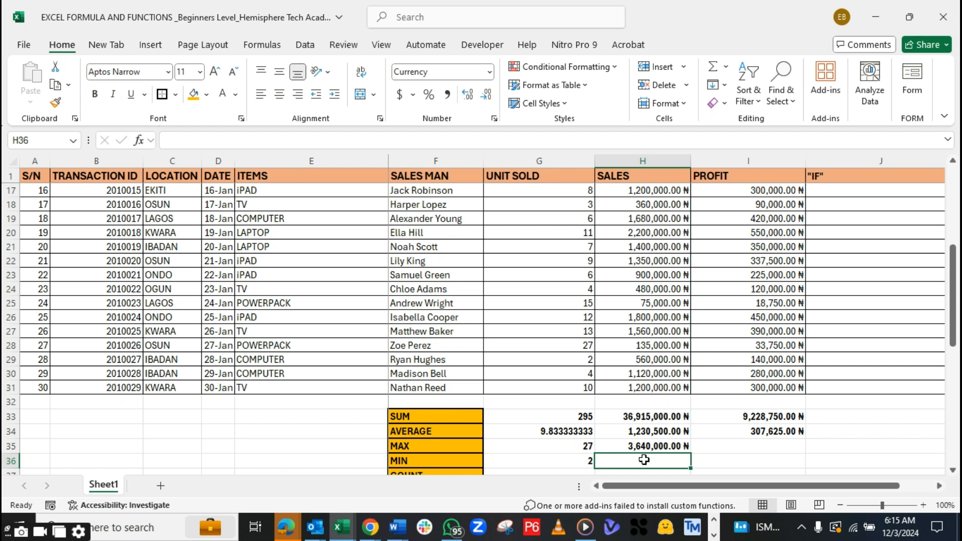
pyautogui.click(641, 446)
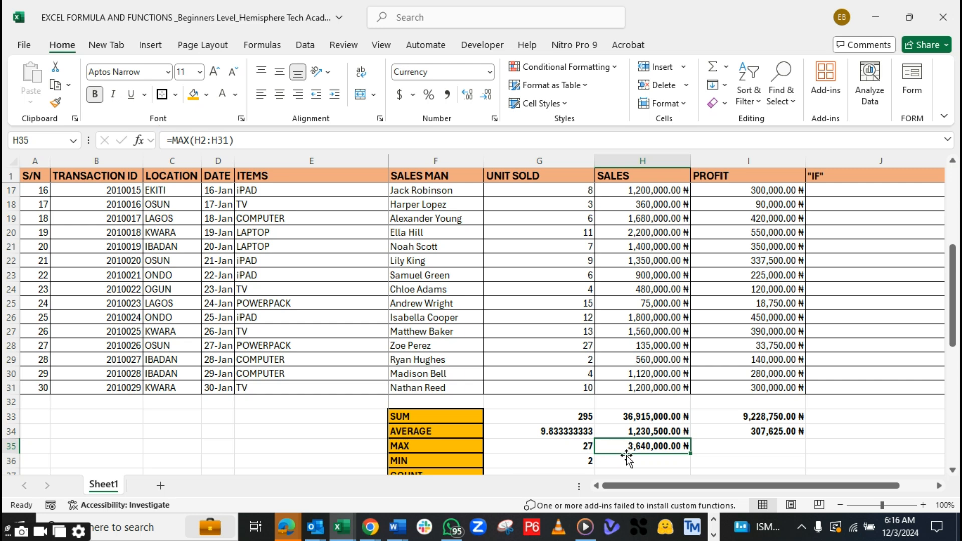
pyautogui.click(625, 461)
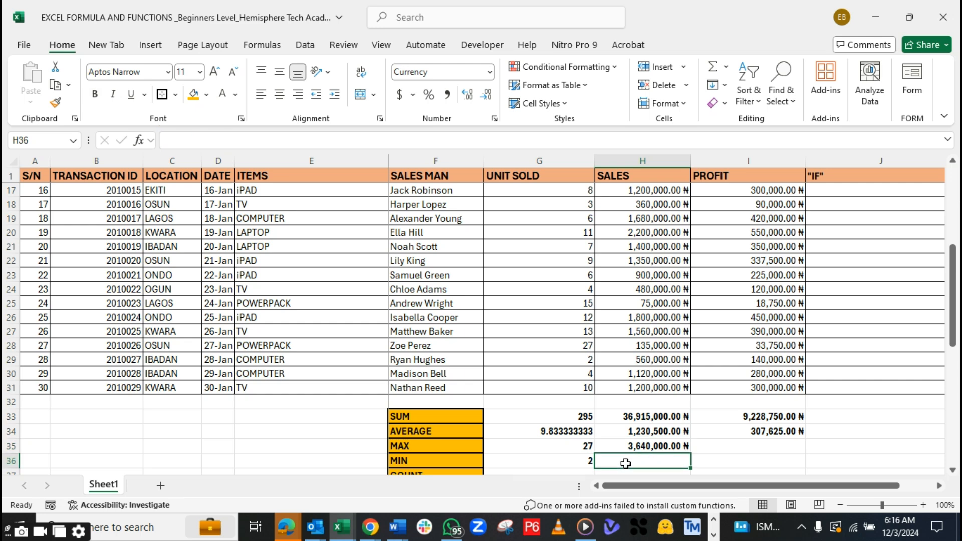
# Enter =MIN(H2:H31) in H36, giving the lowest sale of 75,000.00 ₦
pyautogui.write('=')
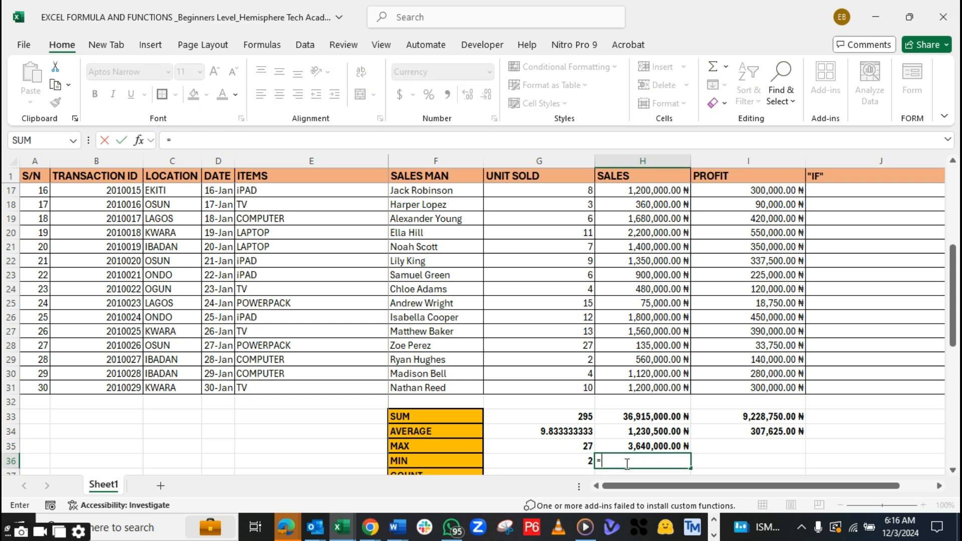
pyautogui.write('MIN')
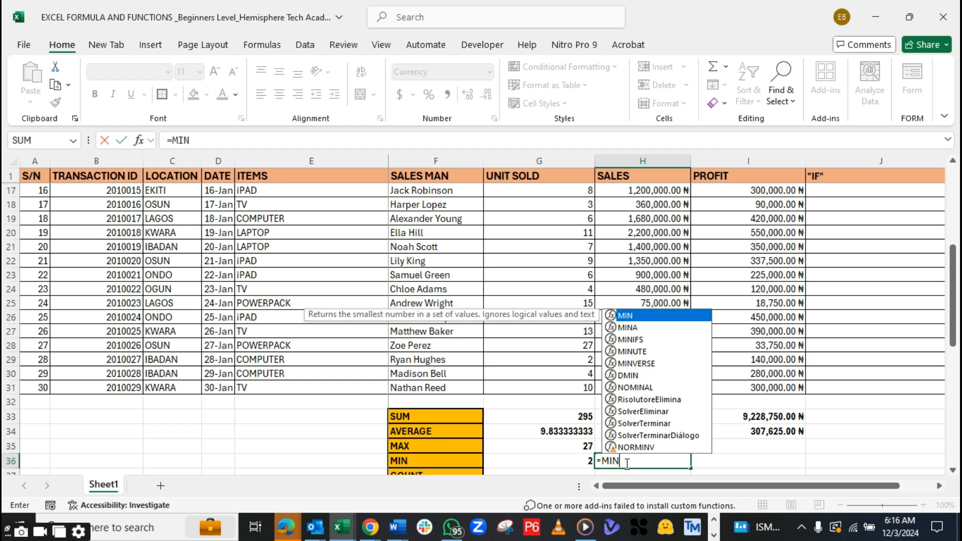
pyautogui.write('(')
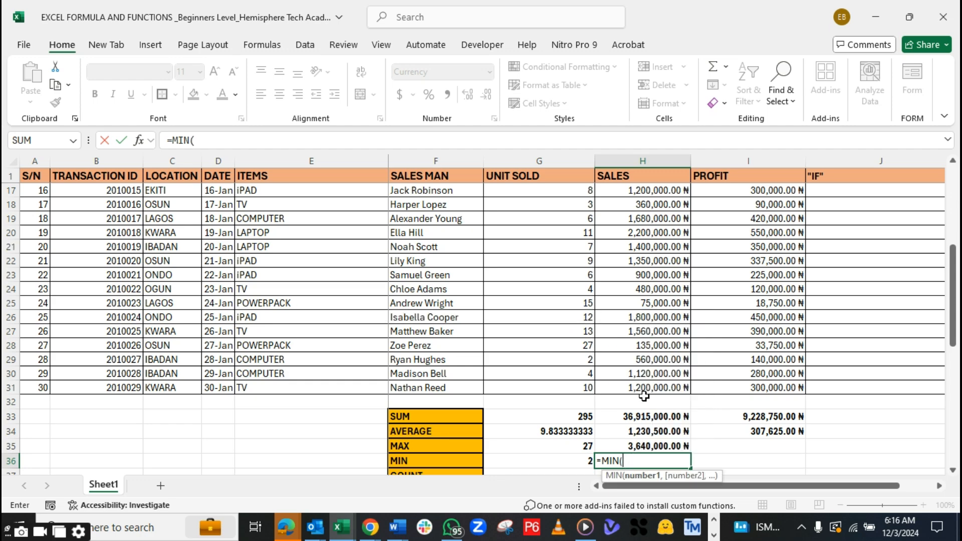
pyautogui.scroll(5, 638, 243)
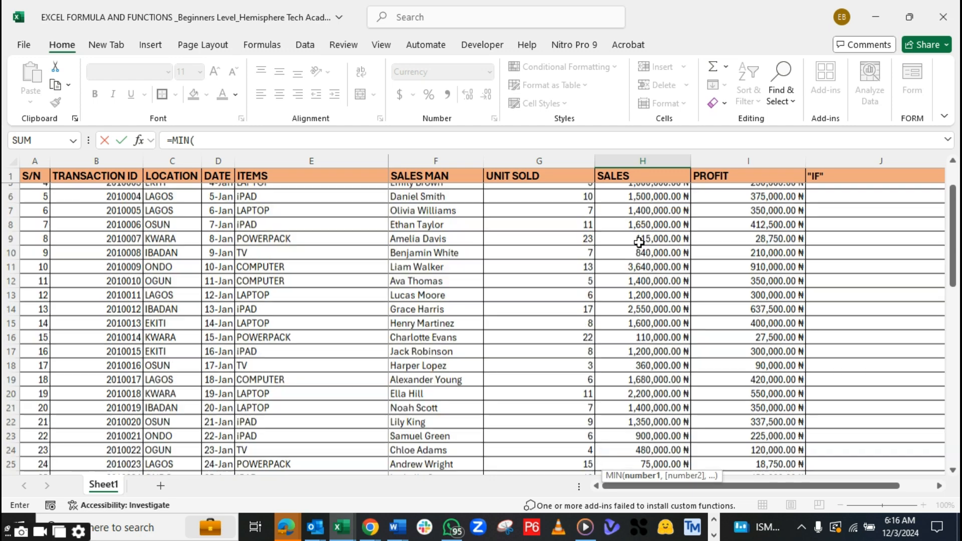
pyautogui.moveTo(626, 191); pyautogui.dragTo(626, 439)
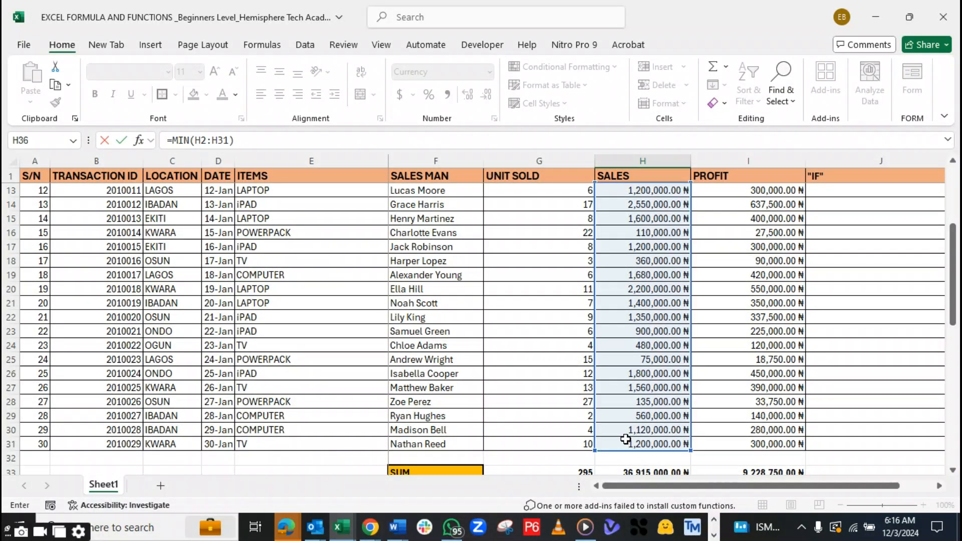
pyautogui.press('Return')
# Review the MIN result in H36, the MAX formula in H35 and the PROFIT average in I34
pyautogui.click(644, 446)
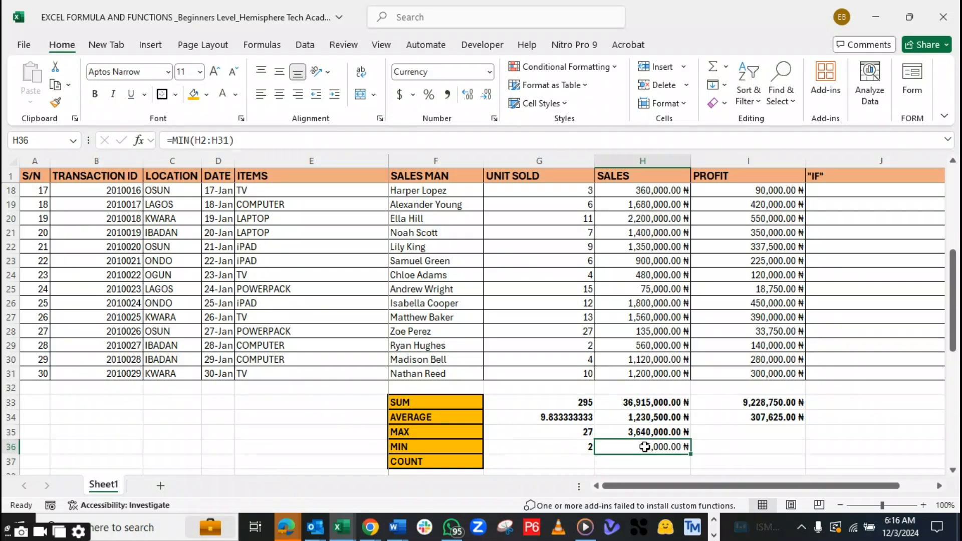
pyautogui.click(728, 447)
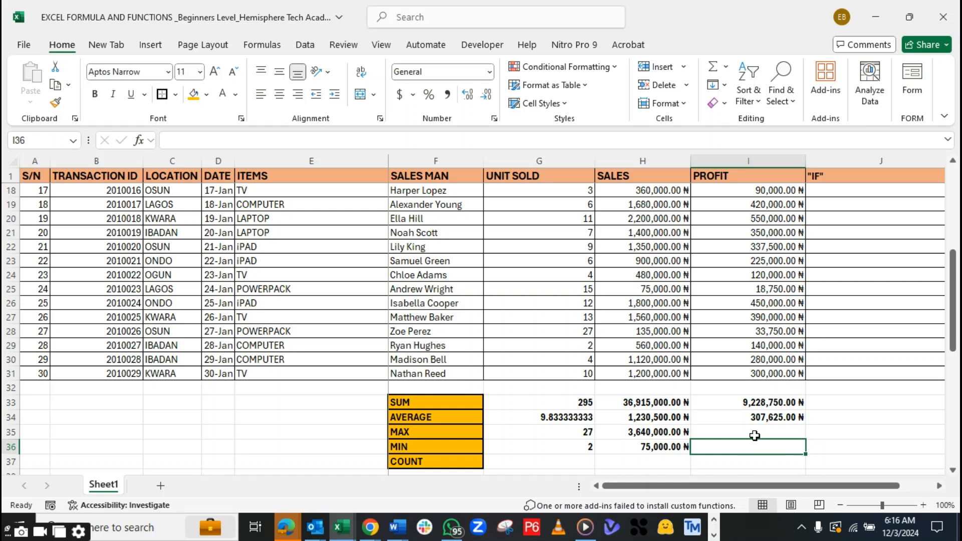
pyautogui.click(662, 431)
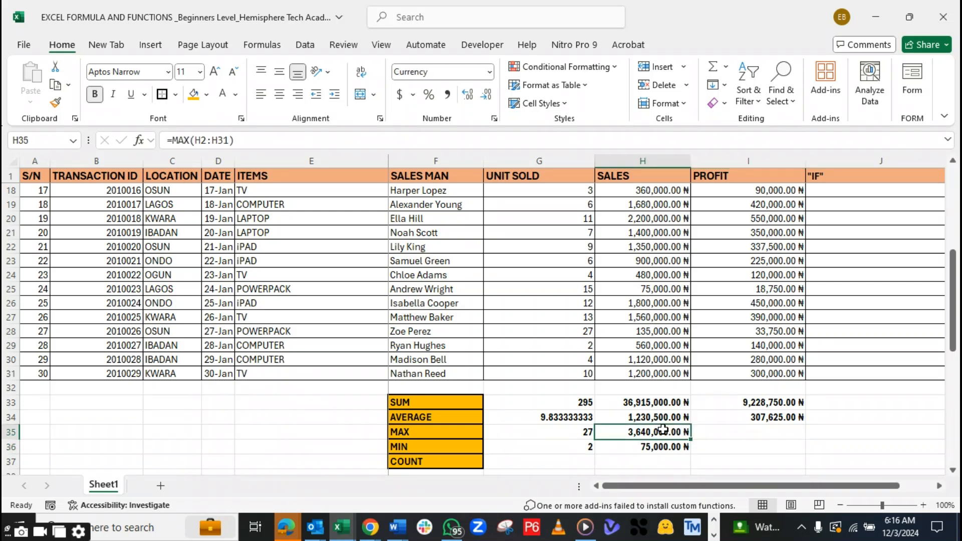
pyautogui.click(767, 432)
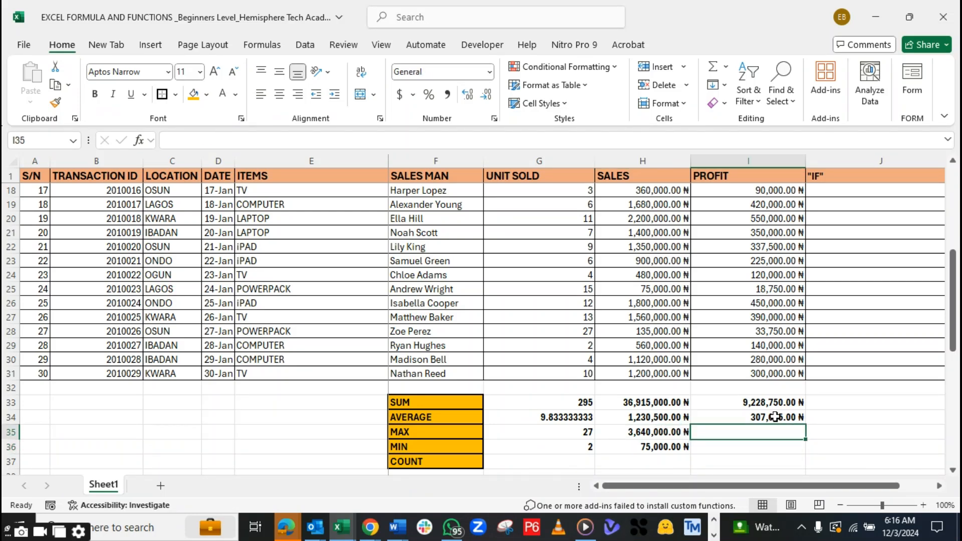
pyautogui.click(775, 417)
# Enter a MAX formula over the PROFIT figures in I35, showing 910,000.00 ₦
pyautogui.click(747, 432)
pyautogui.write('=MAX(')
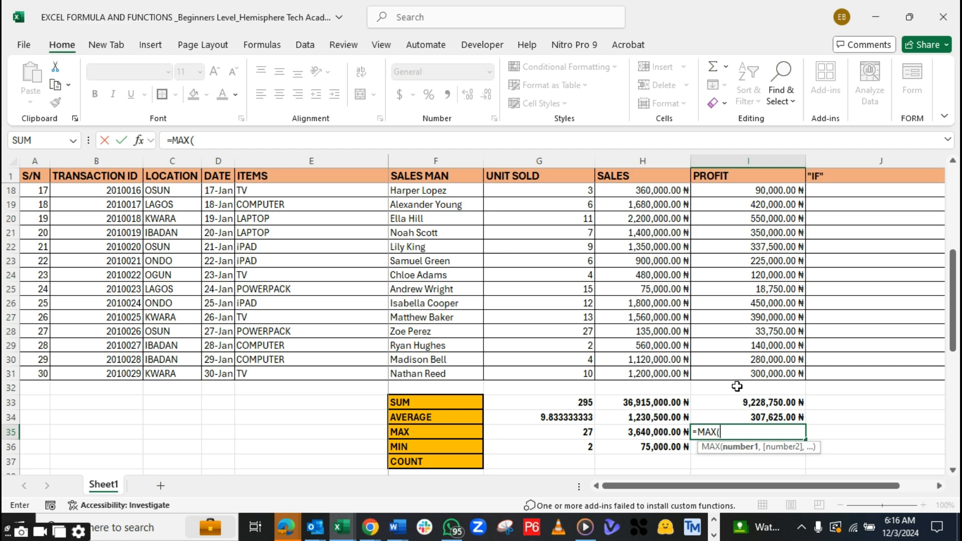
pyautogui.moveTo(738, 375); pyautogui.dragTo(744, 188)
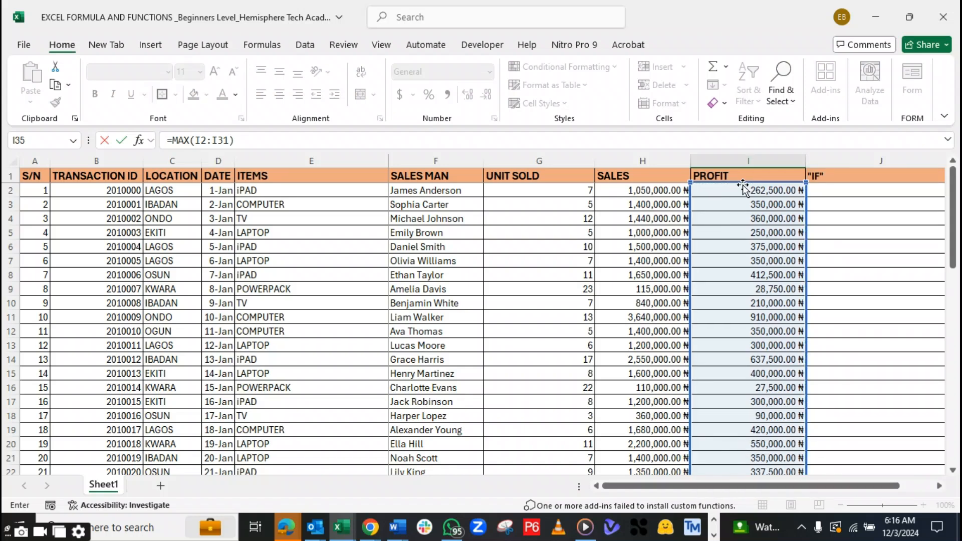
pyautogui.press('Return')
pyautogui.click(748, 445)
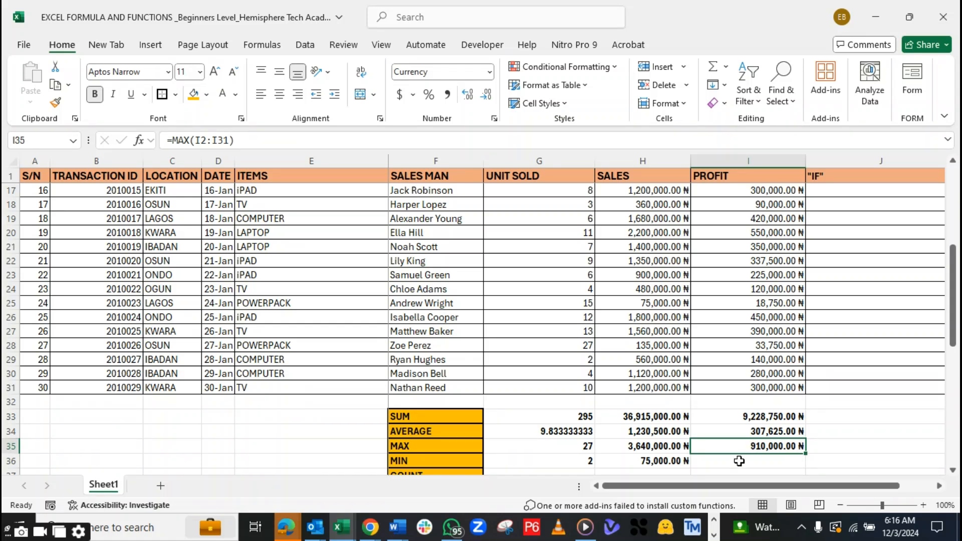
# Enter =MIN(I2:I31) in I36, giving the lowest profit of 18,750.00 ₦
pyautogui.click(739, 461)
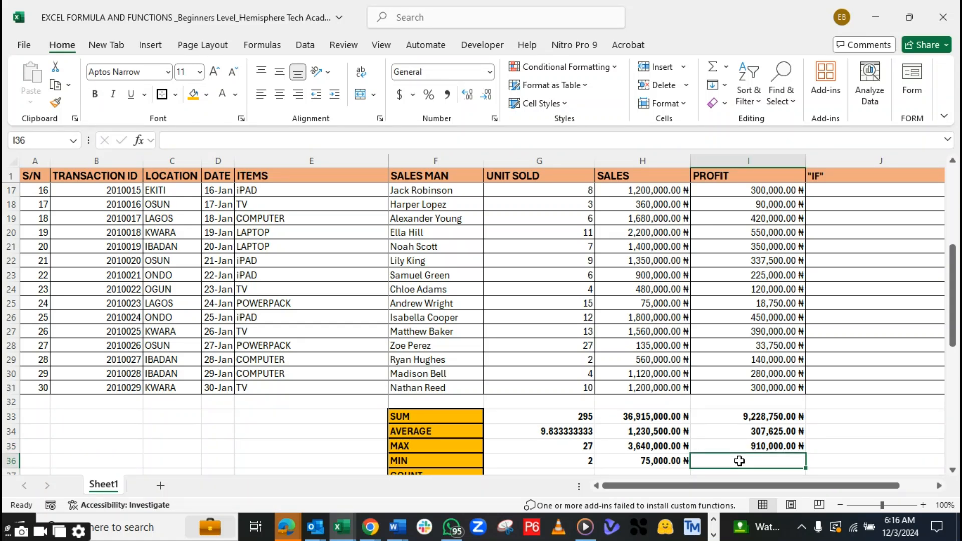
pyautogui.write('=MIN(')
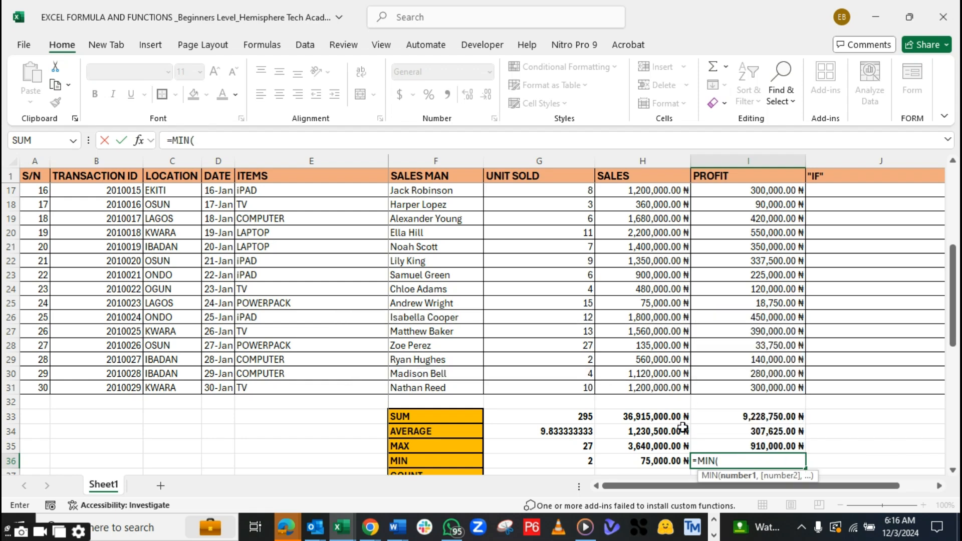
pyautogui.scroll(5, 720, 385)
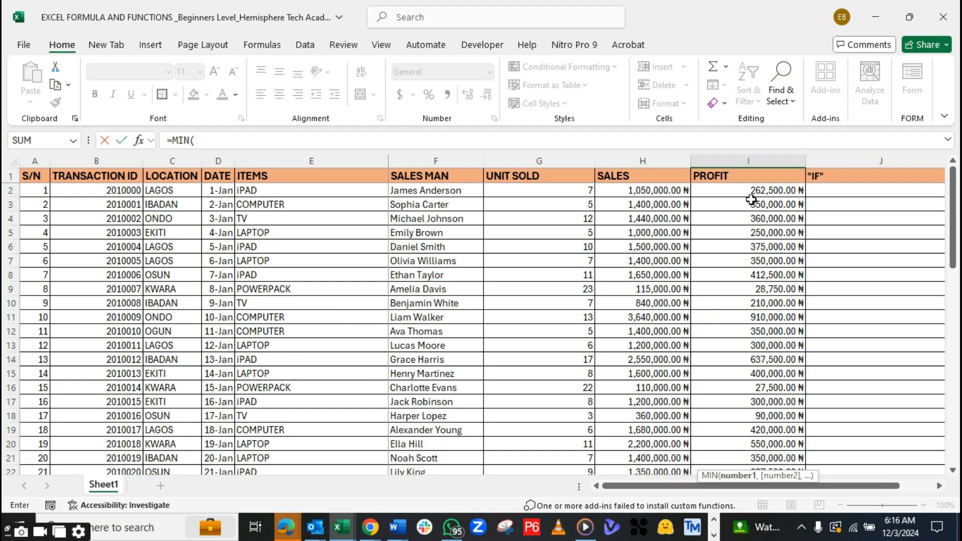
pyautogui.moveTo(750, 191); pyautogui.dragTo(764, 446)
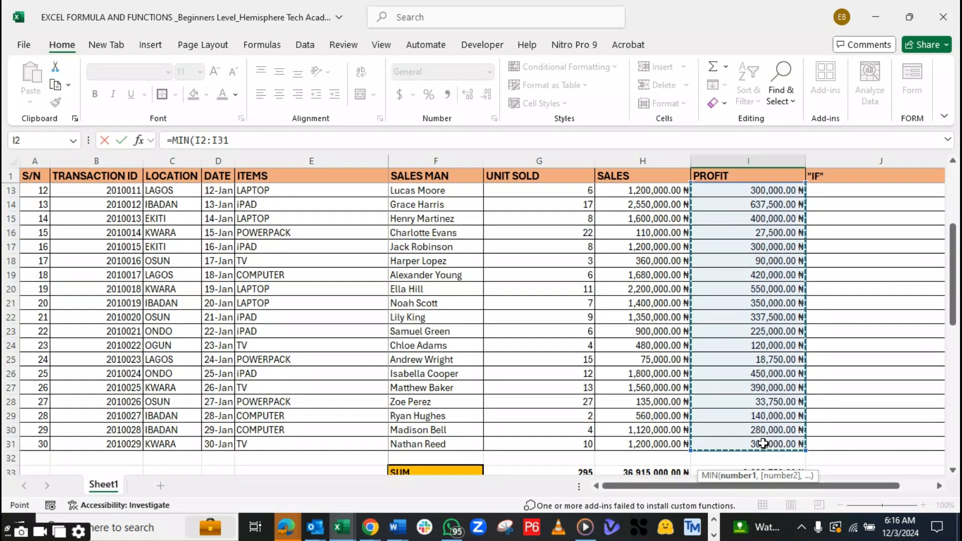
pyautogui.press('Return')
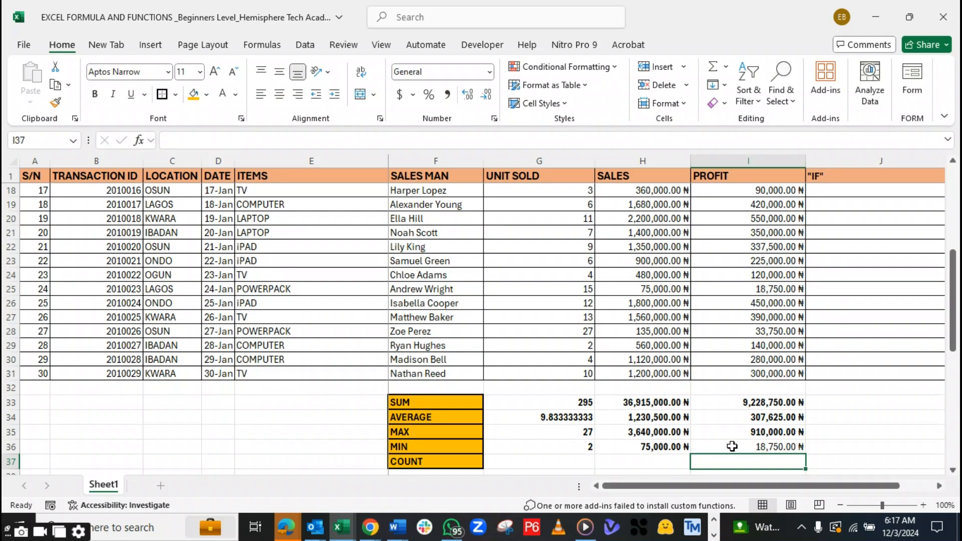
pyautogui.click(767, 446)
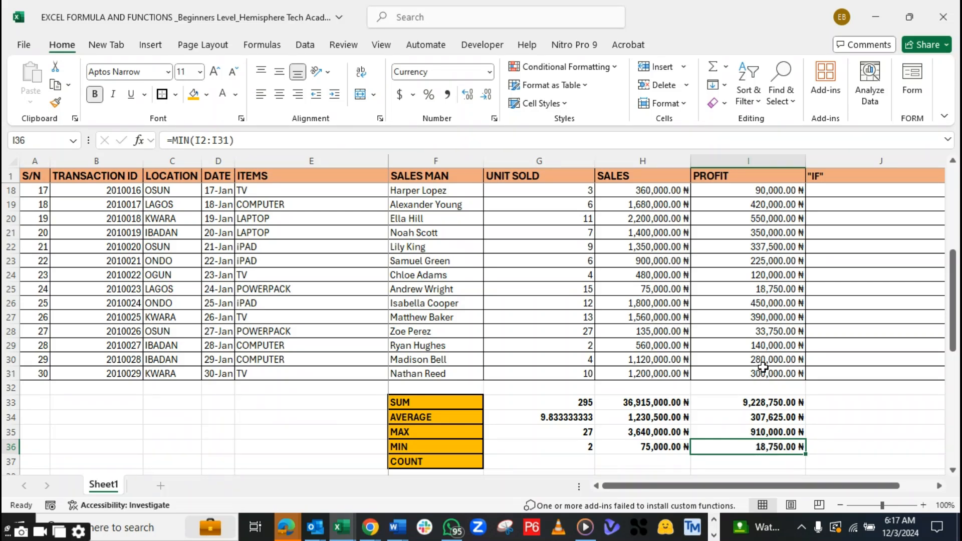
pyautogui.scroll(5, 759, 370)
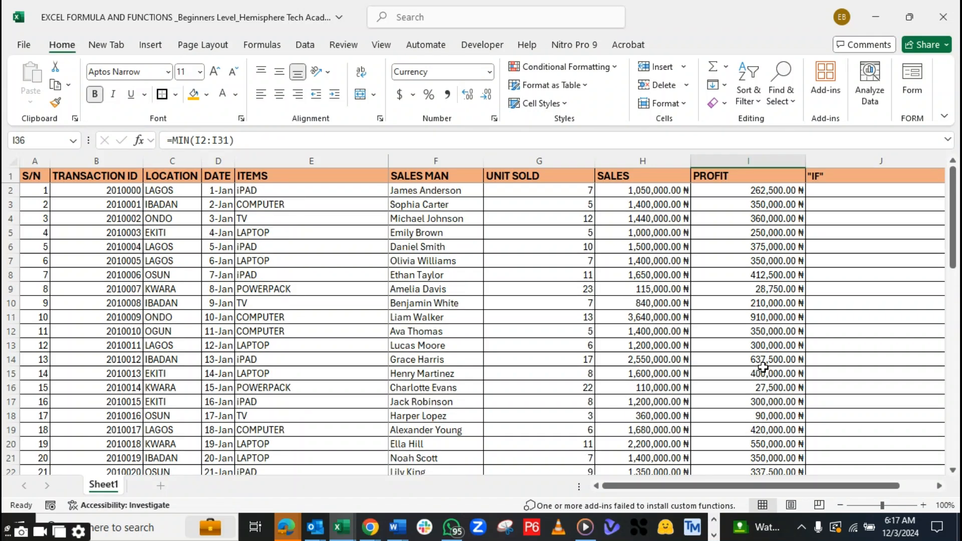
pyautogui.scroll(-5, 735, 315)
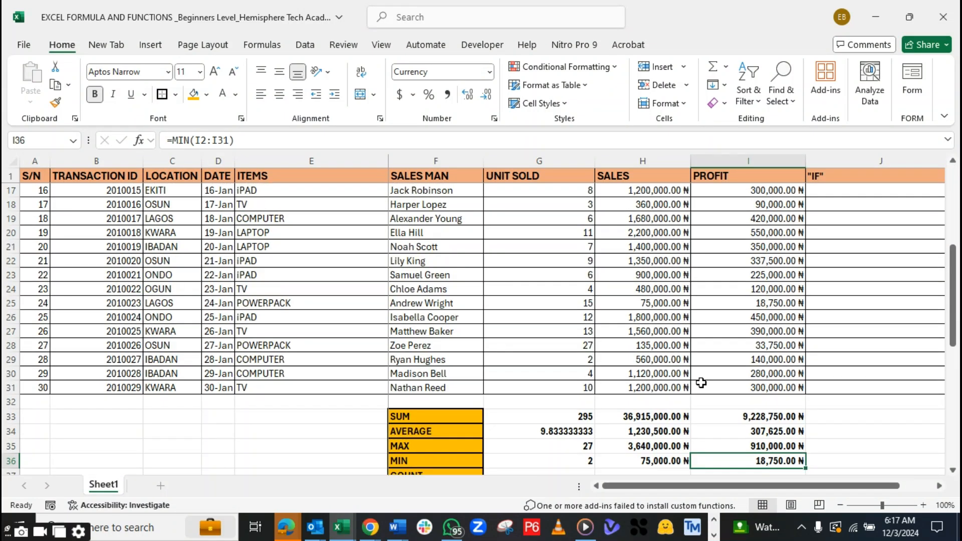
pyautogui.scroll(-3, 700, 382)
pyautogui.click(553, 350)
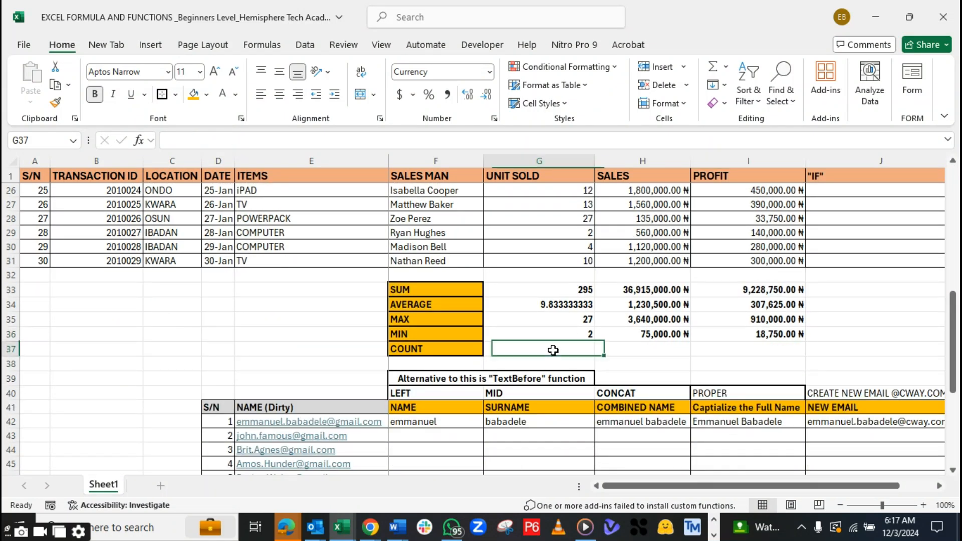
pyautogui.click(424, 349)
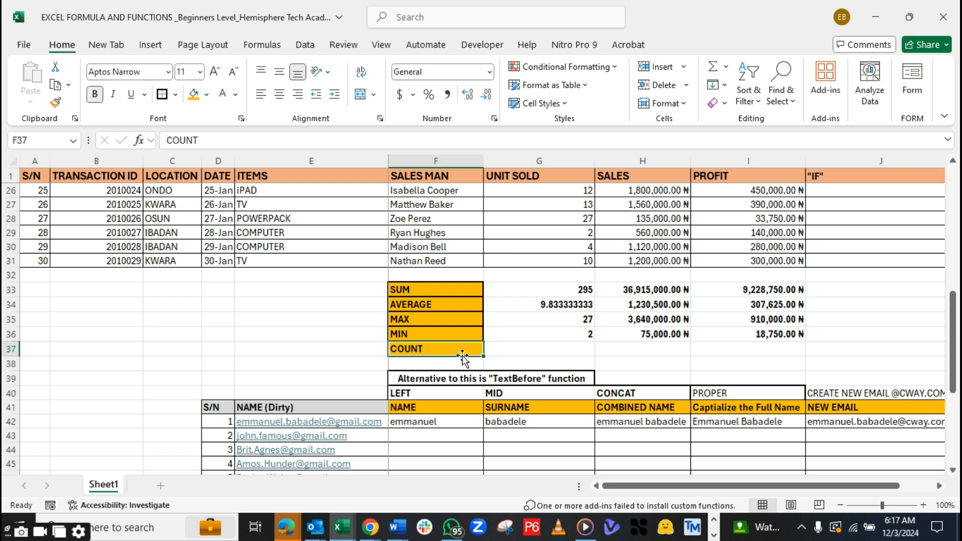
pyautogui.click(502, 349)
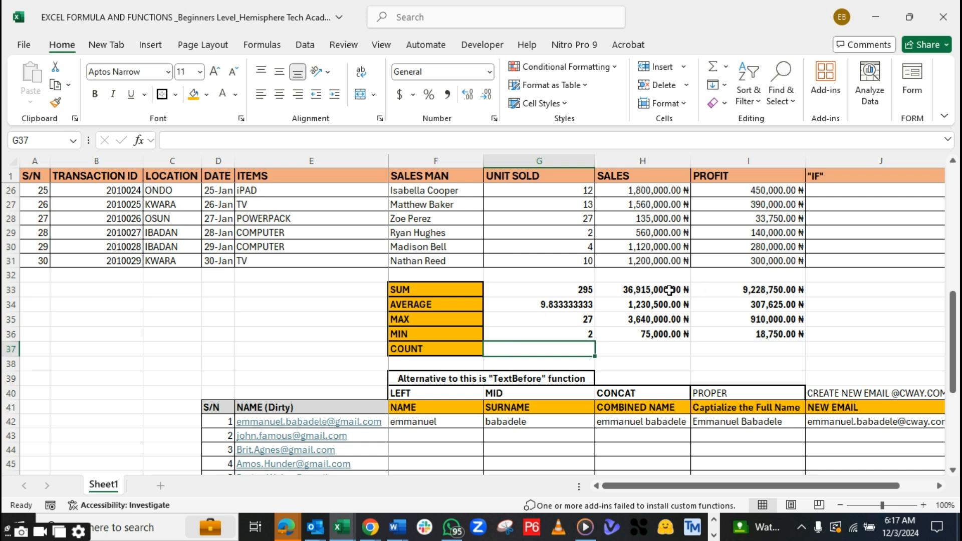
pyautogui.scroll(8, 667, 293)
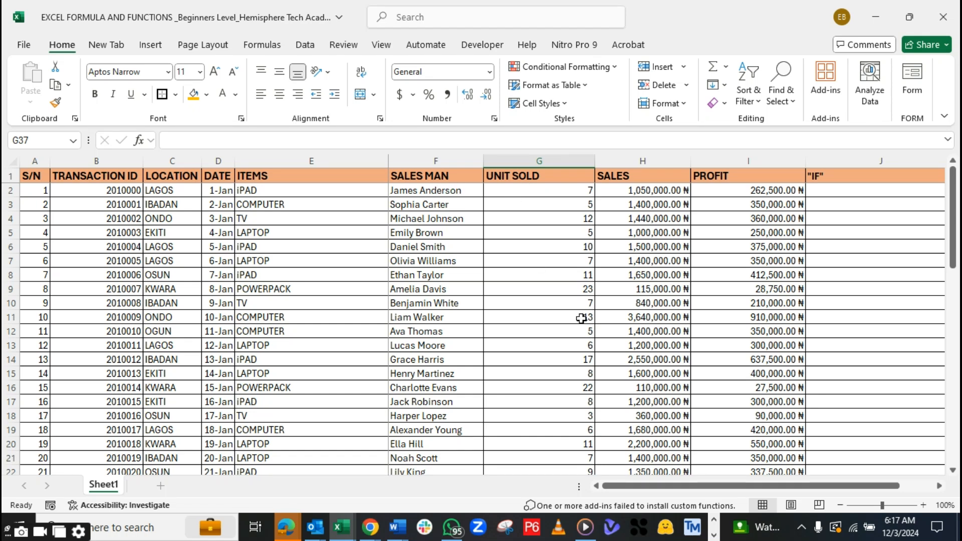
pyautogui.scroll(-3, 556, 361)
pyautogui.scroll(-5, 556, 361)
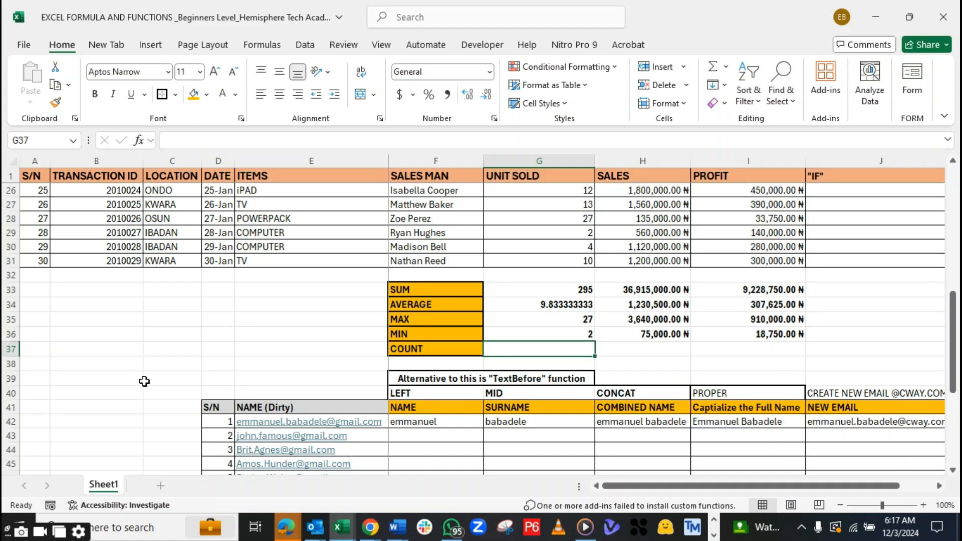
pyautogui.click(9, 365)
# Insert a blank row 38 beneath COUNT and add borders to its label cell F38
pyautogui.rightClick(9, 365)
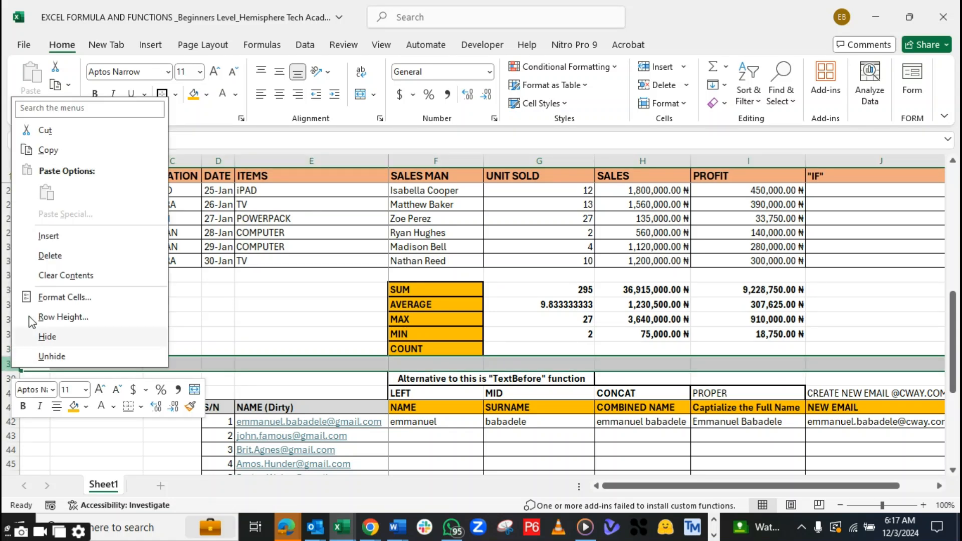
pyautogui.click(55, 243)
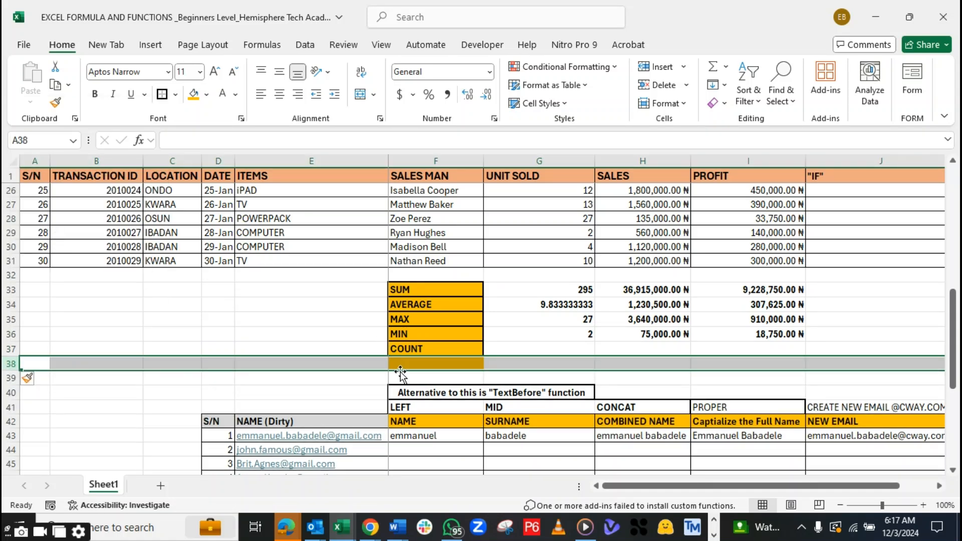
pyautogui.click(398, 362)
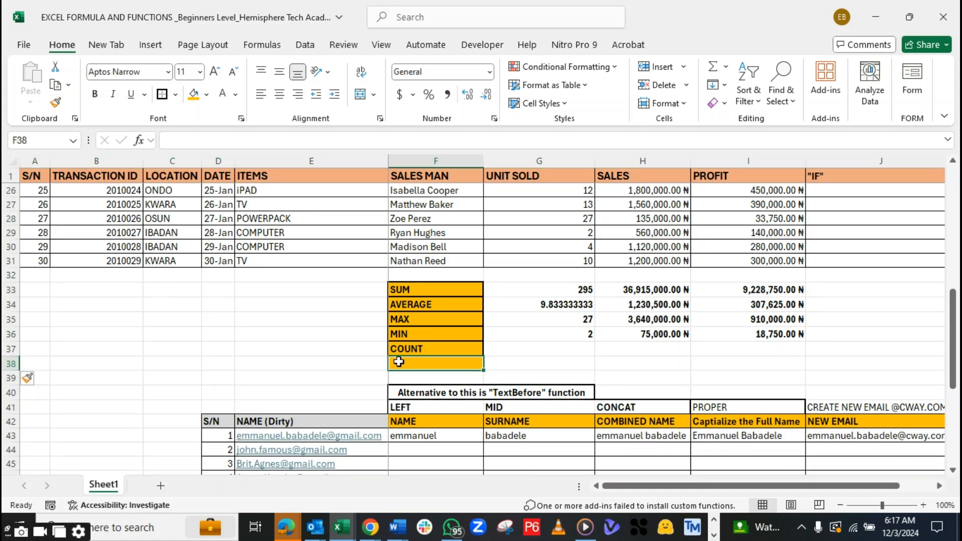
pyautogui.click(161, 96)
pyautogui.click(516, 364)
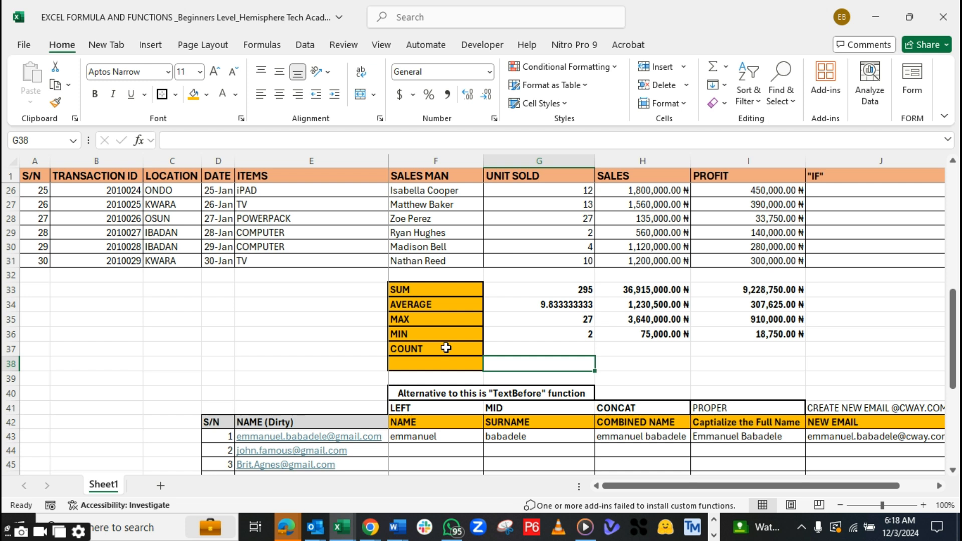
# Label the new row COUNTA in F38
pyautogui.click(433, 366)
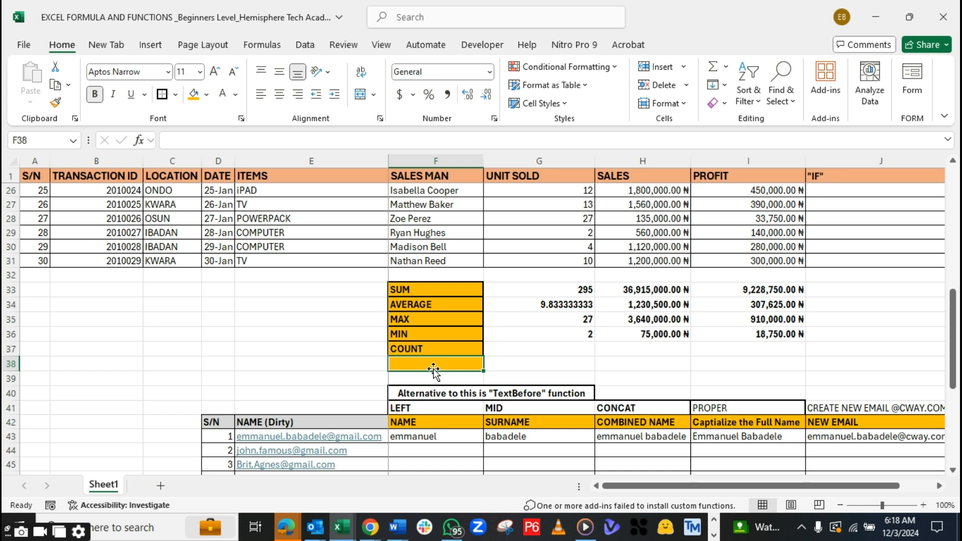
pyautogui.write('COUNT')
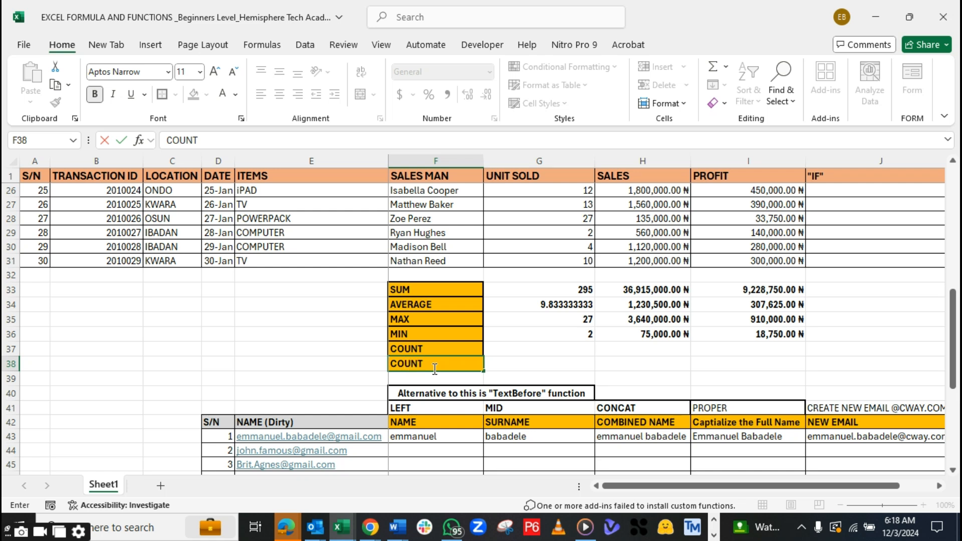
pyautogui.write('A')
pyautogui.click(495, 365)
pyautogui.click(440, 363)
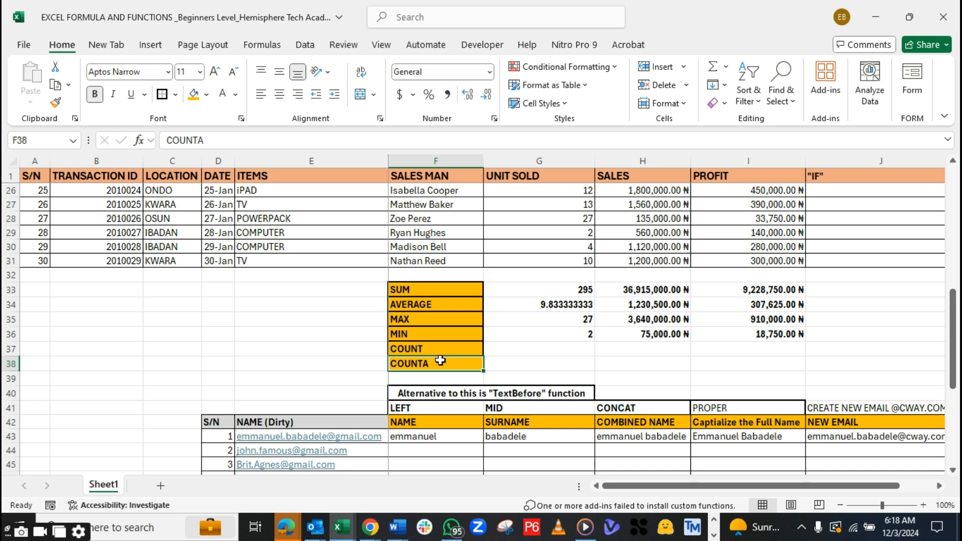
pyautogui.click(551, 351)
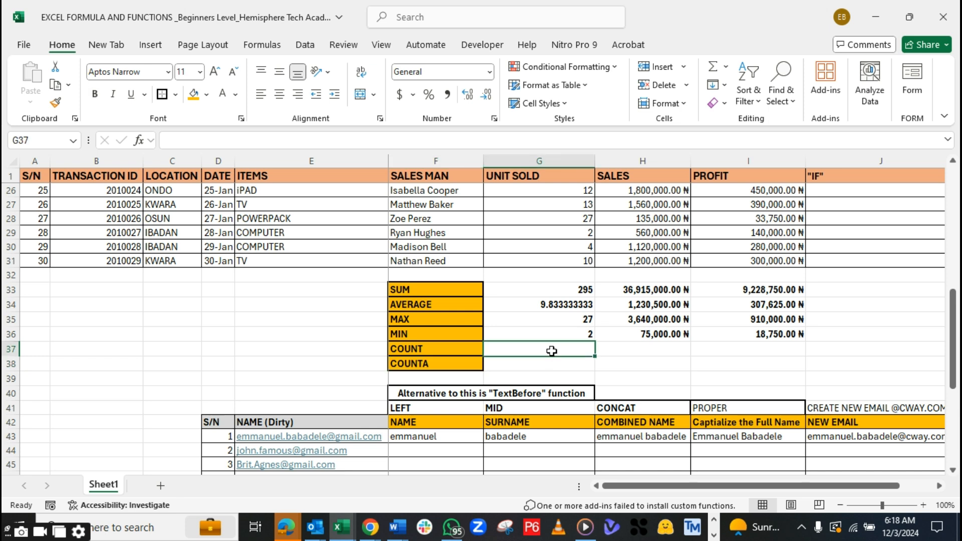
# Enter =COUNT(G2:G31) in G37 and bold the result of 30
pyautogui.write('=COUNT')
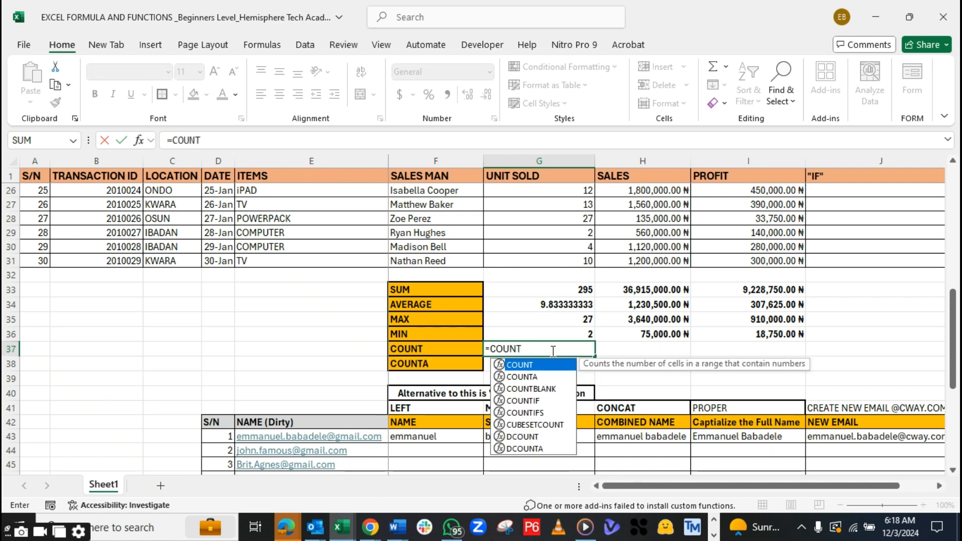
pyautogui.write('(')
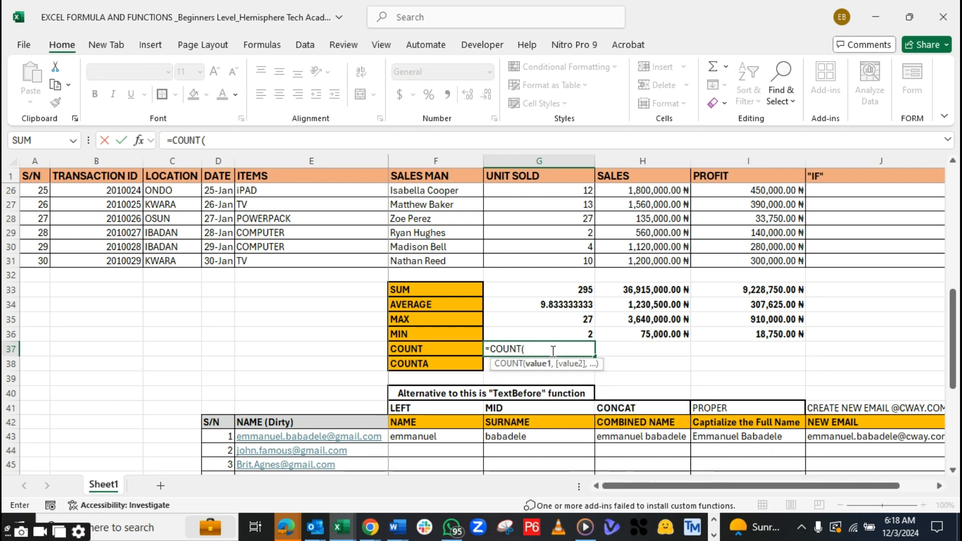
pyautogui.scroll(8, 500, 275)
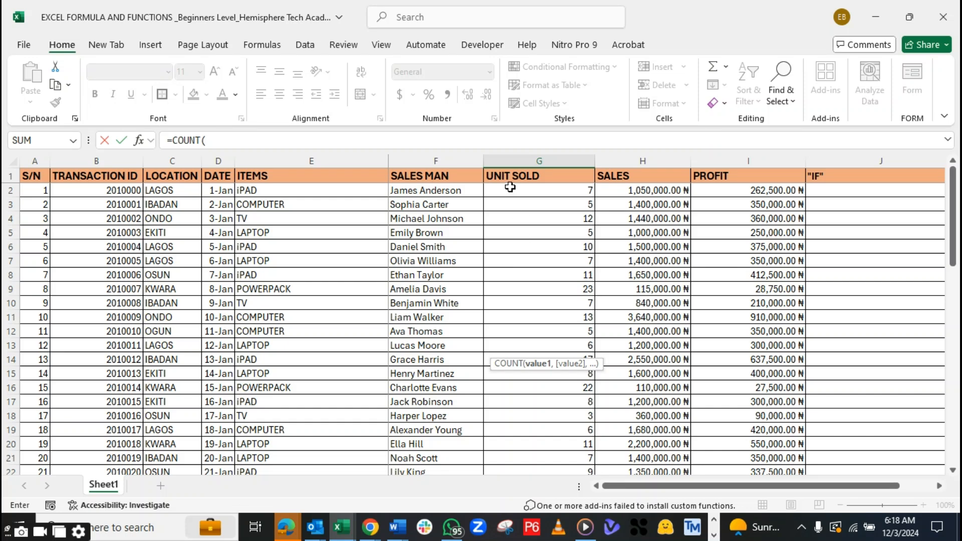
pyautogui.moveTo(510, 187); pyautogui.dragTo(552, 439)
pyautogui.write(')')
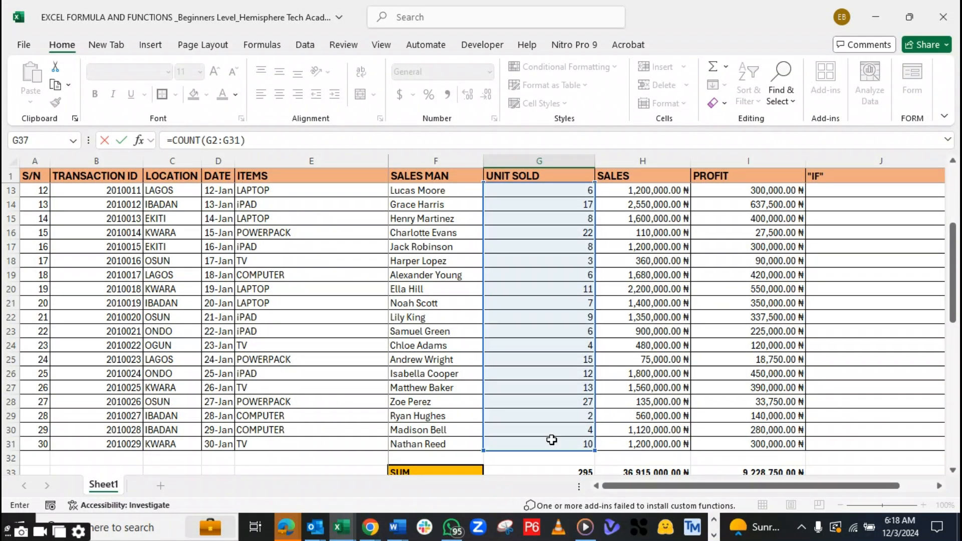
pyautogui.press('Return')
pyautogui.click(562, 447)
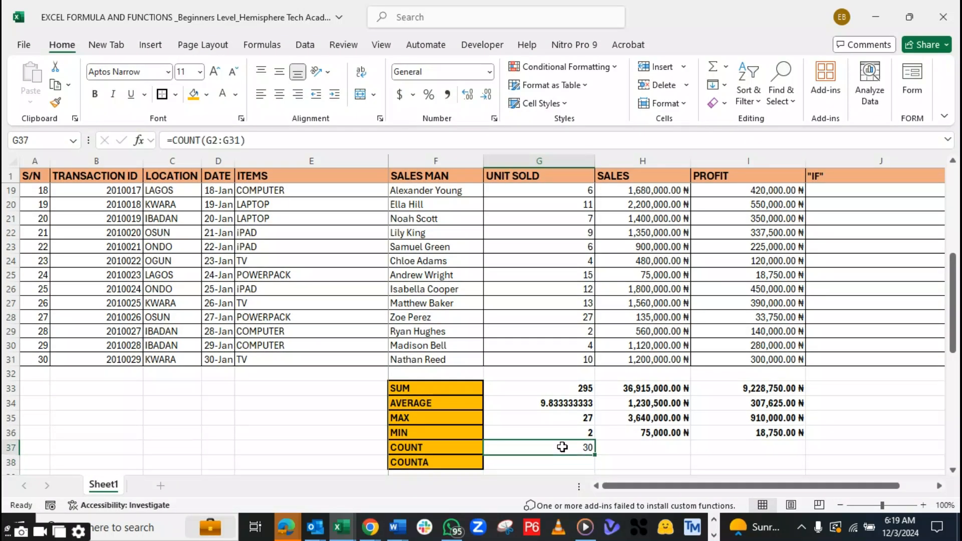
pyautogui.hotkey('ctrl', 'b')
# Select the S/N numbers A2:A31 to confirm 30 entries in the status bar
pyautogui.scroll(6, 531, 447)
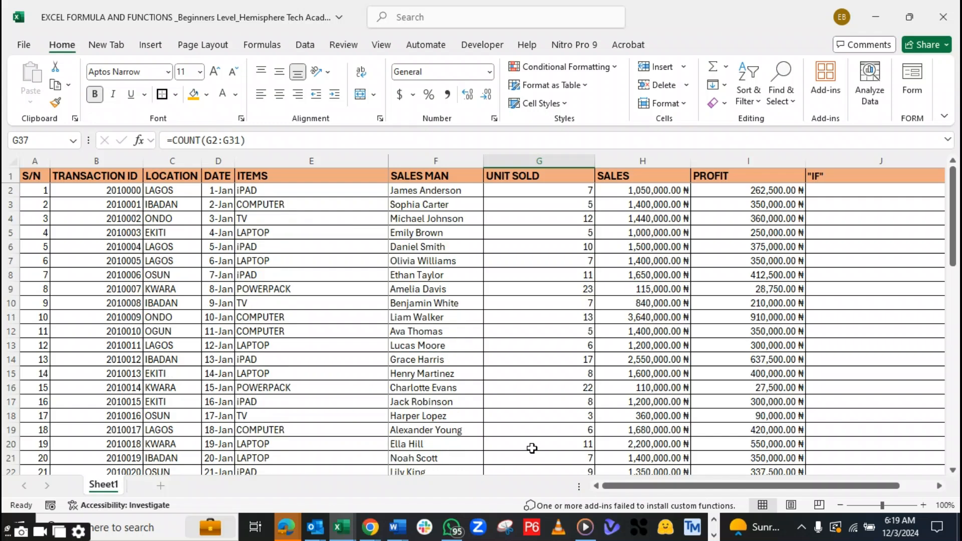
pyautogui.scroll(-4, 73, 270)
pyautogui.scroll(-2, 73, 270)
pyautogui.scroll(6, 68, 306)
pyautogui.click(33, 174)
pyautogui.moveTo(35, 190); pyautogui.dragTo(41, 440)
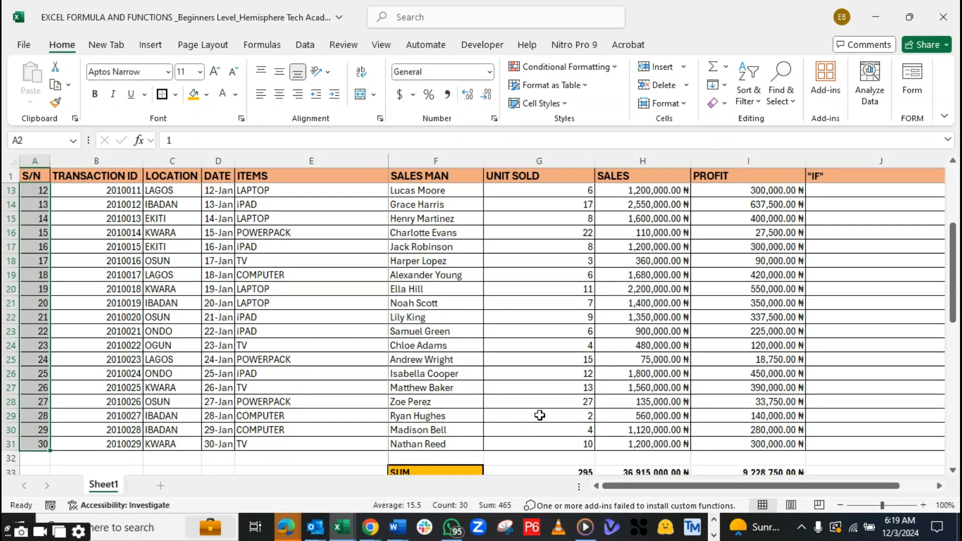
pyautogui.scroll(-4, 602, 393)
pyautogui.scroll(-1, 587, 361)
pyautogui.click(569, 320)
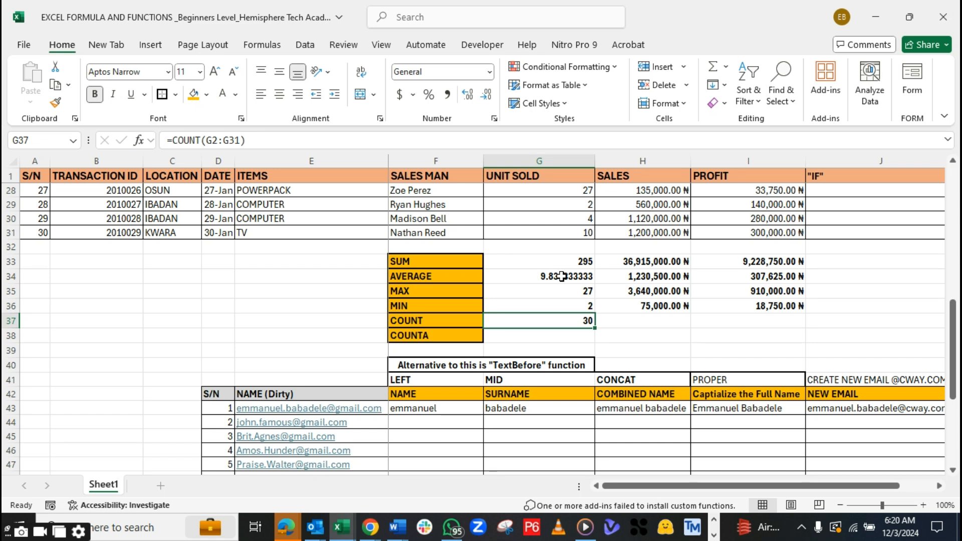
# Enter a first COUNTA formula over the SALES MAN names in G38
pyautogui.click(547, 337)
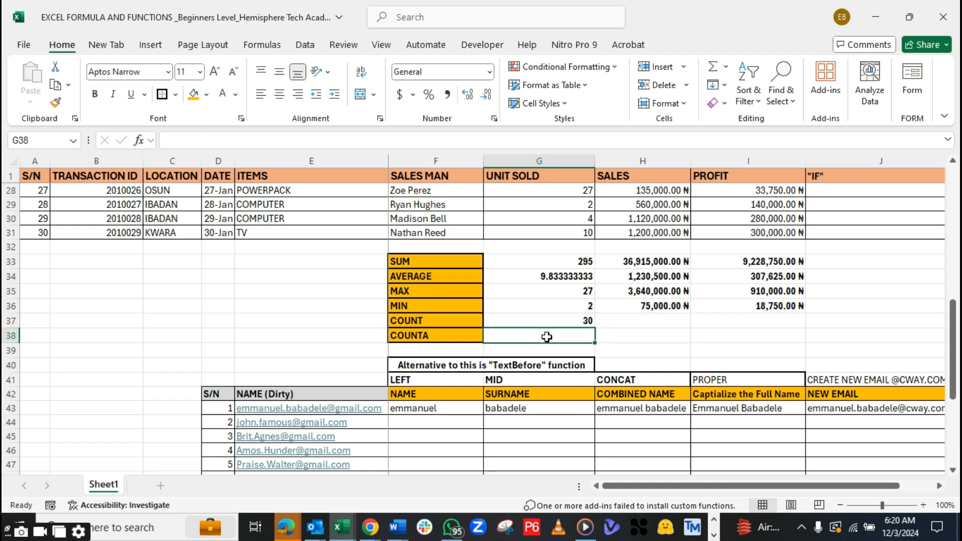
pyautogui.write('=')
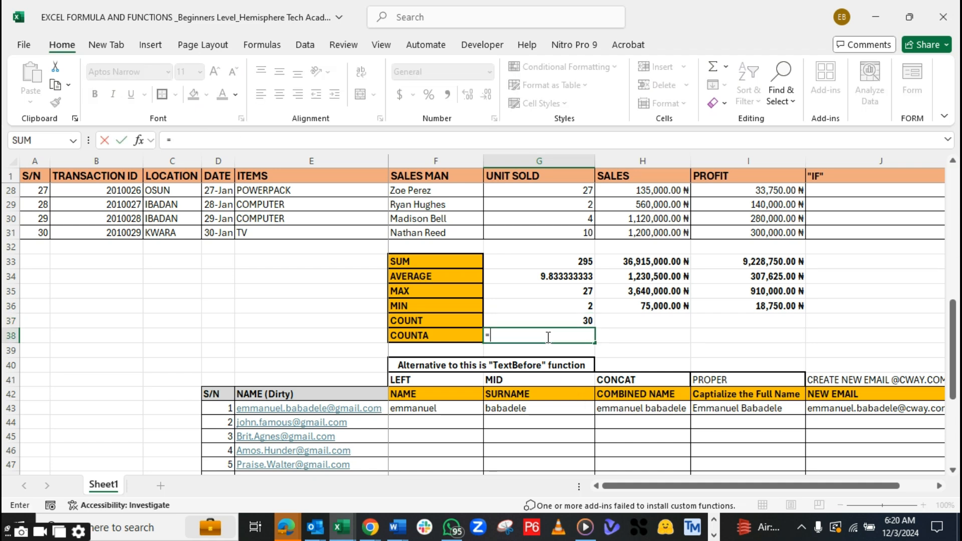
pyautogui.write('counta')
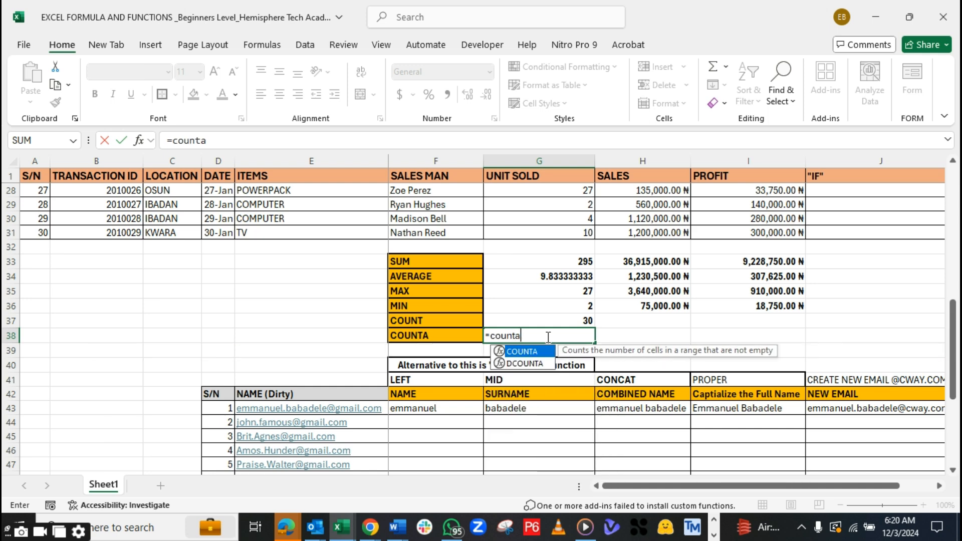
pyautogui.press('Tab')
pyautogui.scroll(5, 433, 314)
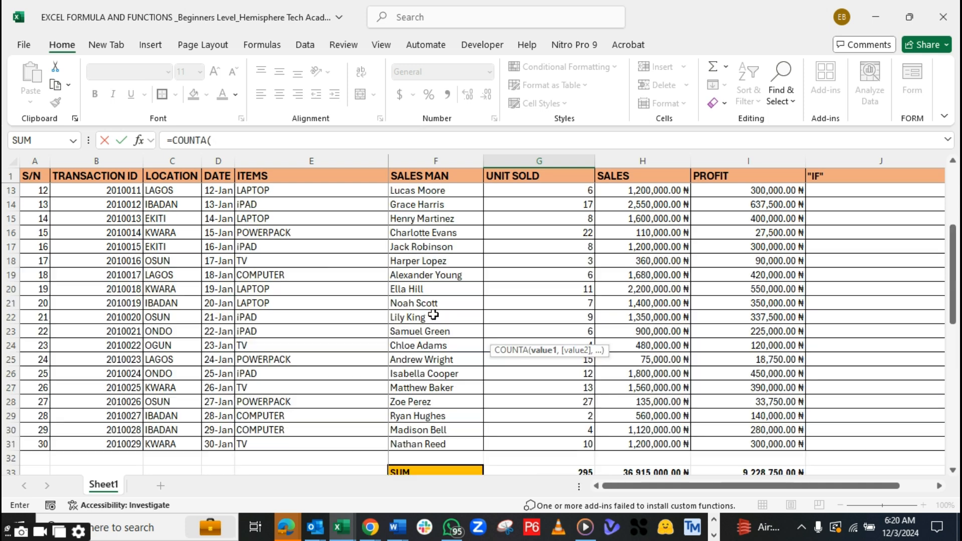
pyautogui.scroll(3, 433, 315)
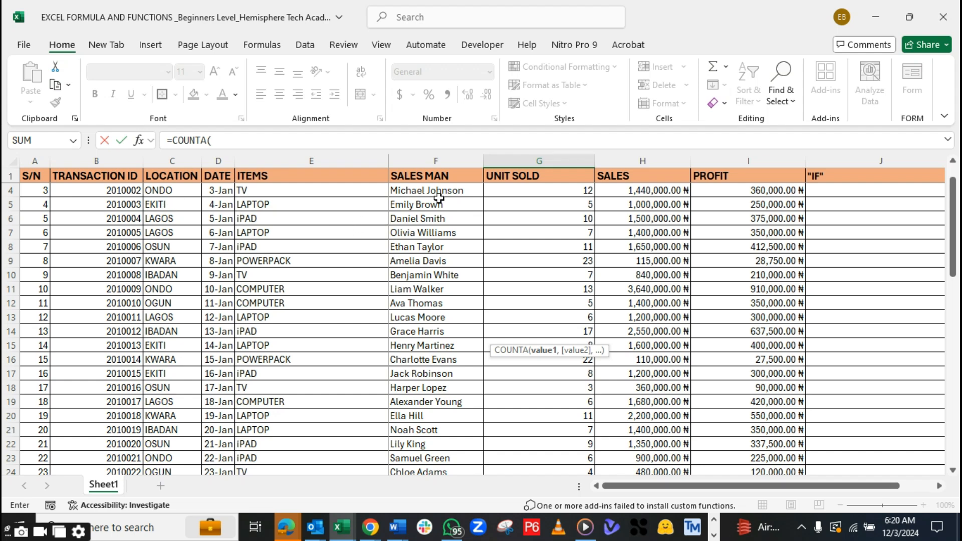
pyautogui.moveTo(426, 191); pyautogui.dragTo(463, 424)
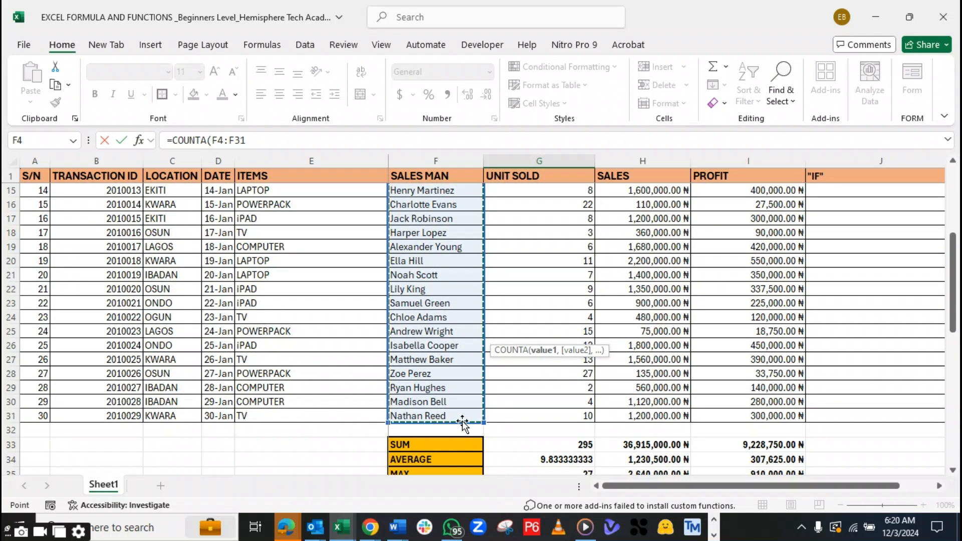
pyautogui.write(')')
pyautogui.press('Return')
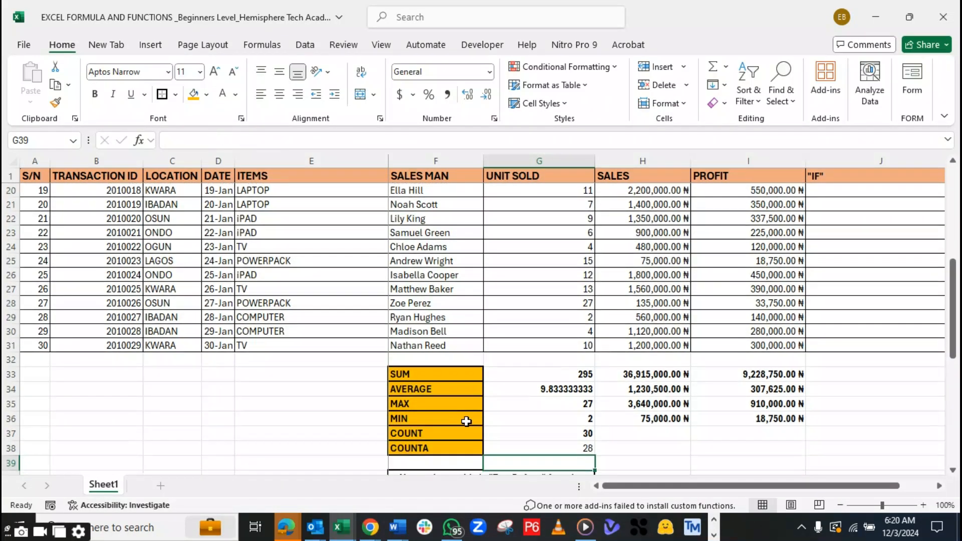
# Redo the G38 formula as =COUNTA(F2:F31), covering every SALES MAN name
pyautogui.click(564, 447)
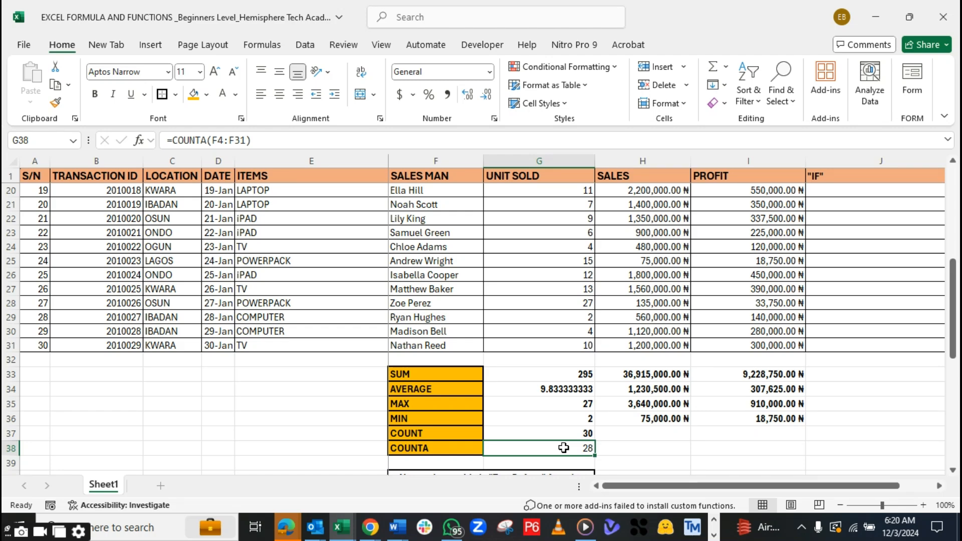
pyautogui.scroll(6, 550, 310)
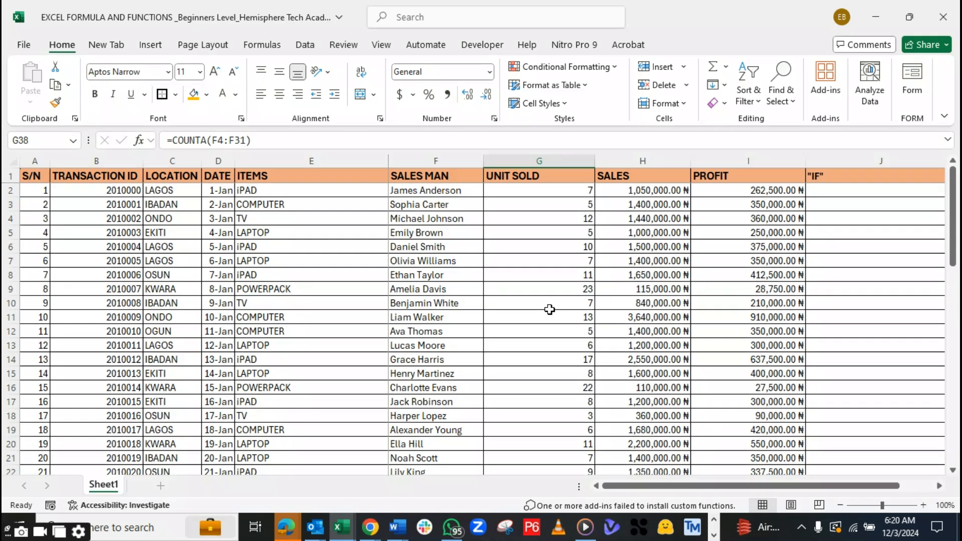
pyautogui.scroll(-9, 563, 314)
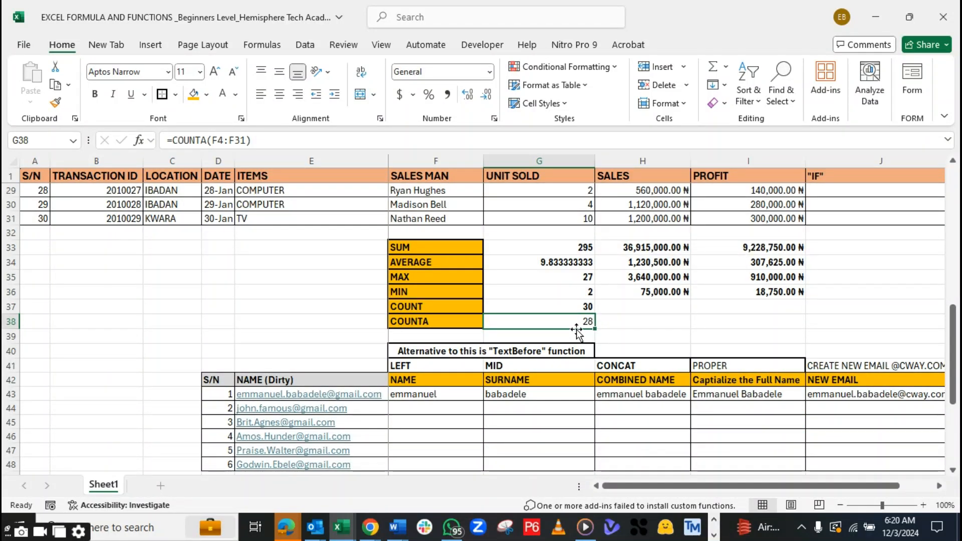
pyautogui.write('=counta')
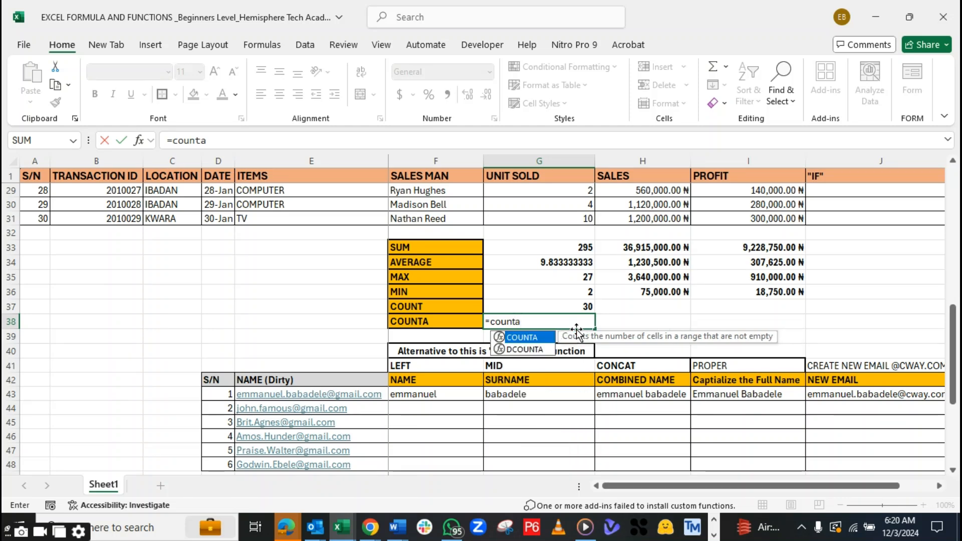
pyautogui.press('Tab')
pyautogui.scroll(9, 517, 304)
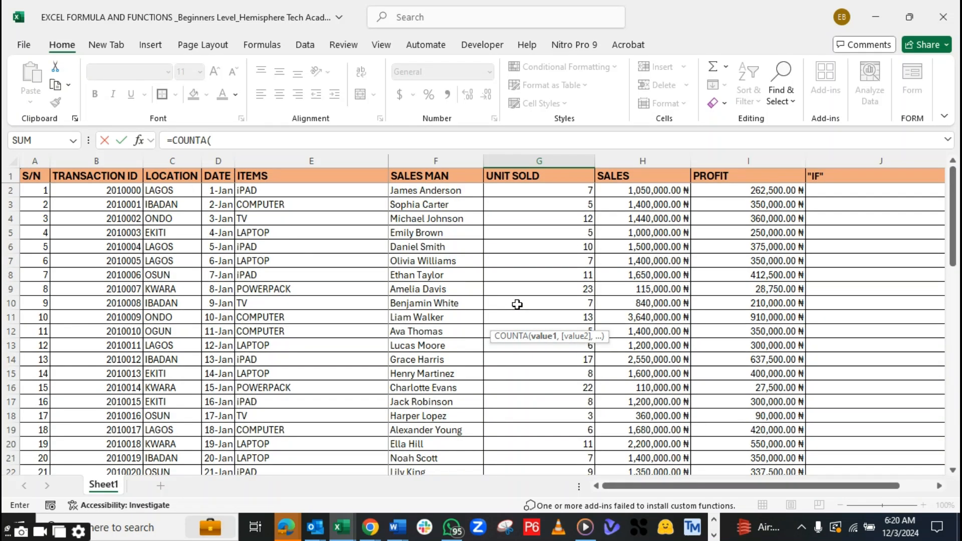
pyautogui.click(421, 190)
pyautogui.moveTo(421, 190); pyautogui.dragTo(441, 440)
pyautogui.write(')')
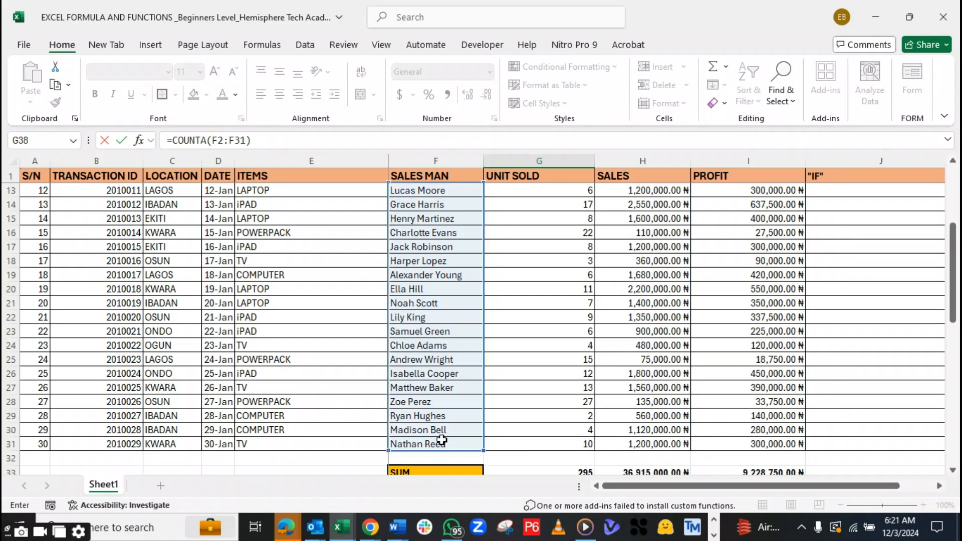
pyautogui.press('Return')
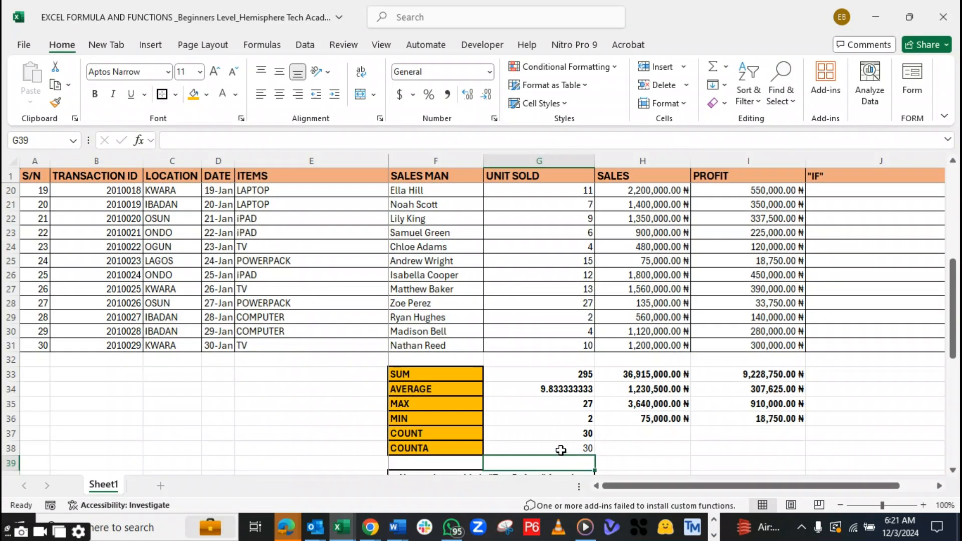
# Bold the COUNTA result of 30 and expand the taskbar's hidden apps
pyautogui.click(561, 449)
pyautogui.hotkey('ctrl', 'b')
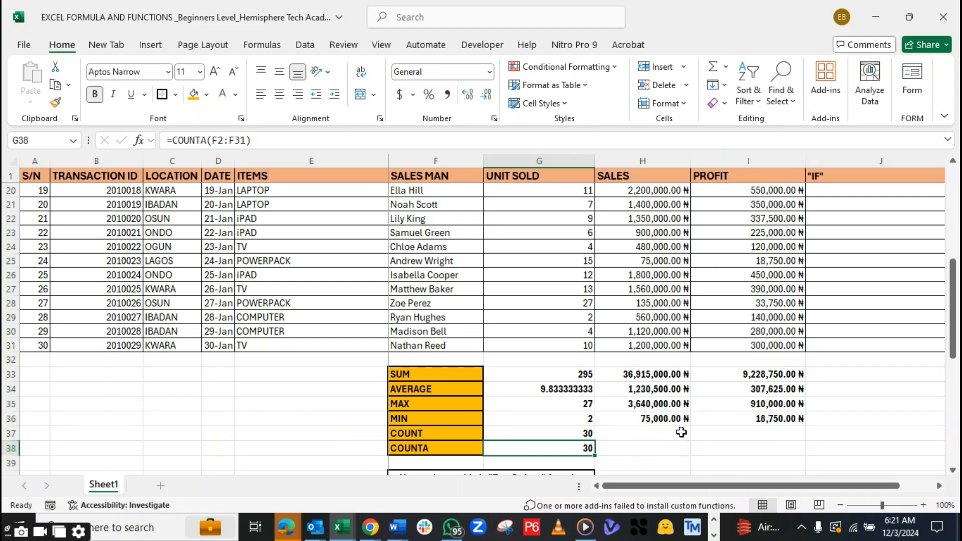
pyautogui.scroll(-1, 558, 401)
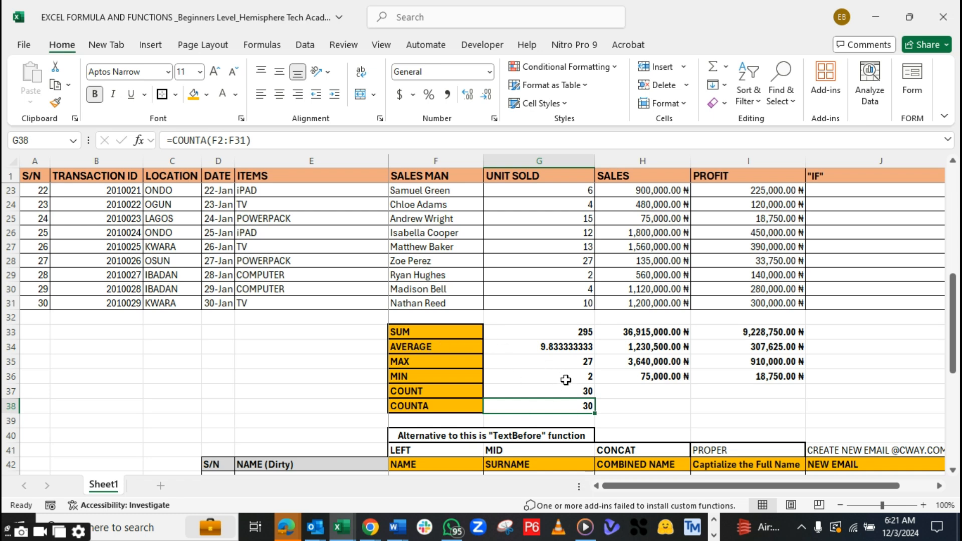
pyautogui.scroll(1, 565, 380)
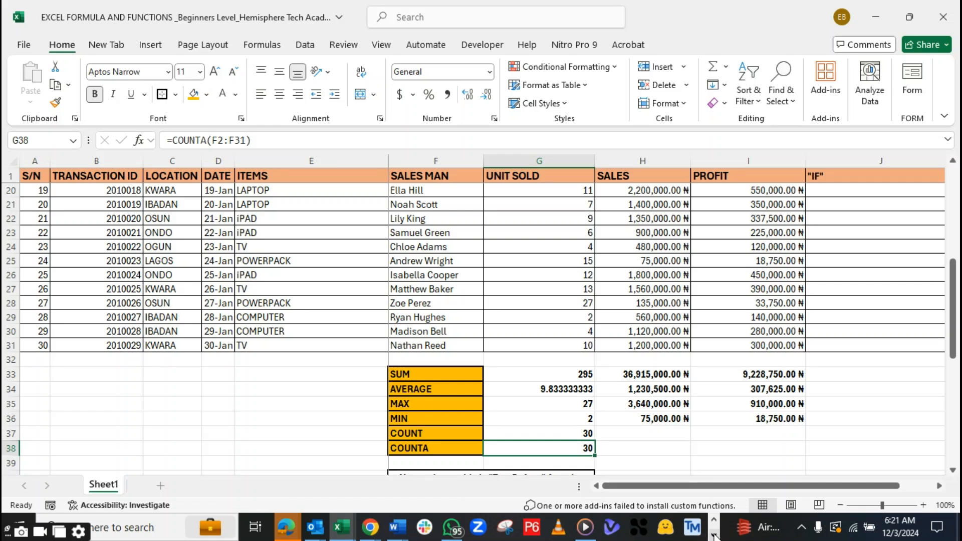
pyautogui.click(714, 535)
# In the functions reference PDF, scroll to IF() and select 'Performs conditional logic.'
pyautogui.click(464, 527)
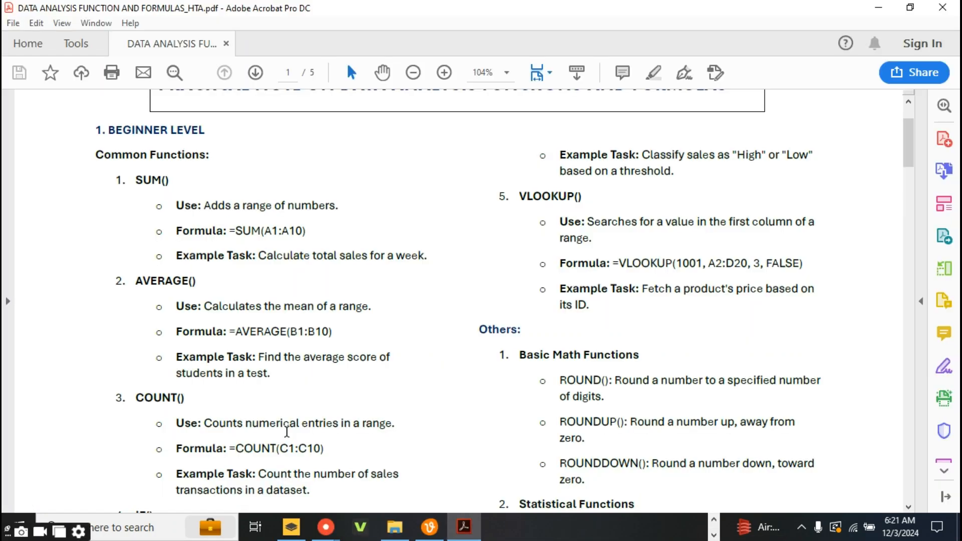
pyautogui.scroll(-1, 328, 334)
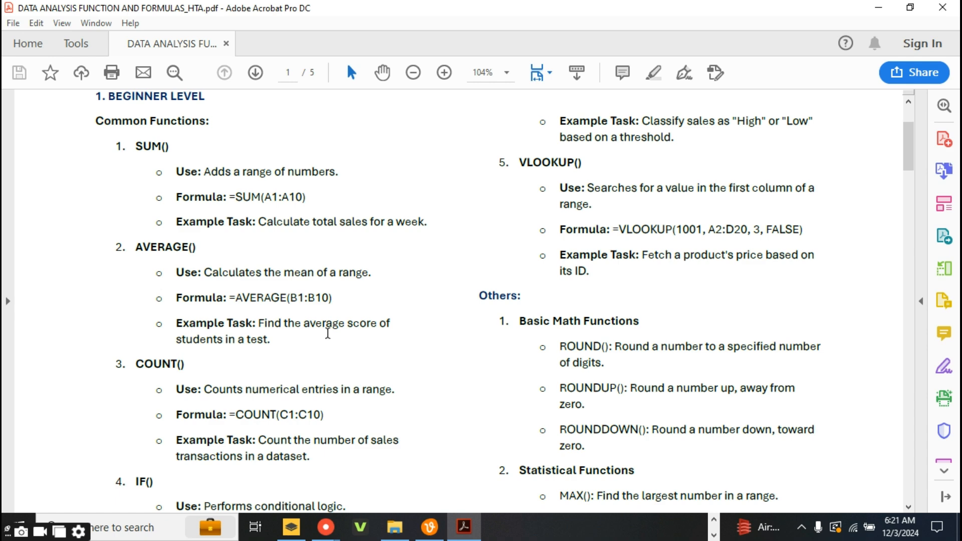
pyautogui.scroll(-1, 376, 326)
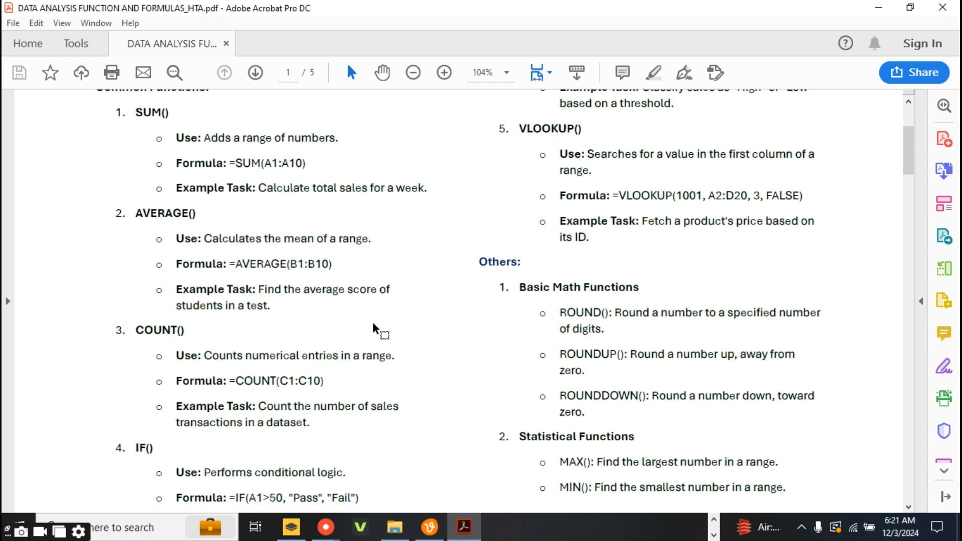
pyautogui.scroll(-2, 376, 331)
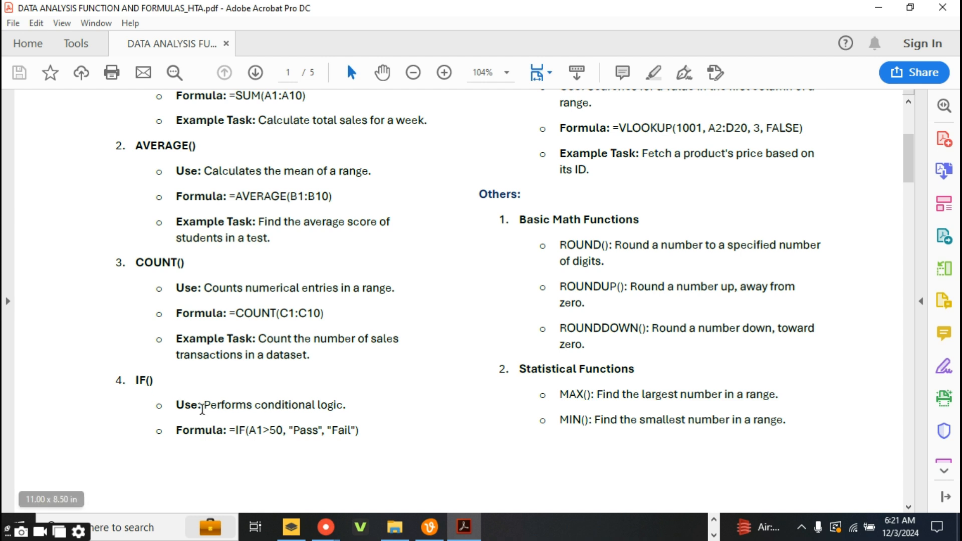
pyautogui.moveTo(203, 407); pyautogui.dragTo(352, 409)
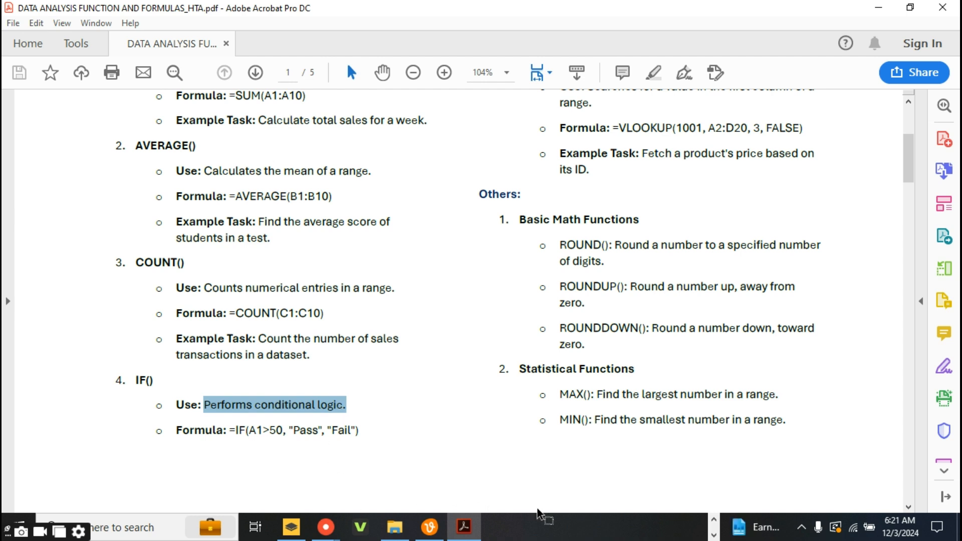
# Switch back to the Excel formulas workbook from the taskbar
pyautogui.click(714, 521)
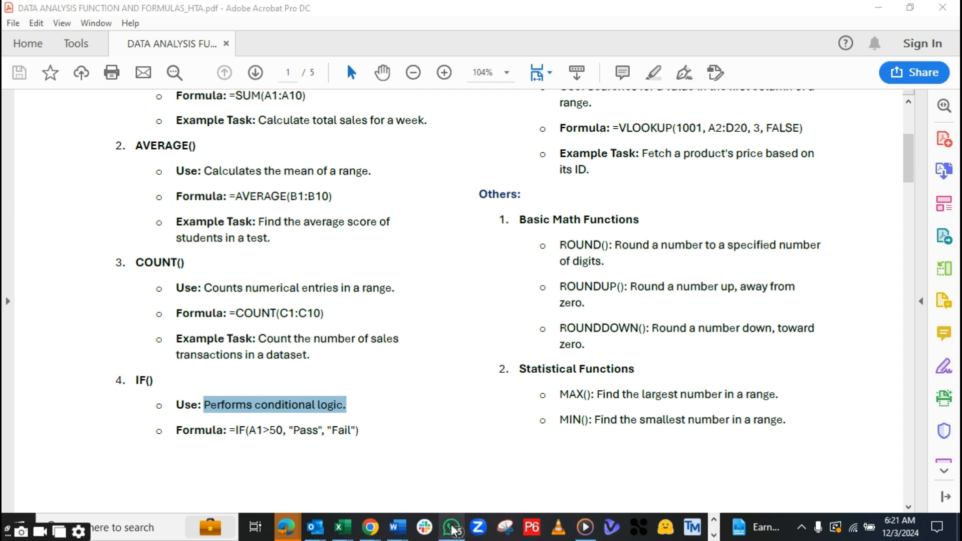
pyautogui.moveTo(454, 530)
pyautogui.moveTo(342, 526)
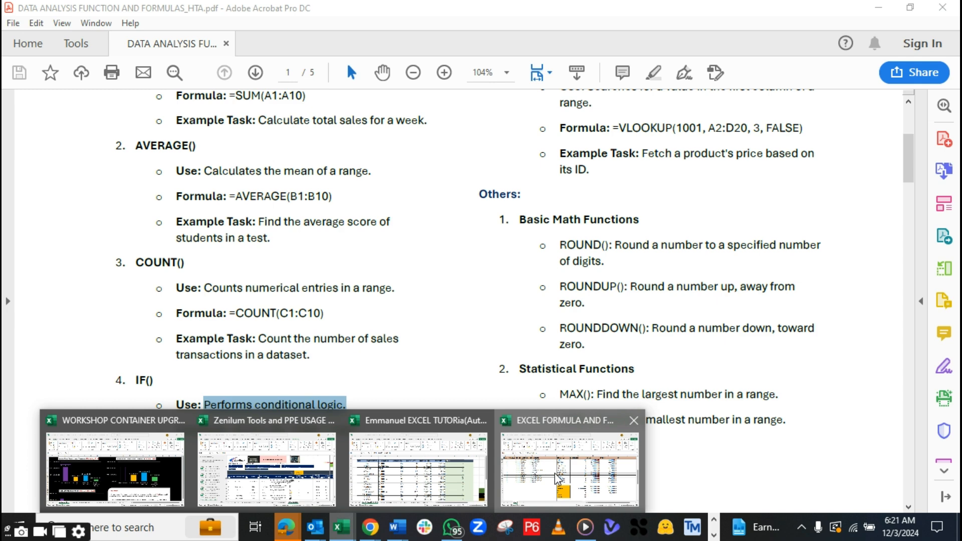
pyautogui.click(556, 479)
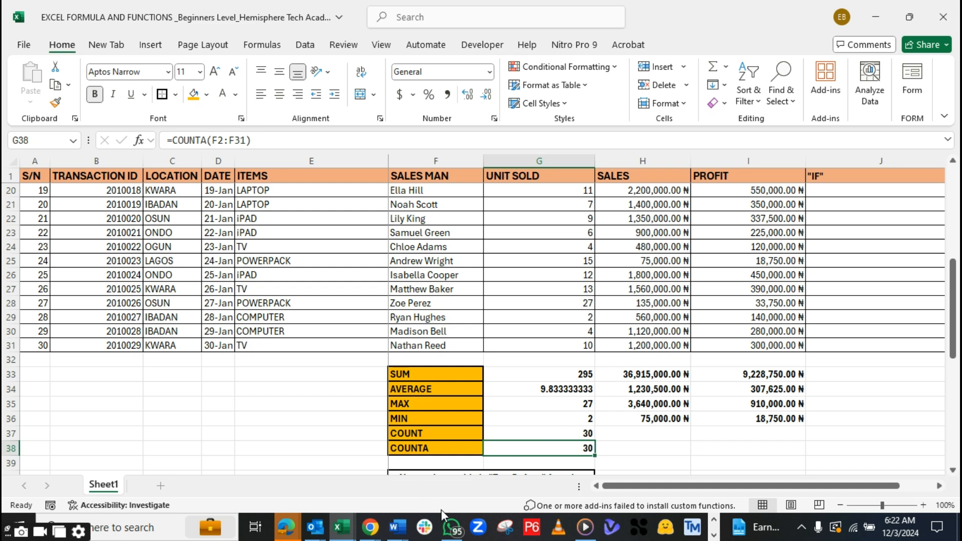
# Narrow the "IF" column J, then drag it back out a little wider
pyautogui.moveTo(621, 487); pyautogui.dragTo(654, 487)
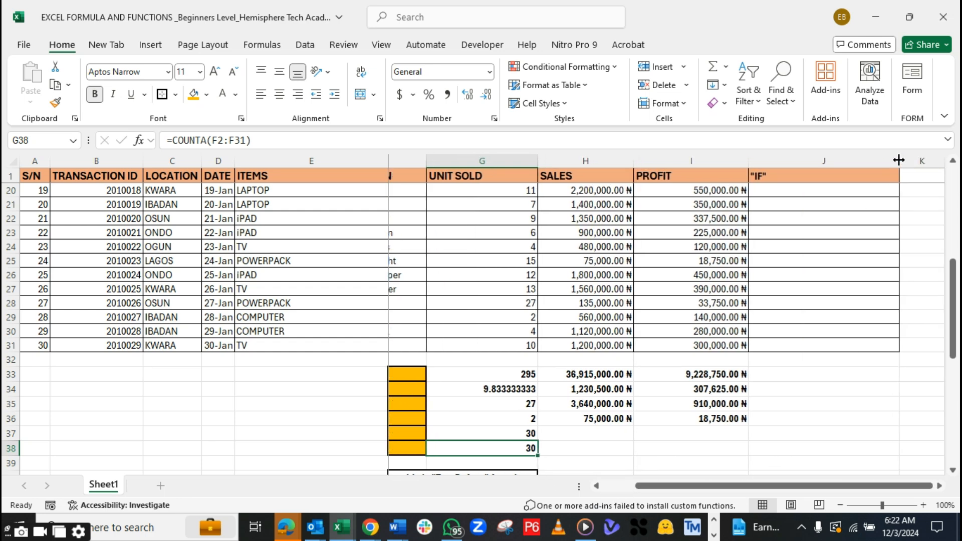
pyautogui.moveTo(894, 166); pyautogui.dragTo(862, 165)
pyautogui.scroll(6, 661, 259)
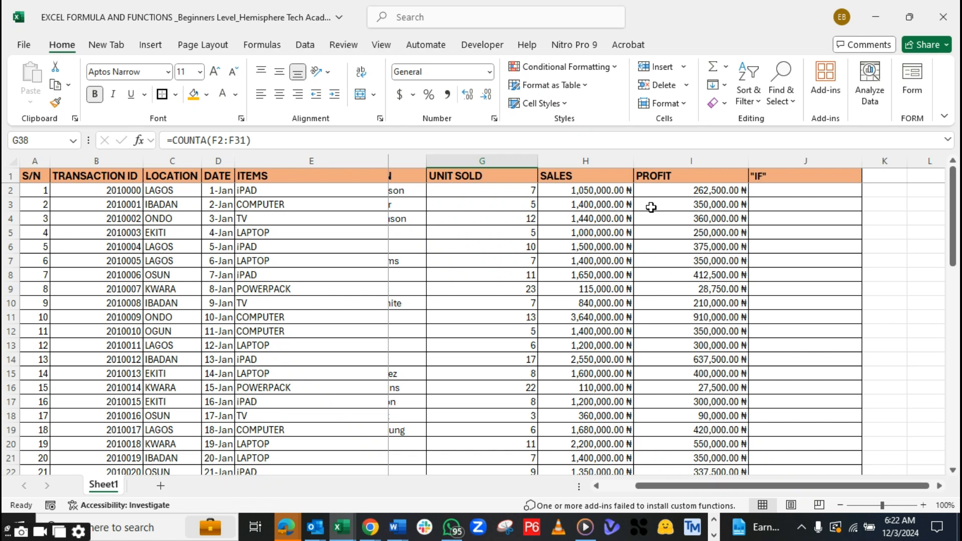
pyautogui.scroll(-9, 647, 253)
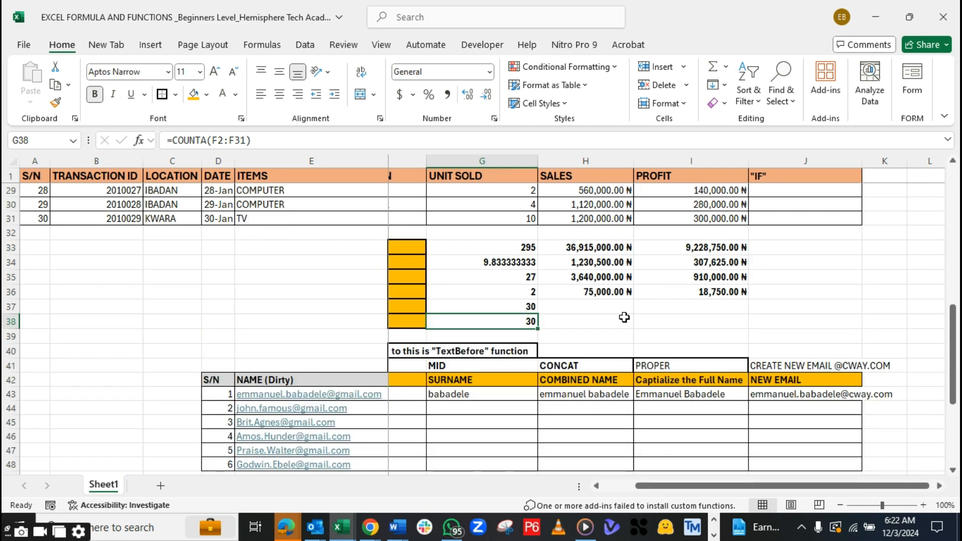
pyautogui.scroll(9, 624, 318)
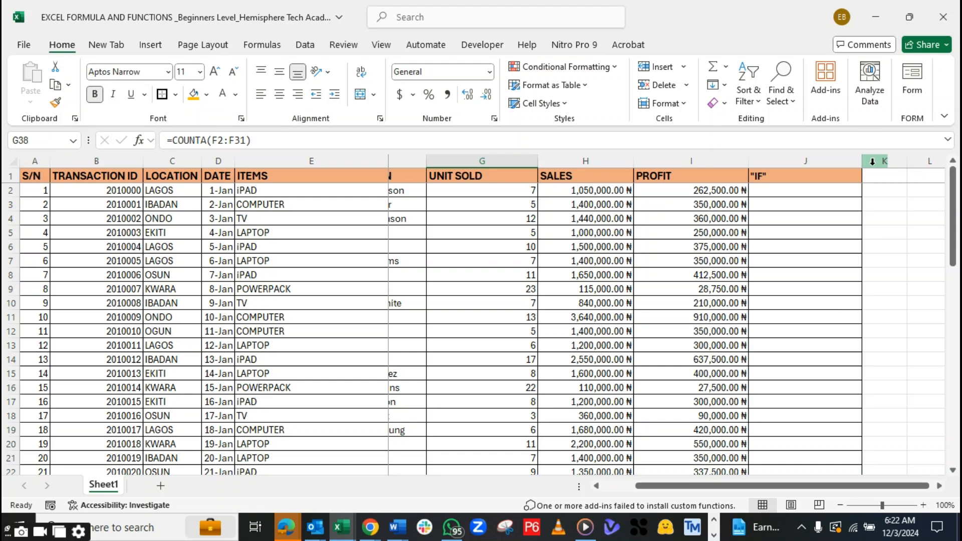
pyautogui.moveTo(864, 159); pyautogui.dragTo(888, 164)
pyautogui.moveTo(745, 485); pyautogui.dragTo(764, 485)
# Extend J1 to read "IF" (Sales>=700000, "High", otherwise "Low") and nudge column J wider
pyautogui.doubleClick(746, 171)
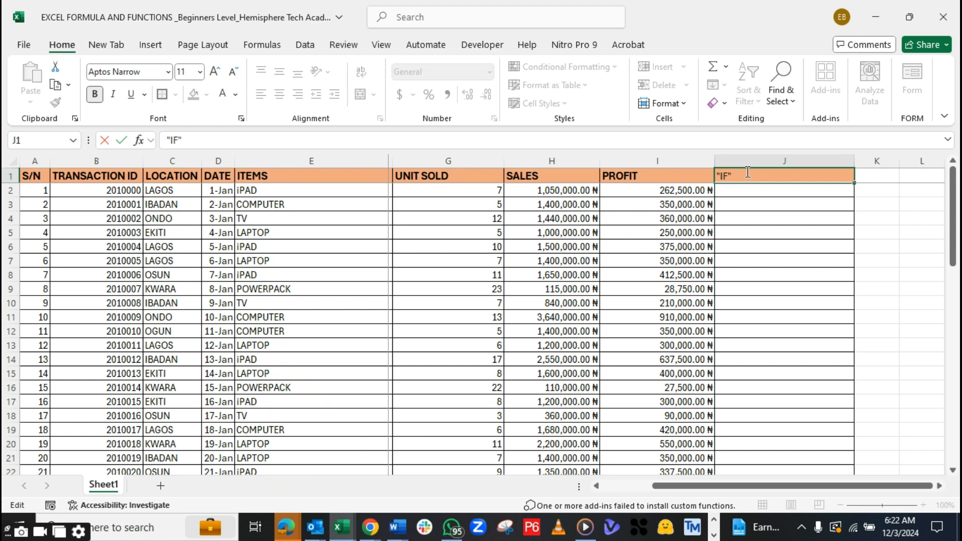
pyautogui.write('(')
pyautogui.write('Sales')
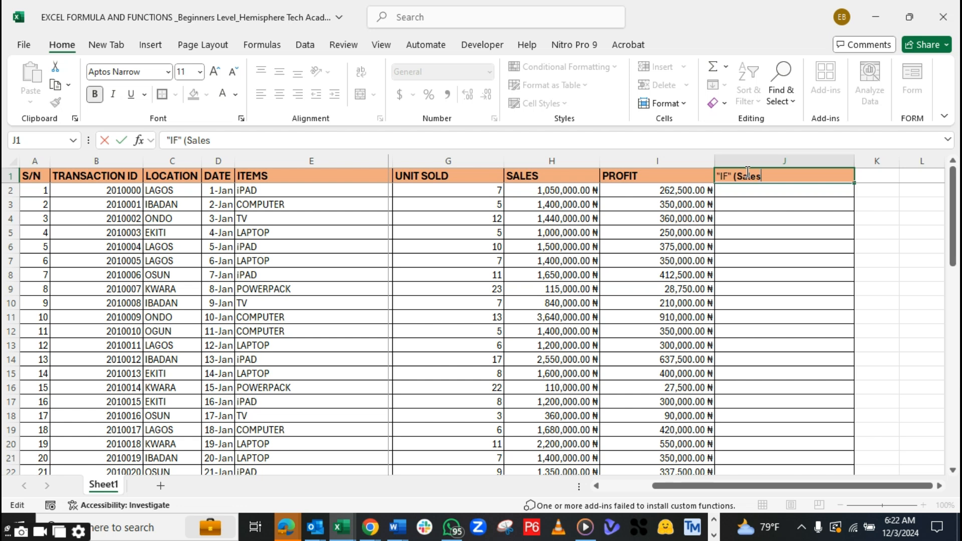
pyautogui.write('>=')
pyautogui.write('700000')
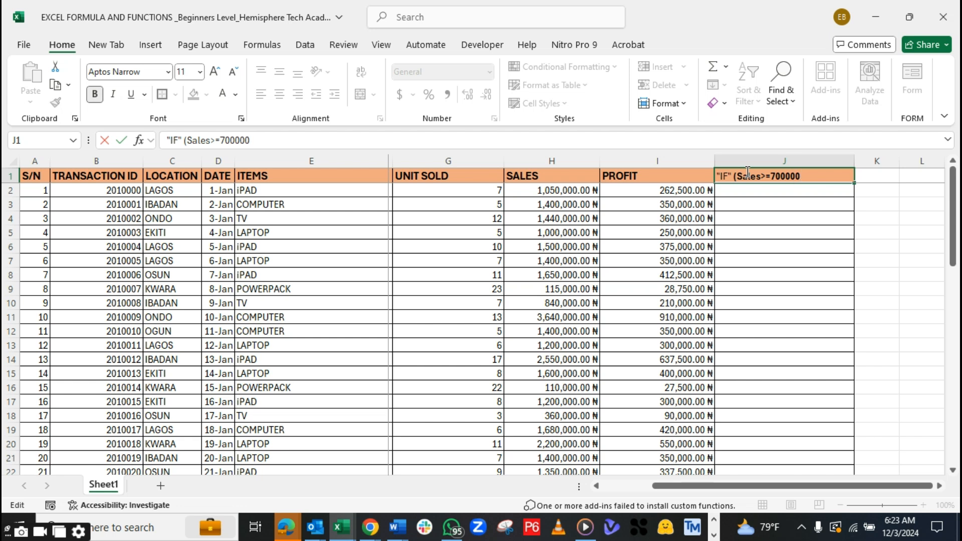
pyautogui.write(', "High", otherw')
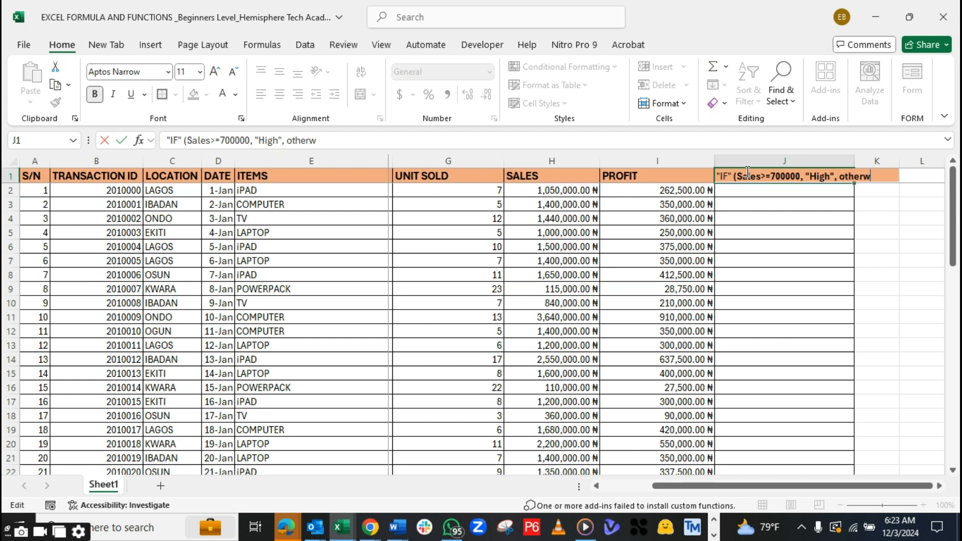
pyautogui.write('ise "Low')
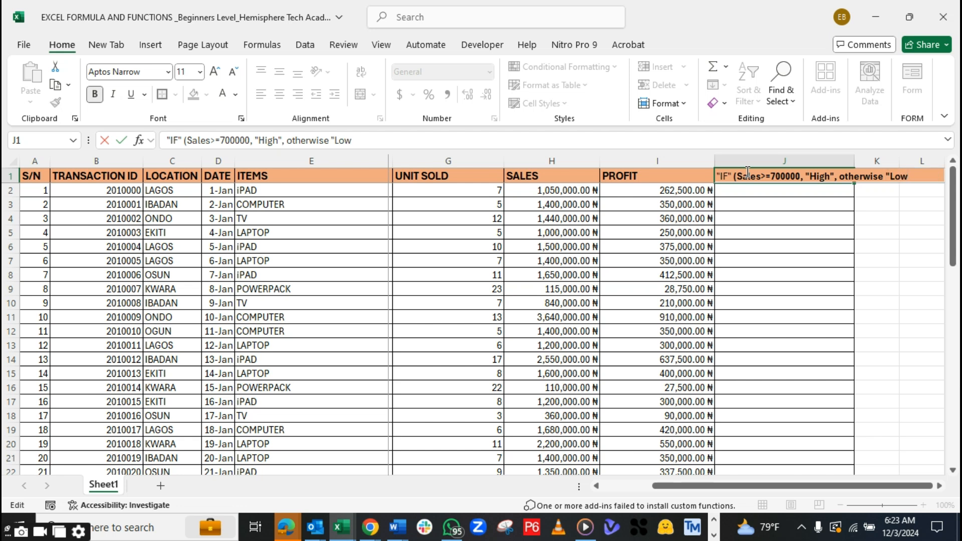
pyautogui.write('")')
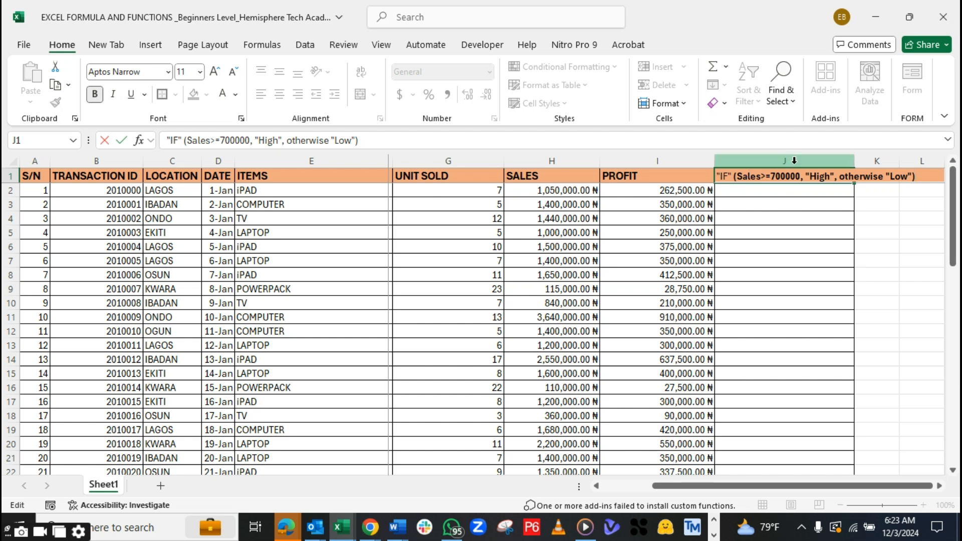
pyautogui.press('Return')
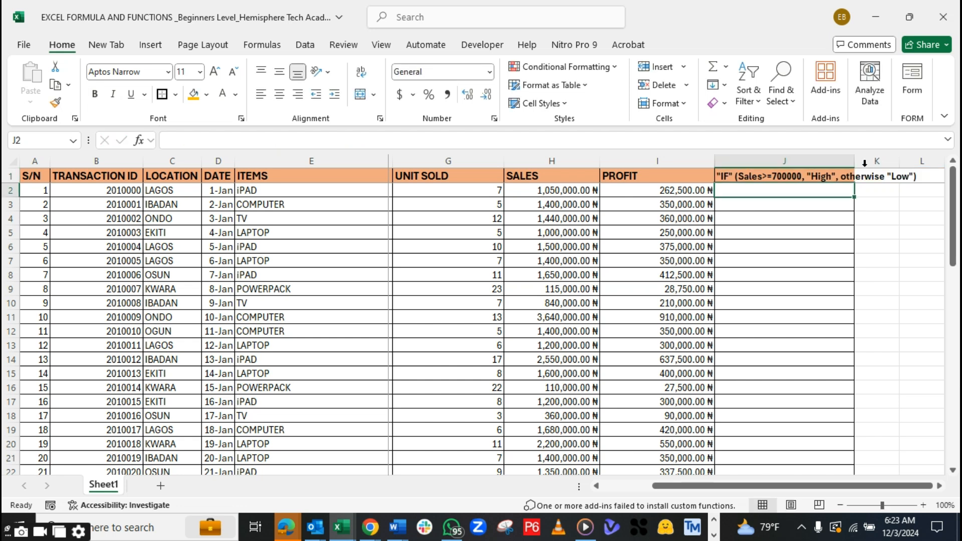
pyautogui.moveTo(852, 161); pyautogui.dragTo(854, 161)
# Make header row 1 taller
pyautogui.click(11, 176)
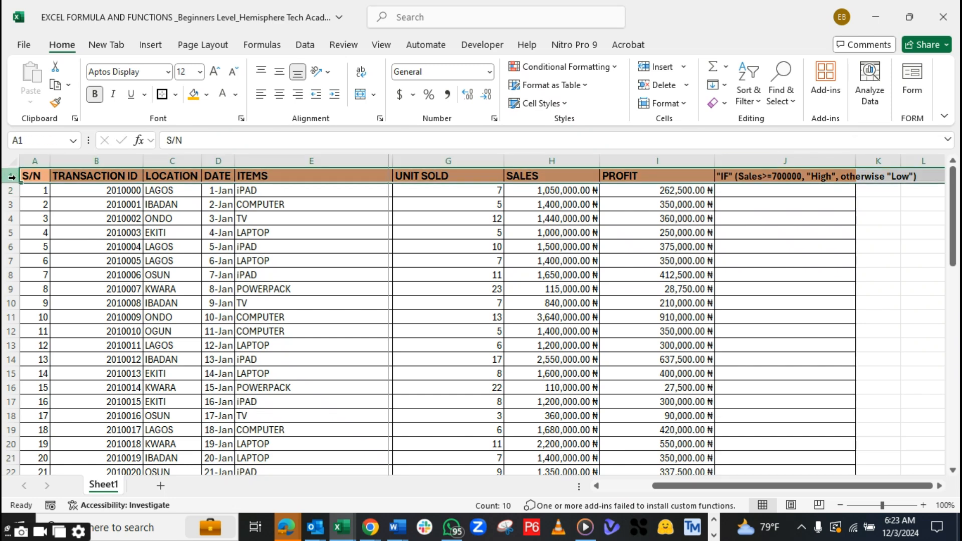
pyautogui.click(12, 191)
pyautogui.click(11, 178)
pyautogui.moveTo(15, 183); pyautogui.dragTo(13, 206)
pyautogui.click(423, 235)
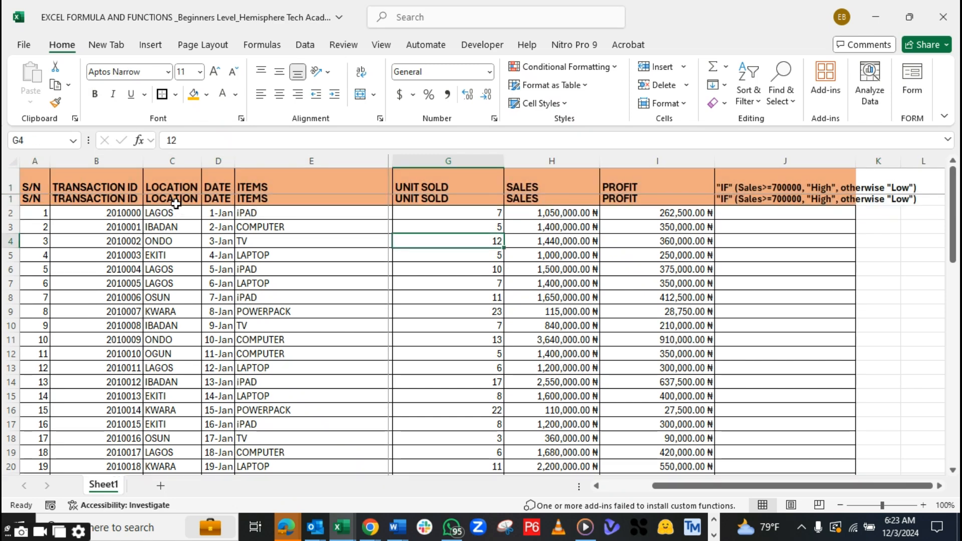
pyautogui.scroll(-5, 268, 208)
pyautogui.scroll(5, 269, 210)
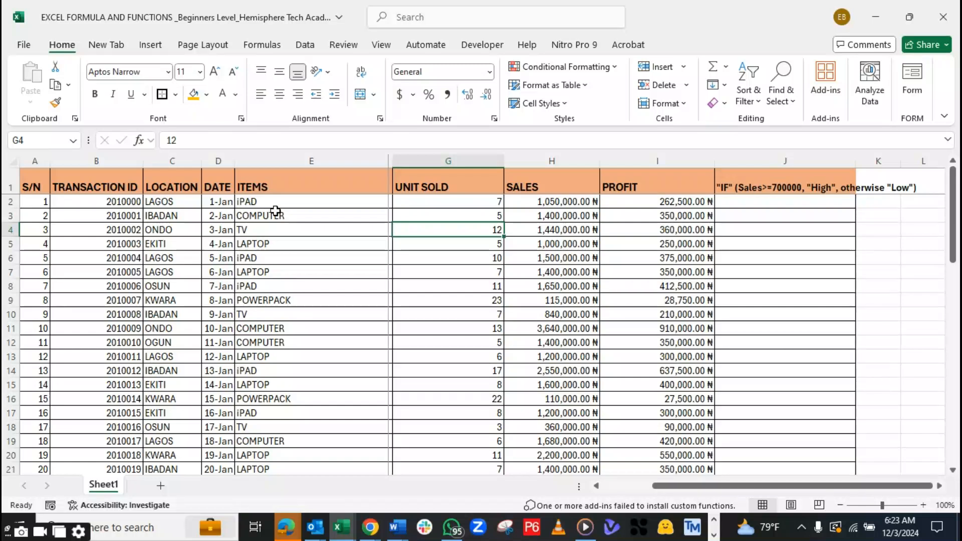
# Break the J1 header onto two lines after "IF" and widen column J to show it fully
pyautogui.click(822, 170)
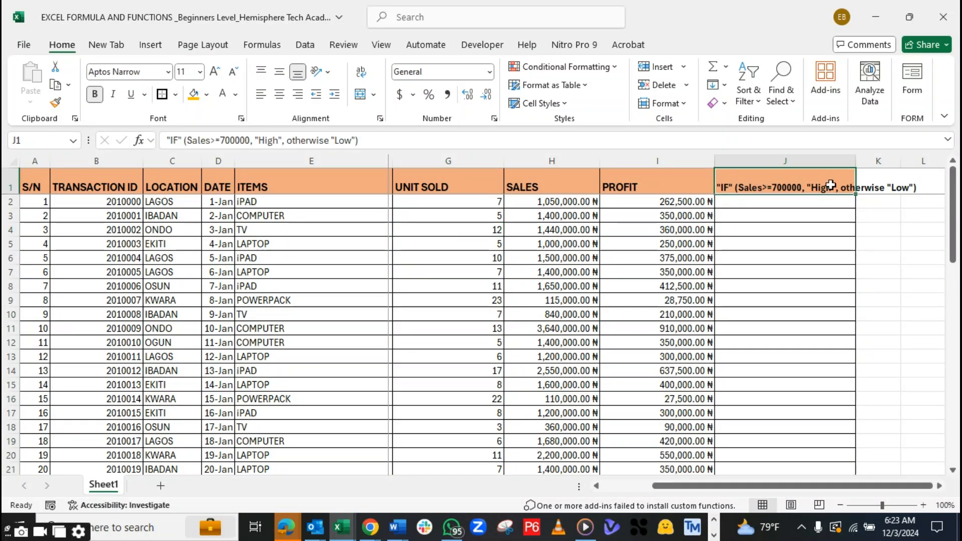
pyautogui.doubleClick(734, 187)
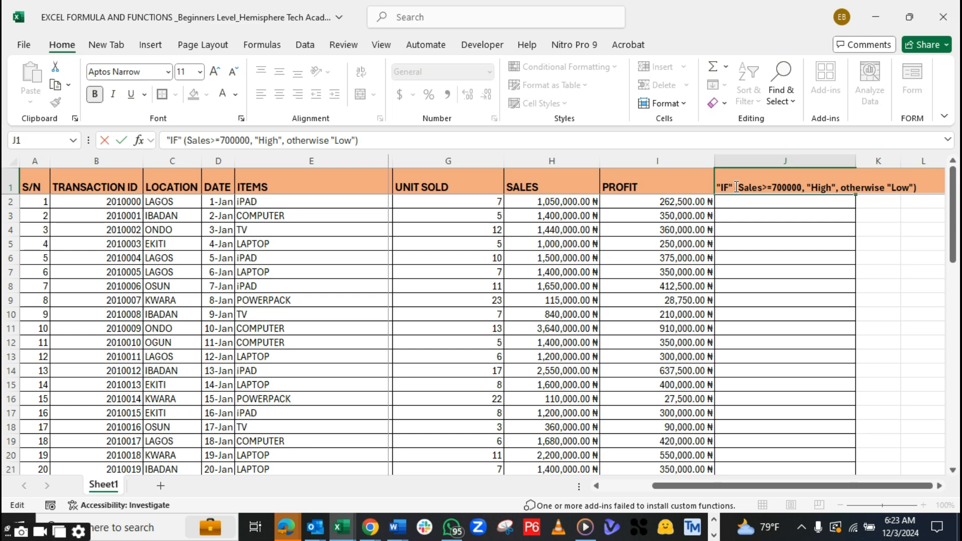
pyautogui.hotkey('alt', 'Return')
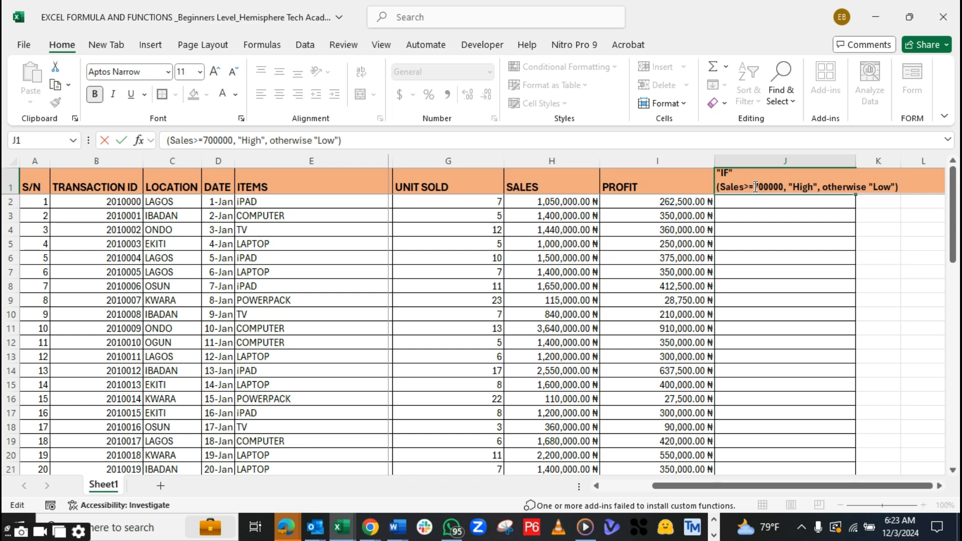
pyautogui.click(858, 174)
pyautogui.moveTo(856, 159); pyautogui.dragTo(900, 159)
pyautogui.click(796, 226)
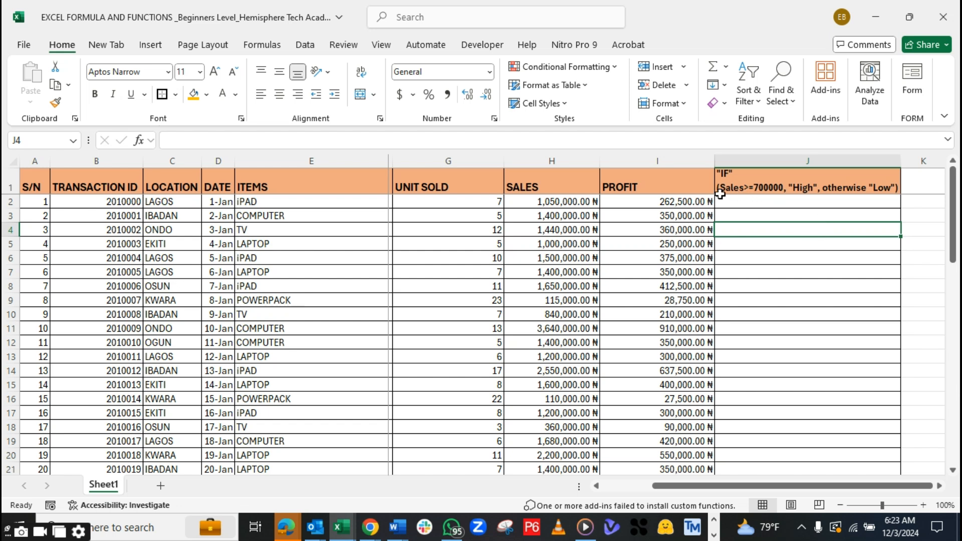
# Select cell J2, ready for the first High/Low classification
pyautogui.click(736, 202)
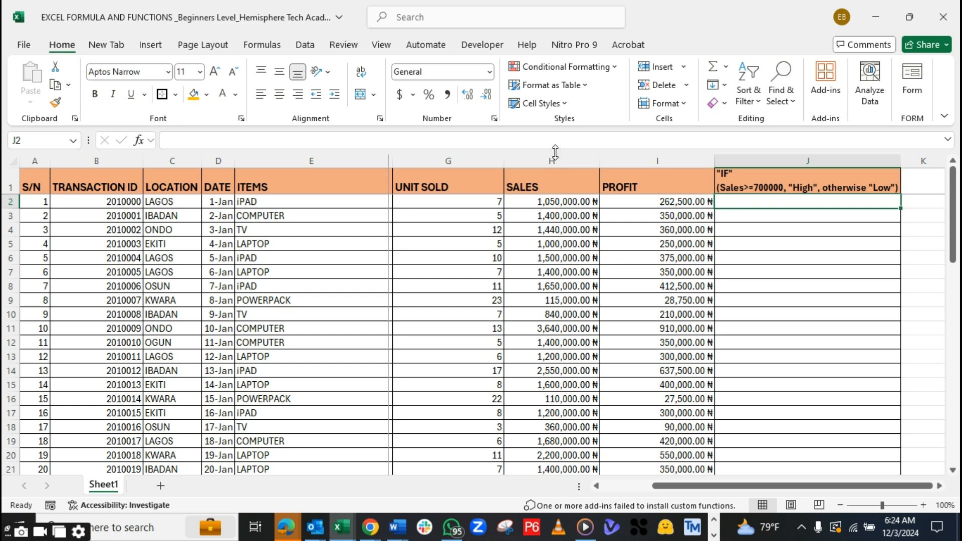
pyautogui.click(554, 157)
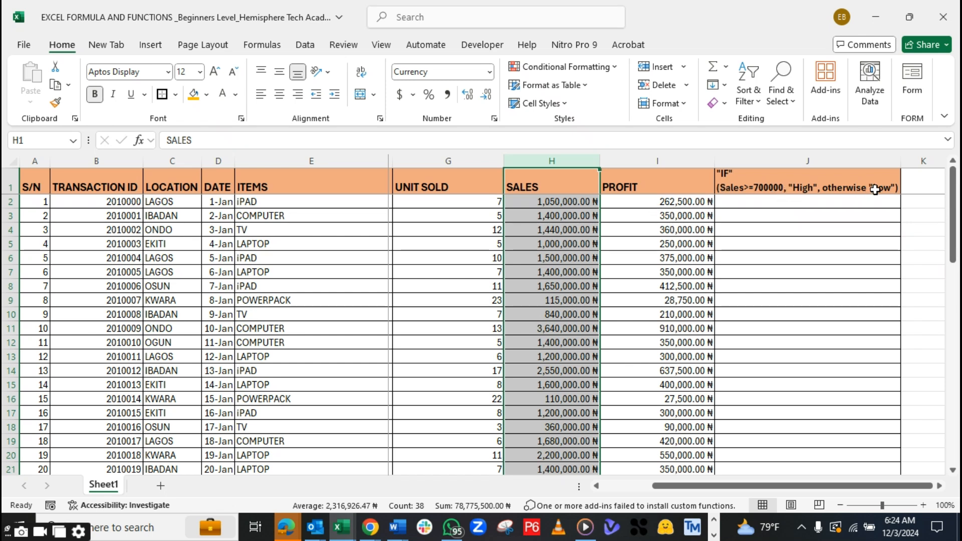
pyautogui.click(765, 201)
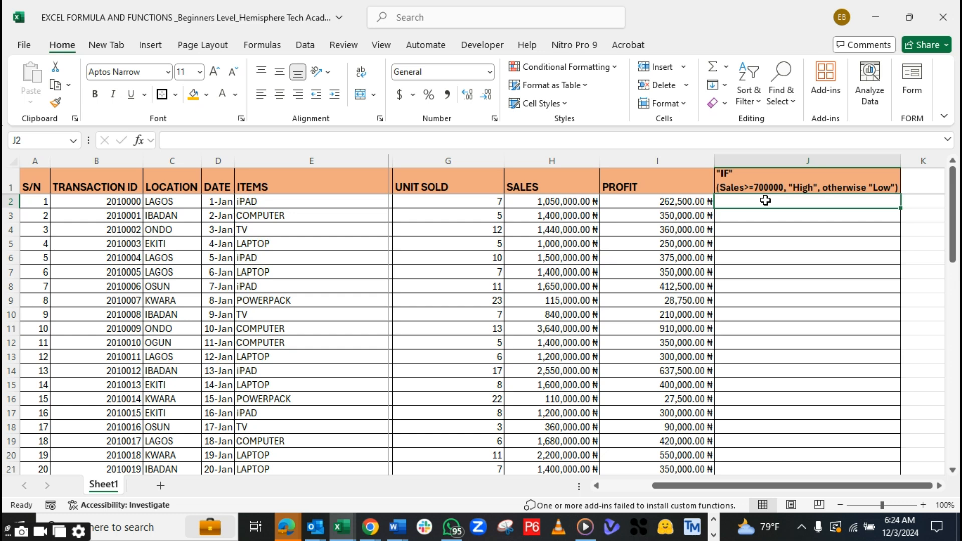
# Enter =IF(H2>=700000,"High","Low" in J2, leaving the formula uncommitted
pyautogui.write('=')
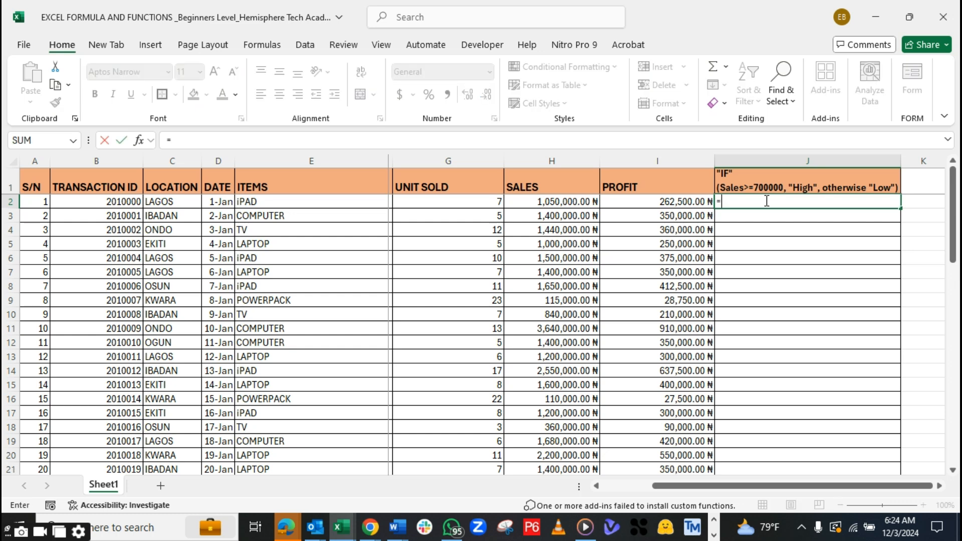
pyautogui.write('if')
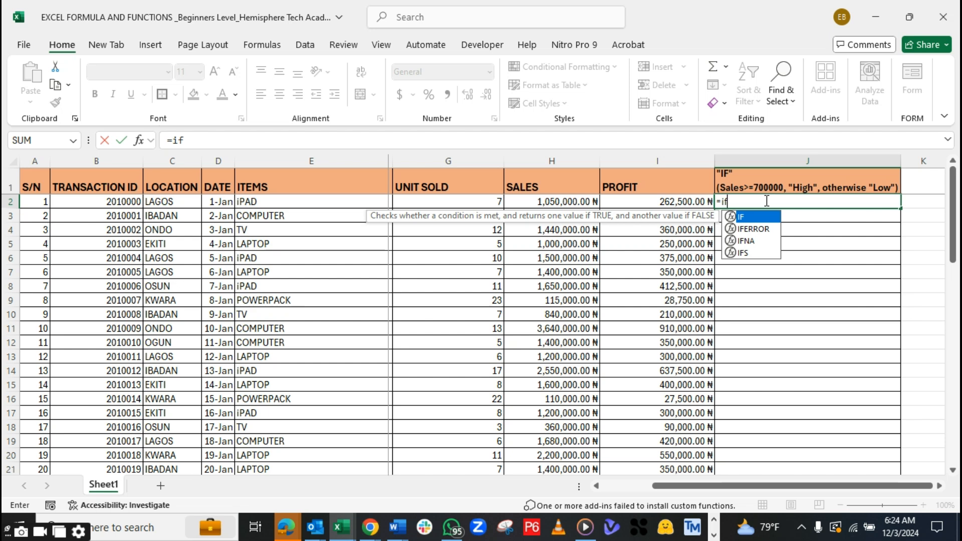
pyautogui.press('Tab')
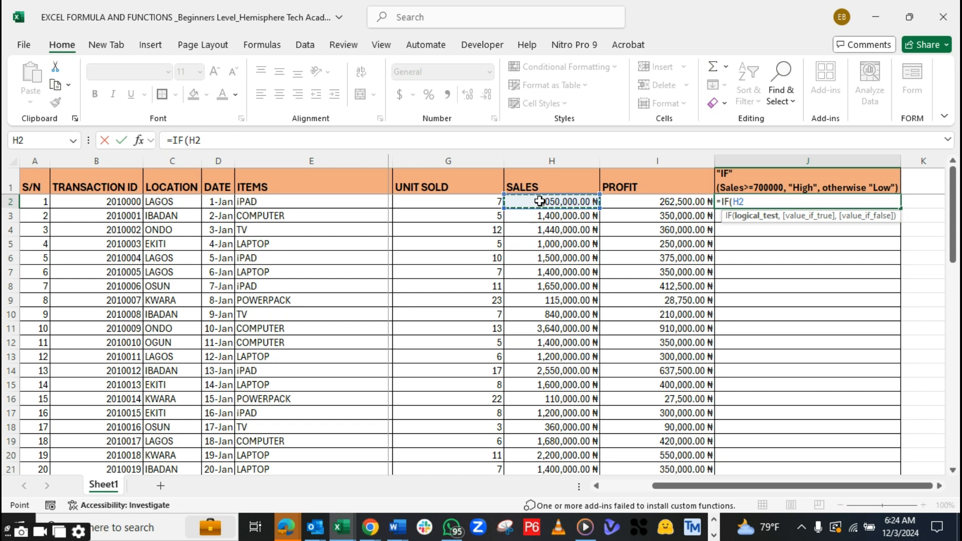
pyautogui.write('>=700')
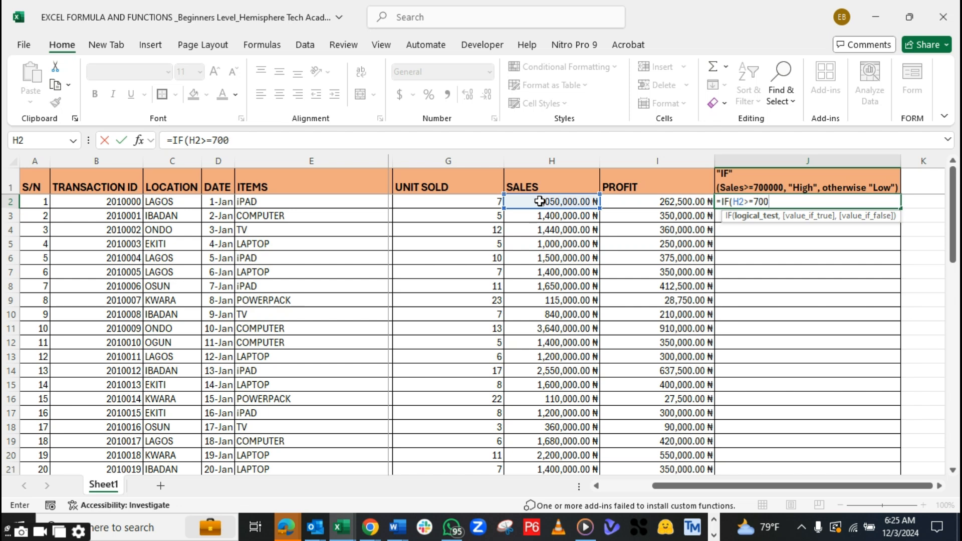
pyautogui.write('000,')
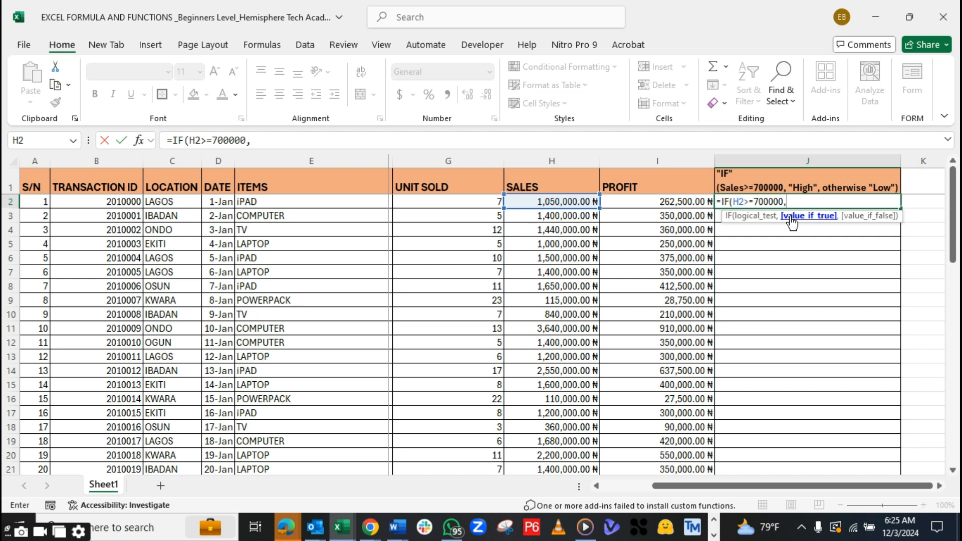
pyautogui.write('High')
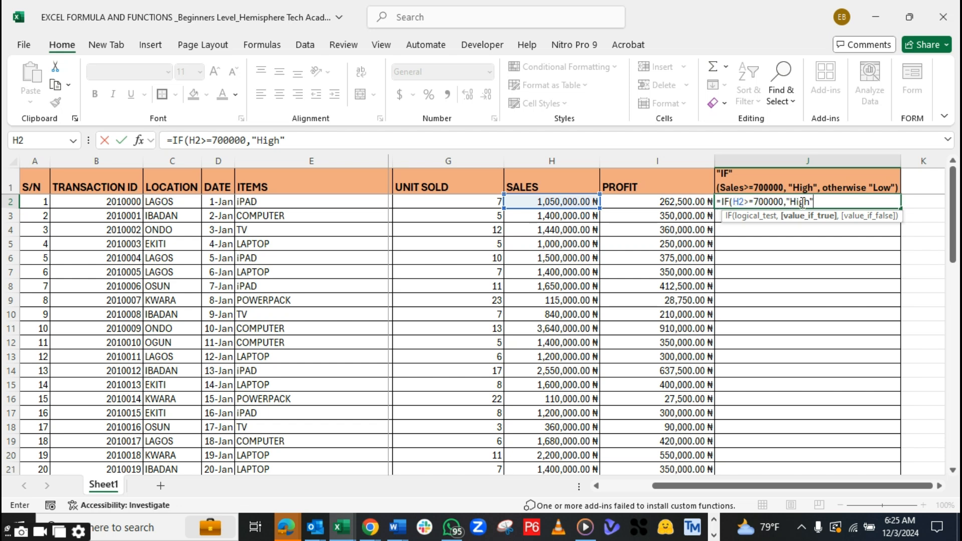
pyautogui.write(',')
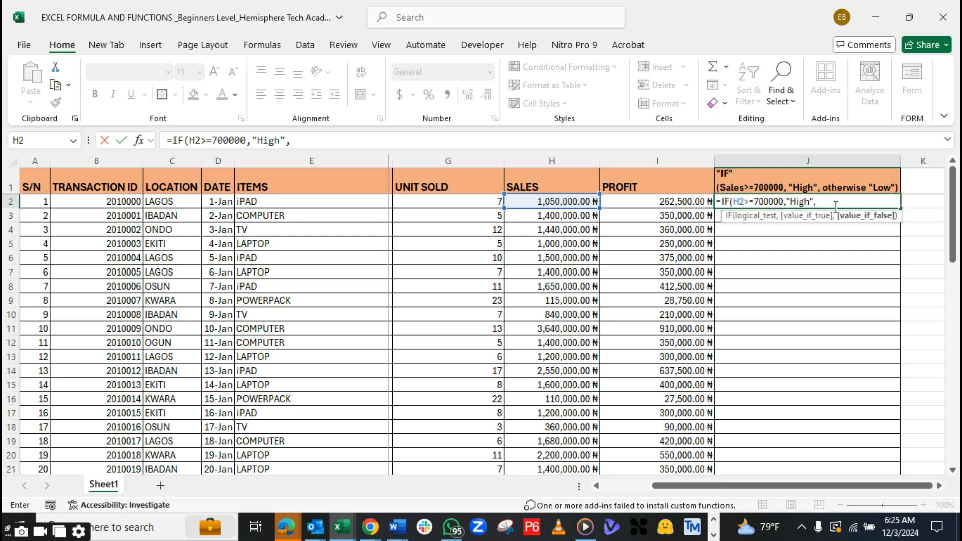
pyautogui.write('"Low"')
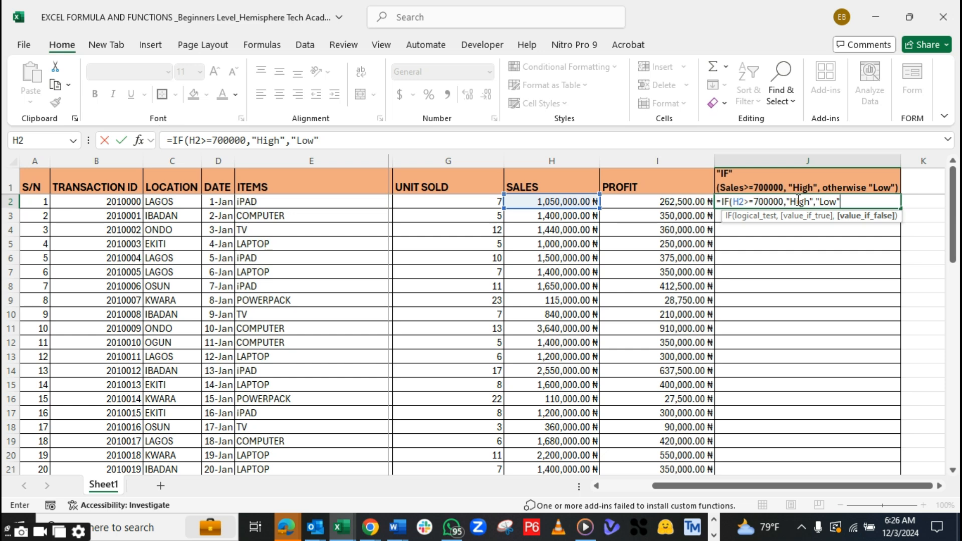
# Close and commit =IF(H2>=700000,"High","Low") in J2, then confirm it returns High for H2's 1,050,000
pyautogui.write(')')
pyautogui.press('Return')
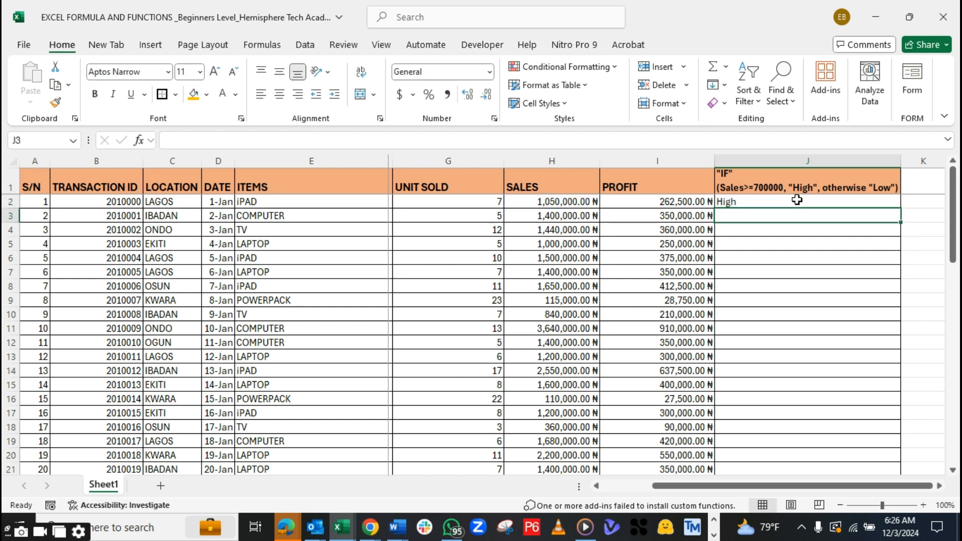
pyautogui.click(755, 201)
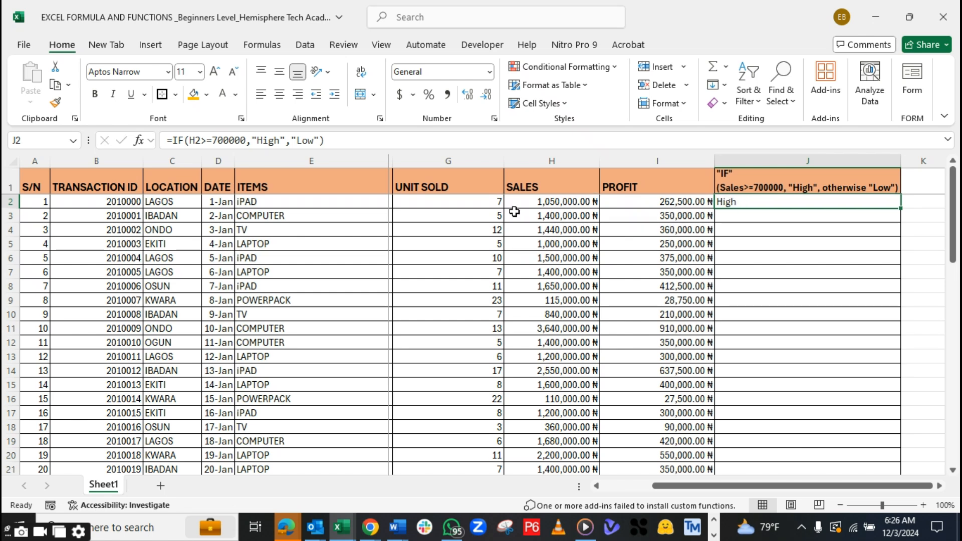
pyautogui.click(537, 202)
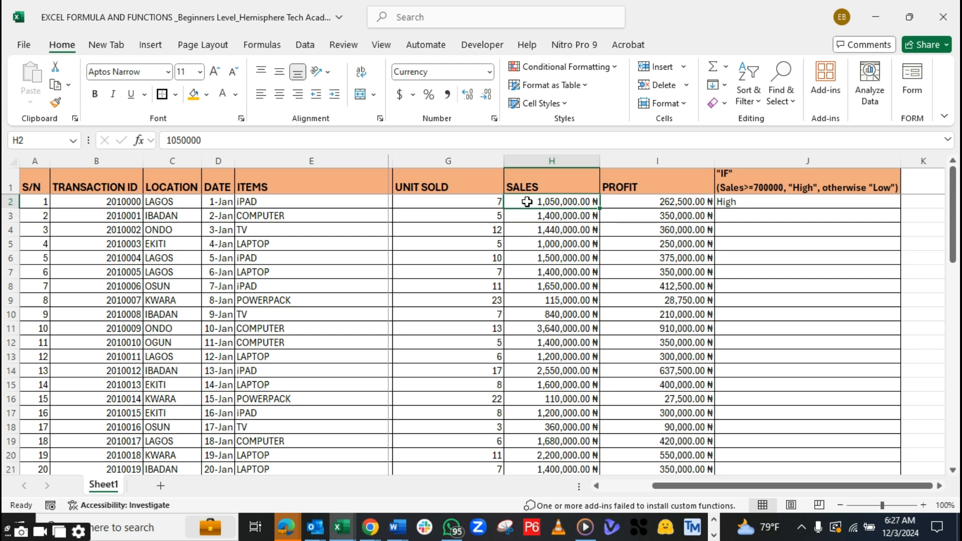
pyautogui.click(742, 202)
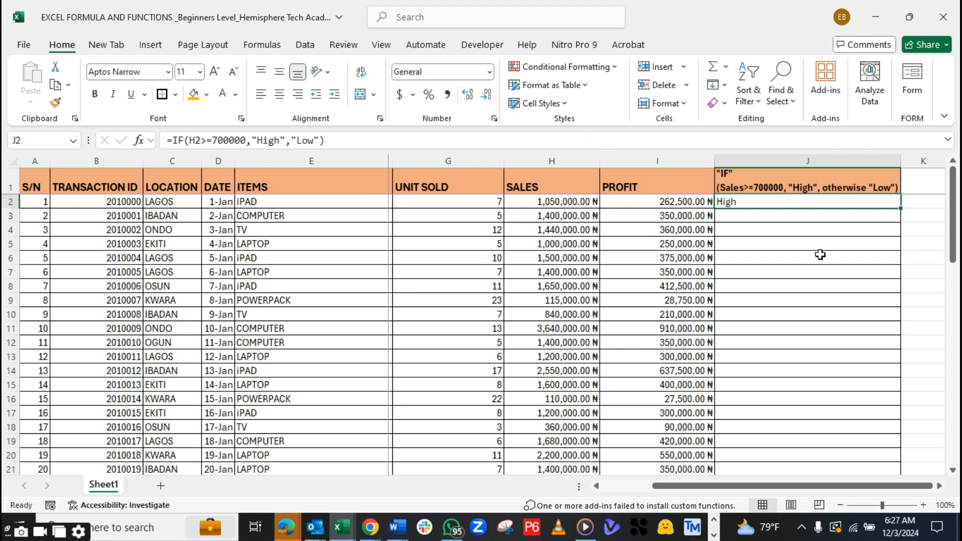
# Fill the J2 IF formula down to J31 and make the results bold and centred
pyautogui.moveTo(900, 208); pyautogui.dragTo(900, 449)
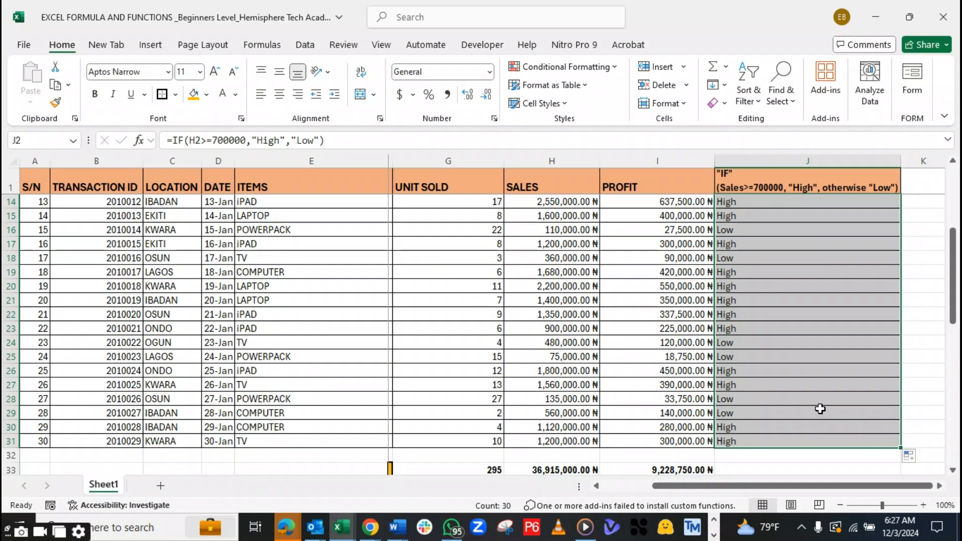
pyautogui.scroll(4, 820, 409)
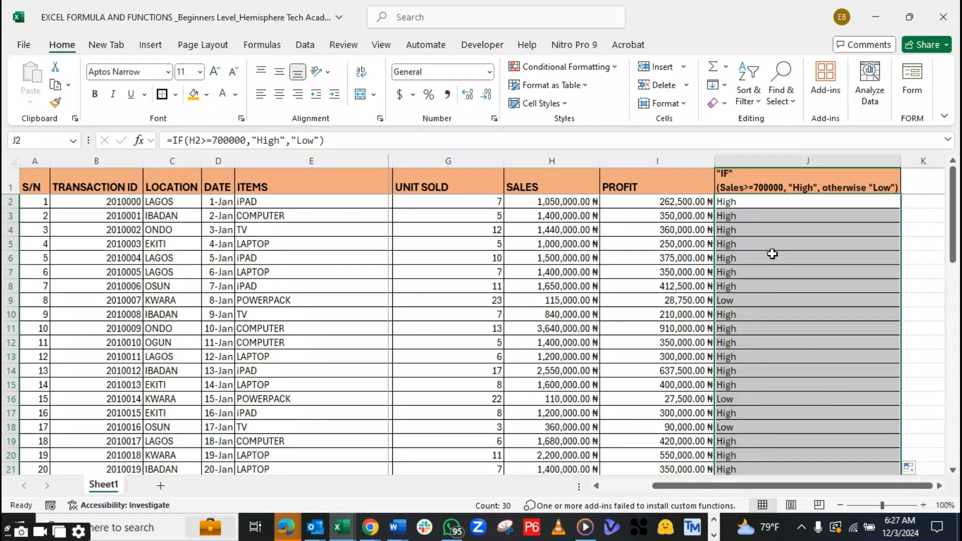
pyautogui.hotkey('ctrl', 'b')
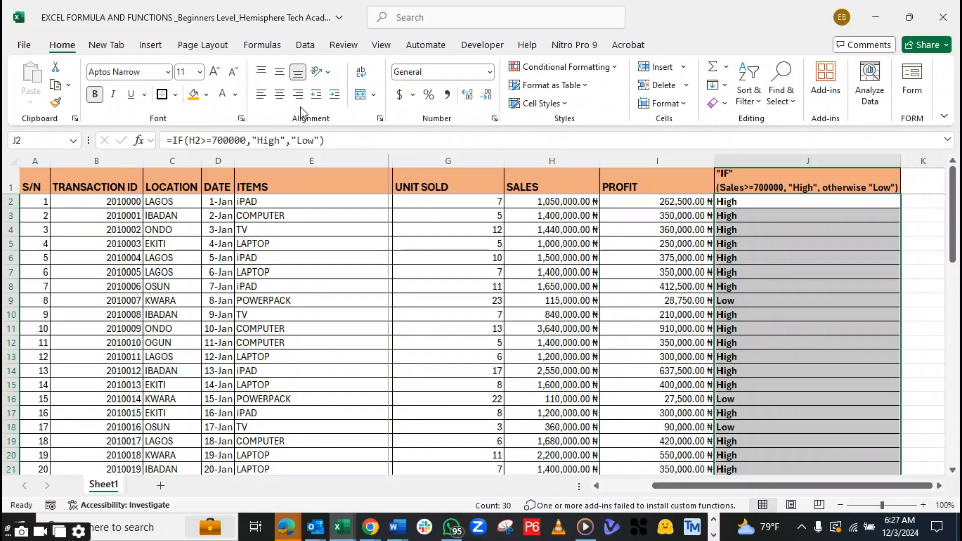
pyautogui.click(279, 94)
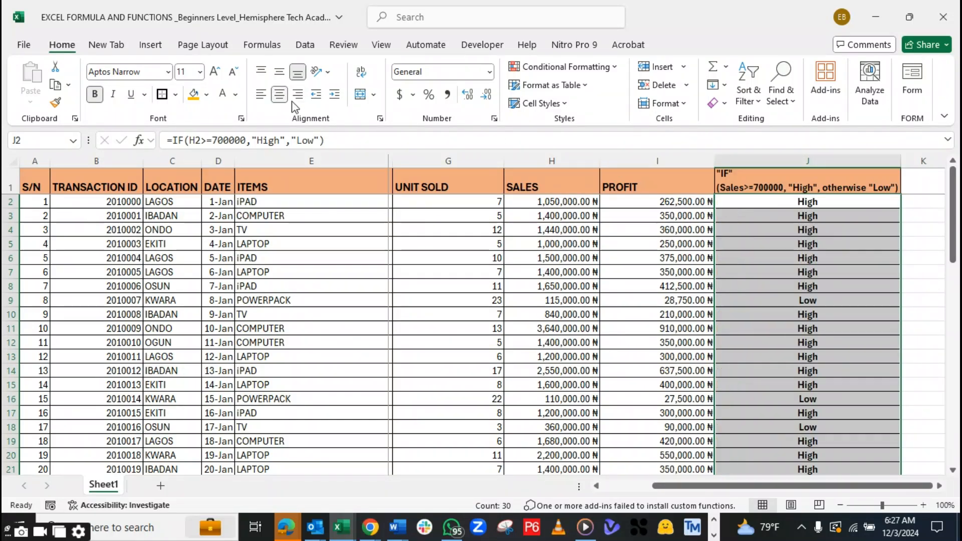
# Spot-check the High/Low results in J4, J9, J18, J19 and J25
pyautogui.click(841, 236)
pyautogui.scroll(-2, 832, 250)
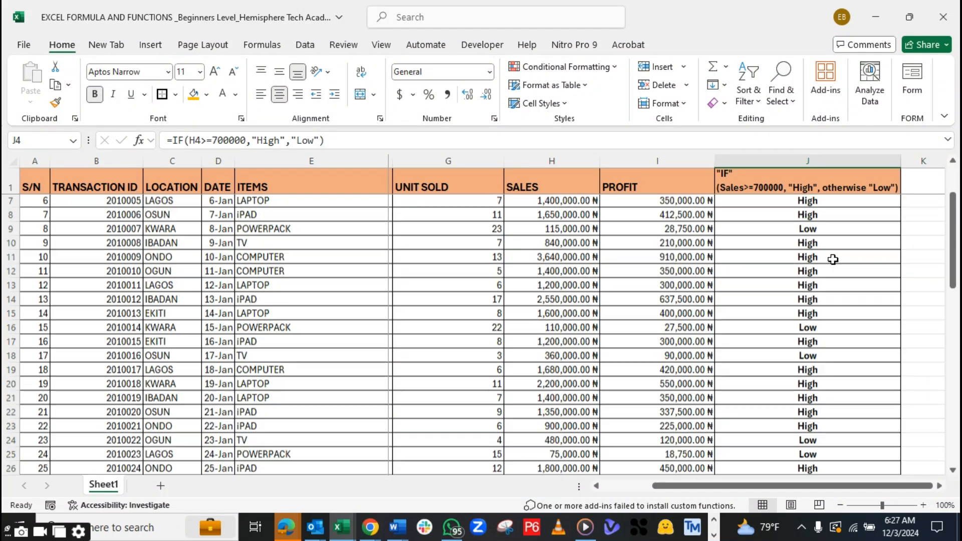
pyautogui.scroll(-2, 829, 256)
pyautogui.scroll(4, 821, 261)
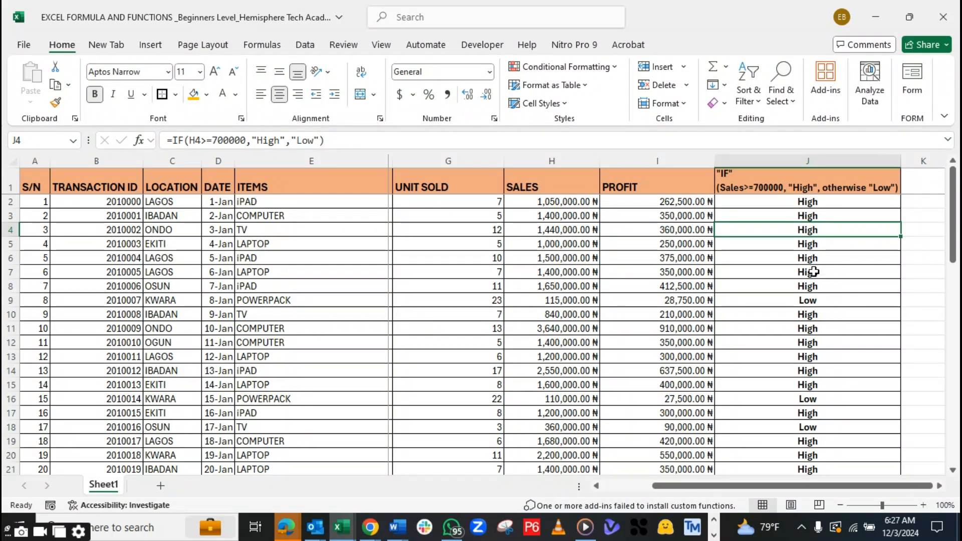
pyautogui.click(822, 299)
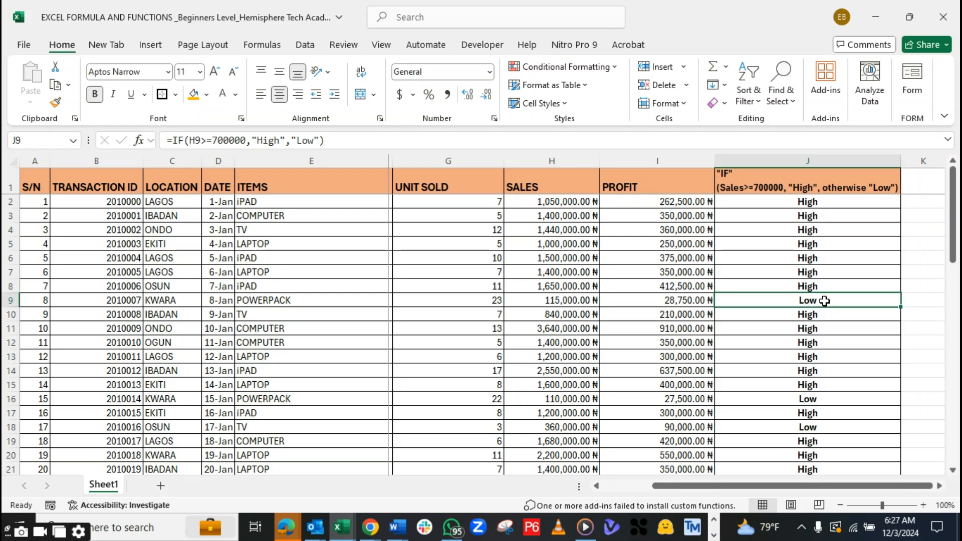
pyautogui.scroll(-3, 824, 300)
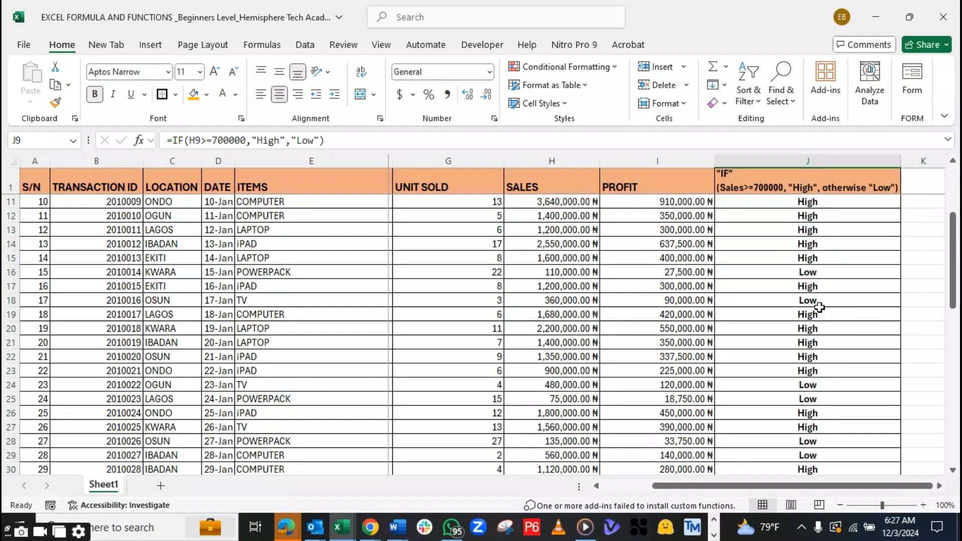
pyautogui.click(819, 311)
pyautogui.click(819, 300)
pyautogui.scroll(-3, 823, 318)
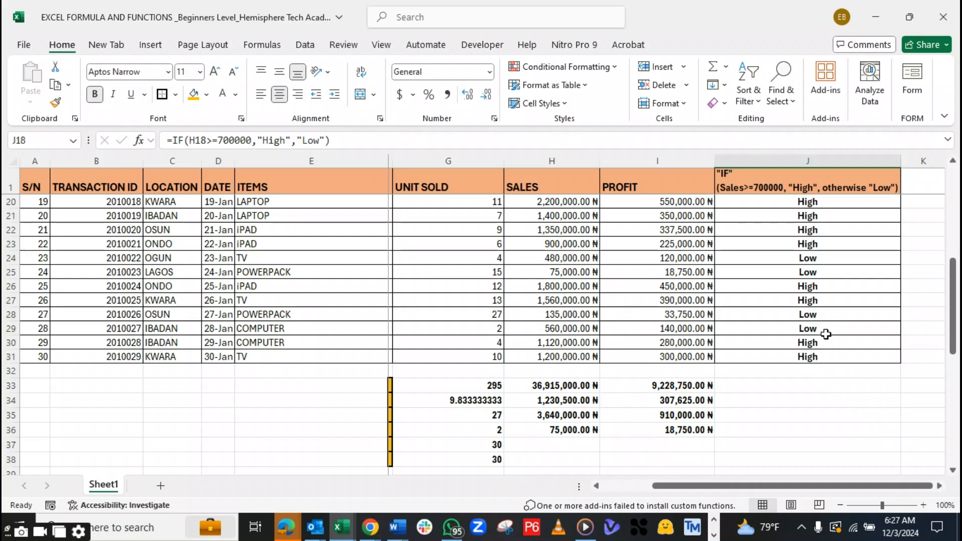
pyautogui.click(817, 273)
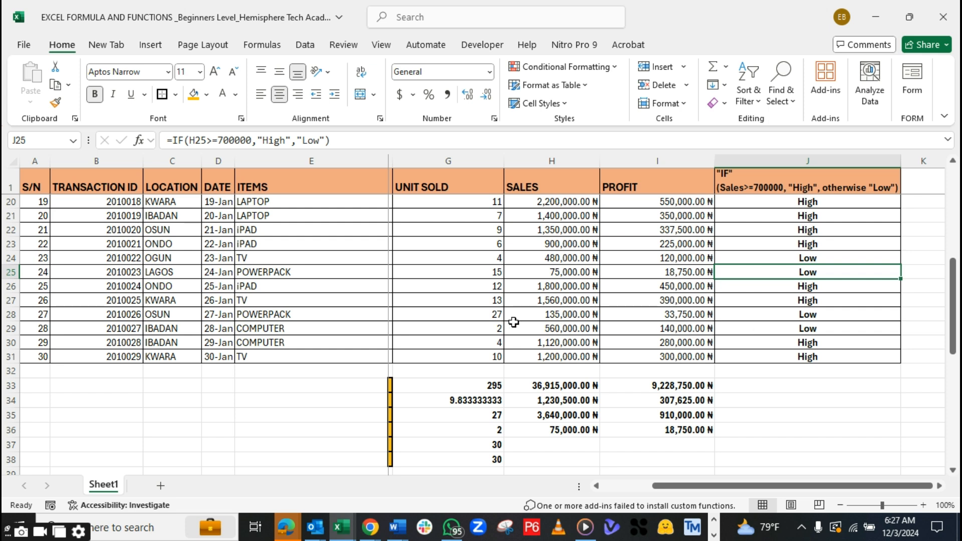
# Compare the sales in H28 and H29 with their Low results in J28 and J29
pyautogui.click(545, 314)
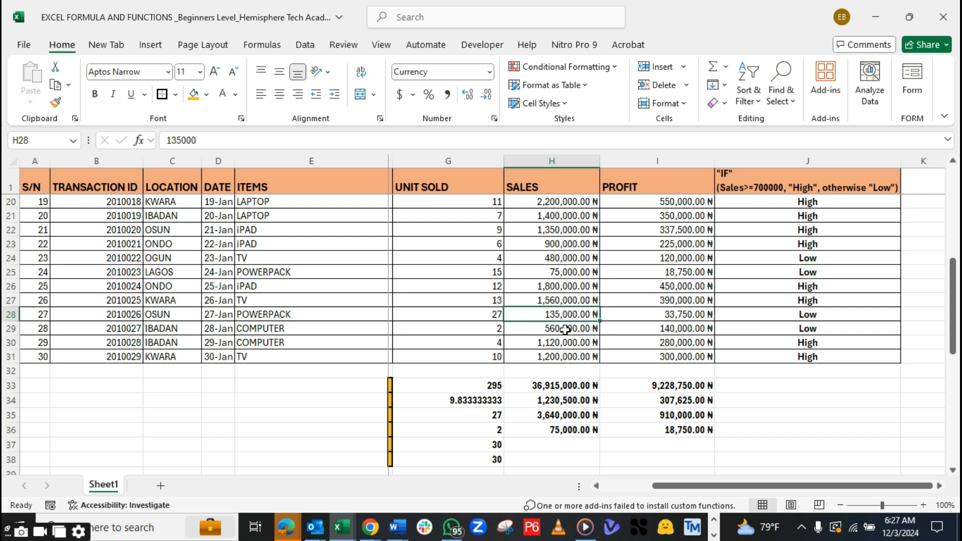
pyautogui.click(816, 313)
pyautogui.click(549, 333)
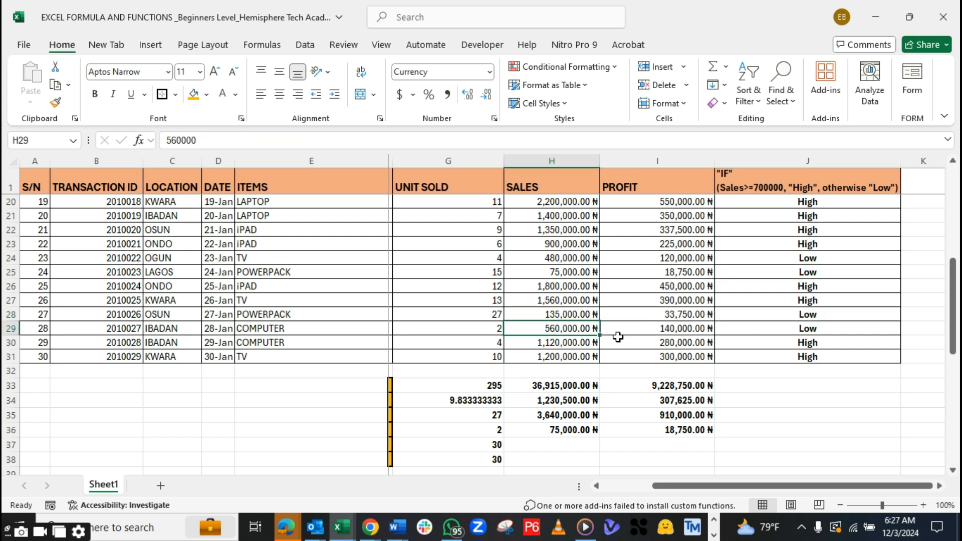
pyautogui.click(797, 331)
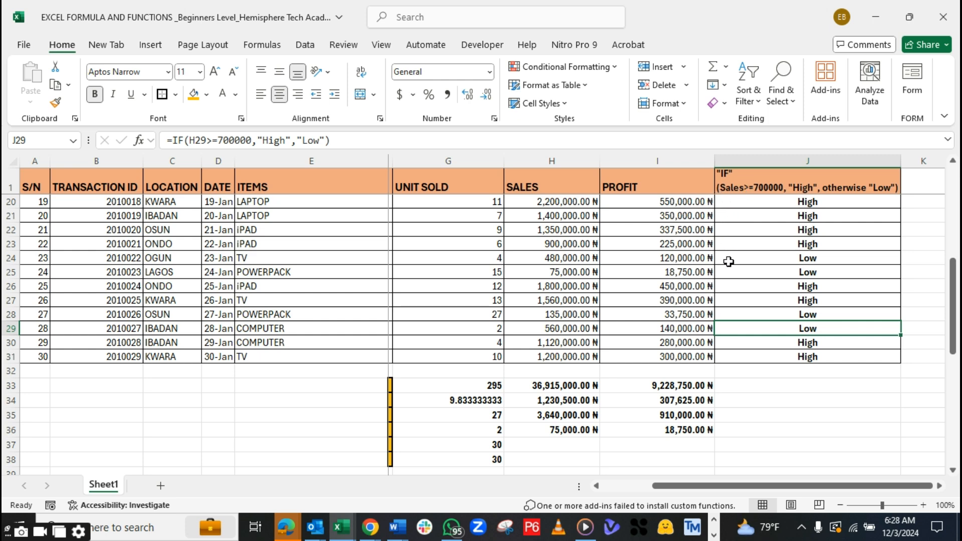
pyautogui.scroll(6, 728, 261)
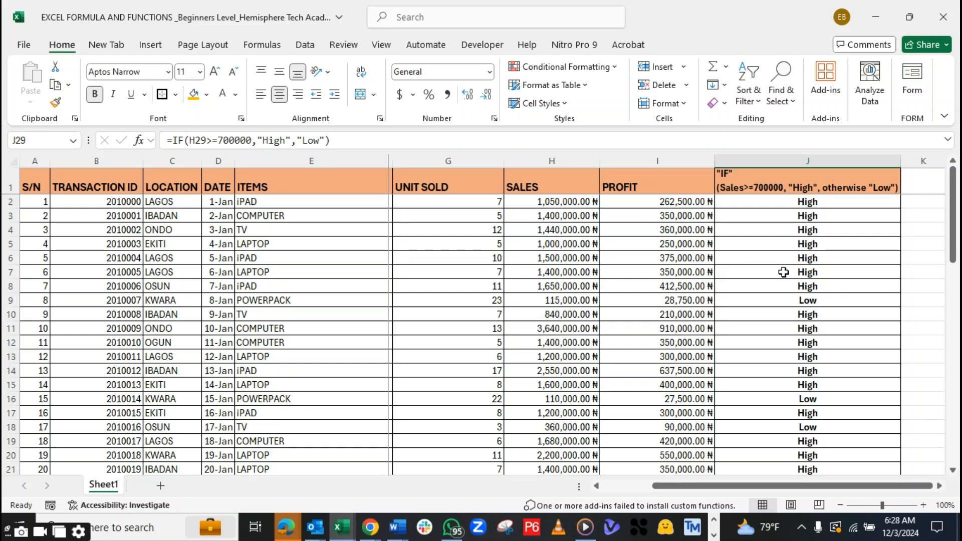
pyautogui.scroll(-3, 781, 291)
pyautogui.scroll(-3, 781, 306)
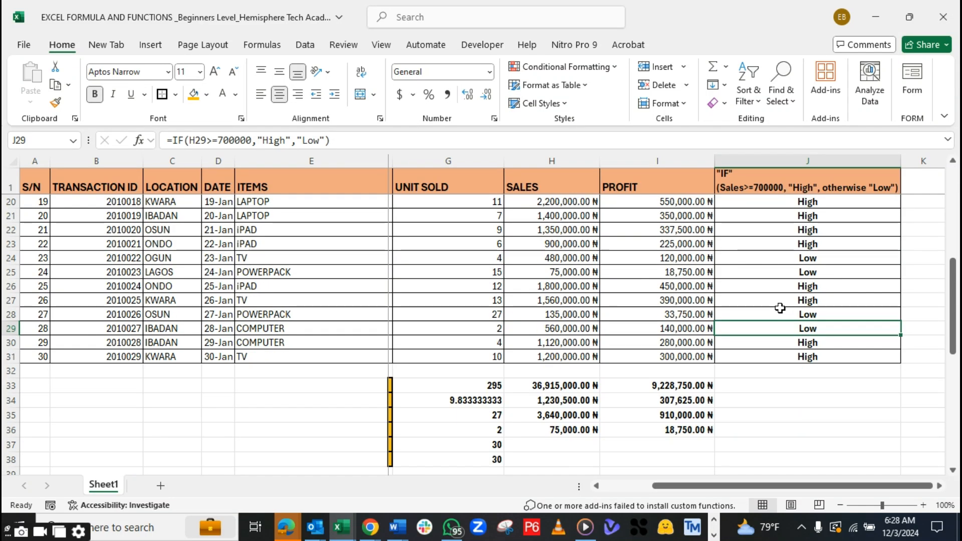
pyautogui.scroll(6, 780, 308)
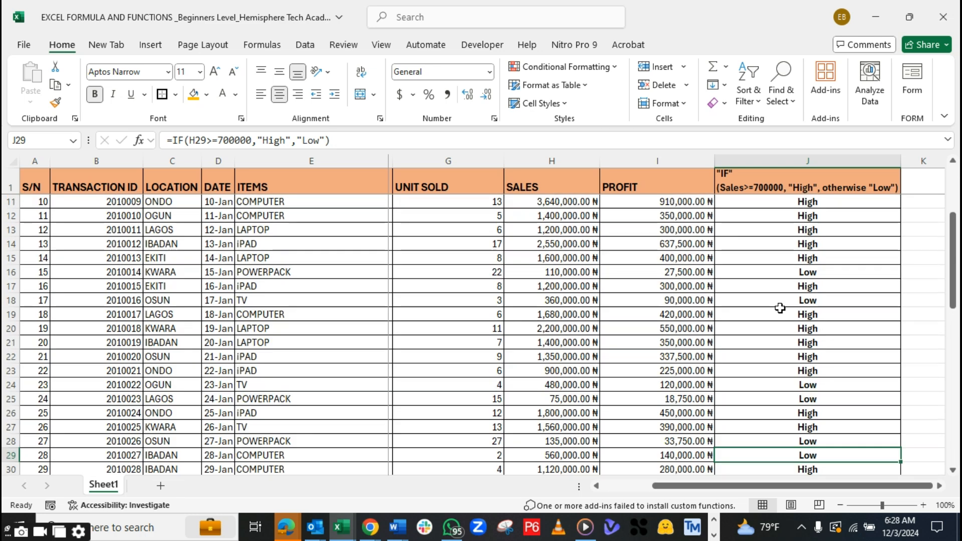
pyautogui.moveTo(717, 490); pyautogui.dragTo(774, 492)
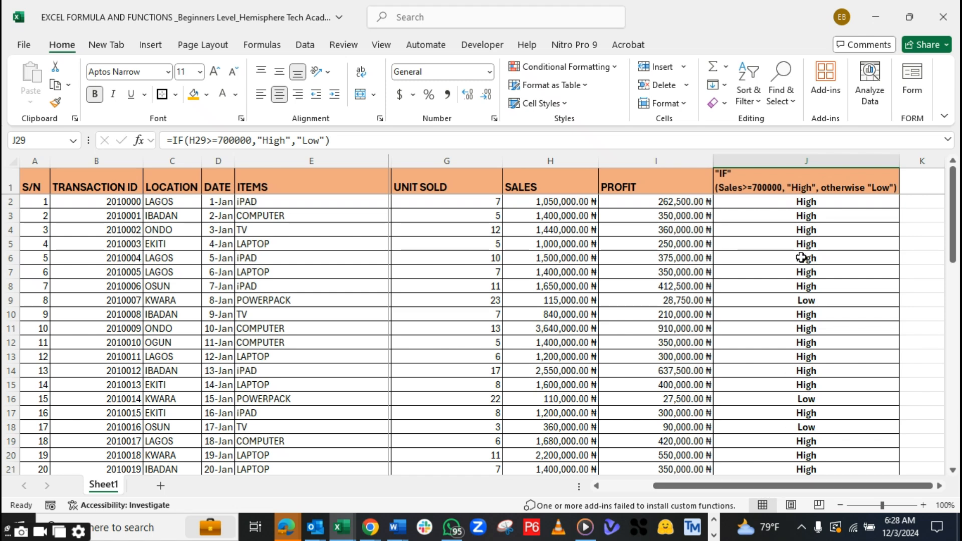
pyautogui.click(747, 207)
pyautogui.moveTo(749, 236); pyautogui.dragTo(786, 435)
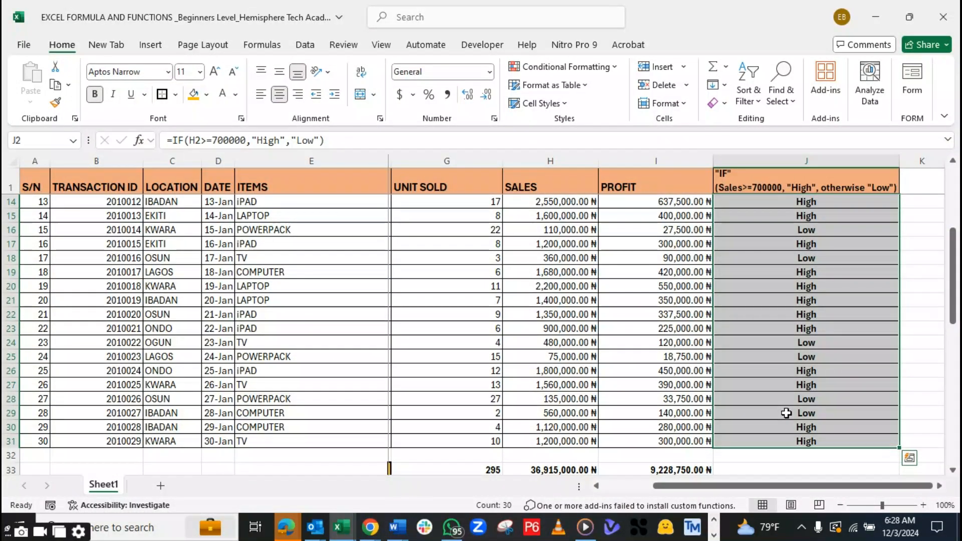
pyautogui.scroll(4, 786, 413)
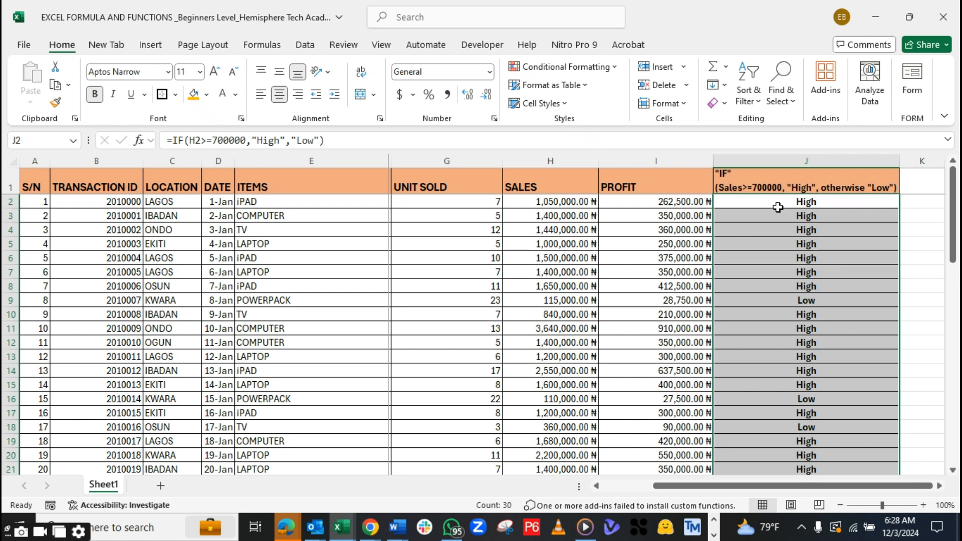
pyautogui.moveTo(773, 203); pyautogui.dragTo(780, 284)
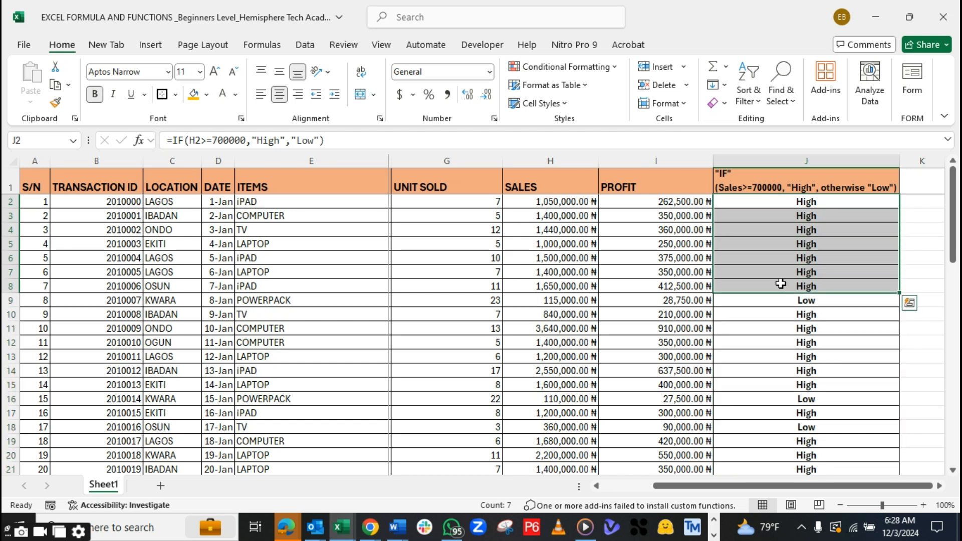
pyautogui.click(782, 301)
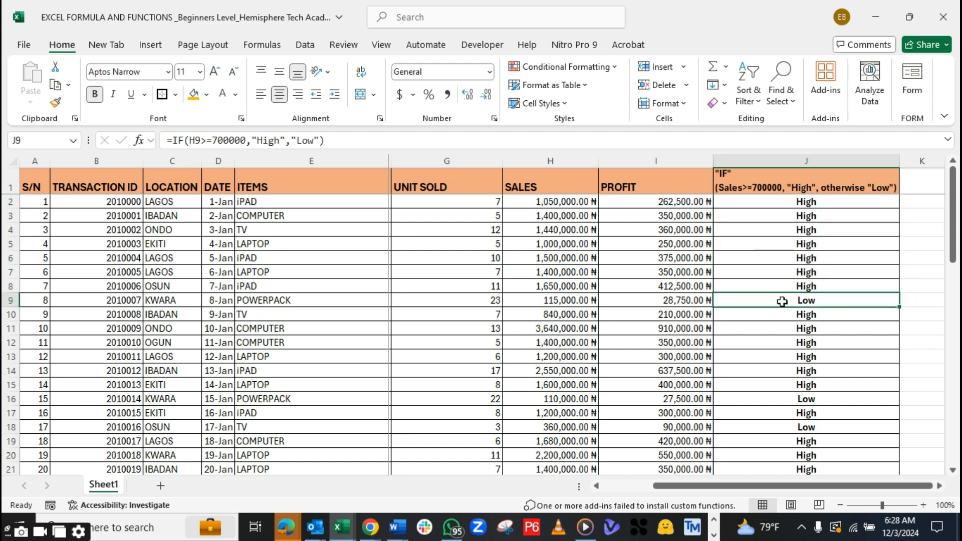
pyautogui.scroll(-1, 782, 302)
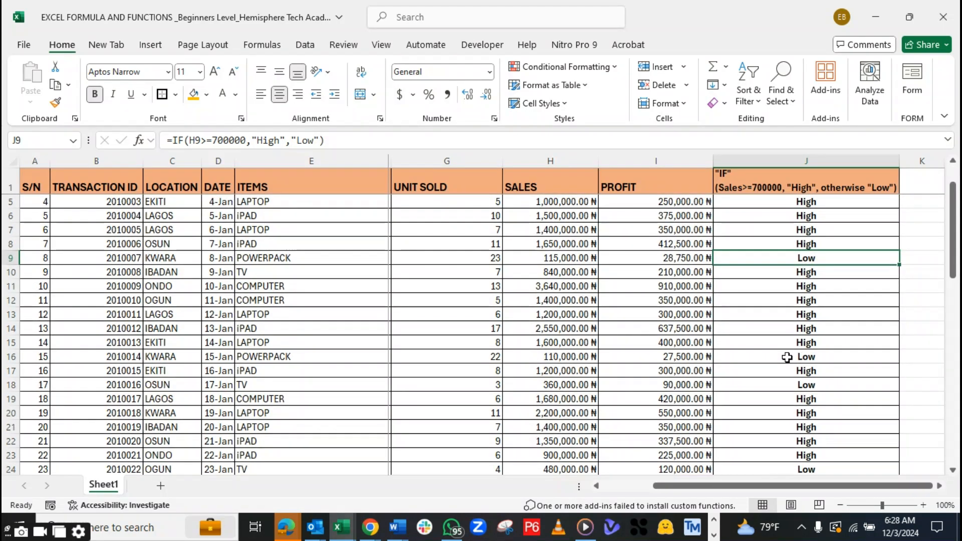
pyautogui.scroll(1, 786, 357)
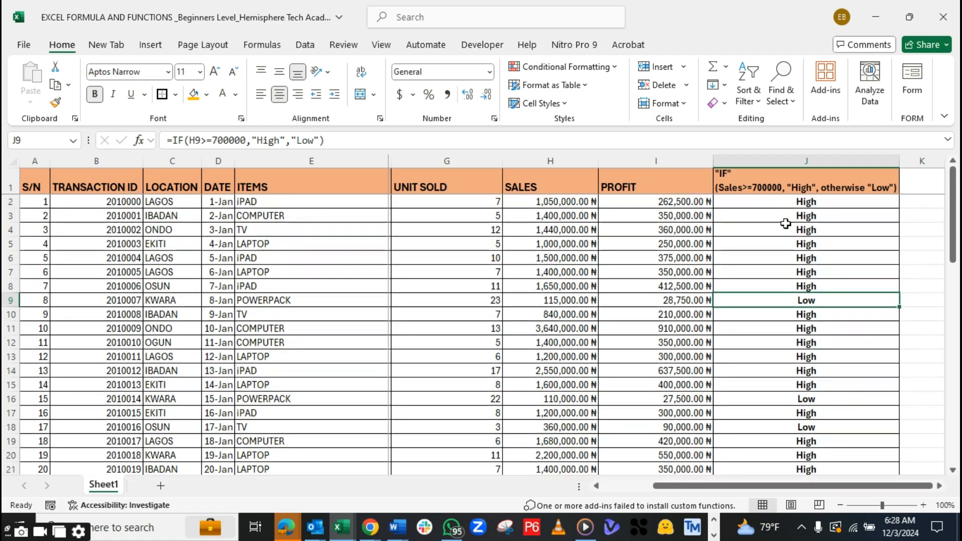
pyautogui.moveTo(782, 202); pyautogui.dragTo(780, 241)
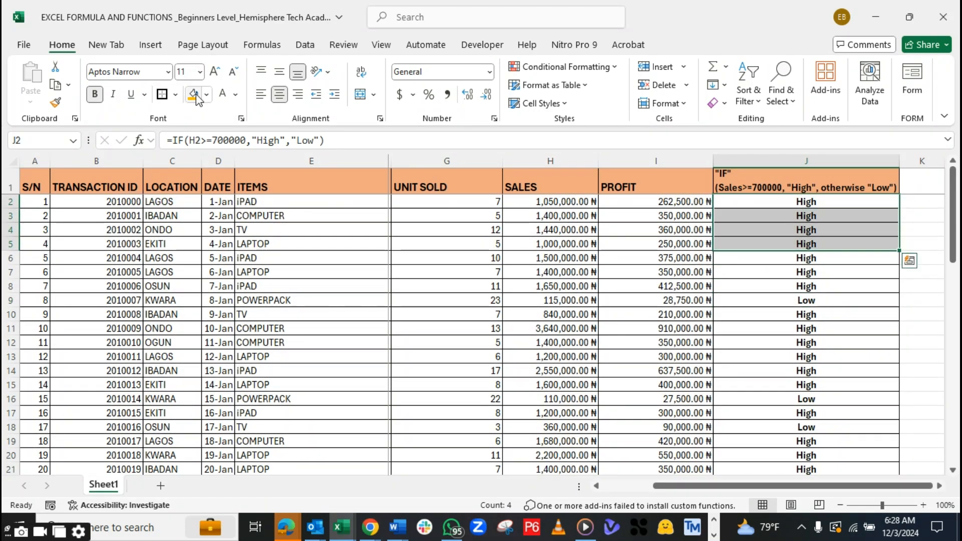
pyautogui.click(787, 203)
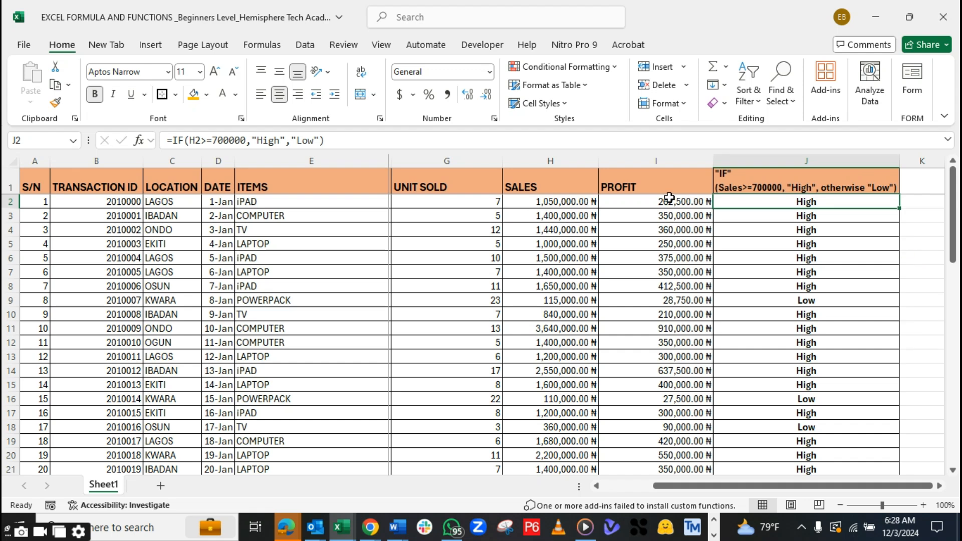
pyautogui.click(207, 95)
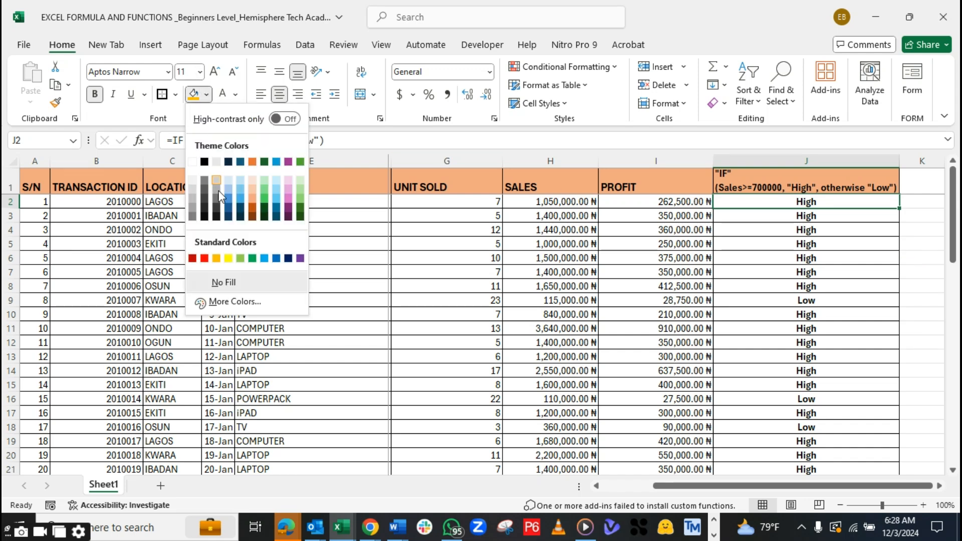
pyautogui.click(300, 196)
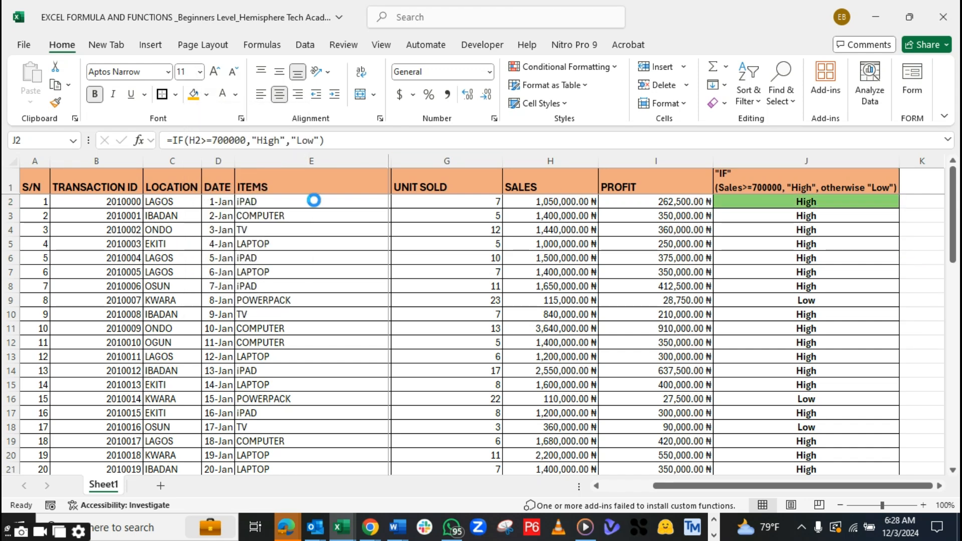
pyautogui.click(775, 215)
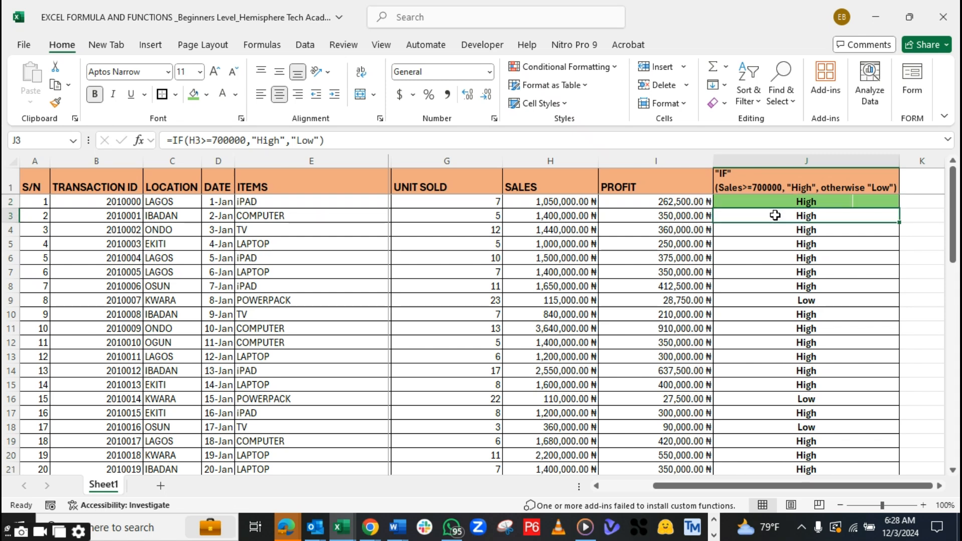
pyautogui.hotkey('ctrl', 'z')
pyautogui.click(765, 245)
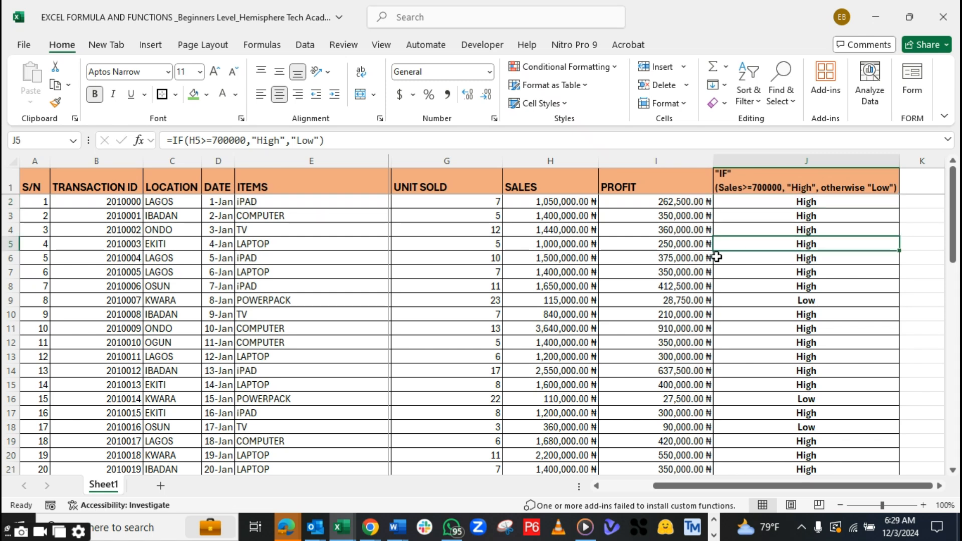
pyautogui.click(759, 202)
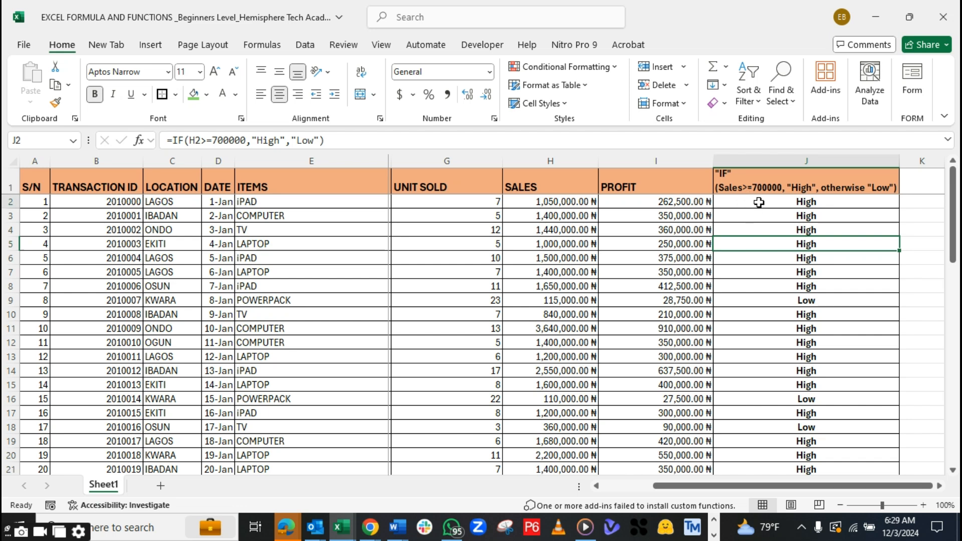
# Select J2:J31 and open Conditional Formatting's Highlight Cells Rules menu
pyautogui.moveTo(759, 202); pyautogui.dragTo(792, 437)
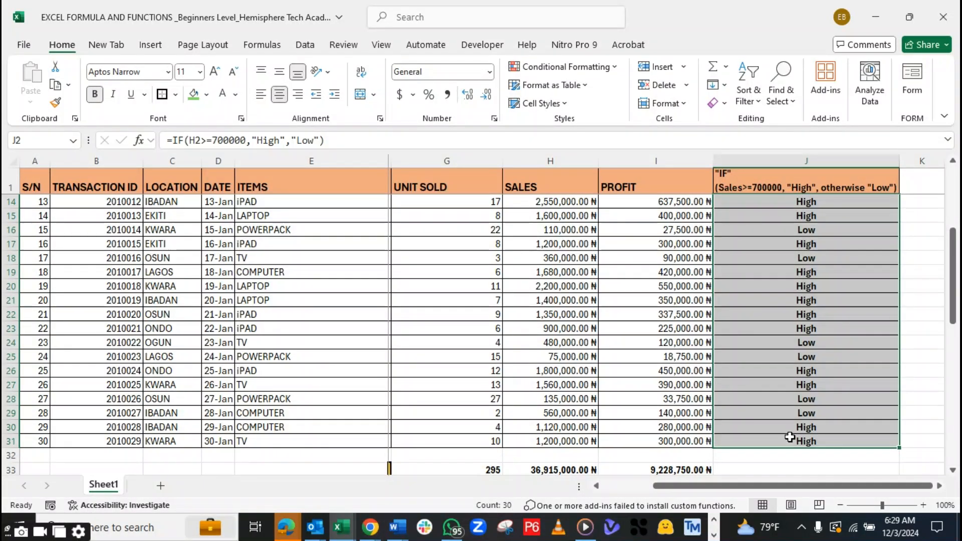
pyautogui.scroll(4, 732, 329)
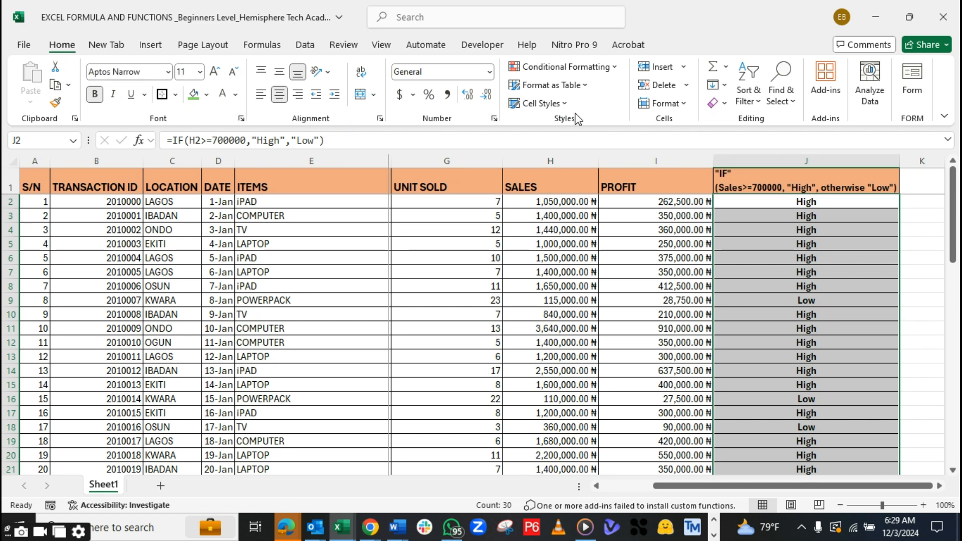
pyautogui.click(549, 70)
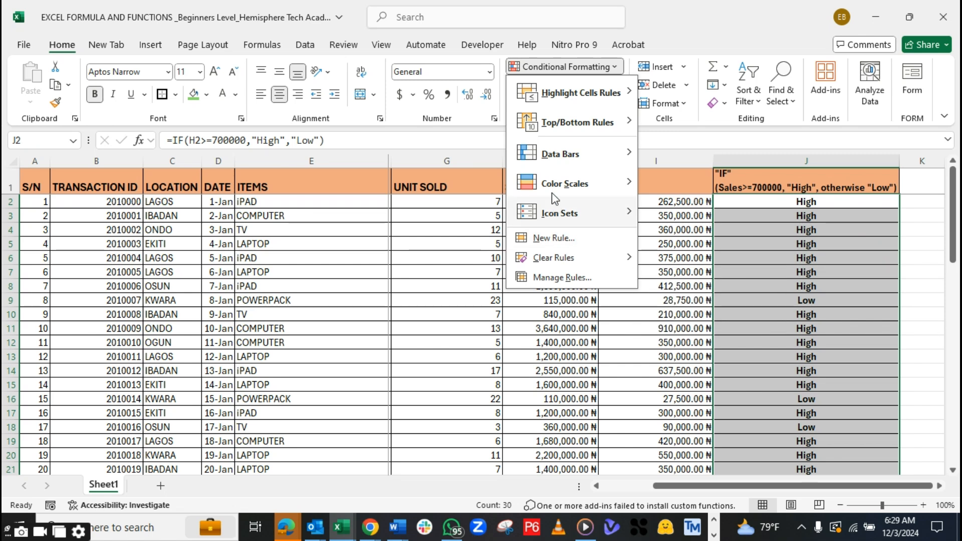
pyautogui.moveTo(552, 96)
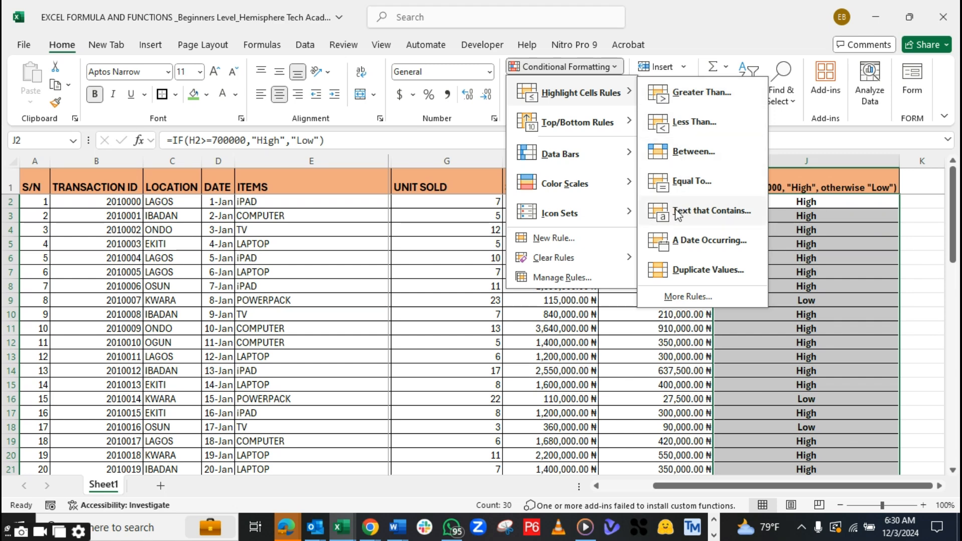
# Add a Text that Contains 'High' rule using Green Fill with Dark Green Text
pyautogui.click(696, 215)
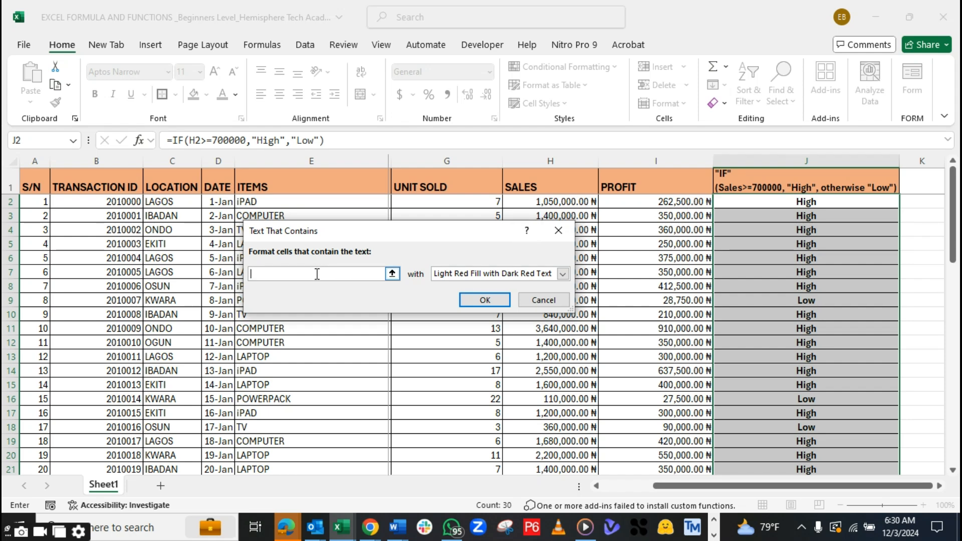
pyautogui.write('High')
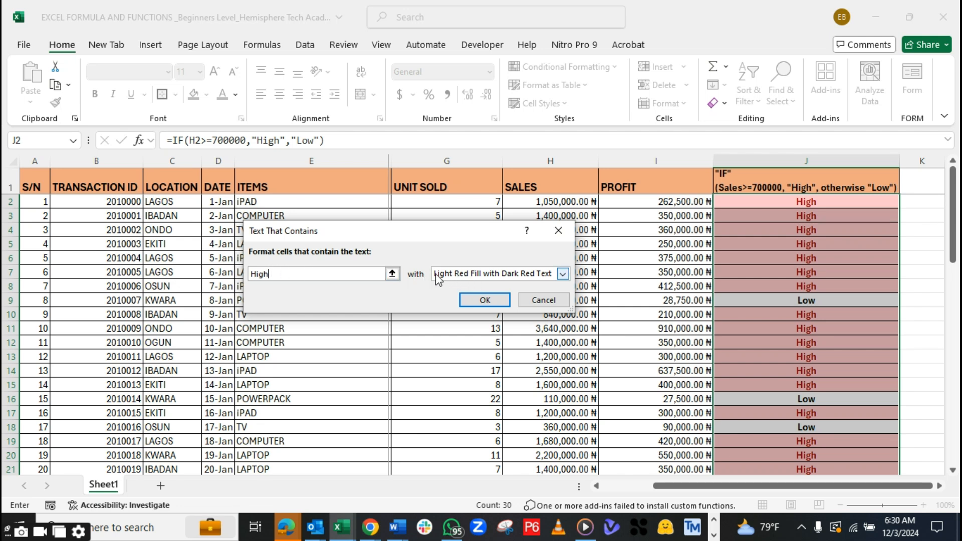
pyautogui.click(562, 275)
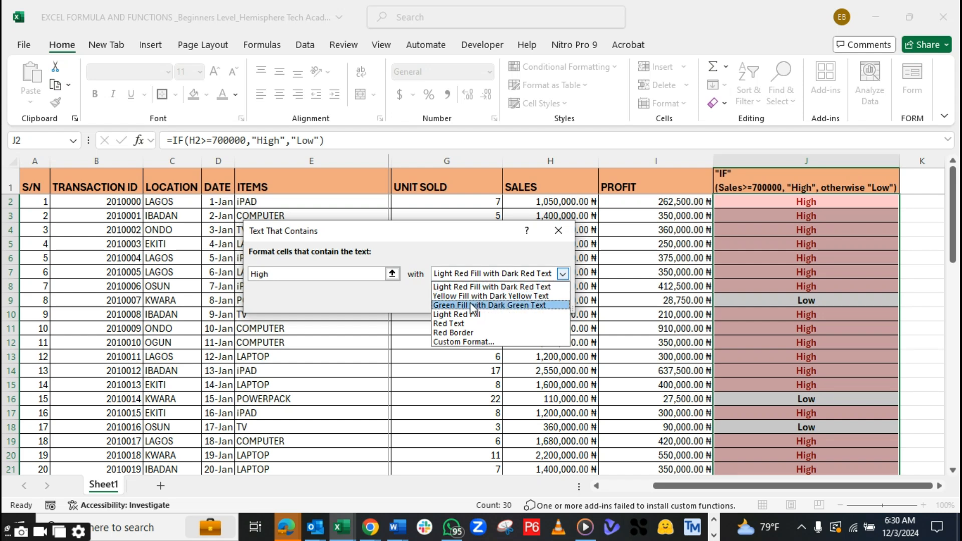
pyautogui.click(515, 306)
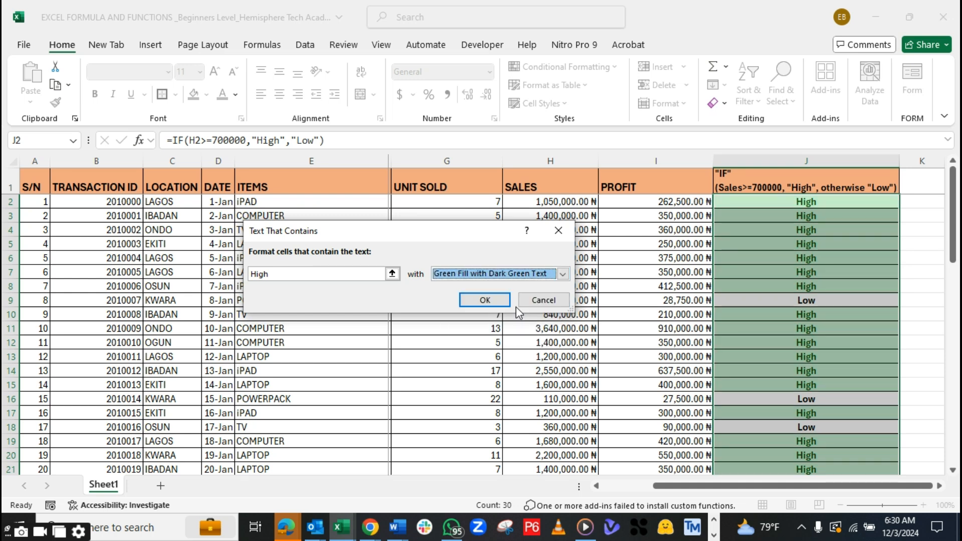
pyautogui.click(485, 301)
pyautogui.scroll(-1, 860, 233)
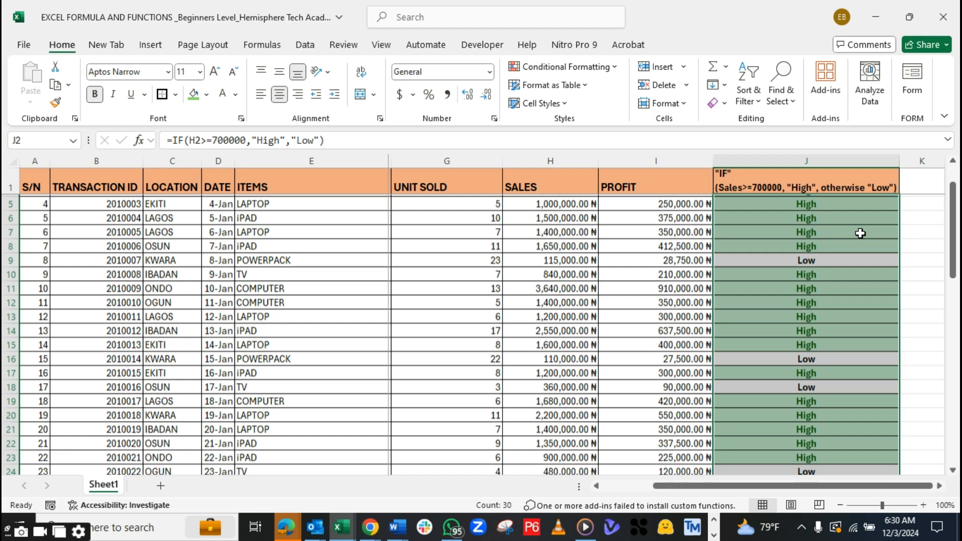
pyautogui.scroll(-5, 860, 233)
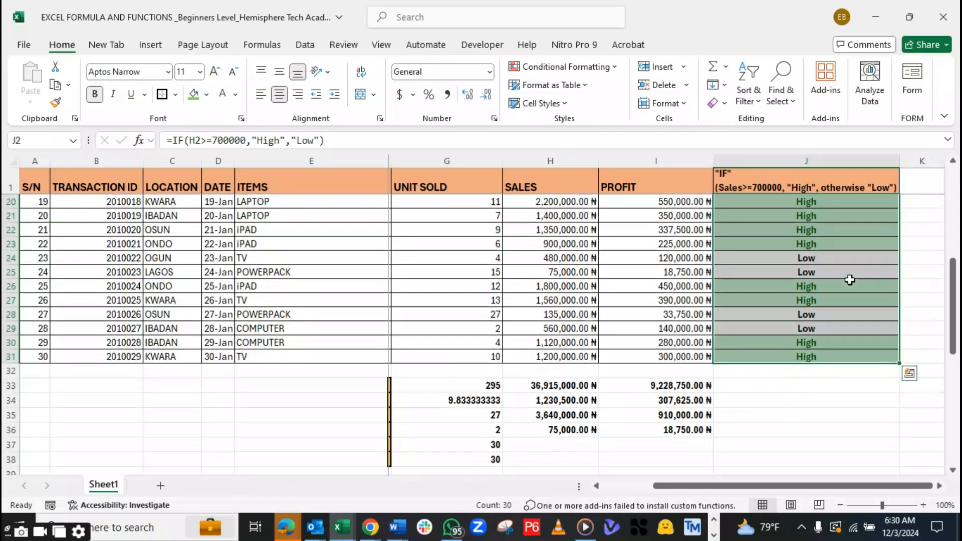
pyautogui.scroll(6, 850, 279)
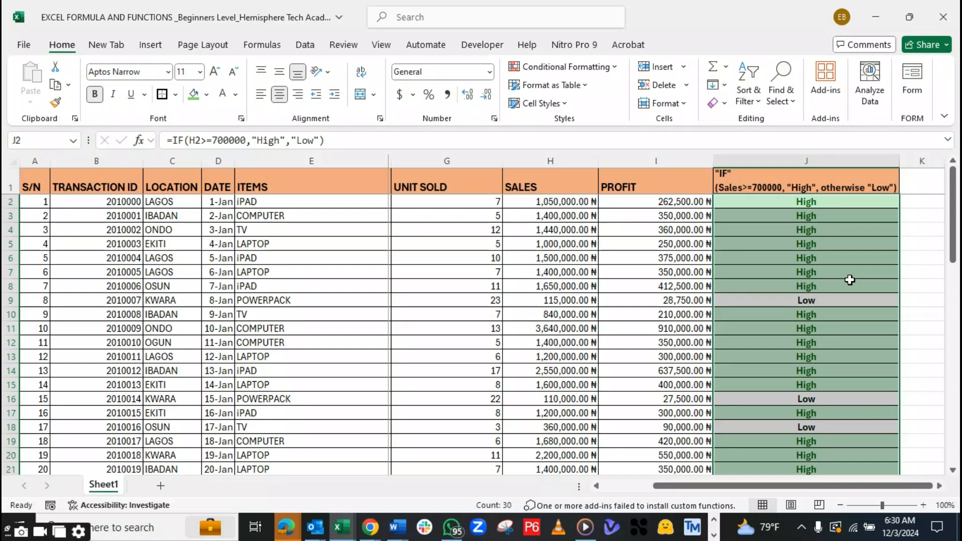
pyautogui.scroll(-1, 790, 299)
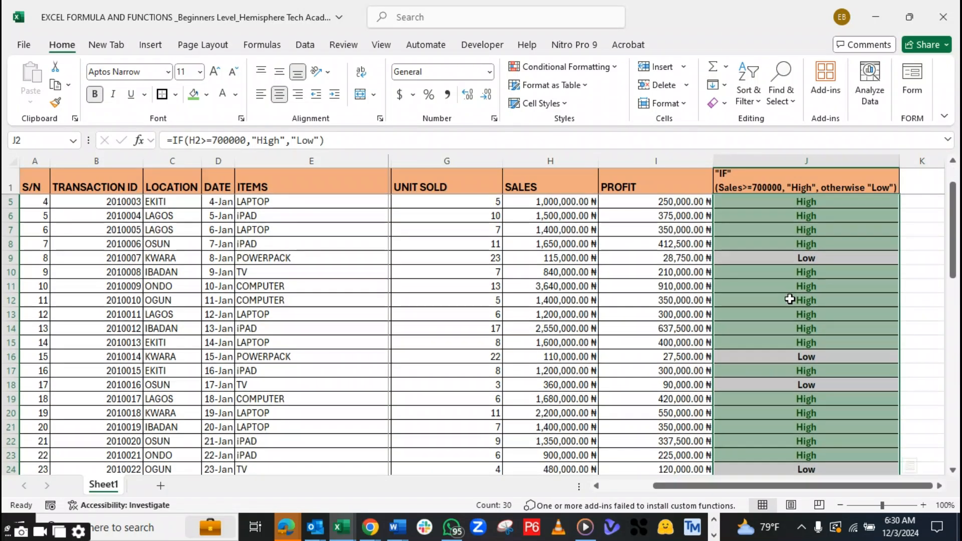
pyautogui.scroll(1, 790, 300)
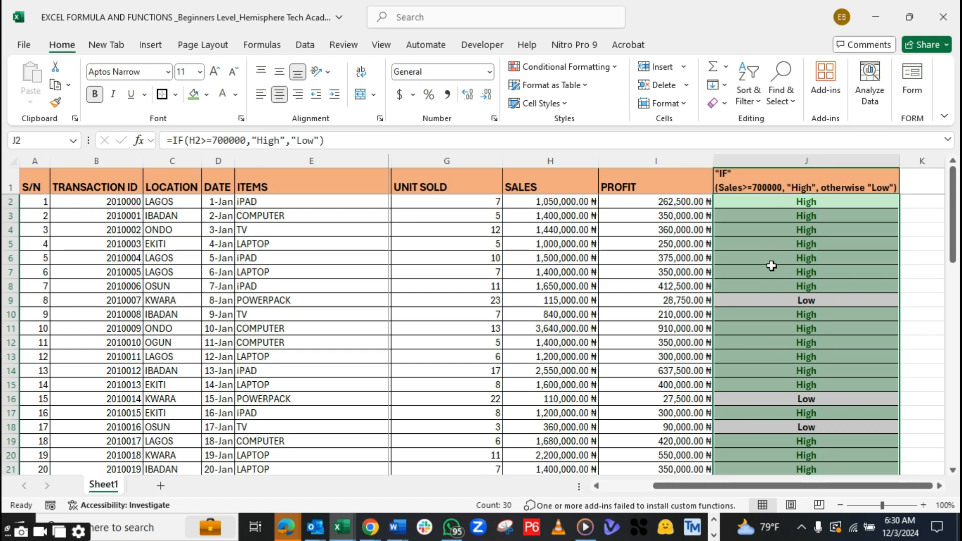
# Add a Text that Contains 'Low' rule using Light Red Fill with Dark Red Text
pyautogui.click(548, 69)
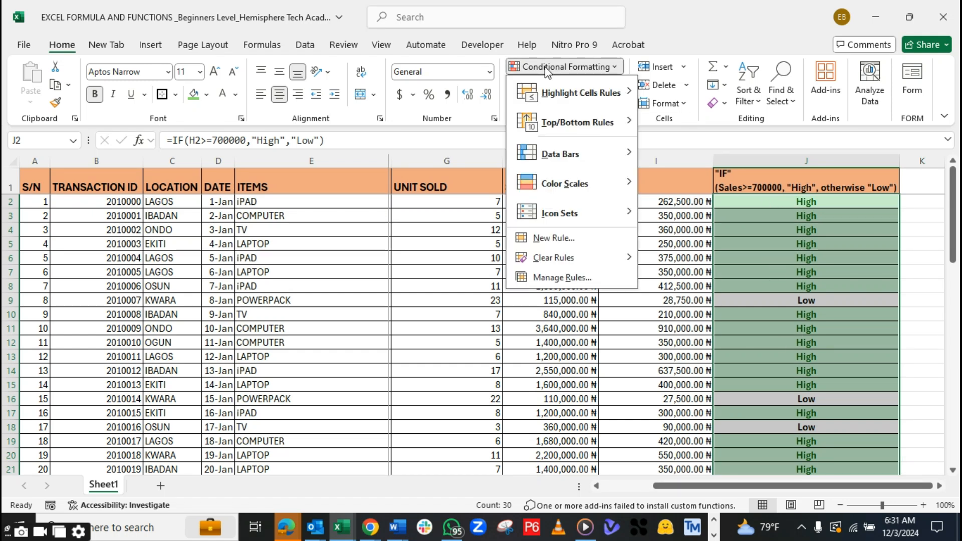
pyautogui.moveTo(554, 97)
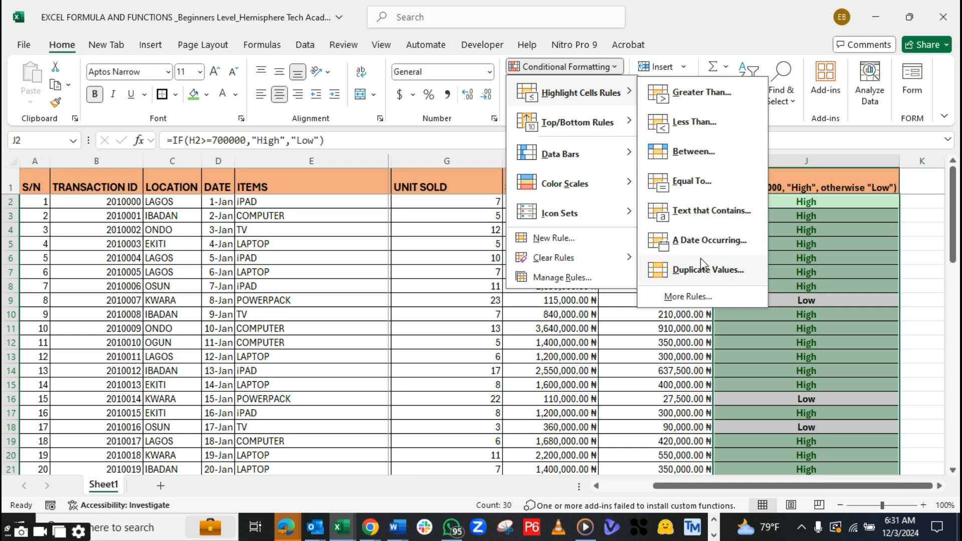
pyautogui.click(690, 217)
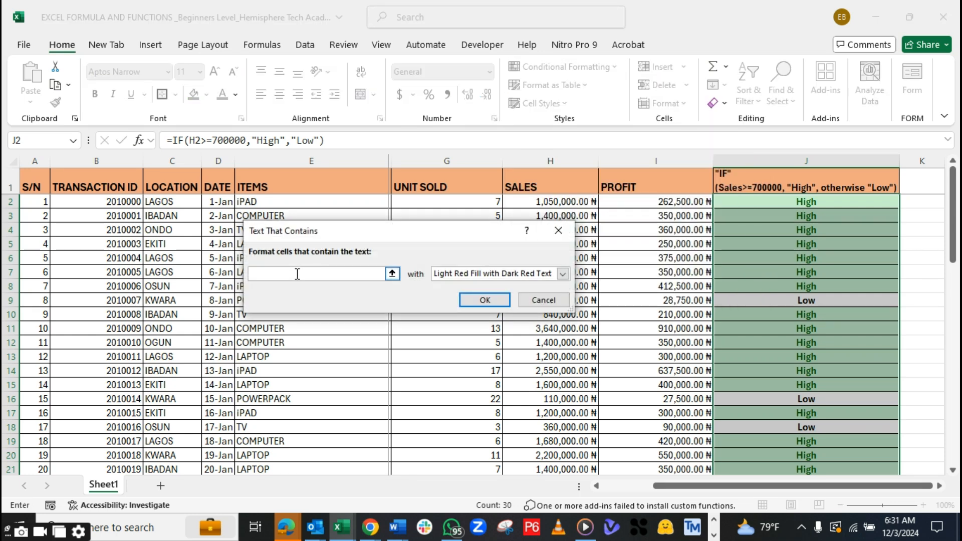
pyautogui.write('Low')
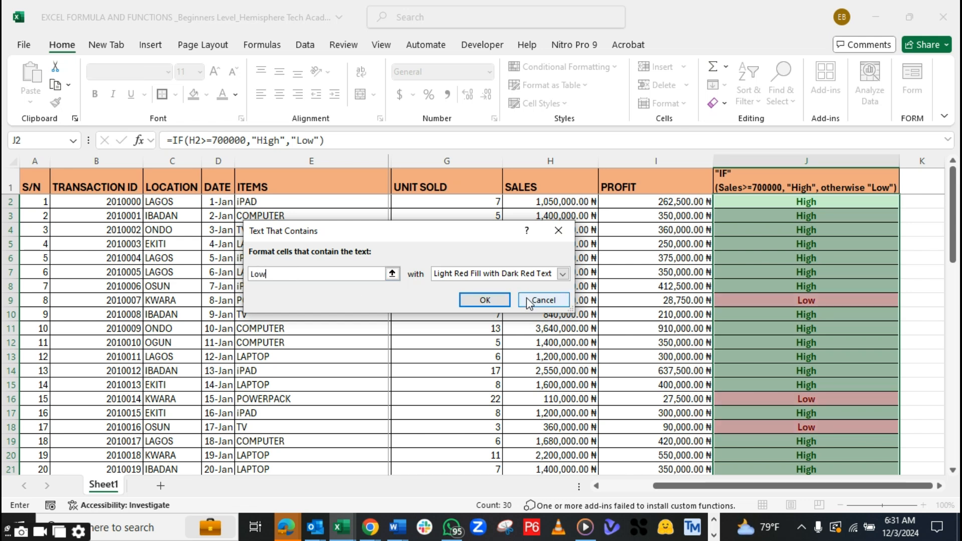
pyautogui.click(562, 275)
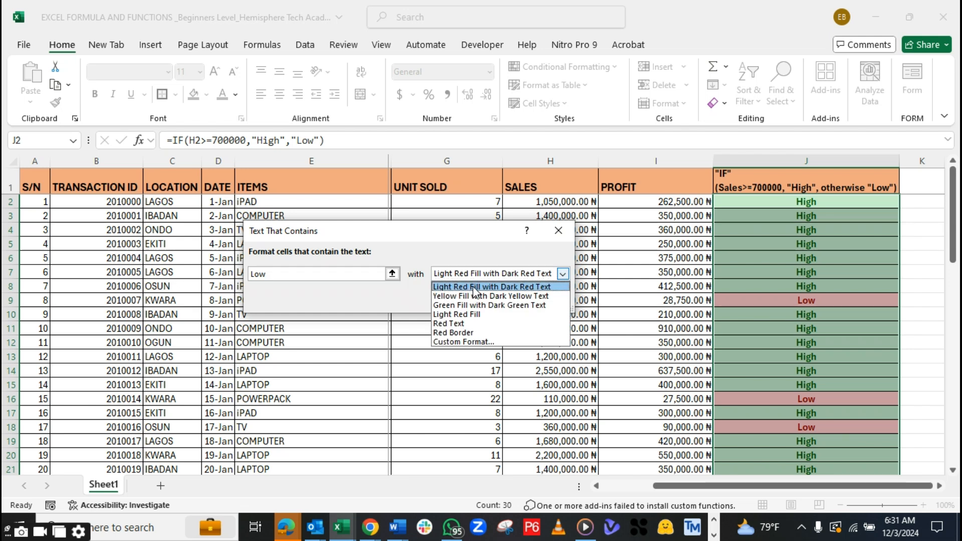
pyautogui.click(462, 315)
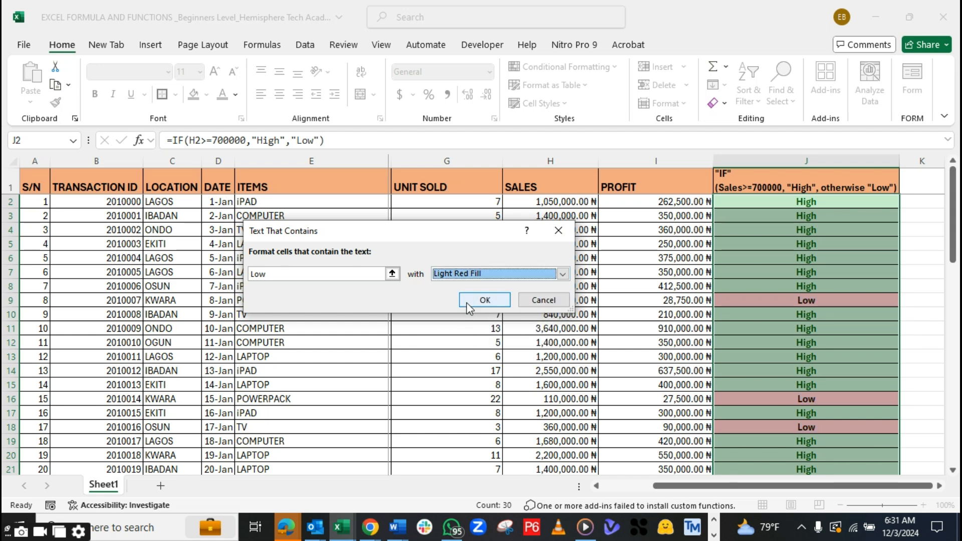
pyautogui.click(563, 273)
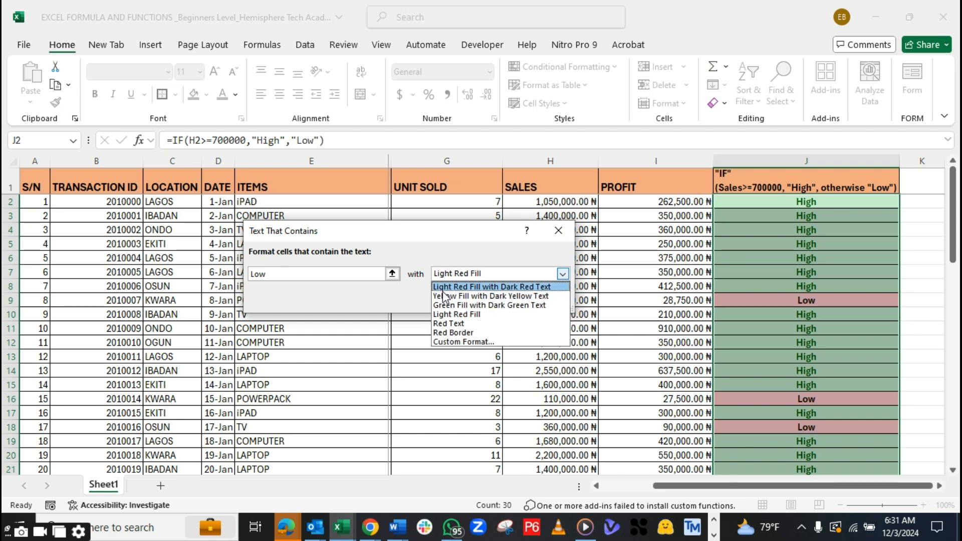
pyautogui.click(525, 287)
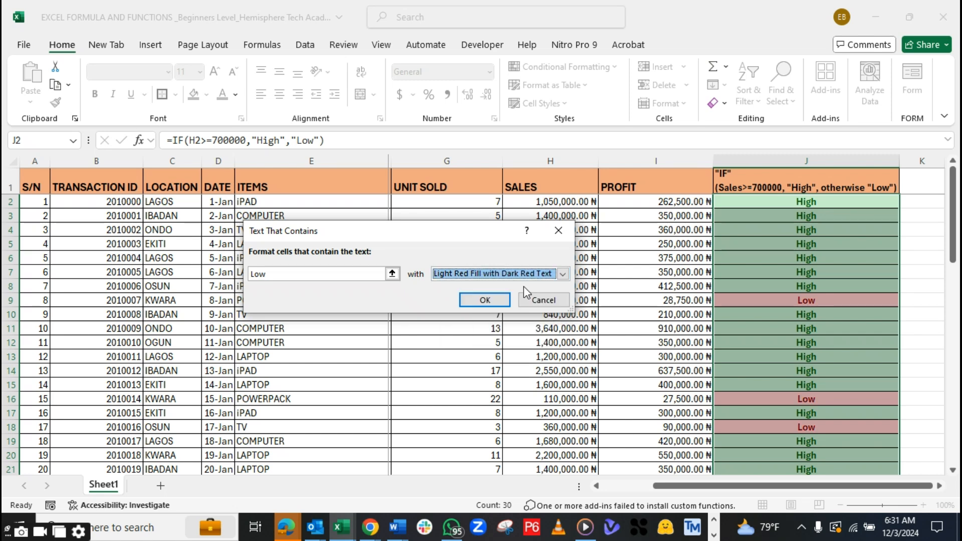
pyautogui.click(485, 299)
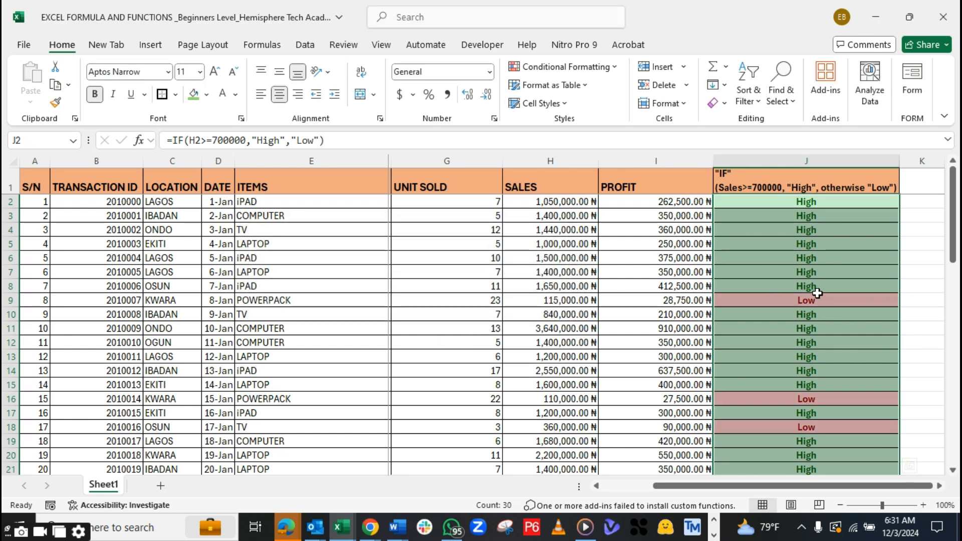
pyautogui.scroll(-1, 831, 291)
pyautogui.scroll(1, 831, 291)
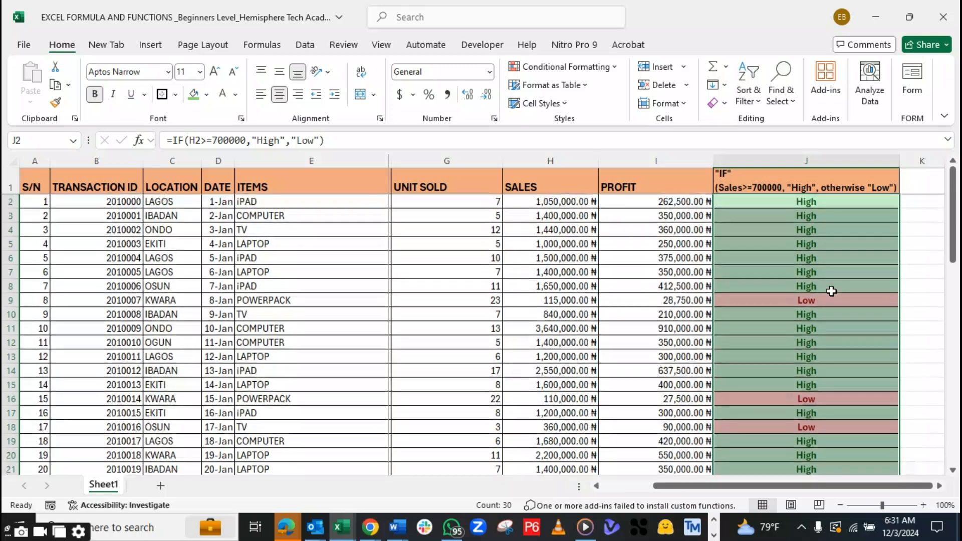
pyautogui.click(839, 286)
pyautogui.scroll(-7, 839, 286)
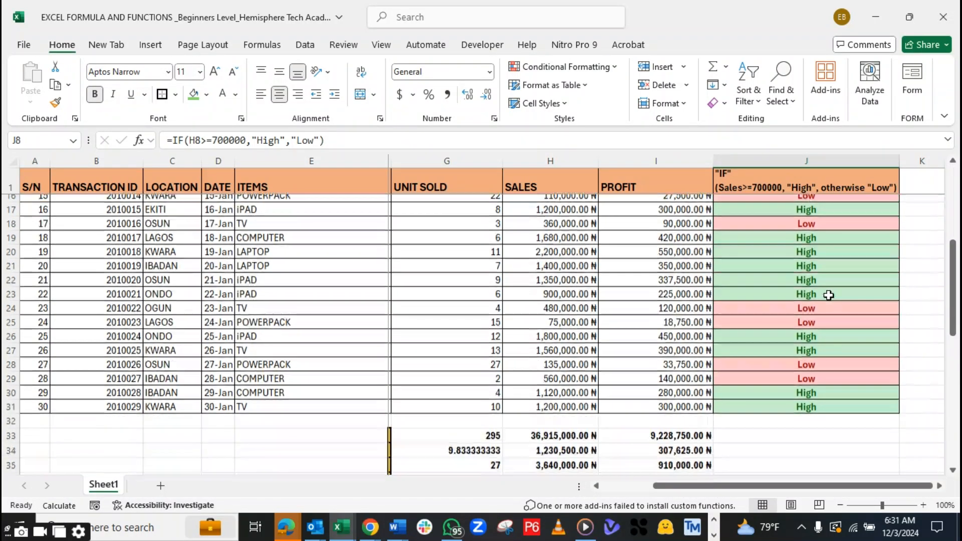
pyautogui.scroll(7, 826, 306)
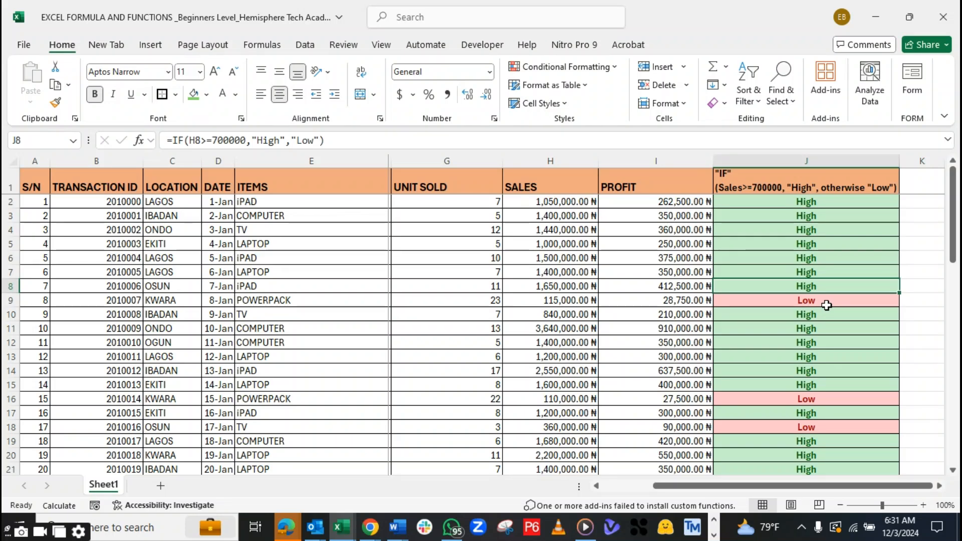
pyautogui.scroll(-7, 802, 246)
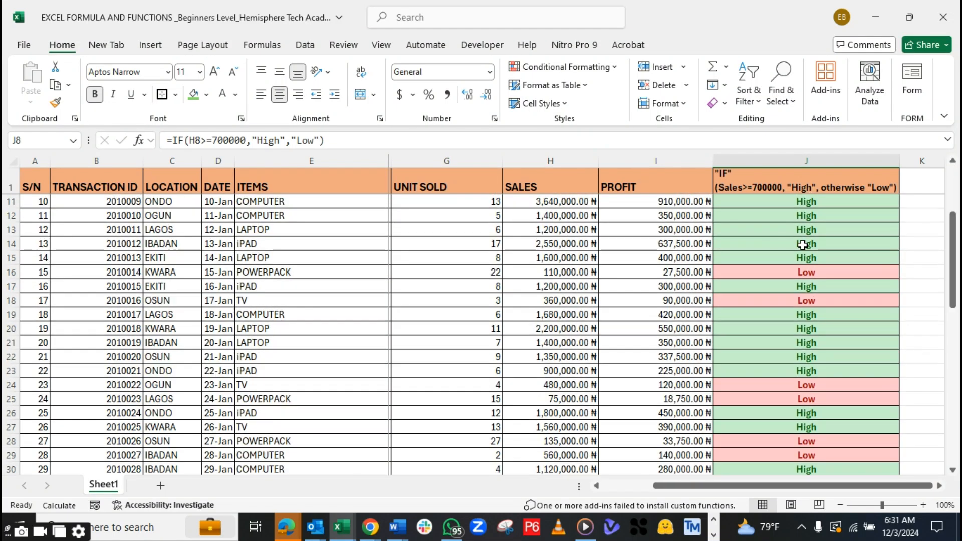
pyautogui.scroll(-1, 800, 247)
pyautogui.scroll(5, 800, 248)
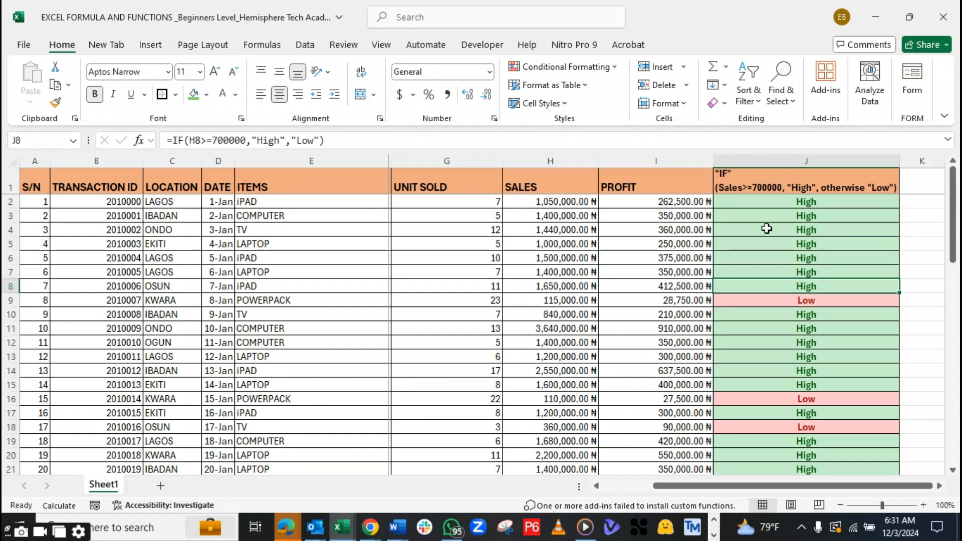
pyautogui.click(551, 200)
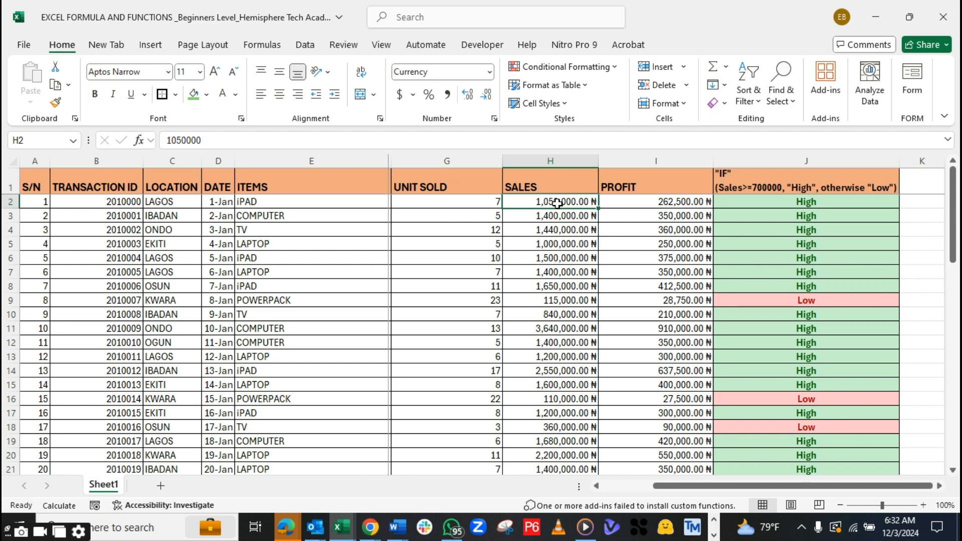
# Copy H2's sales value into K1 and widen column K to display it
pyautogui.hotkey('ctrl', 'c')
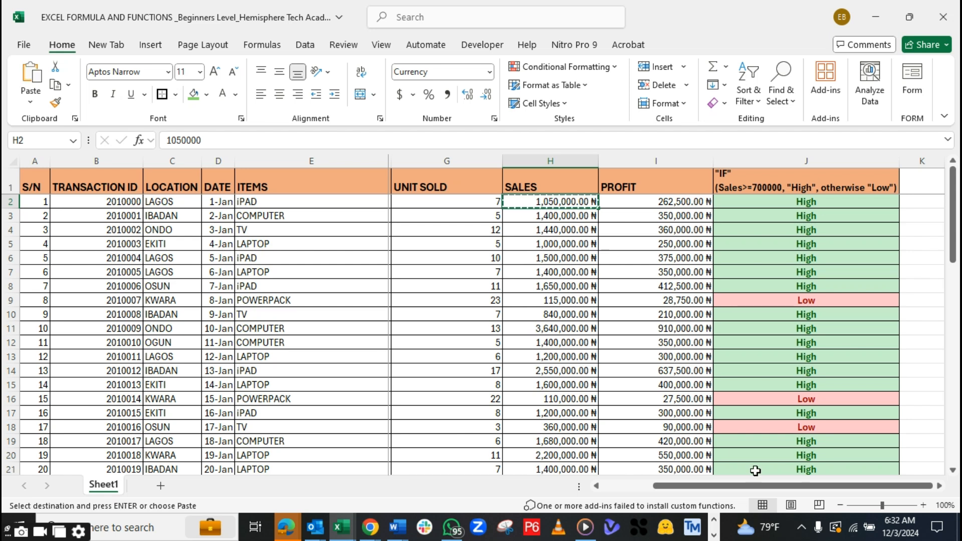
pyautogui.moveTo(796, 486); pyautogui.dragTo(794, 486)
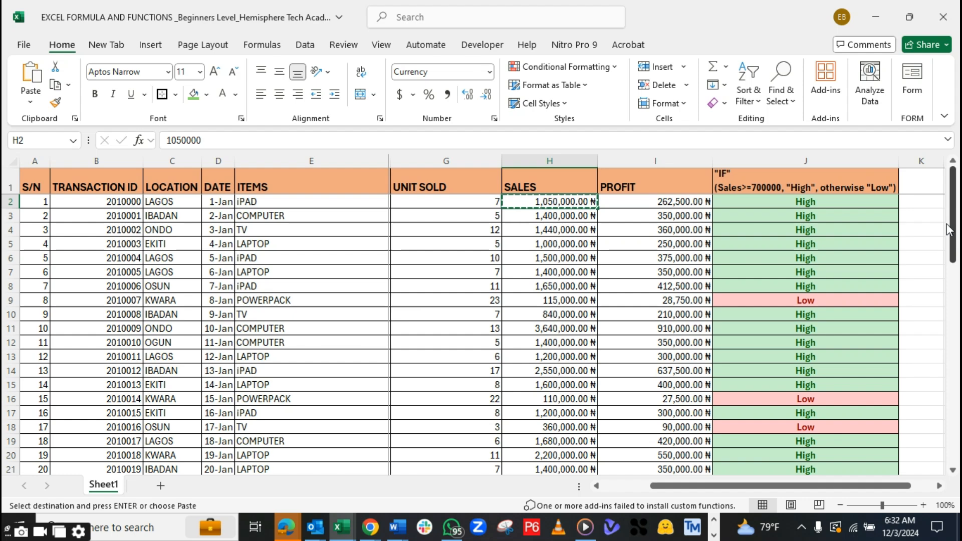
pyautogui.click(919, 188)
pyautogui.hotkey('ctrl', 'v')
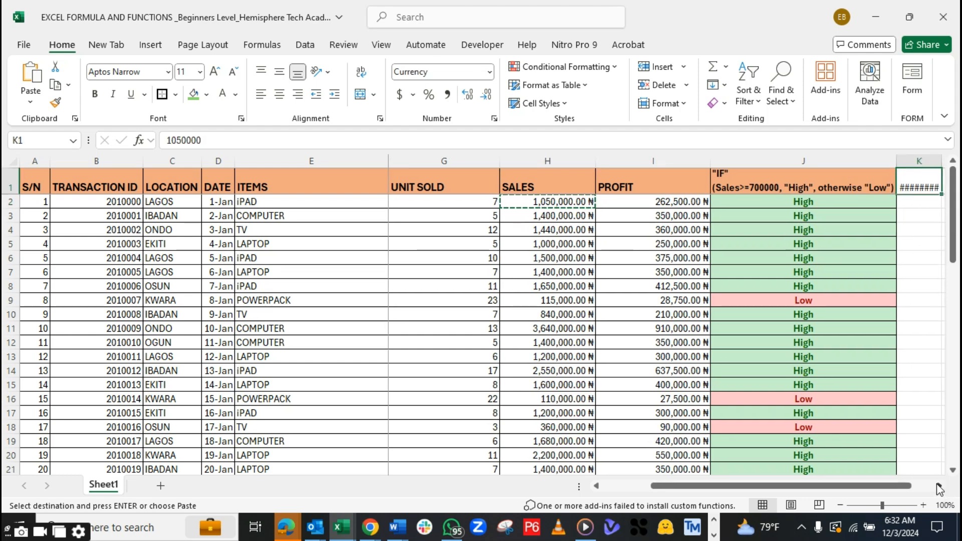
pyautogui.click(939, 485)
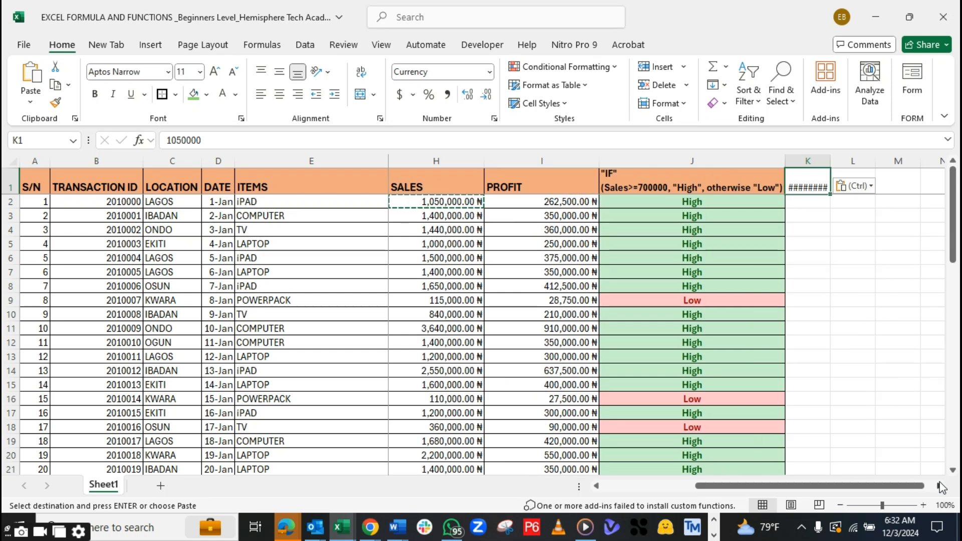
pyautogui.doubleClick(821, 214)
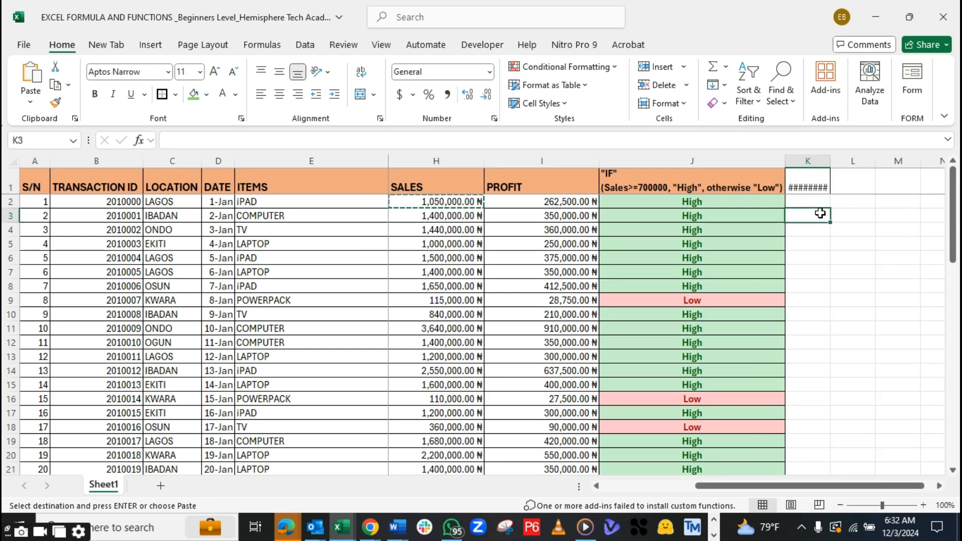
pyautogui.click(827, 159)
pyautogui.moveTo(830, 158); pyautogui.dragTo(849, 158)
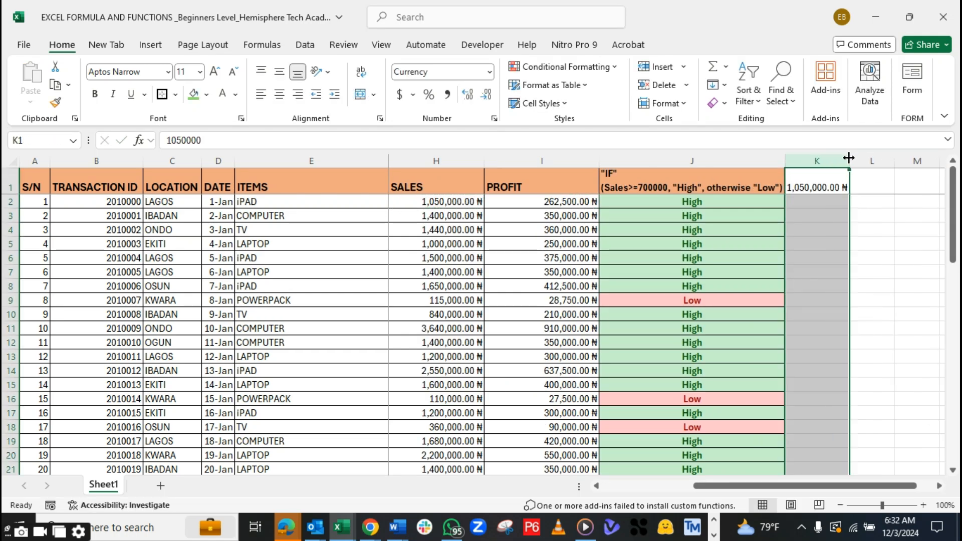
pyautogui.click(825, 228)
pyautogui.click(813, 189)
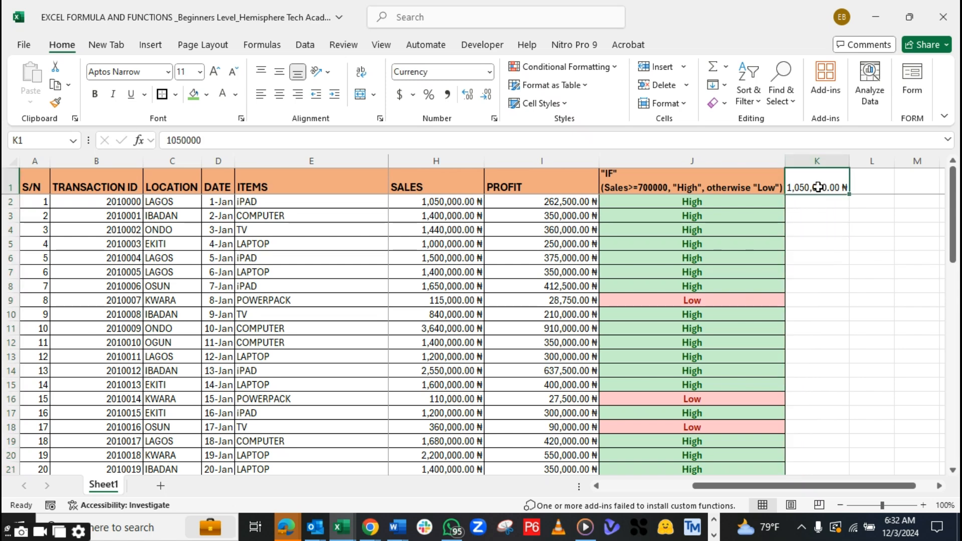
# Test J2 with a lower sales value in H2, then restore H2 to 1050000
pyautogui.click(443, 205)
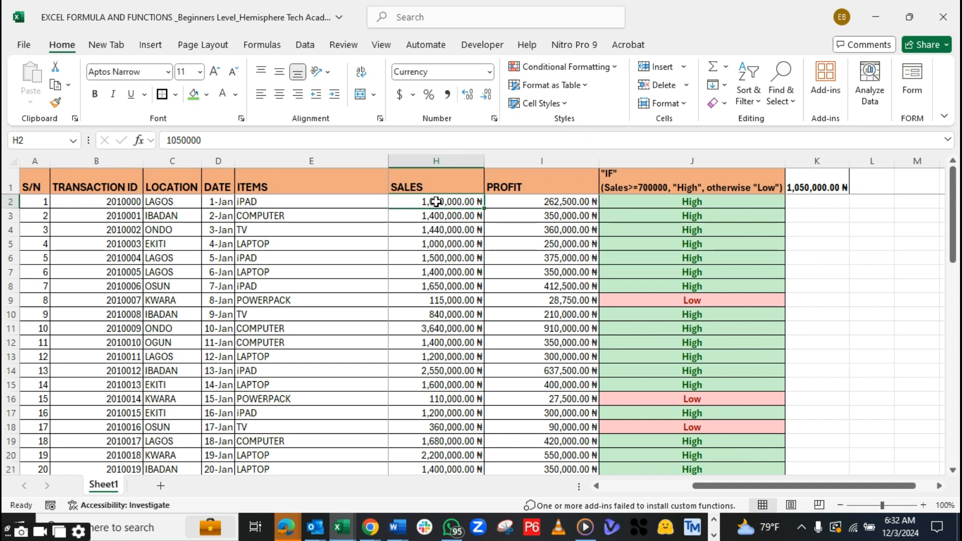
pyautogui.write('2')
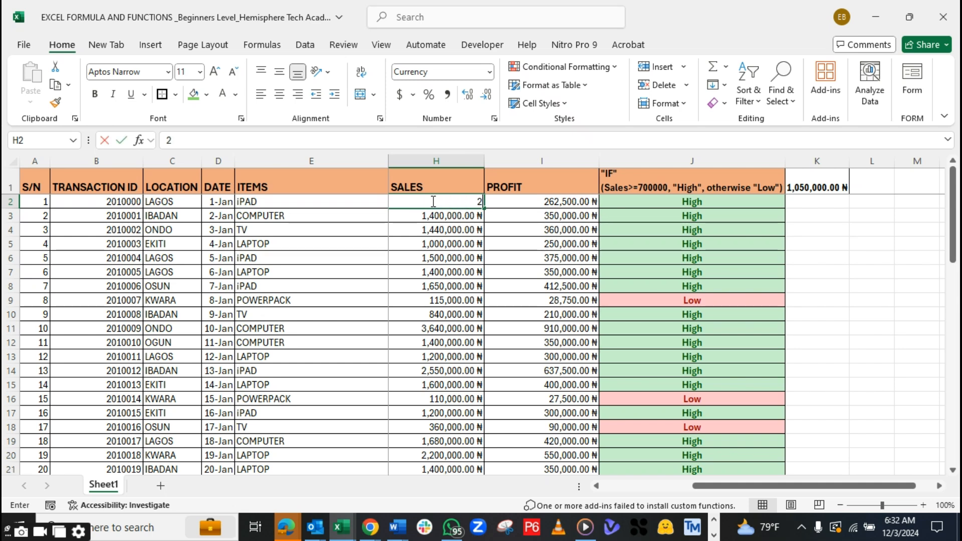
pyautogui.write('000')
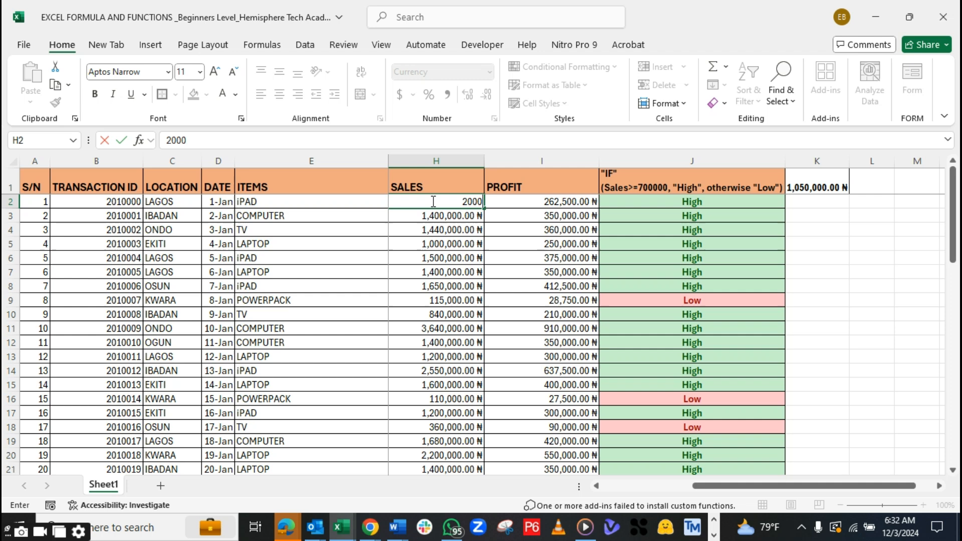
pyautogui.press('Tab')
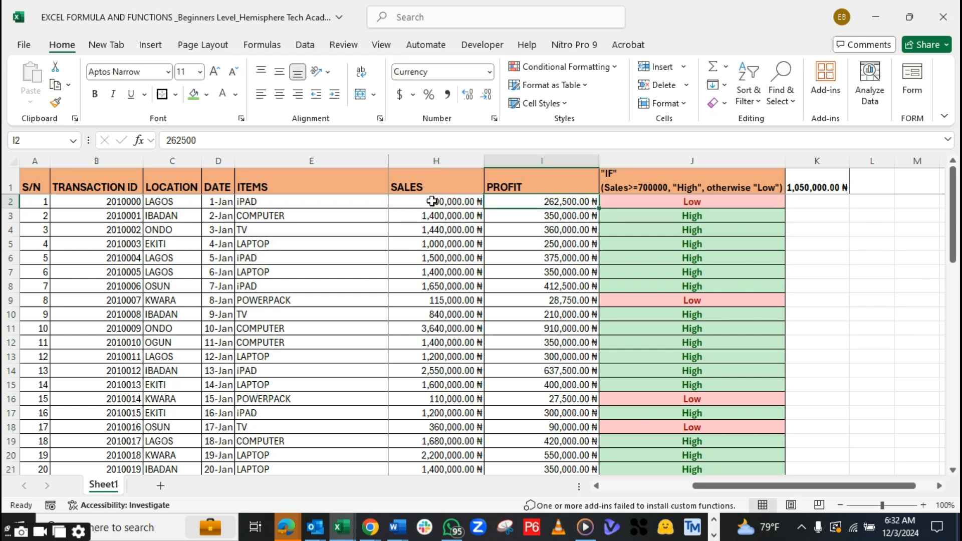
pyautogui.click(651, 203)
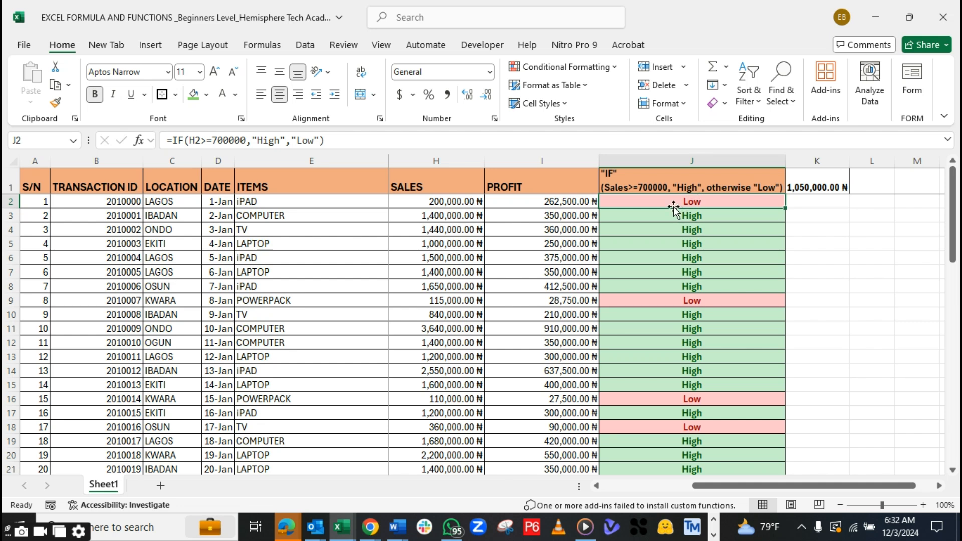
pyautogui.click(432, 201)
pyautogui.click(634, 201)
pyautogui.click(436, 202)
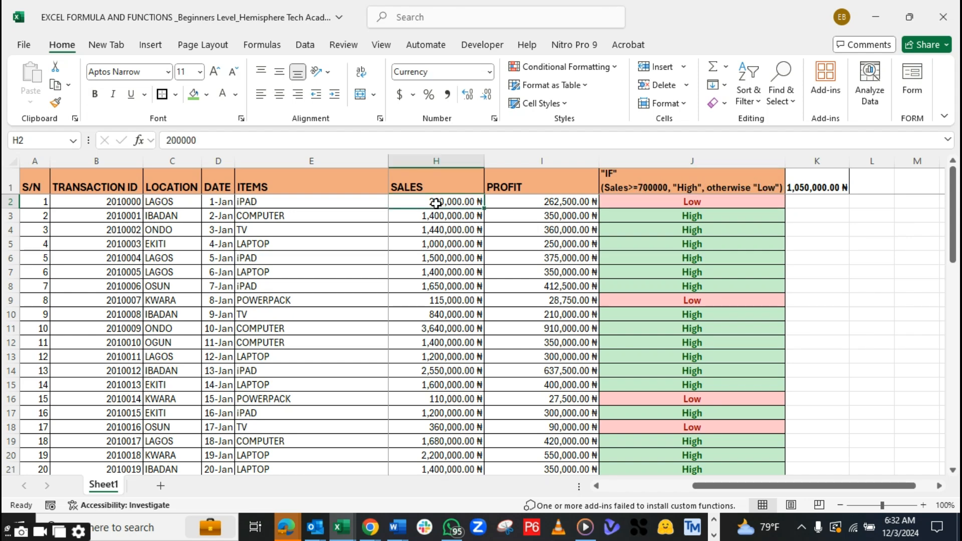
pyautogui.write('1')
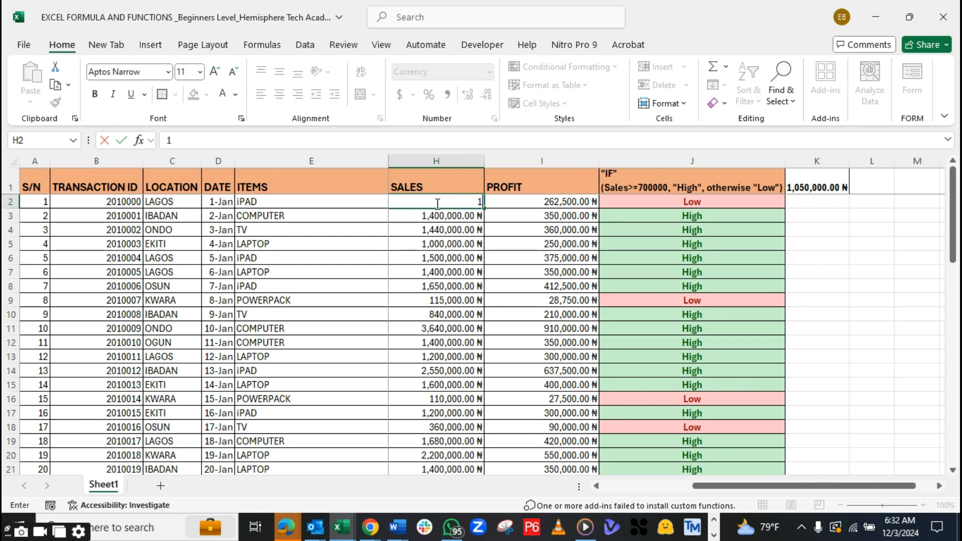
pyautogui.write('05000')
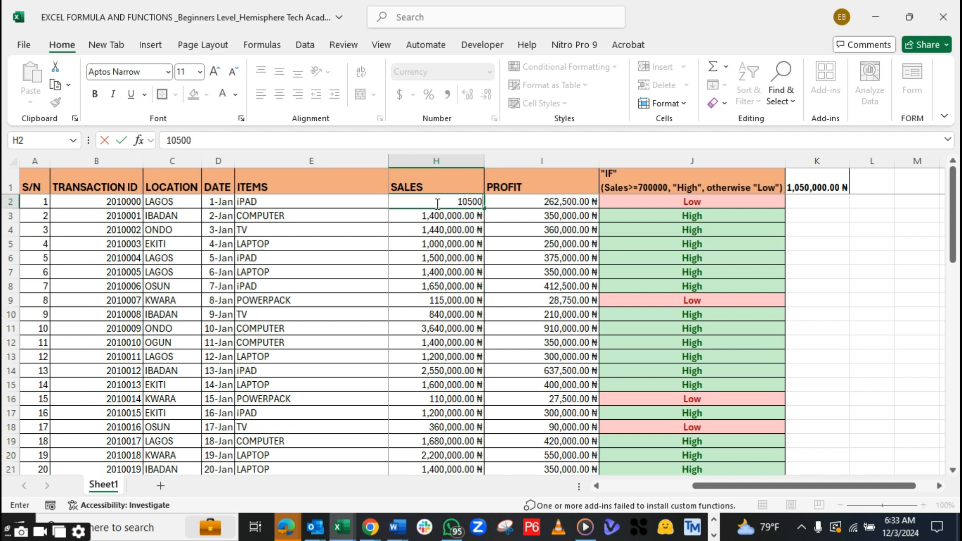
pyautogui.write('0')
pyautogui.press('Tab')
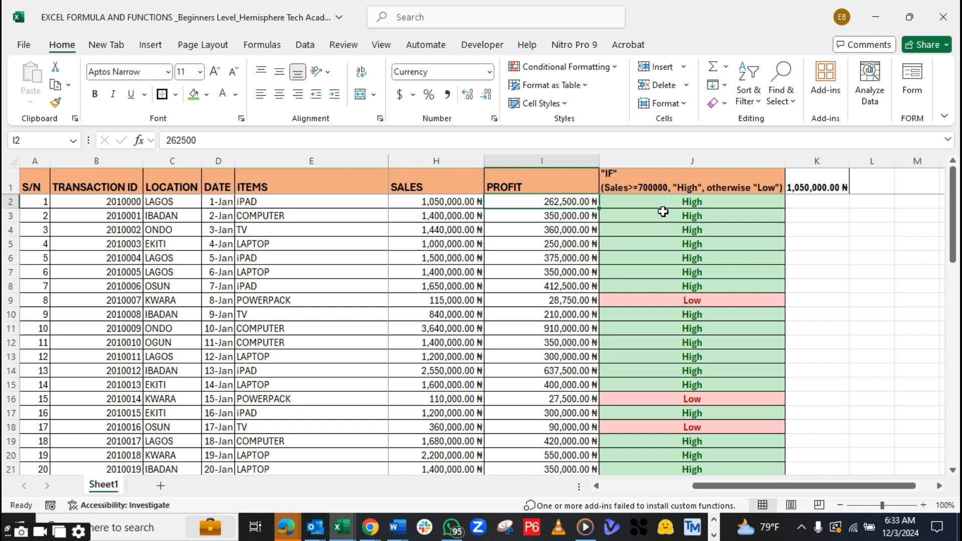
pyautogui.click(693, 205)
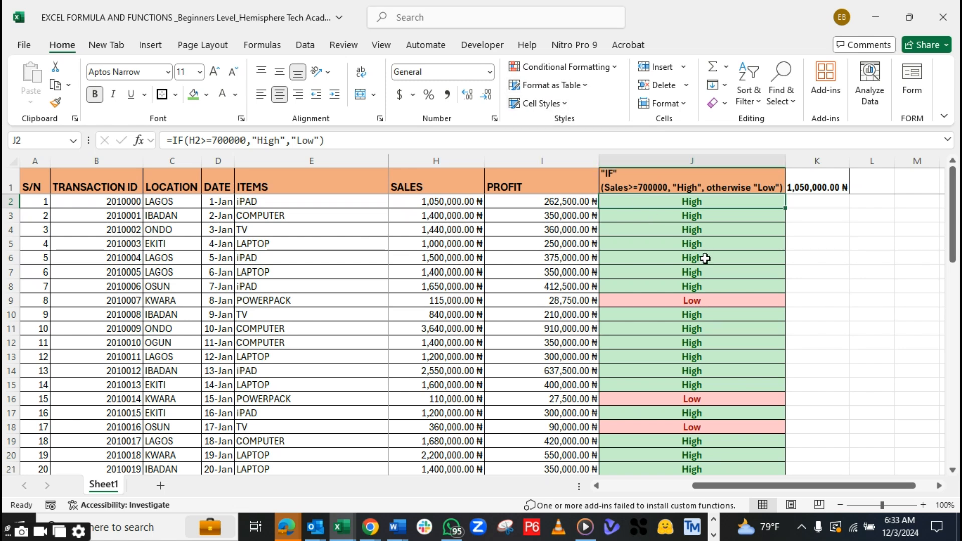
pyautogui.scroll(-11, 705, 261)
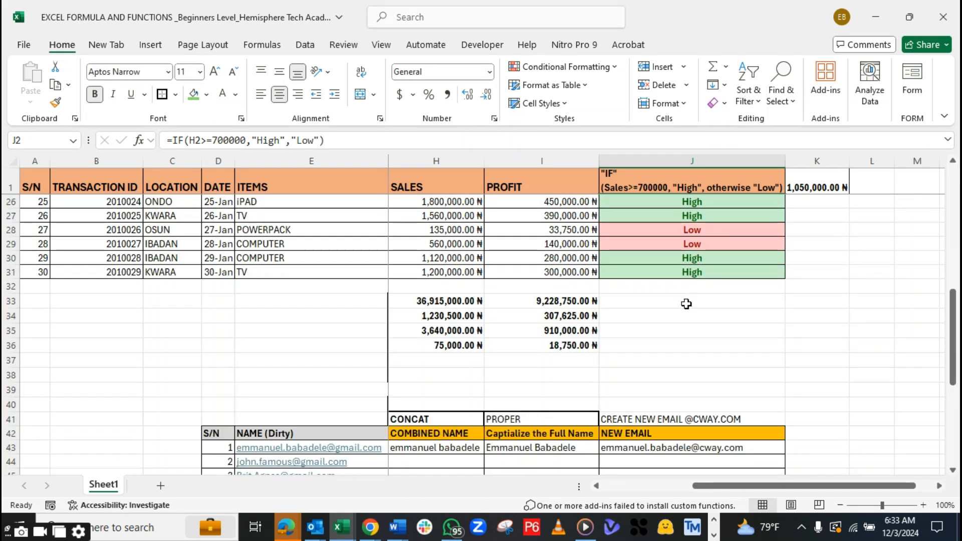
pyautogui.scroll(8, 684, 304)
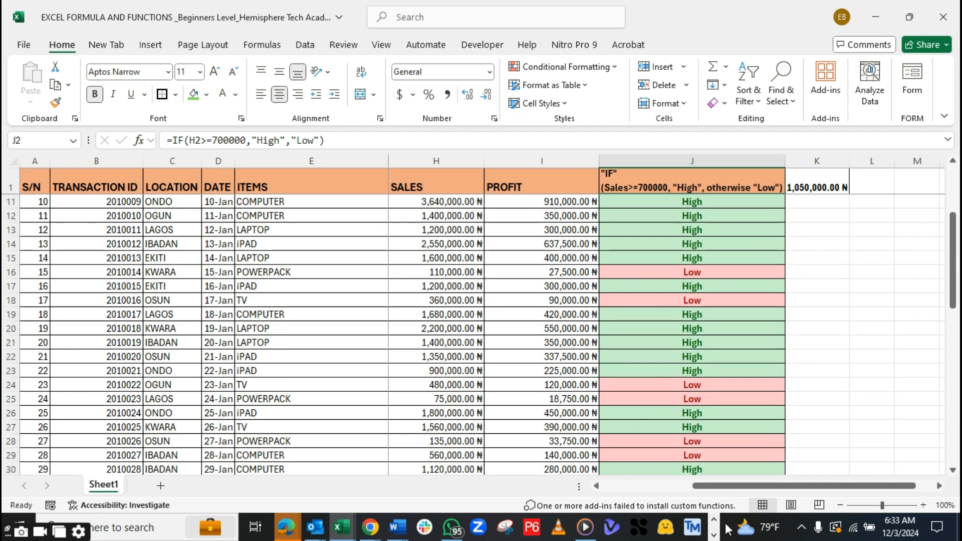
pyautogui.click(713, 535)
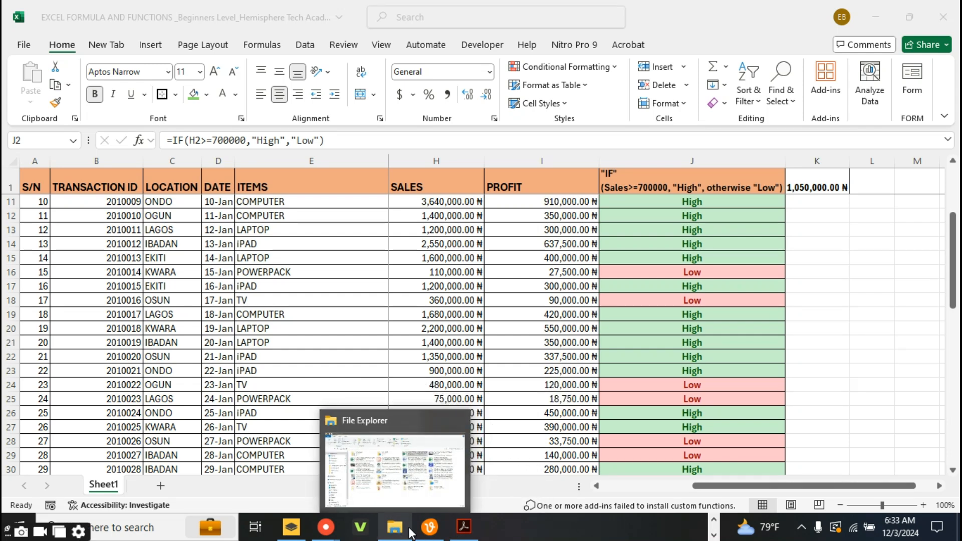
# Switch to the formula notes PDF in Acrobat and scroll through it
pyautogui.click(462, 529)
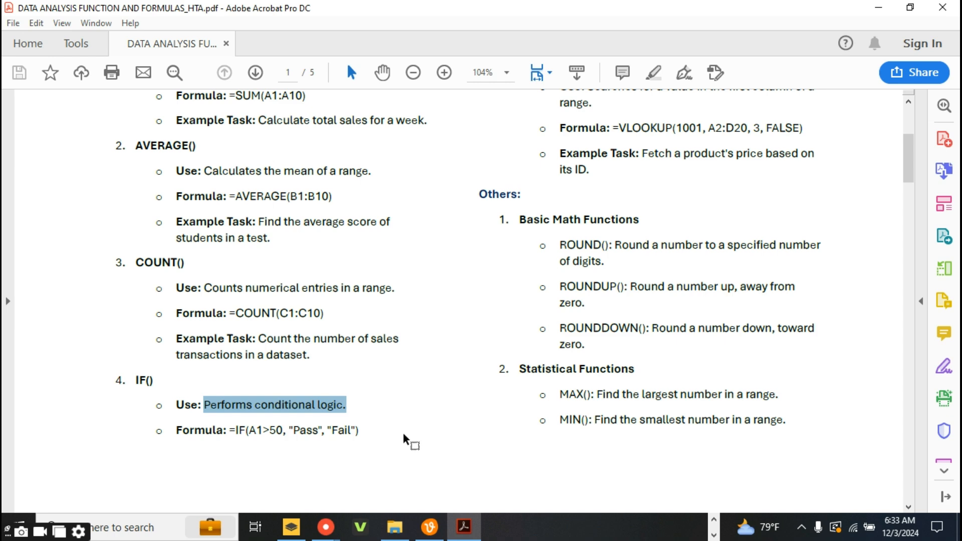
pyautogui.scroll(2, 579, 359)
pyautogui.scroll(2, 576, 371)
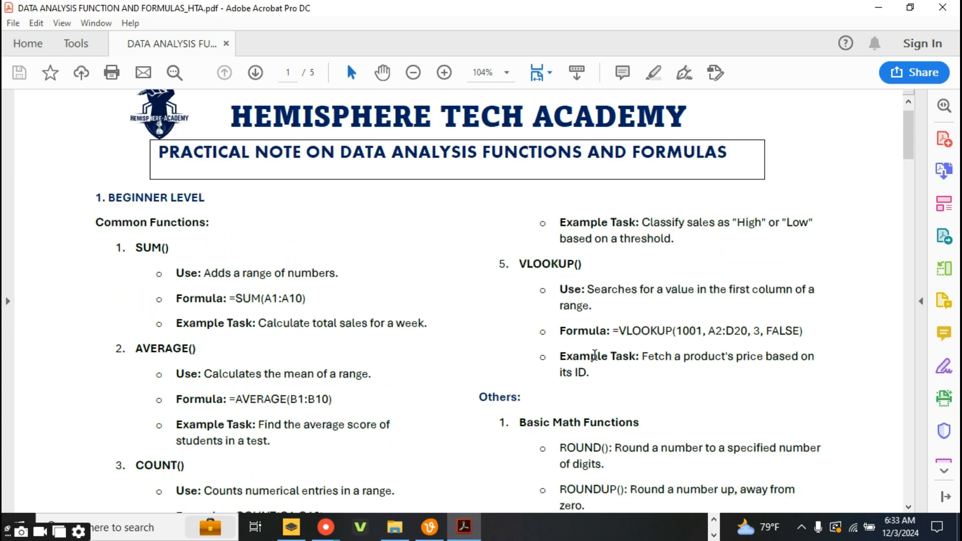
pyautogui.scroll(-4, 595, 353)
pyautogui.scroll(3, 595, 354)
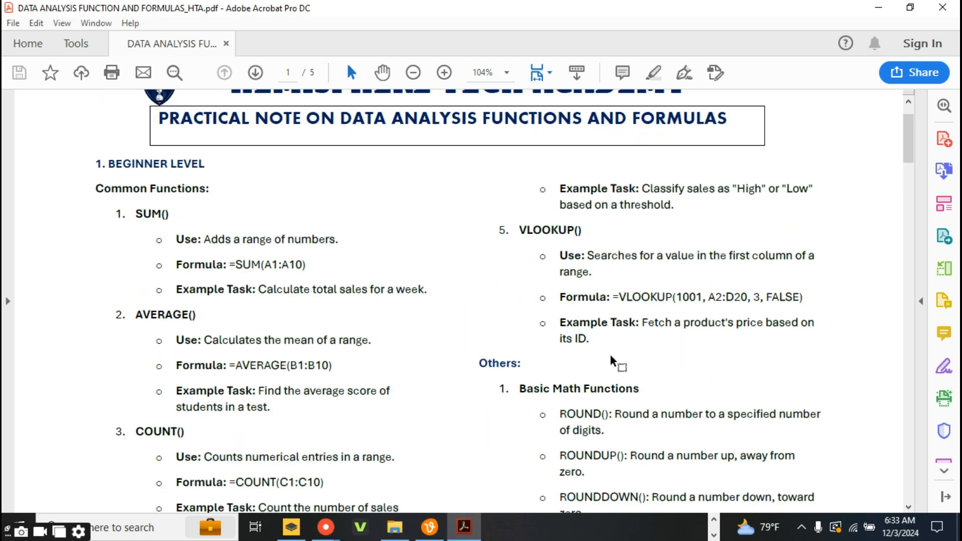
pyautogui.scroll(-8, 609, 360)
pyautogui.scroll(-4, 593, 373)
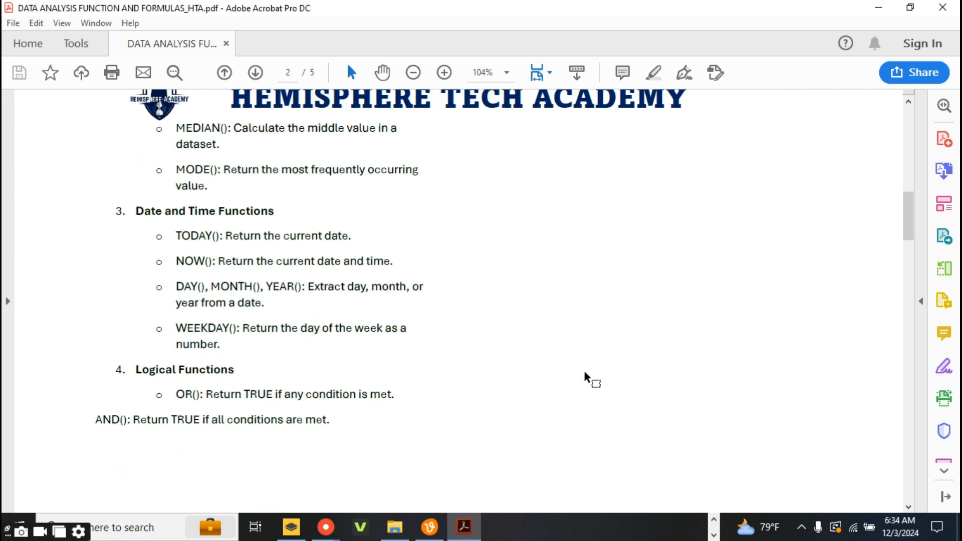
pyautogui.scroll(9, 587, 376)
pyautogui.scroll(4, 584, 371)
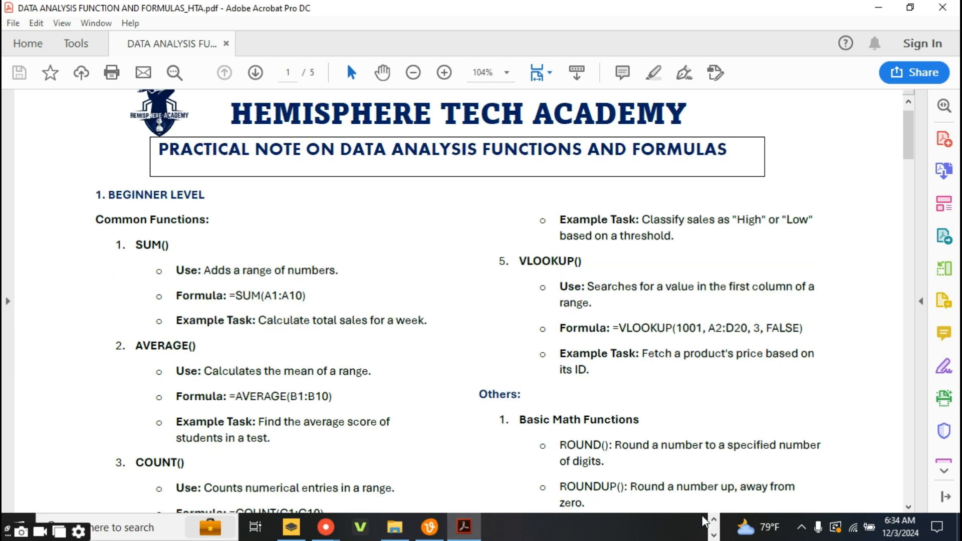
# Return to the EXCEL FORMULA AND FUNCTIONS workbook in Excel
pyautogui.click(714, 519)
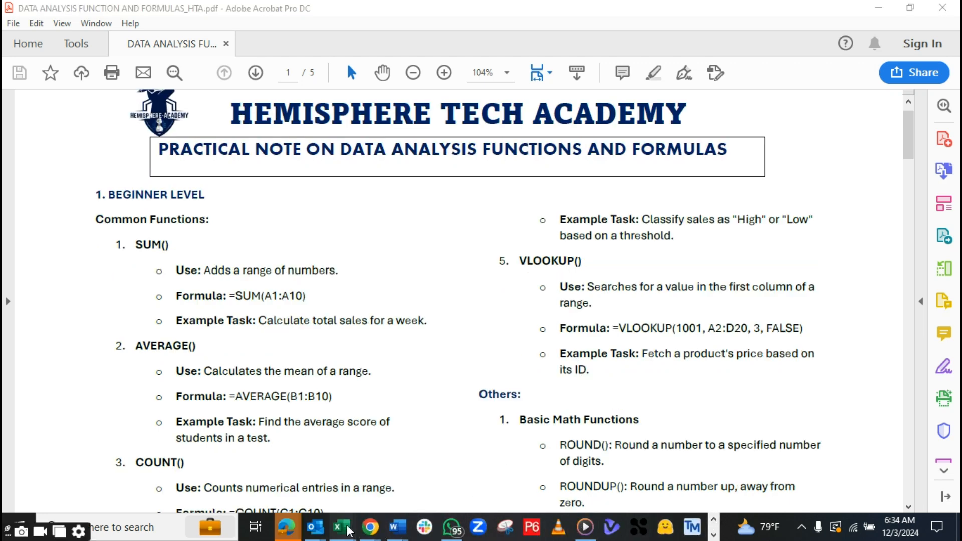
pyautogui.moveTo(347, 531)
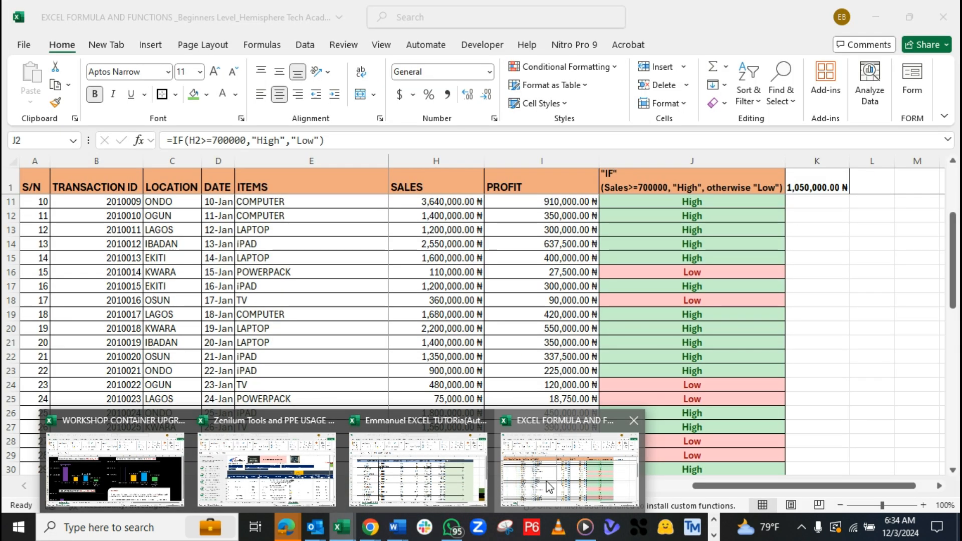
pyautogui.click(571, 461)
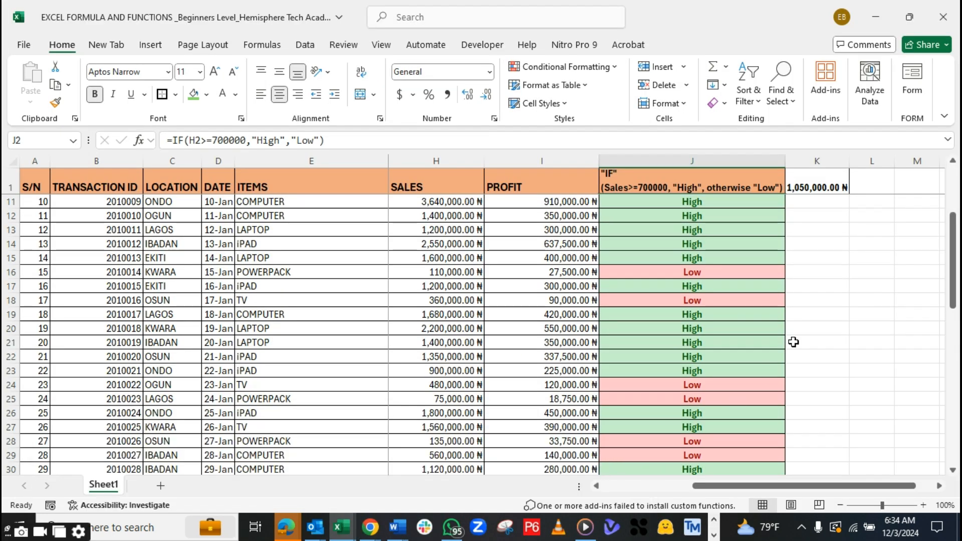
pyautogui.scroll(-5, 793, 342)
# Enter the label VLOOKUP in cell B33 below the sales table
pyautogui.scroll(2, 792, 333)
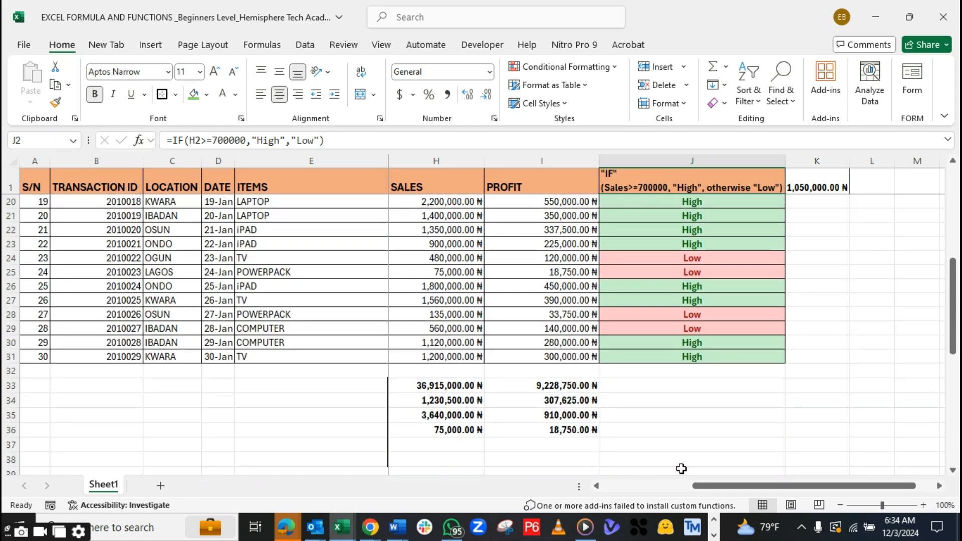
pyautogui.moveTo(696, 485); pyautogui.dragTo(446, 479)
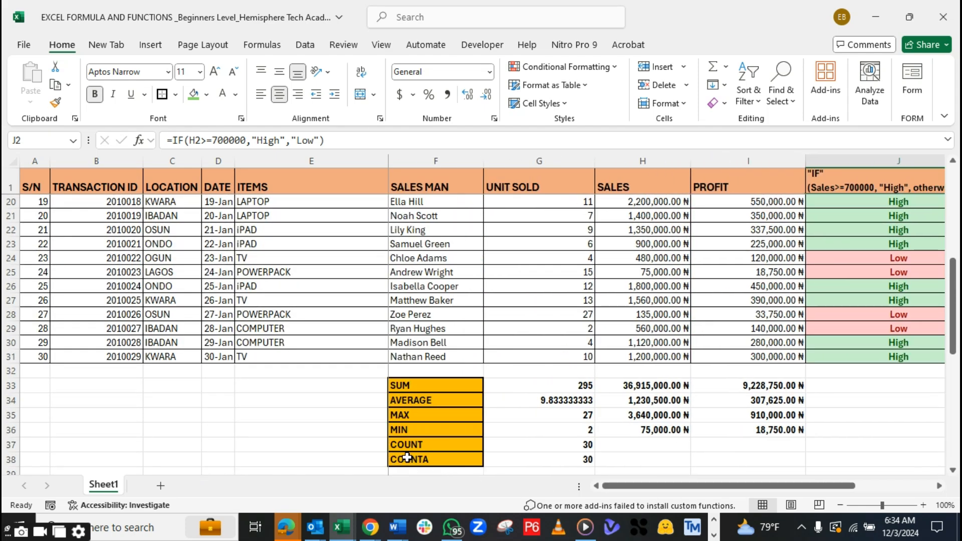
pyautogui.click(114, 384)
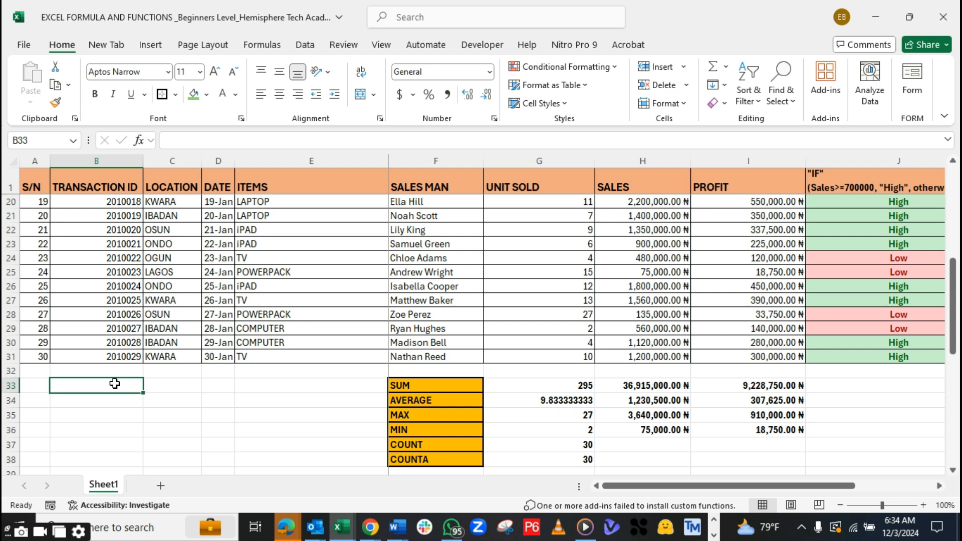
pyautogui.write('VL')
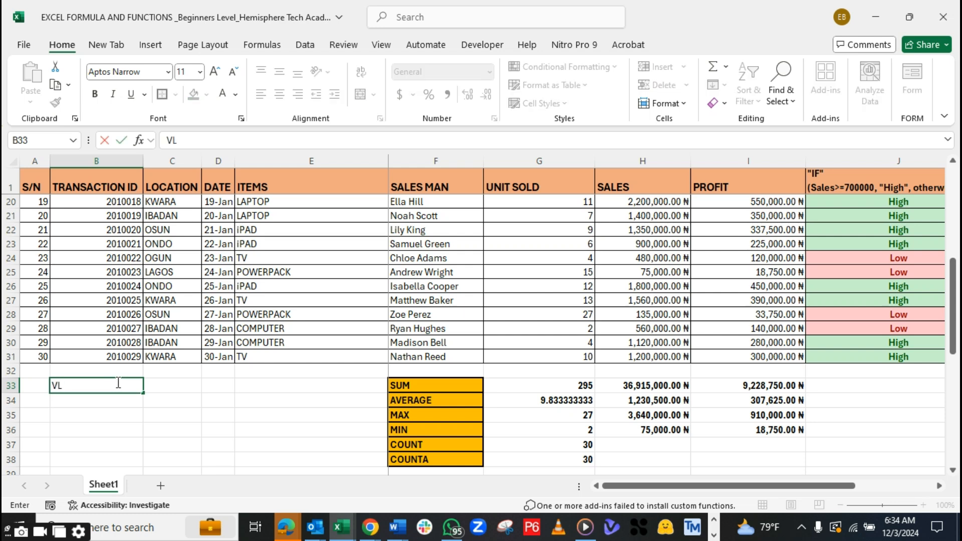
pyautogui.write('OOK')
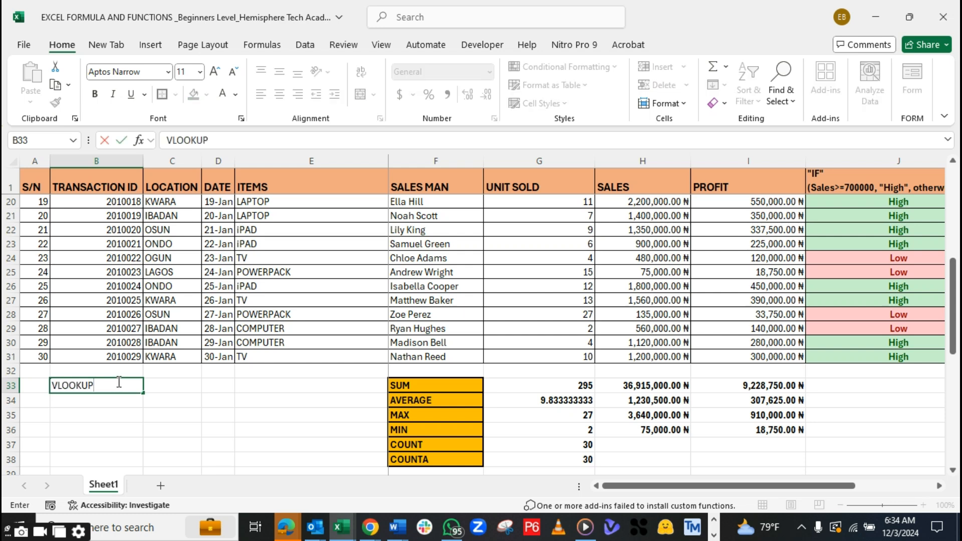
pyautogui.write('UP')
pyautogui.click(151, 416)
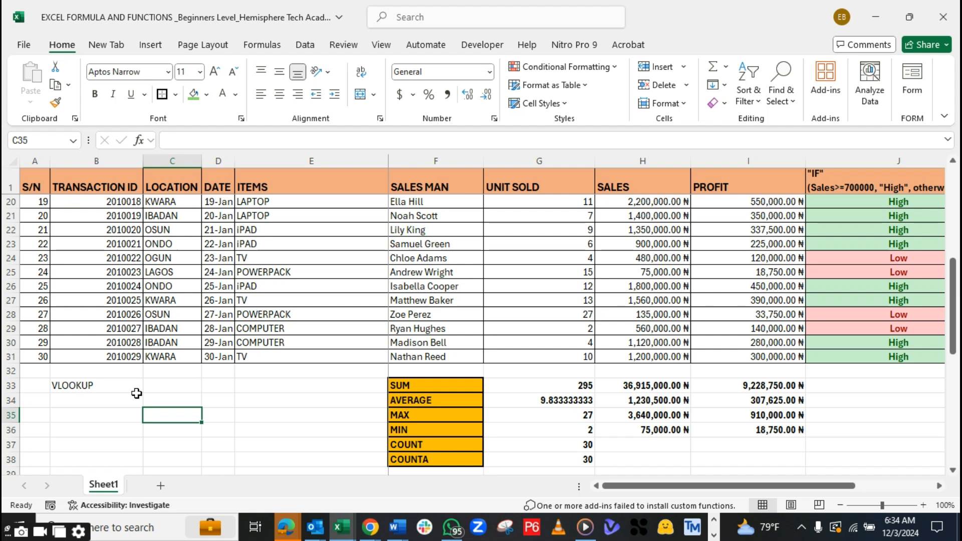
pyautogui.click(132, 387)
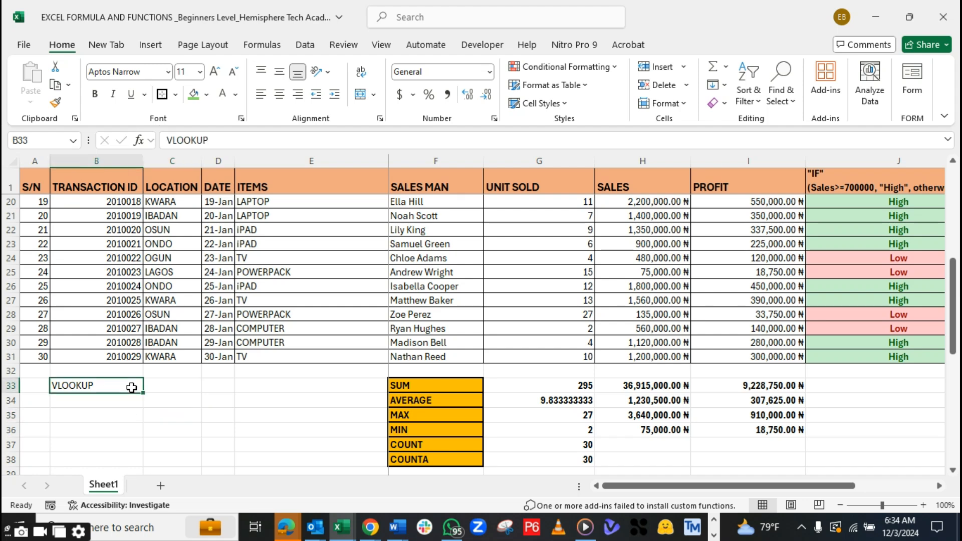
# Give B33 an orange fill and bold text, and widen column C
pyautogui.click(206, 95)
pyautogui.click(216, 258)
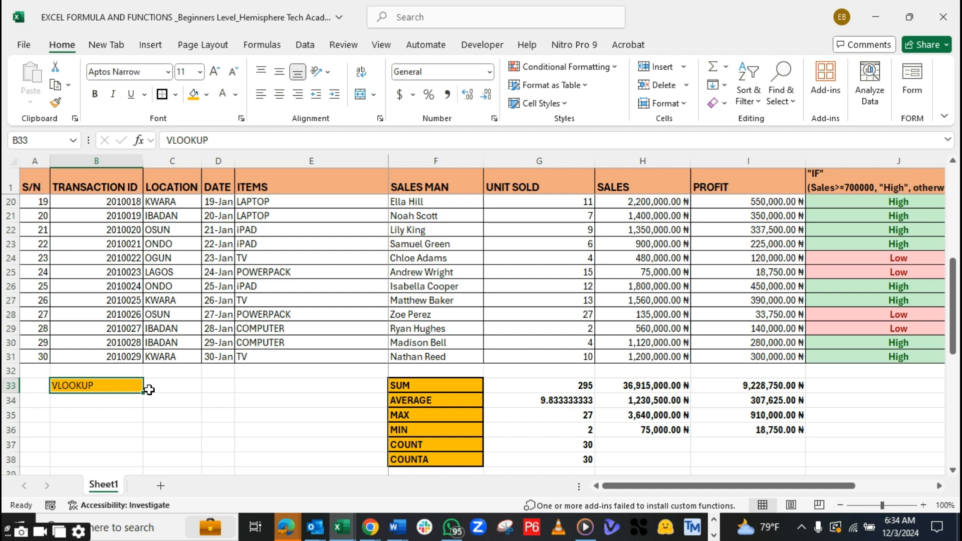
pyautogui.hotkey('ctrl', 'b')
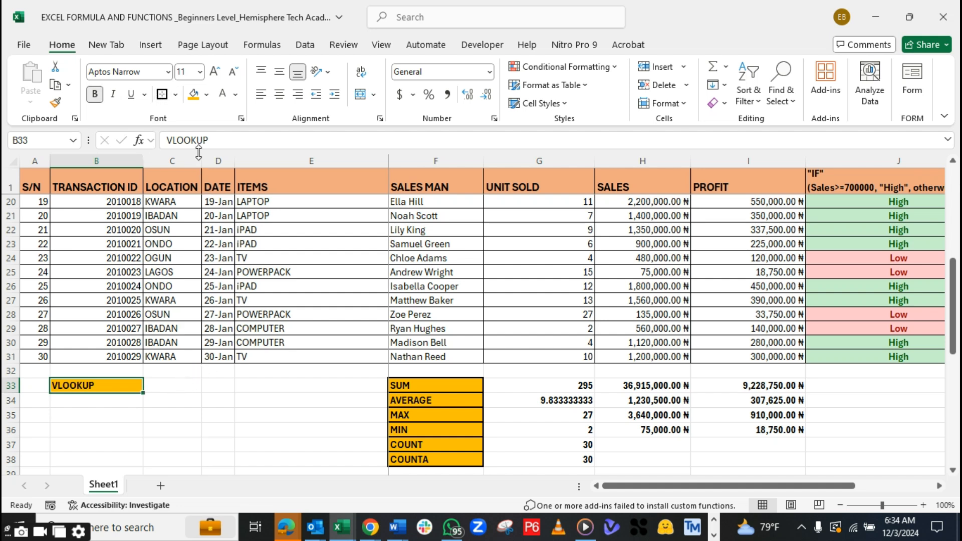
pyautogui.moveTo(203, 159); pyautogui.dragTo(231, 159)
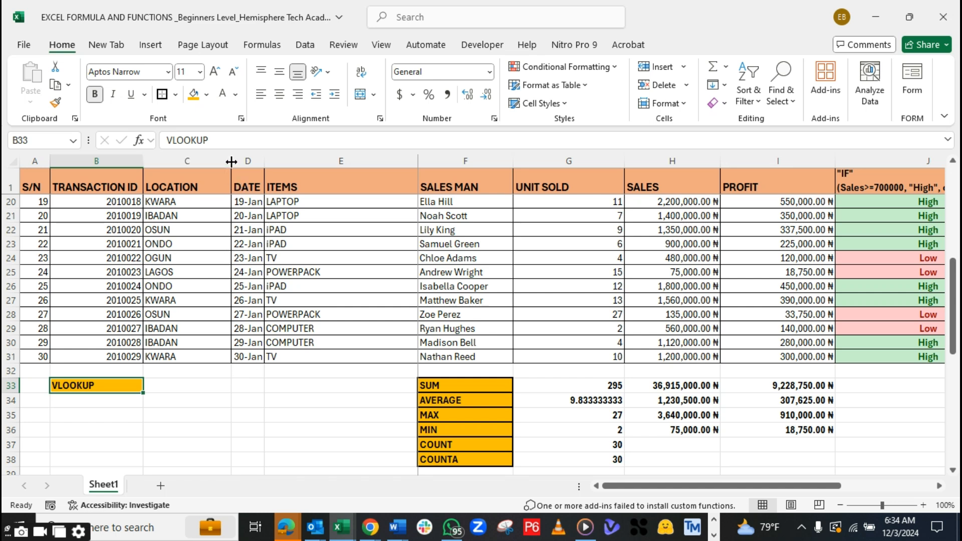
# Widen column C slightly more, review the sheet, and select B34
pyautogui.moveTo(231, 162); pyautogui.dragTo(244, 161)
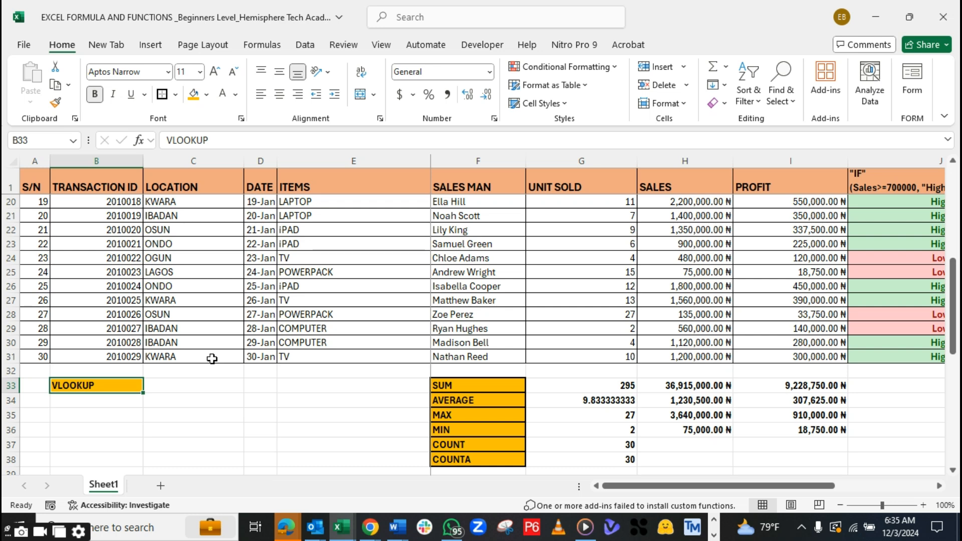
pyautogui.scroll(6, 444, 285)
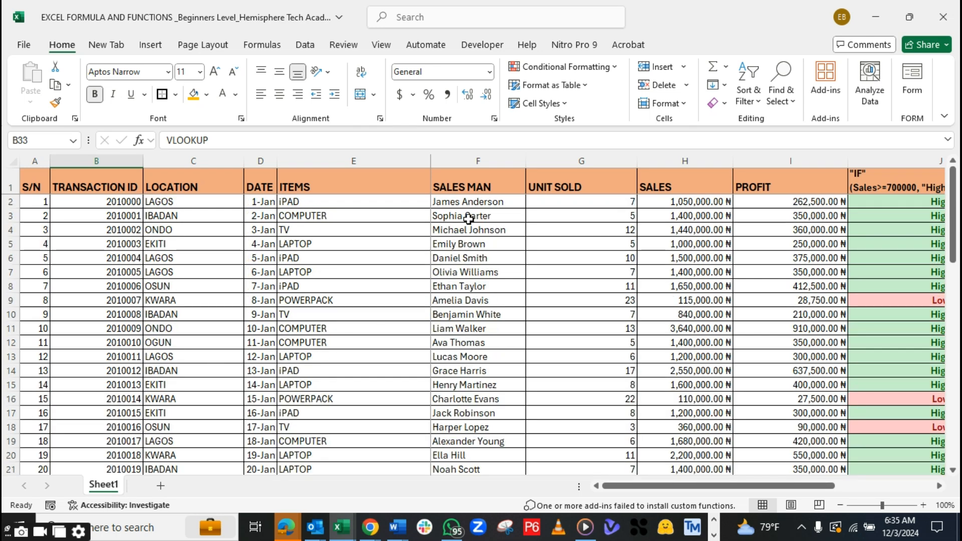
pyautogui.scroll(-8, 468, 219)
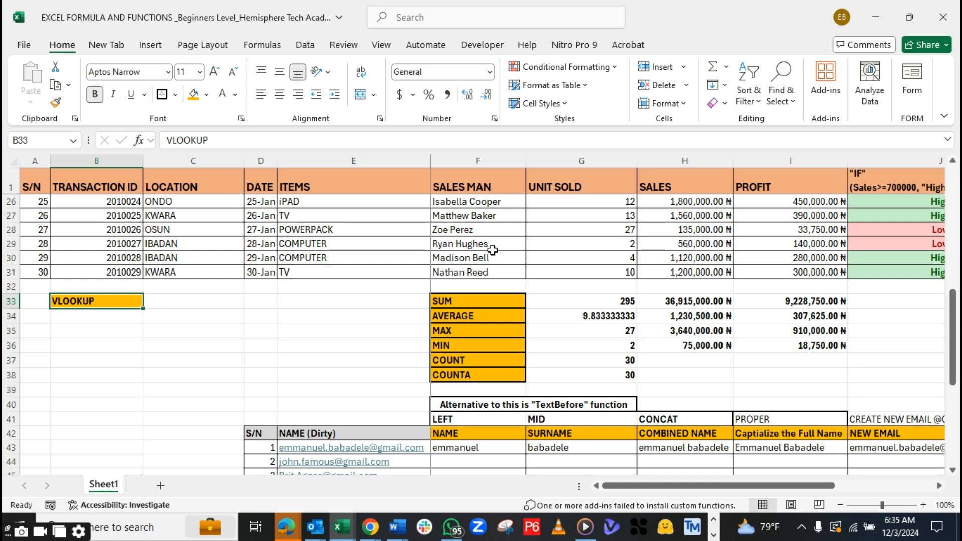
pyautogui.scroll(-5, 342, 238)
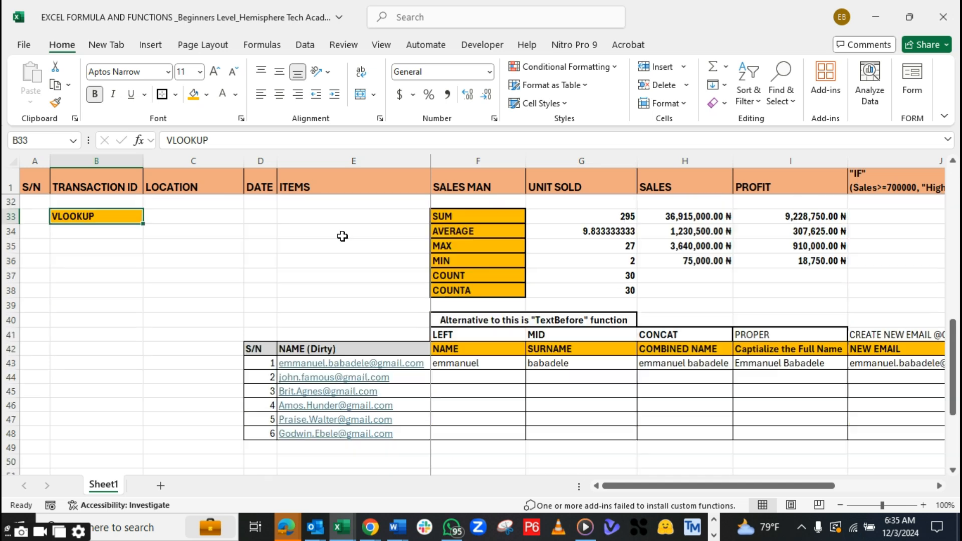
pyautogui.scroll(-16, 343, 237)
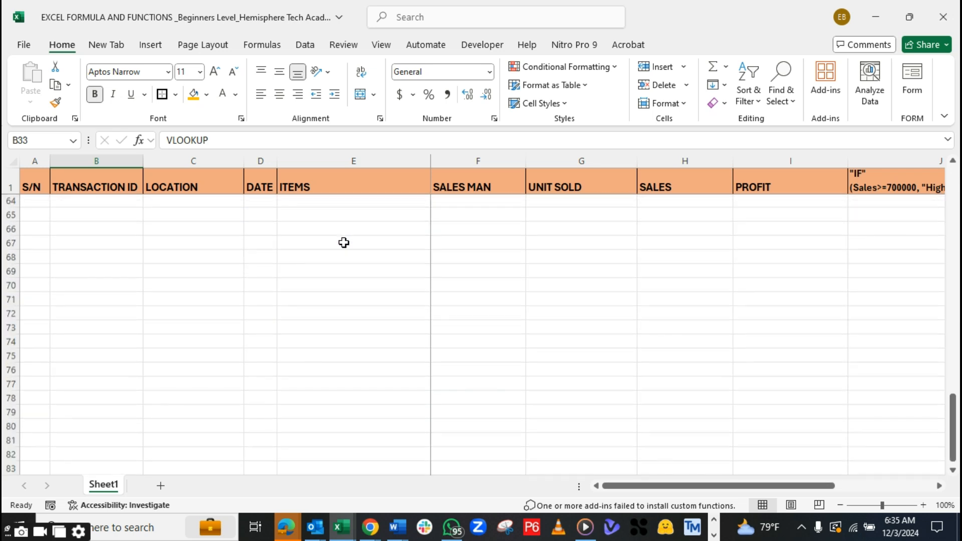
pyautogui.scroll(20, 343, 247)
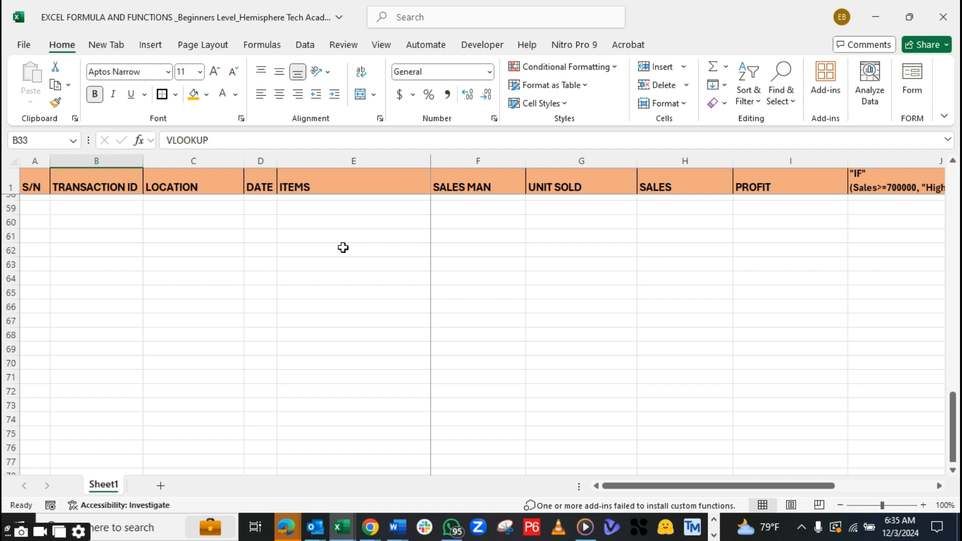
pyautogui.scroll(1, 343, 248)
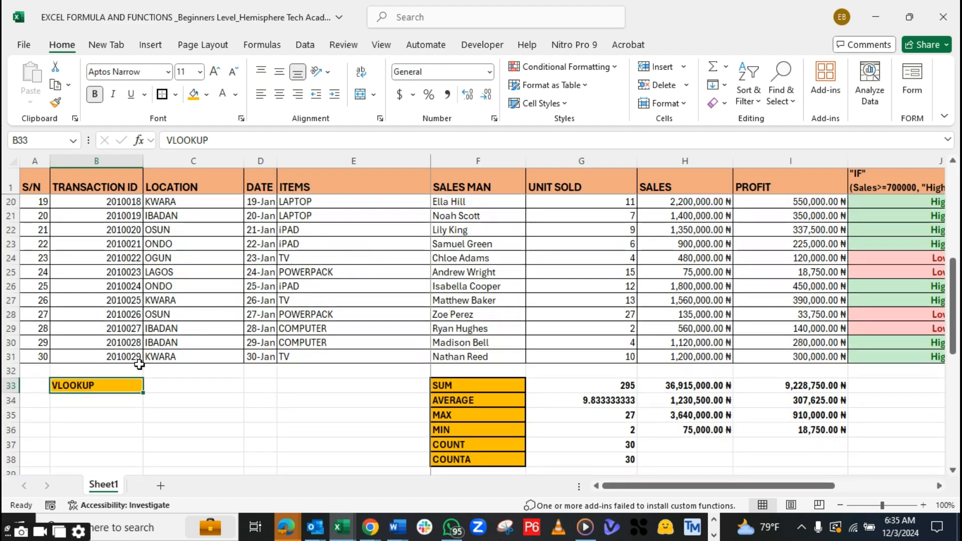
pyautogui.click(118, 397)
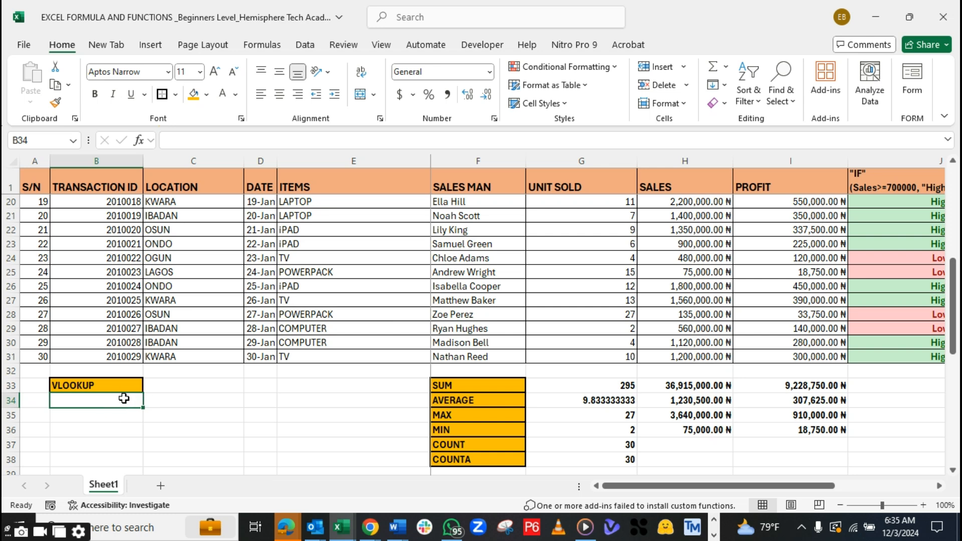
# Enter the label Hlookup in cell C33 beside the VLOOKUP label
pyautogui.click(176, 388)
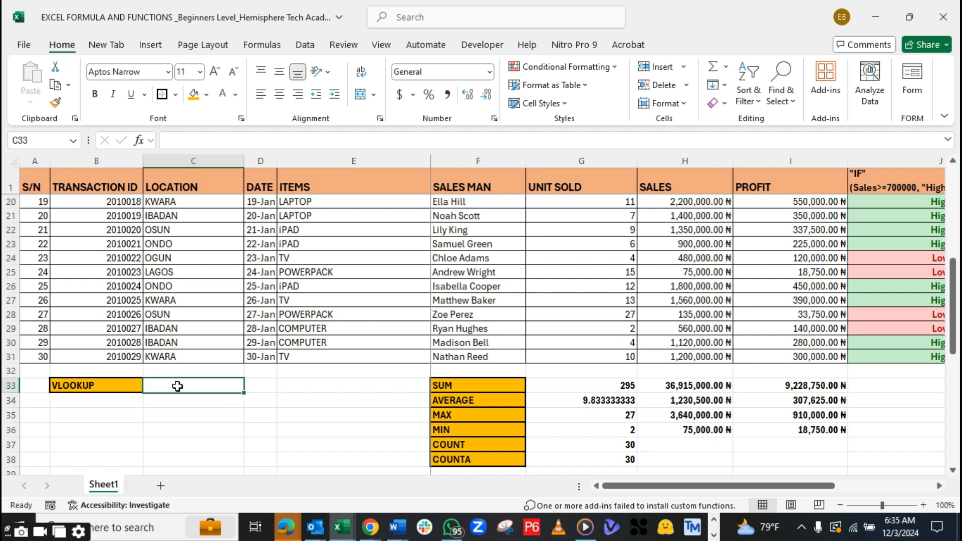
pyautogui.click(94, 386)
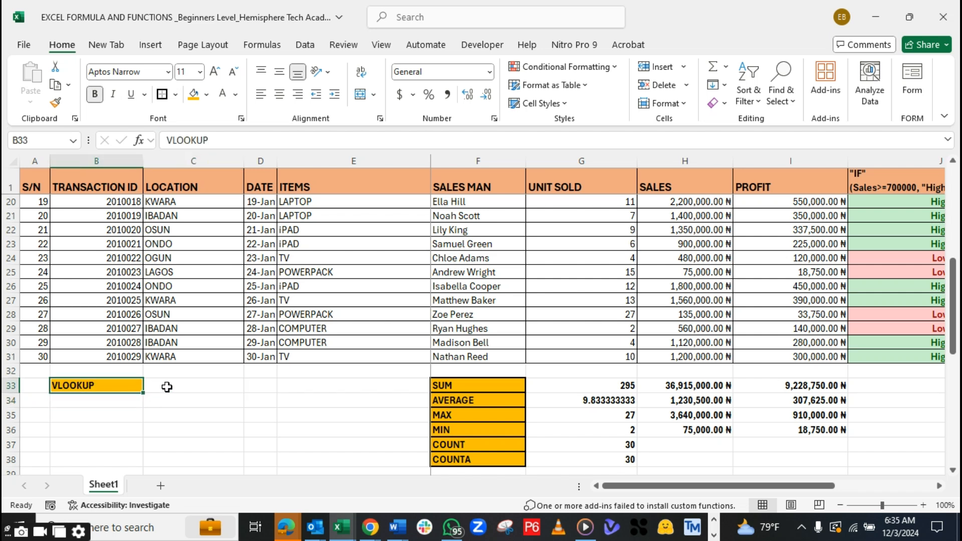
pyautogui.click(193, 386)
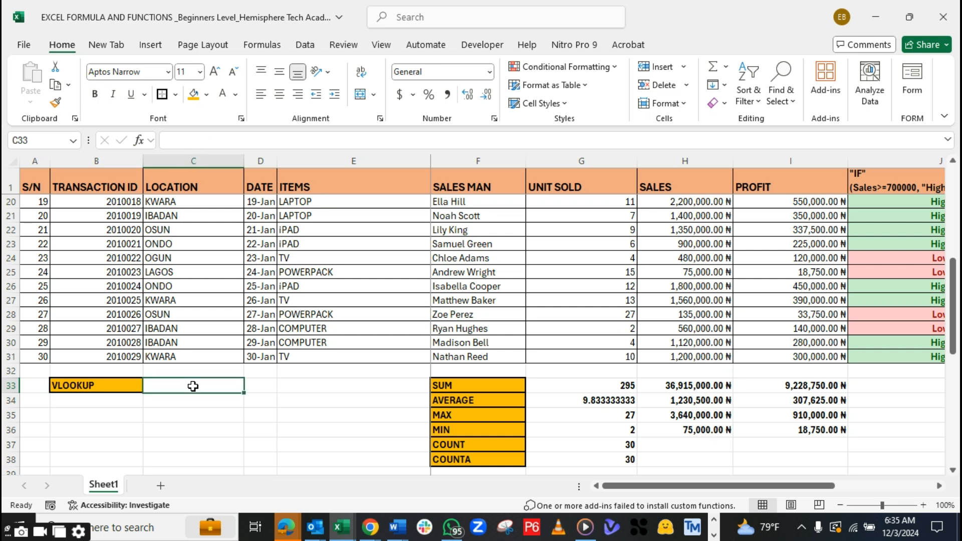
pyautogui.doubleClick(193, 386)
pyautogui.write('hloo')
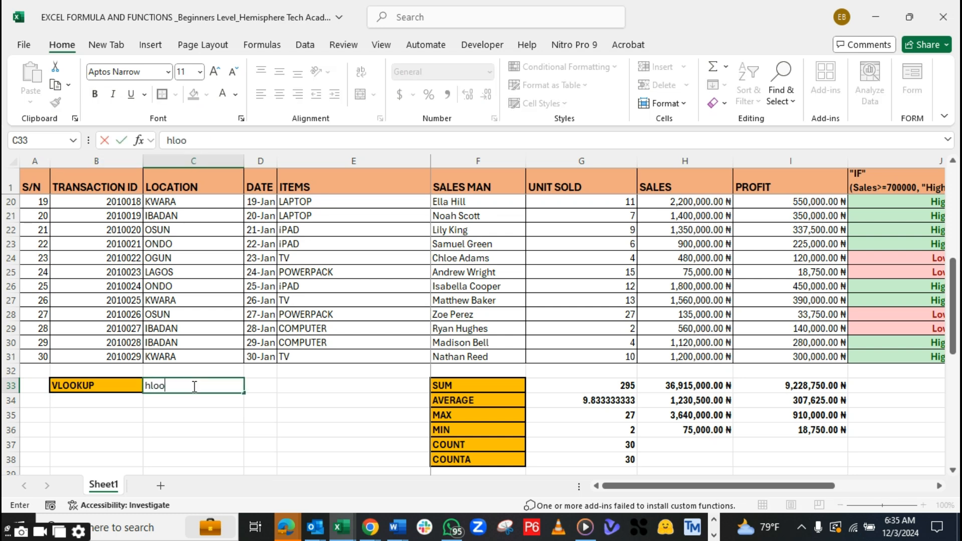
pyautogui.press('BackSpace')
pyautogui.press('BackSpace')
pyautogui.press('BackSpace')
pyautogui.press('BackSpace')
pyautogui.write('Hlookup')
pyautogui.hotkey('ctrl', 'Return')
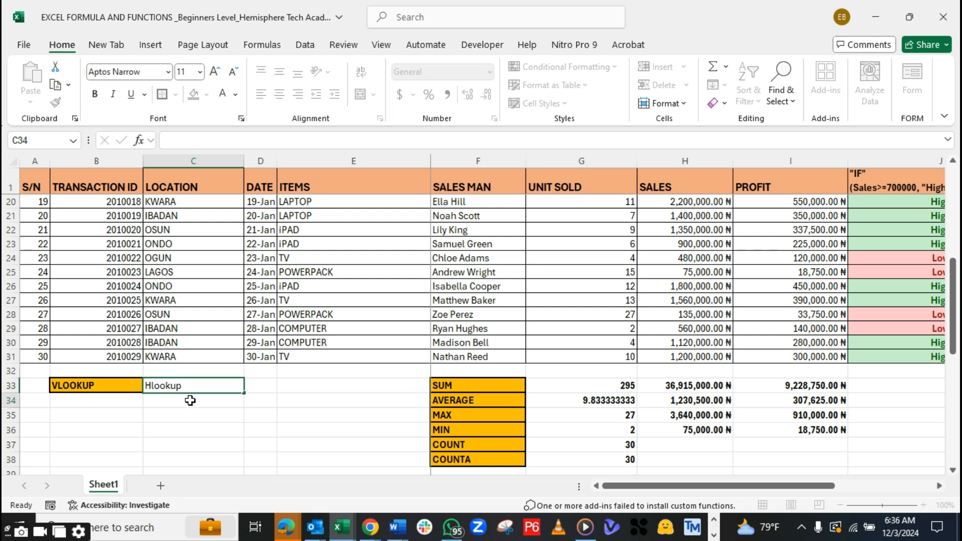
# Make C33 bold with an orange fill and change its text to HLOOKUP
pyautogui.hotkey('ctrl', 'b')
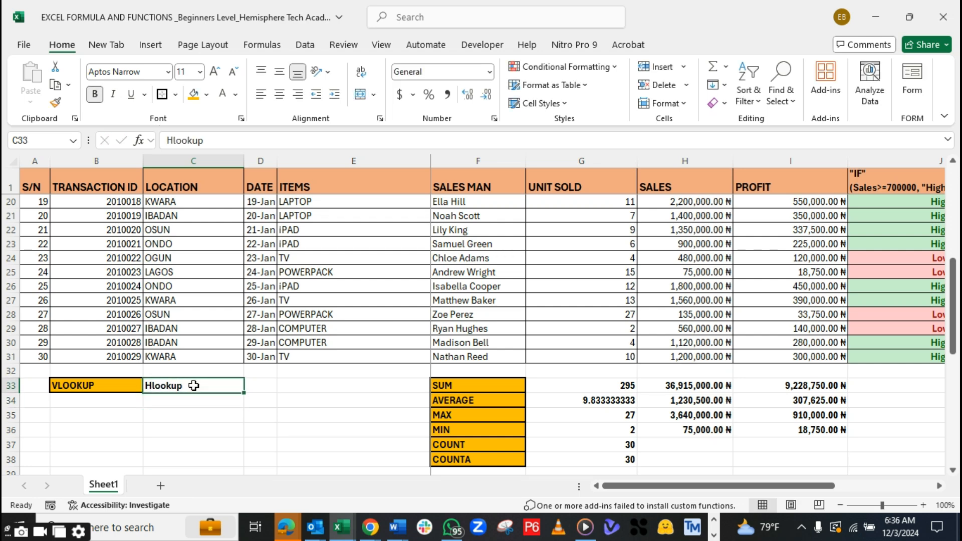
pyautogui.click(194, 94)
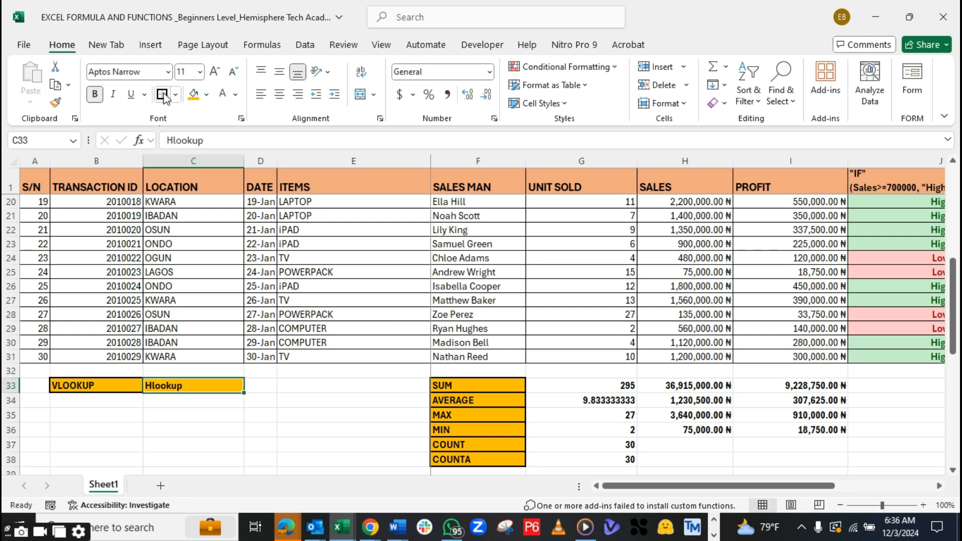
pyautogui.doubleClick(184, 386)
pyautogui.moveTo(184, 386); pyautogui.dragTo(154, 388)
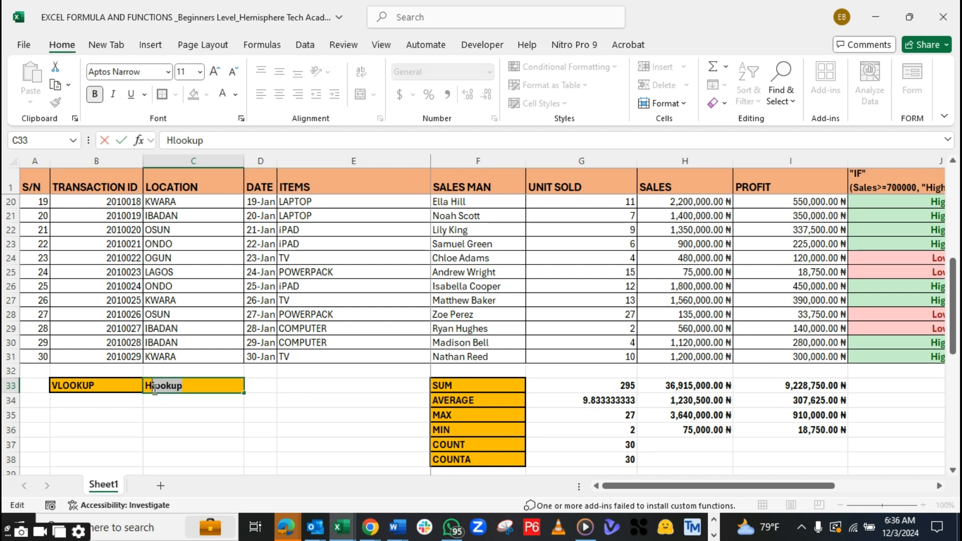
pyautogui.write('L')
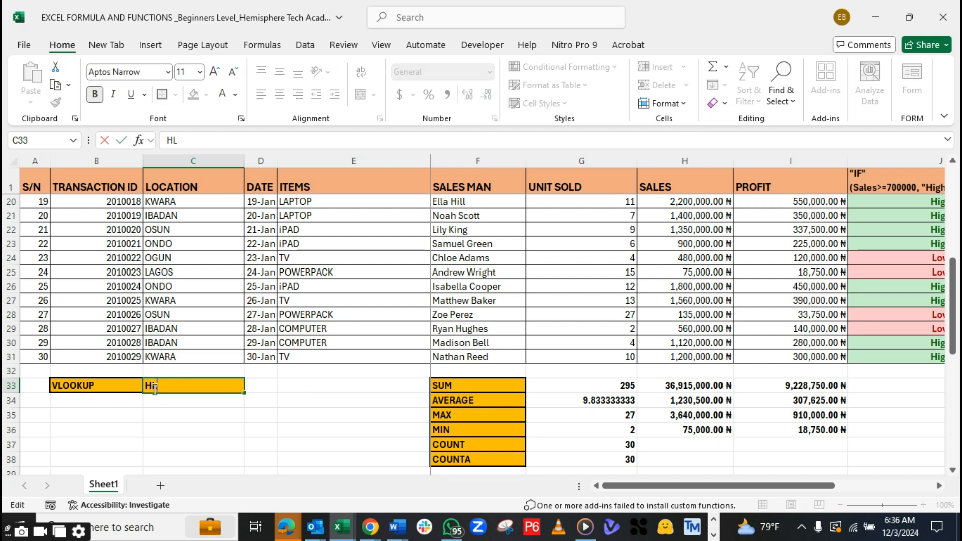
pyautogui.write('OOKUP')
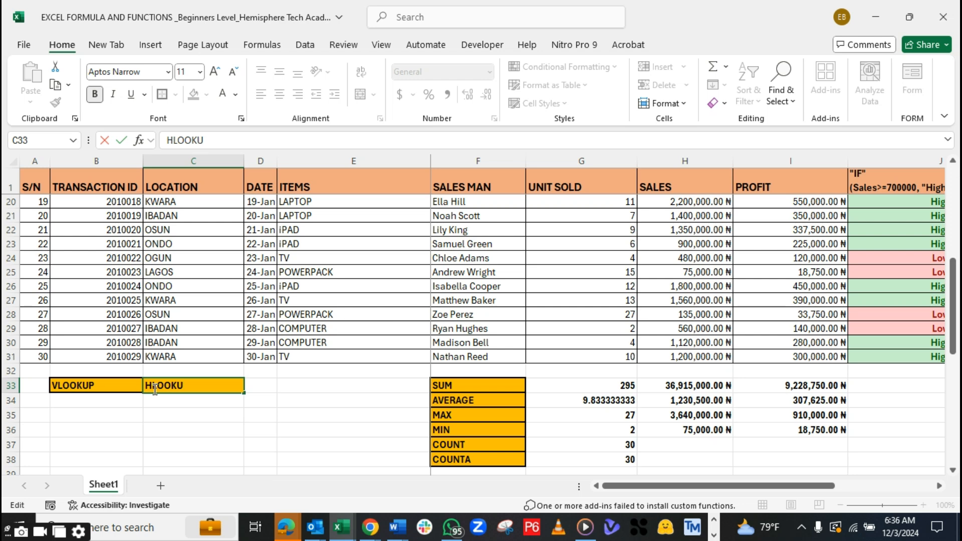
pyautogui.click(128, 403)
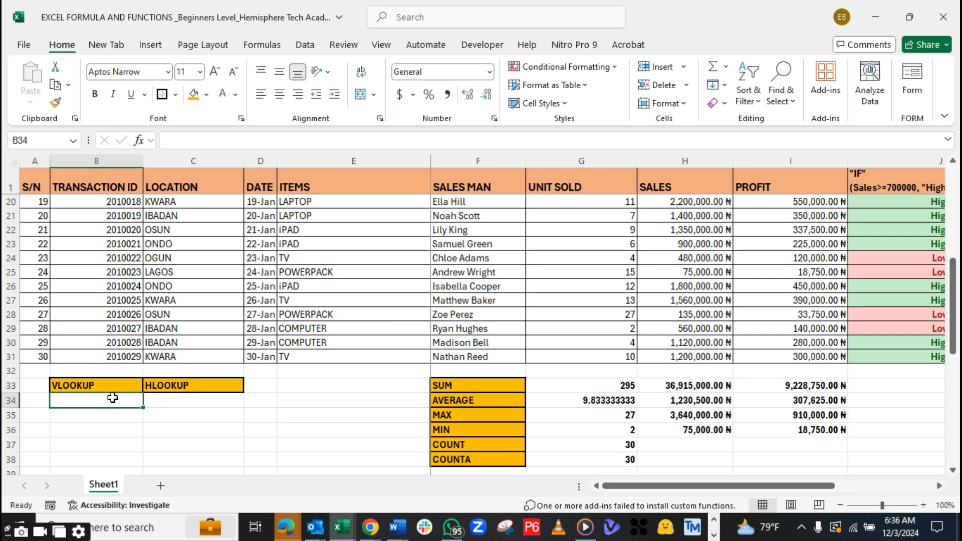
pyautogui.click(82, 384)
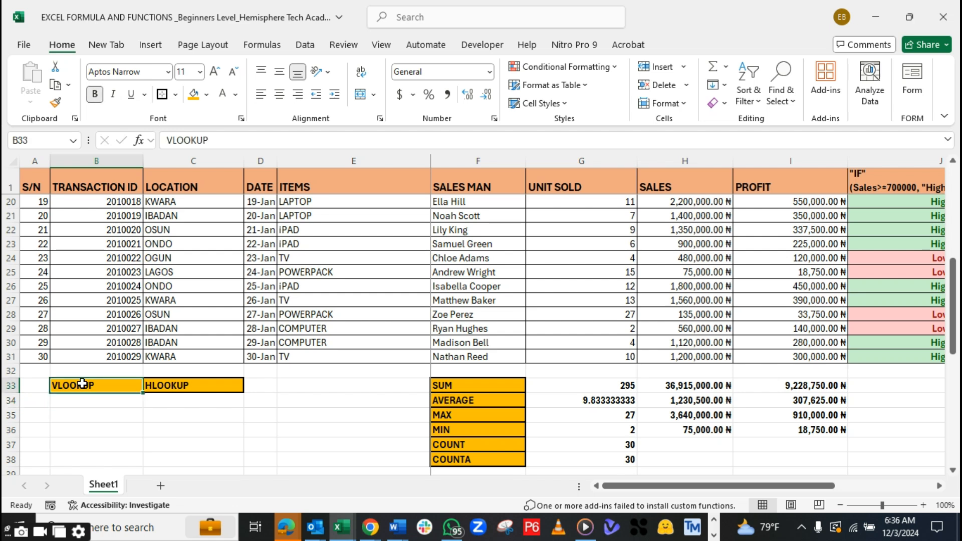
pyautogui.scroll(2, 184, 337)
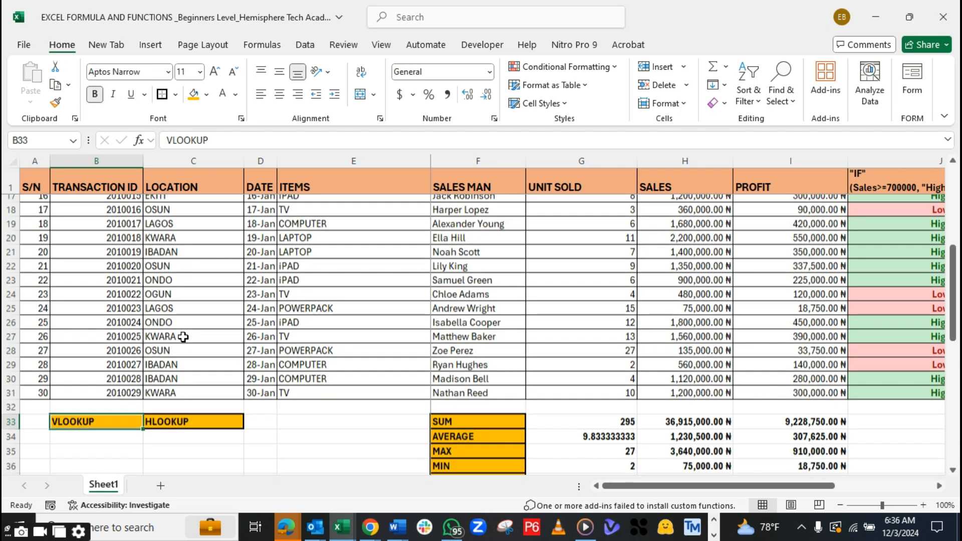
pyautogui.scroll(-3, 178, 340)
pyautogui.scroll(2, 176, 341)
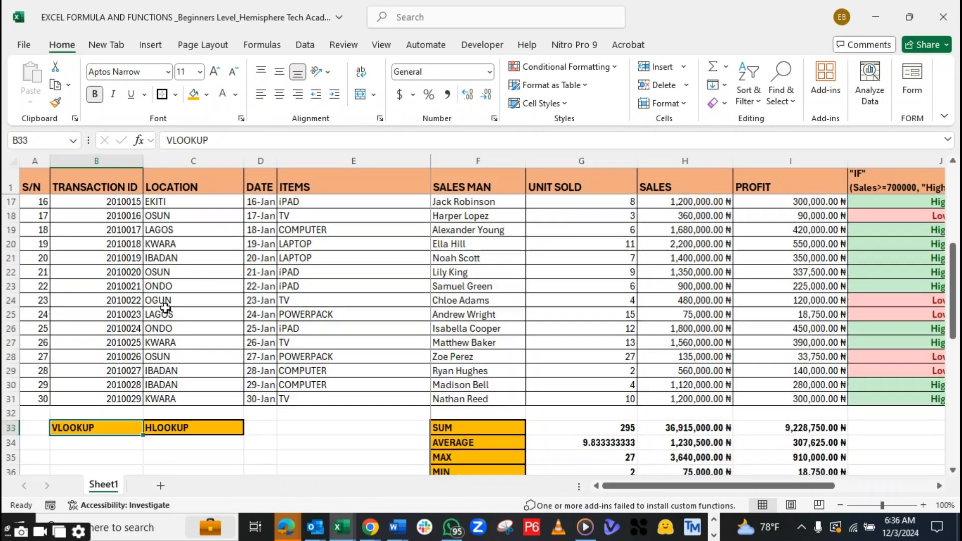
pyautogui.click(181, 429)
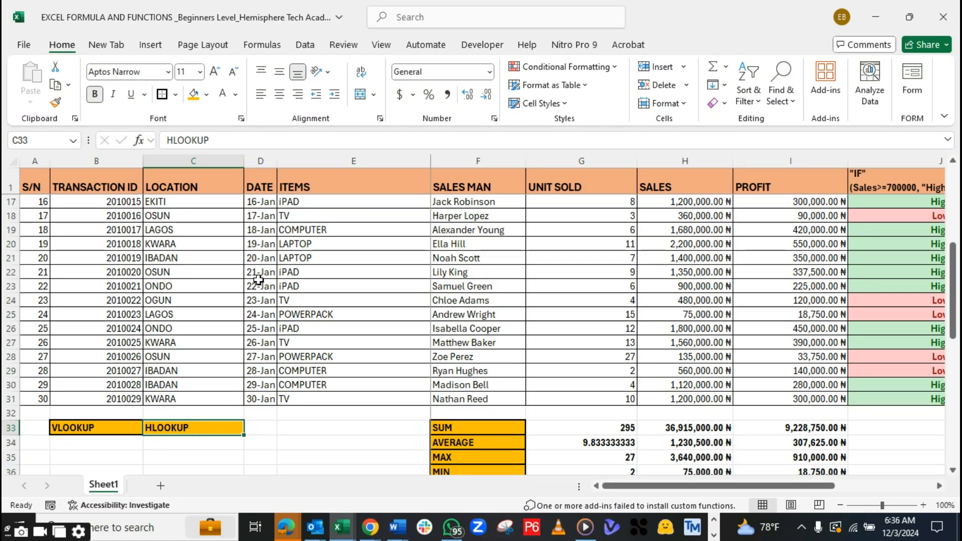
pyautogui.scroll(5, 215, 276)
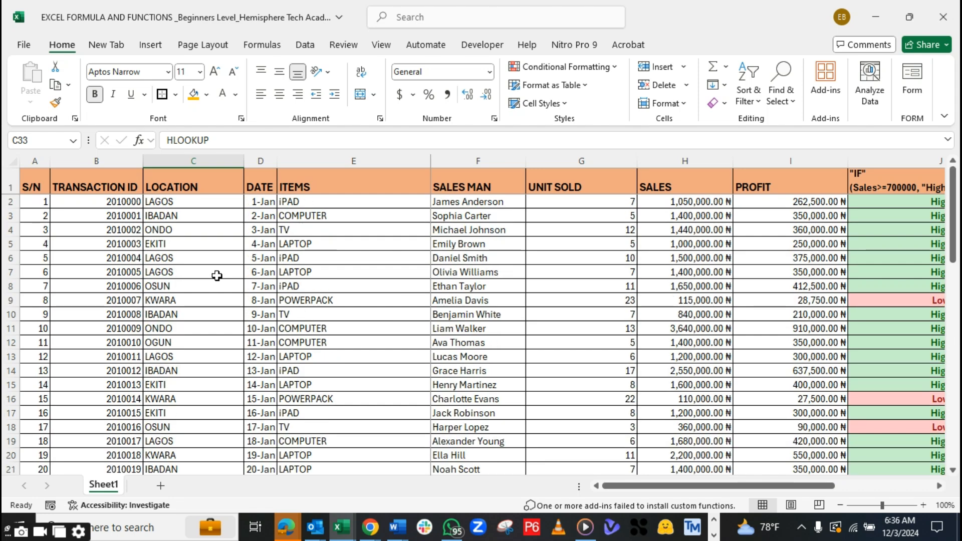
pyautogui.click(42, 183)
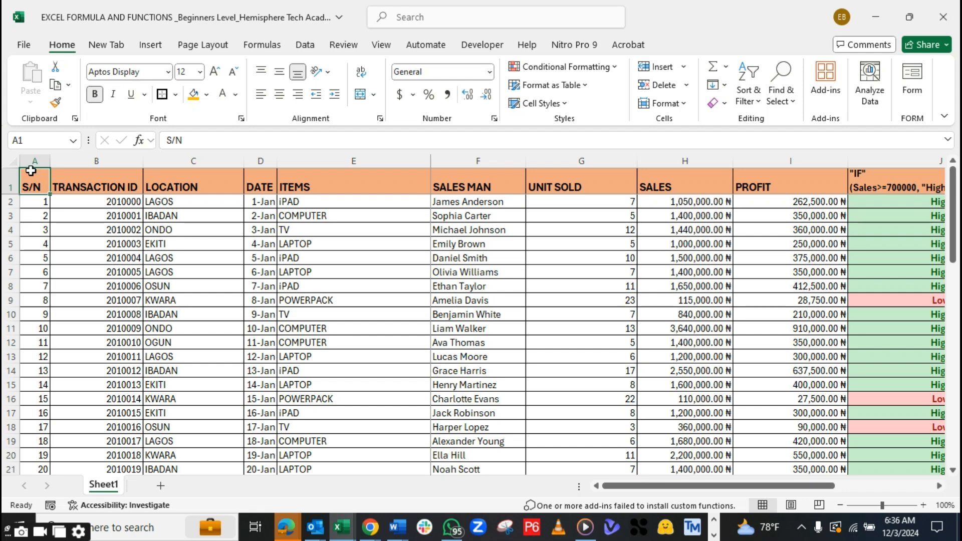
pyautogui.moveTo(33, 180); pyautogui.dragTo(40, 442)
pyautogui.click(43, 183)
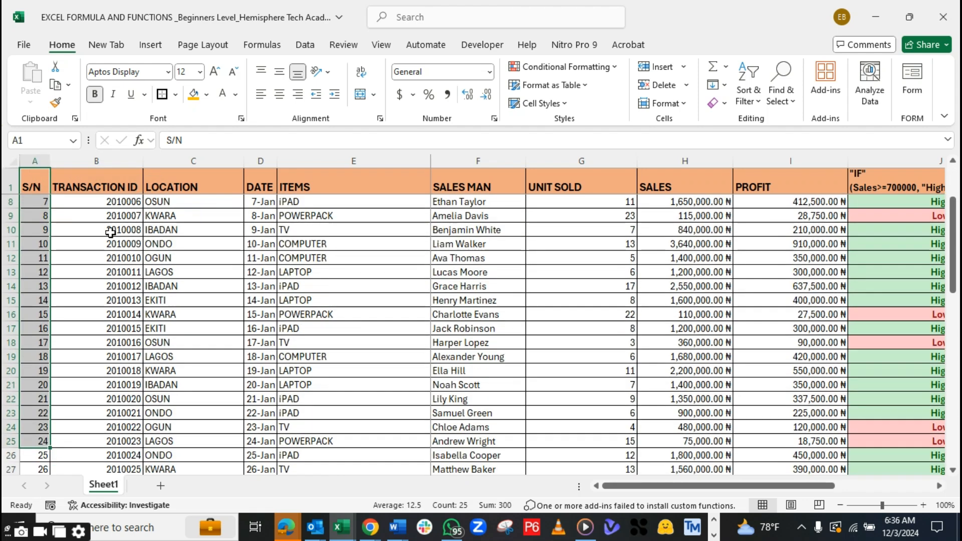
pyautogui.moveTo(107, 176); pyautogui.dragTo(104, 453)
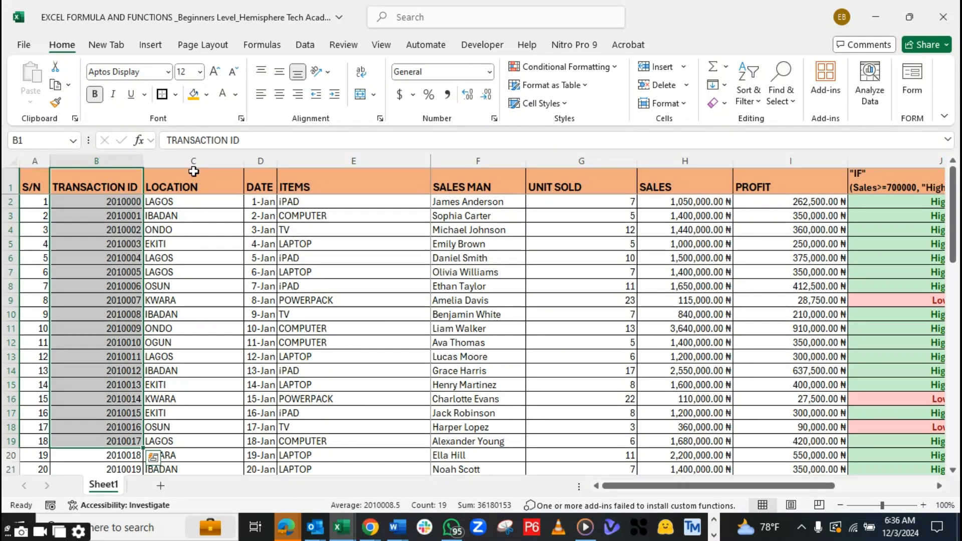
pyautogui.moveTo(194, 179); pyautogui.dragTo(198, 326)
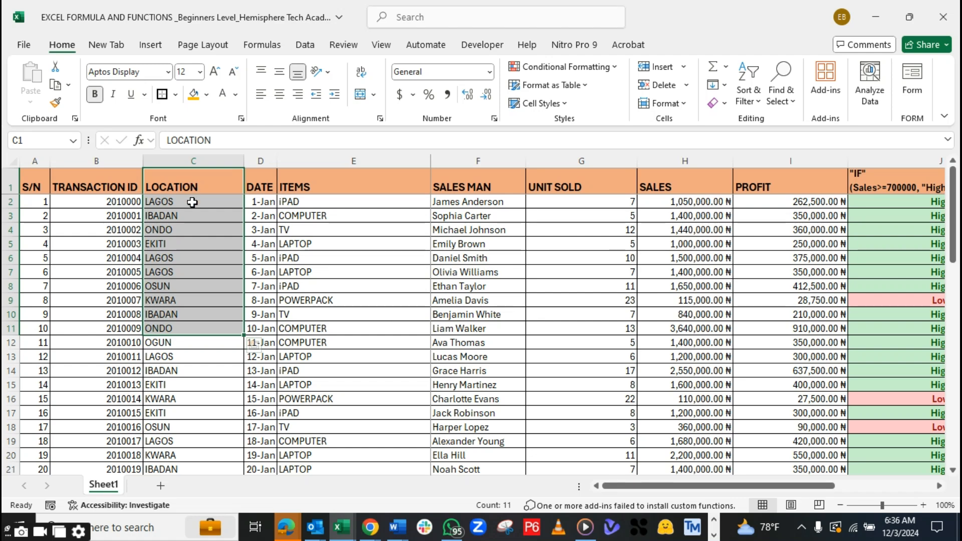
pyautogui.moveTo(190, 198); pyautogui.dragTo(199, 470)
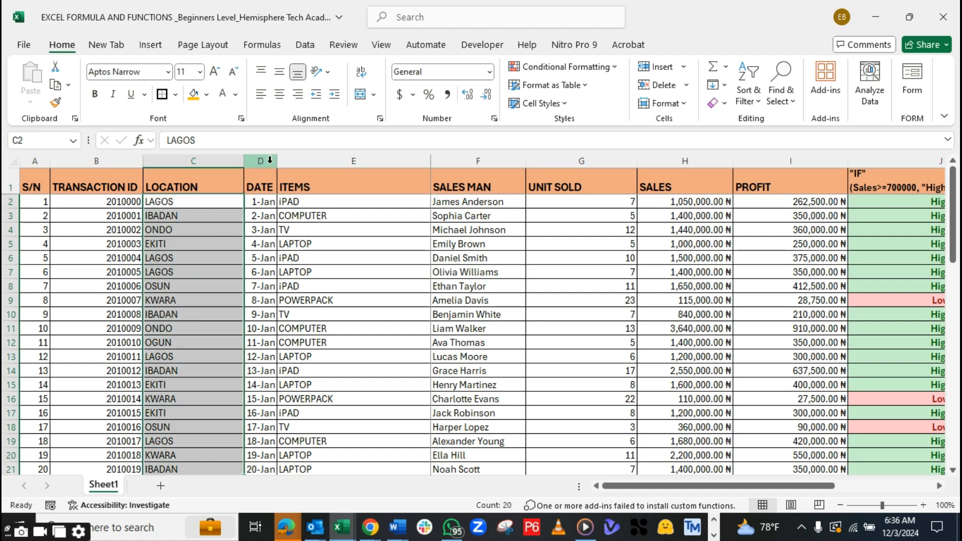
pyautogui.click(273, 160)
pyautogui.click(310, 159)
pyautogui.click(455, 159)
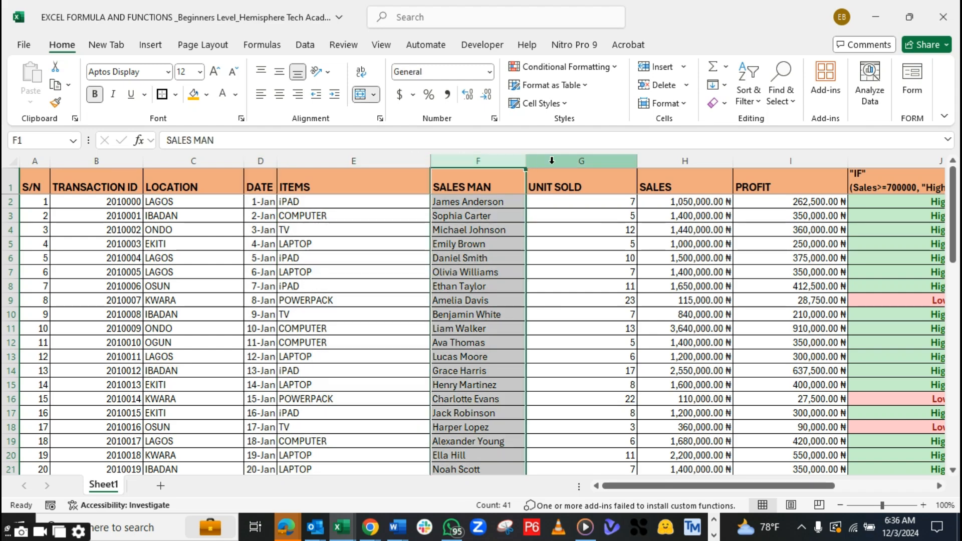
pyautogui.click(554, 160)
pyautogui.click(666, 171)
pyautogui.scroll(-9, 389, 215)
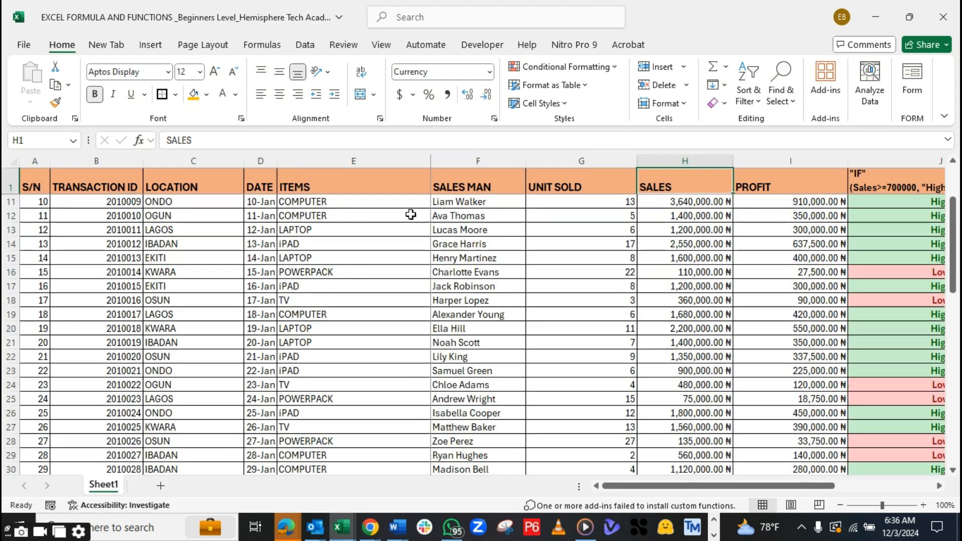
pyautogui.scroll(-3, 388, 219)
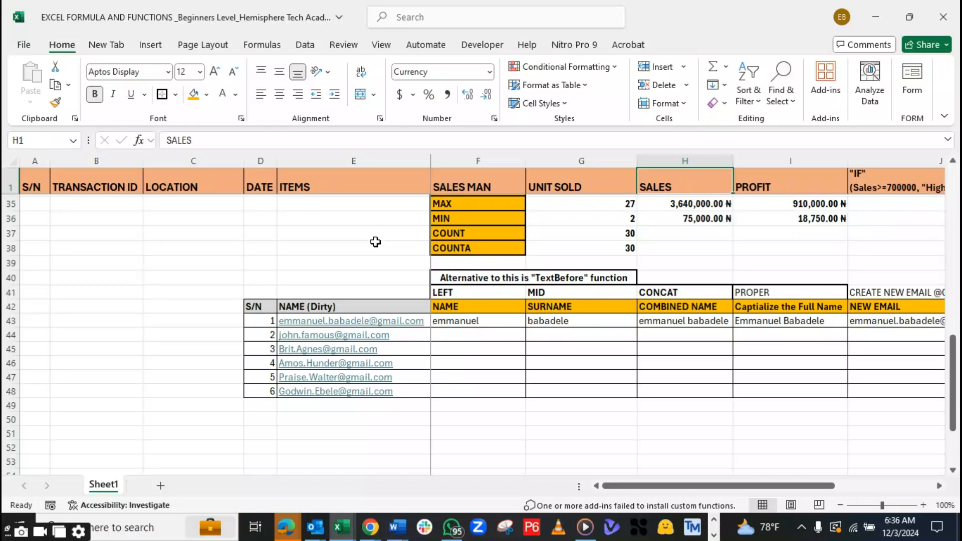
pyautogui.scroll(-1, 274, 245)
pyautogui.scroll(9, 274, 245)
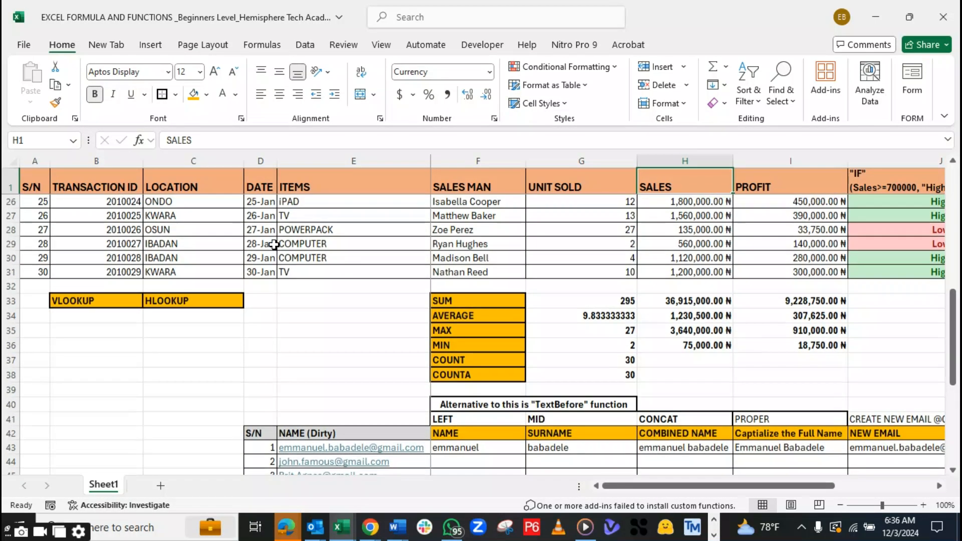
pyautogui.scroll(-3, 274, 245)
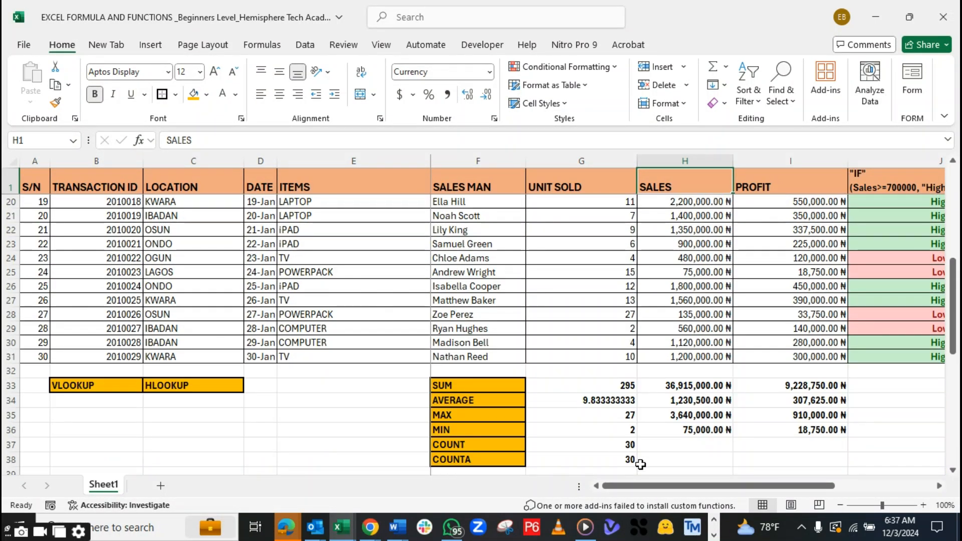
pyautogui.moveTo(706, 486); pyautogui.dragTo(821, 489)
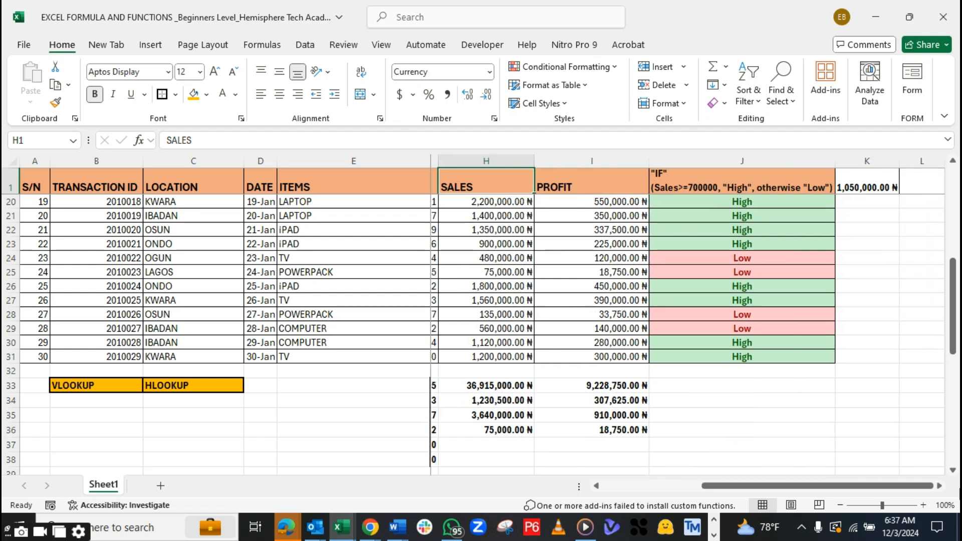
pyautogui.click(940, 487)
pyautogui.click(940, 486)
pyautogui.click(940, 486)
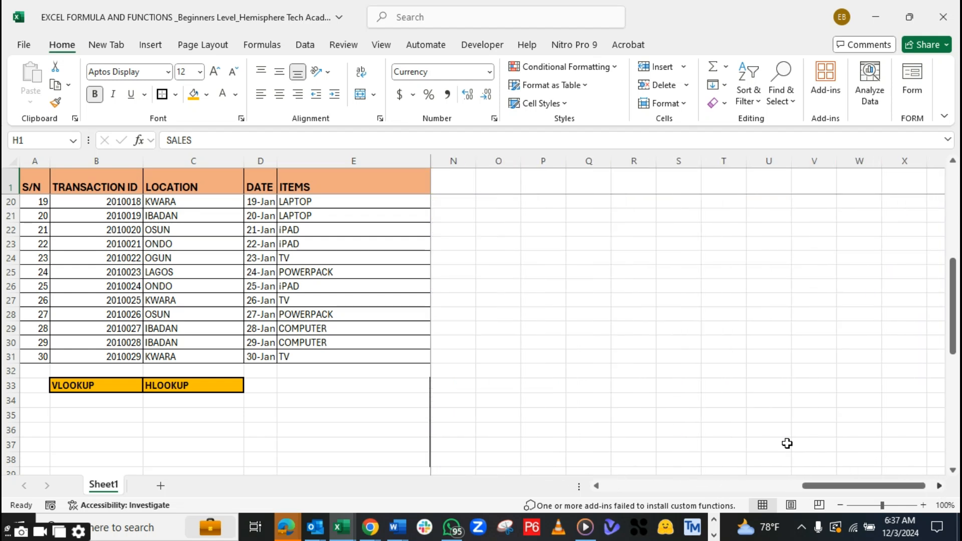
# Widen column O to the right of the sales table
pyautogui.click(498, 215)
pyautogui.click(500, 201)
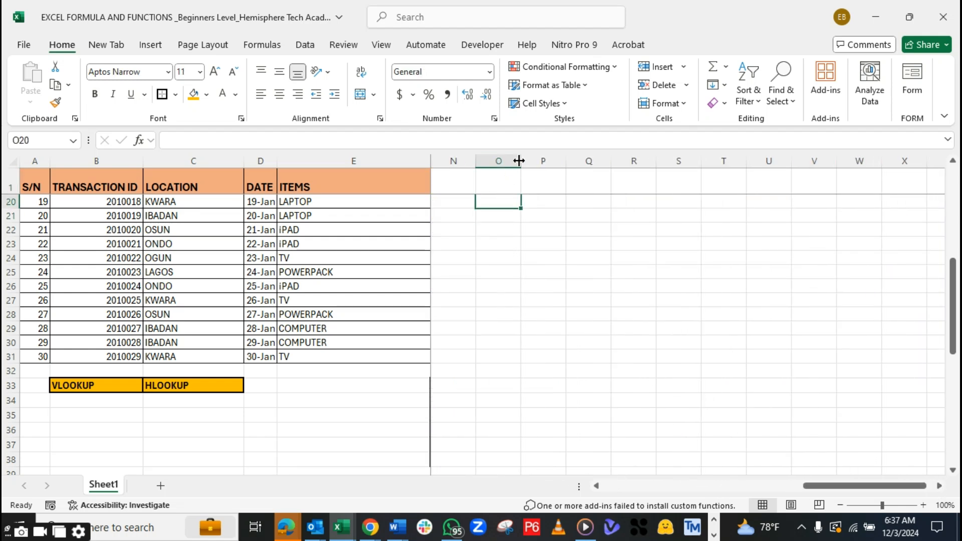
pyautogui.moveTo(521, 160); pyautogui.dragTo(551, 160)
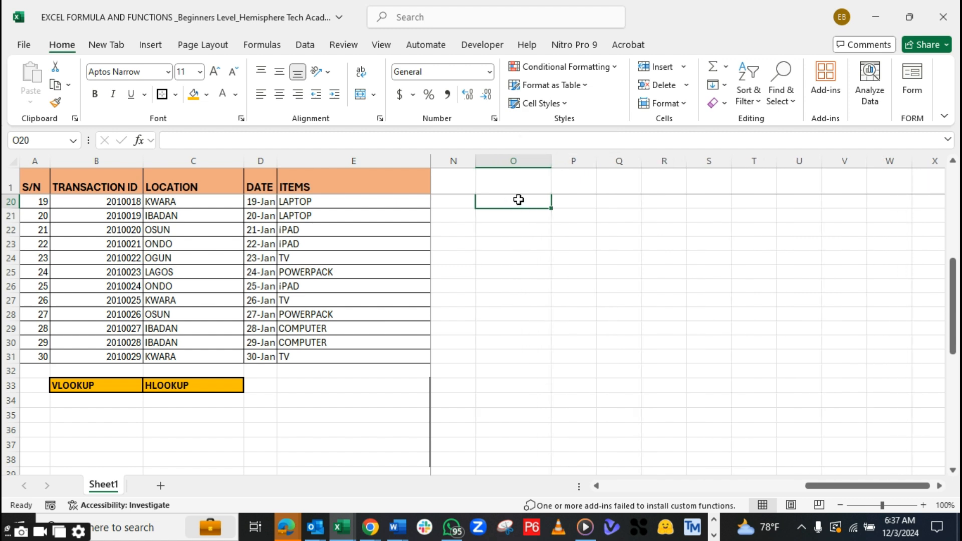
# Enter a bold 'Horizontal Dataset' heading in O20
pyautogui.write('hORI')
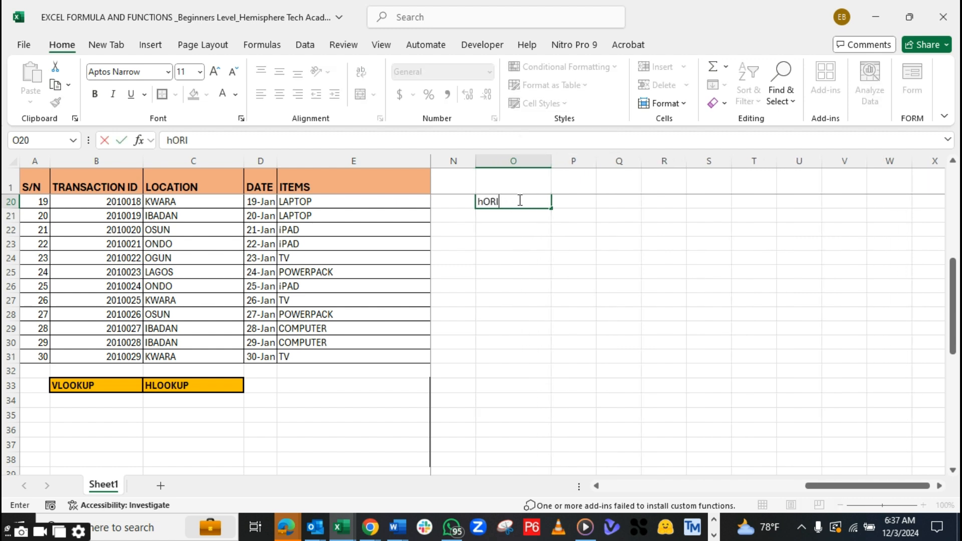
pyautogui.write('ZANTA')
pyautogui.press('BackSpace')
pyautogui.press('BackSpace')
pyautogui.press('BackSpace')
pyautogui.press('BackSpace')
pyautogui.press('BackSpace')
pyautogui.press('BackSpace')
pyautogui.press('BackSpace')
pyautogui.press('BackSpace')
pyautogui.press('BackSpace')
pyautogui.write('Horizn')
pyautogui.press('BackSpace')
pyautogui.press('BackSpace')
pyautogui.press('BackSpace')
pyautogui.write('ontal')
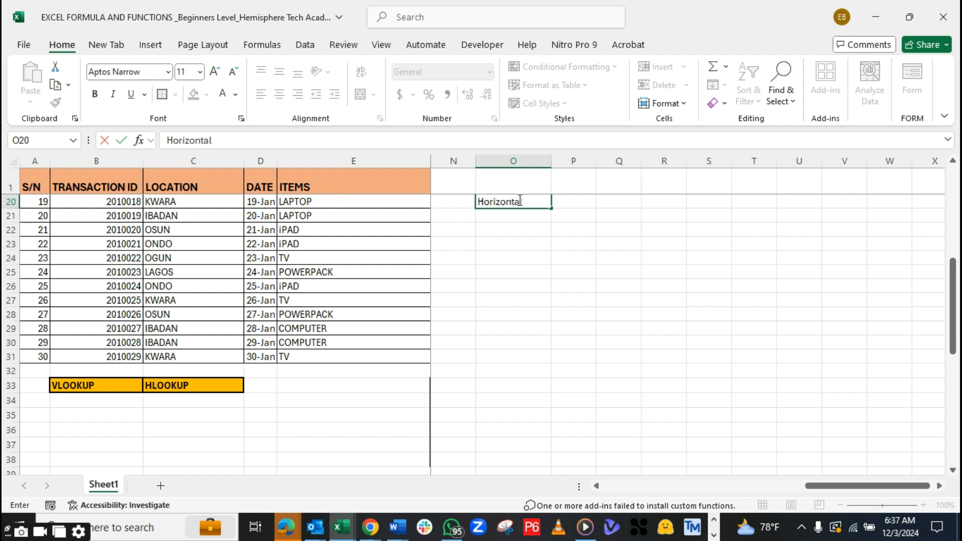
pyautogui.write(' Dataset')
pyautogui.press('Return')
pyautogui.click(516, 202)
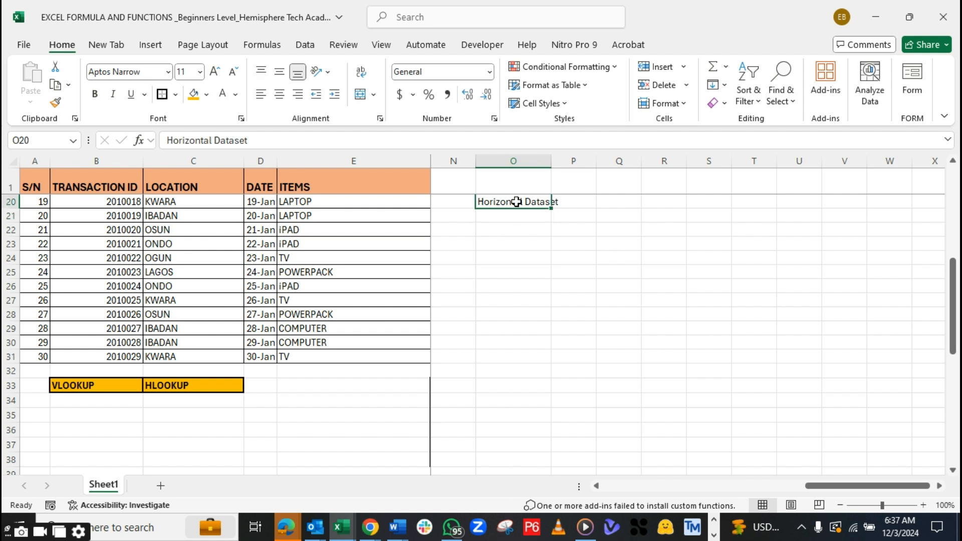
pyautogui.hotkey('ctrl', 'b')
pyautogui.click(507, 232)
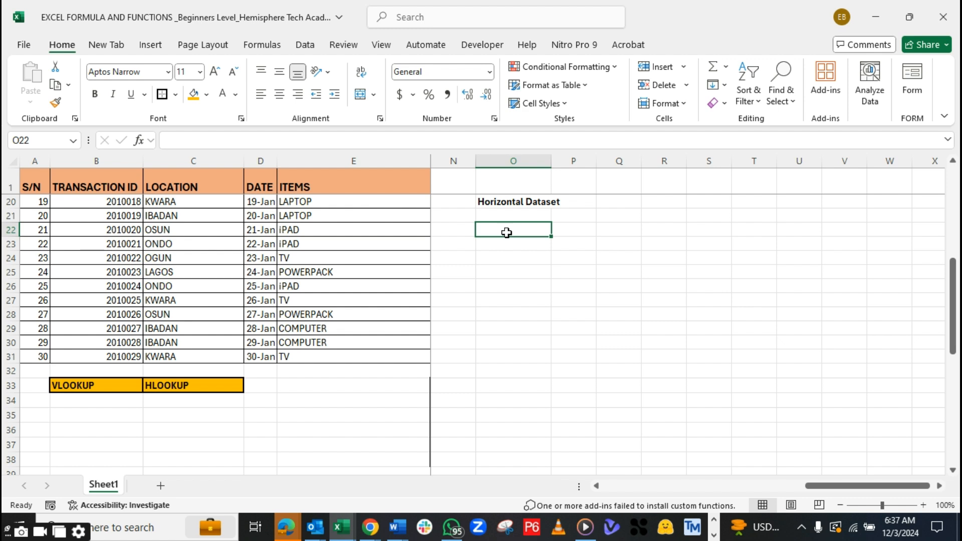
# Enter the labels Name, Age and Class into O22, O23 and O24
pyautogui.write('Name')
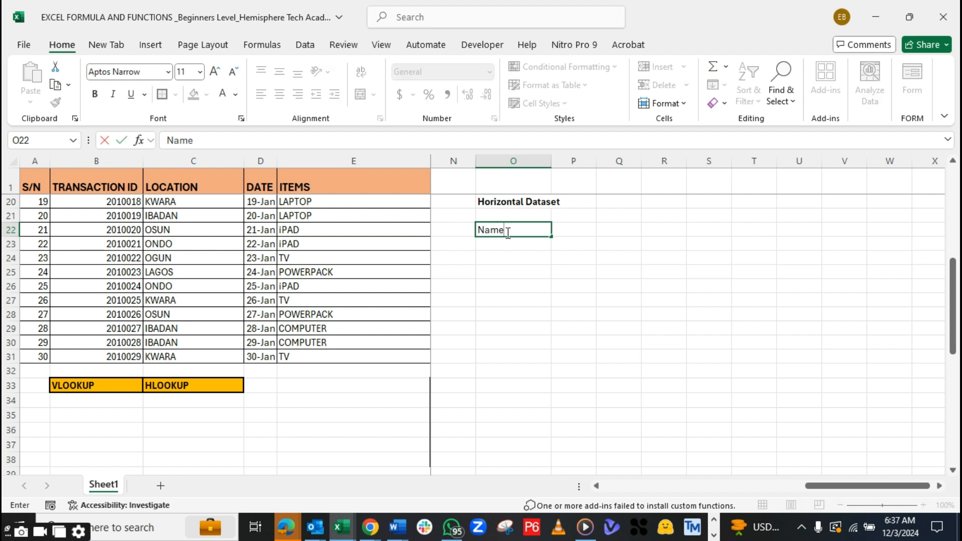
pyautogui.press('Return')
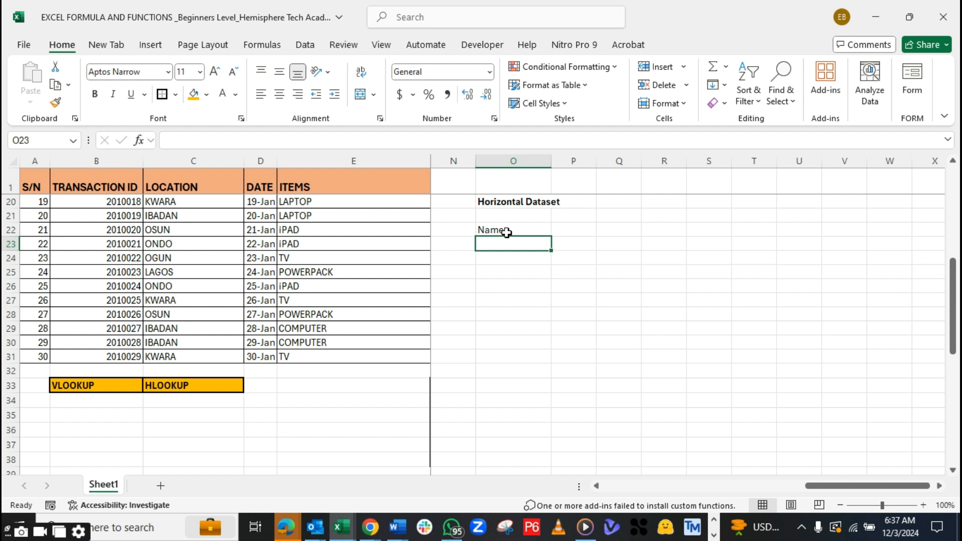
pyautogui.write('Age')
pyautogui.press('Return')
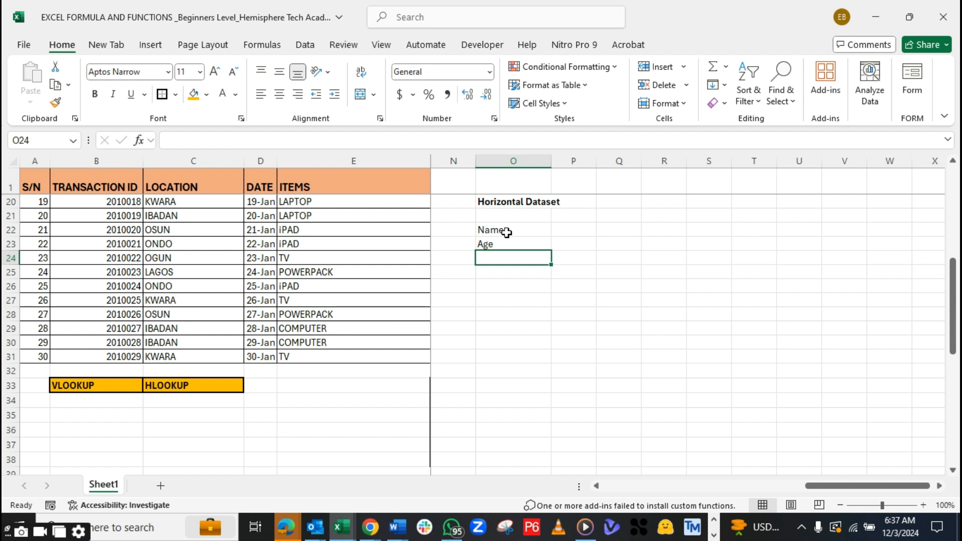
pyautogui.write('Class')
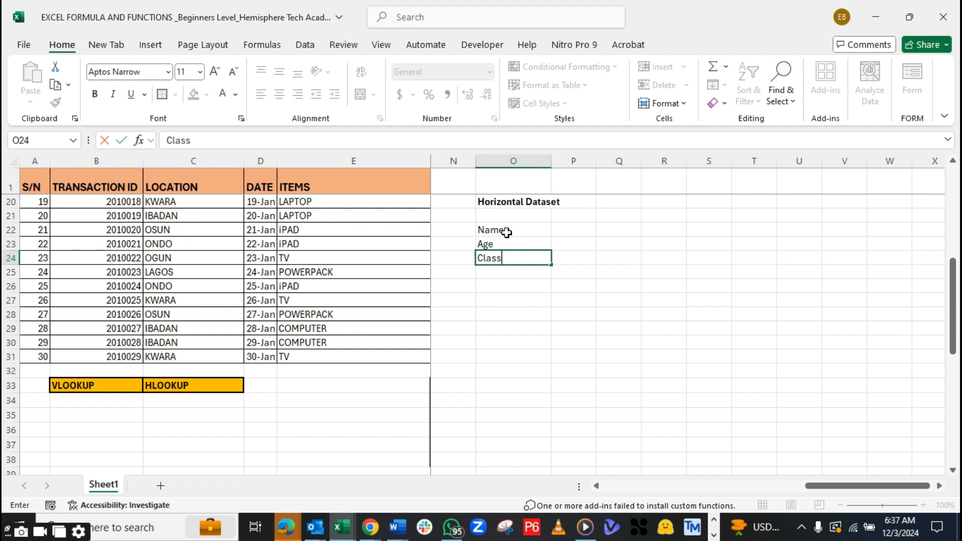
pyautogui.press('Return')
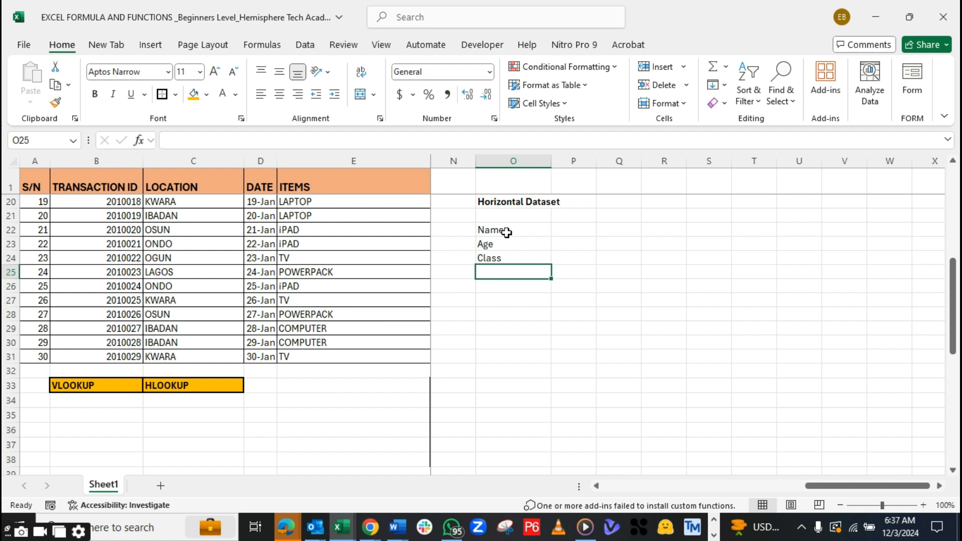
pyautogui.moveTo(507, 233); pyautogui.dragTo(505, 252)
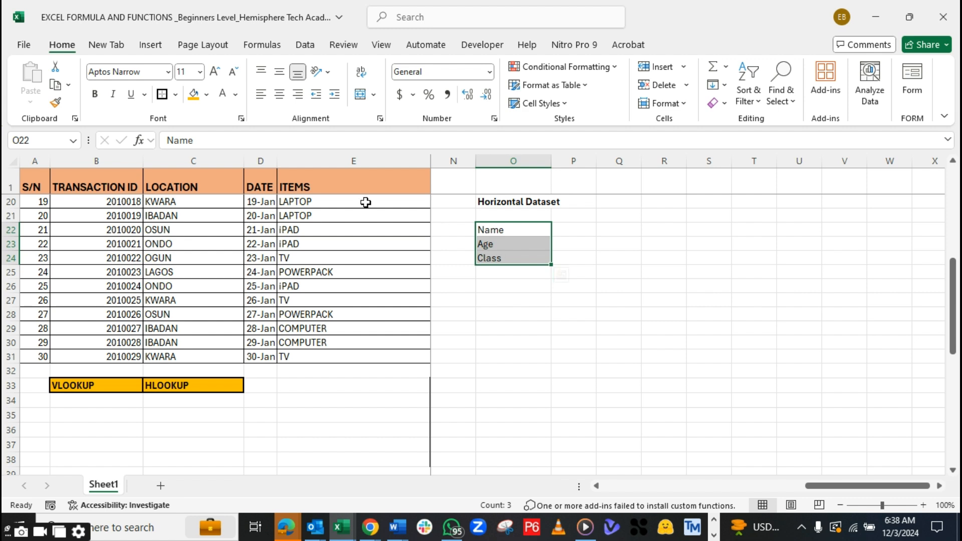
pyautogui.click(495, 229)
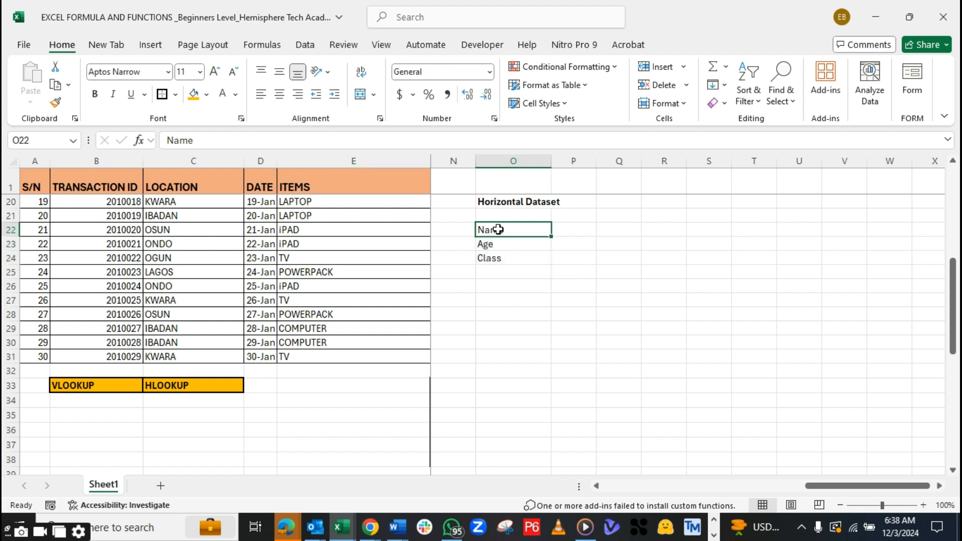
pyautogui.click(498, 244)
pyautogui.click(580, 232)
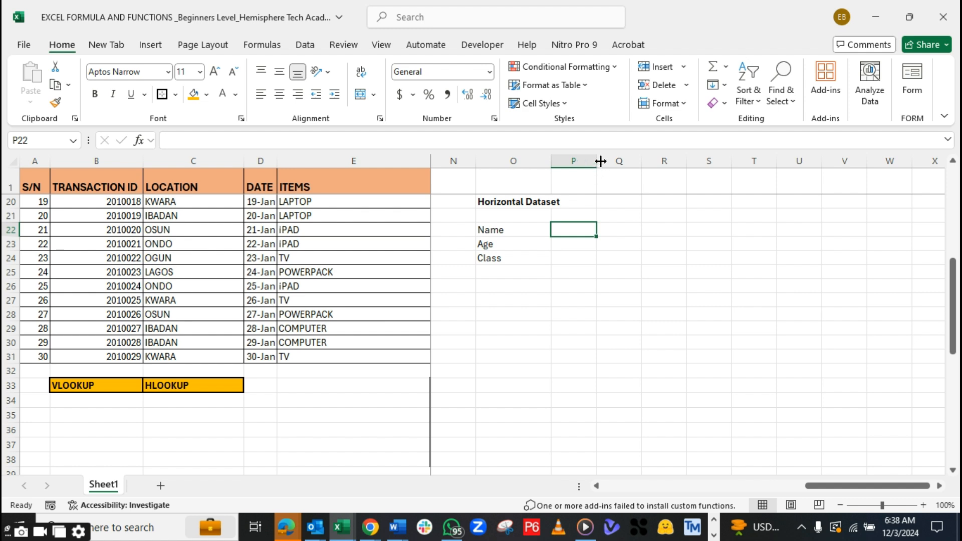
# Widen column P and fill in the first person's name, age 28 and class 400l
pyautogui.moveTo(597, 162); pyautogui.dragTo(630, 161)
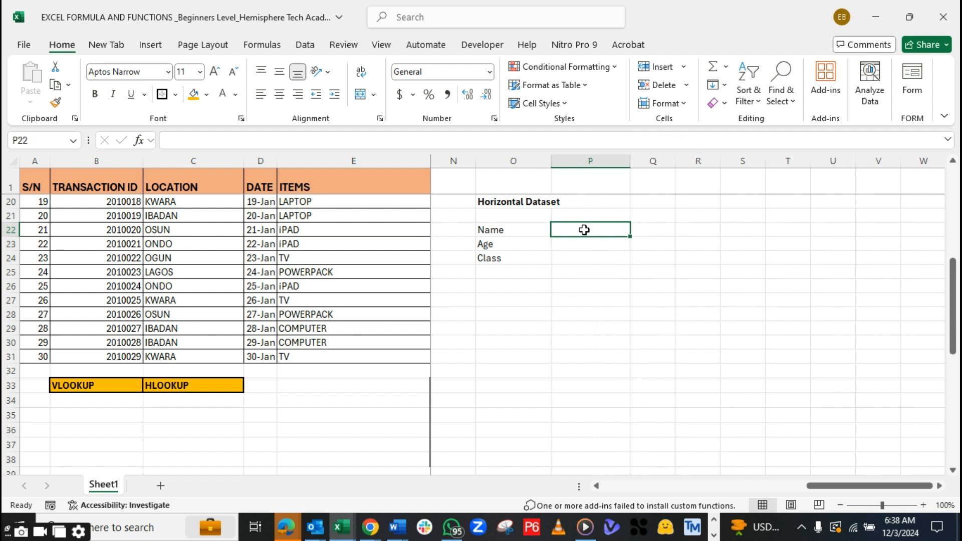
pyautogui.write('bABA')
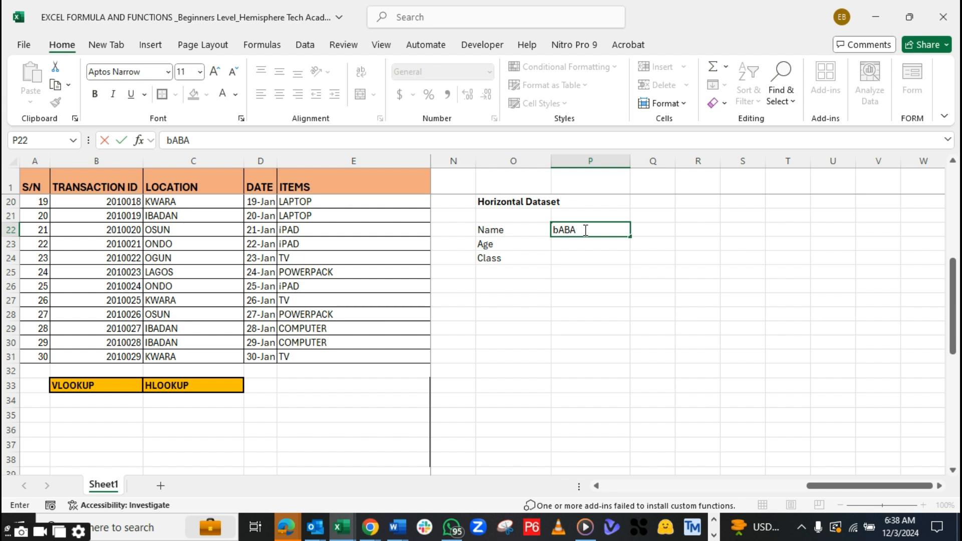
pyautogui.press('BackSpace')
pyautogui.press('BackSpace')
pyautogui.press('BackSpace')
pyautogui.press('BackSpace')
pyautogui.write('Babadele Emmanuel')
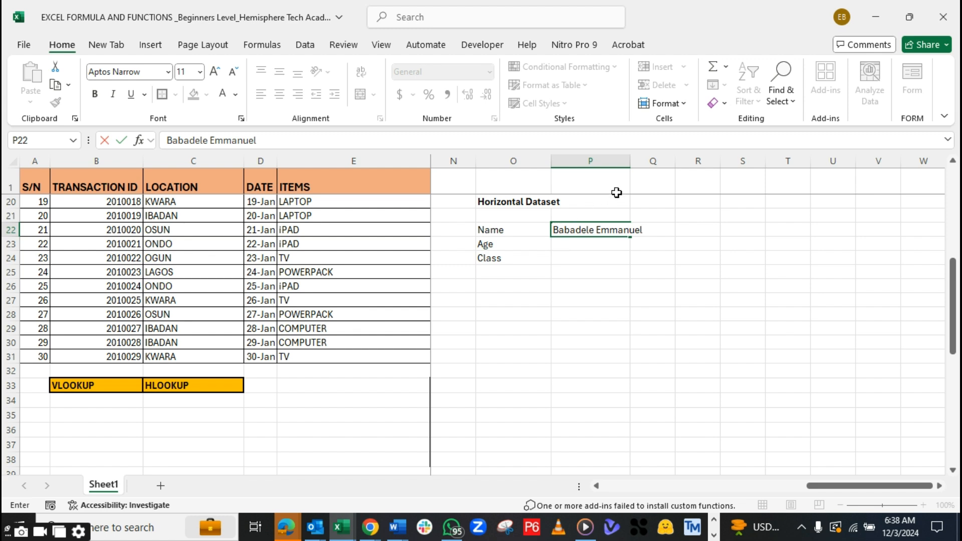
pyautogui.moveTo(629, 157); pyautogui.dragTo(680, 157)
pyautogui.click(602, 247)
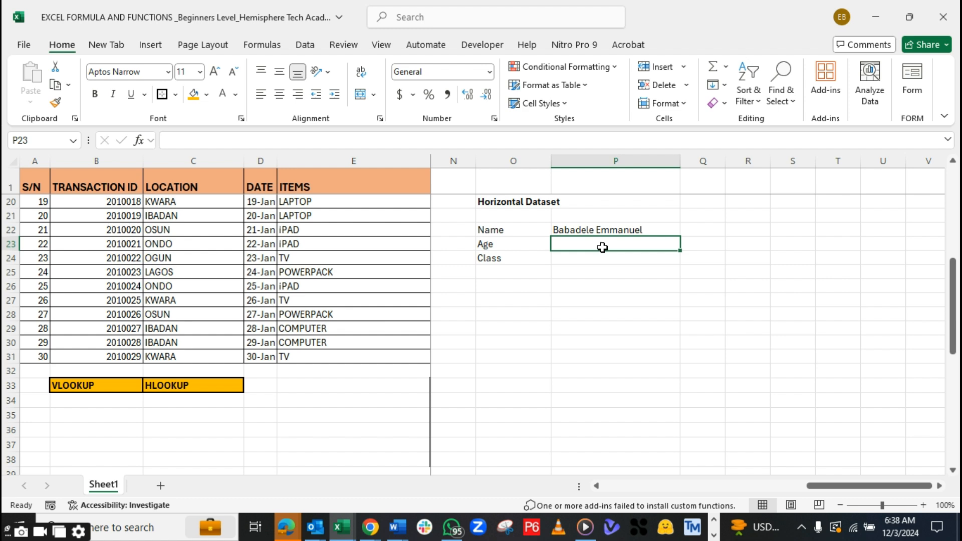
pyautogui.write('28')
pyautogui.press('Return')
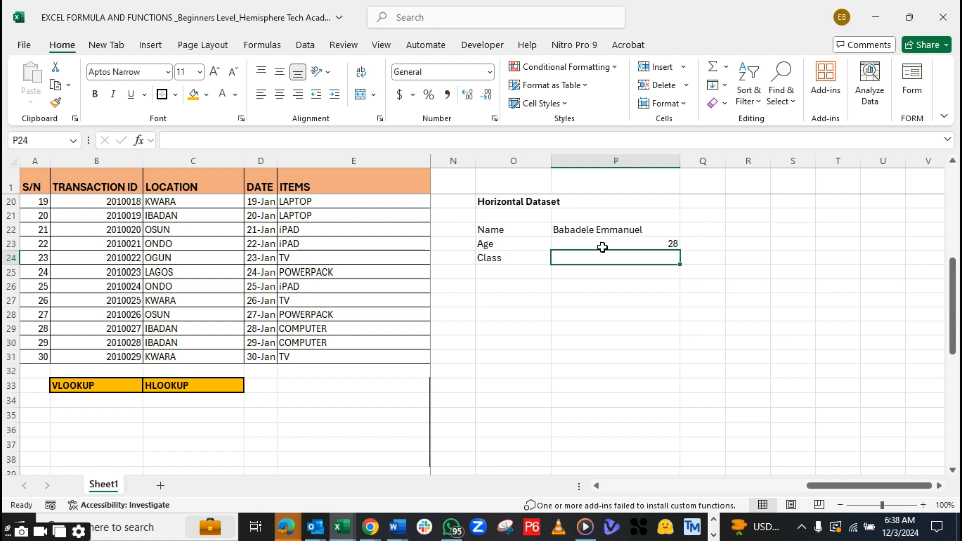
pyautogui.write('200')
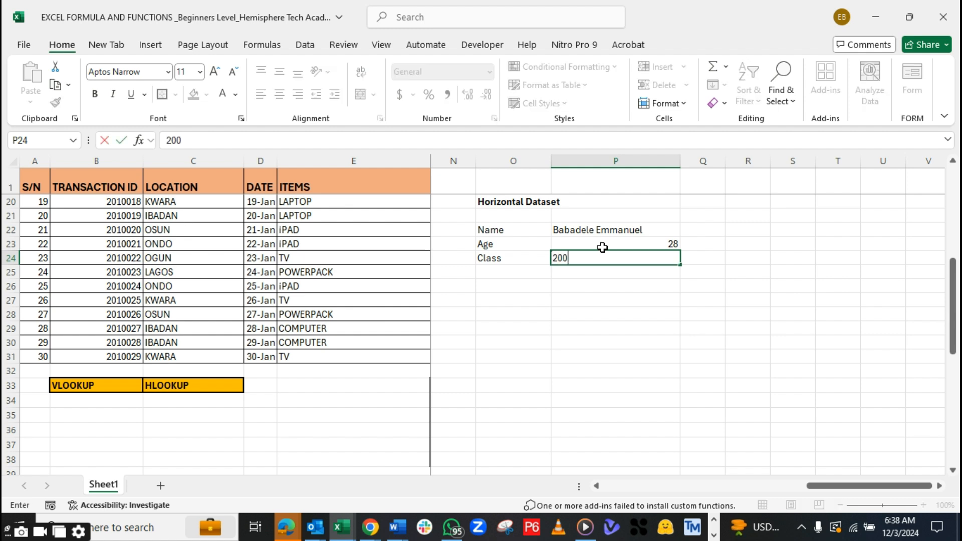
pyautogui.press('BackSpace')
pyautogui.press('BackSpace')
pyautogui.write('400')
pyautogui.press('Tab')
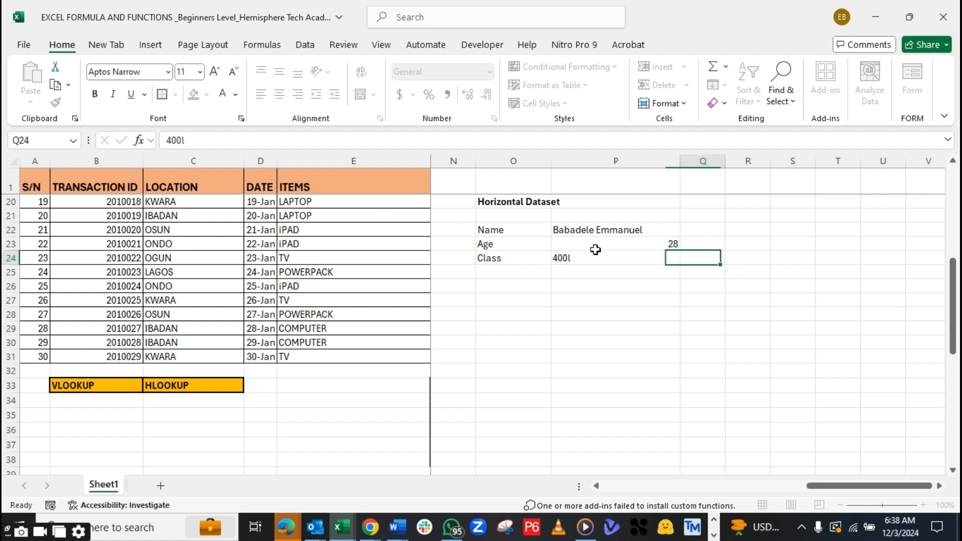
pyautogui.click(581, 255)
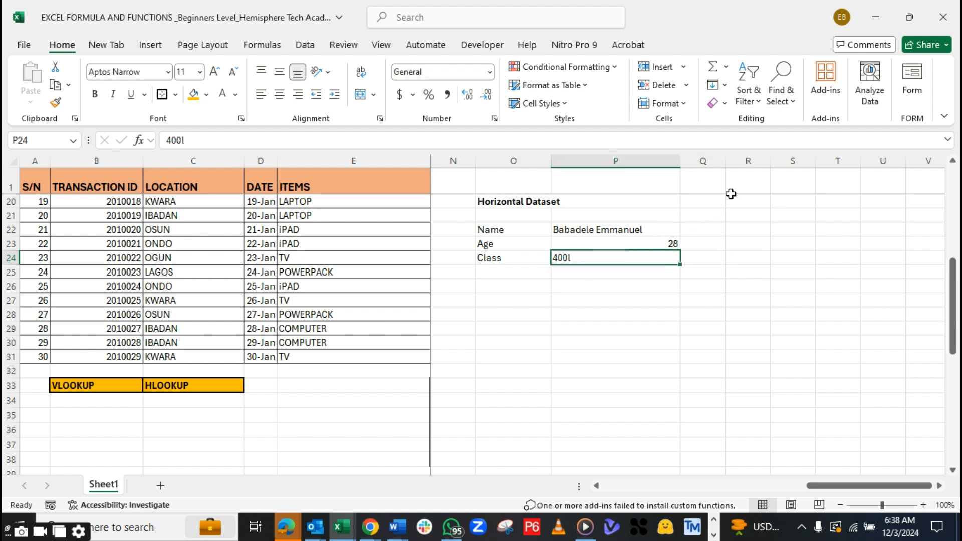
# Widen column Q and fill in the second person's name, age 30 and class 500l
pyautogui.moveTo(726, 159); pyautogui.dragTo(781, 153)
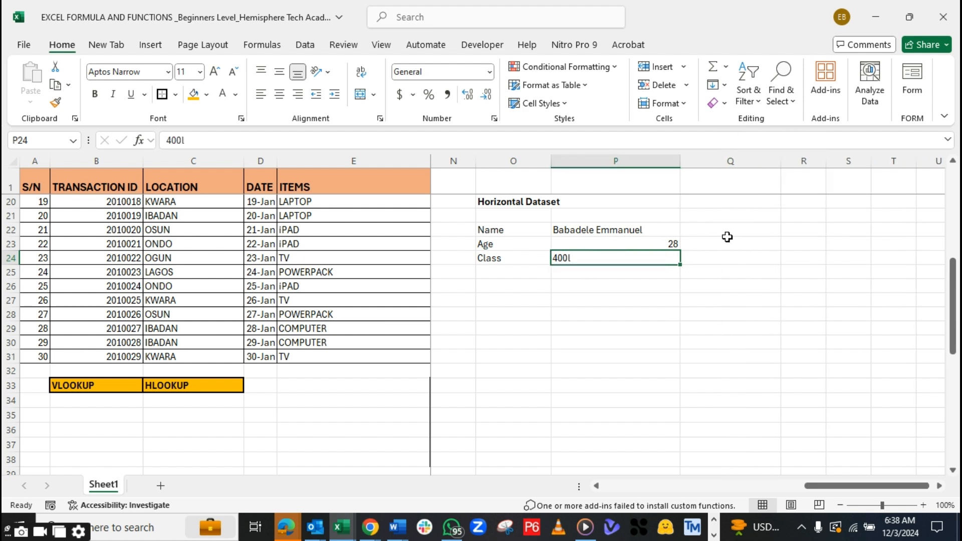
pyautogui.click(726, 230)
pyautogui.write('Amo')
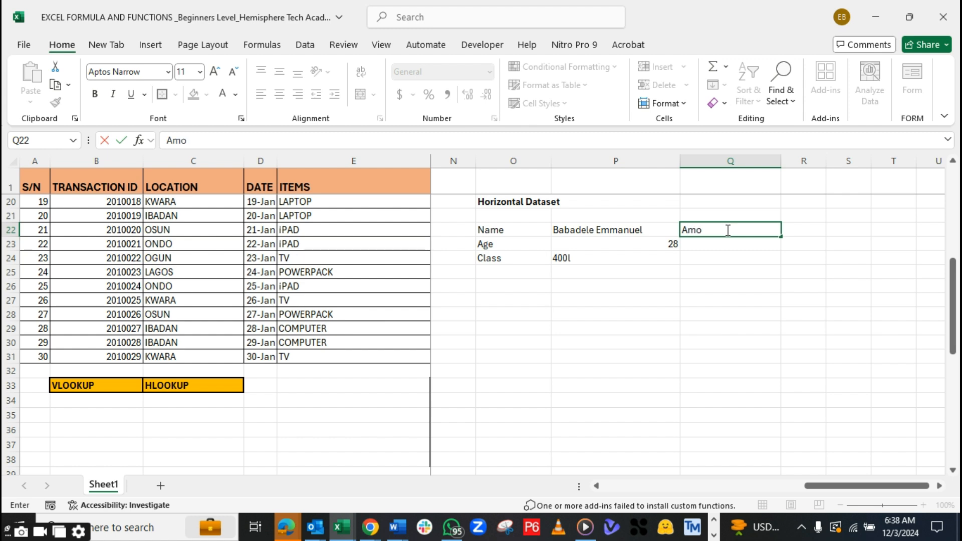
pyautogui.write('s Akin')
pyautogui.press('Return')
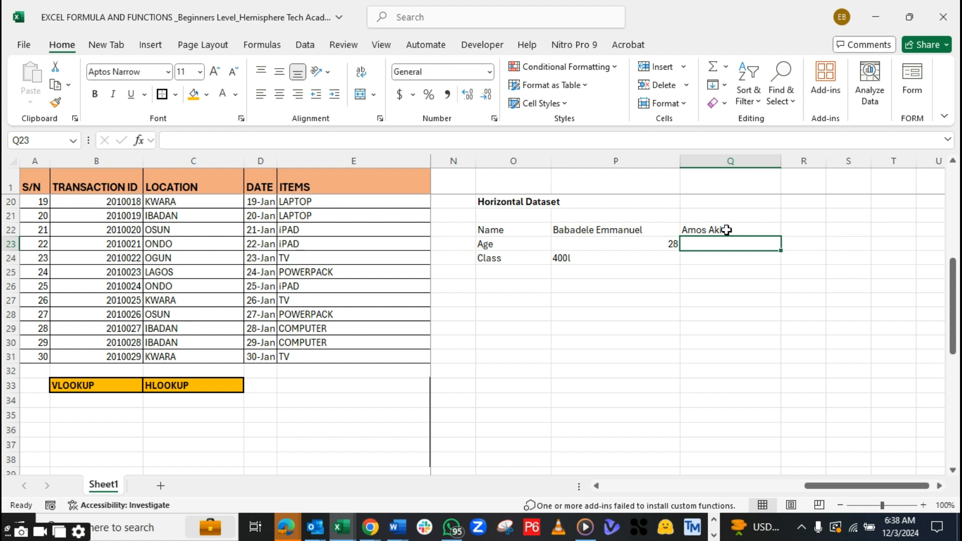
pyautogui.write('30')
pyautogui.press('Return')
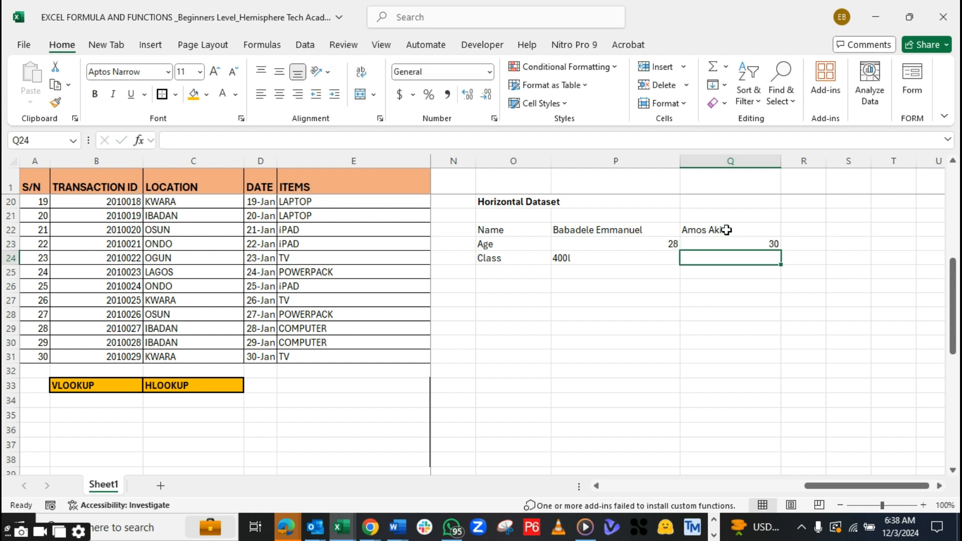
pyautogui.write('500')
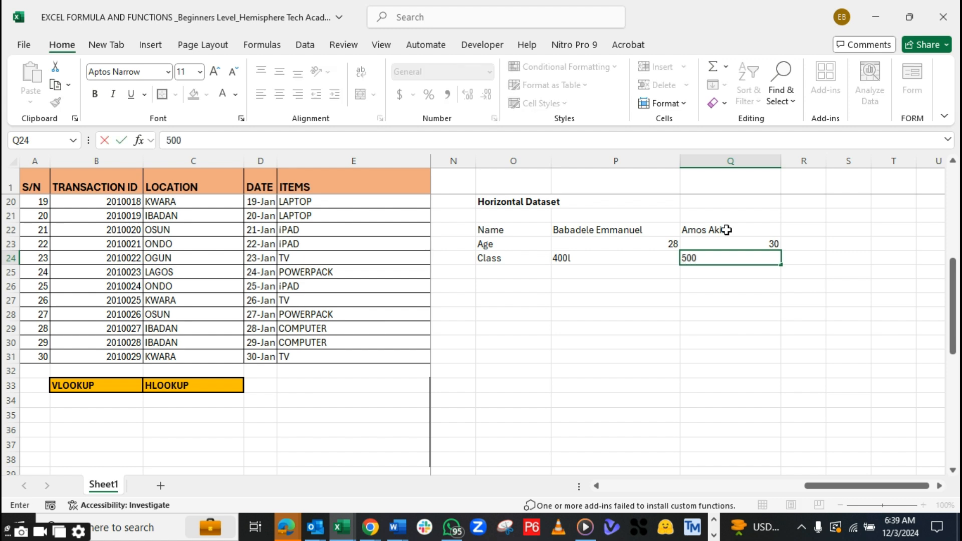
pyautogui.write('l')
pyautogui.press('Tab')
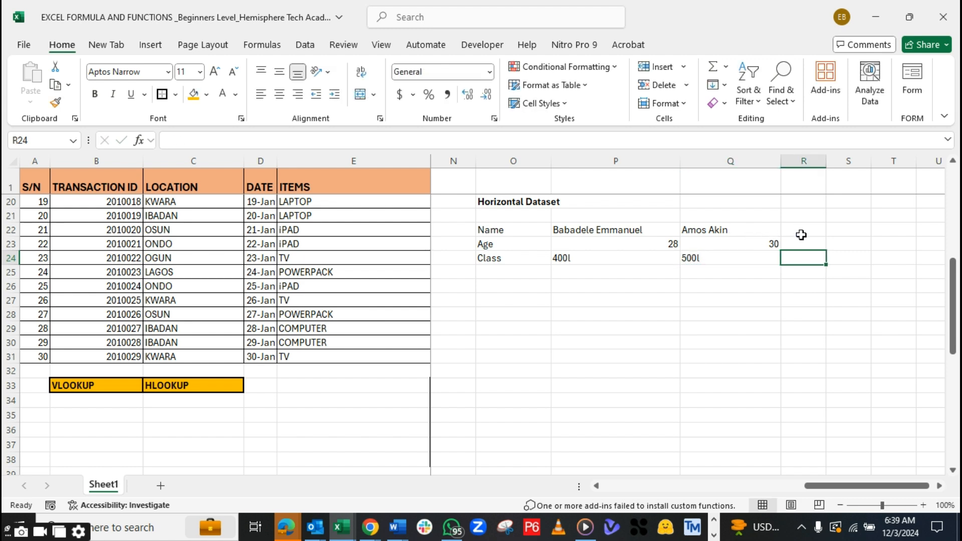
pyautogui.moveTo(504, 231); pyautogui.dragTo(502, 254)
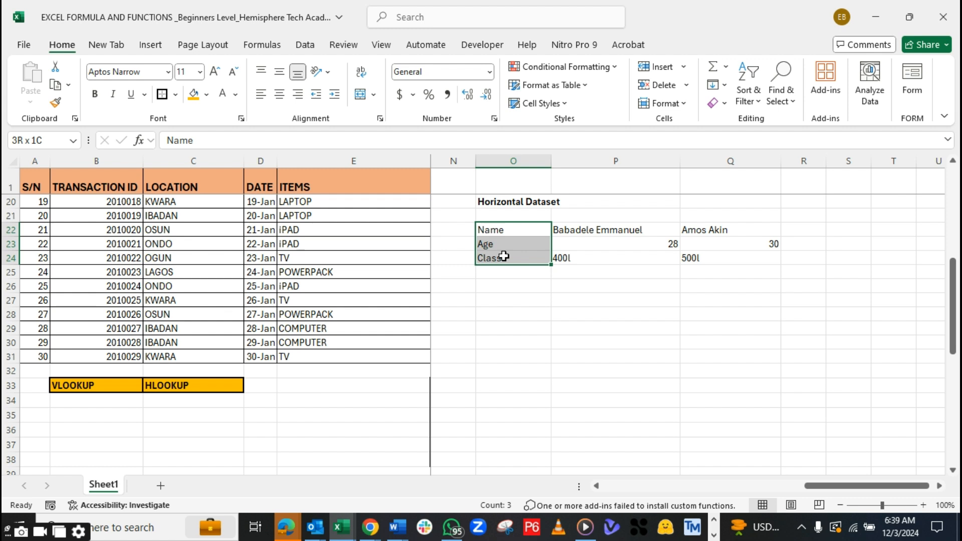
pyautogui.click(206, 94)
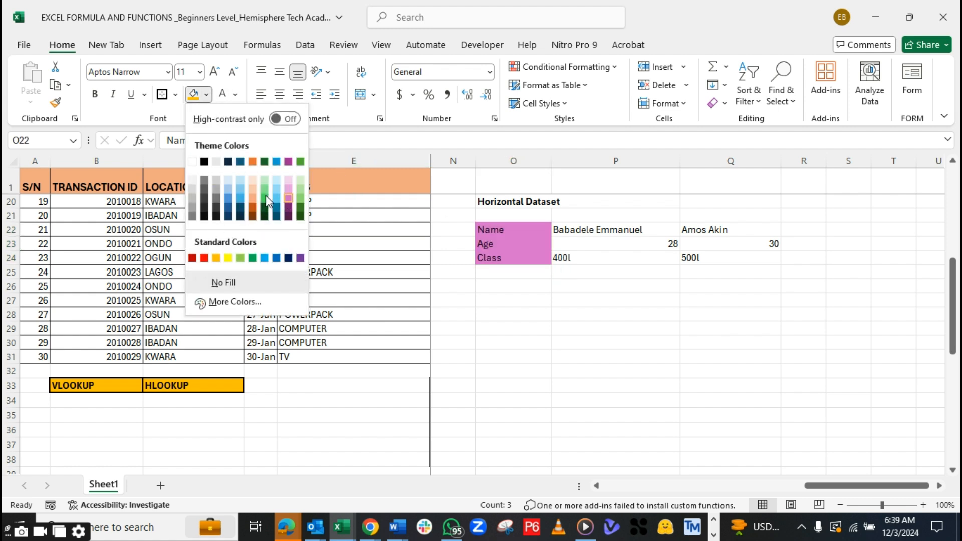
pyautogui.click(255, 212)
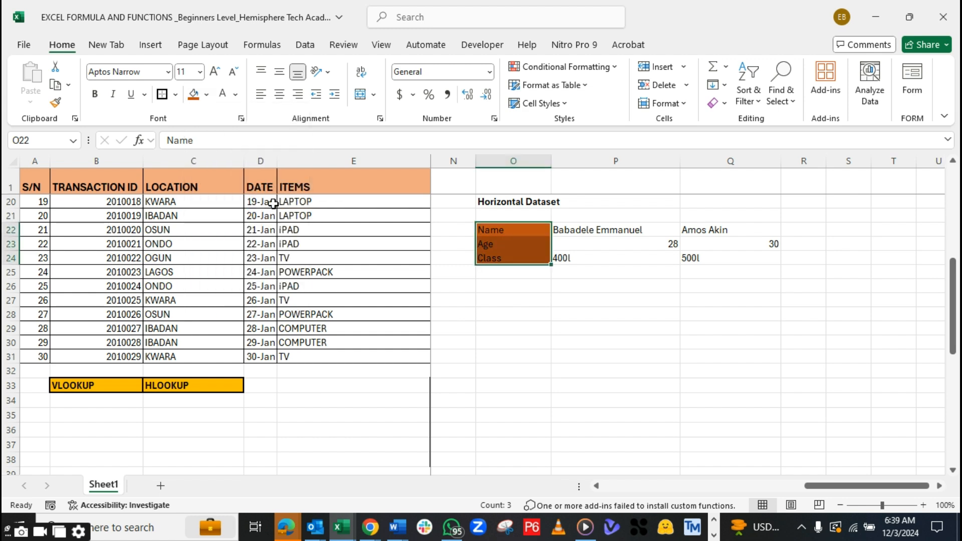
pyautogui.click(206, 95)
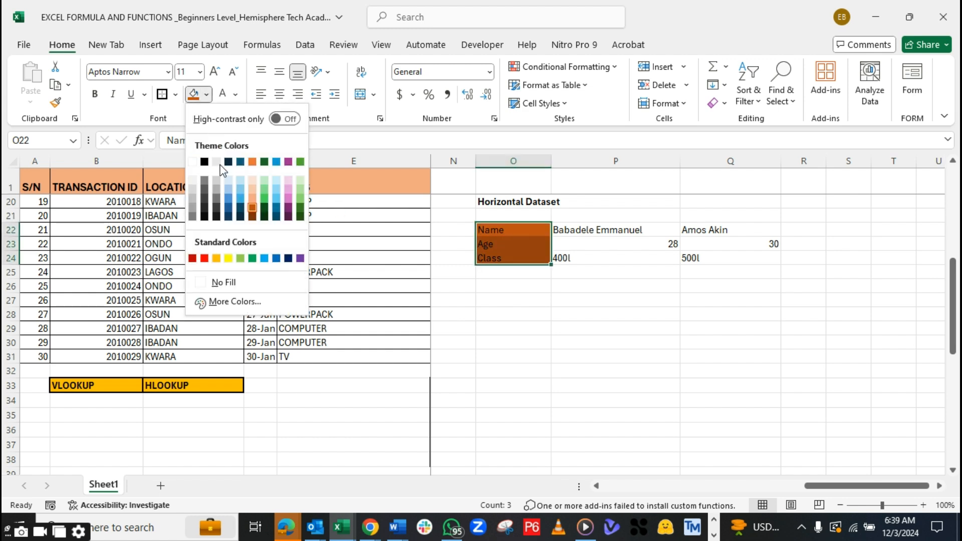
pyautogui.click(255, 204)
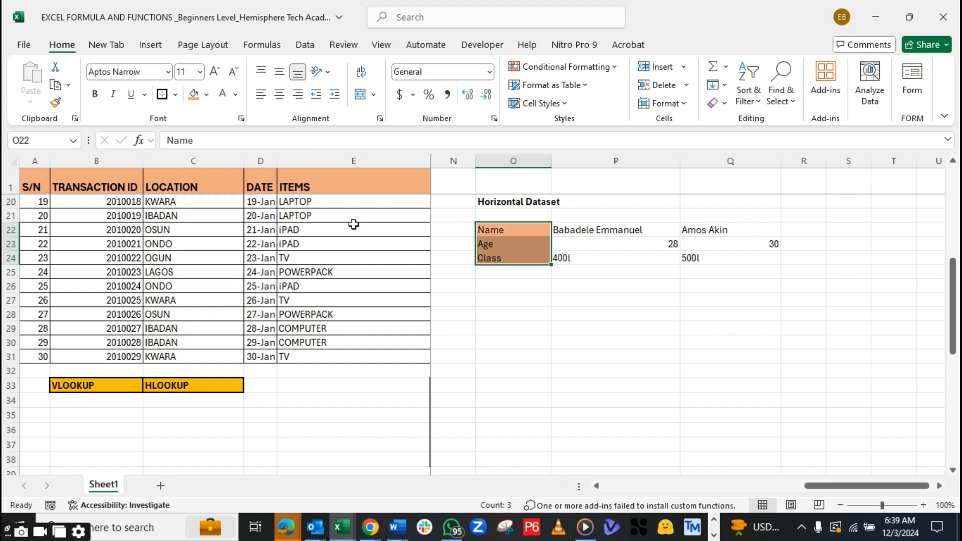
pyautogui.click(491, 230)
pyautogui.moveTo(497, 240); pyautogui.dragTo(762, 258)
pyautogui.click(175, 94)
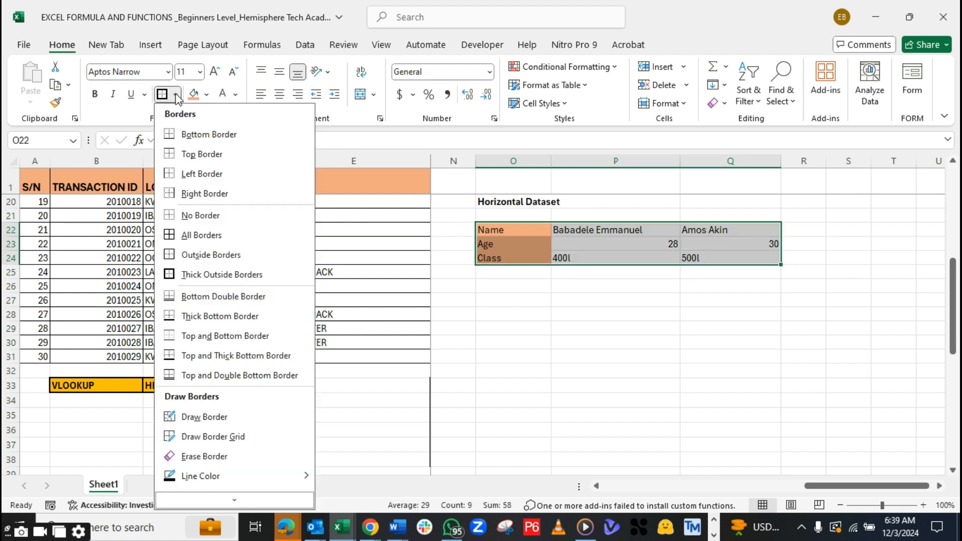
pyautogui.click(190, 235)
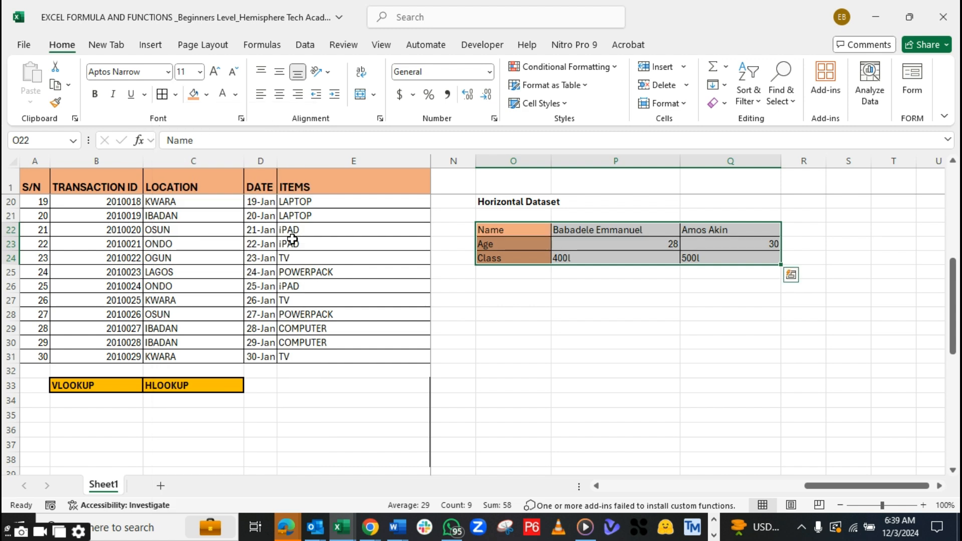
pyautogui.click(498, 246)
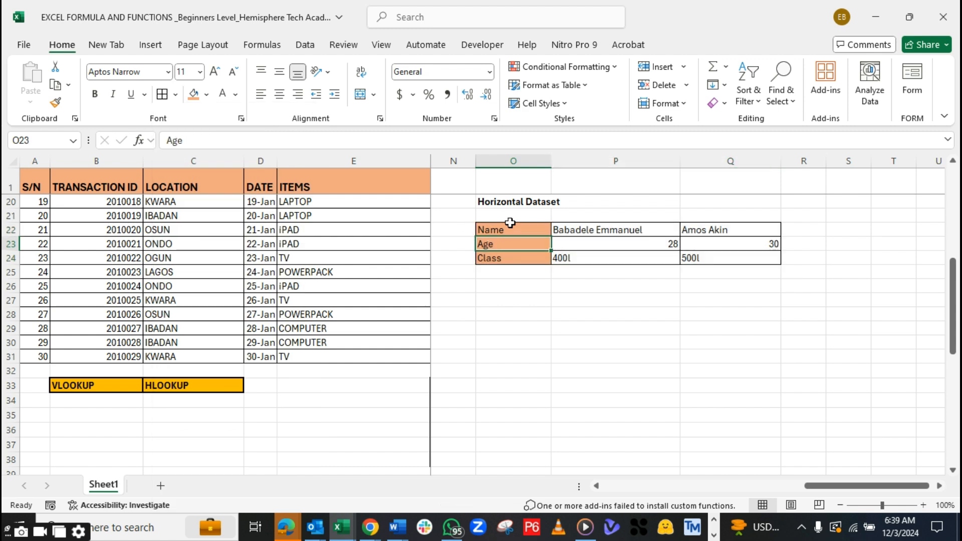
pyautogui.click(490, 229)
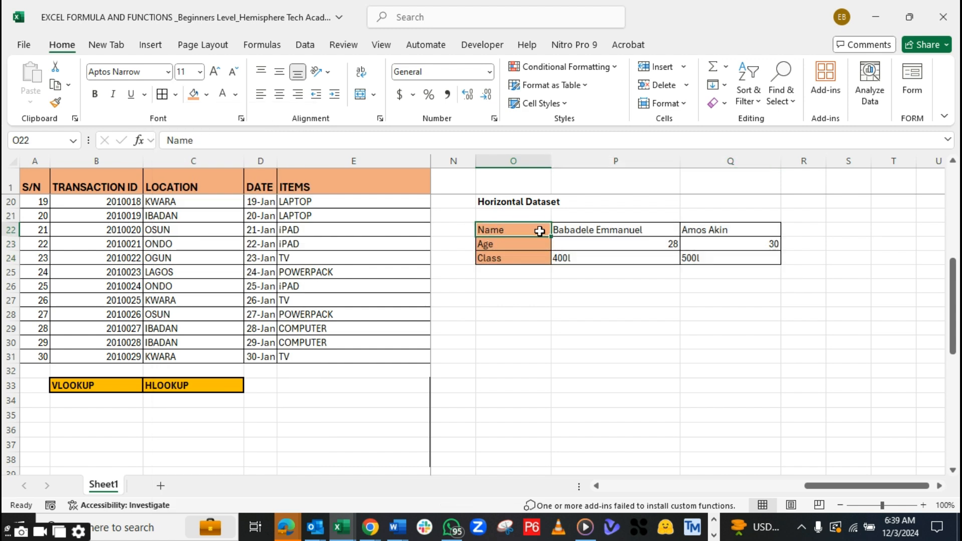
pyautogui.moveTo(498, 230); pyautogui.dragTo(879, 227)
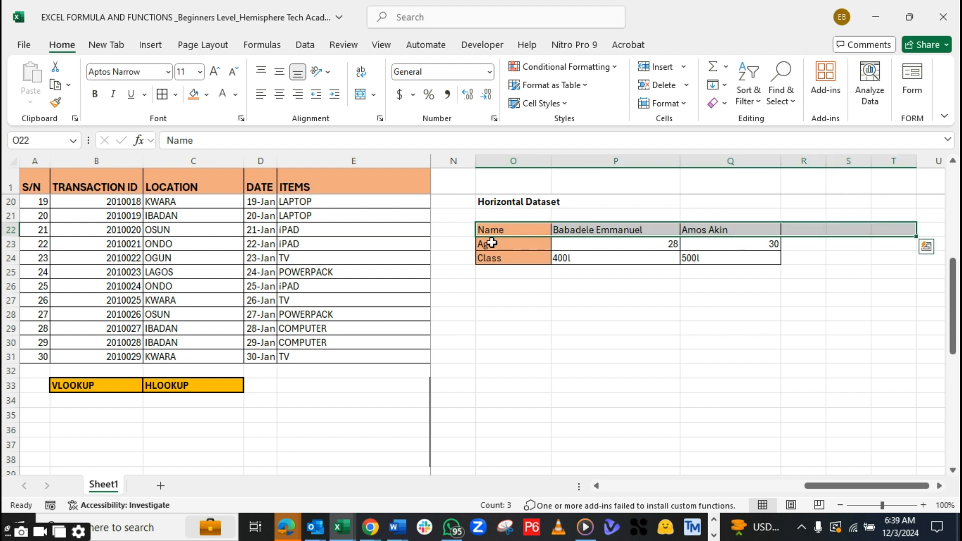
pyautogui.moveTo(492, 243); pyautogui.dragTo(817, 242)
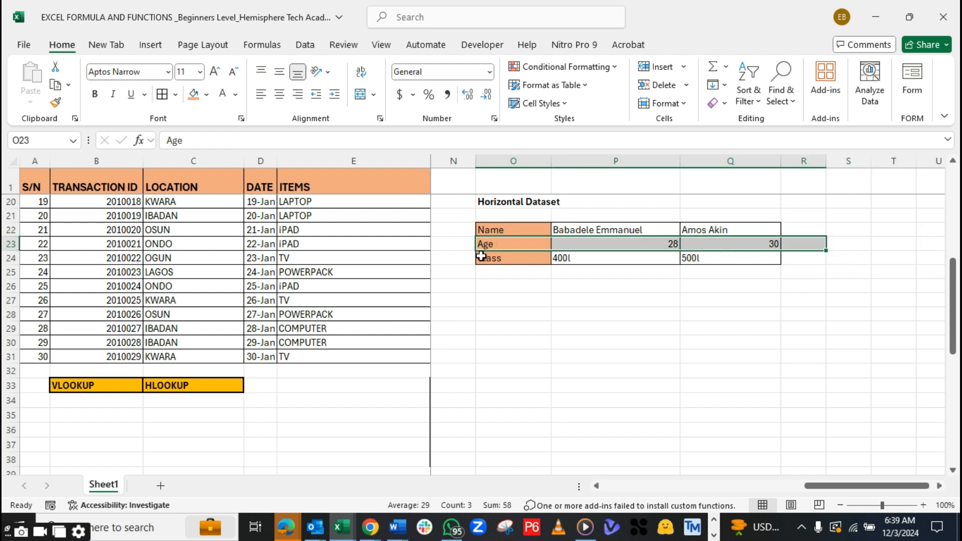
pyautogui.moveTo(489, 262); pyautogui.dragTo(913, 252)
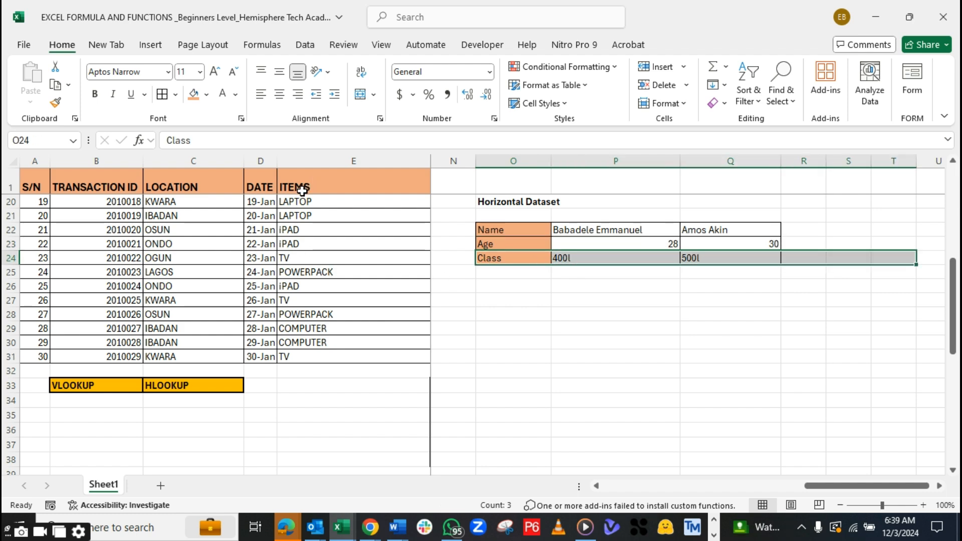
# Highlight the ITEMS and LOCATION columns of the sales table
pyautogui.scroll(2, 304, 194)
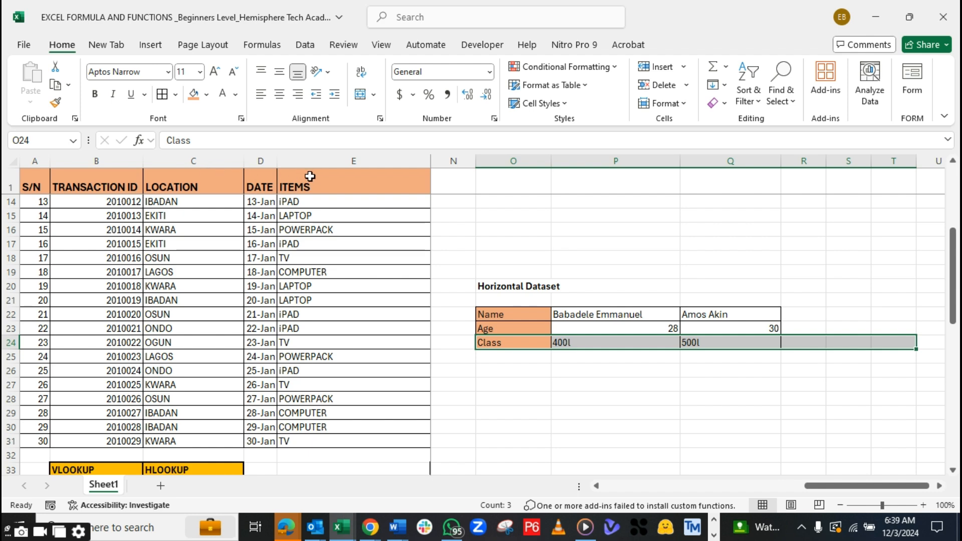
pyautogui.moveTo(310, 176); pyautogui.dragTo(341, 503)
pyautogui.moveTo(193, 177); pyautogui.dragTo(199, 323)
pyautogui.click(191, 159)
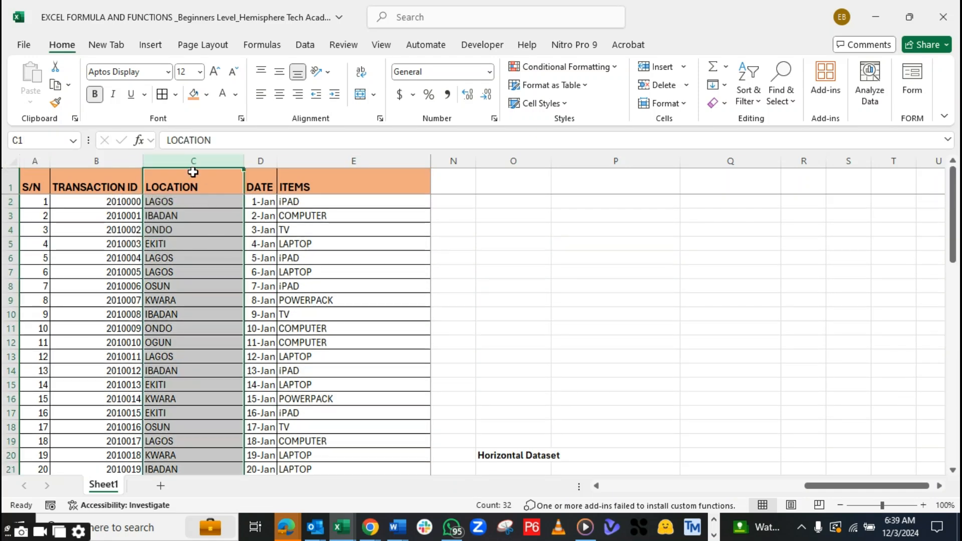
pyautogui.scroll(-2, 195, 175)
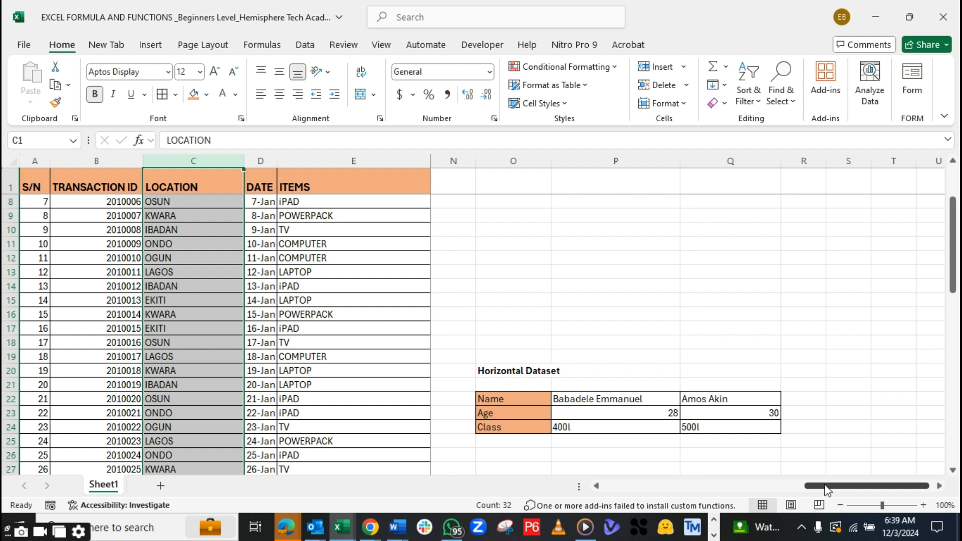
pyautogui.moveTo(826, 489); pyautogui.dragTo(819, 489)
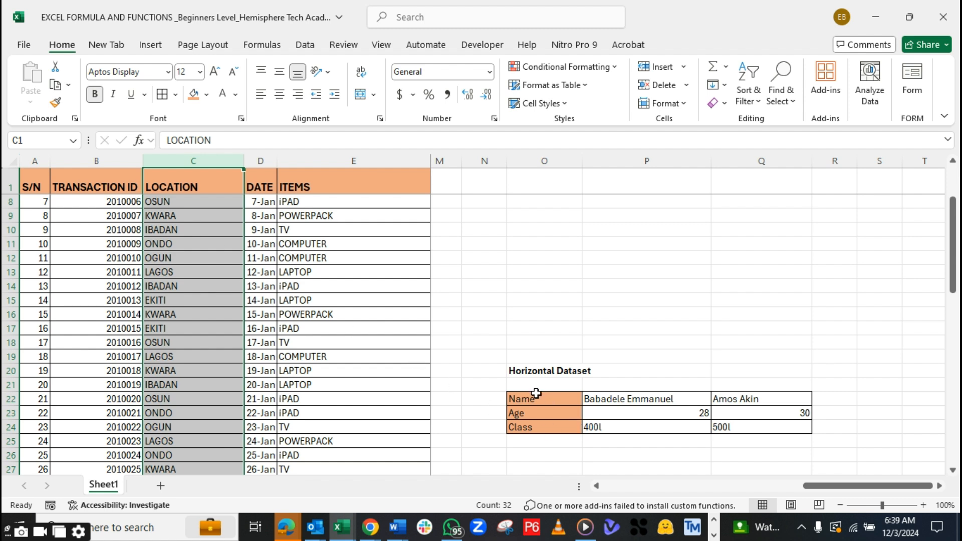
# Select the Horizontal Dataset table, then scroll down to the VLOOKUP label rows
pyautogui.moveTo(520, 395); pyautogui.dragTo(817, 422)
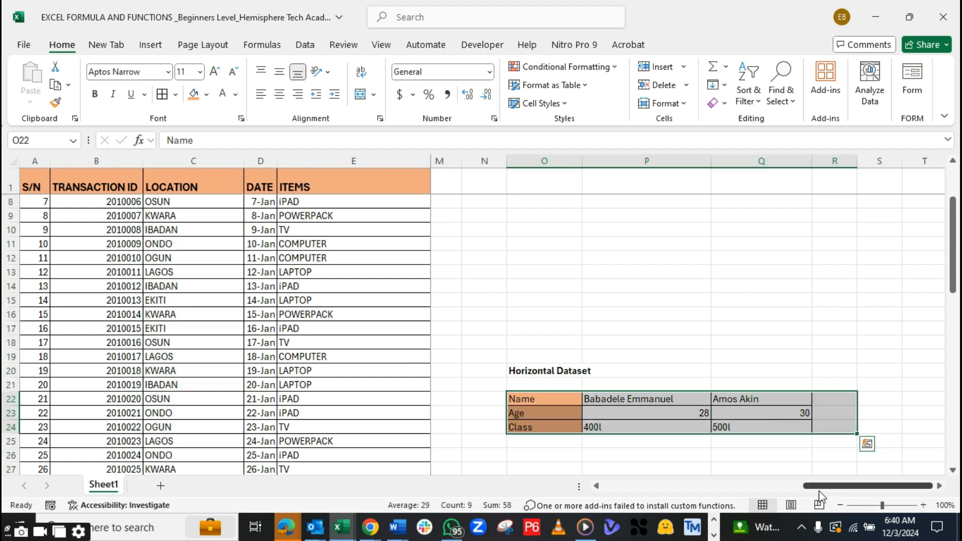
pyautogui.moveTo(812, 488); pyautogui.dragTo(610, 485)
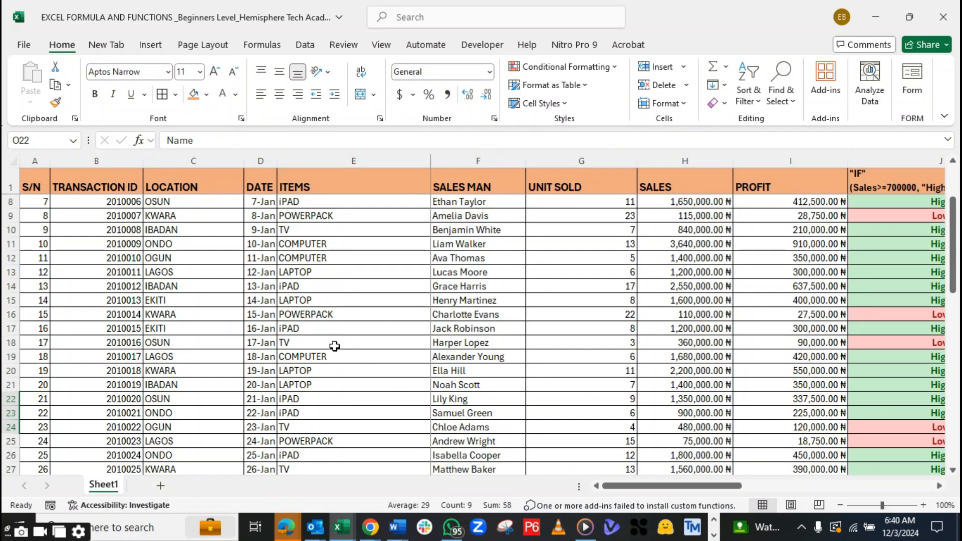
pyautogui.scroll(-1, 335, 348)
pyautogui.scroll(-5, 334, 349)
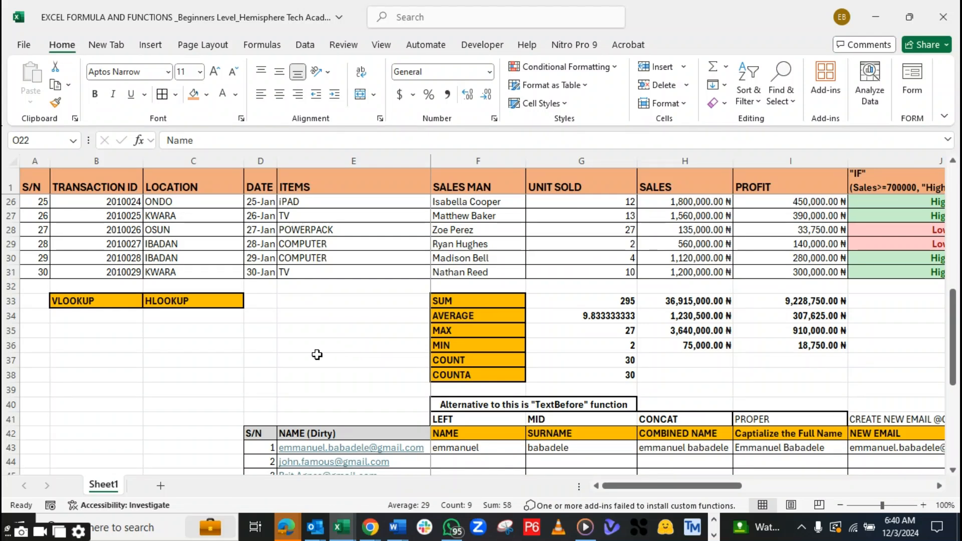
# Widen column A to a width of 13.00
pyautogui.click(77, 319)
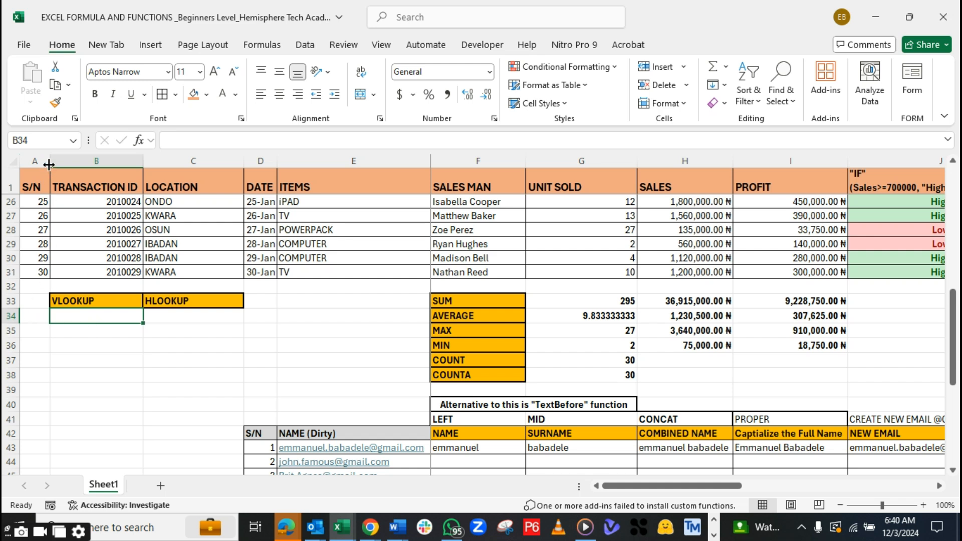
pyautogui.moveTo(50, 161); pyautogui.dragTo(86, 158)
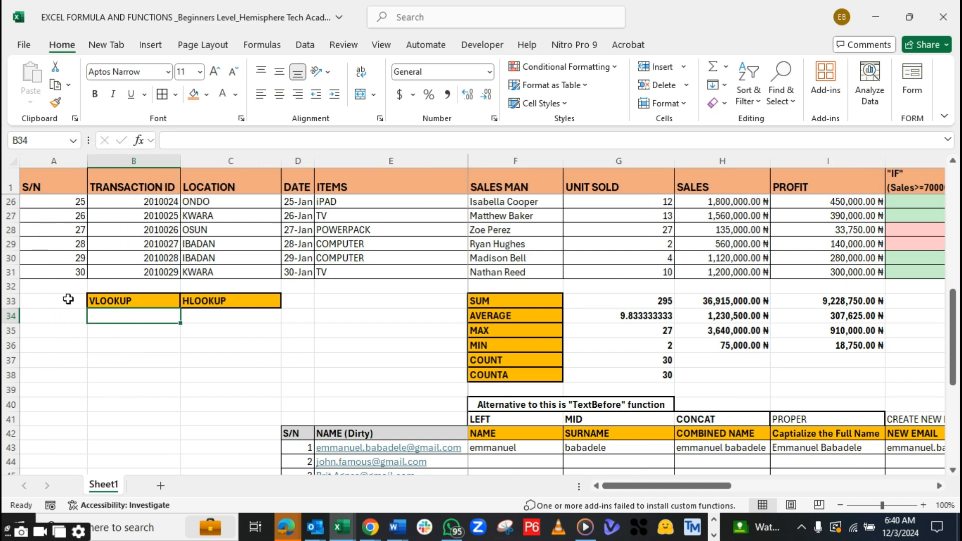
pyautogui.click(39, 312)
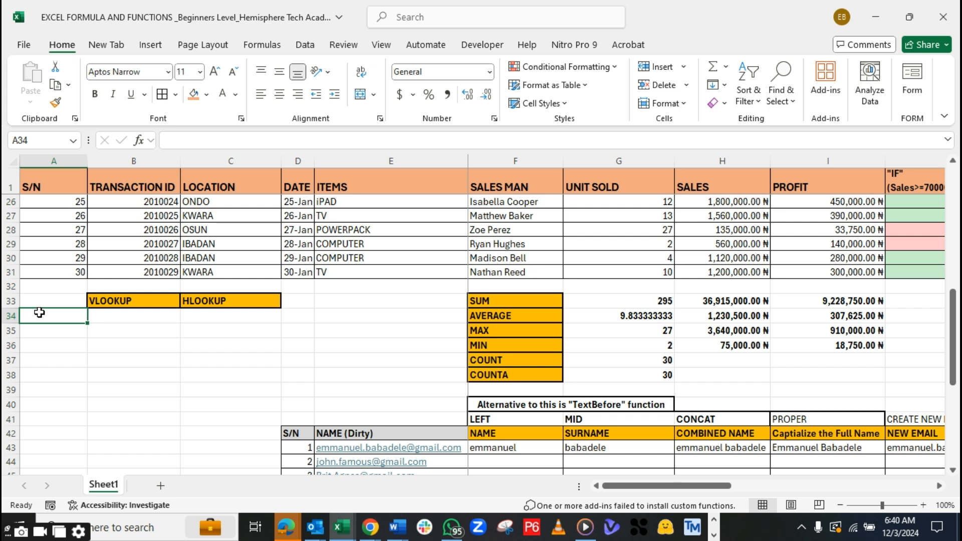
pyautogui.click(115, 318)
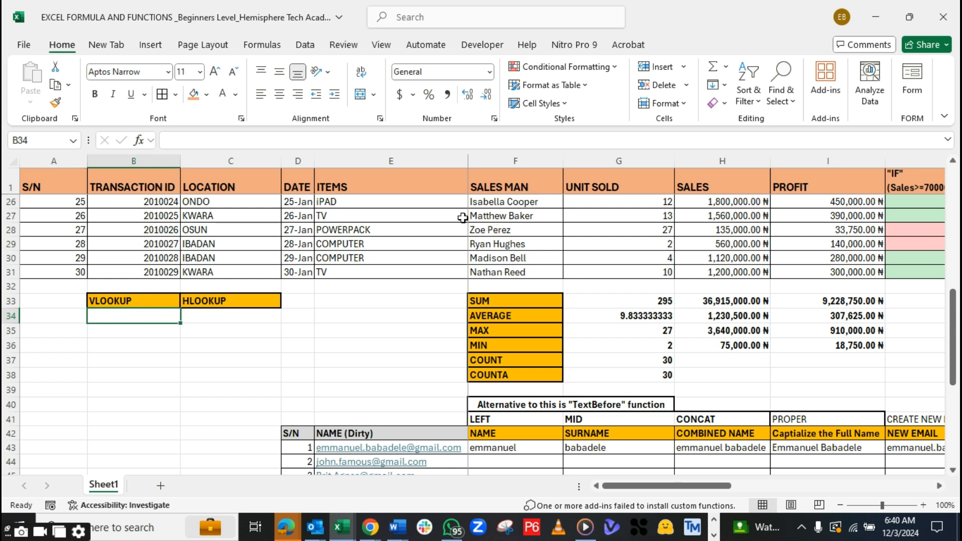
# Paste the salesperson's name into A34, delete it again, and widen column B
pyautogui.click(497, 230)
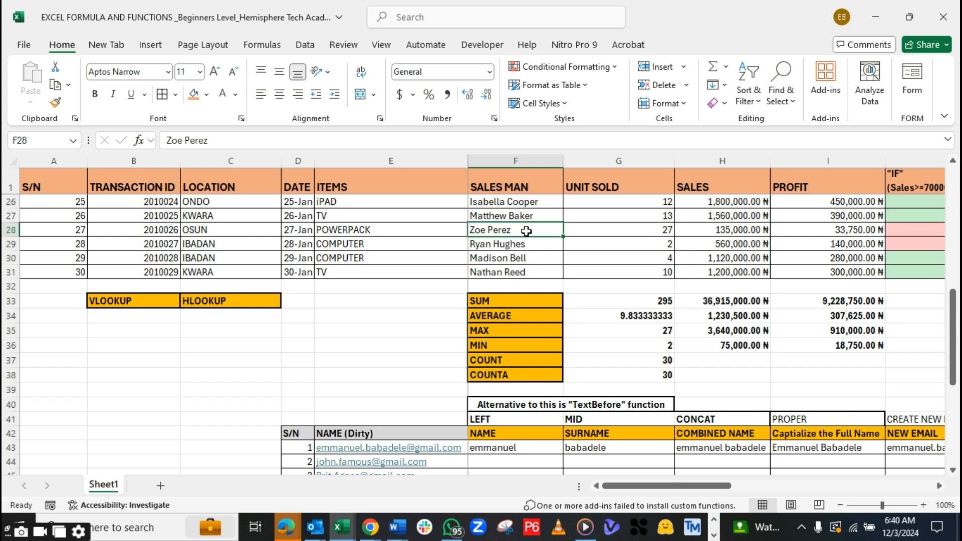
pyautogui.hotkey('ctrl', 'c')
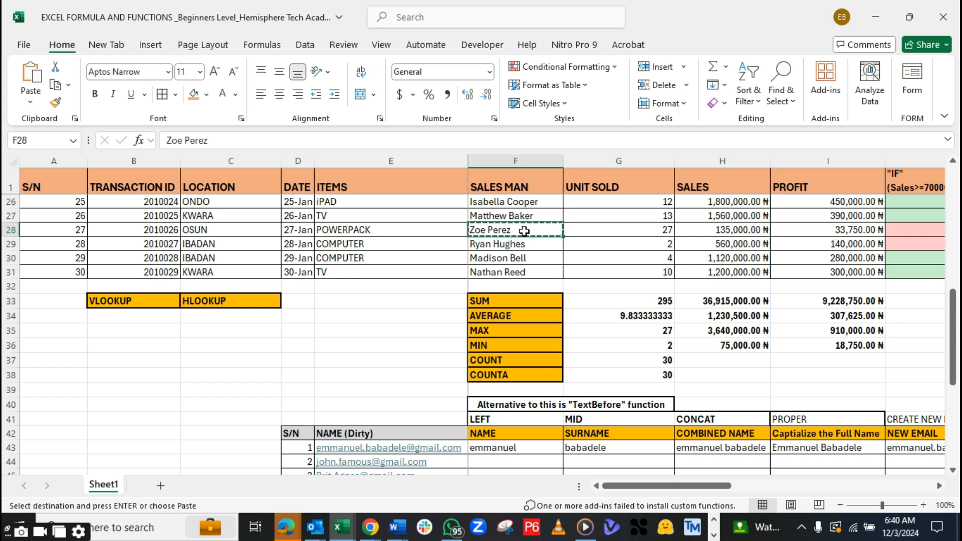
pyautogui.click(41, 318)
pyautogui.hotkey('ctrl', 'v')
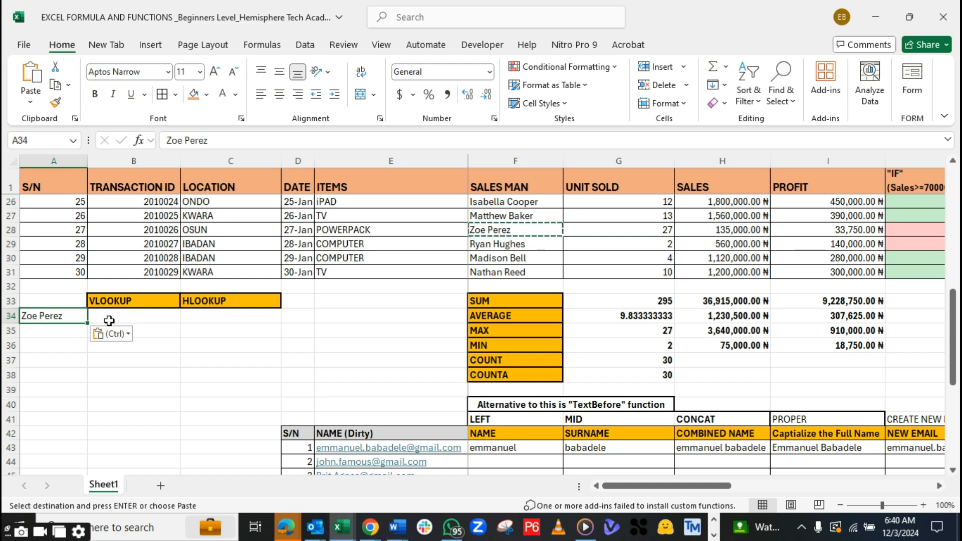
pyautogui.click(127, 317)
pyautogui.click(67, 319)
pyautogui.press('Delete')
pyautogui.click(115, 316)
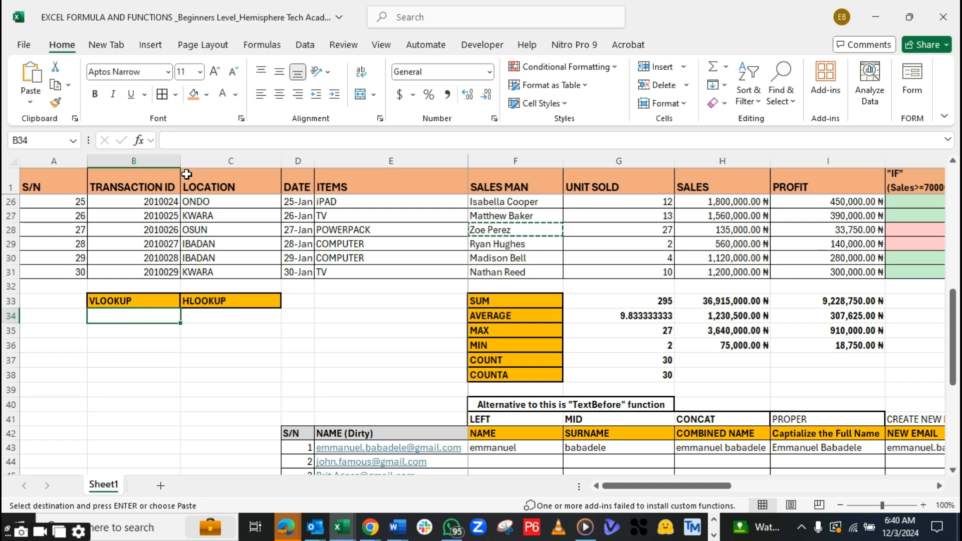
pyautogui.moveTo(181, 161); pyautogui.dragTo(191, 161)
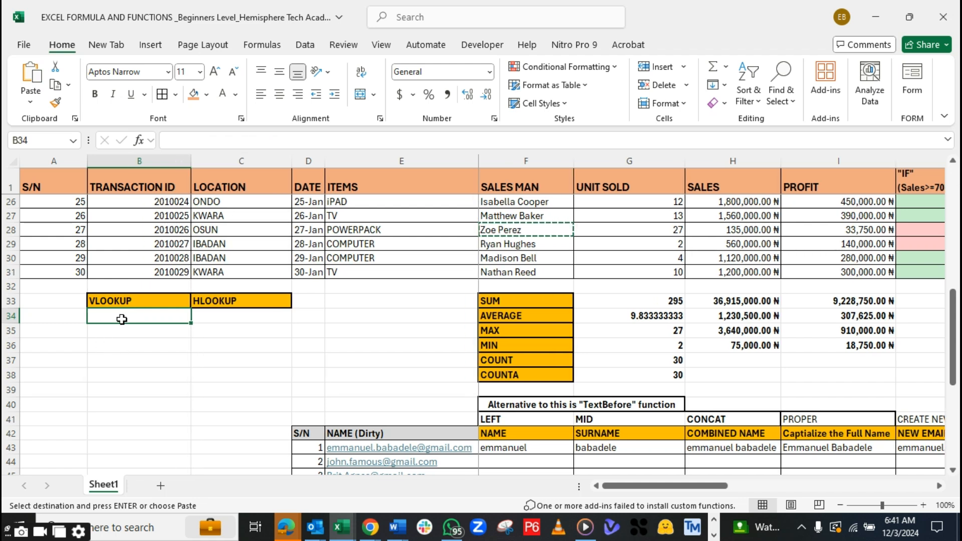
# In B34, start a VLOOKUP whose lookup value is the quoted salesperson's name
pyautogui.press('Escape')
pyautogui.write('=vloo')
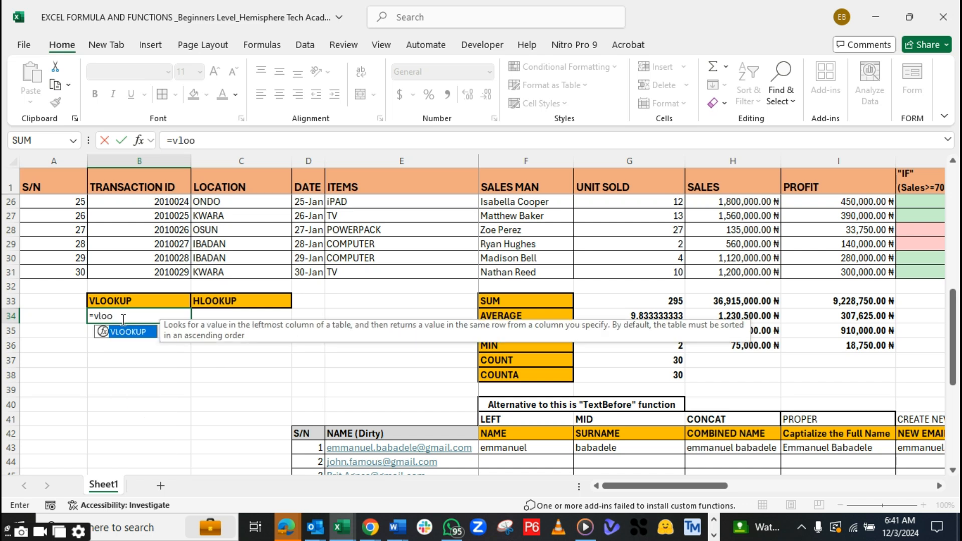
pyautogui.press('Tab')
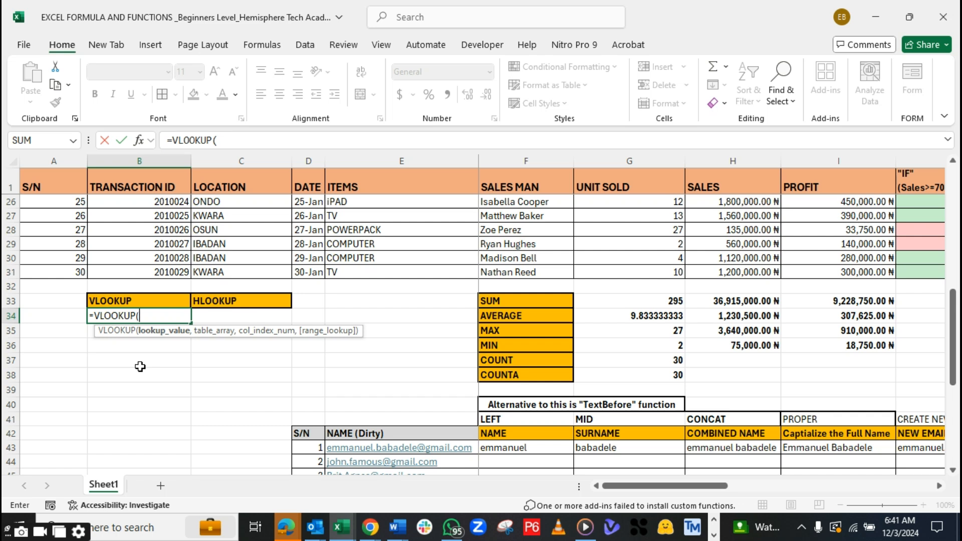
pyautogui.write('"Zoe Pere')
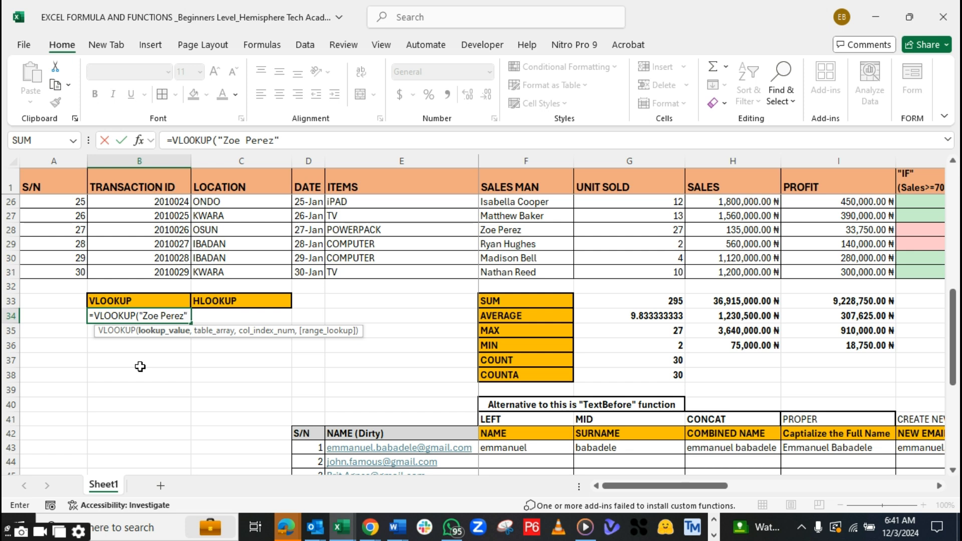
pyautogui.write('z"')
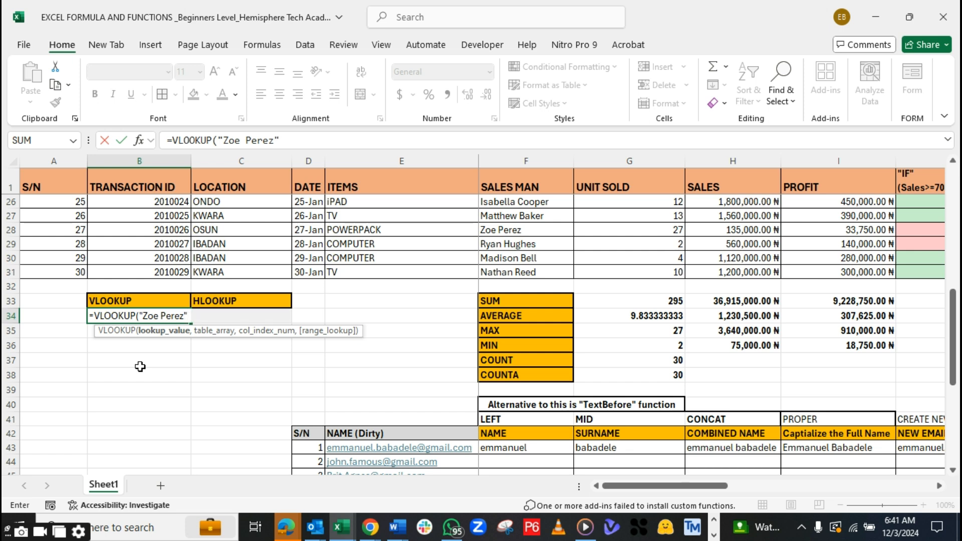
pyautogui.write(',')
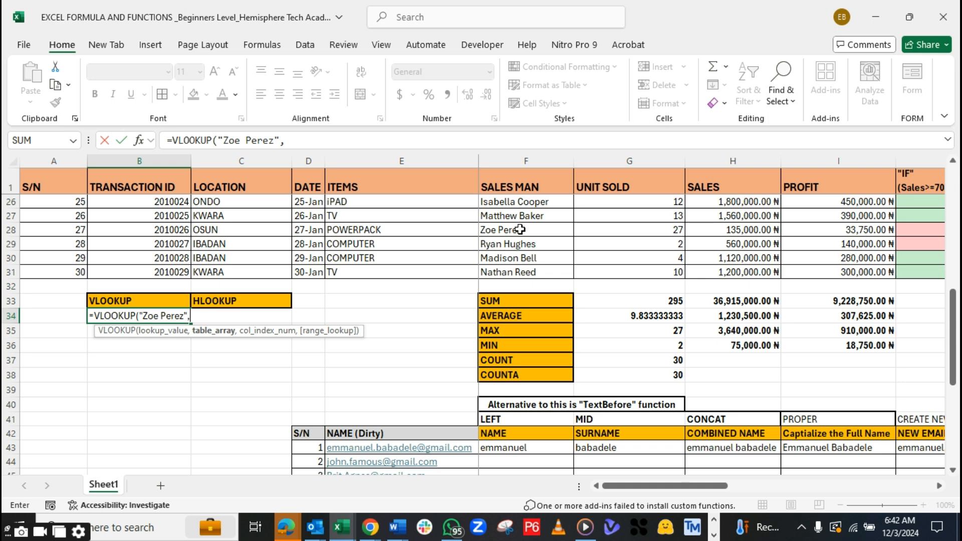
# Add F1:H31 as the VLOOKUP table range and continue to the next argument
pyautogui.scroll(8, 520, 225)
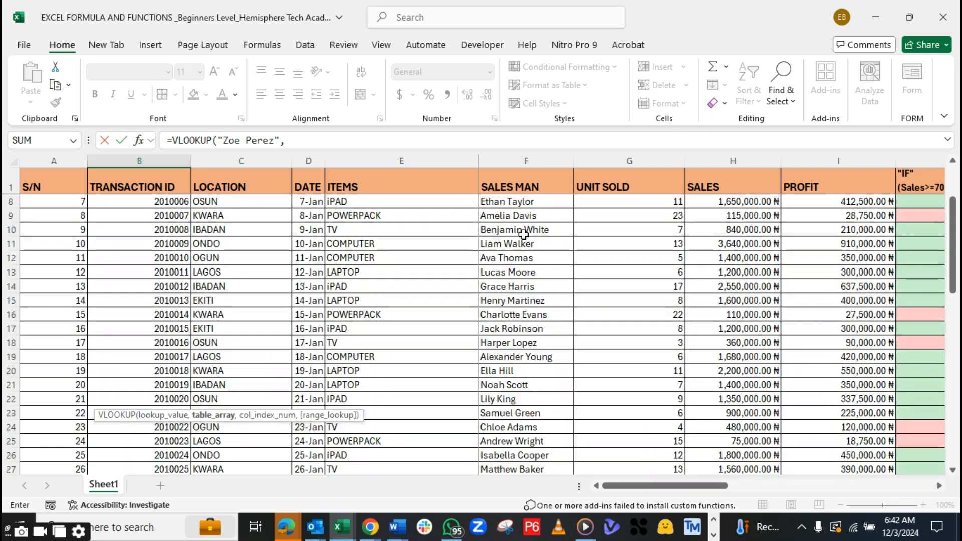
pyautogui.click(512, 186)
pyautogui.moveTo(514, 185); pyautogui.dragTo(751, 191)
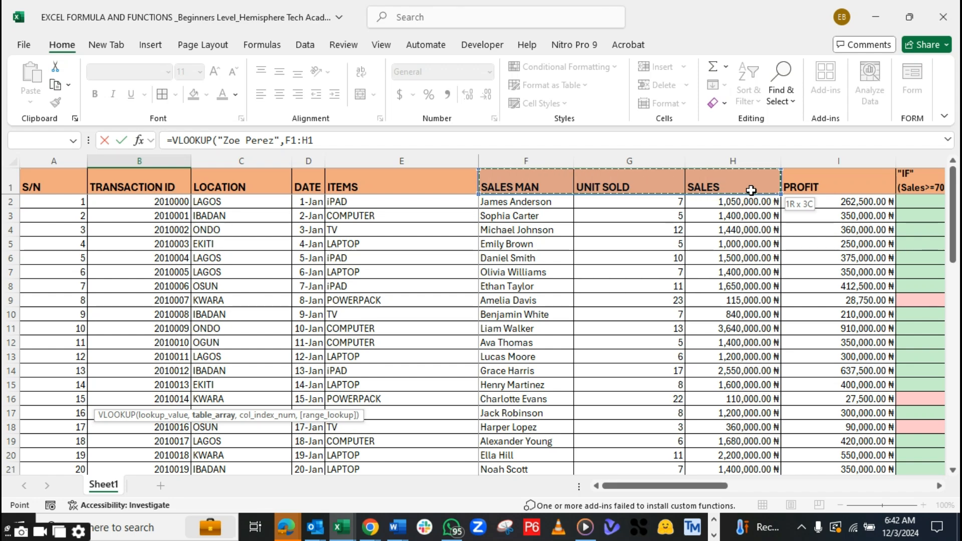
pyautogui.moveTo(751, 190); pyautogui.dragTo(740, 441)
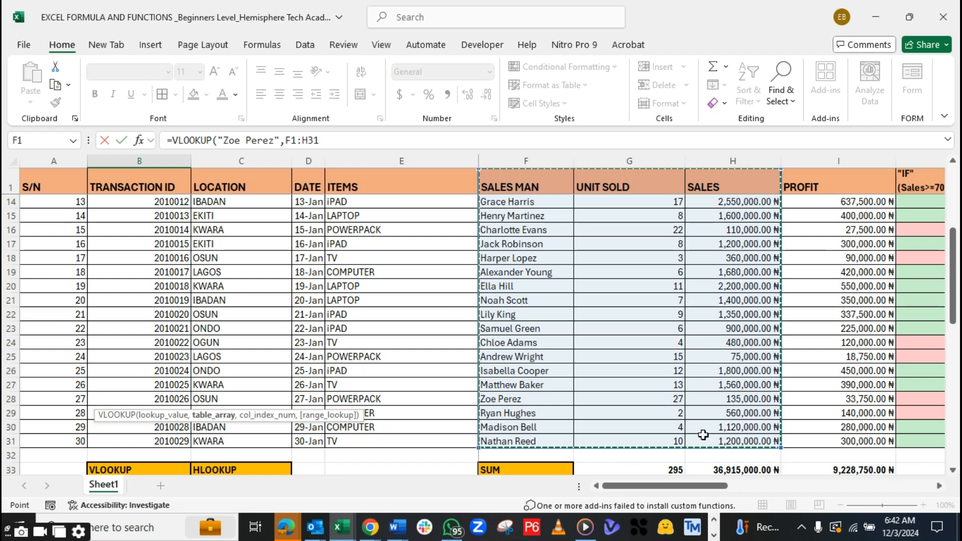
pyautogui.scroll(-1, 303, 357)
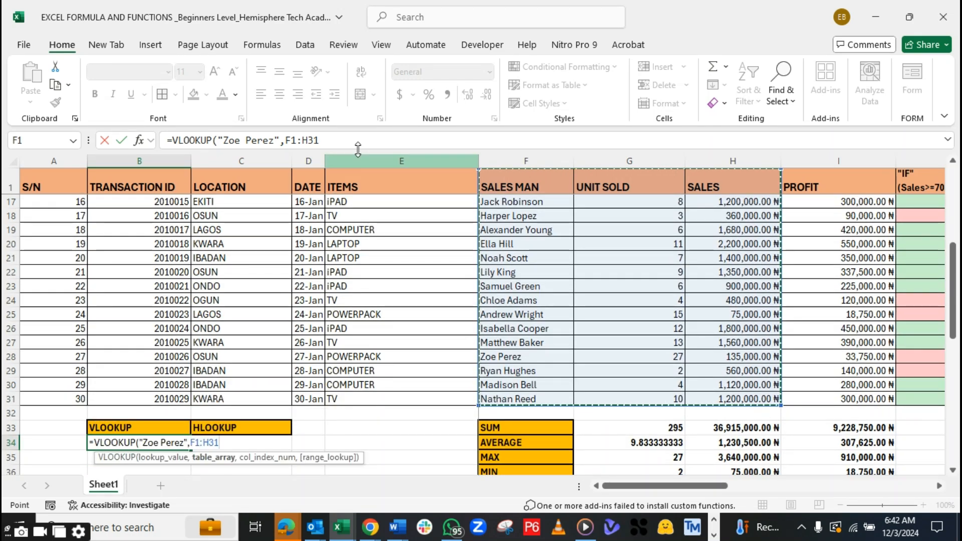
pyautogui.click(331, 142)
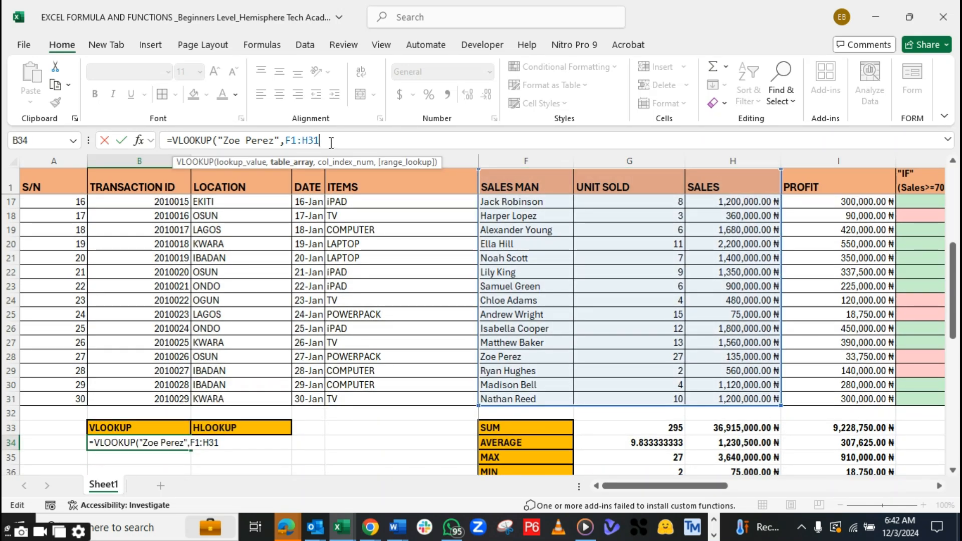
pyautogui.write(',')
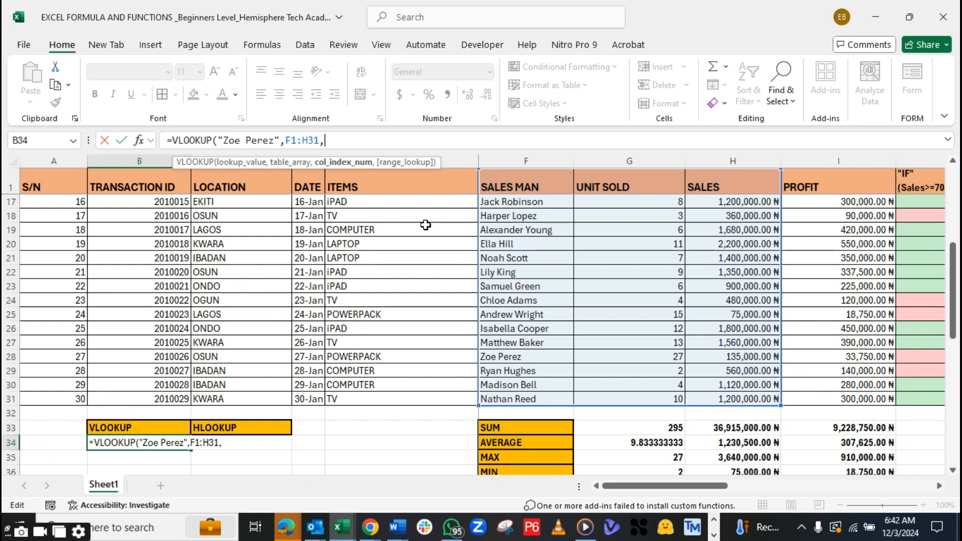
pyautogui.scroll(2, 572, 242)
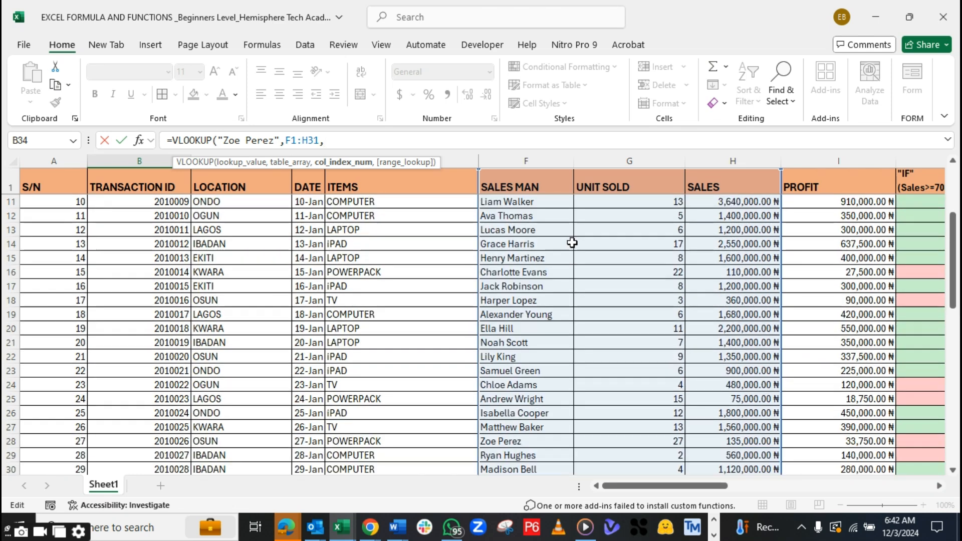
pyautogui.scroll(3, 572, 242)
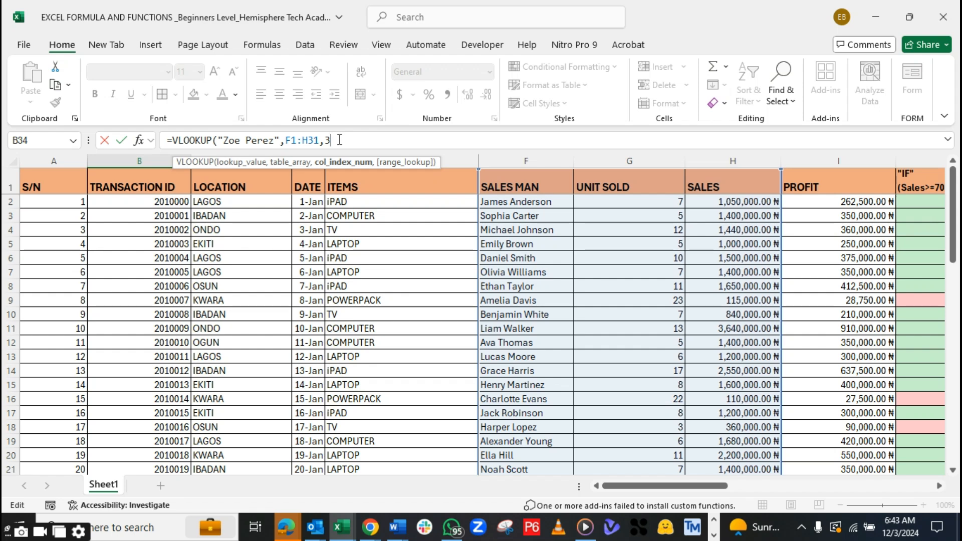
# Complete the VLOOKUP with FALSE for exact match and bold its 135000 result in B34
pyautogui.write(',')
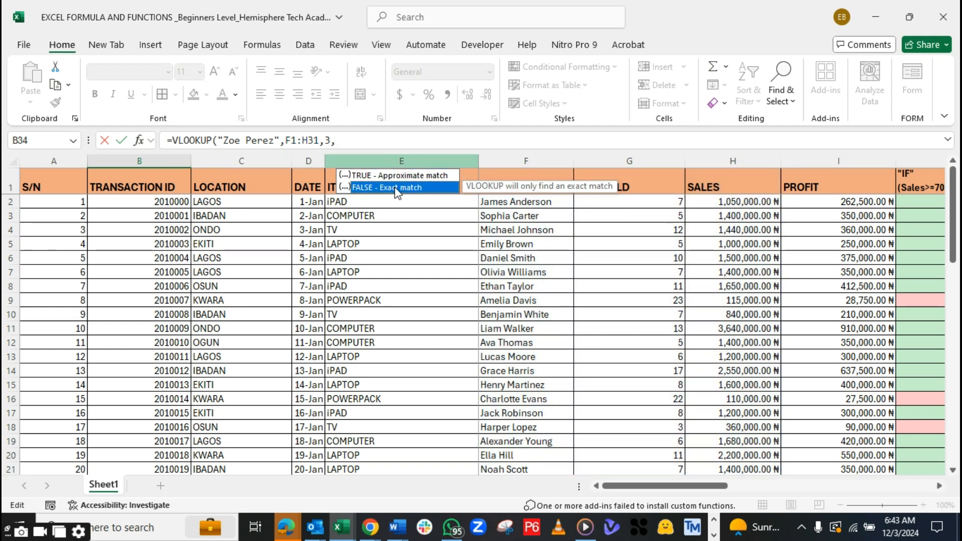
pyautogui.doubleClick(395, 187)
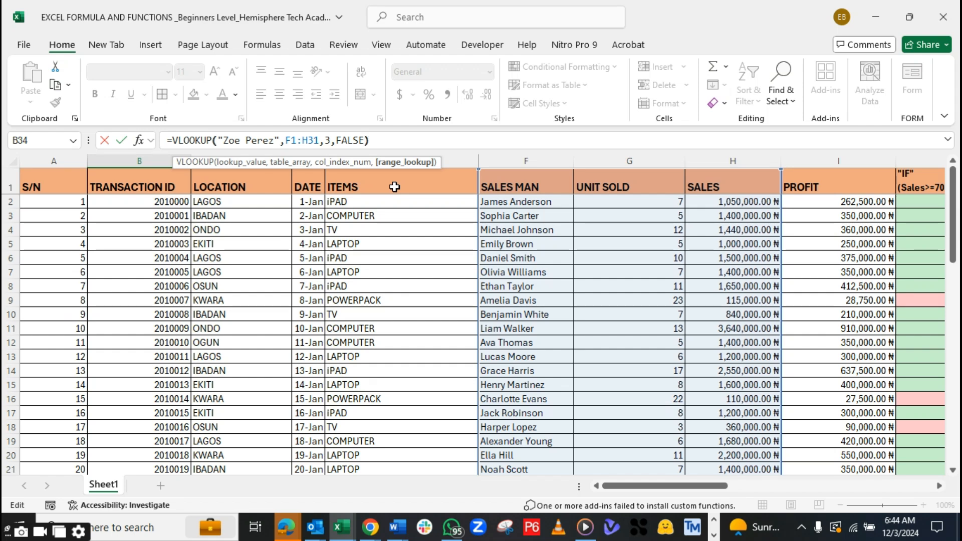
pyautogui.press('Return')
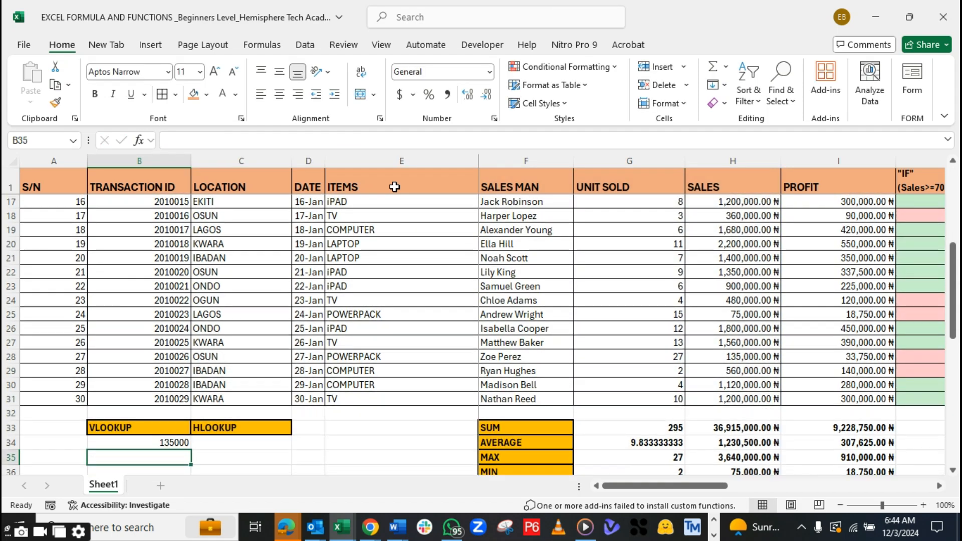
pyautogui.click(151, 443)
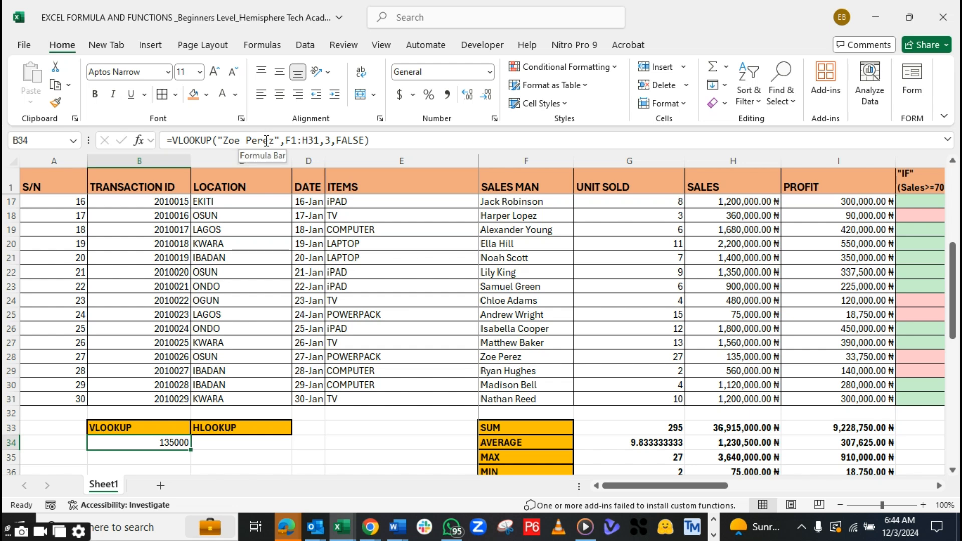
pyautogui.click(157, 452)
pyautogui.scroll(-2, 160, 441)
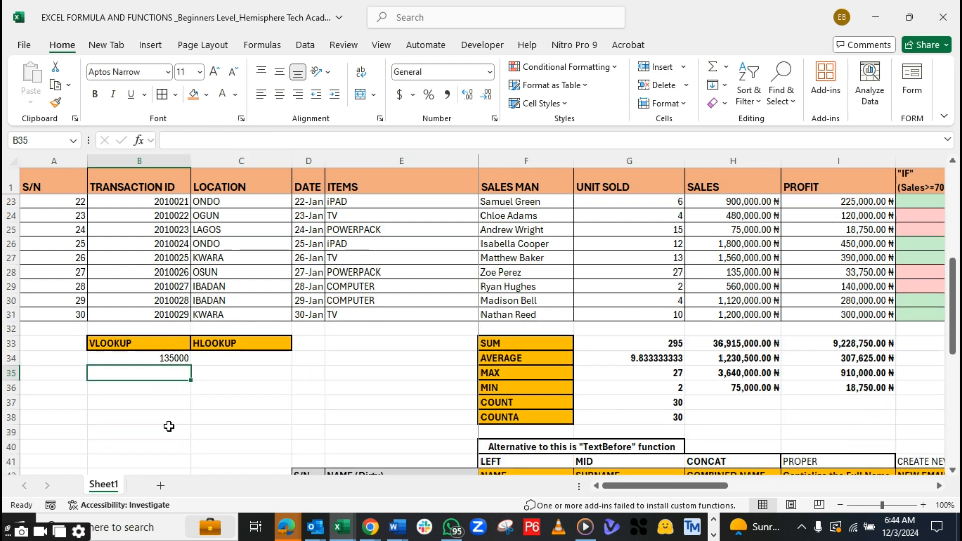
pyautogui.click(154, 359)
pyautogui.hotkey('ctrl', 'b')
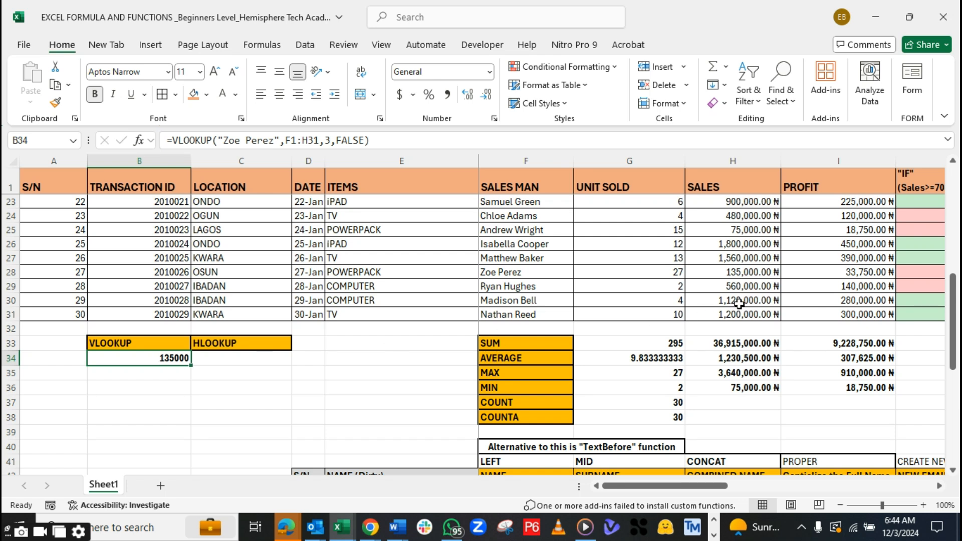
# Bold the salesperson's 135,000.00 sales value in H28
pyautogui.click(512, 277)
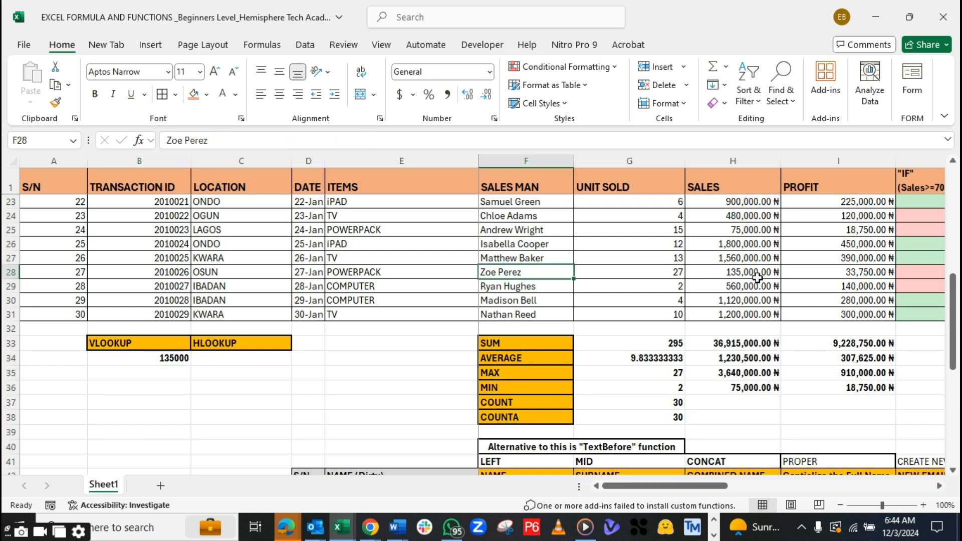
pyautogui.click(722, 272)
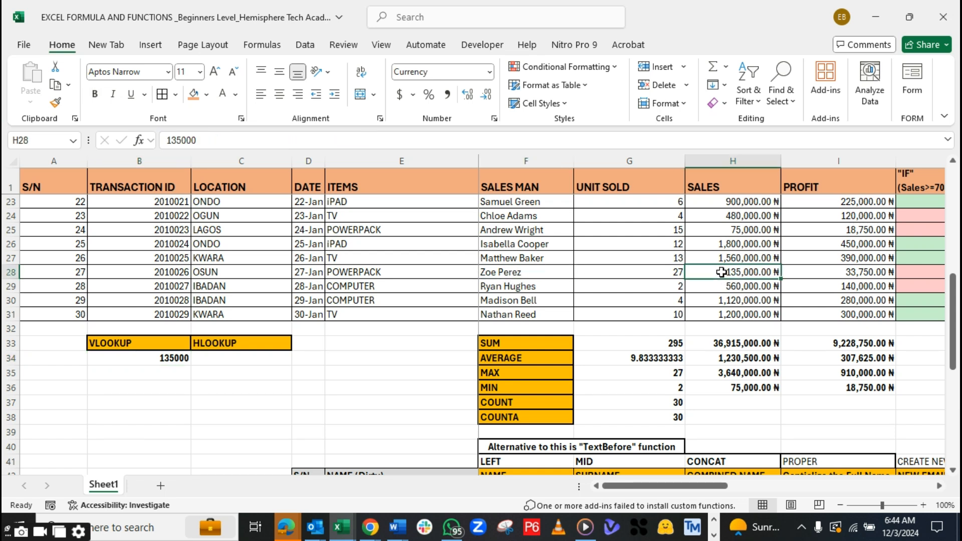
pyautogui.hotkey('ctrl', 'b')
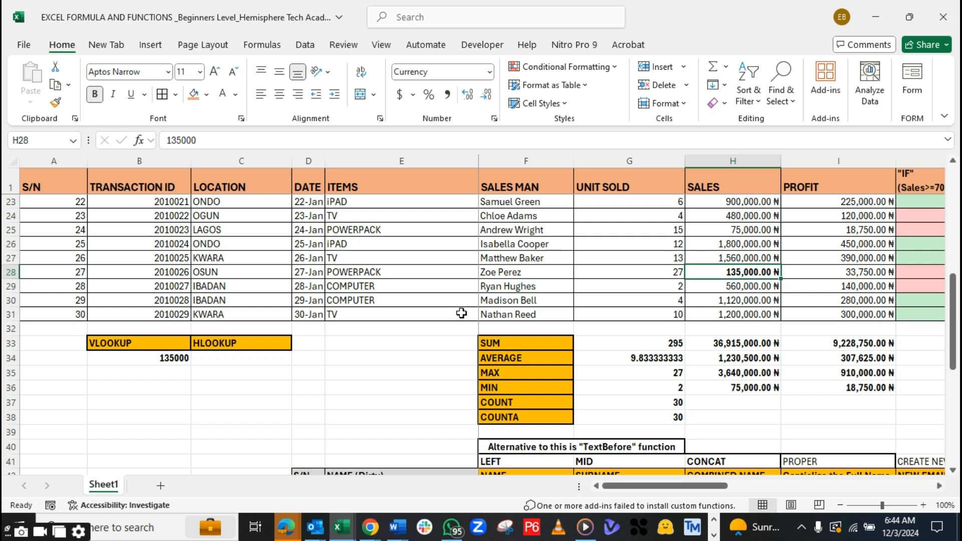
# Type the salesperson's name in capitals into A34 and make it bold
pyautogui.click(163, 358)
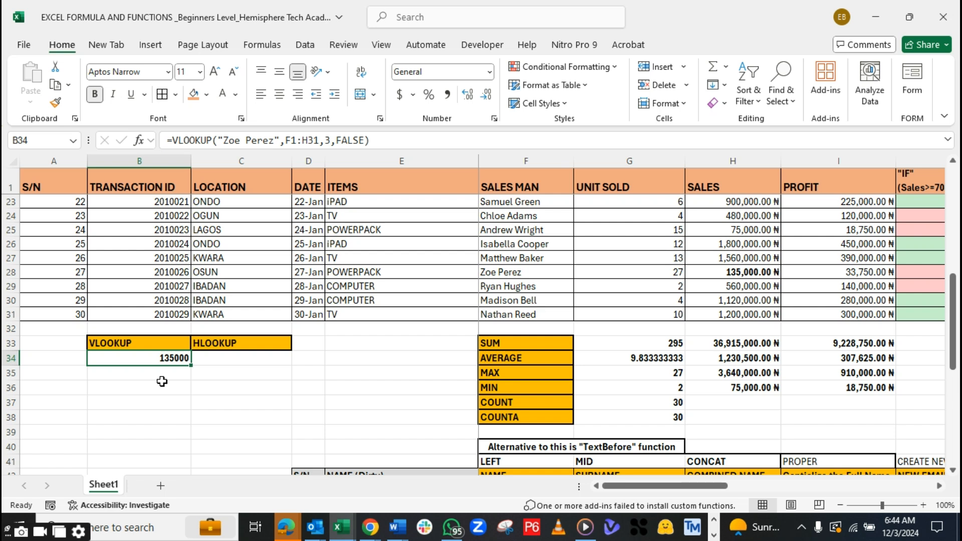
pyautogui.click(58, 356)
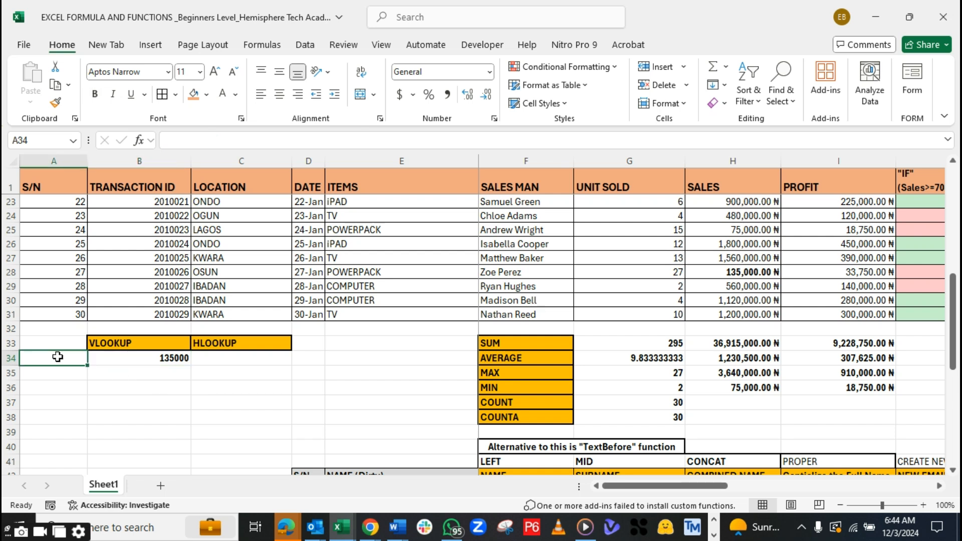
pyautogui.write('ZOR')
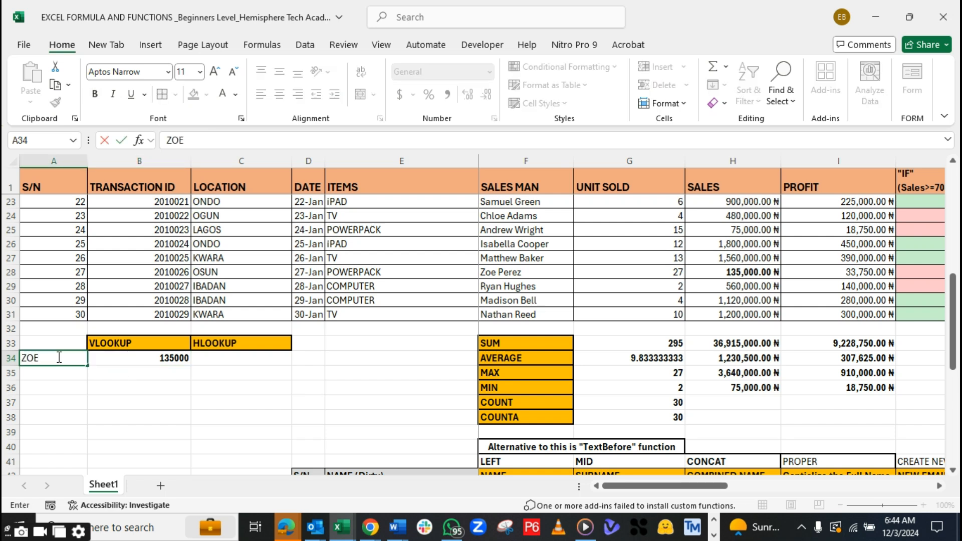
pyautogui.write(' PEREZ')
pyautogui.hotkey('ctrl', 'Return')
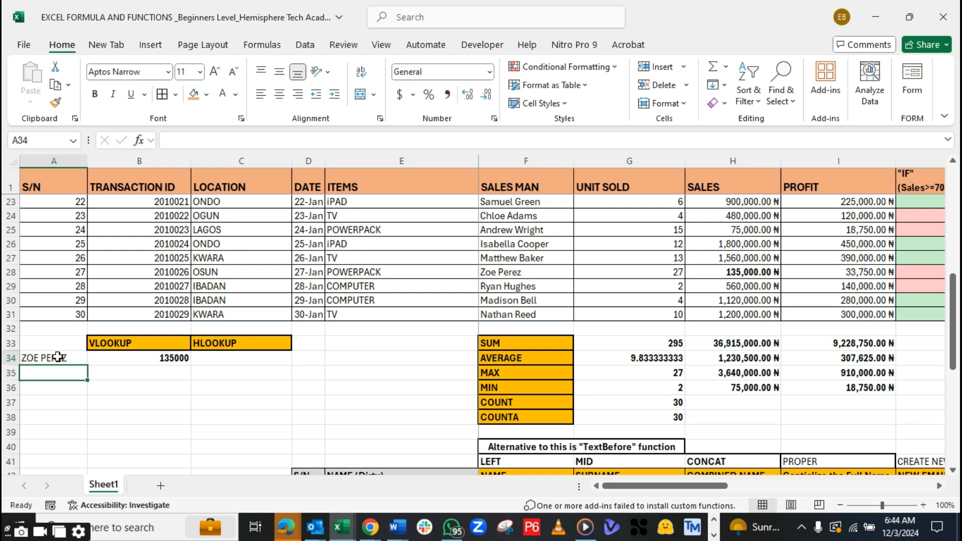
pyautogui.hotkey('ctrl', 'b')
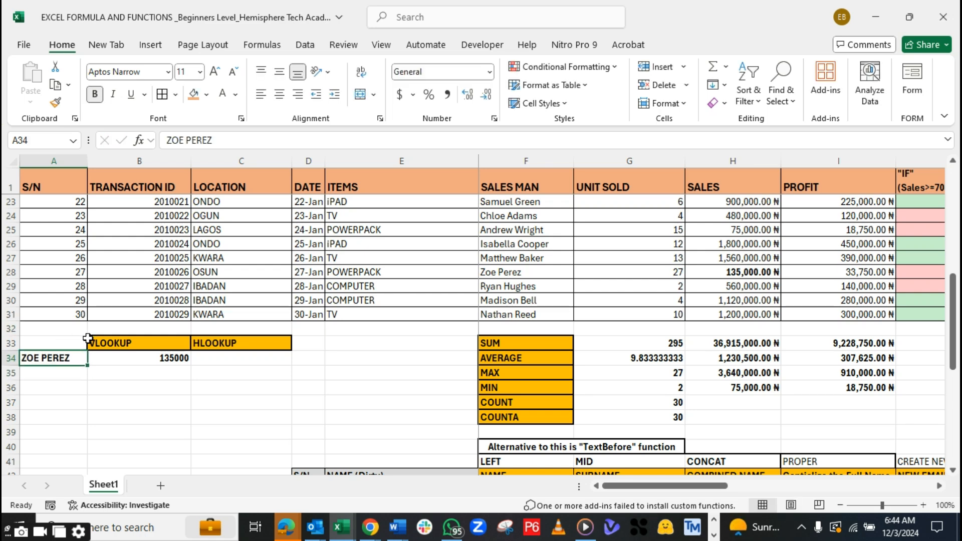
# Clear the VLOOKUP formula from B34 and the name label from A34
pyautogui.scroll(-3, 89, 345)
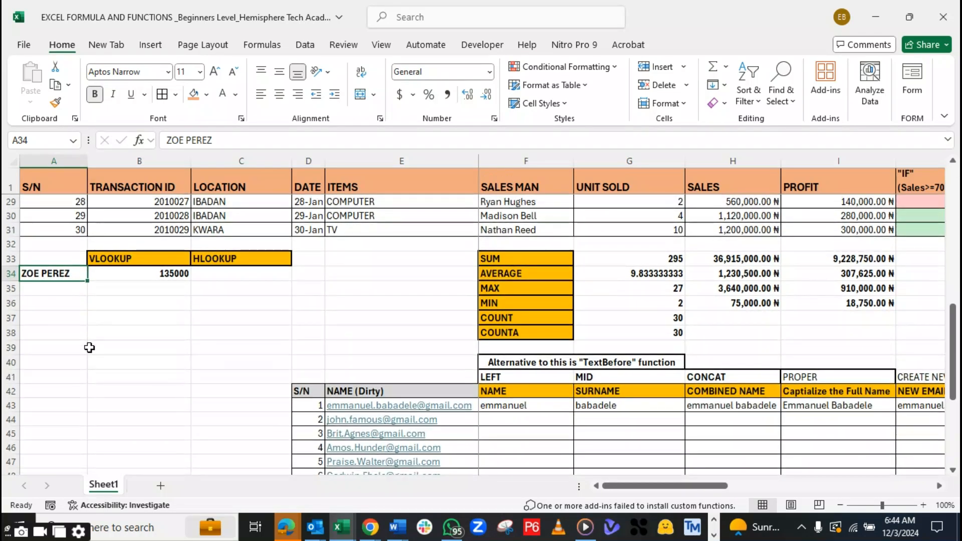
pyautogui.scroll(-2, 92, 344)
pyautogui.scroll(1, 93, 344)
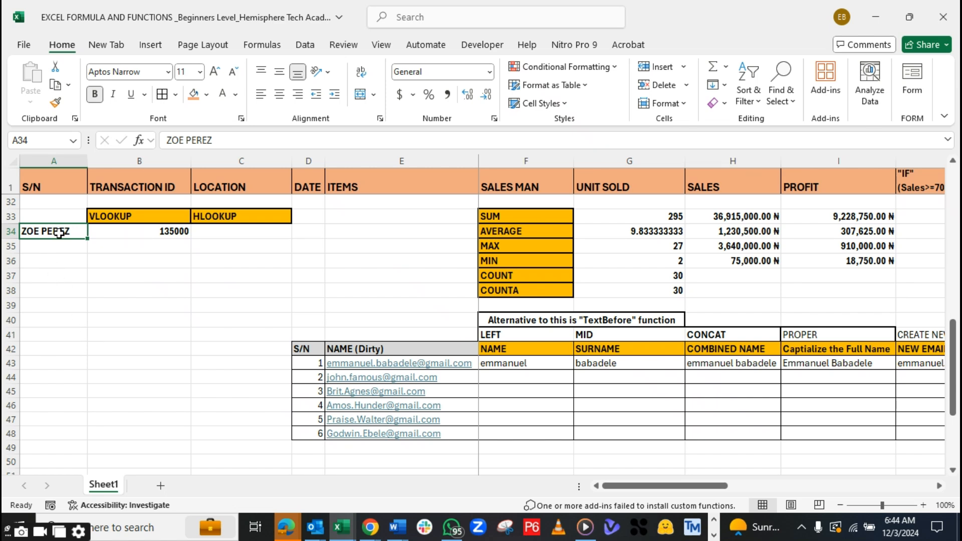
pyautogui.click(113, 232)
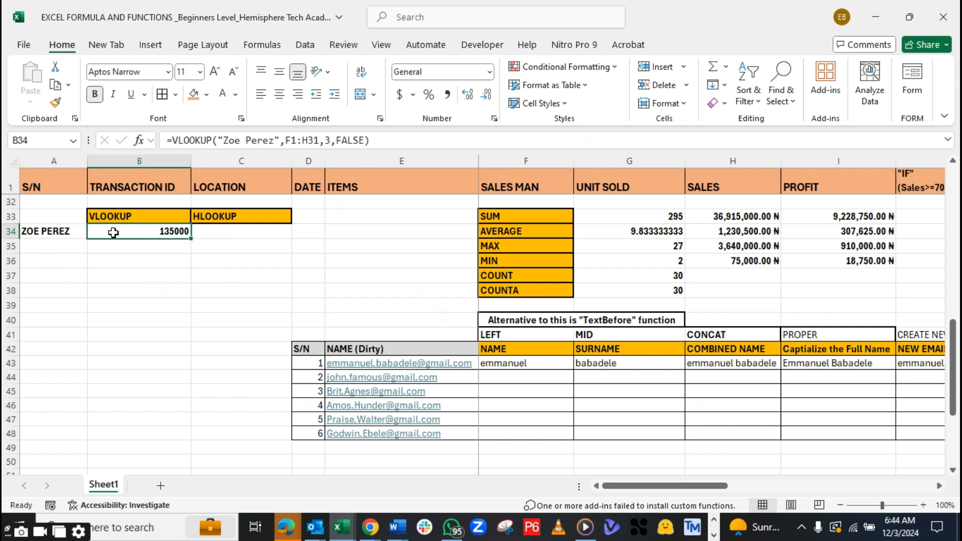
pyautogui.press('BackSpace')
pyautogui.press('Return')
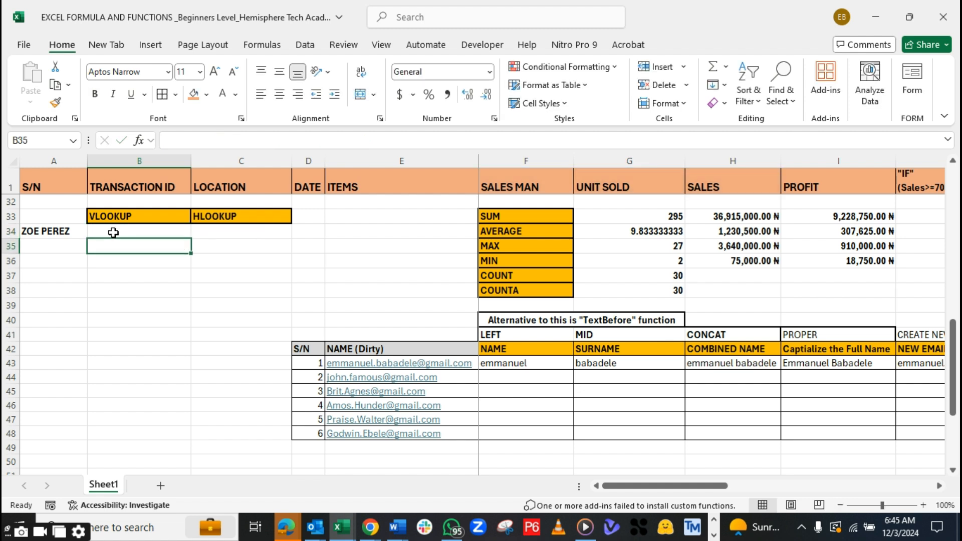
pyautogui.click(73, 235)
pyautogui.press('BackSpace')
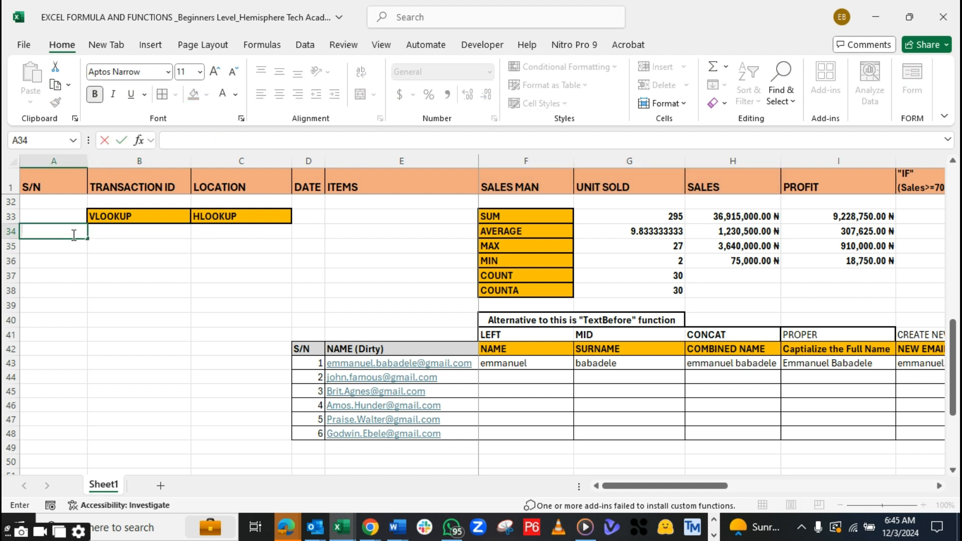
pyautogui.click(71, 246)
pyautogui.click(66, 232)
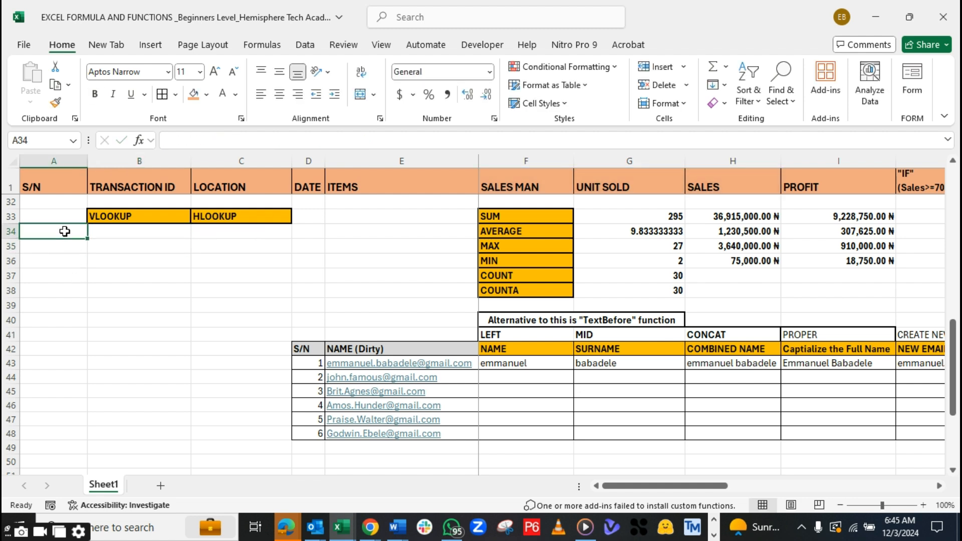
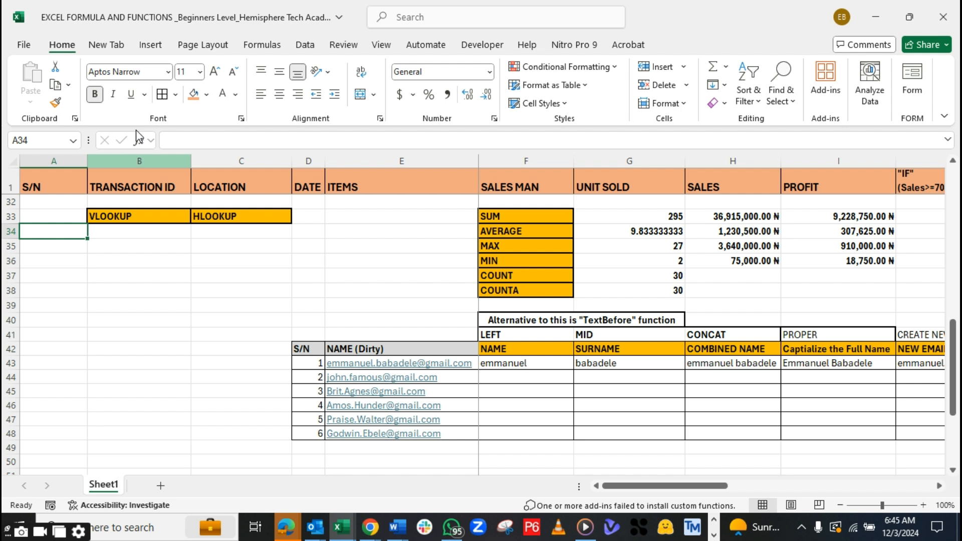
# Format A34 with Thick Outside Borders, a dark fill and gold font, then widen column A
pyautogui.click(177, 95)
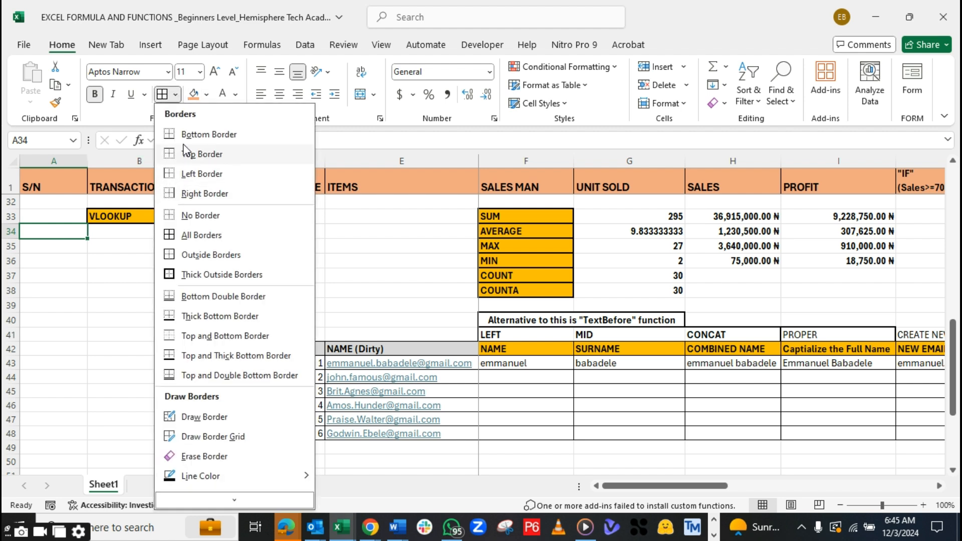
pyautogui.click(185, 274)
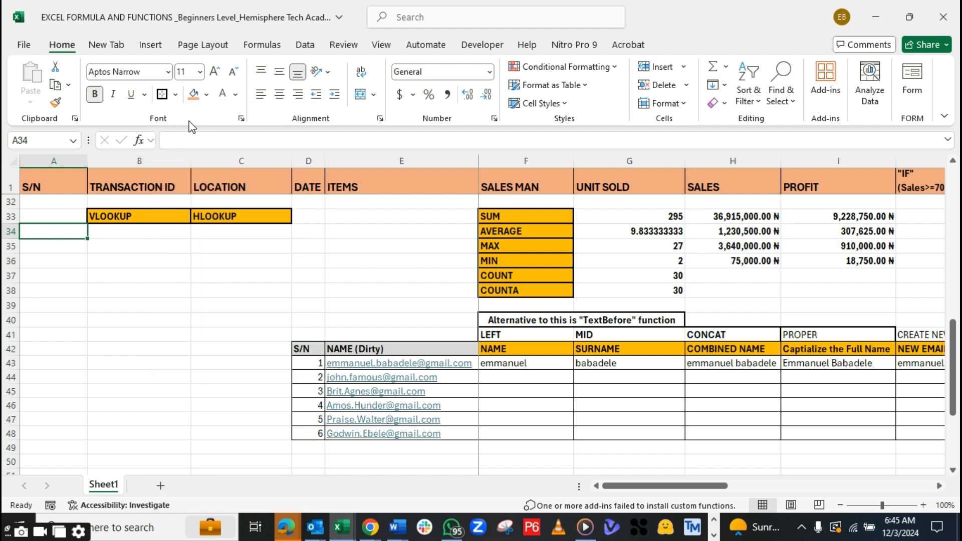
pyautogui.click(205, 94)
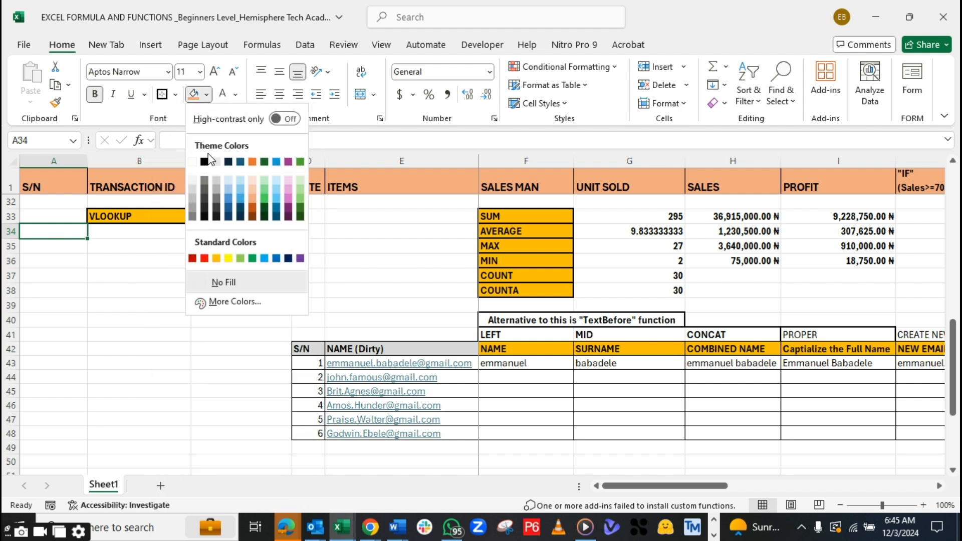
pyautogui.click(205, 210)
pyautogui.click(235, 95)
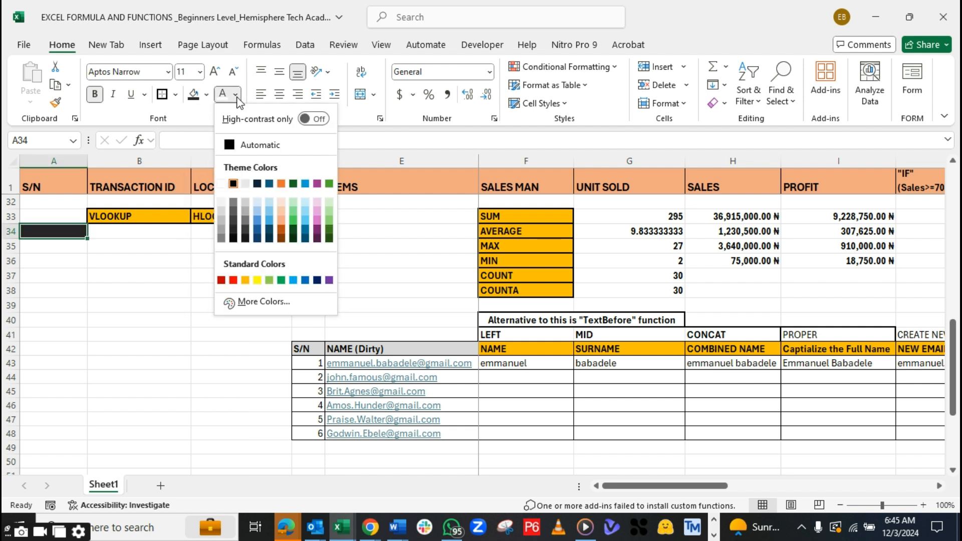
pyautogui.click(245, 280)
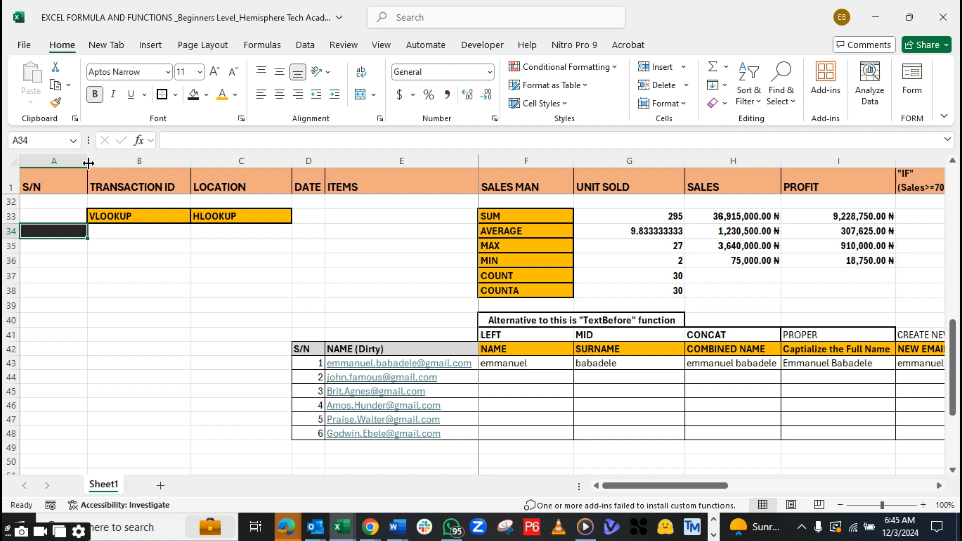
pyautogui.moveTo(87, 161); pyautogui.dragTo(113, 160)
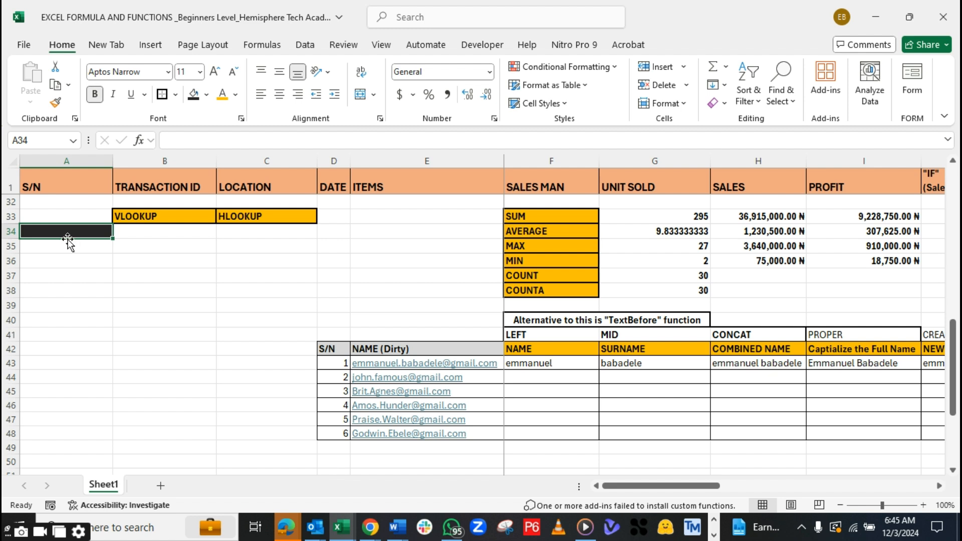
# Add List data validation to A34 with source =$F$2:$F$31, the SALES MAN names
pyautogui.click(305, 45)
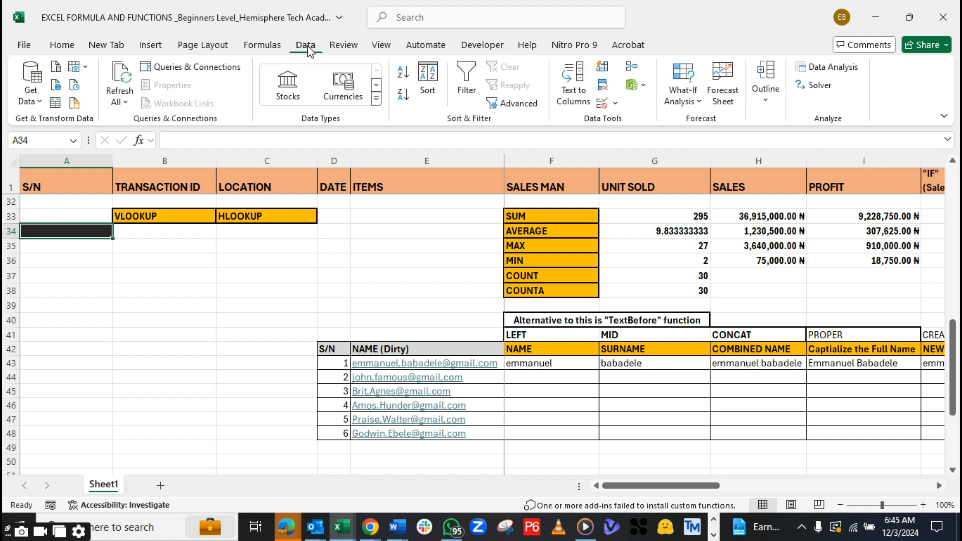
pyautogui.click(603, 105)
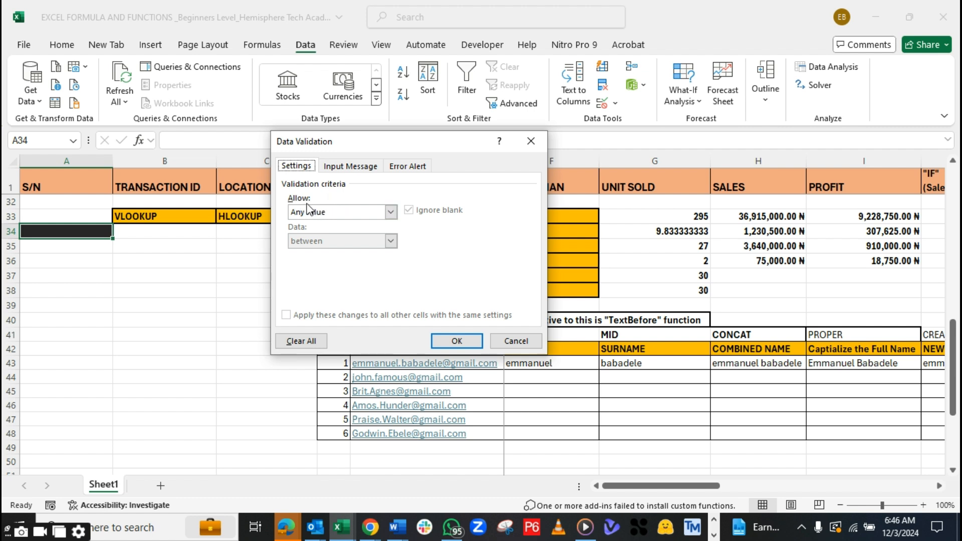
pyautogui.click(392, 213)
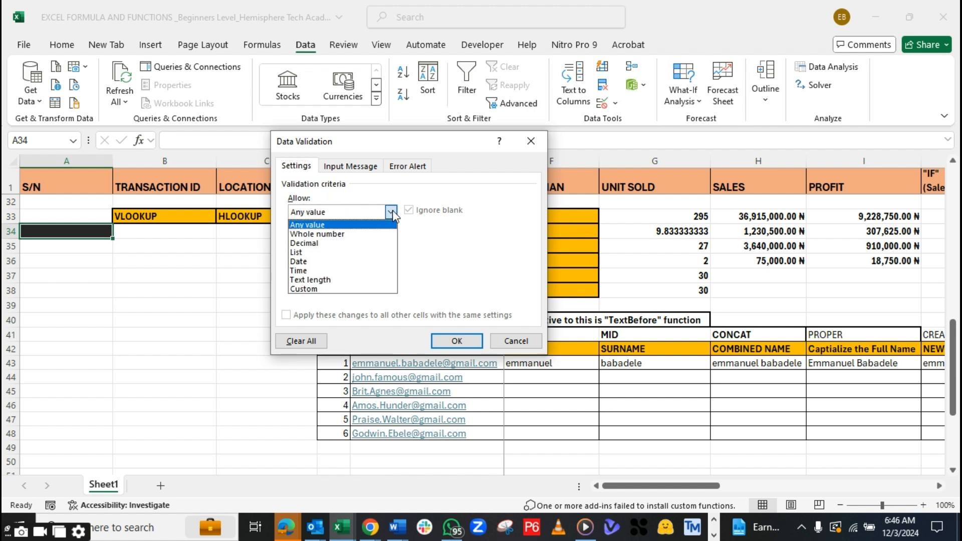
pyautogui.click(314, 253)
pyautogui.click(308, 269)
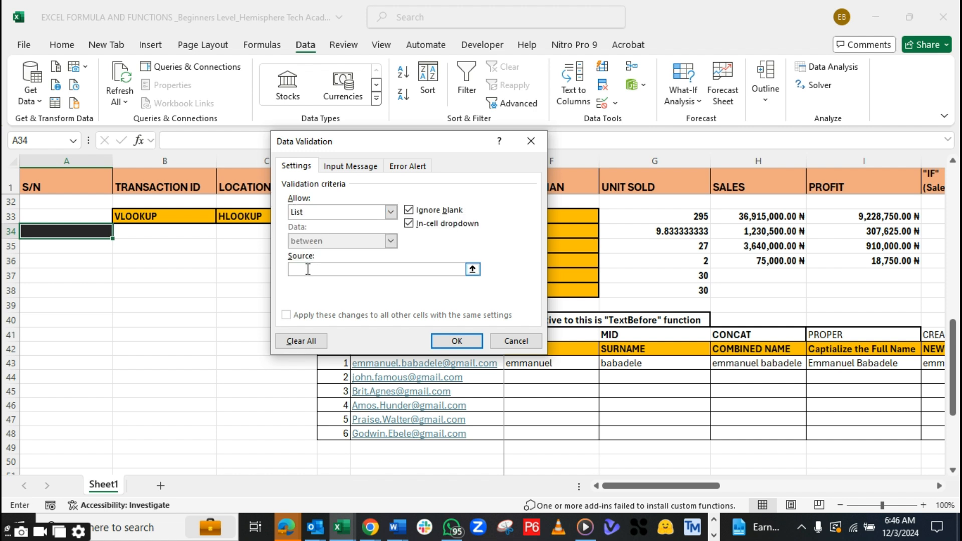
pyautogui.moveTo(404, 151); pyautogui.dragTo(260, 156)
pyautogui.scroll(9, 563, 215)
pyautogui.scroll(1, 563, 215)
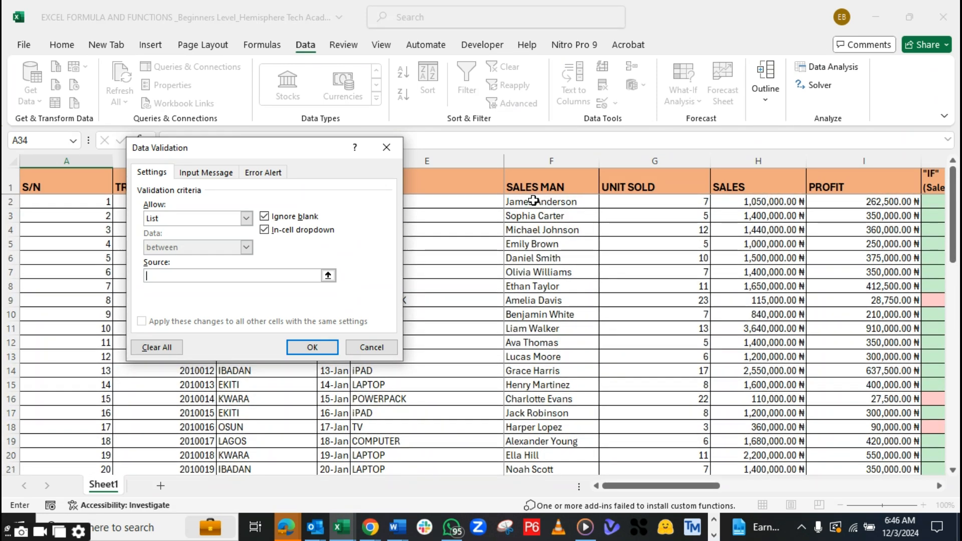
pyautogui.moveTo(533, 200); pyautogui.dragTo(556, 441)
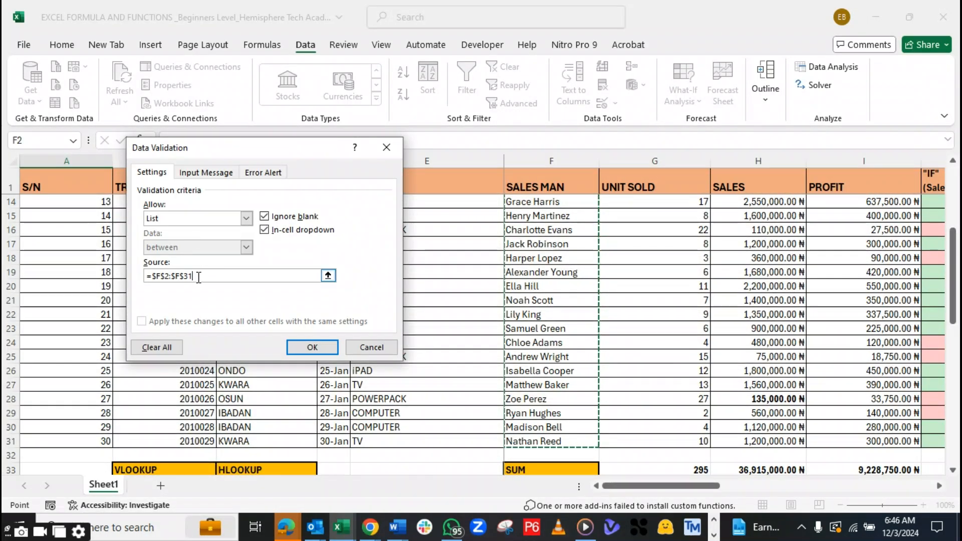
pyautogui.click(308, 346)
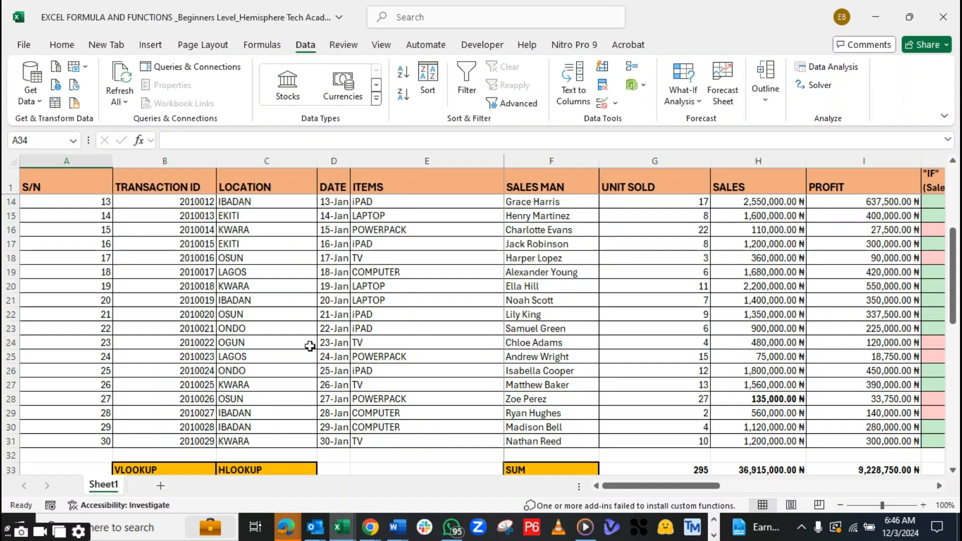
# Pick three salesmen in turn from A34's new dropdown, keeping the last, then select B34
pyautogui.scroll(-3, 310, 361)
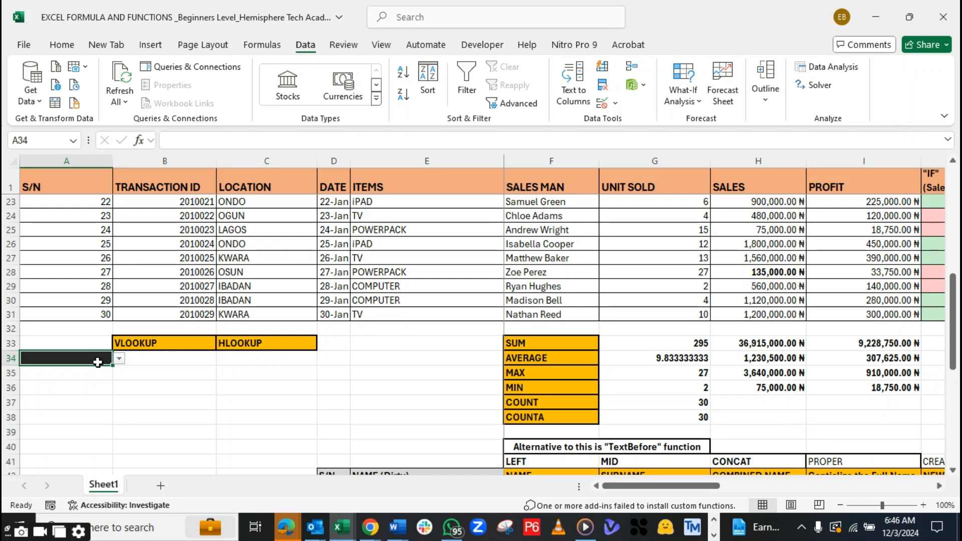
pyautogui.click(119, 358)
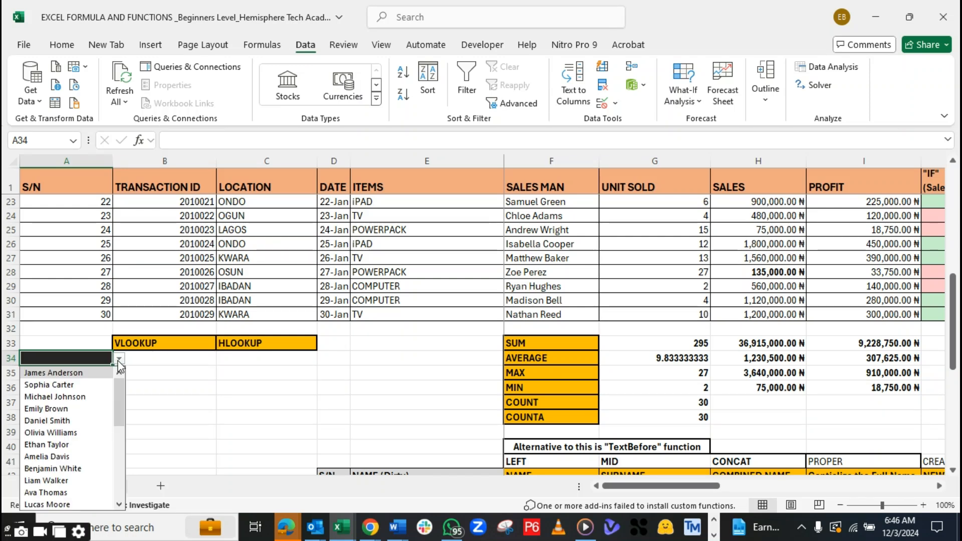
pyautogui.scroll(-3, 59, 385)
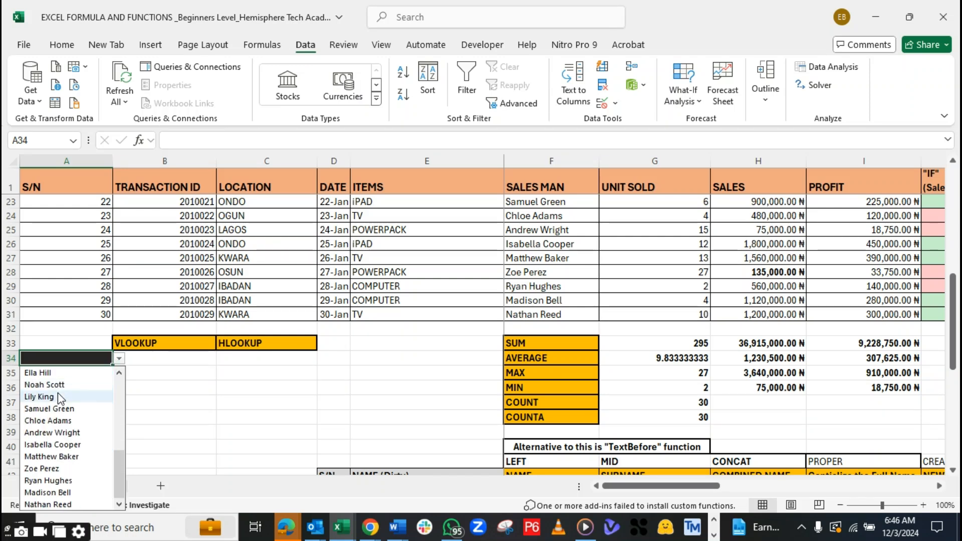
pyautogui.click(58, 397)
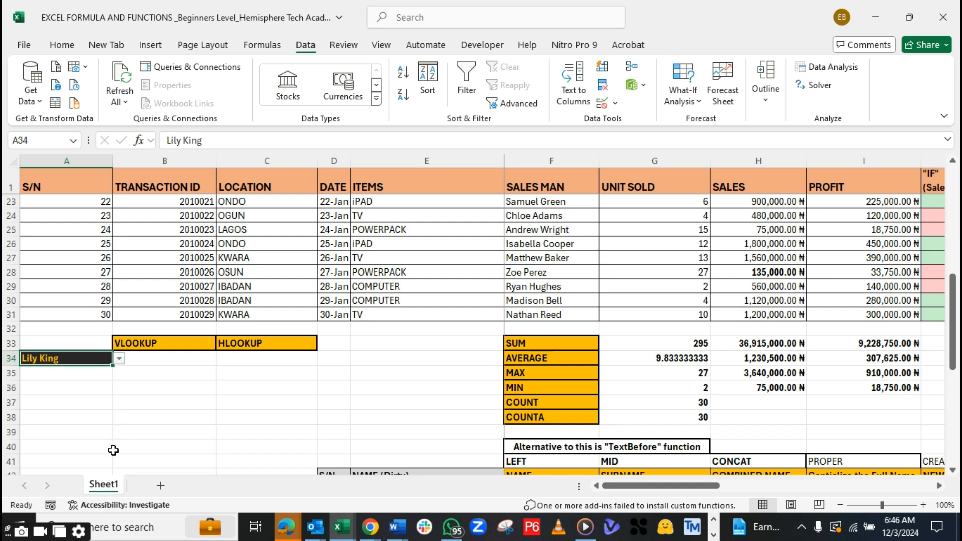
pyautogui.click(120, 361)
pyautogui.click(63, 420)
pyautogui.click(118, 359)
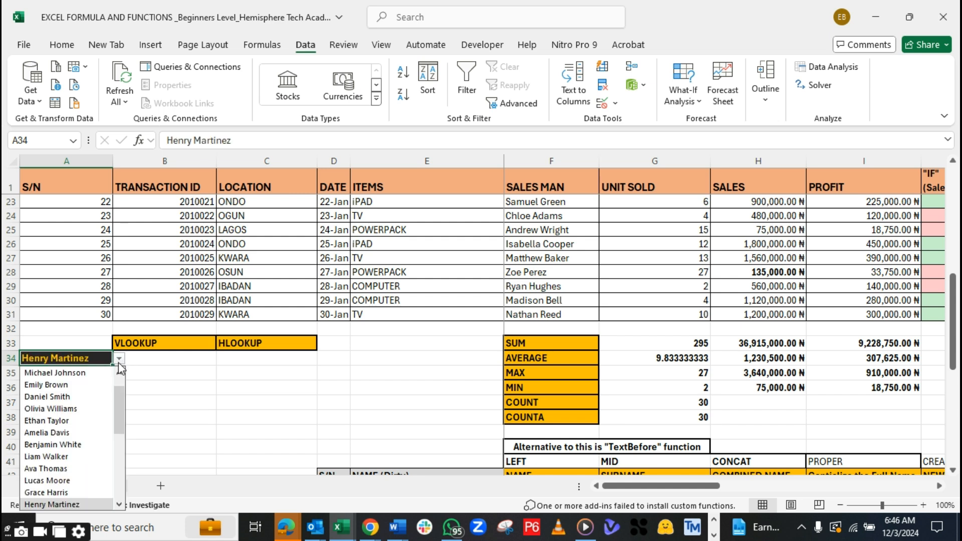
pyautogui.click(61, 445)
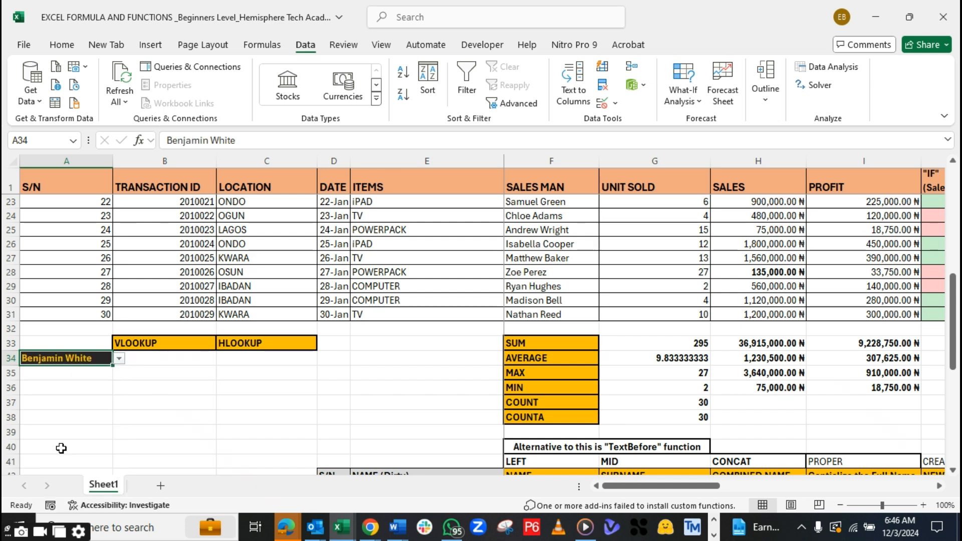
pyautogui.click(149, 359)
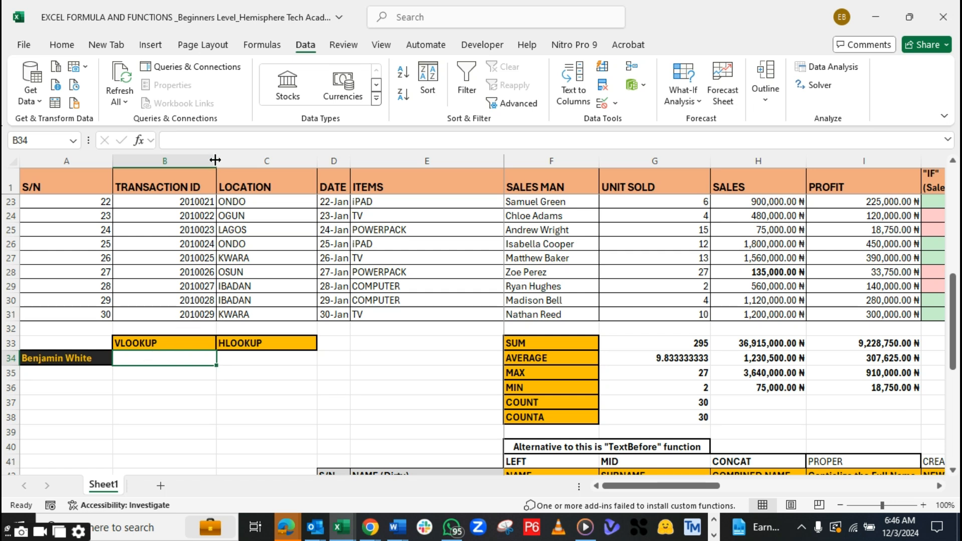
# Widen column B and give B34 a gold fill with dark font colour
pyautogui.moveTo(217, 160); pyautogui.dragTo(248, 161)
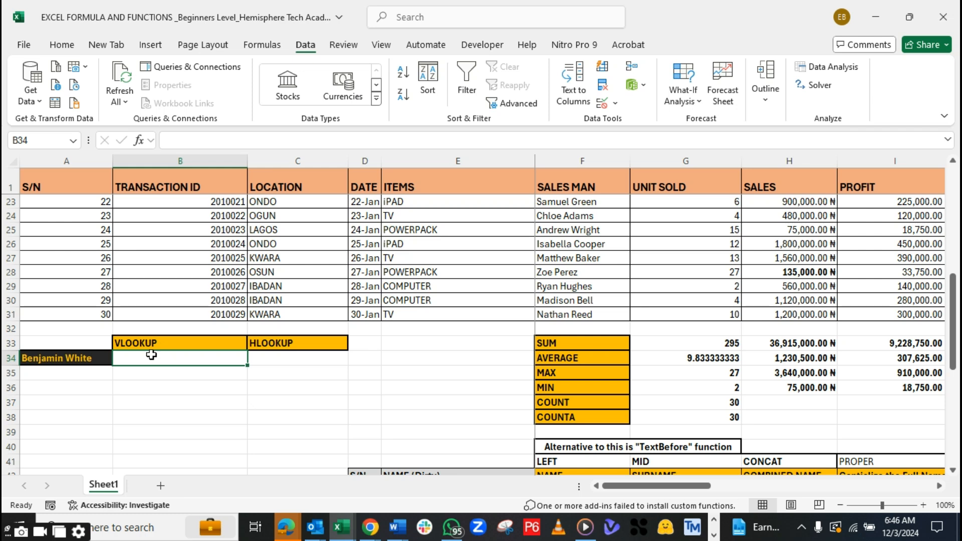
pyautogui.click(61, 46)
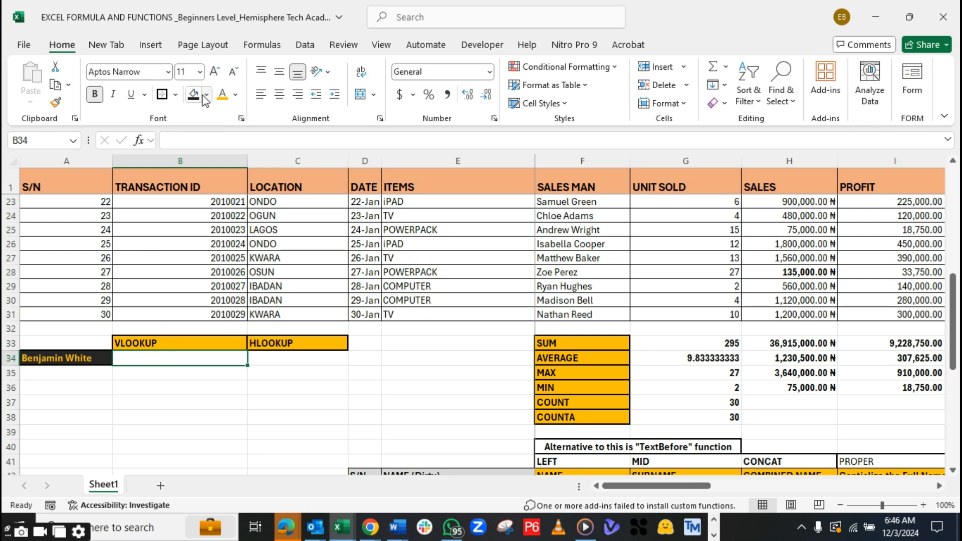
pyautogui.click(205, 95)
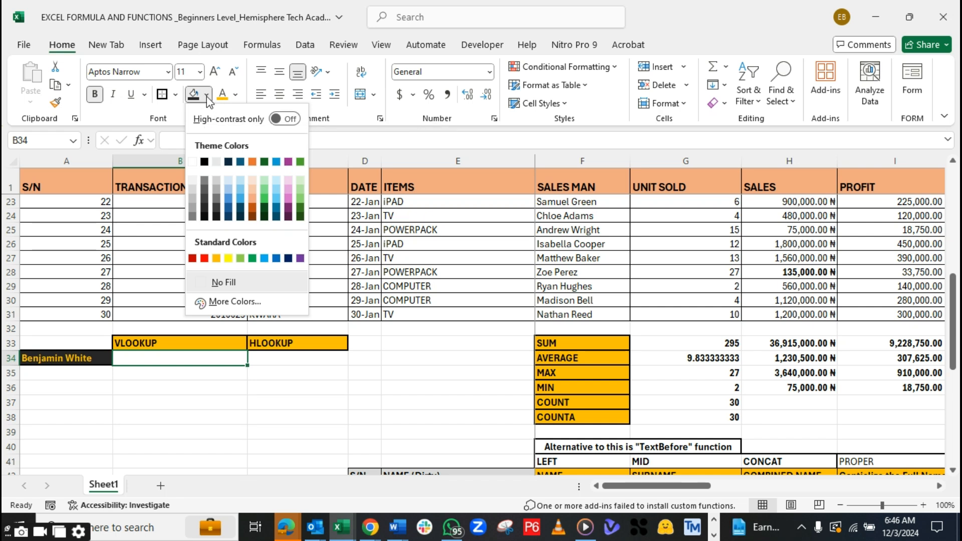
pyautogui.click(207, 96)
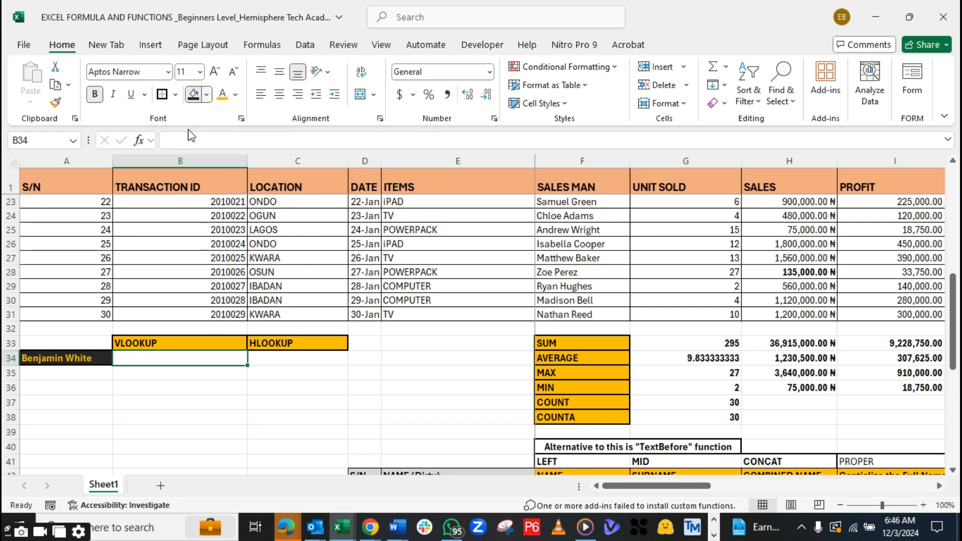
pyautogui.click(207, 95)
pyautogui.click(216, 258)
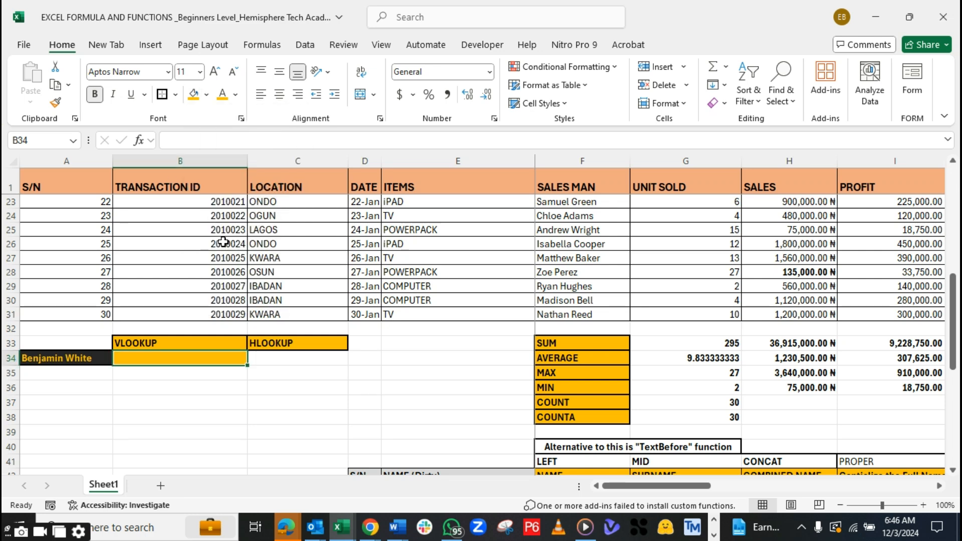
pyautogui.click(235, 94)
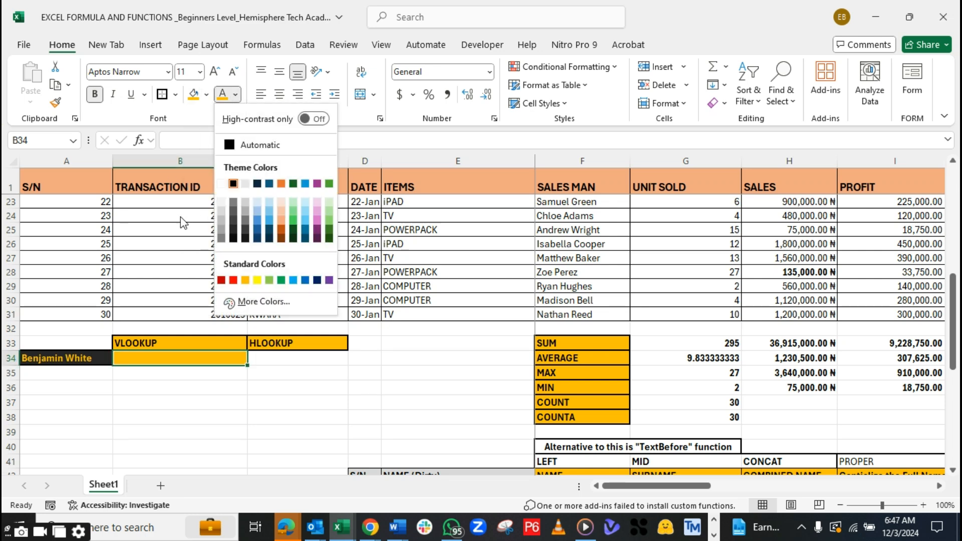
pyautogui.click(233, 231)
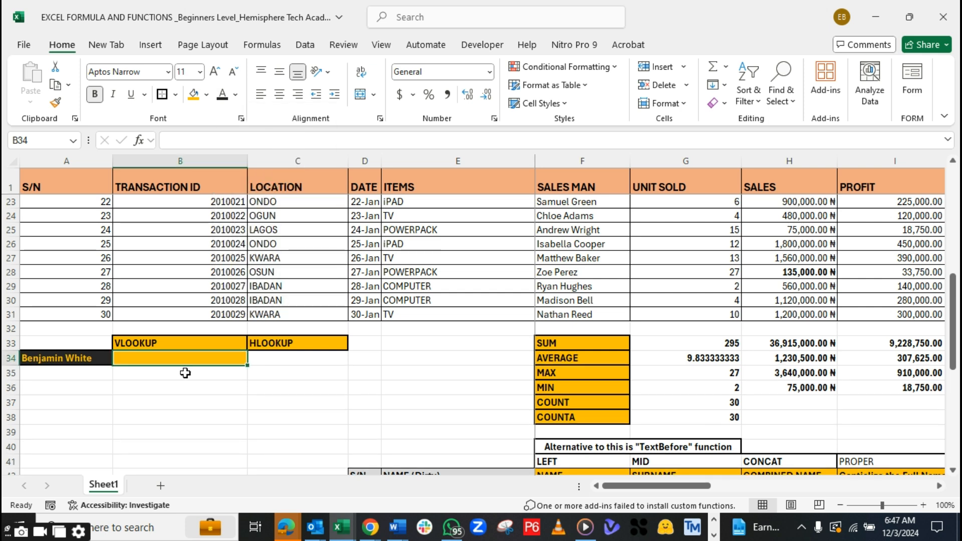
pyautogui.moveTo(245, 162); pyautogui.dragTo(258, 162)
pyautogui.click(103, 359)
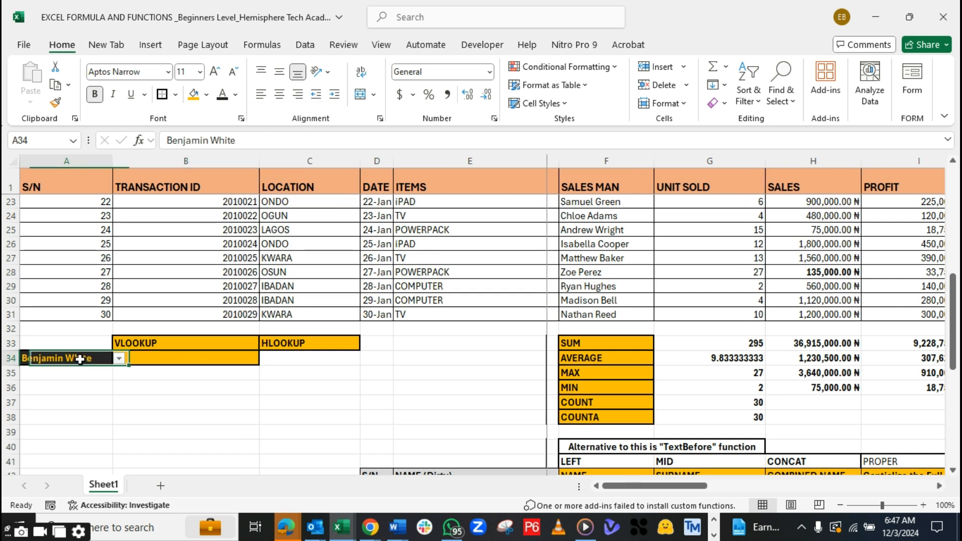
pyautogui.click(157, 357)
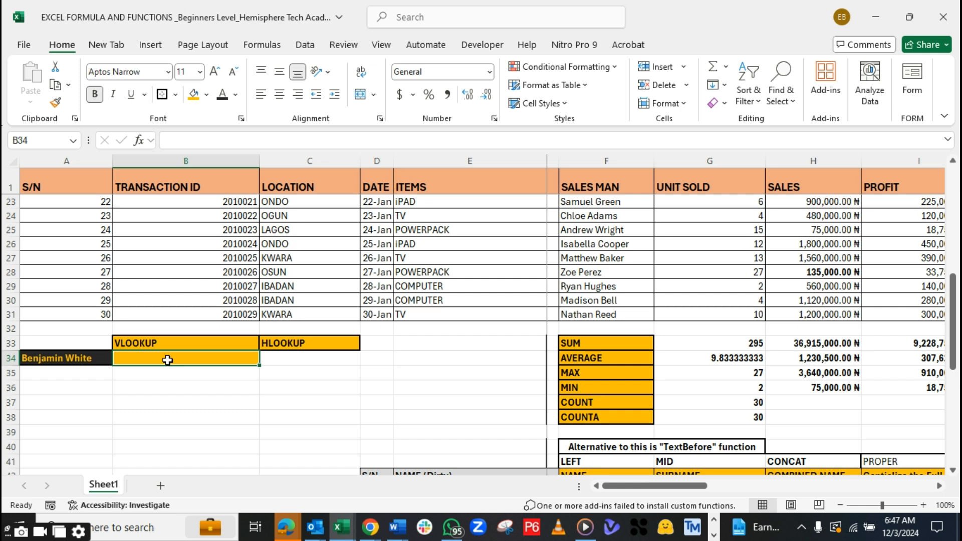
# Enter =VLOOKUP(A34,F1:H31,3,FALSE) in B34, returning 840000
pyautogui.write('=')
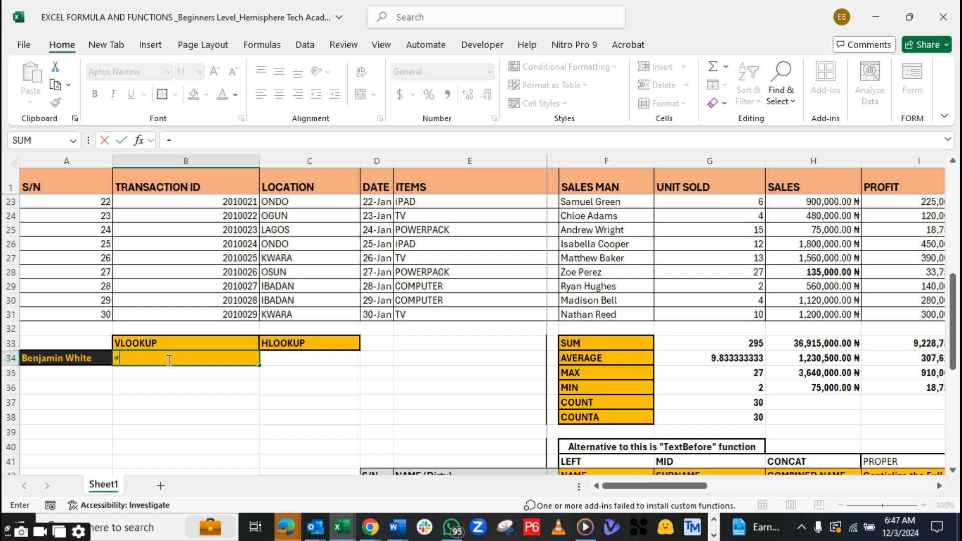
pyautogui.write('vl')
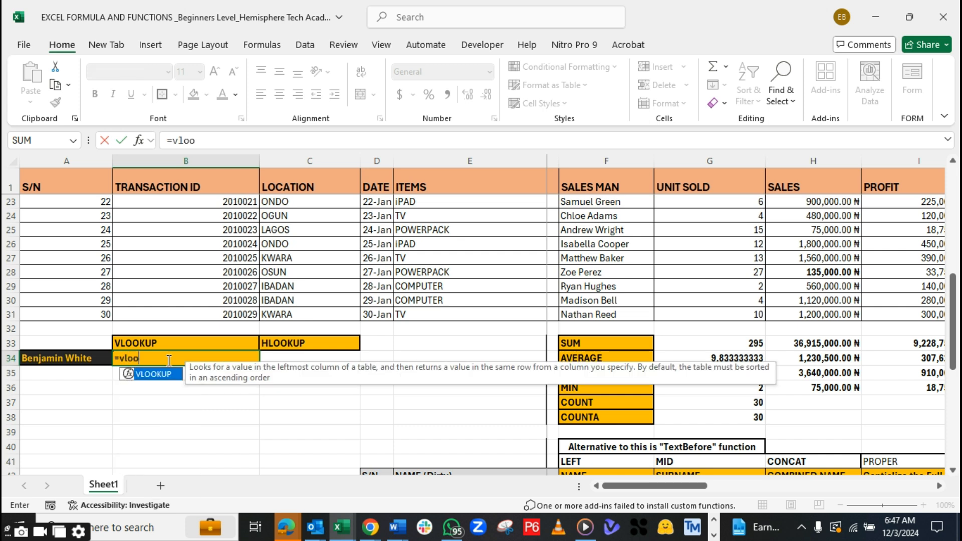
pyautogui.write('oo')
pyautogui.press('Tab')
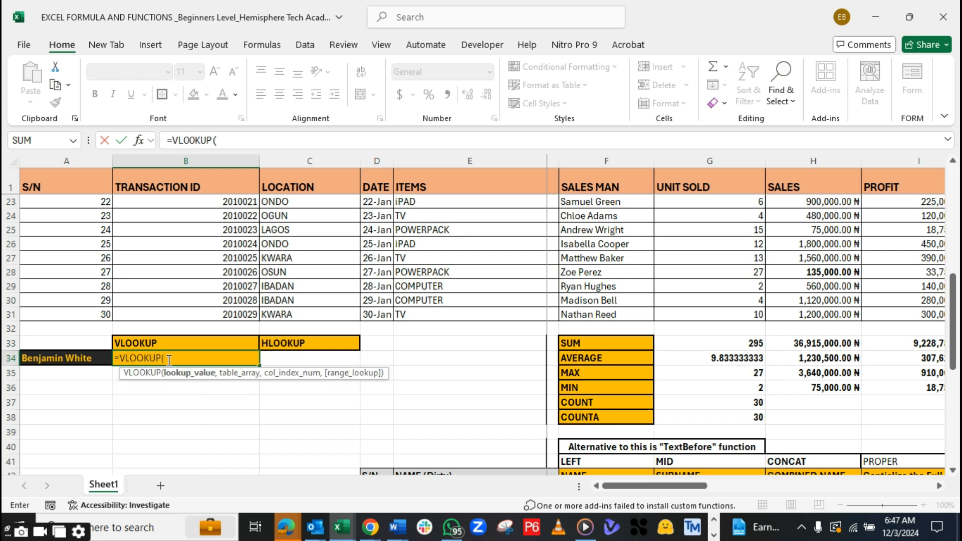
pyautogui.click(59, 357)
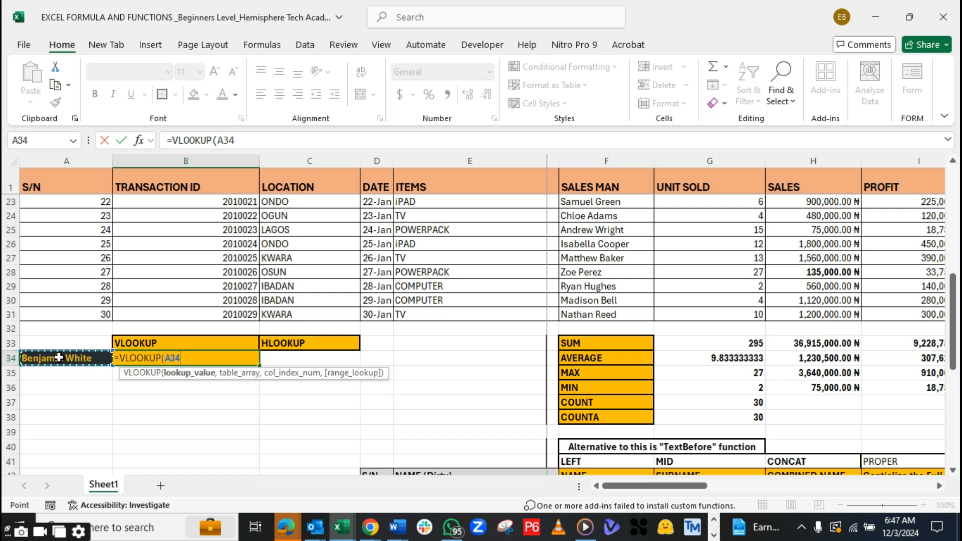
pyautogui.write(',')
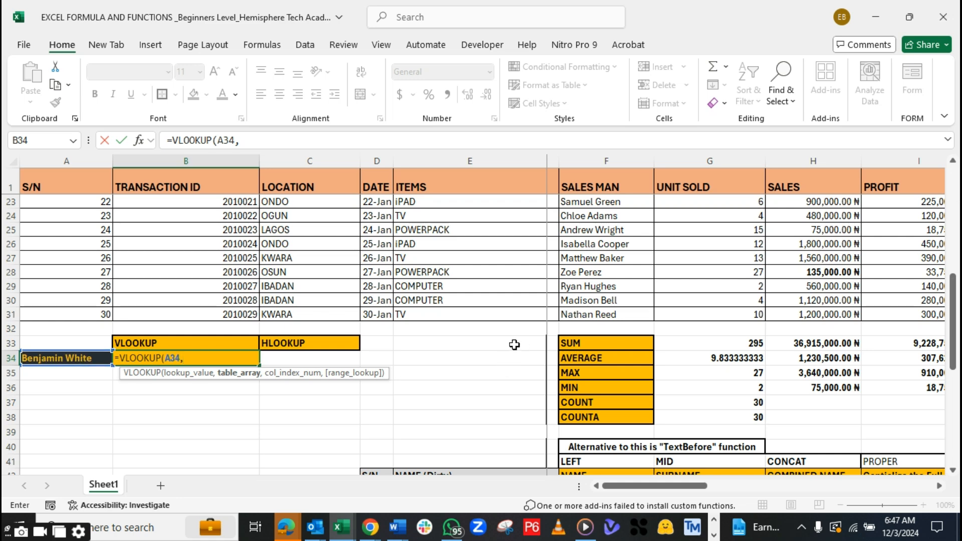
pyautogui.scroll(2, 514, 344)
pyautogui.scroll(5, 514, 344)
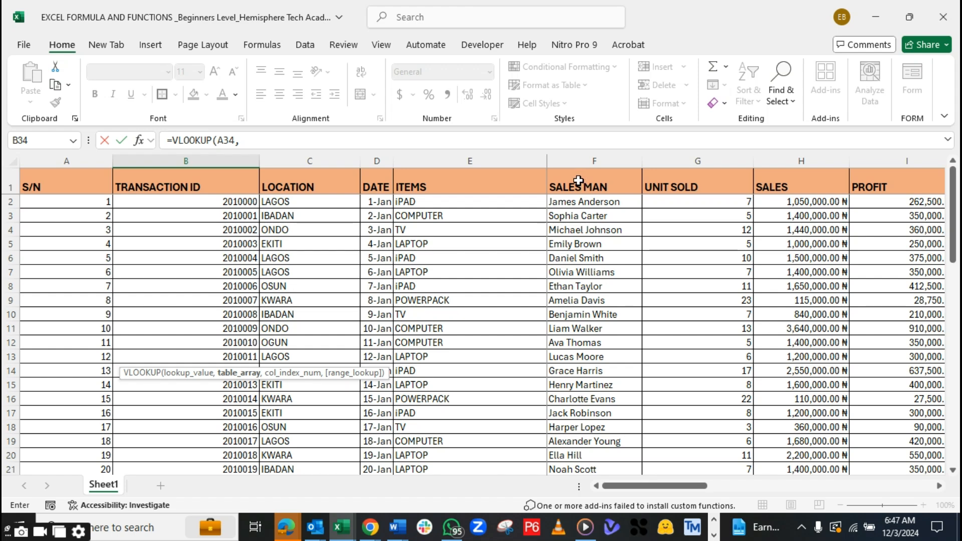
pyautogui.click(582, 178)
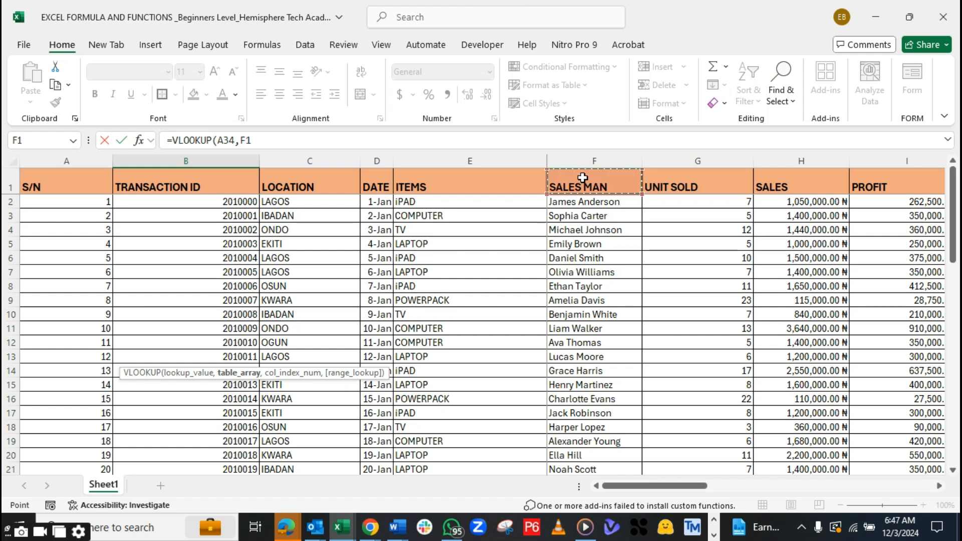
pyautogui.moveTo(677, 186); pyautogui.dragTo(806, 430)
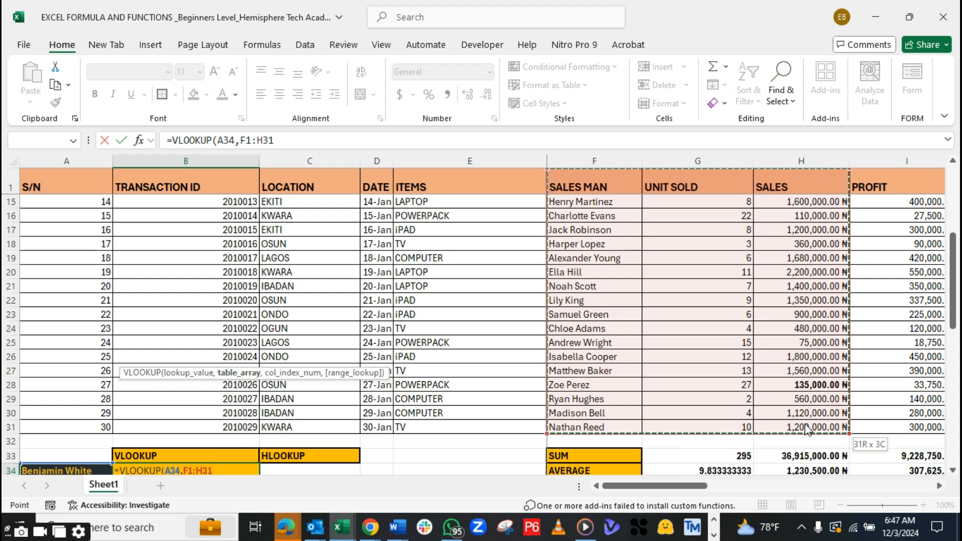
pyautogui.moveTo(806, 430); pyautogui.dragTo(805, 430)
pyautogui.click(286, 139)
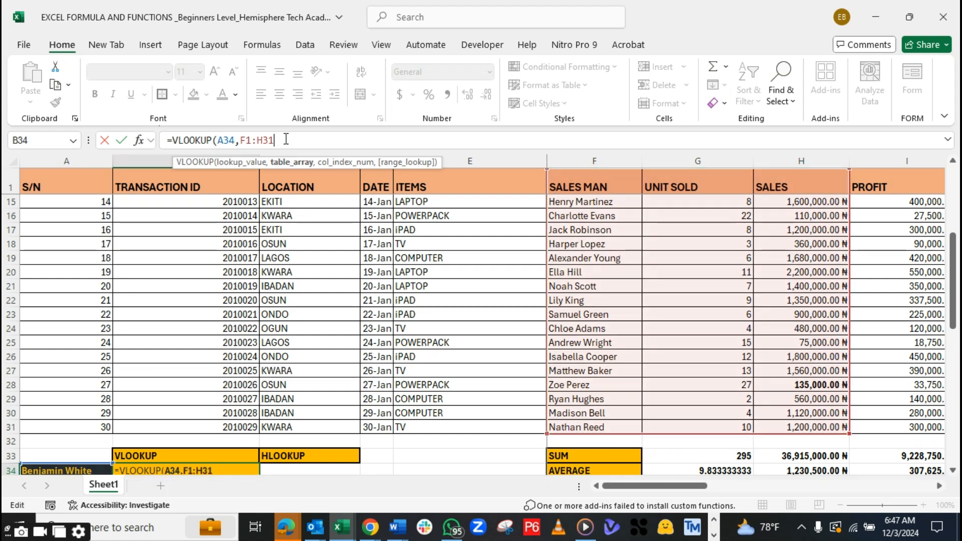
pyautogui.write(',3')
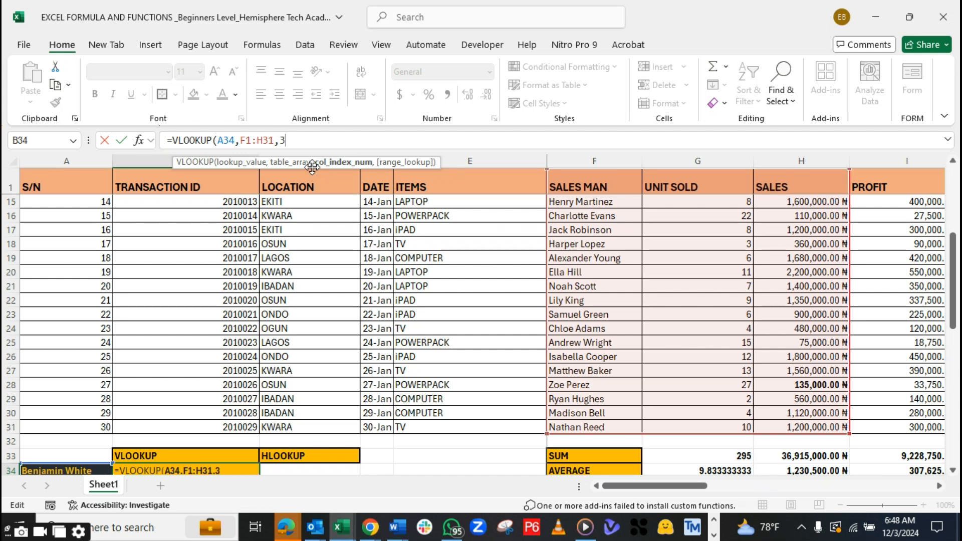
pyautogui.write(',')
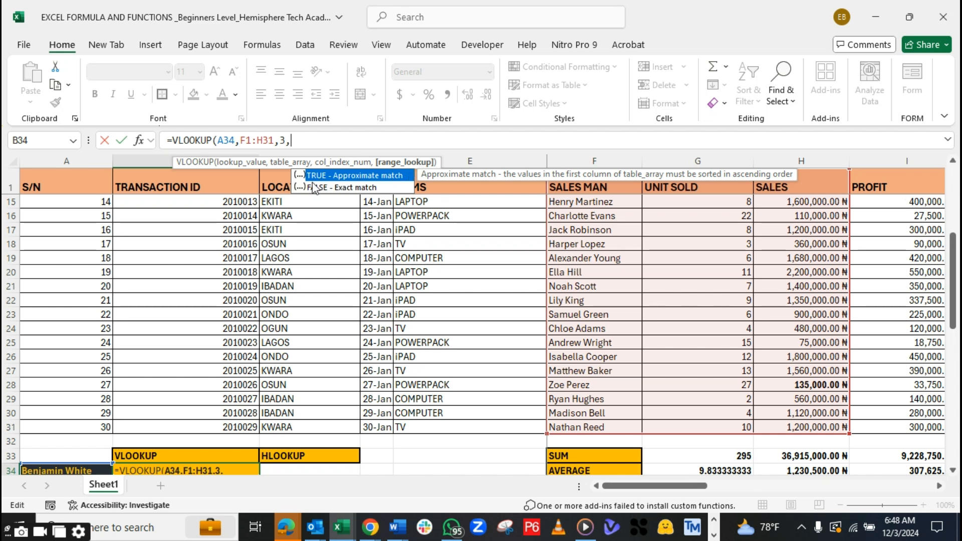
pyautogui.doubleClick(353, 188)
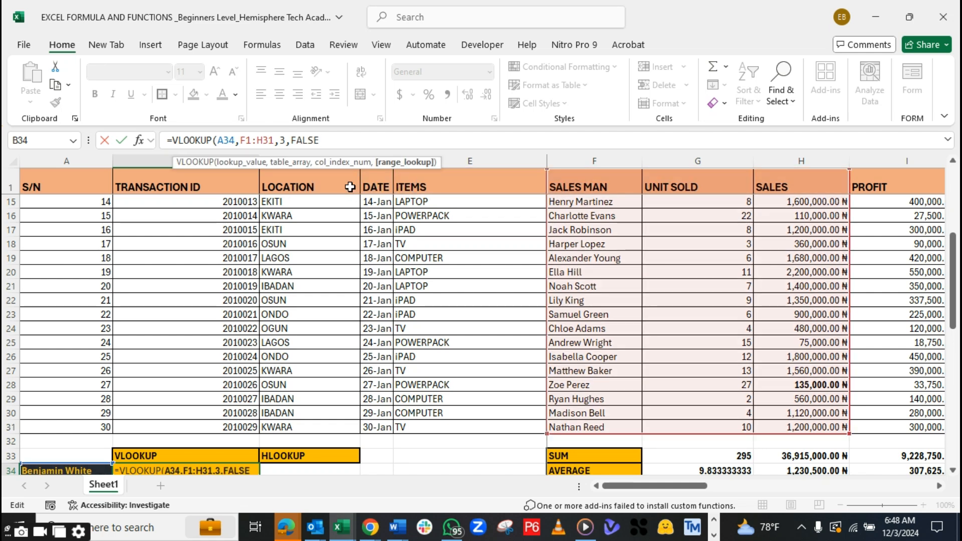
pyautogui.write(')')
pyautogui.press('Return')
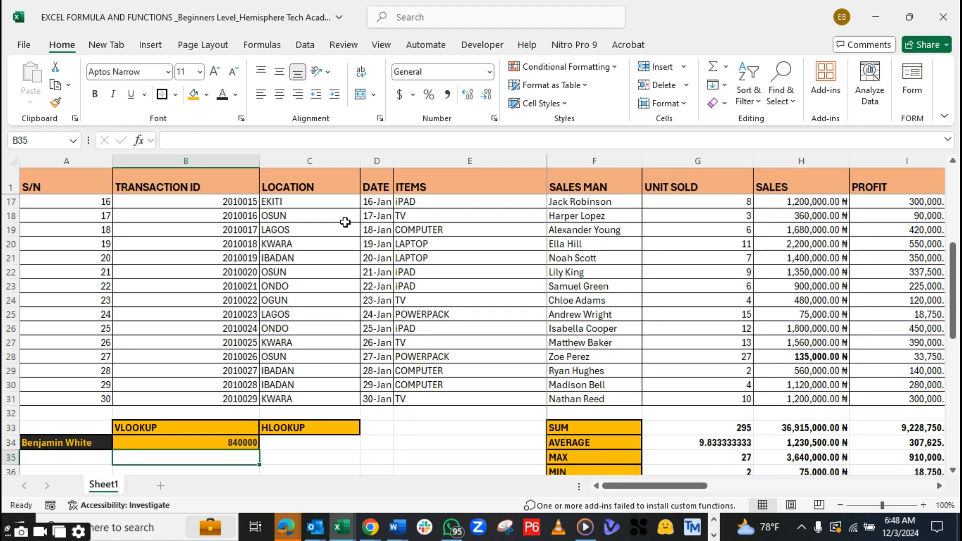
# Centre the 840000 lookup result in B34
pyautogui.scroll(-1, 343, 219)
pyautogui.click(208, 399)
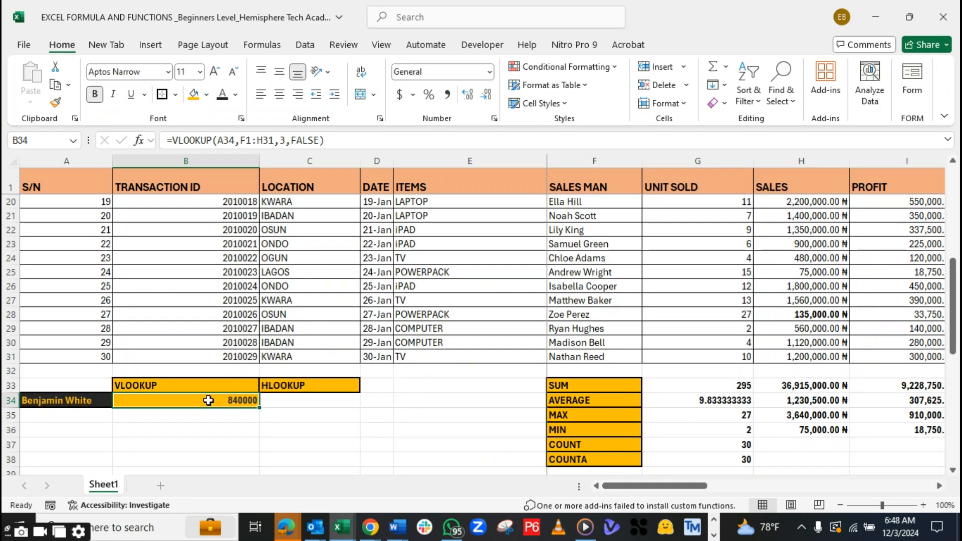
pyautogui.click(281, 94)
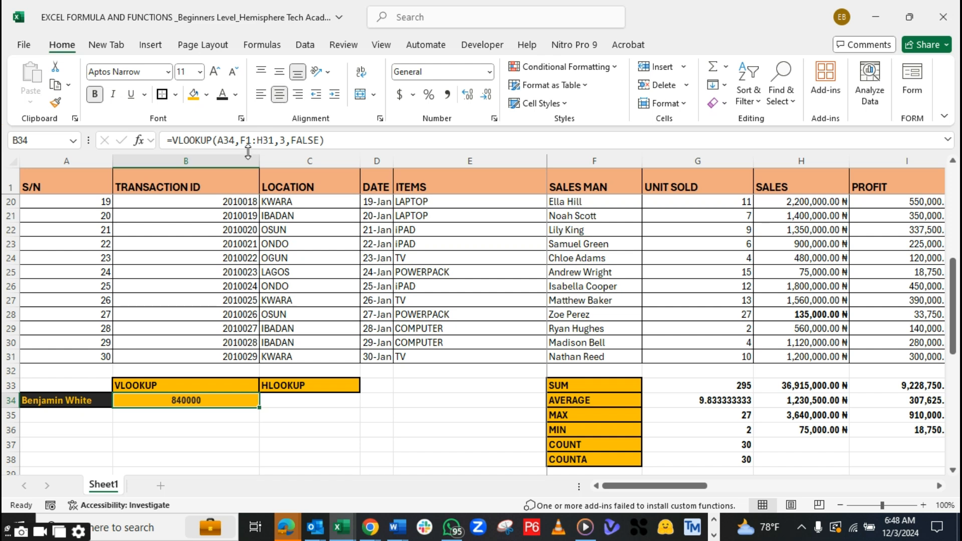
pyautogui.click(227, 387)
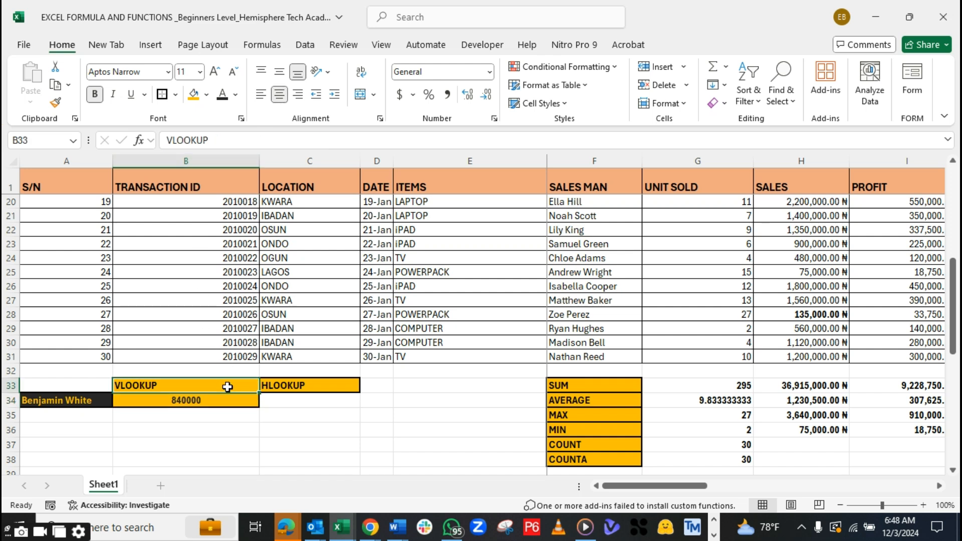
# Centre the VLOOKUP heading in B33, leaving B34's font colour unchanged
pyautogui.click(280, 94)
pyautogui.click(217, 400)
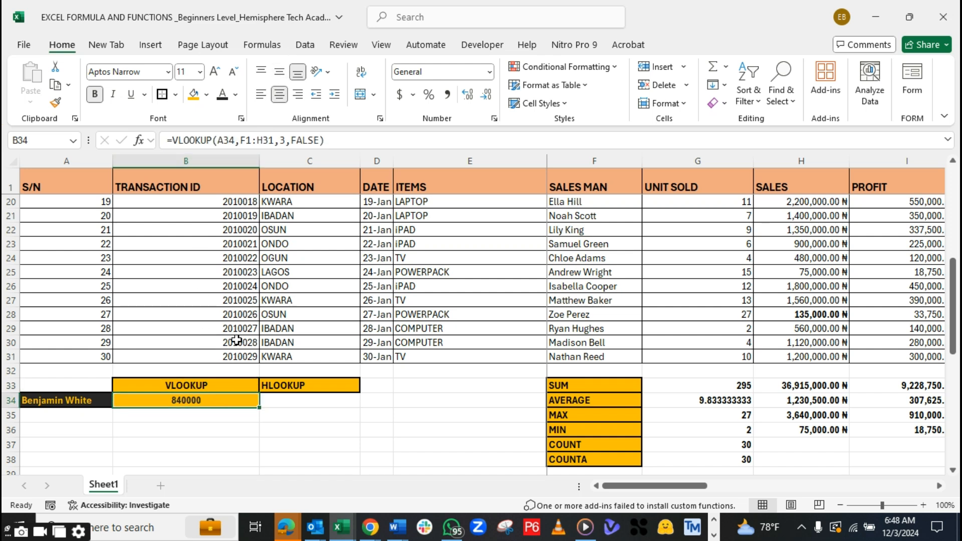
pyautogui.click(236, 95)
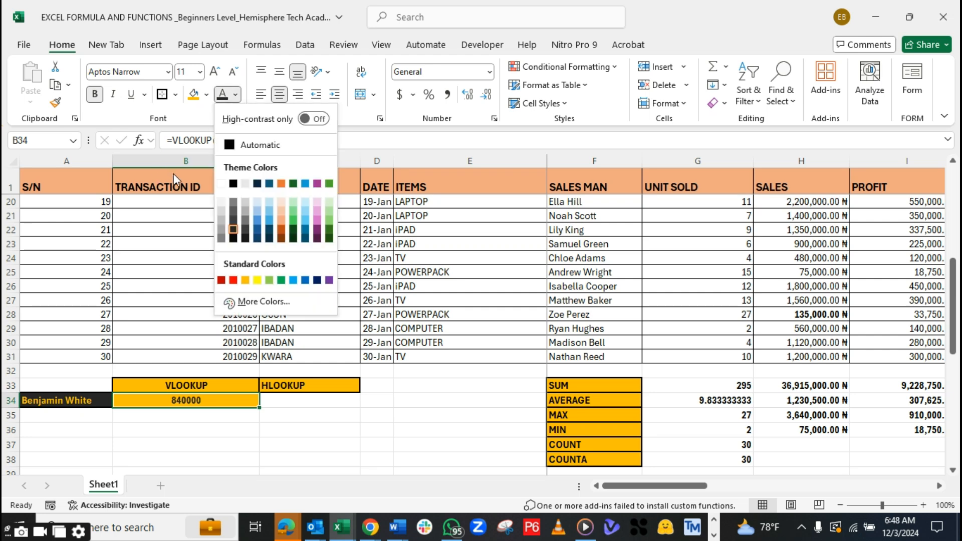
pyautogui.click(230, 146)
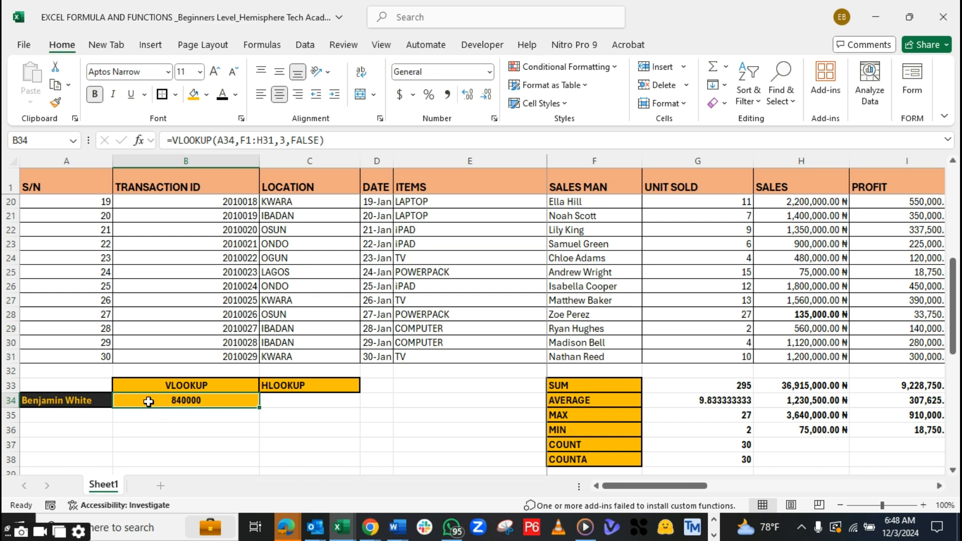
pyautogui.click(47, 402)
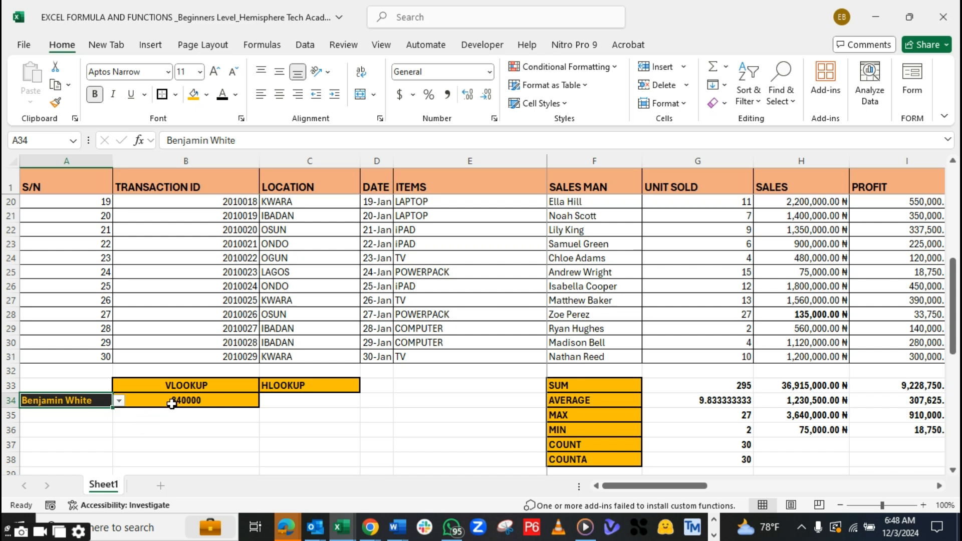
pyautogui.click(176, 401)
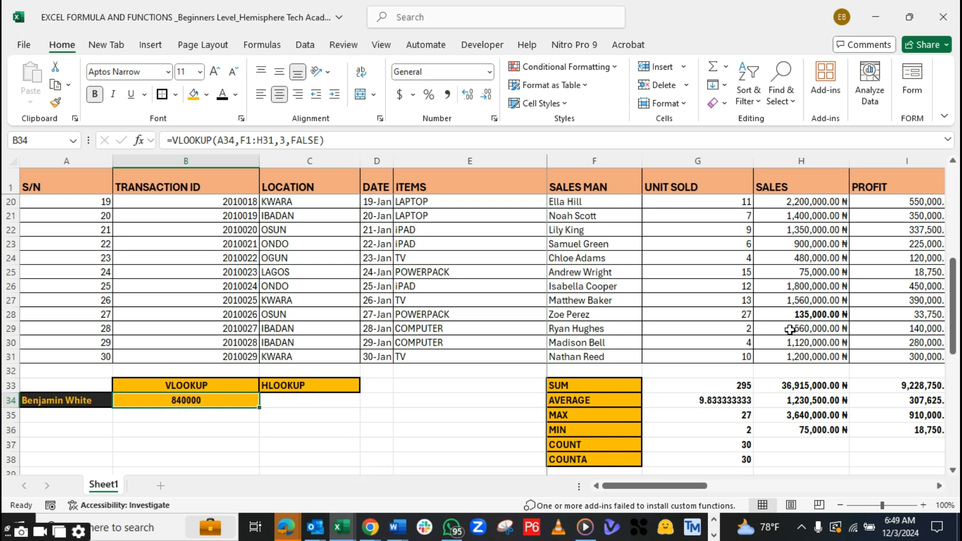
# Bold the matching 840,000.00 sales value in H10 of the data table
pyautogui.scroll(3, 790, 330)
pyautogui.scroll(3, 790, 330)
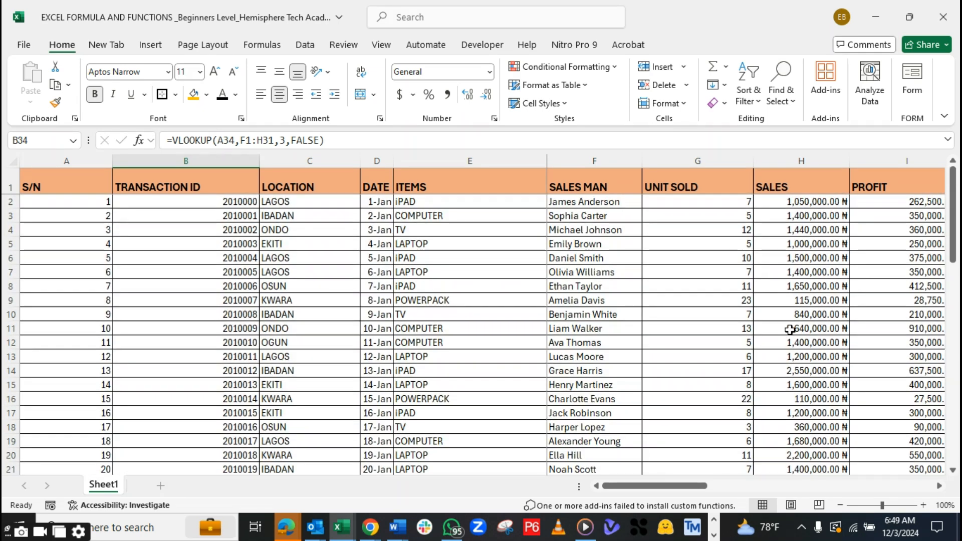
pyautogui.scroll(-3, 644, 339)
pyautogui.scroll(3, 626, 341)
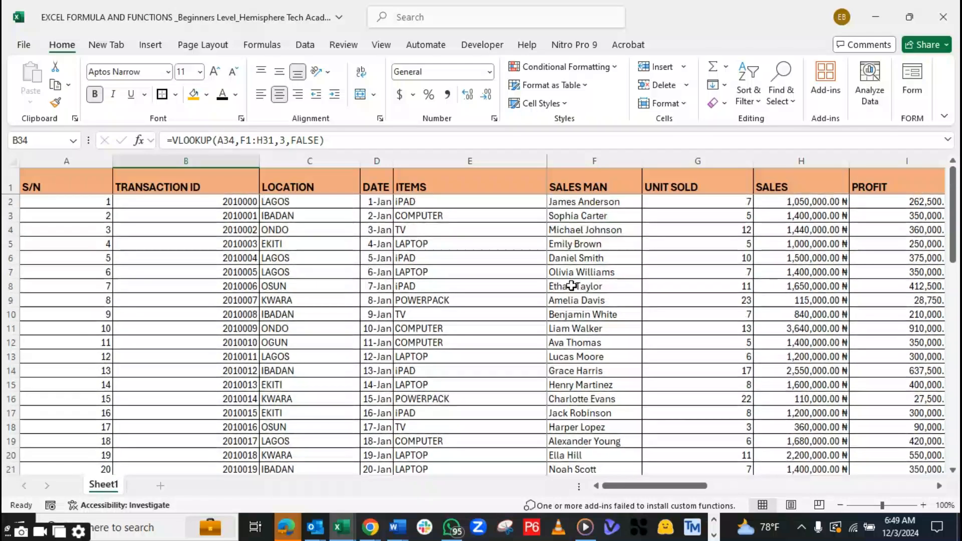
pyautogui.click(575, 314)
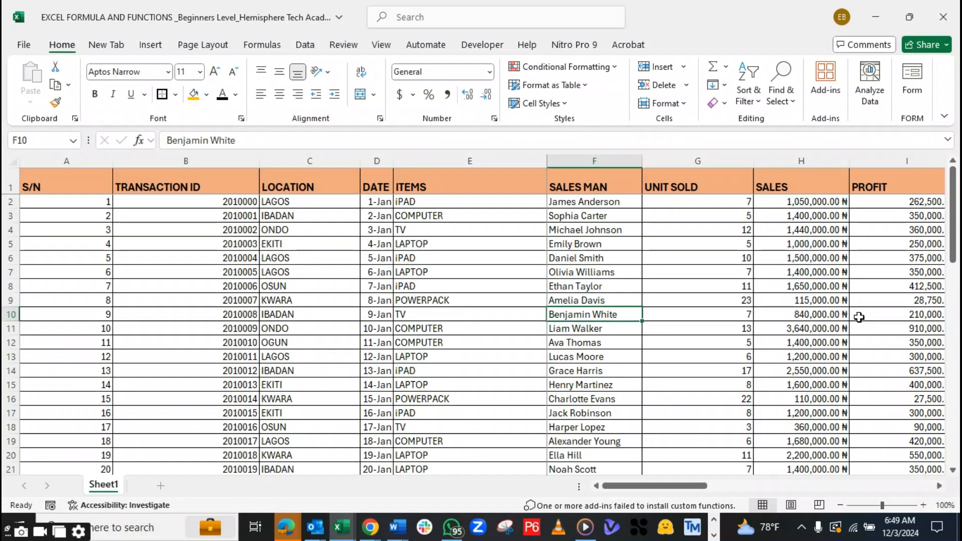
pyautogui.click(816, 317)
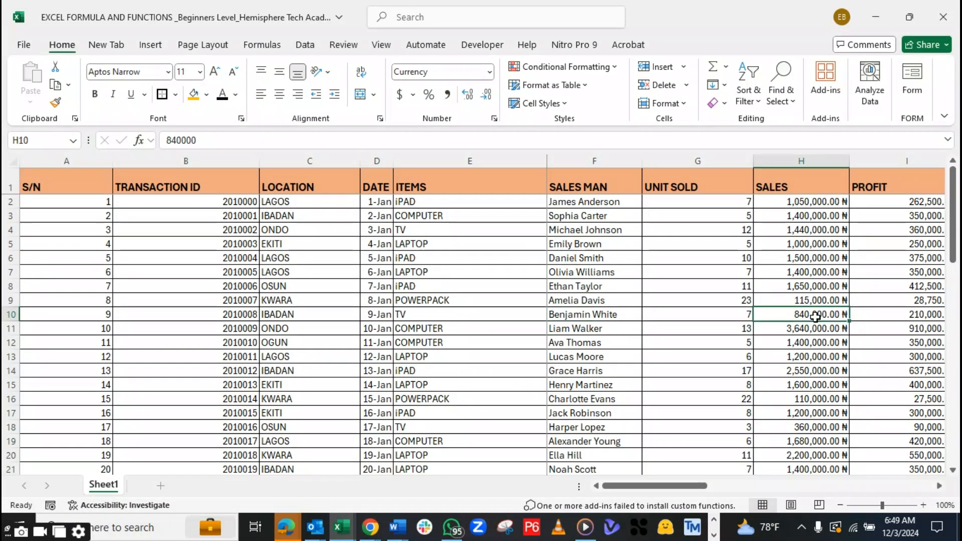
pyautogui.hotkey('ctrl', 'b')
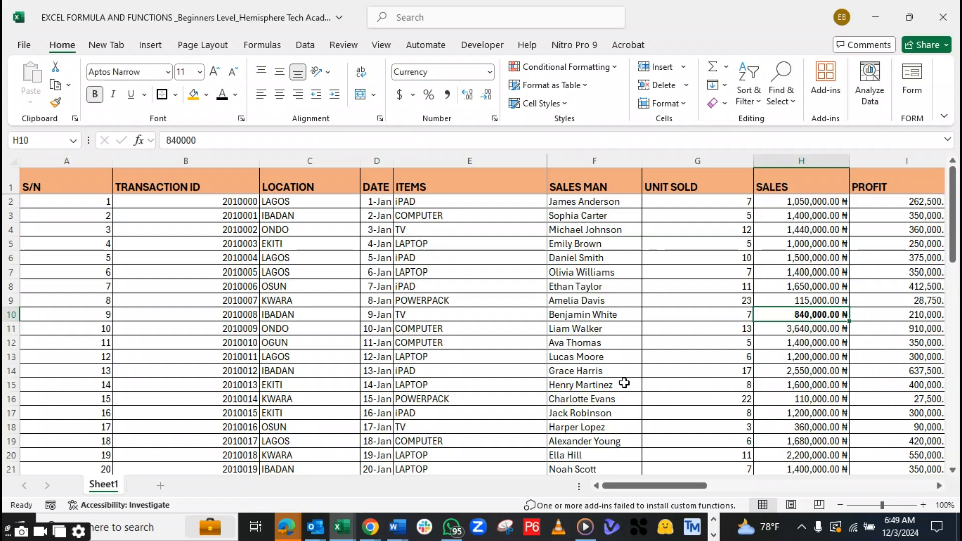
pyautogui.scroll(-6, 429, 393)
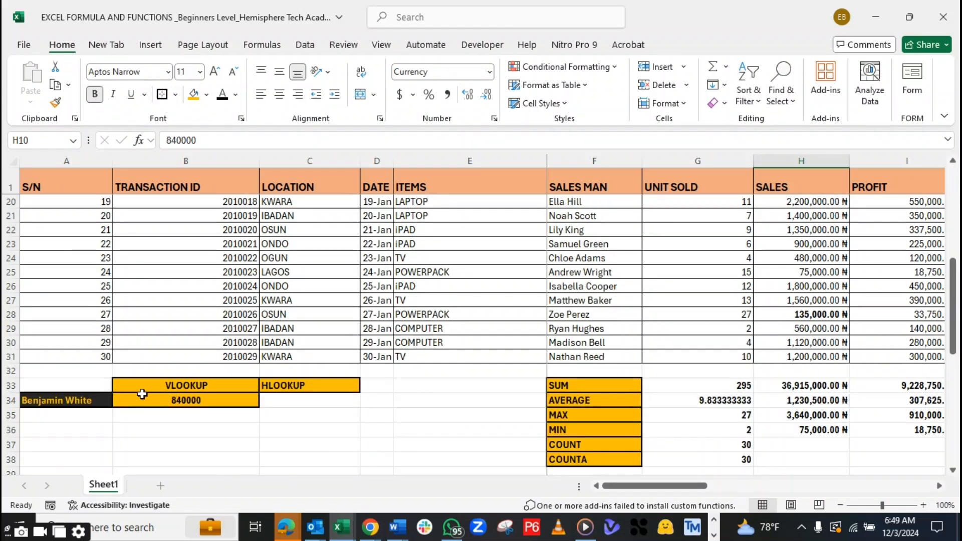
# Pick three different salesmen from A34's dropdown until B34's VLOOKUP returns 1680000
pyautogui.click(139, 399)
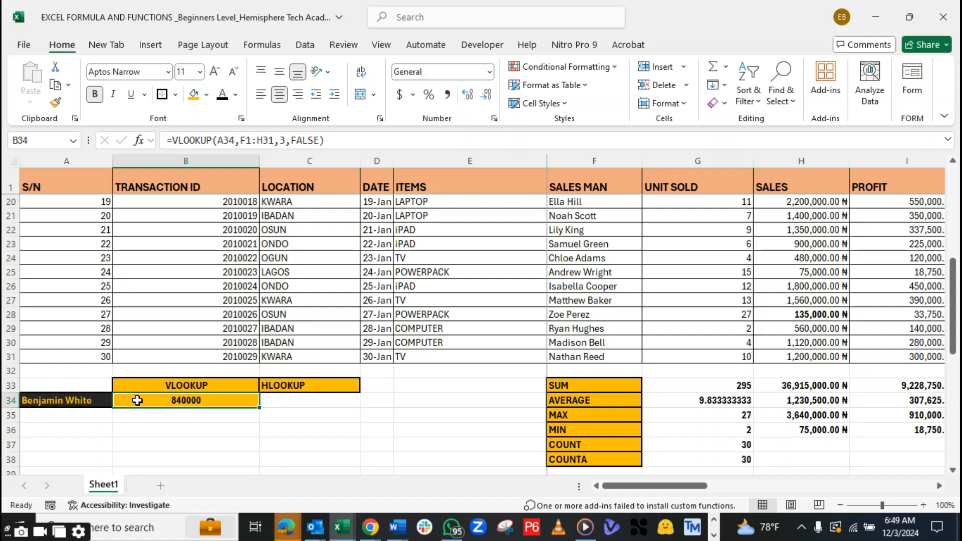
pyautogui.click(88, 399)
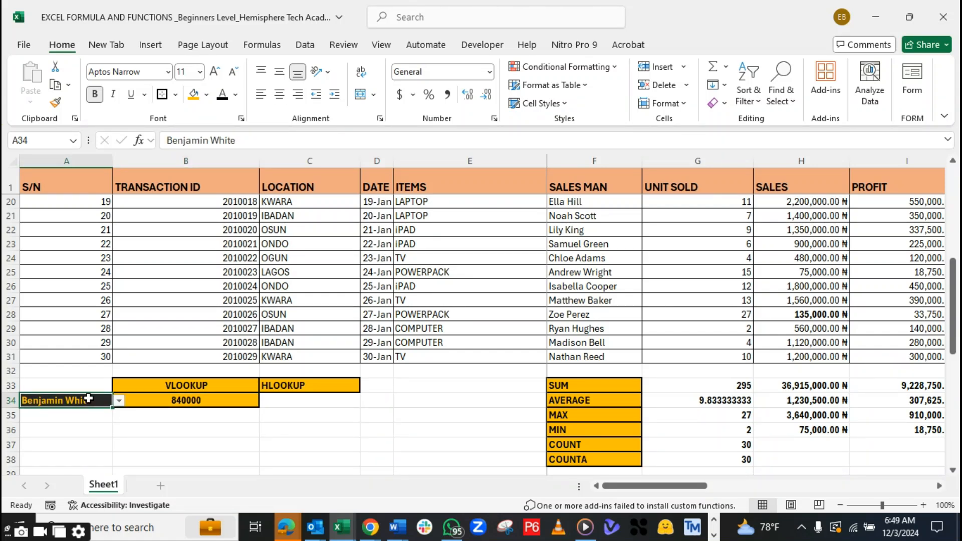
pyautogui.click(217, 386)
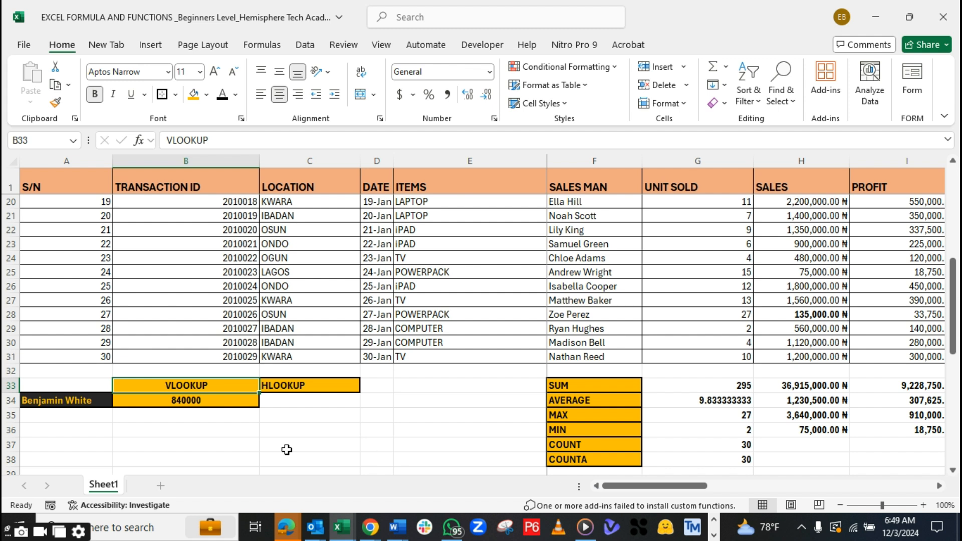
pyautogui.click(87, 399)
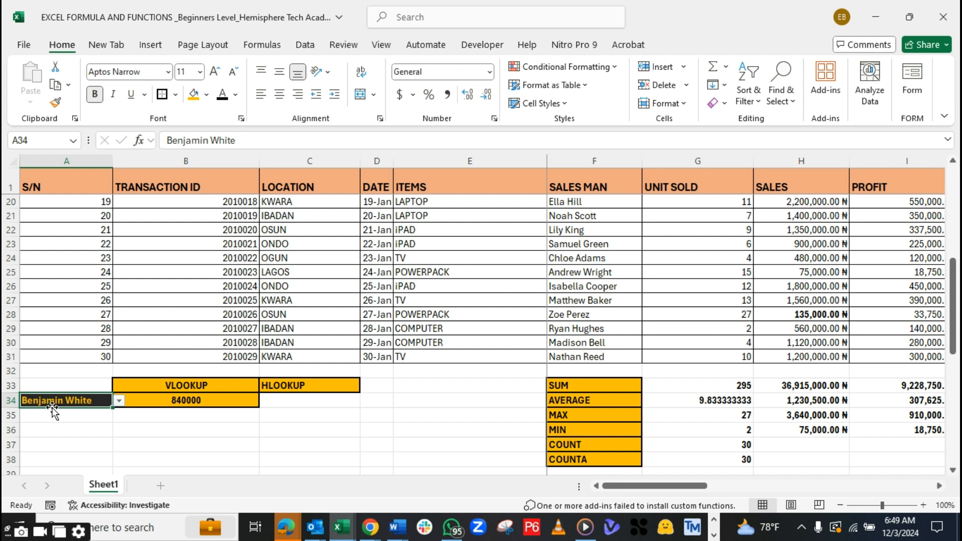
pyautogui.click(119, 401)
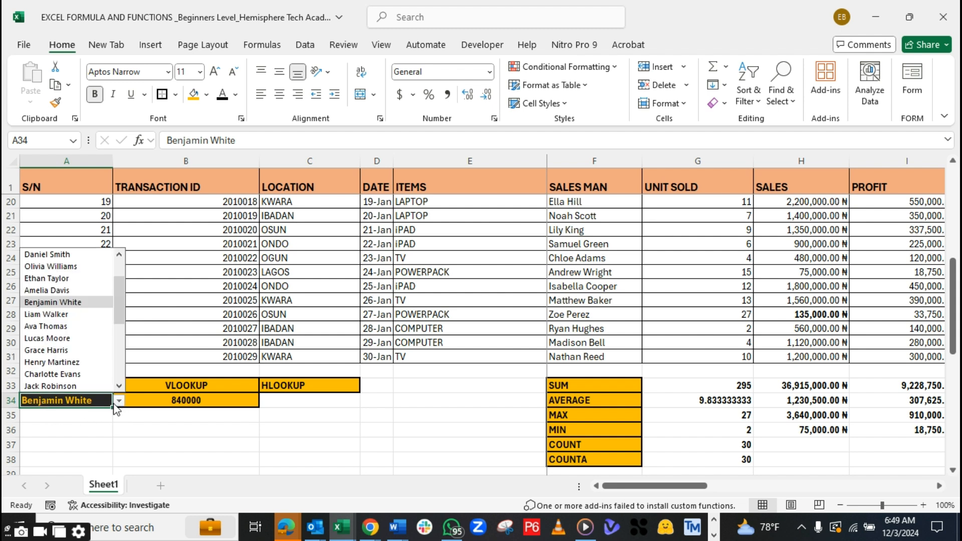
pyautogui.click(47, 340)
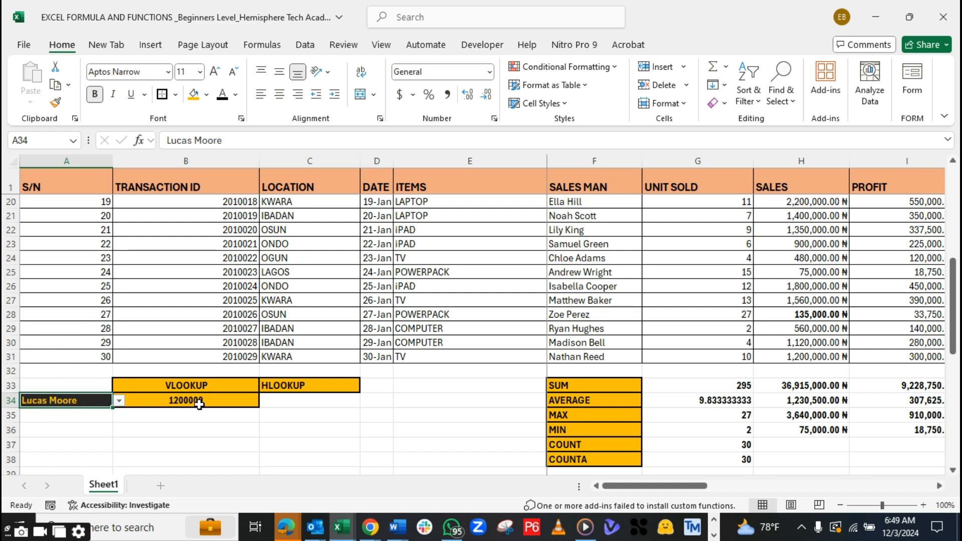
pyautogui.click(119, 401)
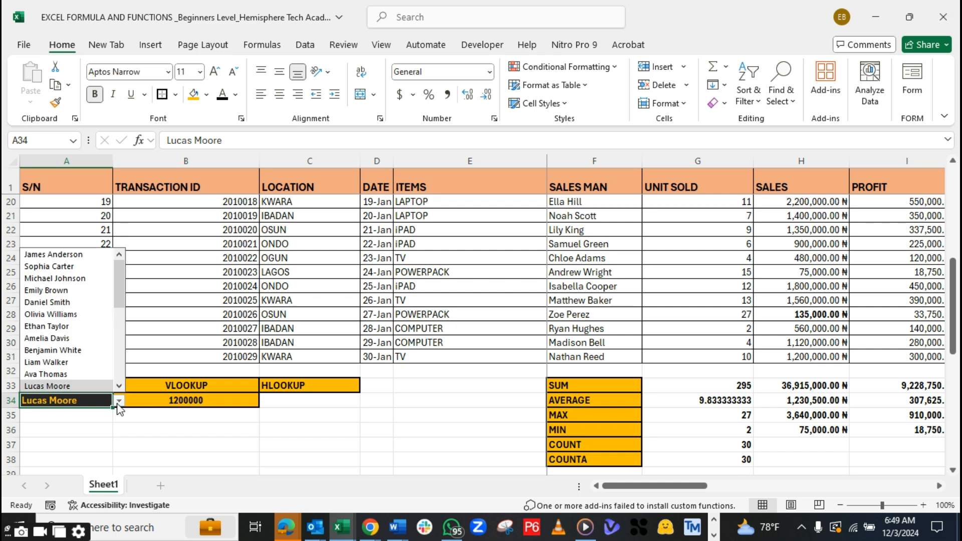
pyautogui.click(45, 362)
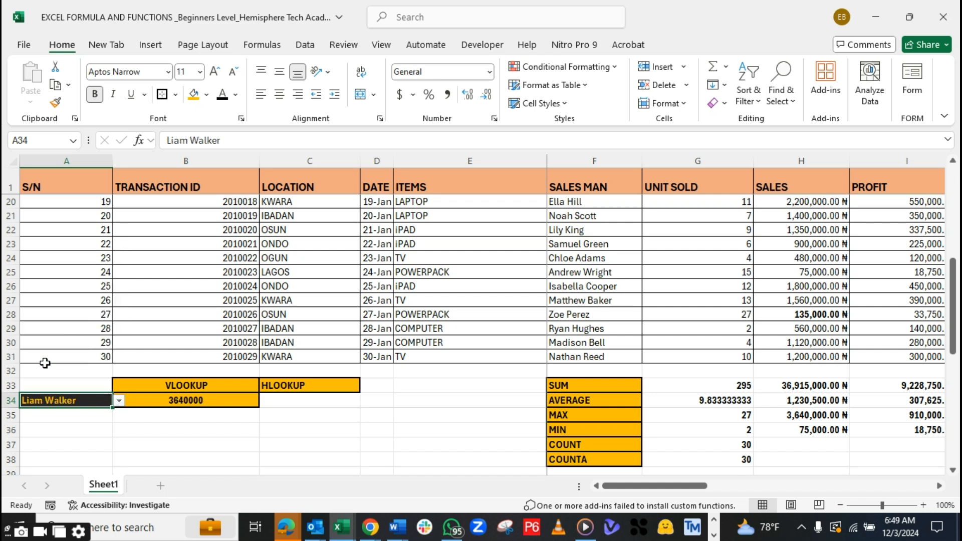
pyautogui.click(119, 402)
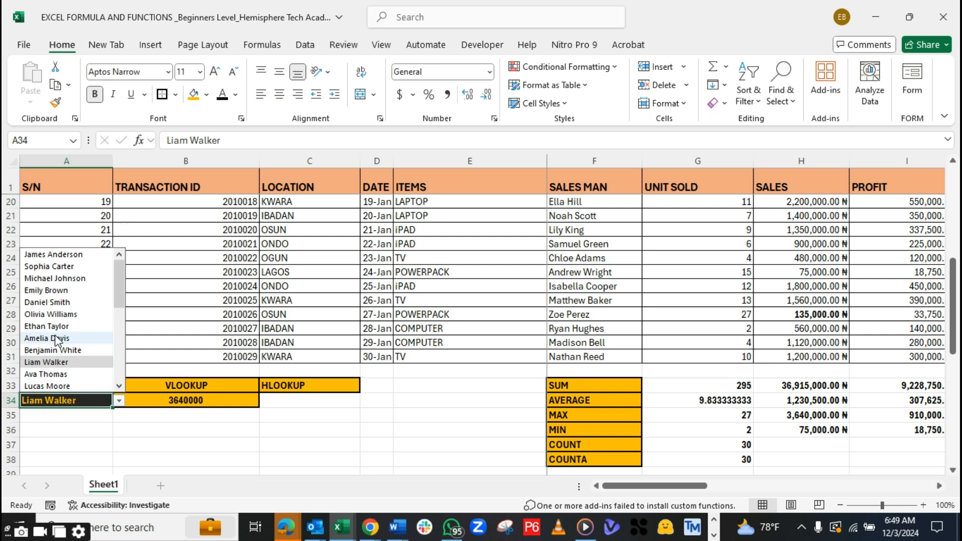
pyautogui.scroll(-3, 56, 339)
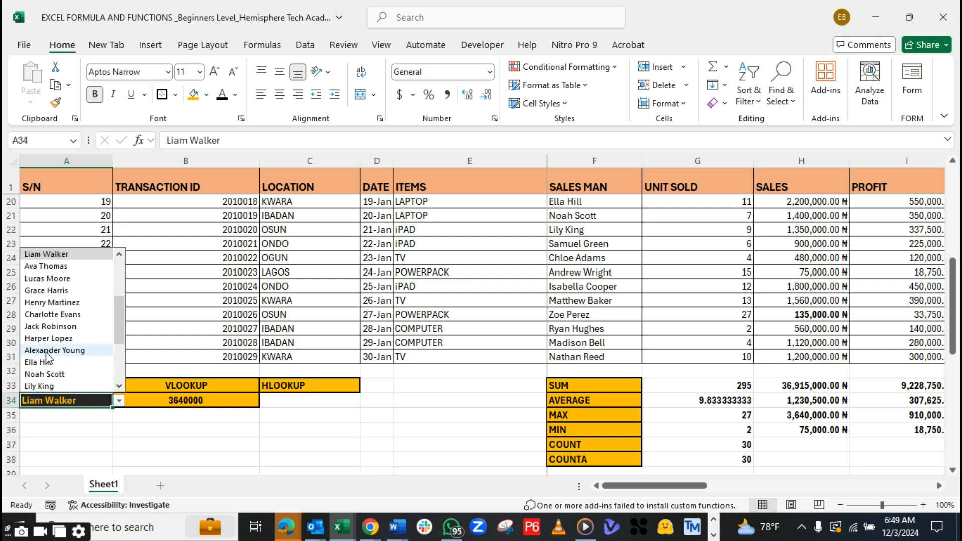
pyautogui.click(51, 351)
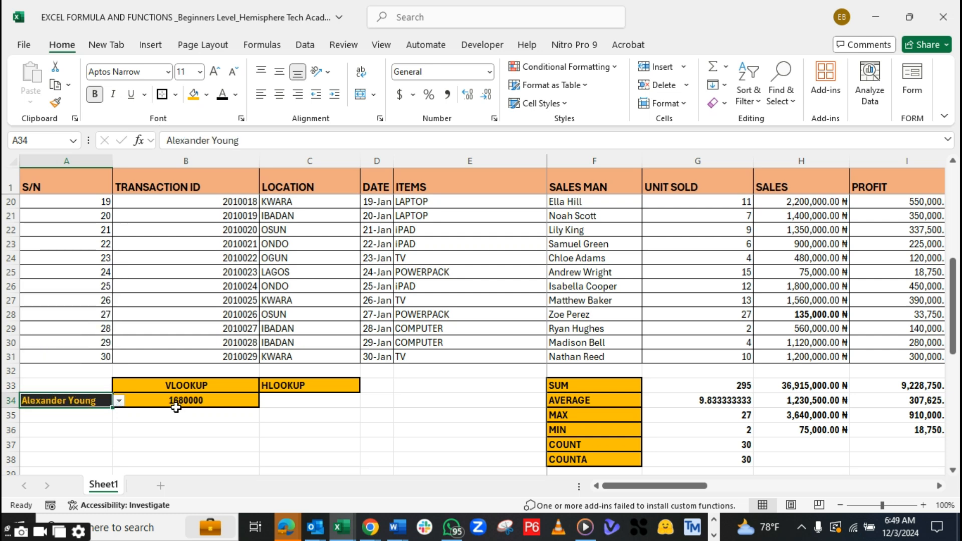
pyautogui.click(147, 400)
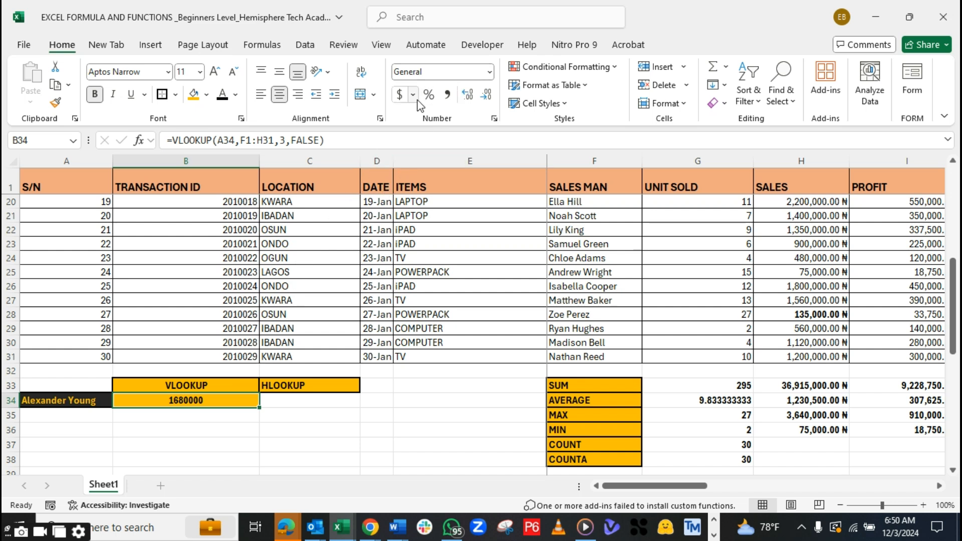
# Format B34 as Currency with the ₦ Hausa symbol, showing ₦1,680,000.00
pyautogui.click(448, 95)
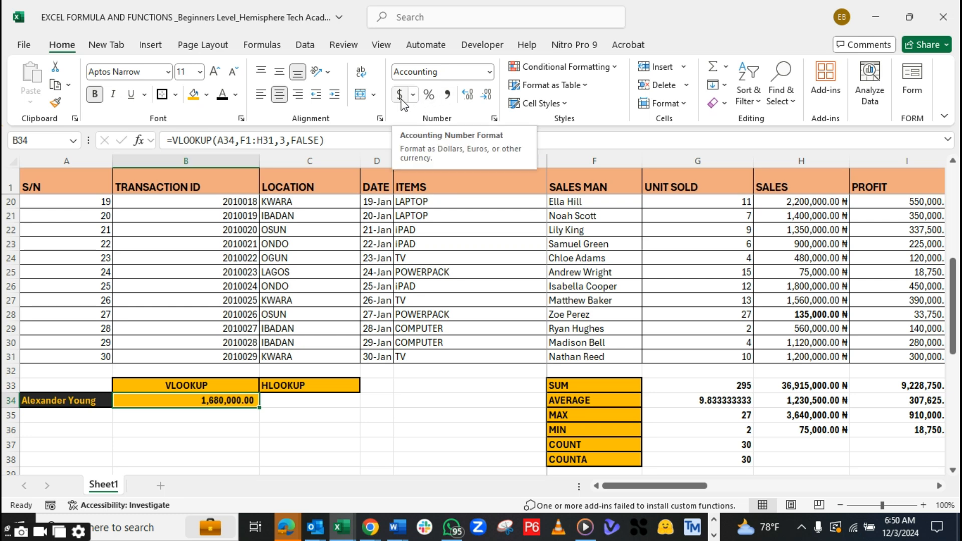
pyautogui.click(489, 76)
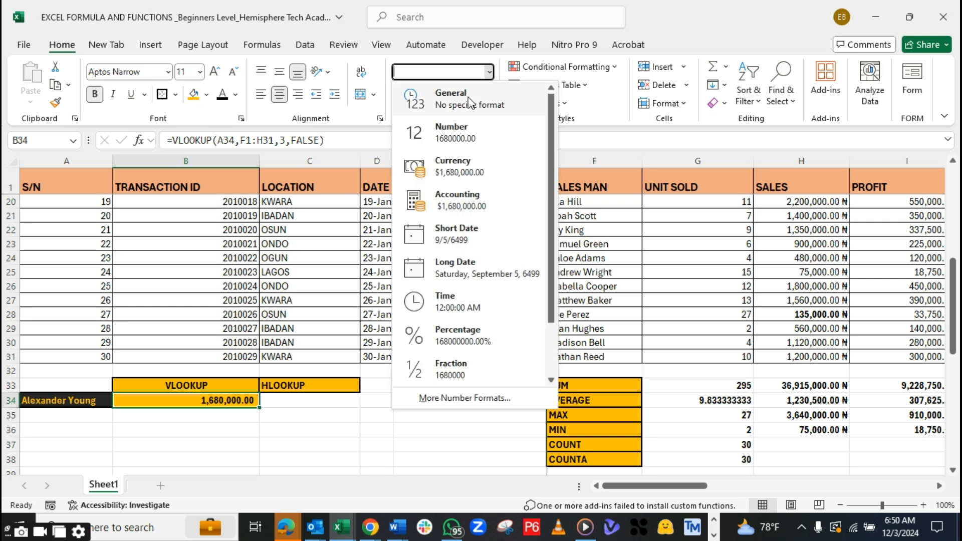
pyautogui.click(465, 399)
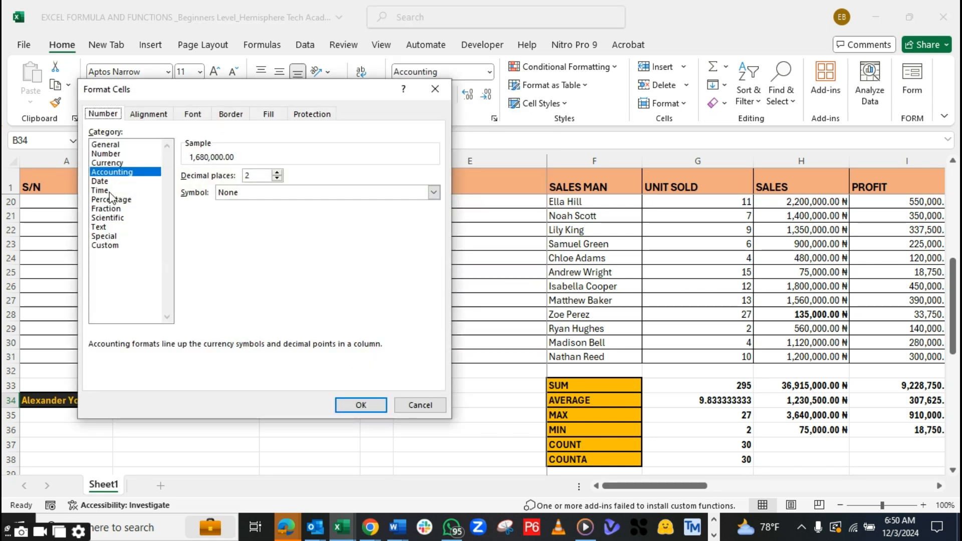
pyautogui.click(112, 163)
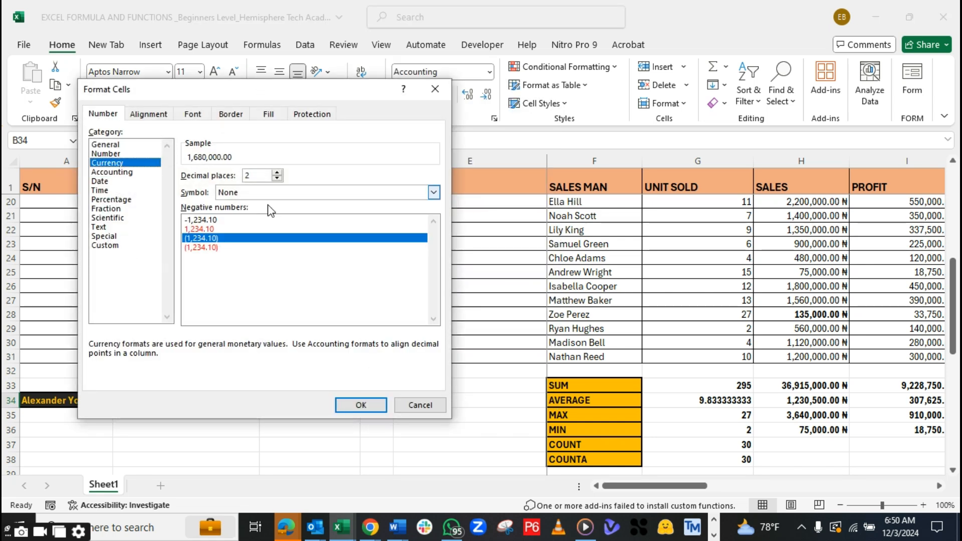
pyautogui.click(434, 192)
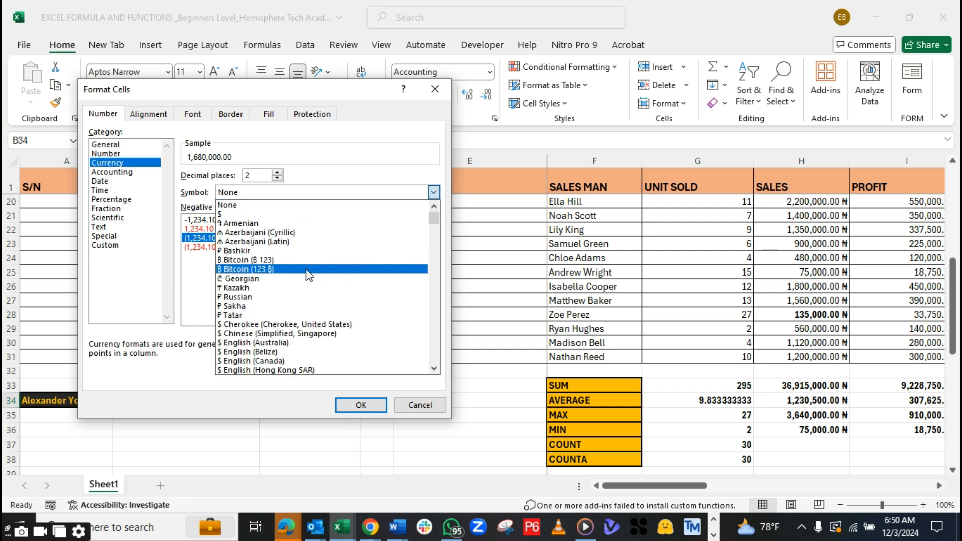
pyautogui.scroll(-2, 286, 299)
pyautogui.scroll(-10, 283, 299)
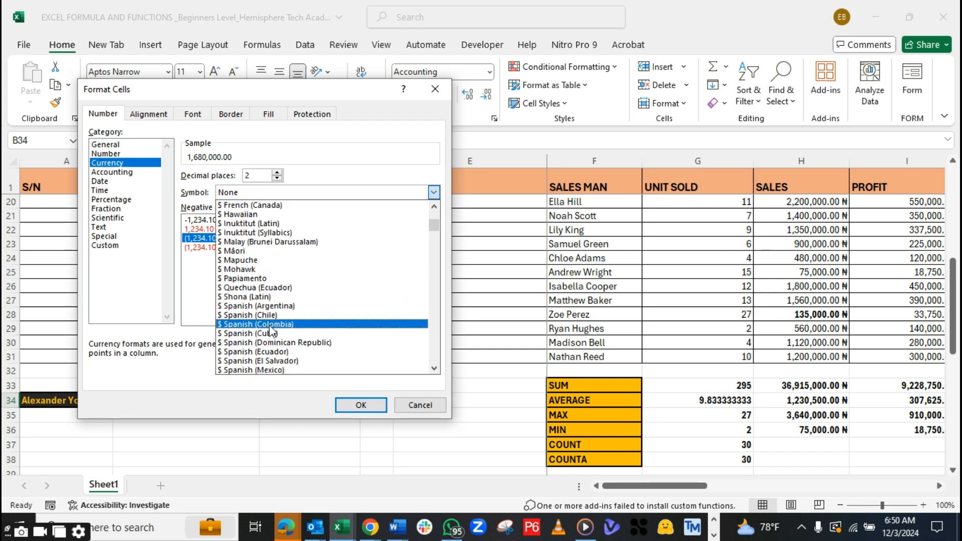
pyautogui.scroll(-7, 270, 335)
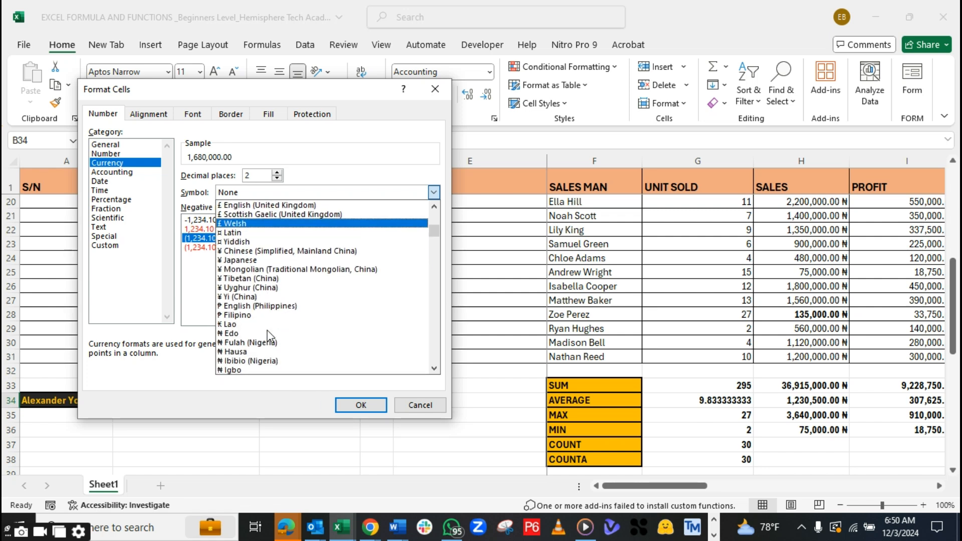
pyautogui.click(253, 325)
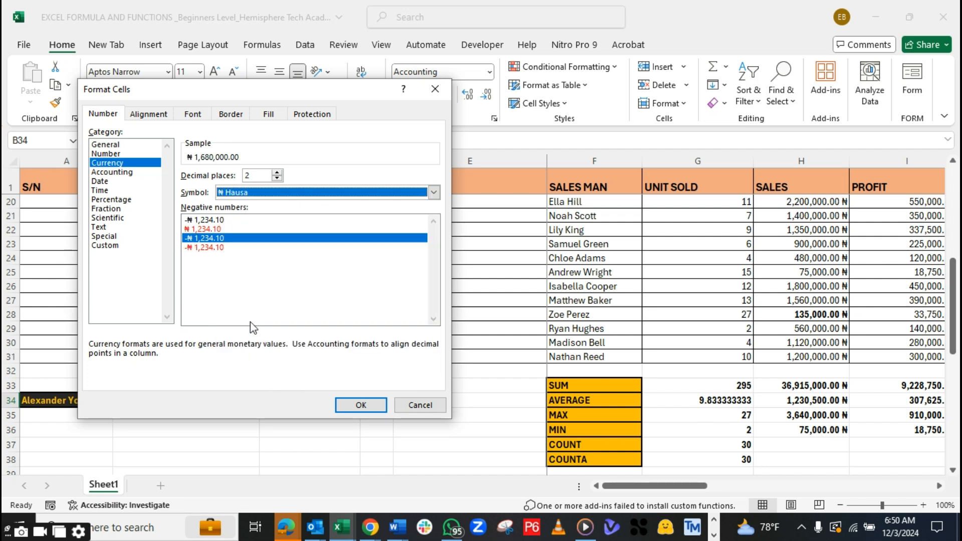
pyautogui.click(362, 407)
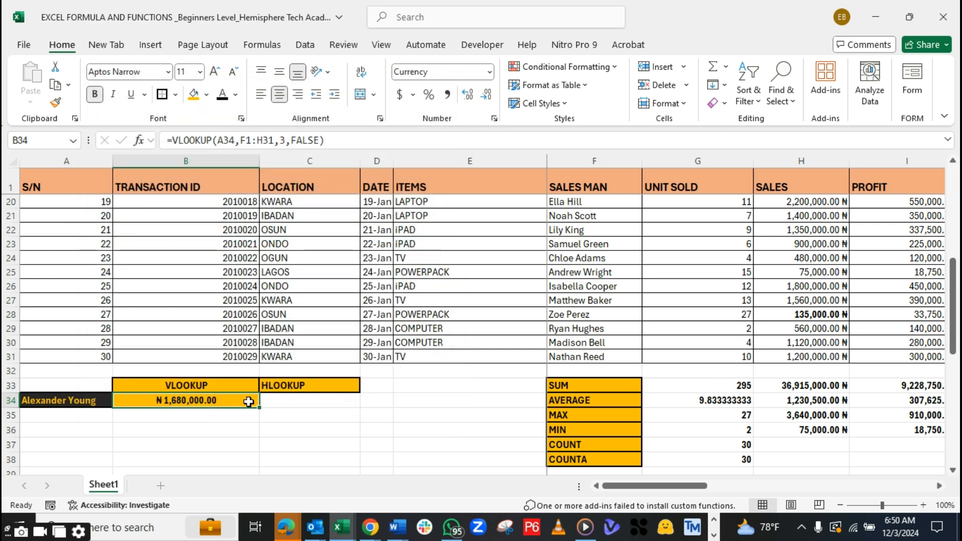
# Switch A34 through three more salesmen until B34 shows ₦1,500,000.00, then select C36
pyautogui.click(75, 404)
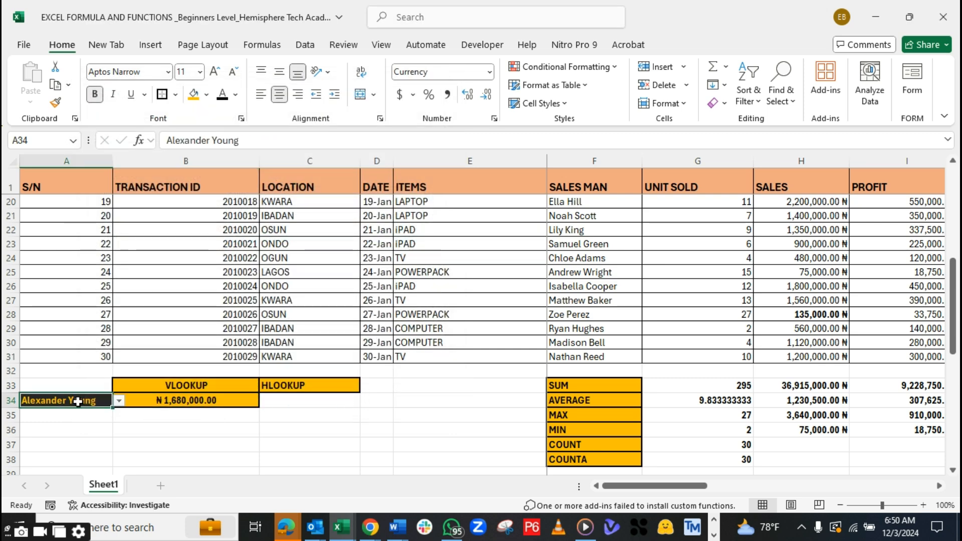
pyautogui.click(119, 402)
pyautogui.click(70, 370)
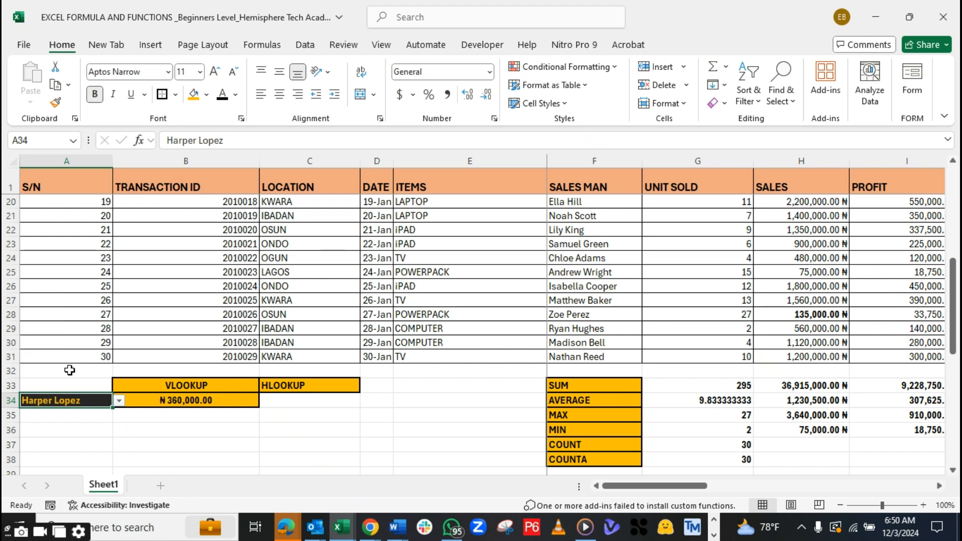
pyautogui.click(121, 401)
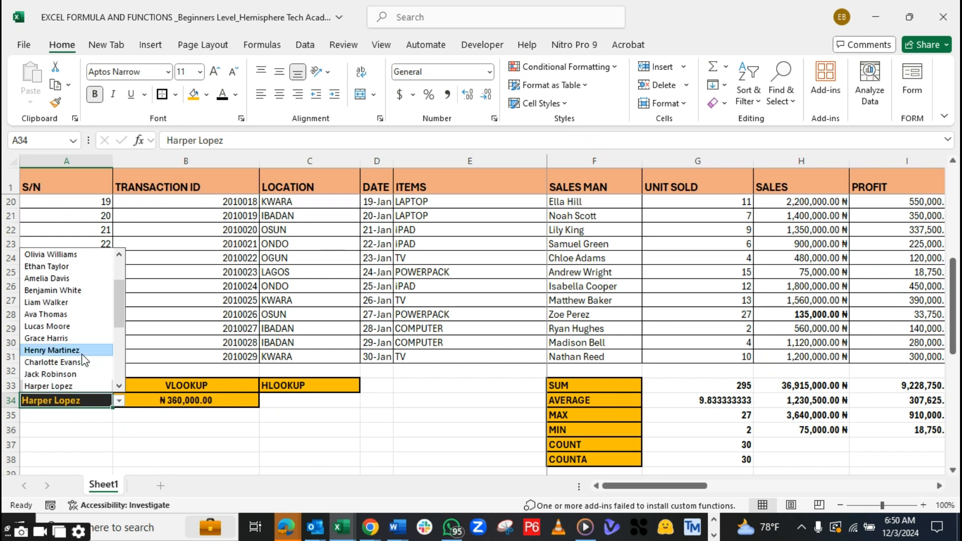
pyautogui.click(75, 356)
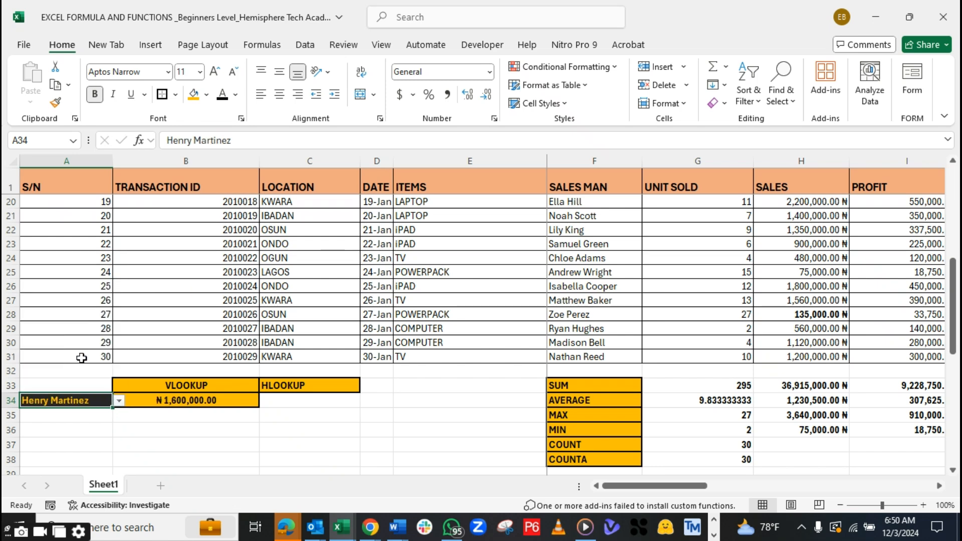
pyautogui.click(124, 402)
pyautogui.click(100, 399)
pyautogui.click(120, 402)
pyautogui.click(58, 278)
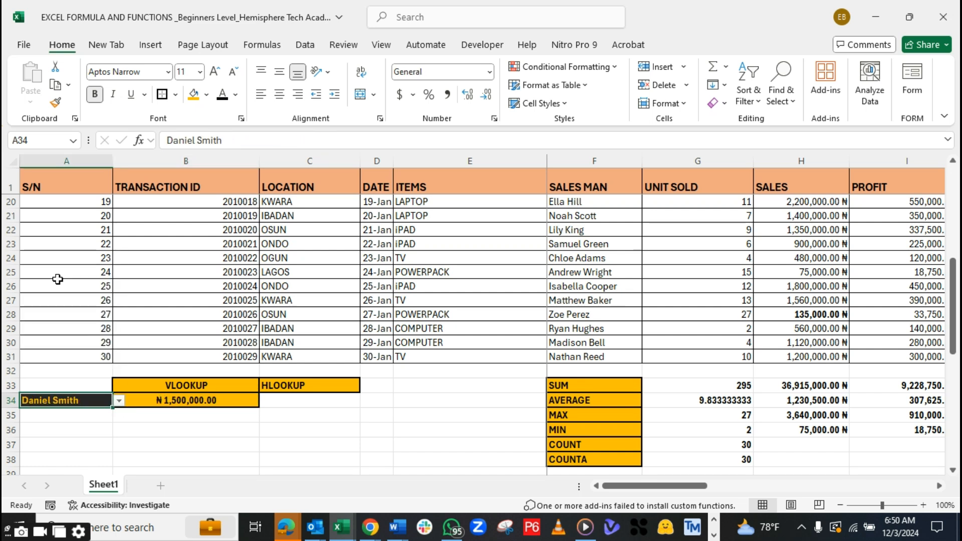
pyautogui.click(325, 431)
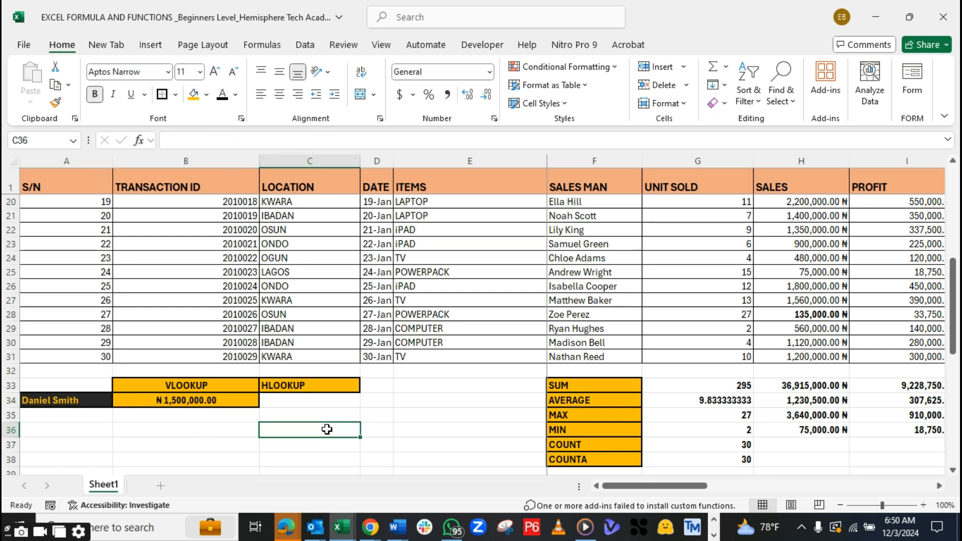
pyautogui.click(713, 535)
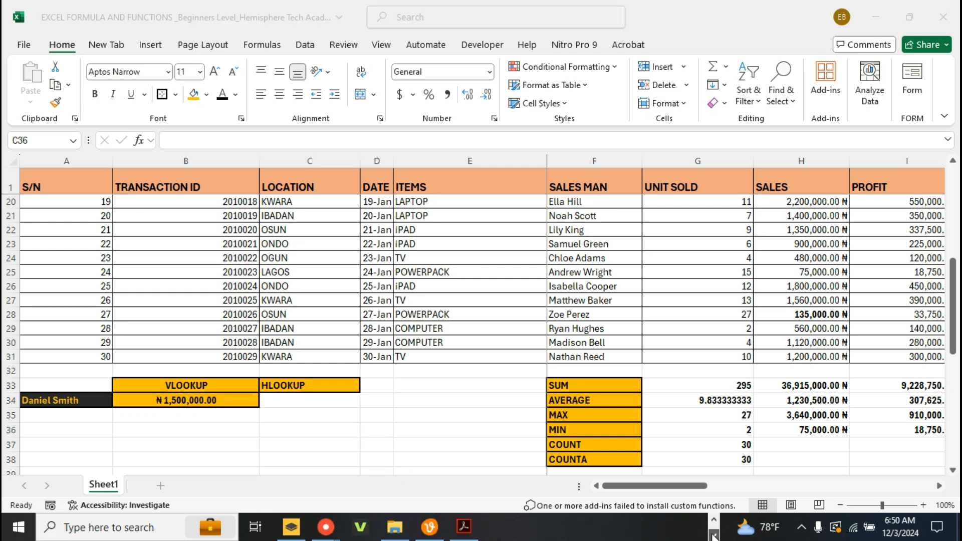
# Bring up the function-list PDF in Acrobat and read through to page 2
pyautogui.click(458, 535)
pyautogui.scroll(-5, 566, 382)
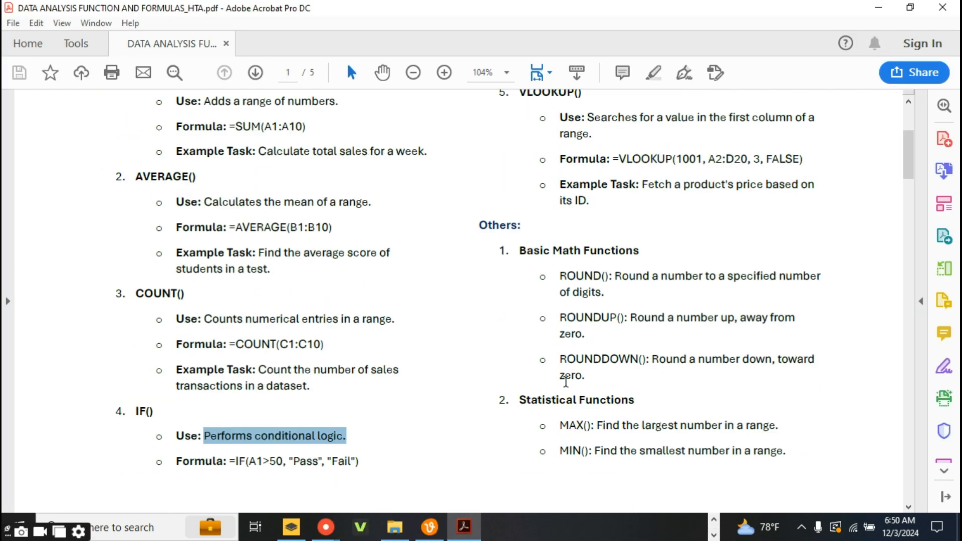
pyautogui.scroll(-3, 566, 381)
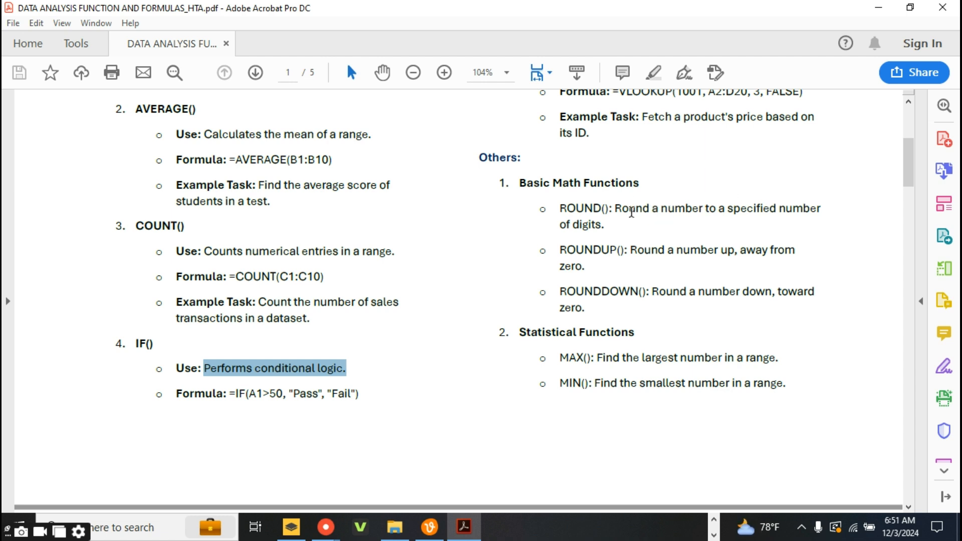
pyautogui.scroll(-1, 616, 226)
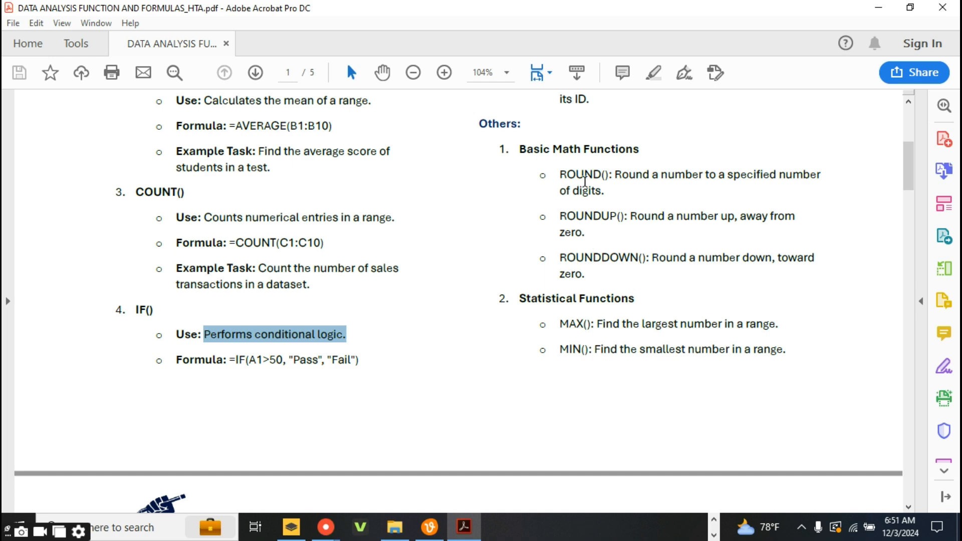
pyautogui.scroll(-5, 581, 200)
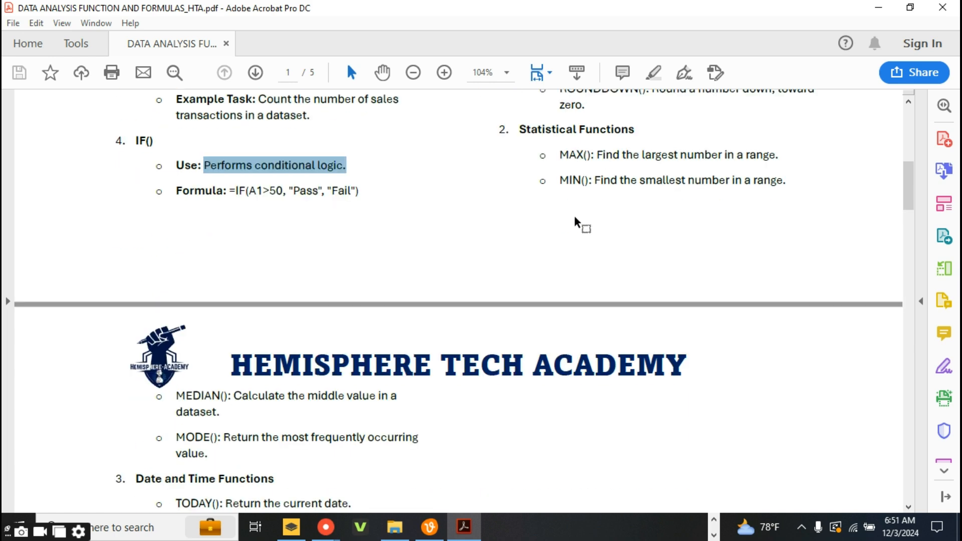
pyautogui.scroll(-2, 576, 222)
pyautogui.scroll(1, 574, 225)
pyautogui.scroll(-4, 501, 251)
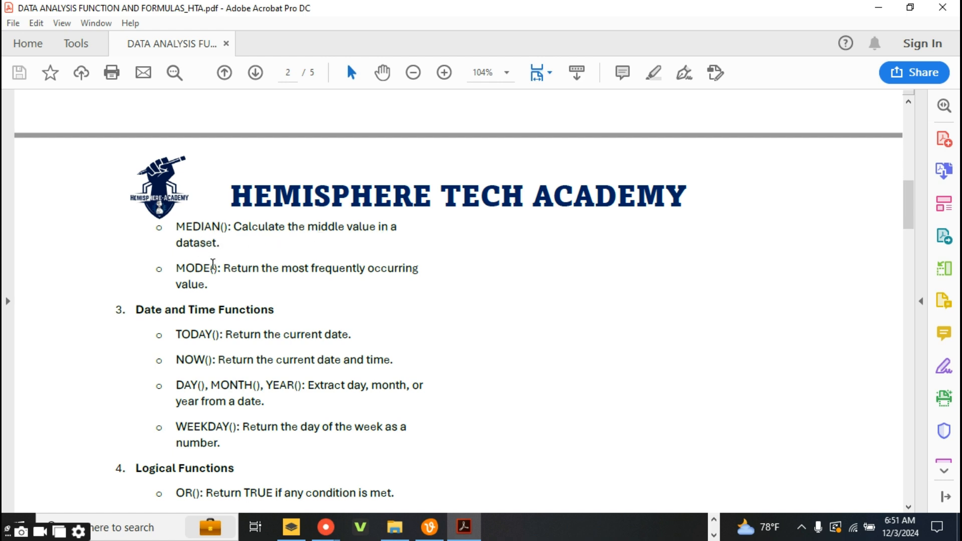
pyautogui.scroll(-1, 334, 277)
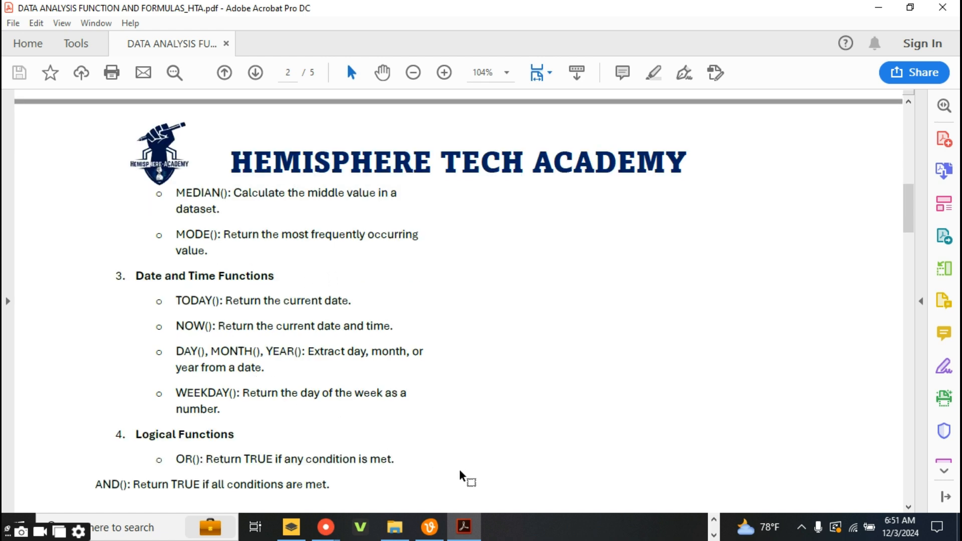
# Switch back to the EXCEL FORMULA AND FUNCTIONS workbook
pyautogui.click(712, 523)
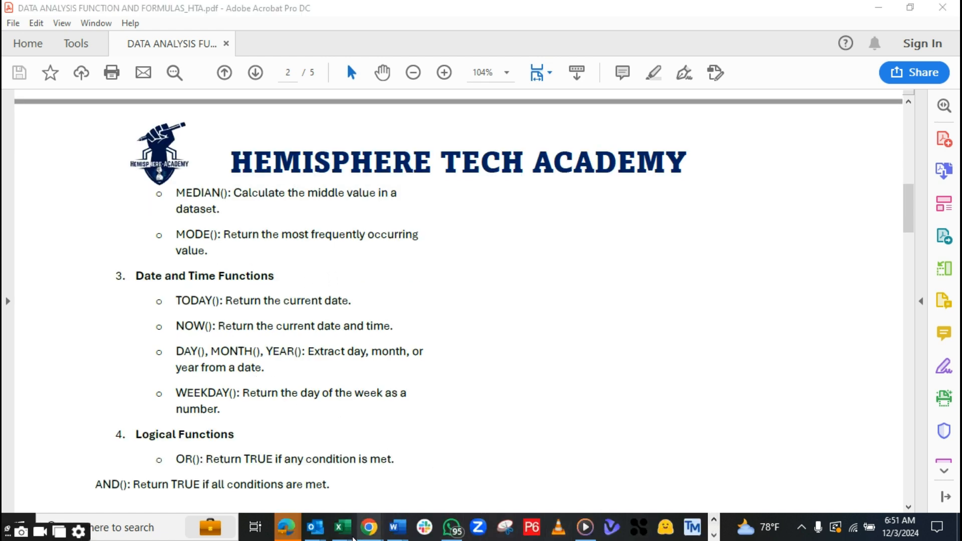
pyautogui.moveTo(342, 527)
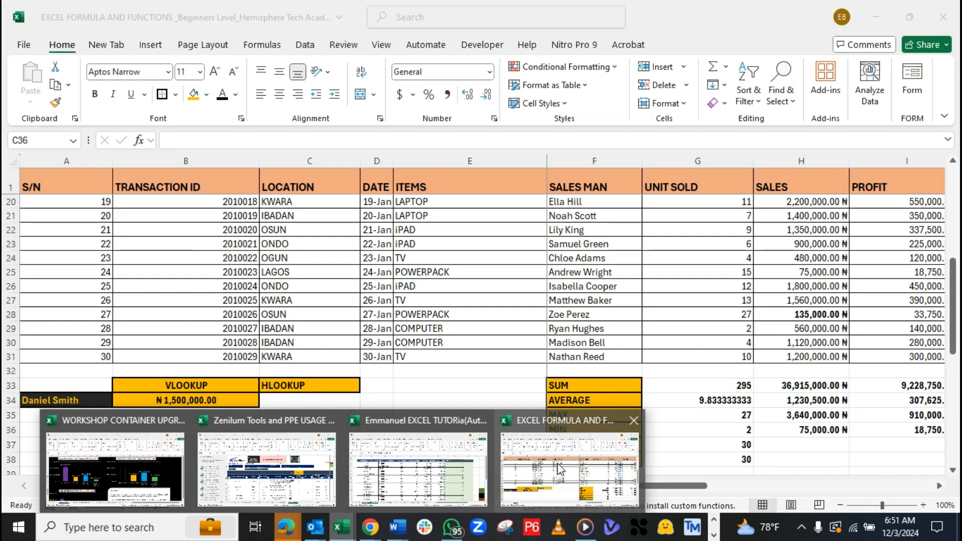
pyautogui.click(560, 470)
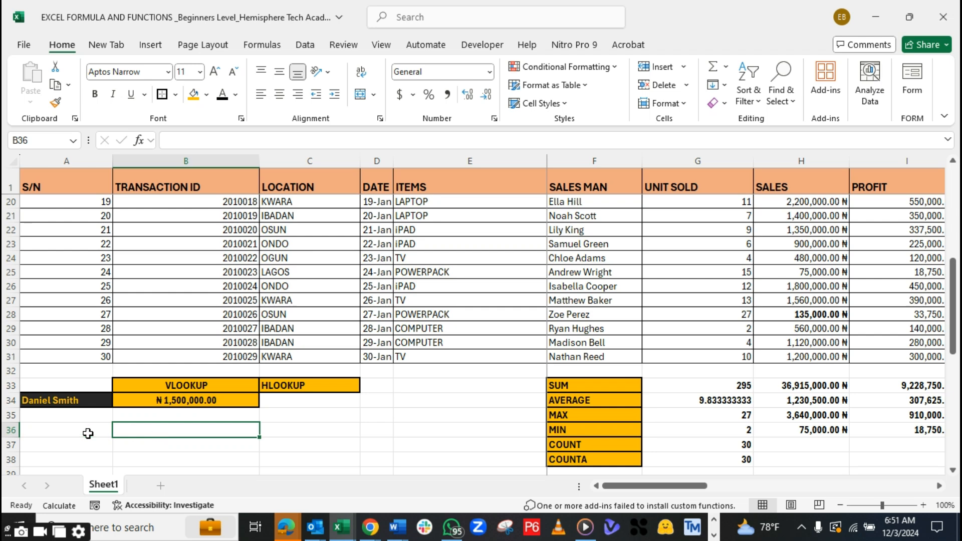
# Give A36 the orange header formatting of B33 and label it MEDIAN
pyautogui.click(69, 430)
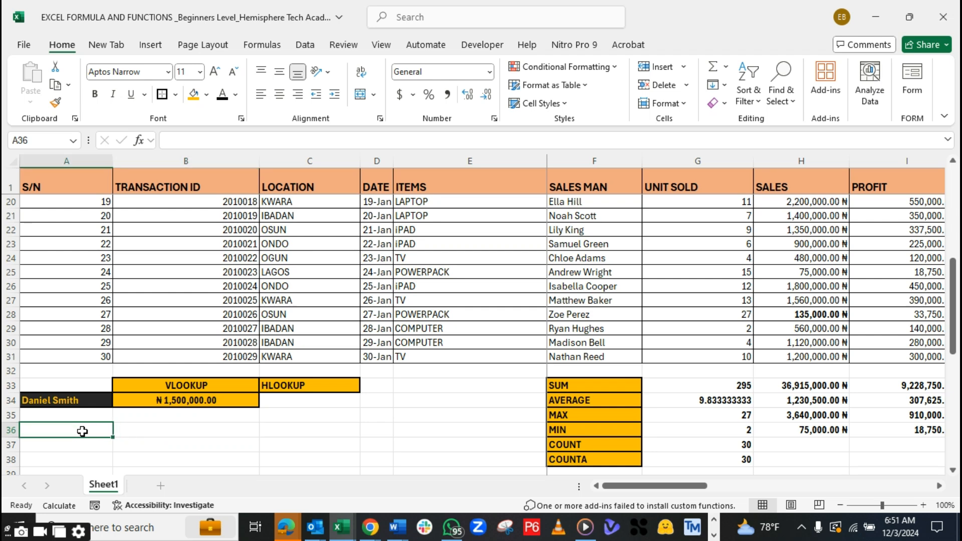
pyautogui.click(146, 387)
pyautogui.rightClick(145, 387)
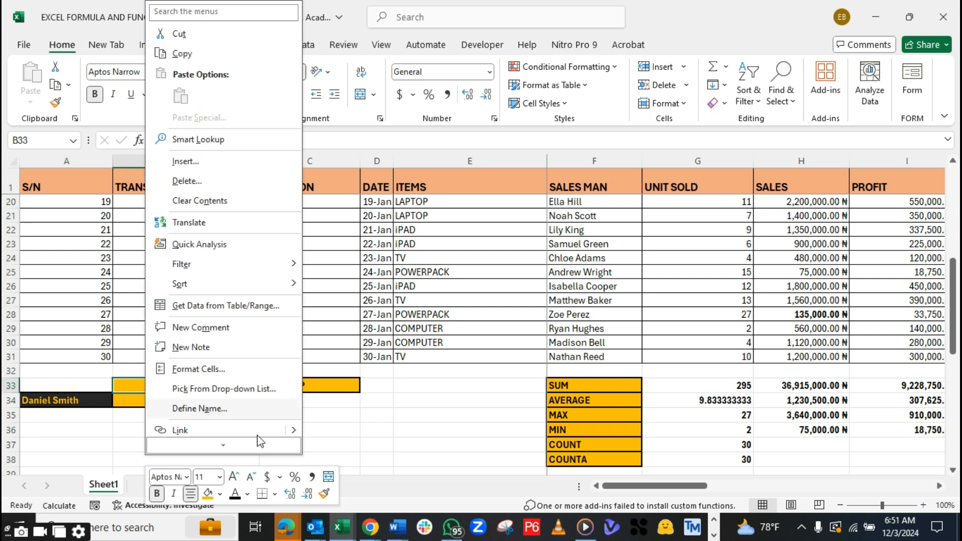
pyautogui.click(324, 494)
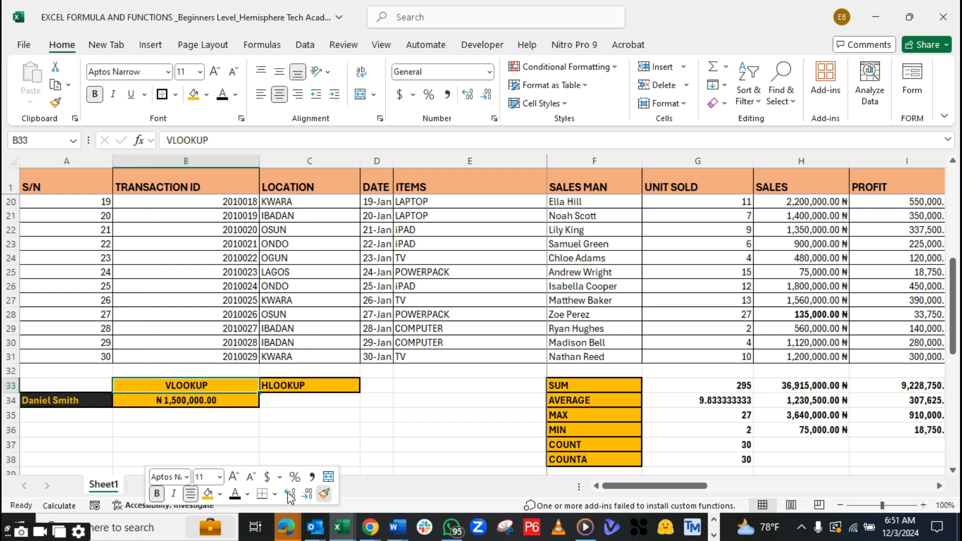
pyautogui.click(57, 432)
pyautogui.write('M')
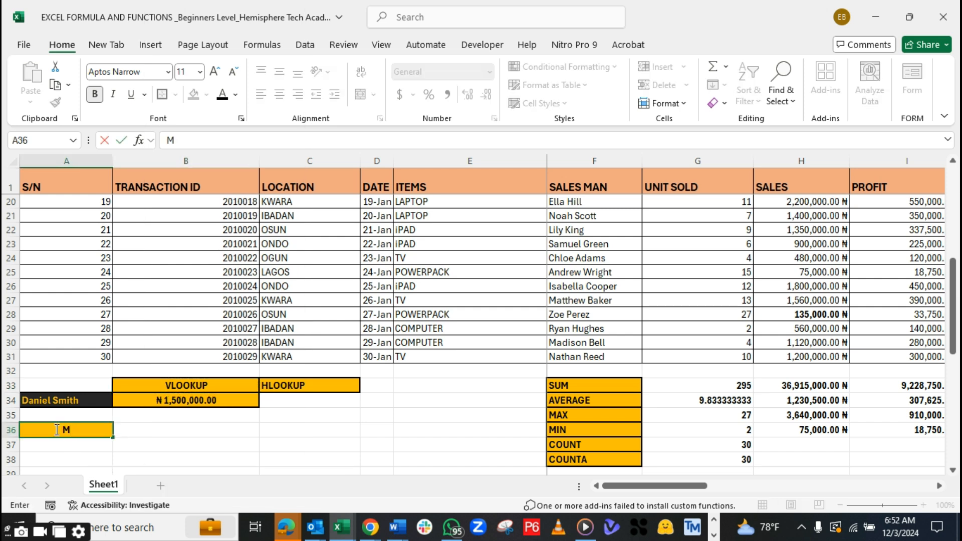
pyautogui.write('EDIAN')
pyautogui.press('Tab')
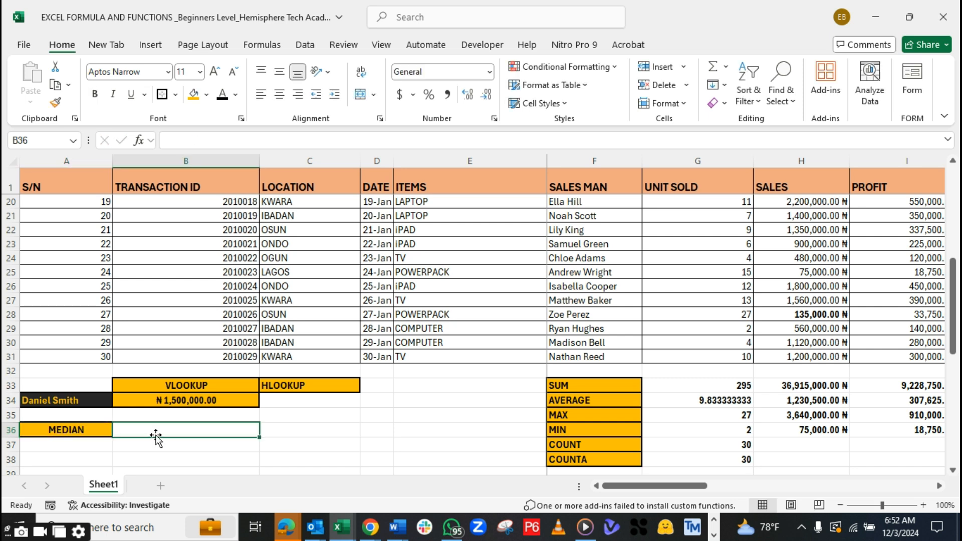
# Enter =MEDIAN(G2:G31) in B36, returning 8, and make it bold
pyautogui.write('=MED')
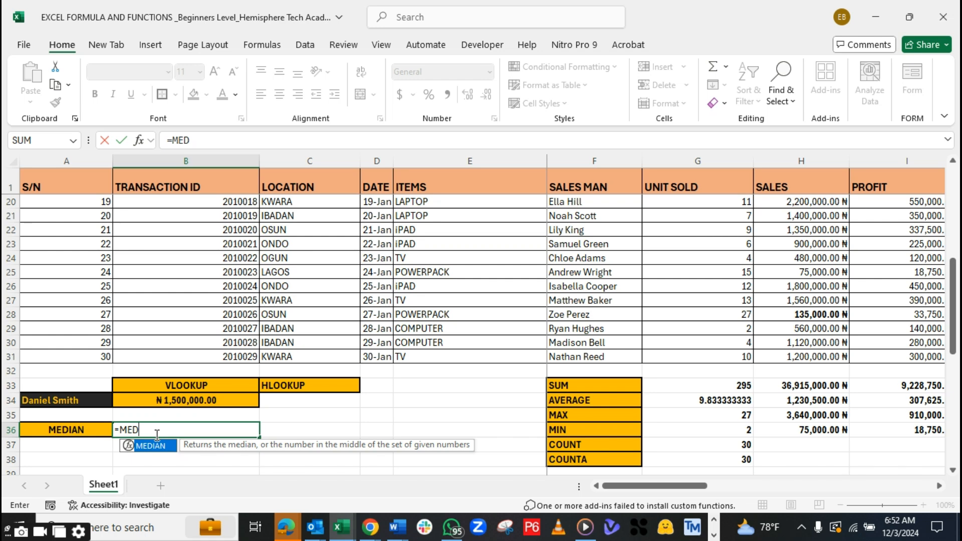
pyautogui.press('Tab')
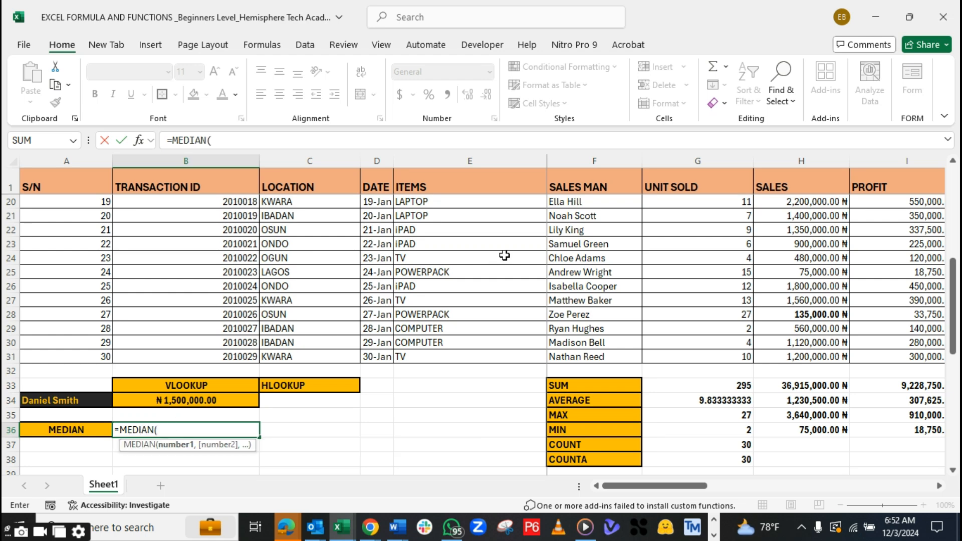
pyautogui.scroll(3, 504, 255)
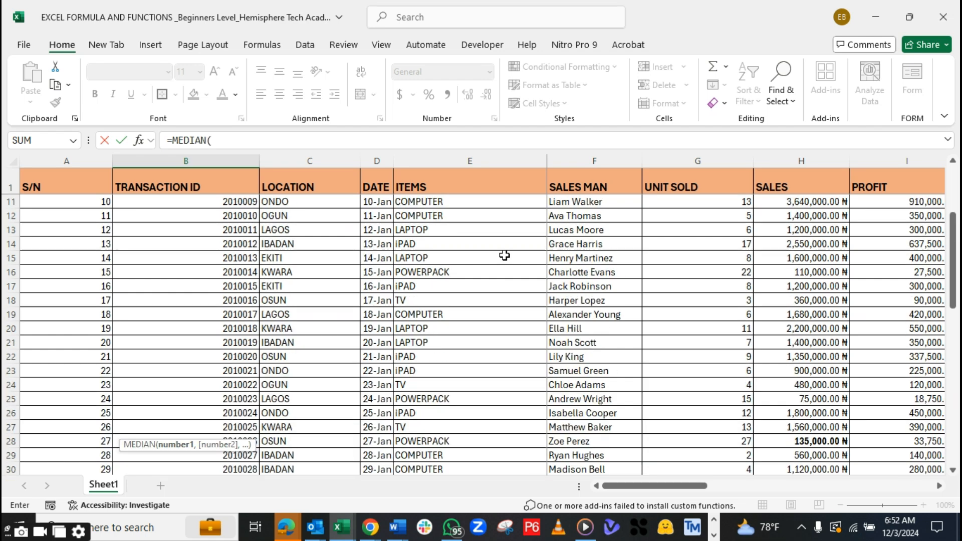
pyautogui.scroll(3, 506, 259)
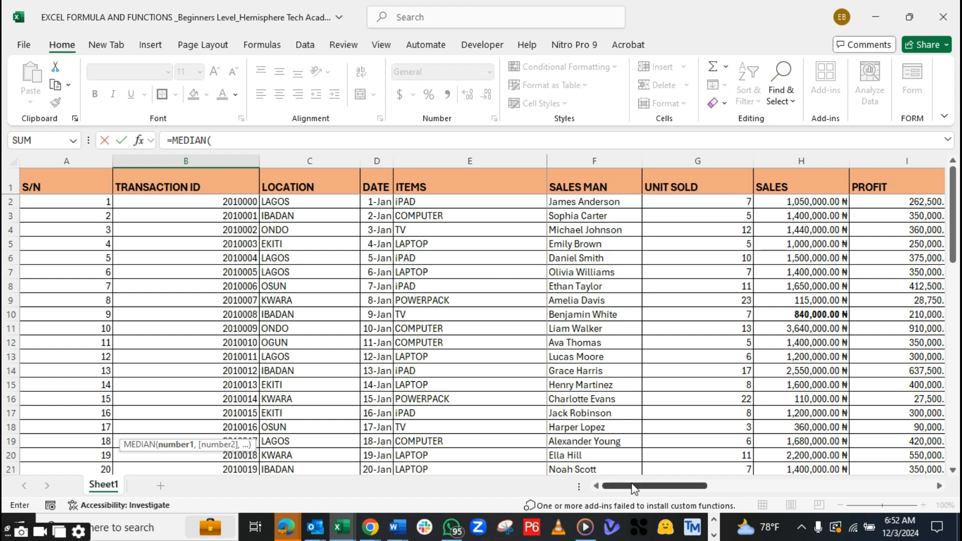
pyautogui.moveTo(635, 485); pyautogui.dragTo(660, 485)
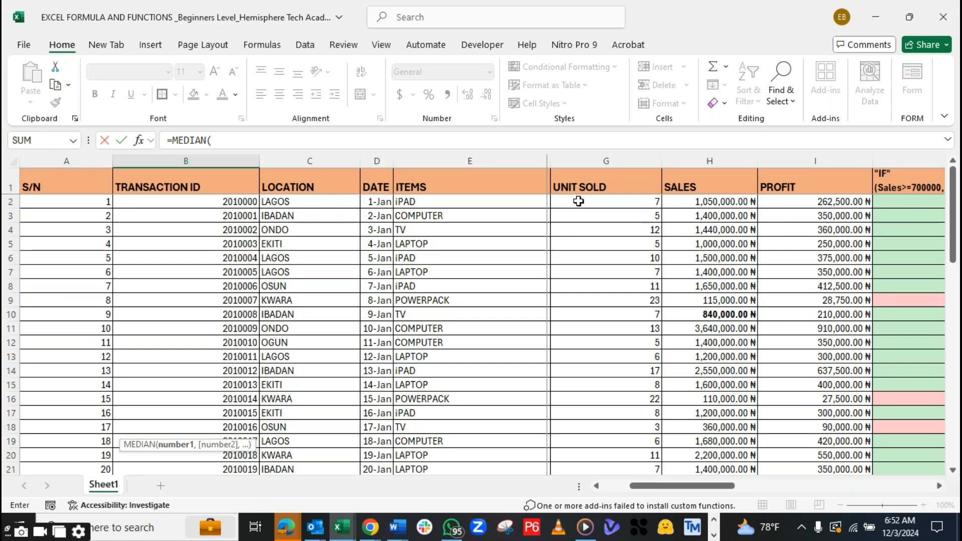
pyautogui.moveTo(578, 201); pyautogui.dragTo(616, 439)
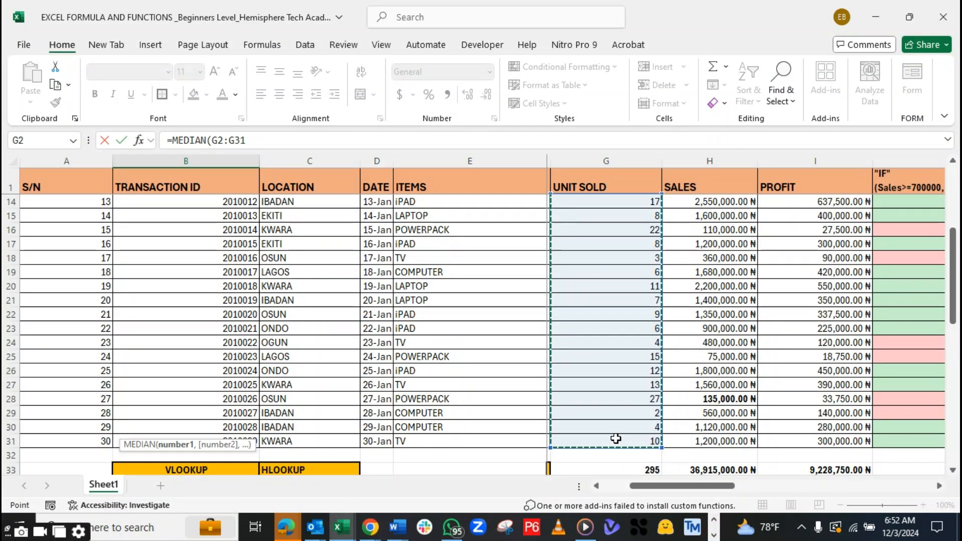
pyautogui.write(')')
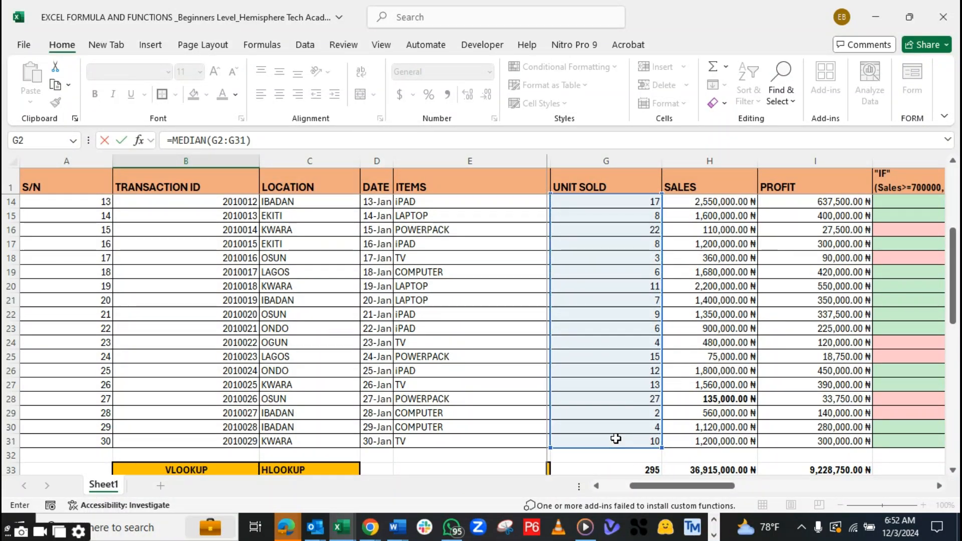
pyautogui.press('Return')
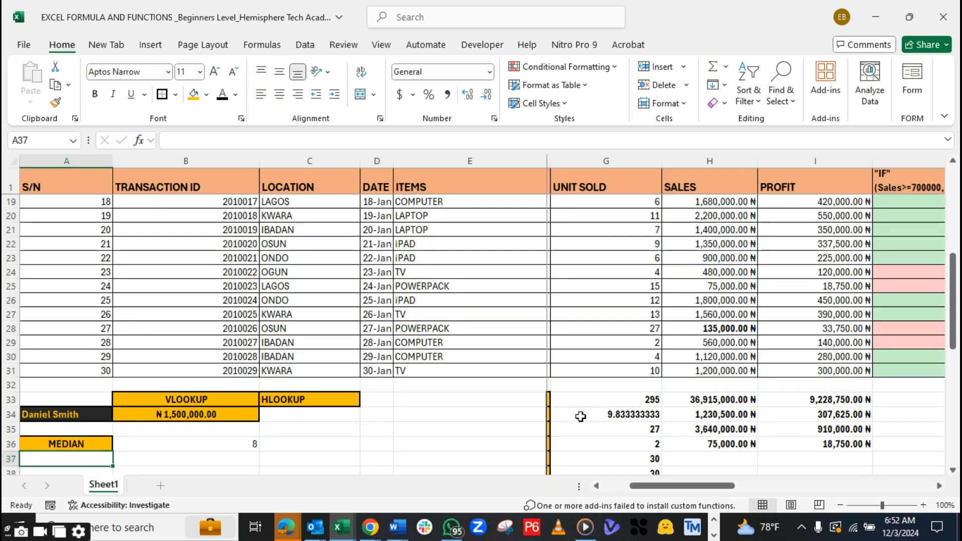
pyautogui.click(242, 441)
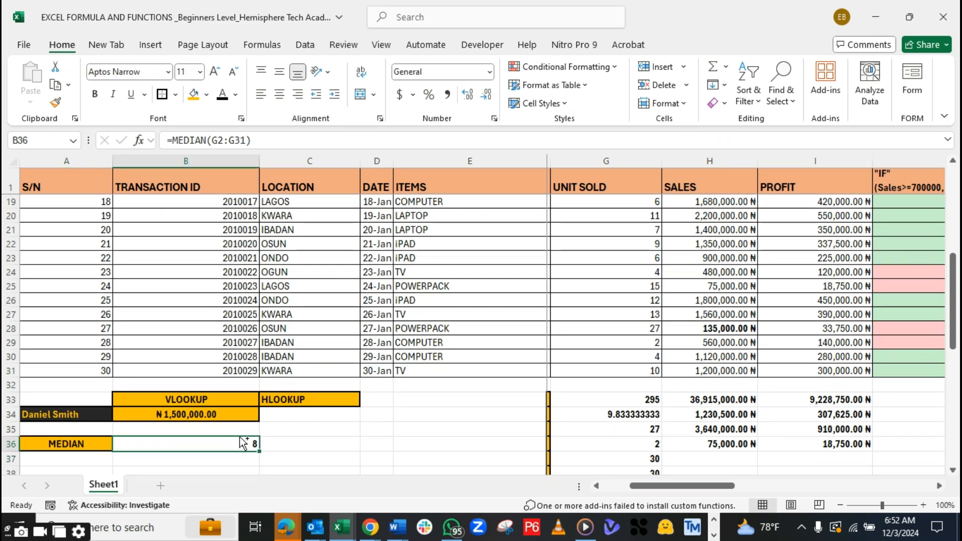
pyautogui.hotkey('ctrl', 'b')
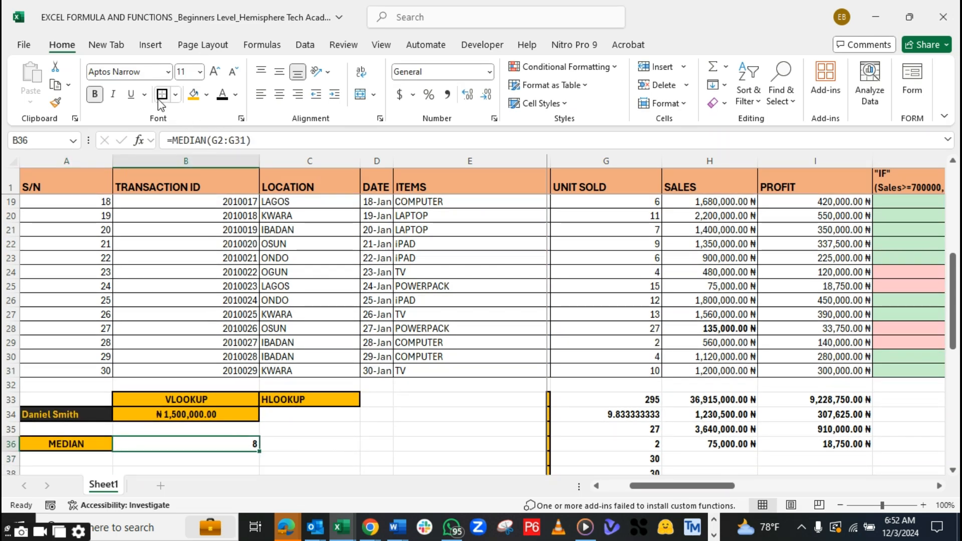
pyautogui.click(714, 536)
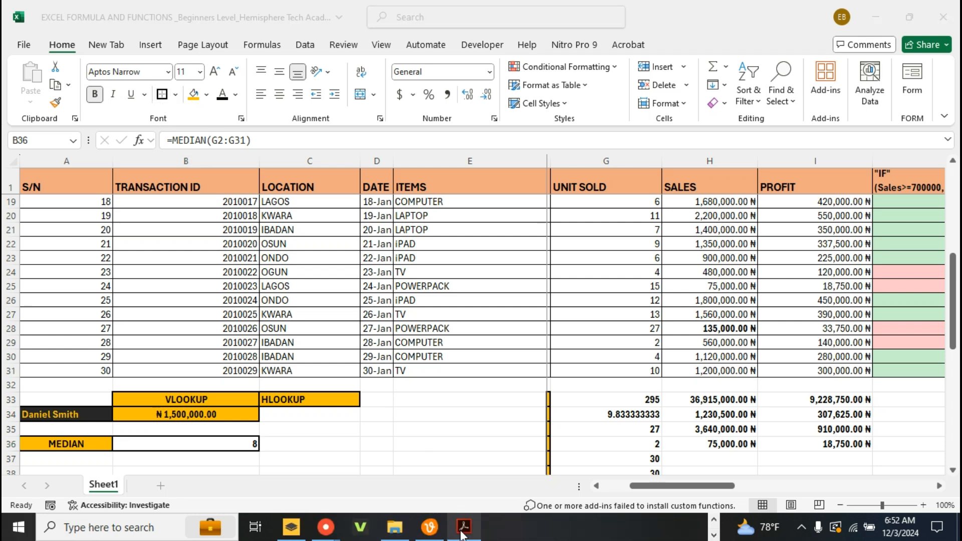
pyautogui.moveTo(463, 528)
pyautogui.click(406, 483)
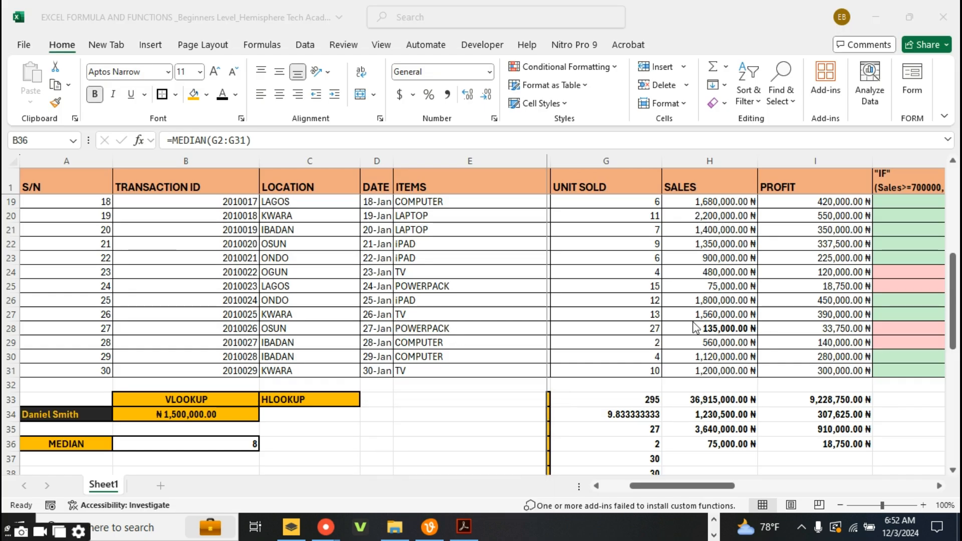
pyautogui.scroll(6, 628, 341)
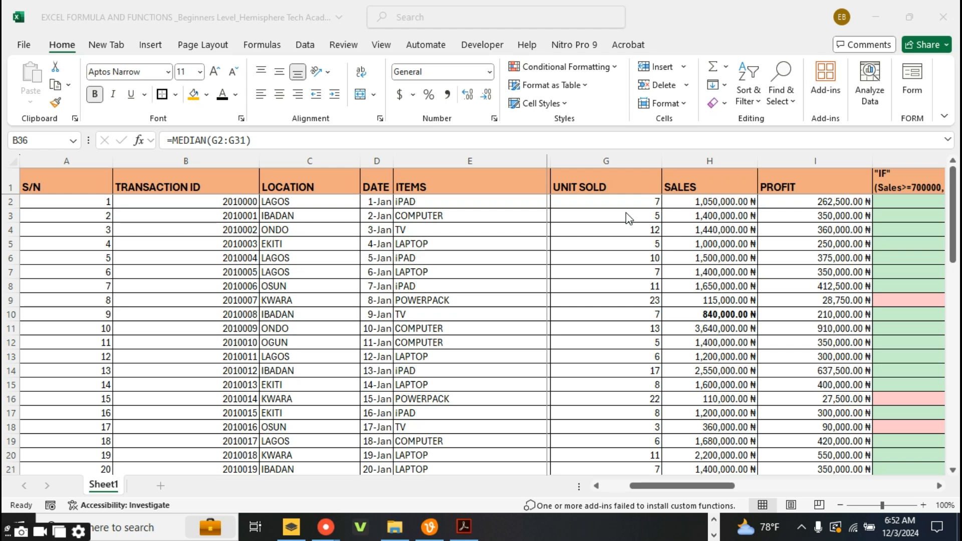
pyautogui.scroll(-3, 627, 226)
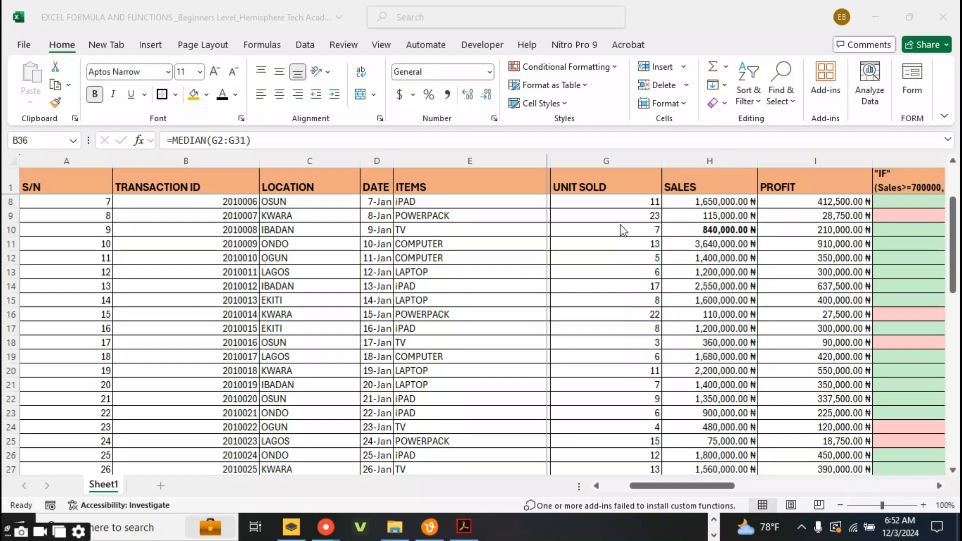
pyautogui.scroll(-2, 622, 233)
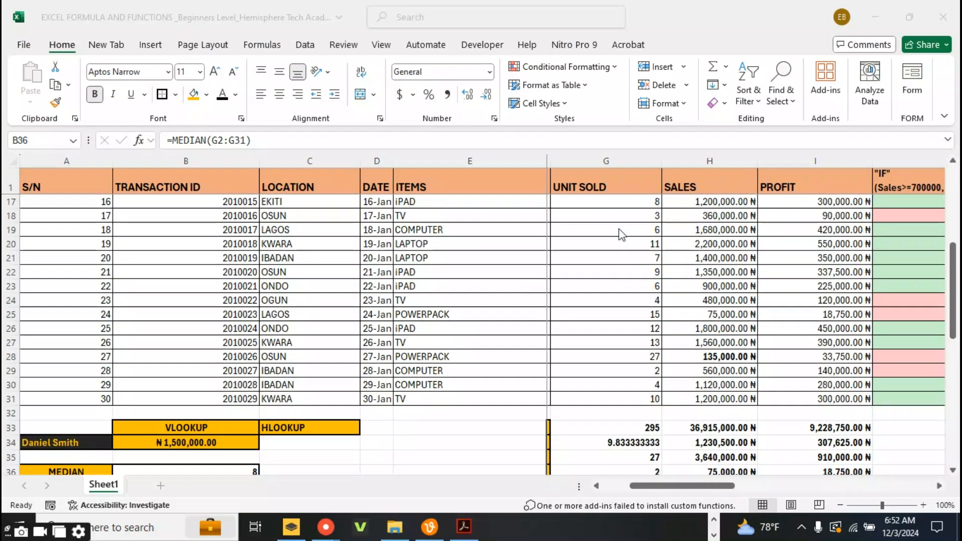
pyautogui.scroll(5, 200, 304)
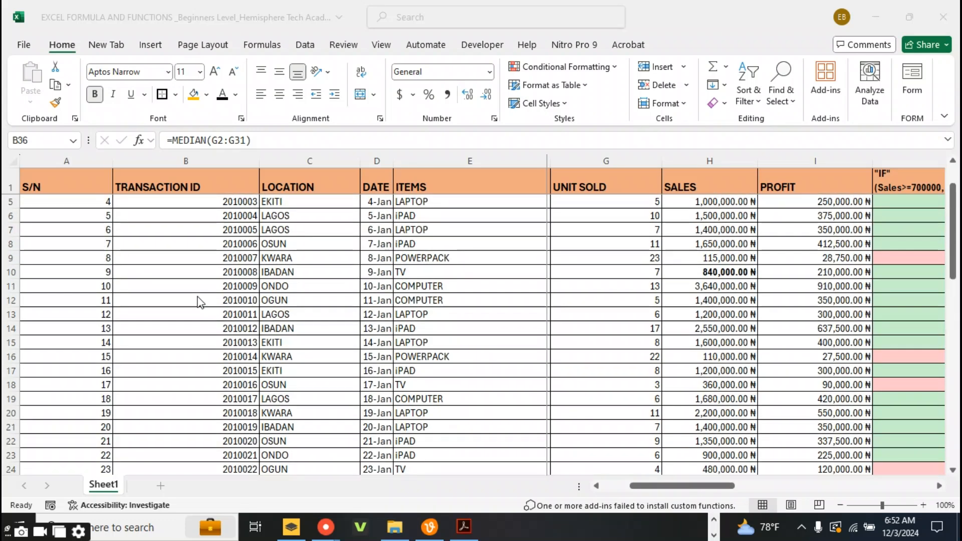
pyautogui.scroll(-6, 201, 303)
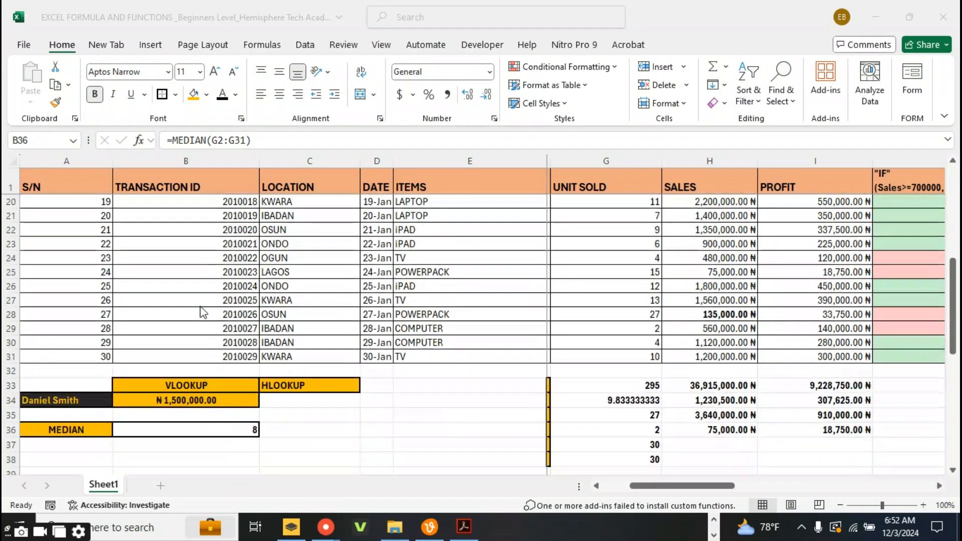
pyautogui.scroll(2, 203, 311)
pyautogui.scroll(4, 203, 312)
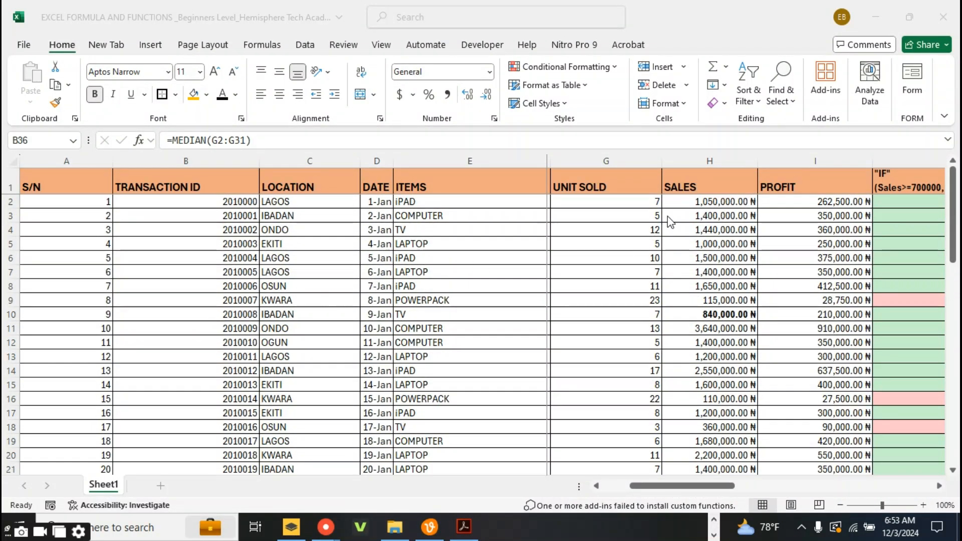
pyautogui.click(613, 205)
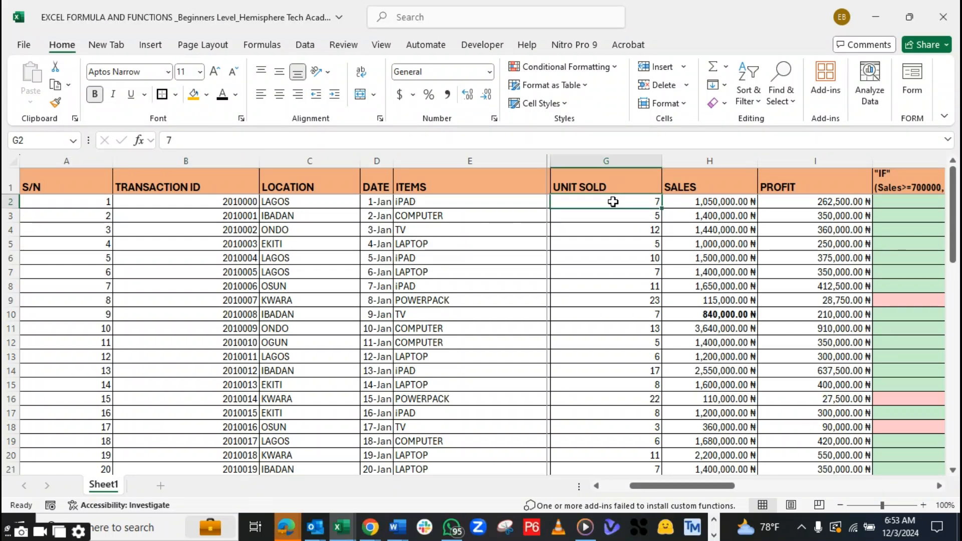
pyautogui.moveTo(613, 205); pyautogui.dragTo(654, 403)
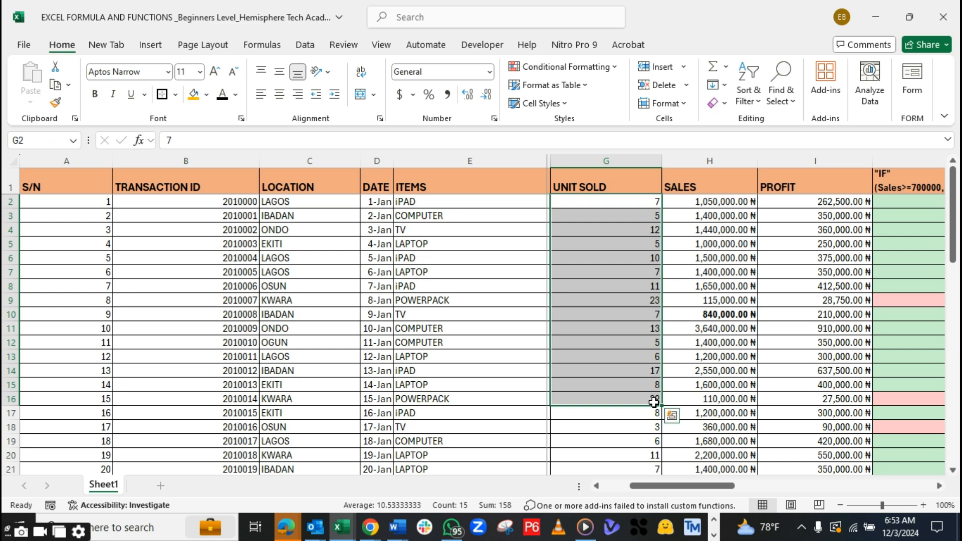
pyautogui.scroll(-1, 654, 402)
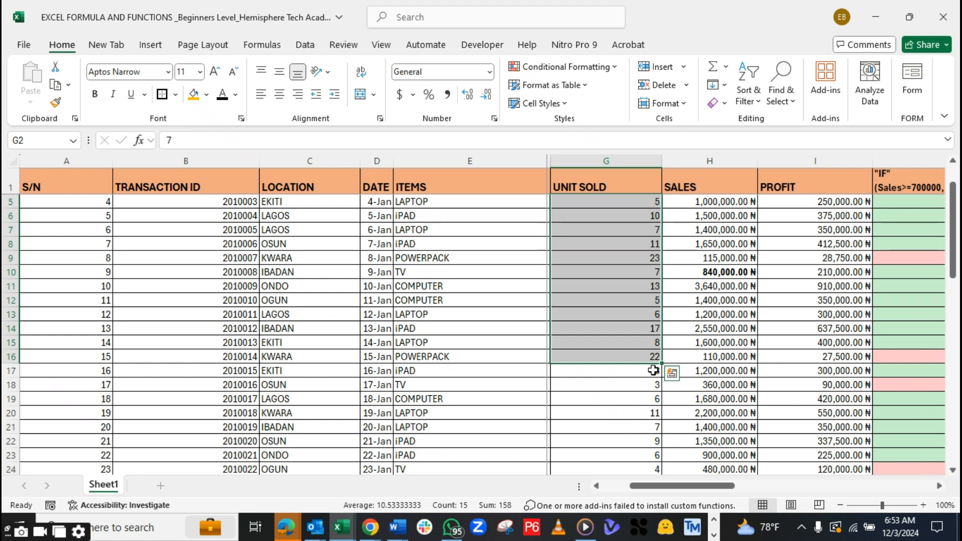
pyautogui.scroll(-4, 621, 370)
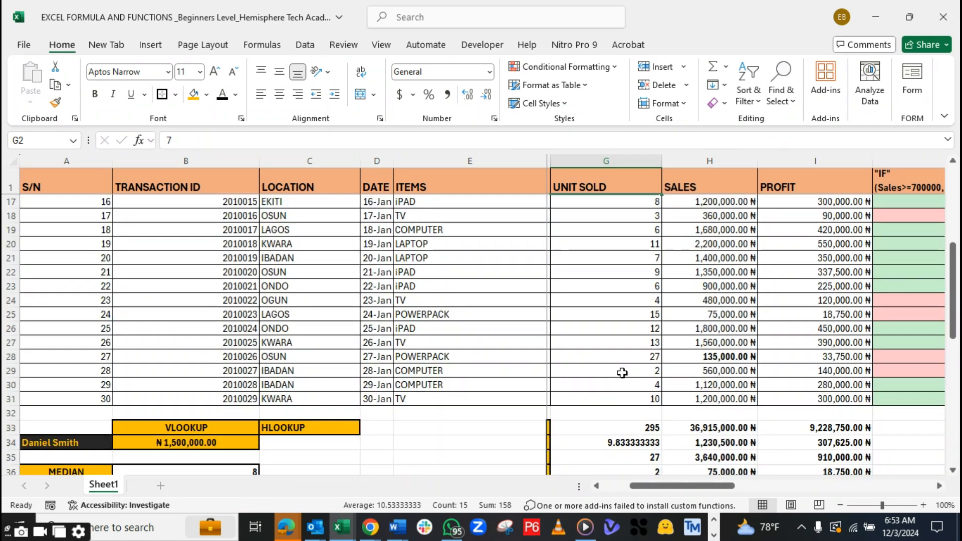
pyautogui.scroll(5, 621, 372)
pyautogui.scroll(-3, 620, 375)
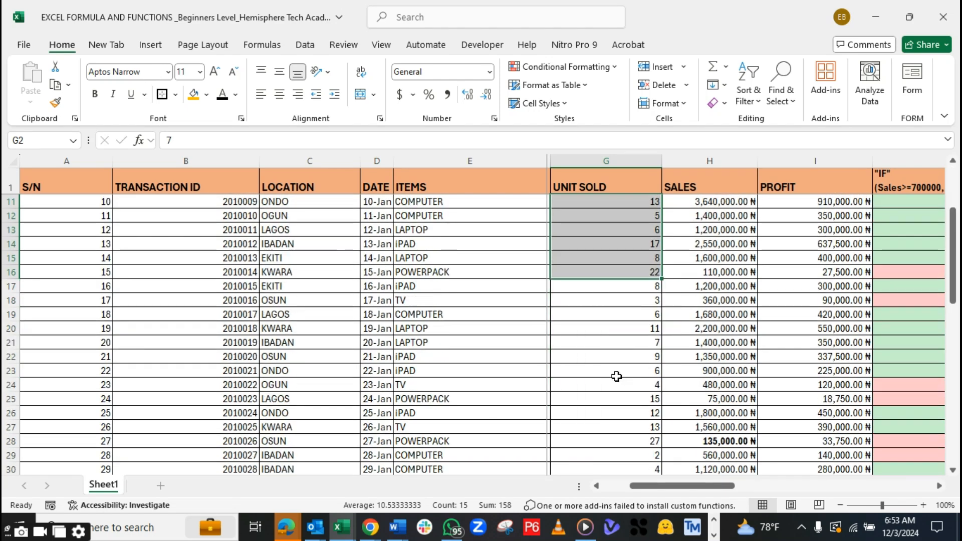
pyautogui.scroll(2, 614, 376)
pyautogui.scroll(-4, 601, 386)
pyautogui.scroll(-4, 569, 393)
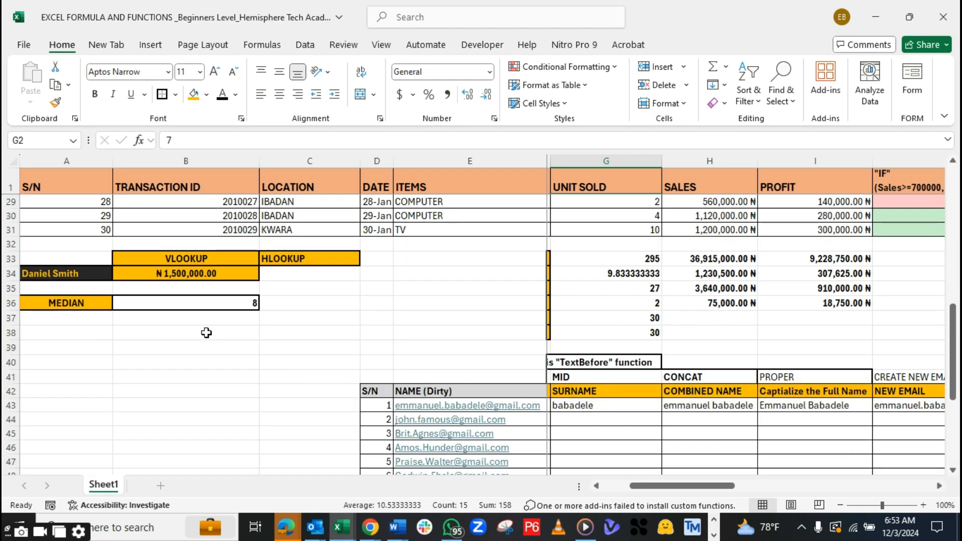
pyautogui.click(80, 322)
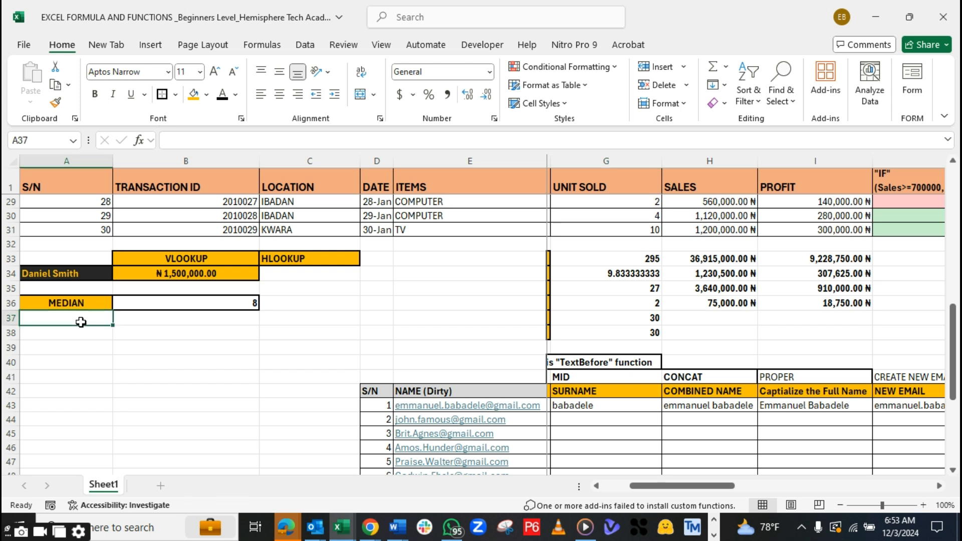
# Type the MODE label in A37 and give it the MEDIAN label's formatting
pyautogui.write('mode')
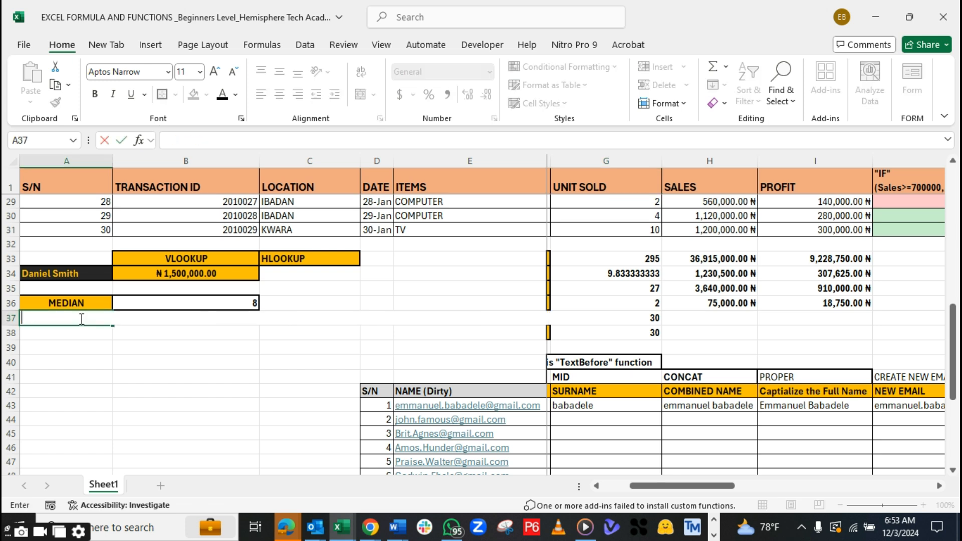
pyautogui.write('MO')
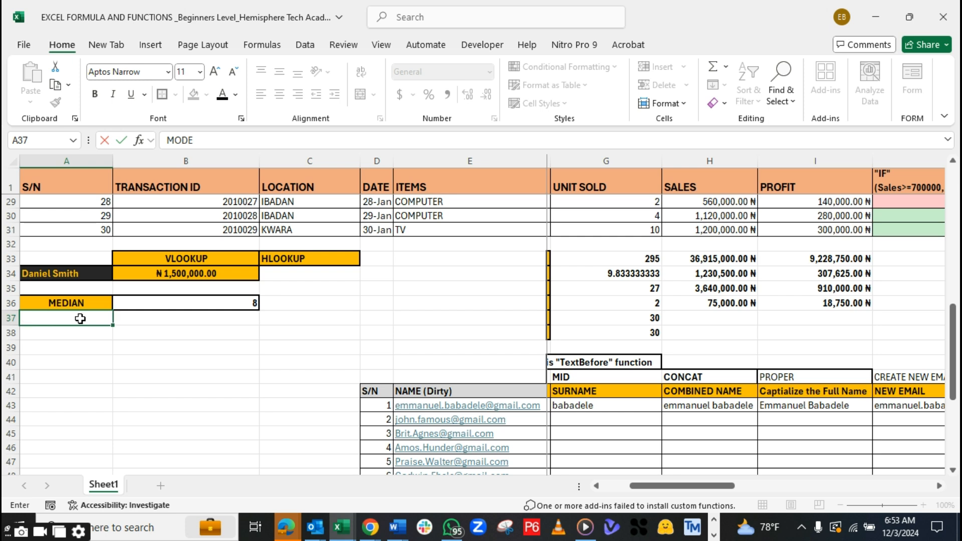
pyautogui.press('Return')
pyautogui.click(66, 303)
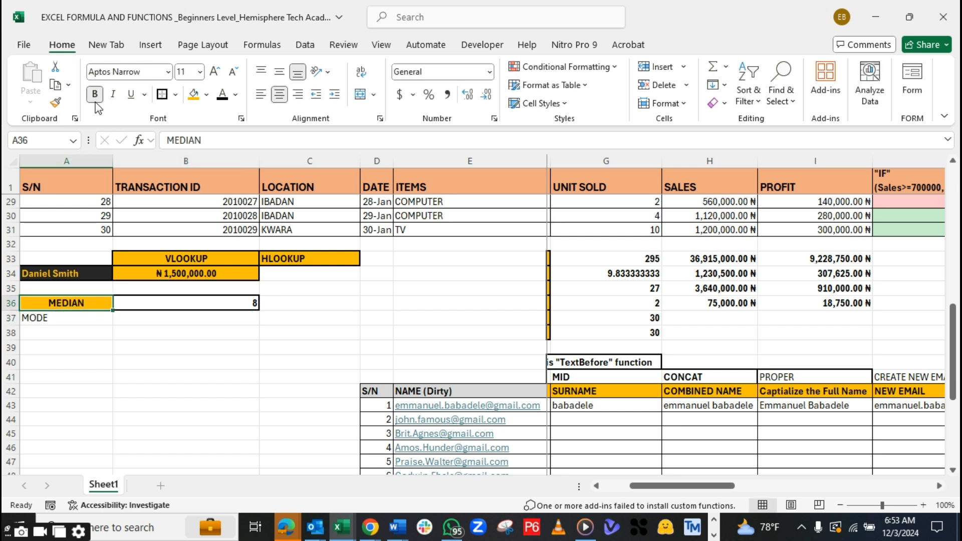
pyautogui.click(56, 103)
pyautogui.click(78, 320)
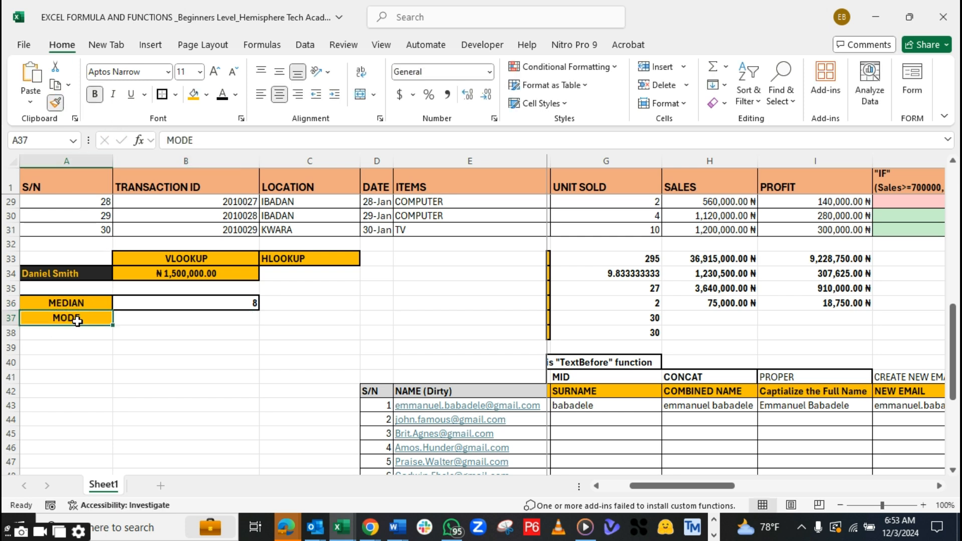
# Enter =MODE(G2:G31) in B37, returning 7, and make it bold
pyautogui.click(173, 319)
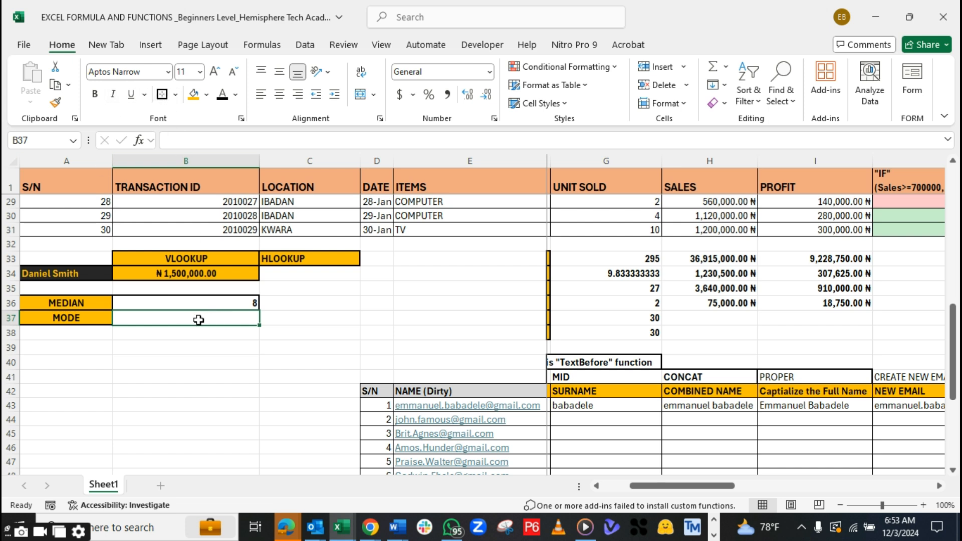
pyautogui.write('=MODE')
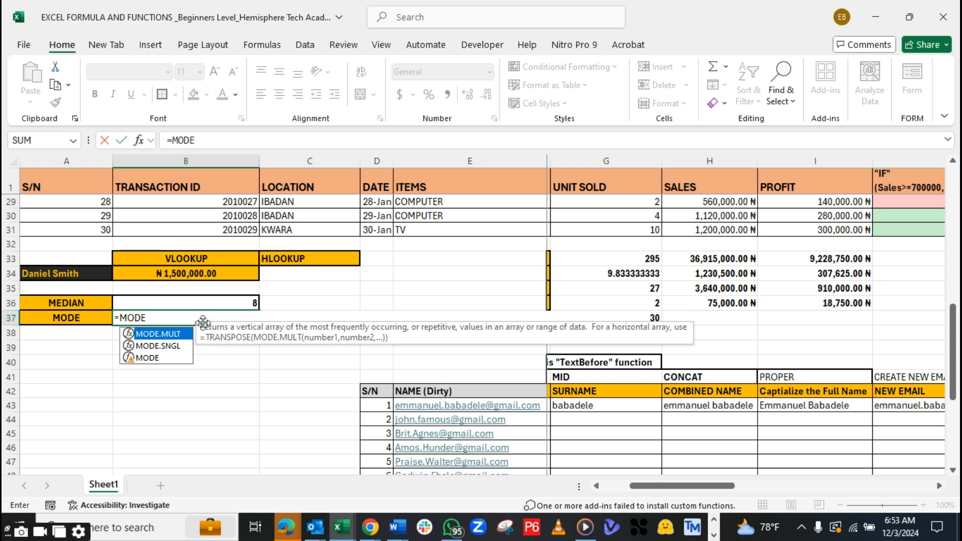
pyautogui.doubleClick(154, 357)
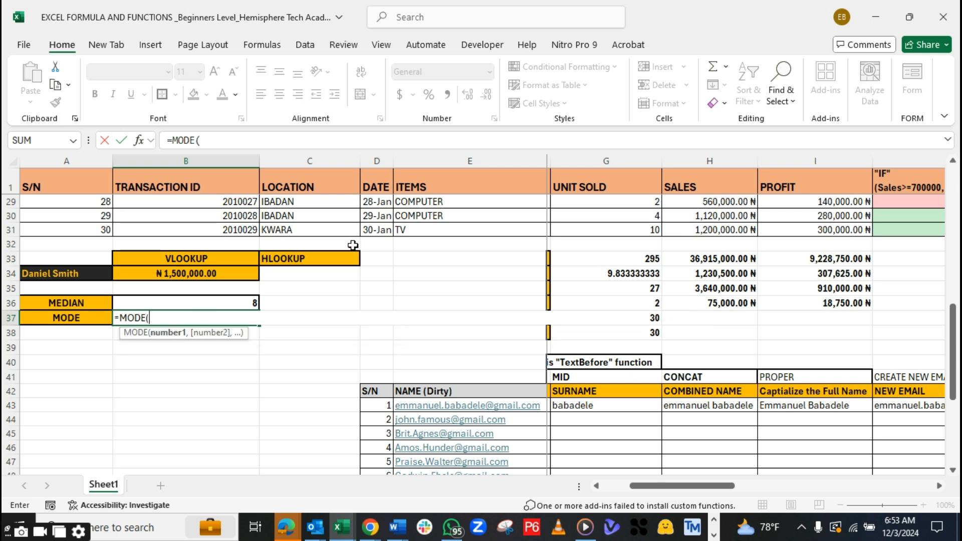
pyautogui.scroll(9, 654, 218)
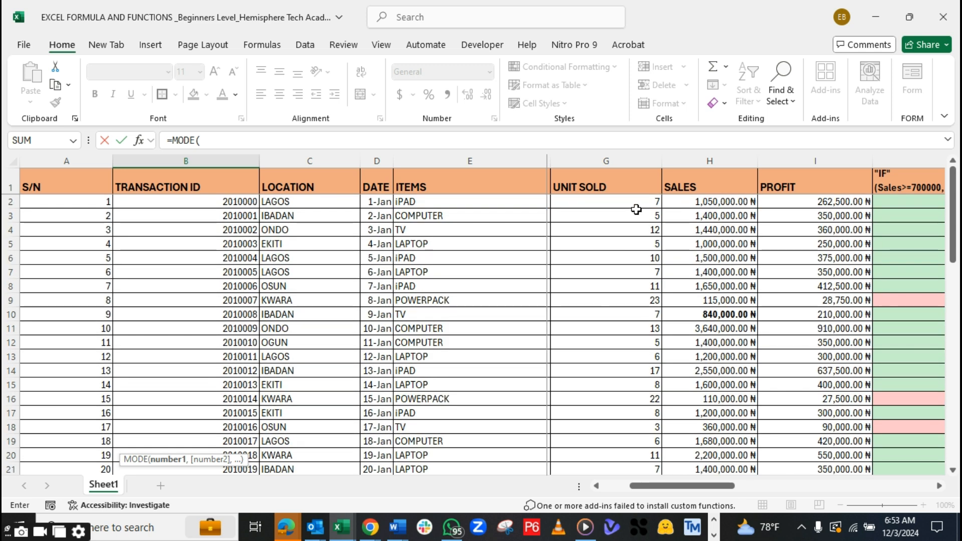
pyautogui.moveTo(629, 202); pyautogui.dragTo(623, 438)
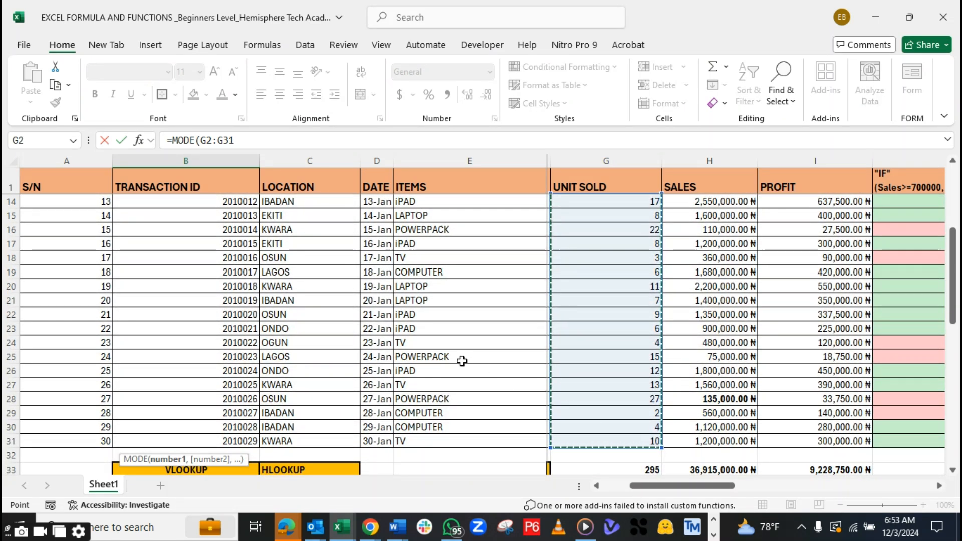
pyautogui.press('Return')
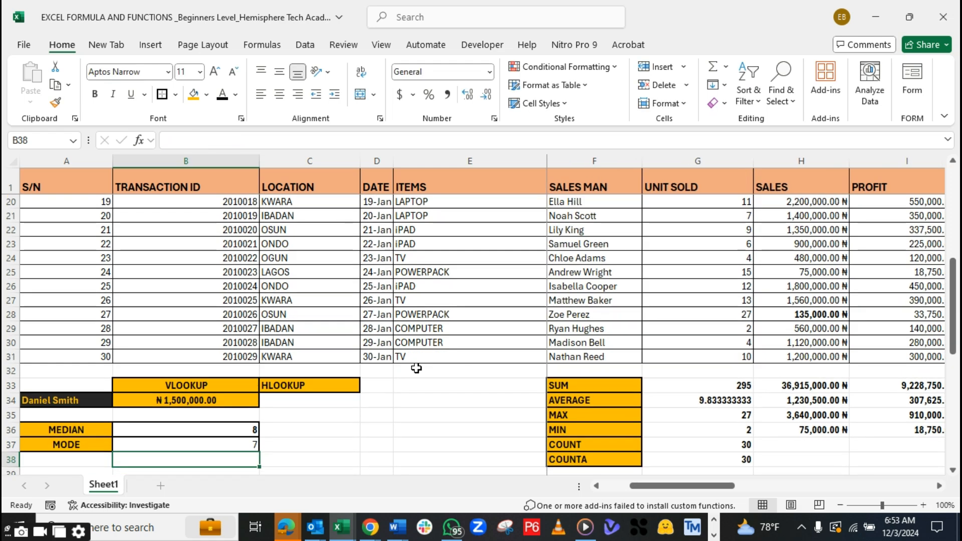
pyautogui.click(233, 446)
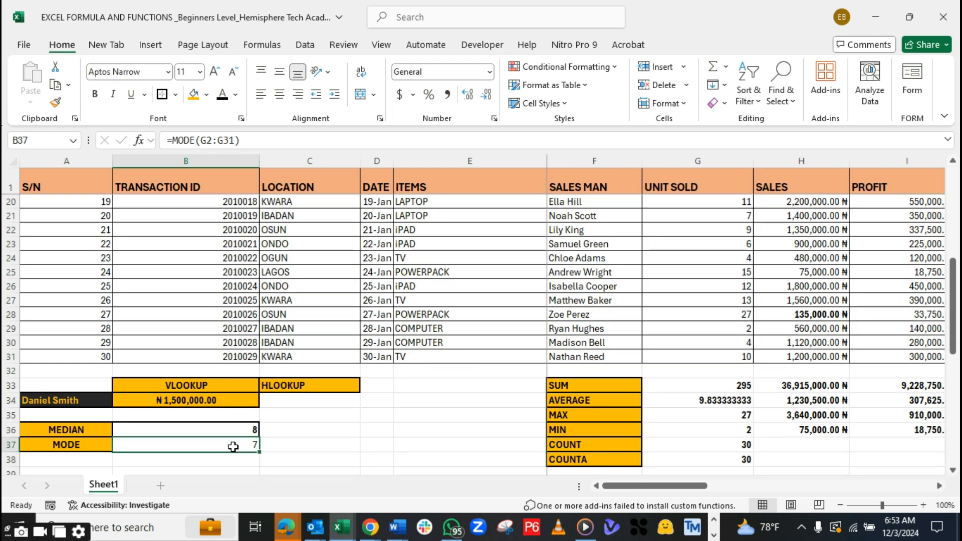
pyautogui.hotkey('ctrl', 'b')
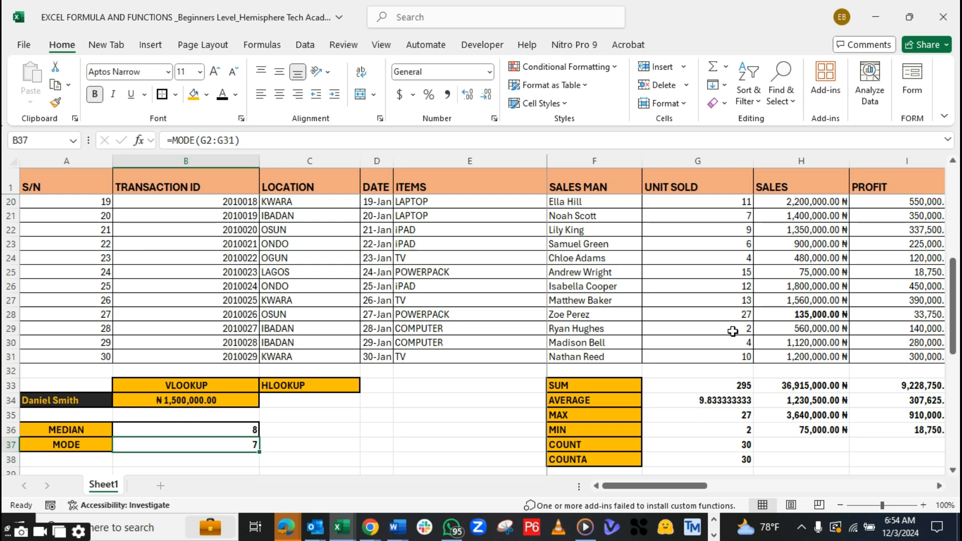
# Point out the UNIT SOLD values of 7 in the data
pyautogui.scroll(6, 731, 331)
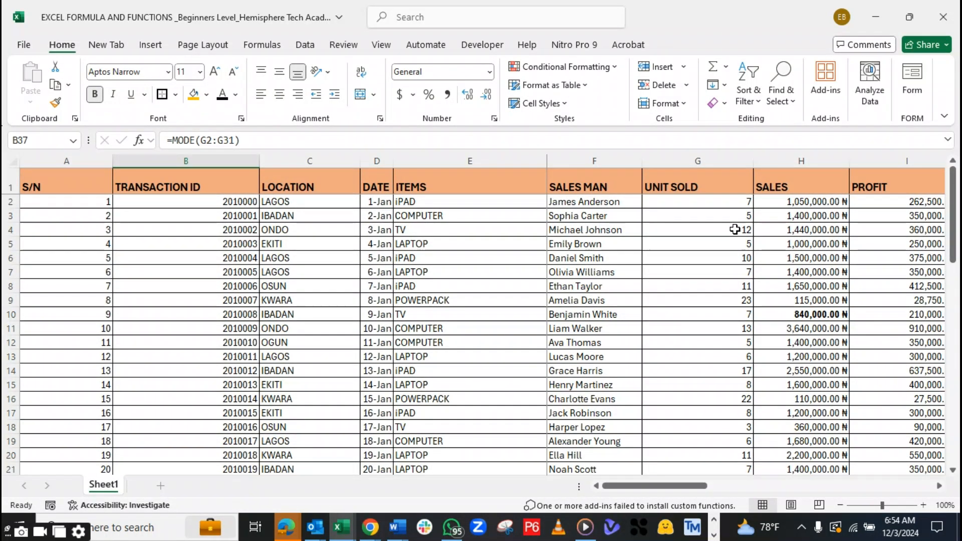
pyautogui.click(728, 204)
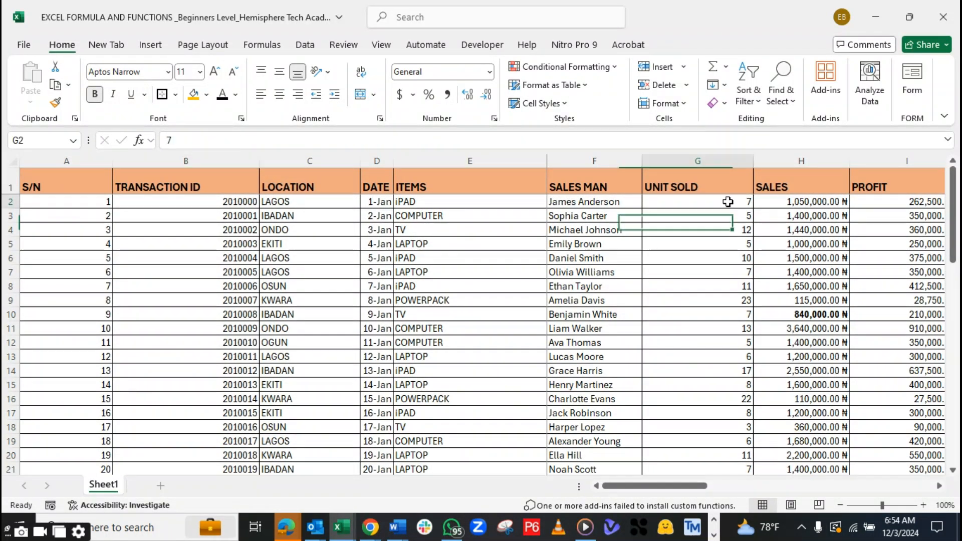
pyautogui.click(731, 273)
pyautogui.scroll(-1, 732, 283)
pyautogui.click(730, 272)
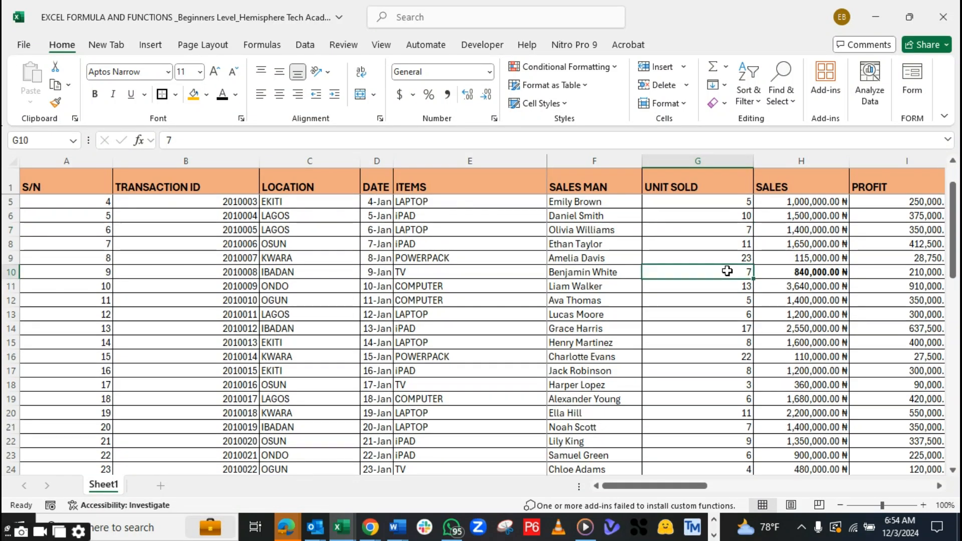
pyautogui.scroll(-2, 729, 273)
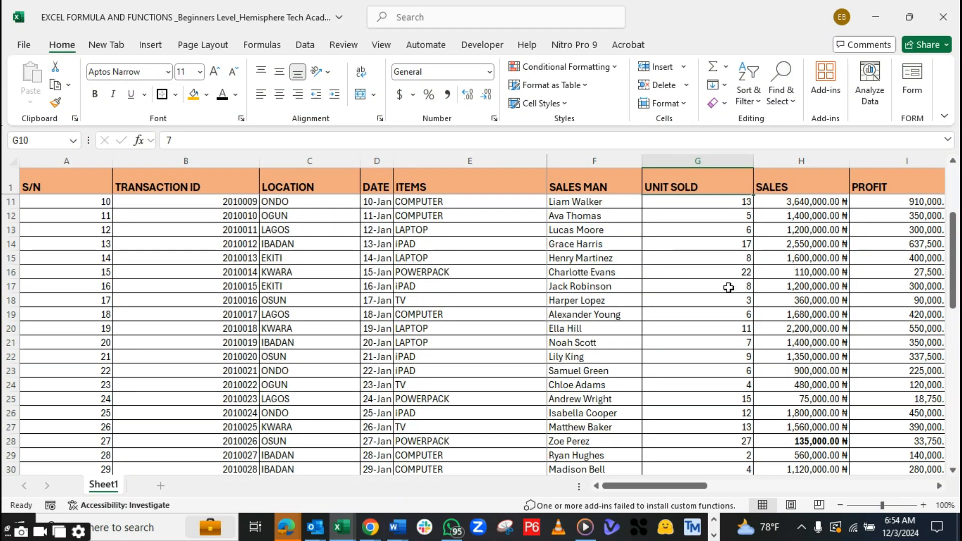
pyautogui.click(722, 342)
pyautogui.scroll(-3, 722, 342)
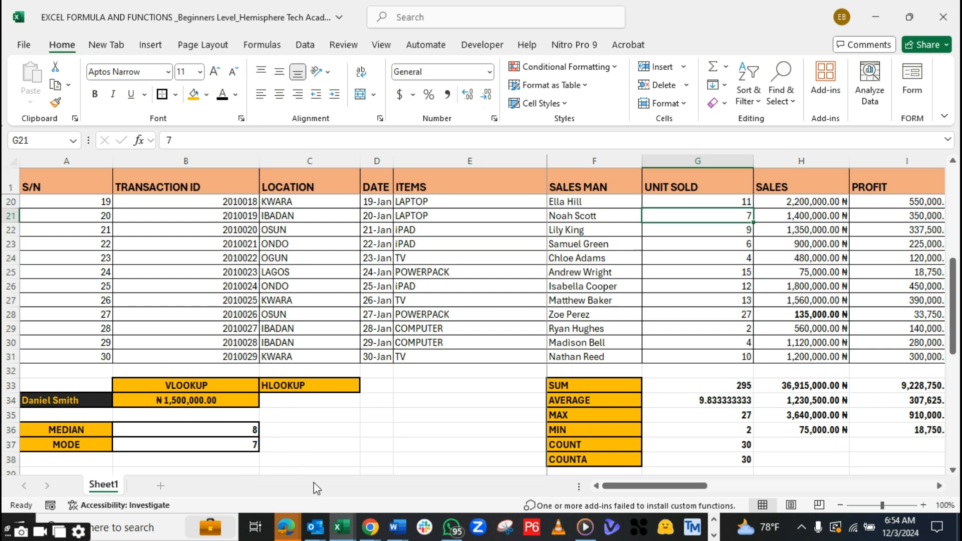
# Bring the function notes PDF forward at the MODE and Logical Functions section
pyautogui.click(714, 535)
pyautogui.click(464, 527)
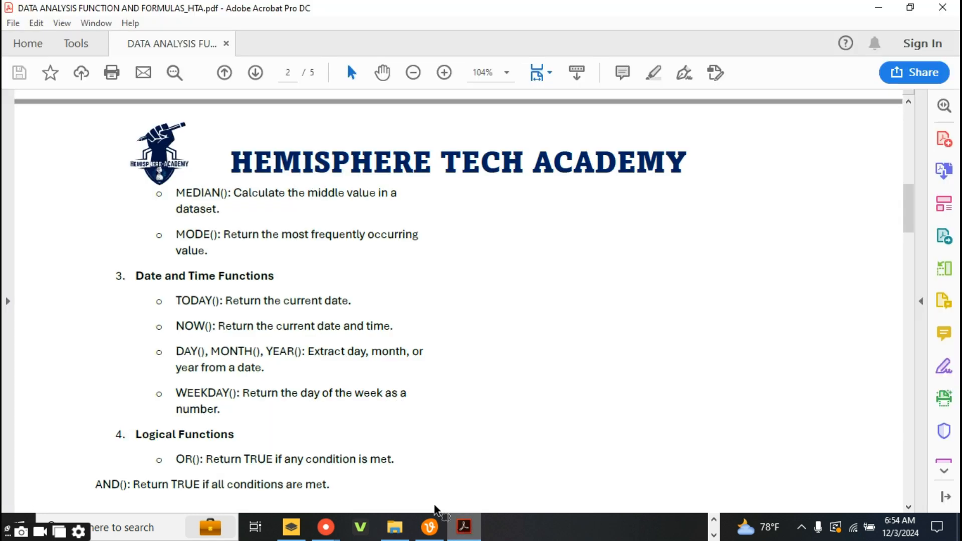
pyautogui.scroll(-2, 358, 333)
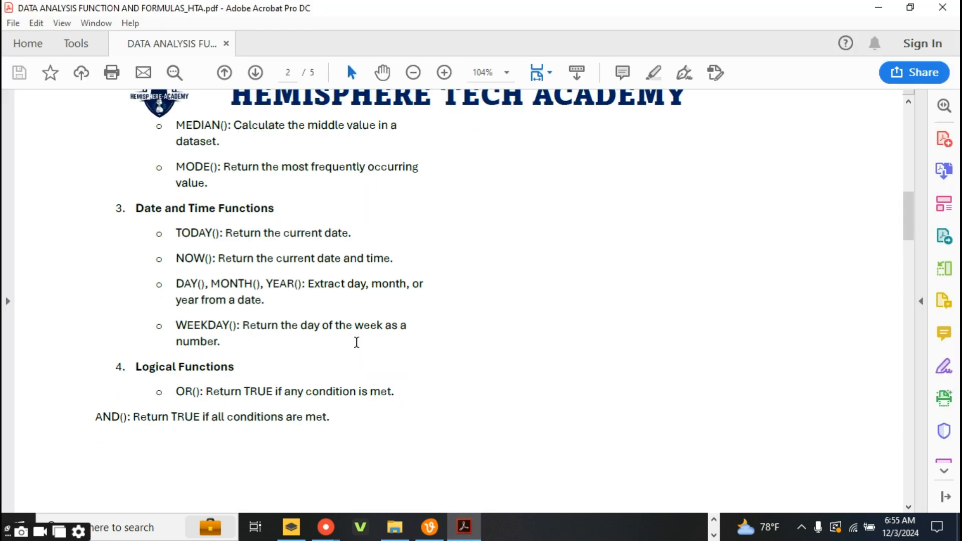
pyautogui.scroll(1, 239, 307)
pyautogui.scroll(-2, 211, 313)
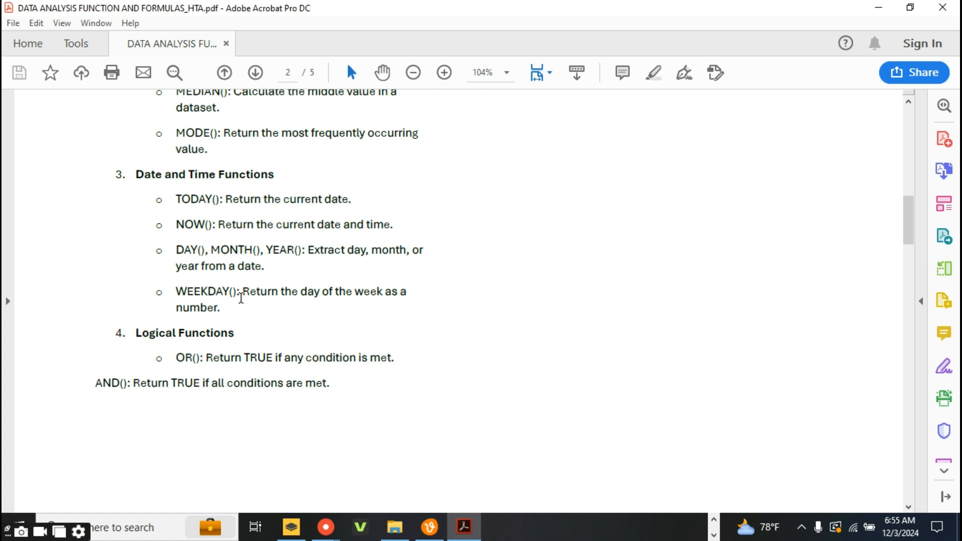
# Page the taskbar back to its main app icons
pyautogui.click(712, 534)
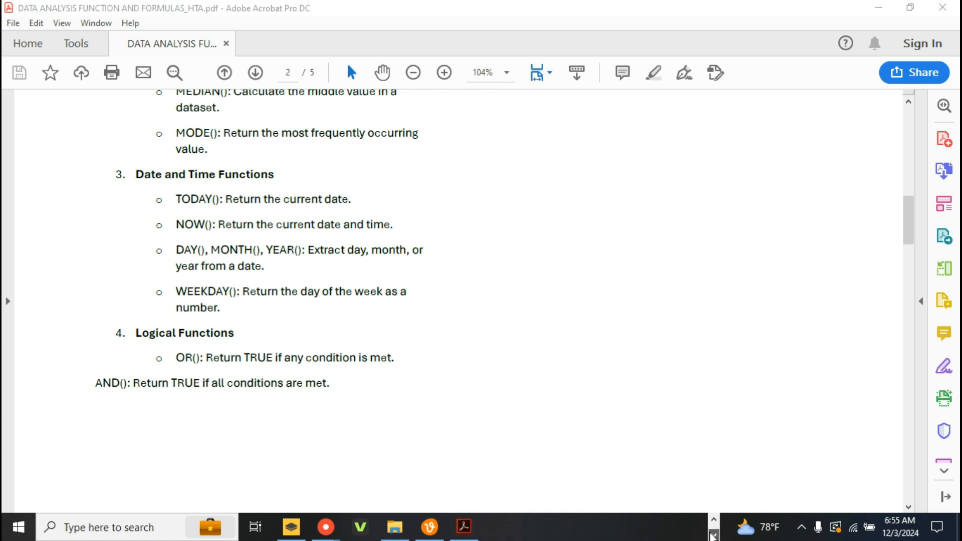
pyautogui.click(715, 521)
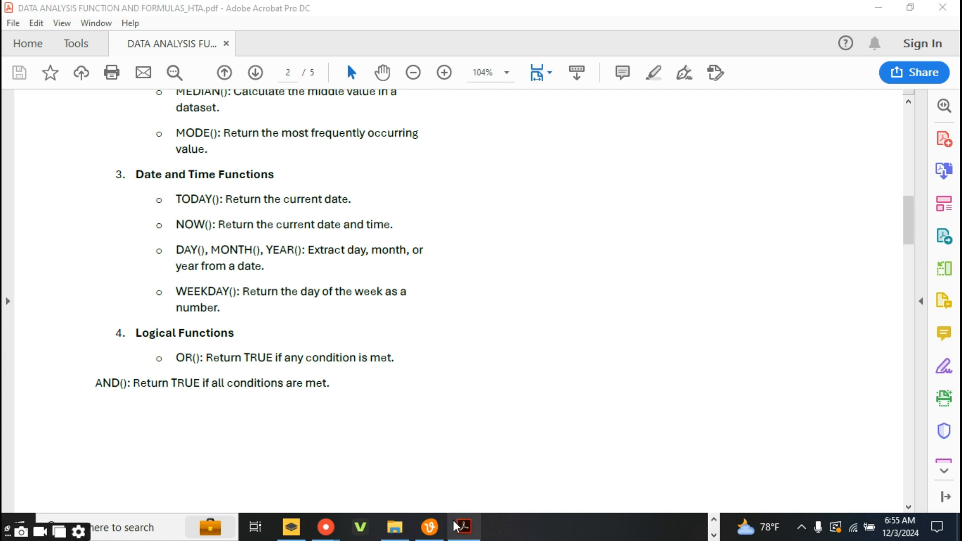
pyautogui.click(715, 522)
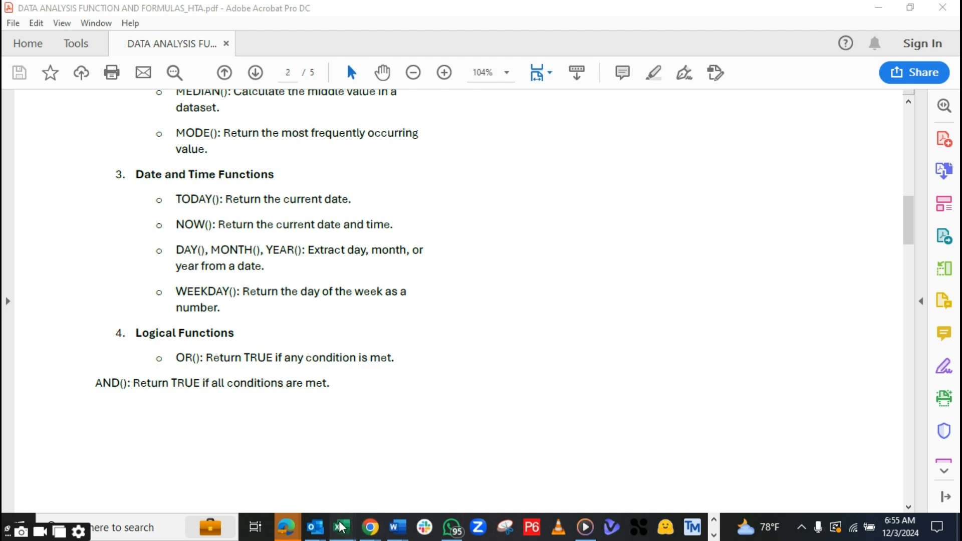
# Back in Excel, enter a DAY label in A39 below MODE
pyautogui.moveTo(340, 527)
pyautogui.click(571, 456)
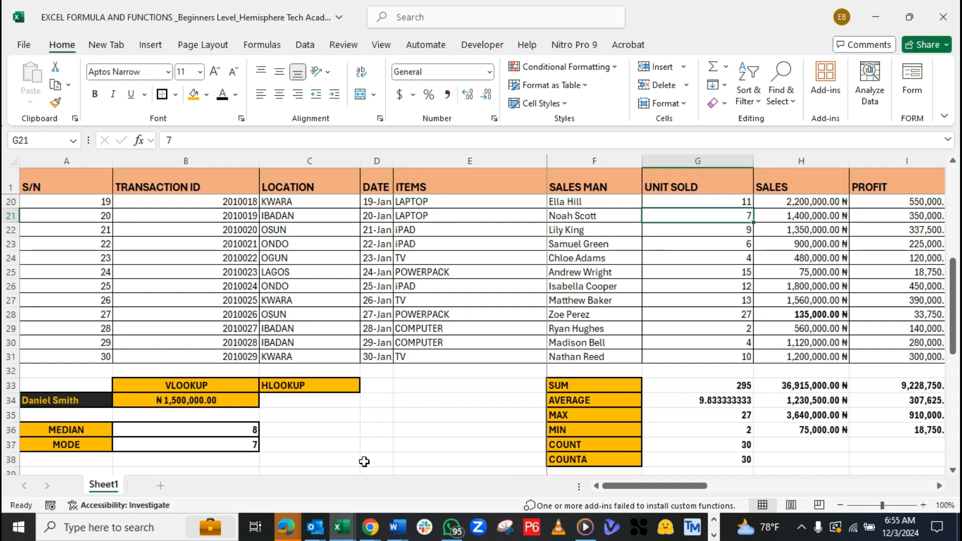
pyautogui.scroll(-2, 318, 461)
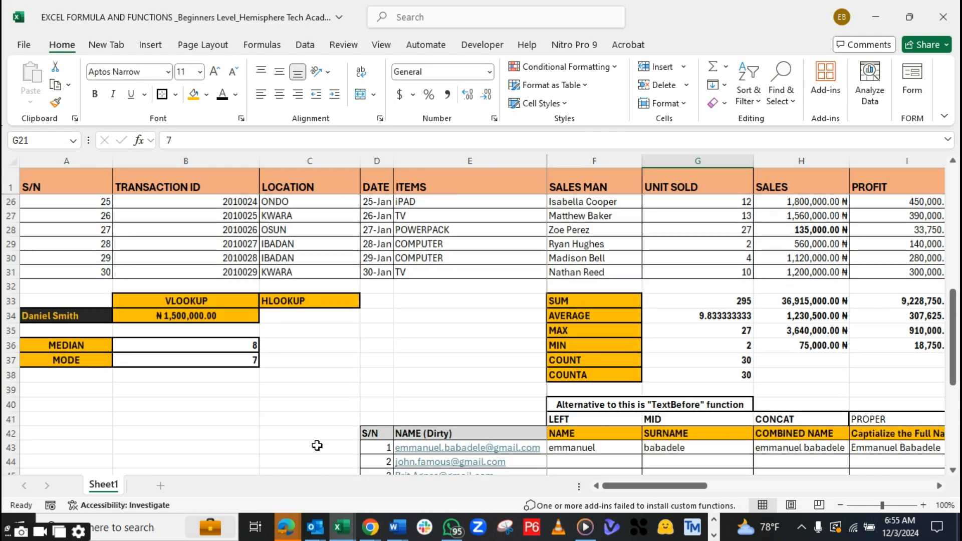
pyautogui.click(87, 390)
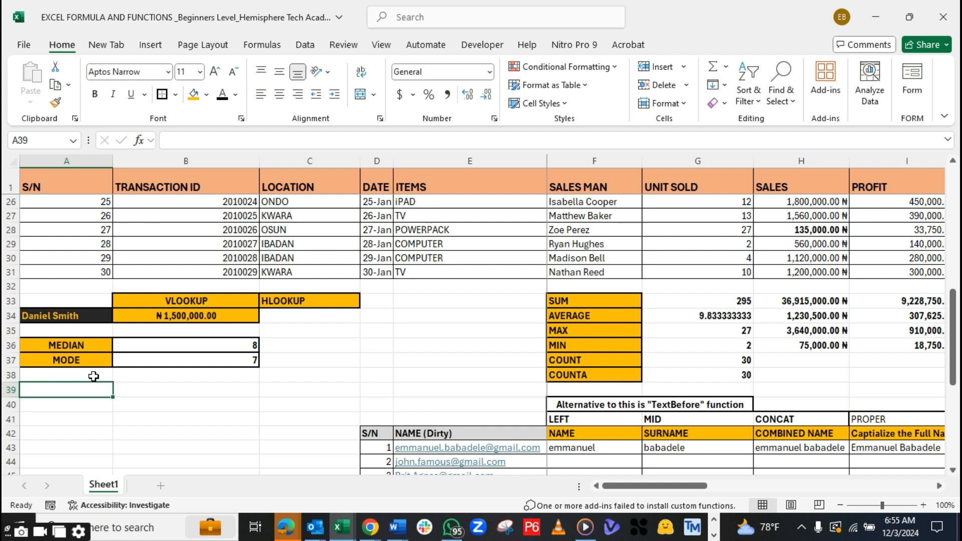
pyautogui.write('DAY')
pyautogui.press('Tab')
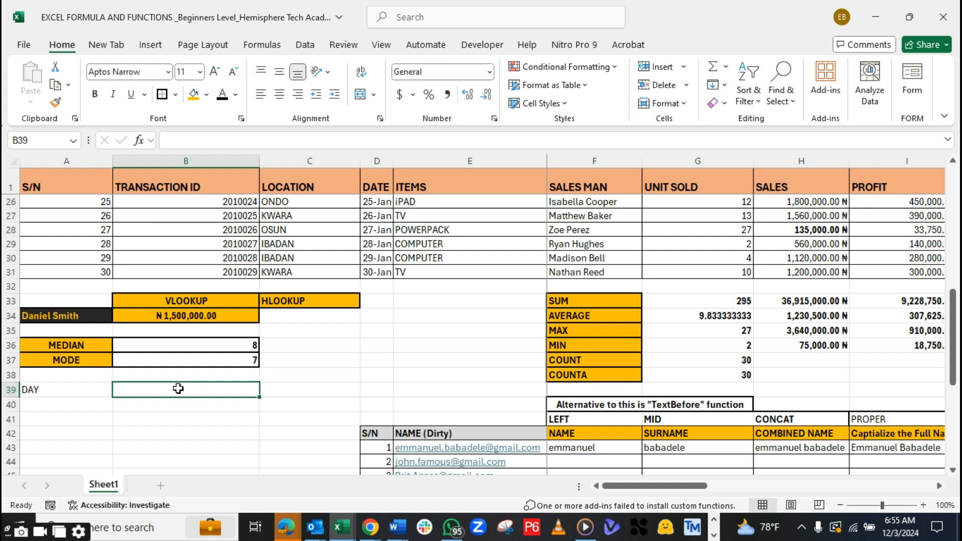
pyautogui.click(76, 390)
pyautogui.click(159, 394)
# Relabel A39 as TODAY and enter =TODAY() in B39
pyautogui.click(56, 387)
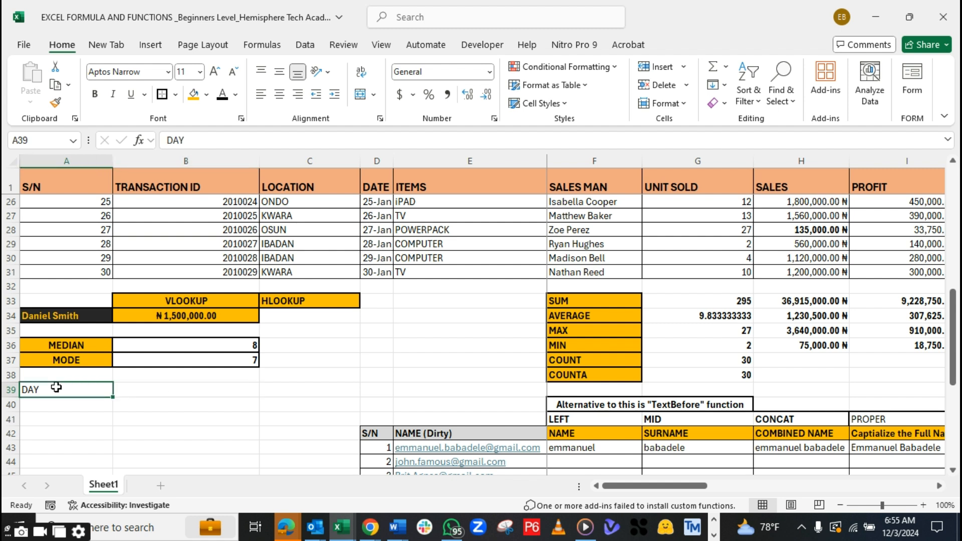
pyautogui.write('TODAY')
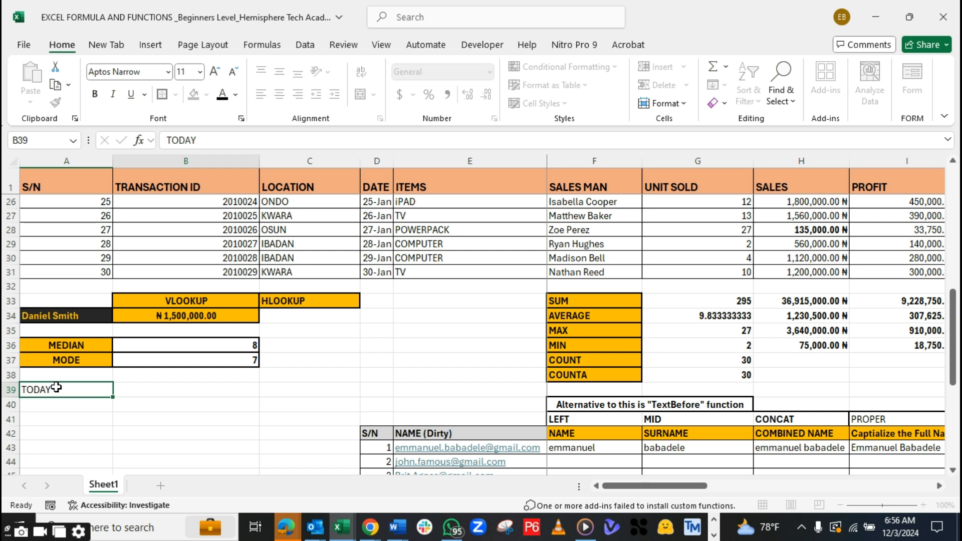
pyautogui.press('Tab')
pyautogui.write('=')
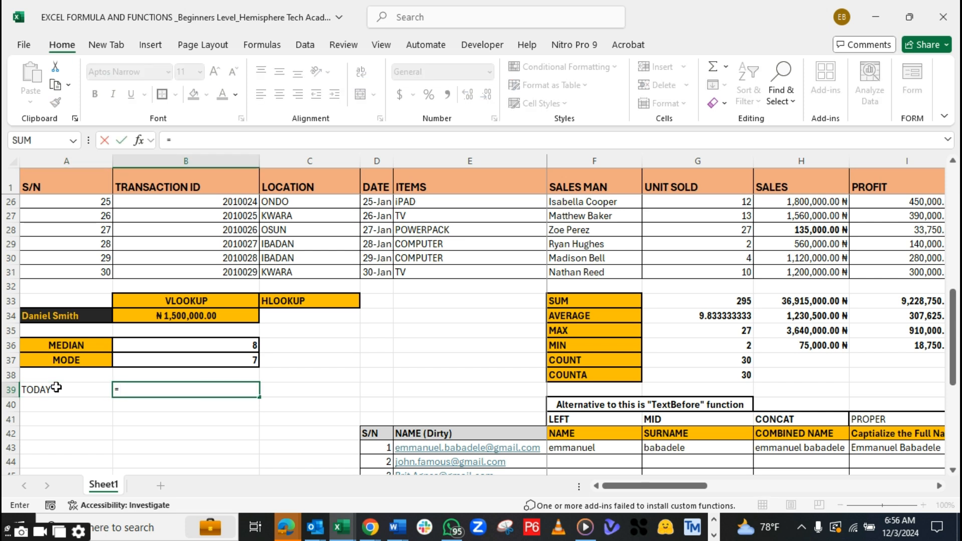
pyautogui.write('TODA')
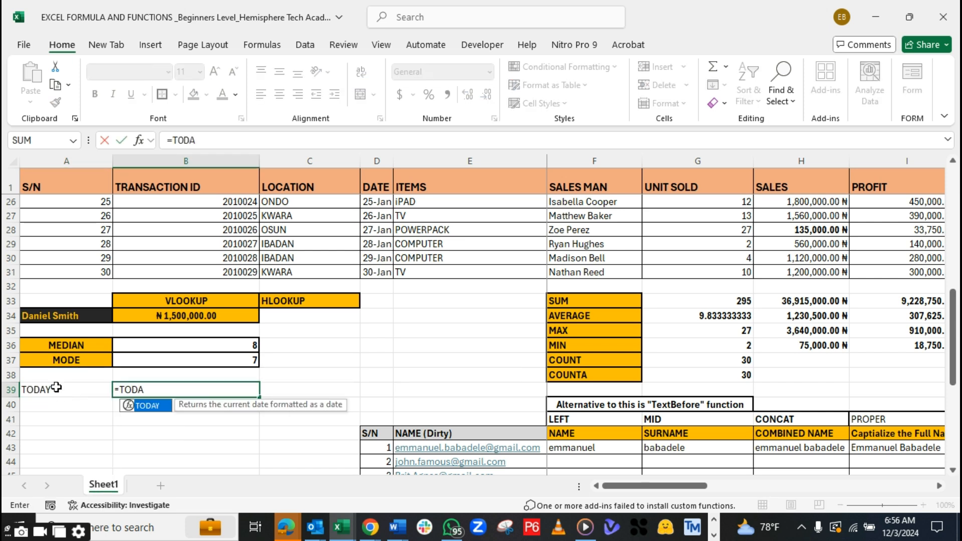
pyautogui.write('Y(')
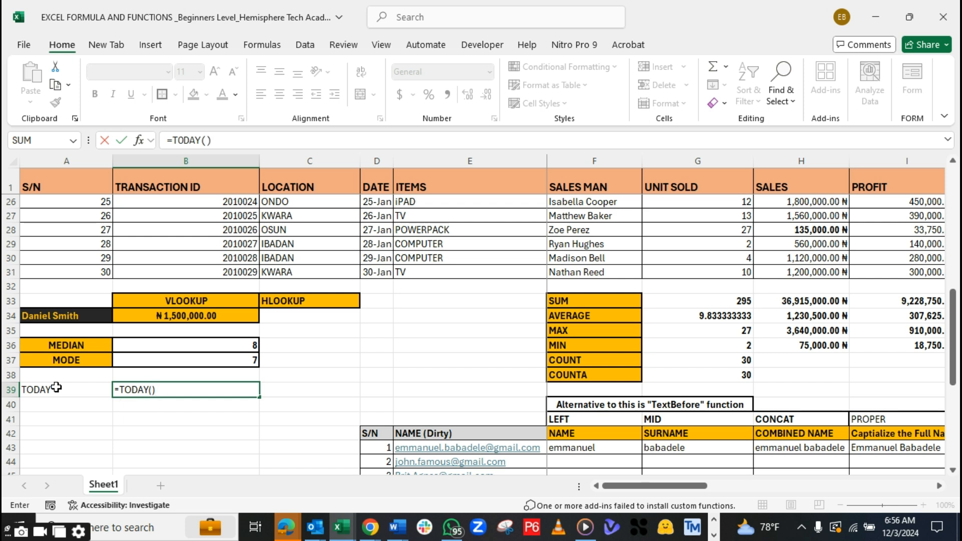
pyautogui.click(67, 389)
pyautogui.click(157, 389)
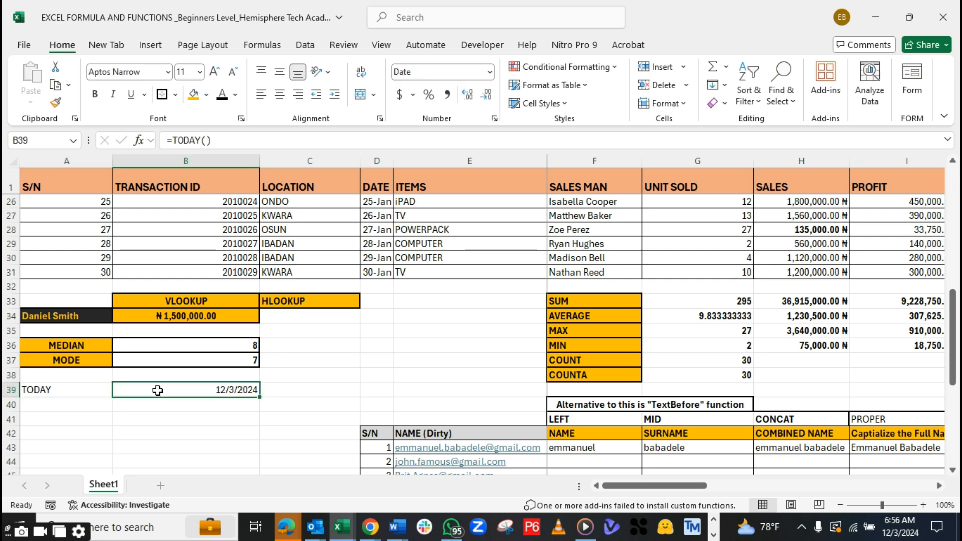
# Copy the MODE row's formatting from A37:B37 onto A39:B39
pyautogui.click(77, 369)
pyautogui.rightClick(77, 370)
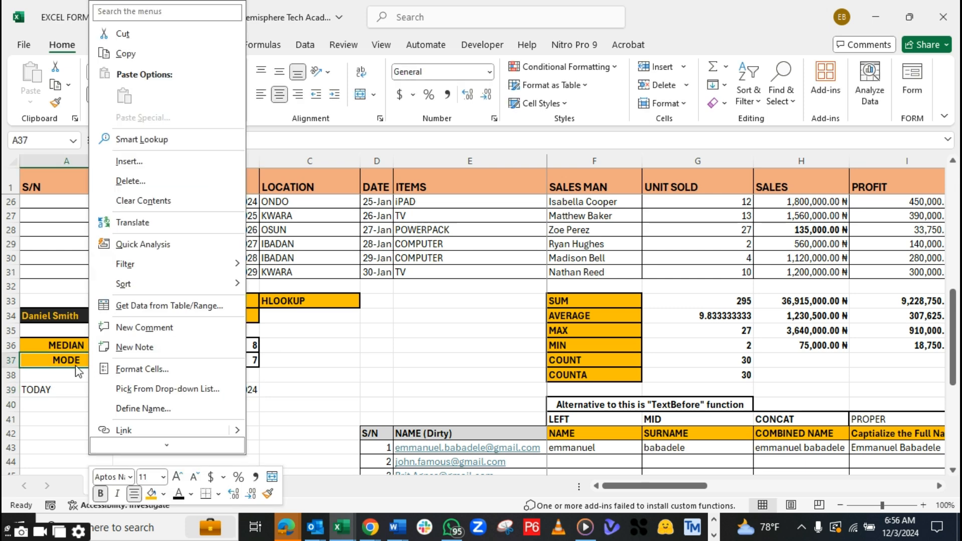
pyautogui.press('Escape')
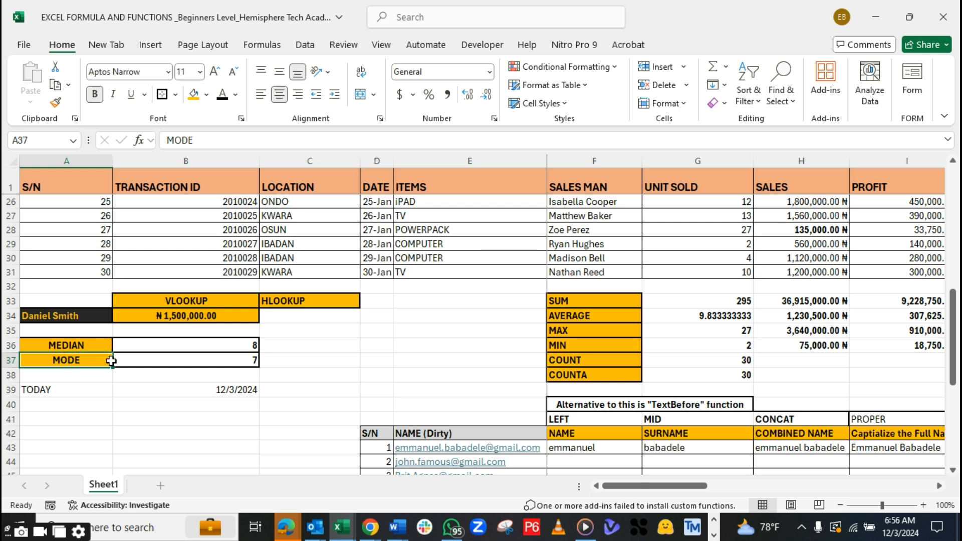
pyautogui.moveTo(111, 360); pyautogui.dragTo(151, 359)
pyautogui.click(57, 104)
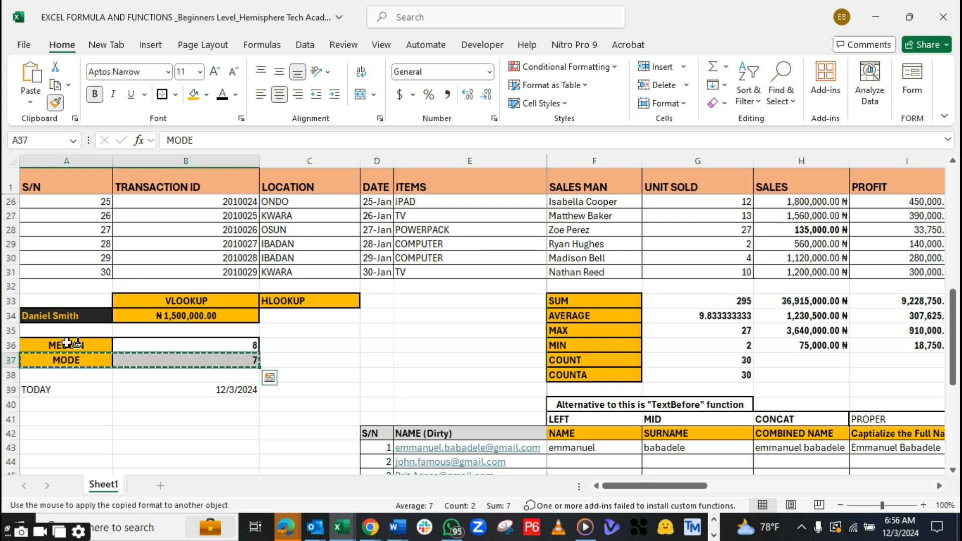
pyautogui.moveTo(55, 390); pyautogui.dragTo(192, 391)
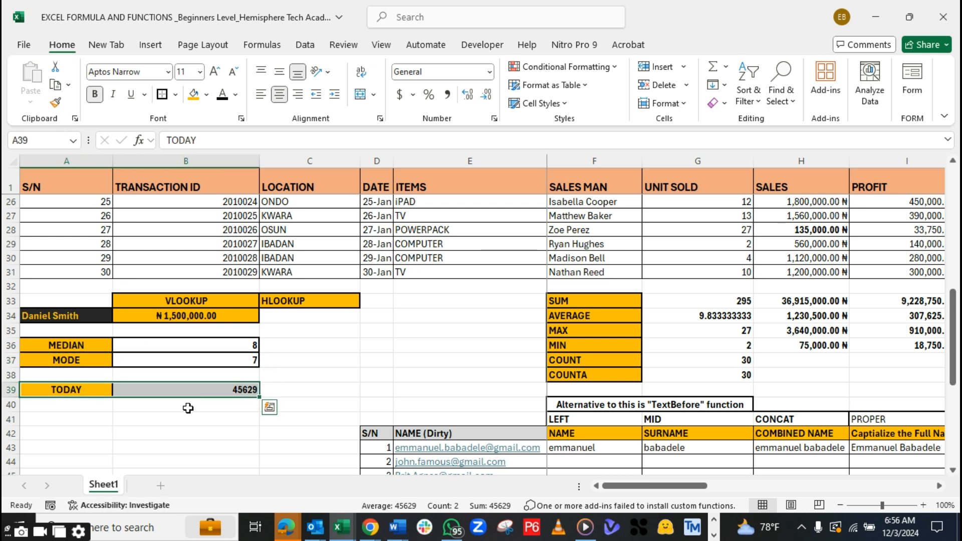
# Format B39 as Short Date so it shows 12/3/2024
pyautogui.click(206, 391)
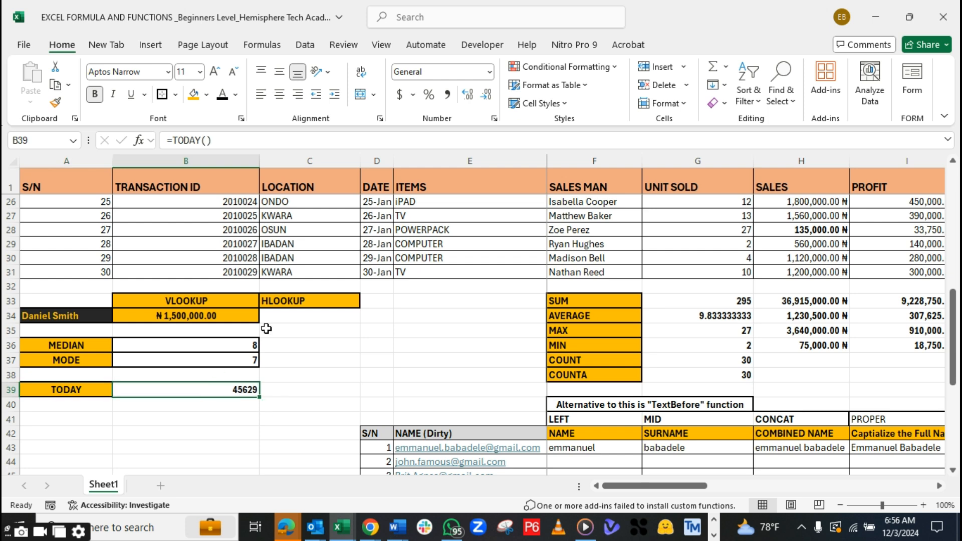
pyautogui.click(489, 72)
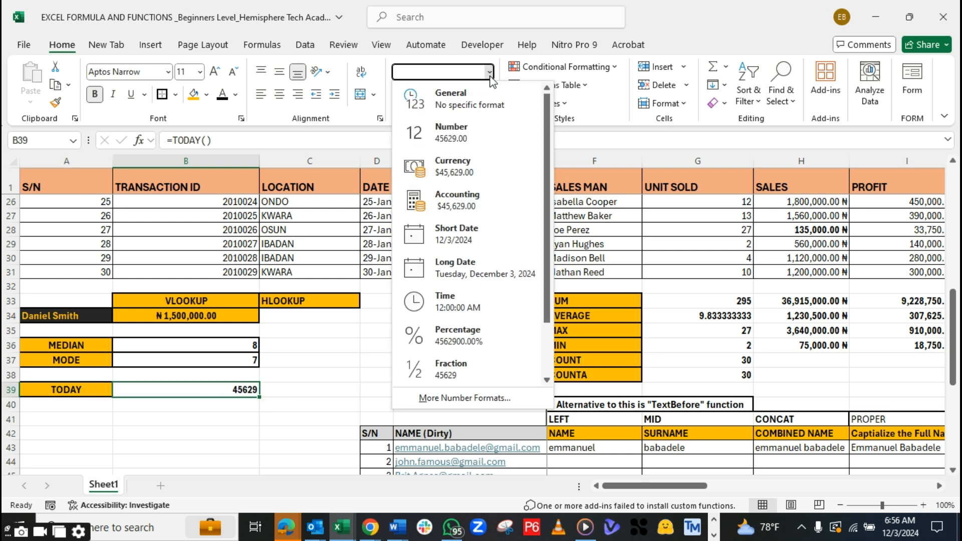
pyautogui.click(460, 231)
pyautogui.click(214, 407)
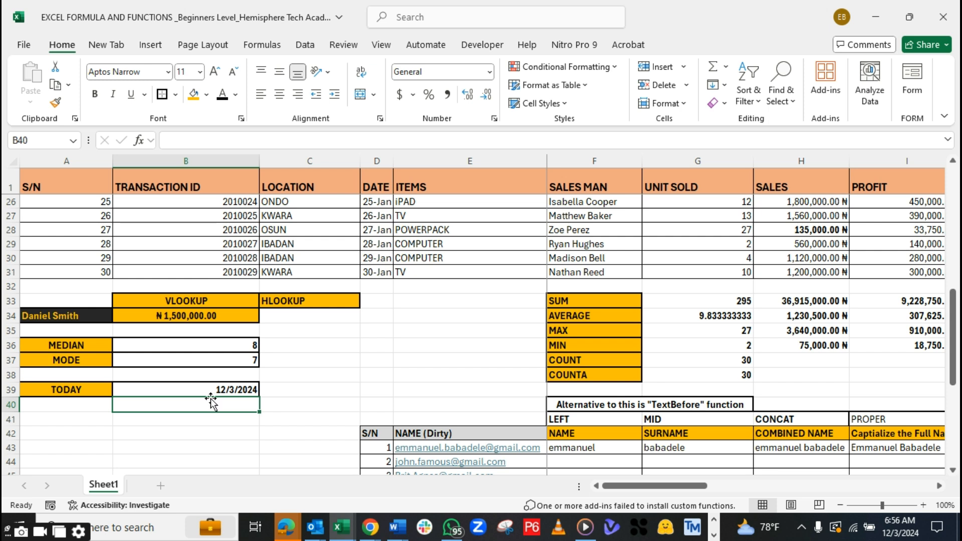
pyautogui.click(177, 390)
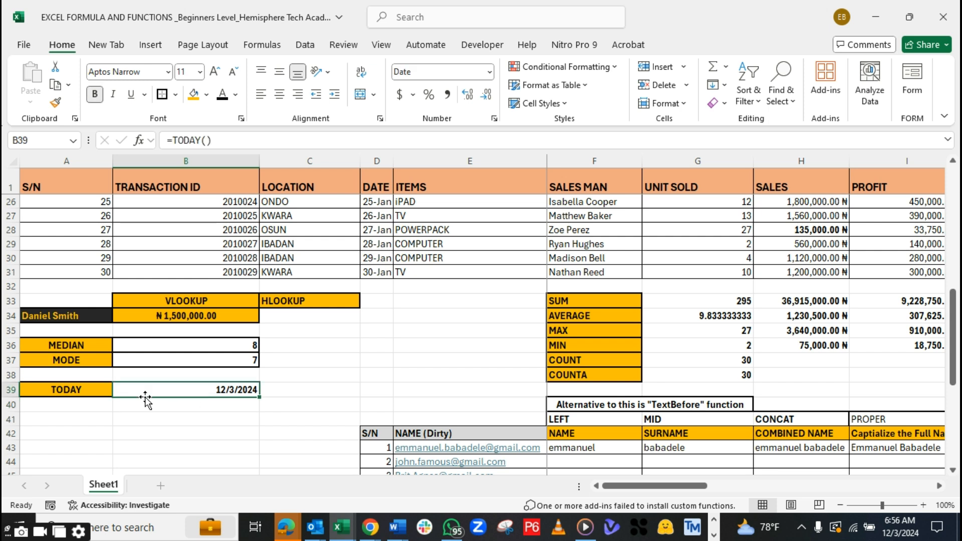
pyautogui.click(68, 404)
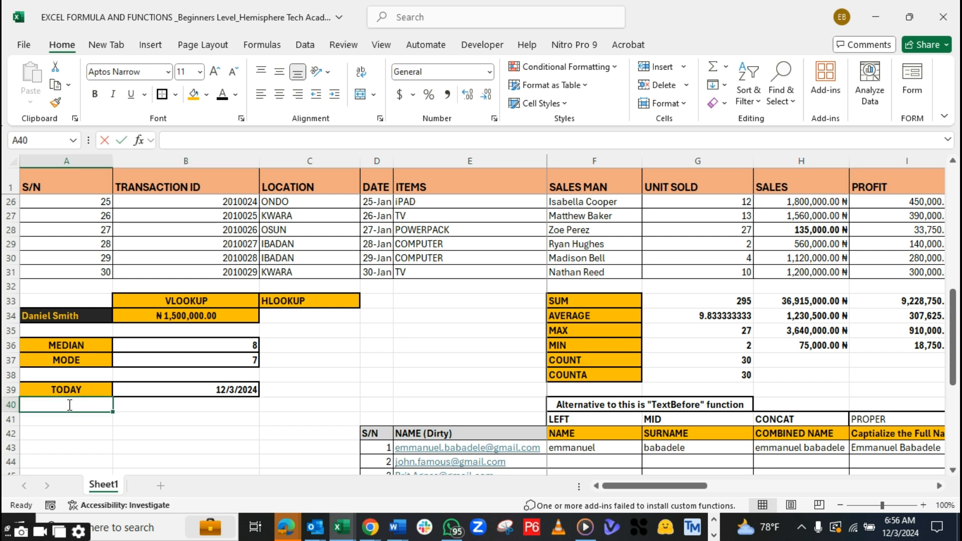
# Enter the NOW label in A40 and =NOW() in B40
pyautogui.write('=')
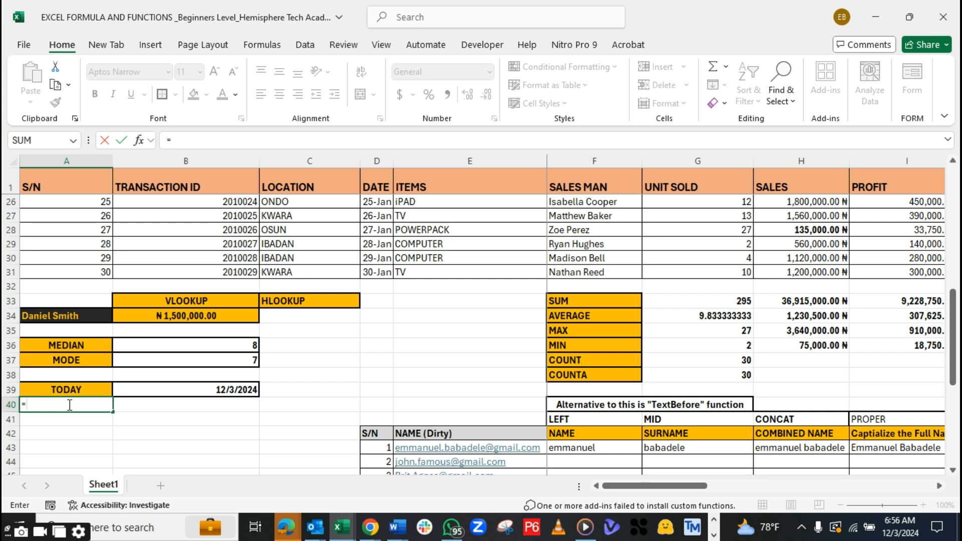
pyautogui.write('NOW(')
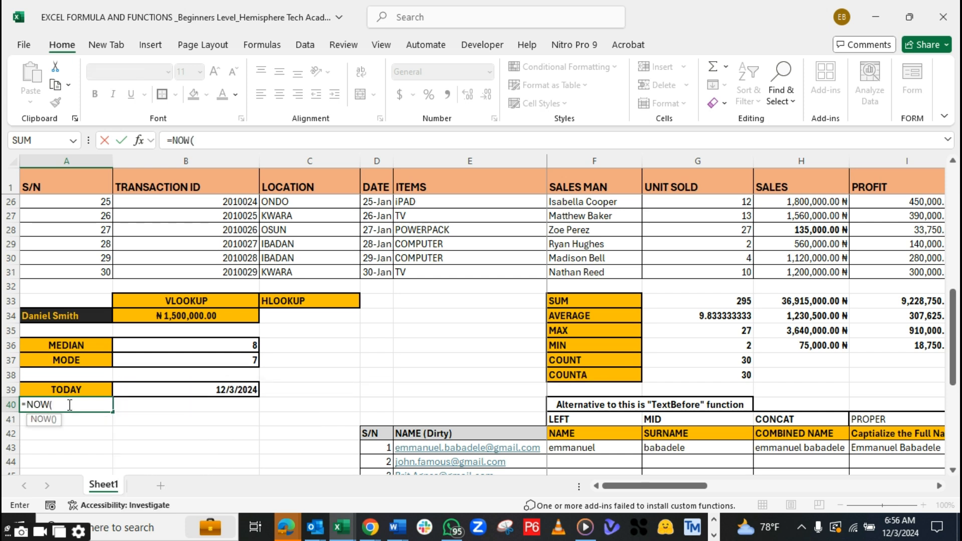
pyautogui.press('BackSpace')
pyautogui.press('BackSpace')
pyautogui.press('BackSpace')
pyautogui.press('BackSpace')
pyautogui.press('BackSpace')
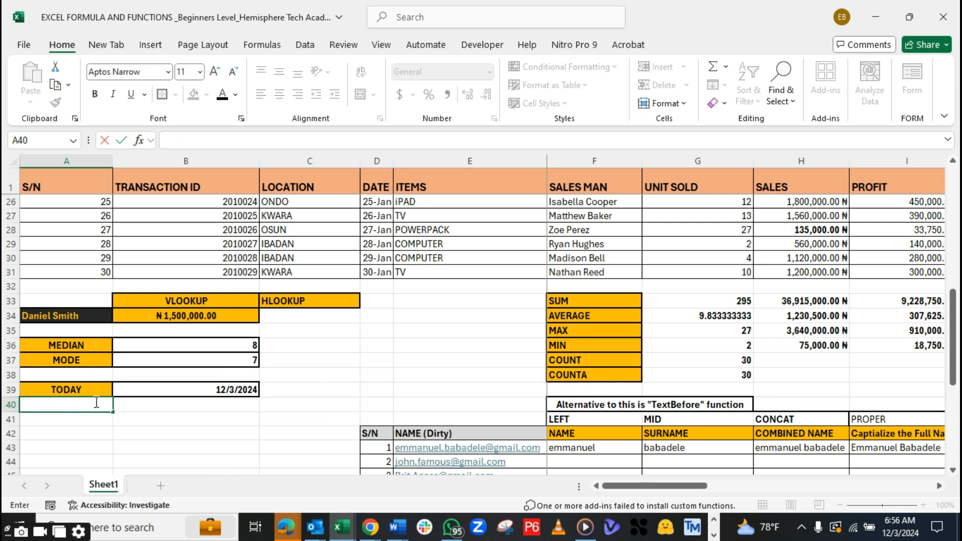
pyautogui.write('NOW')
pyautogui.press('Tab')
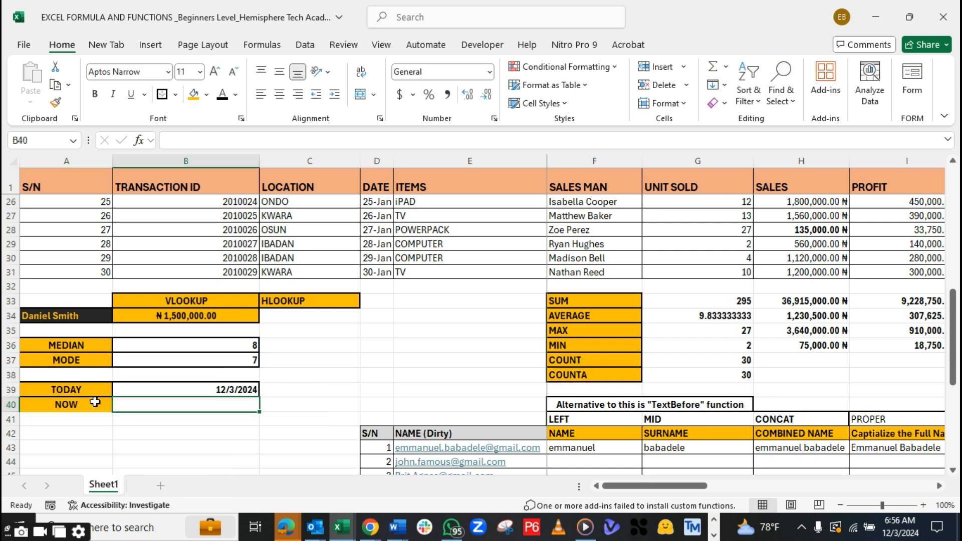
pyautogui.write('=NOW')
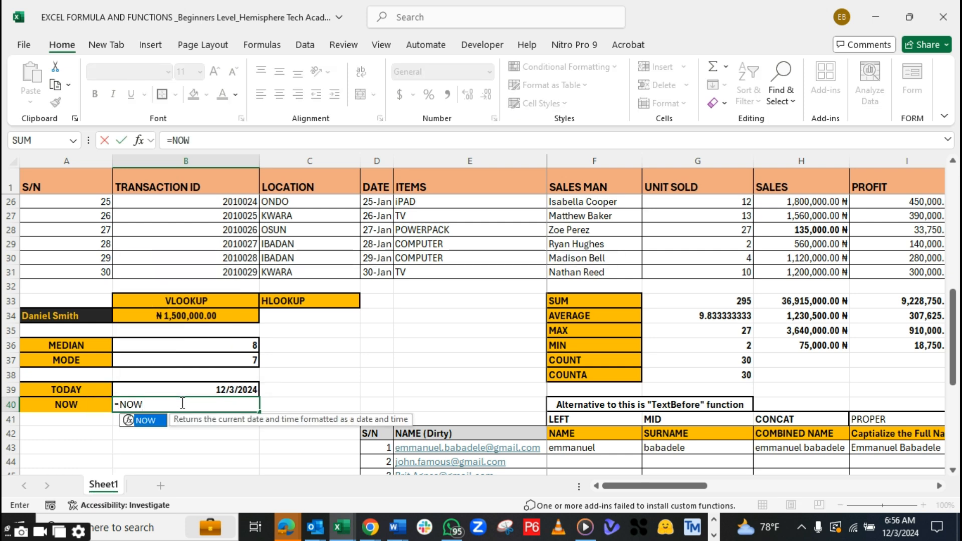
pyautogui.write('()')
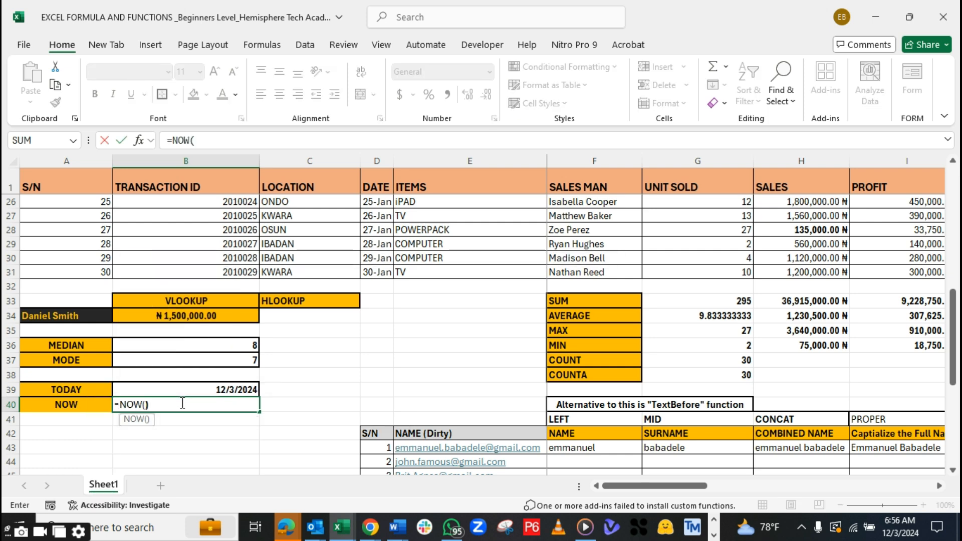
pyautogui.press('Return')
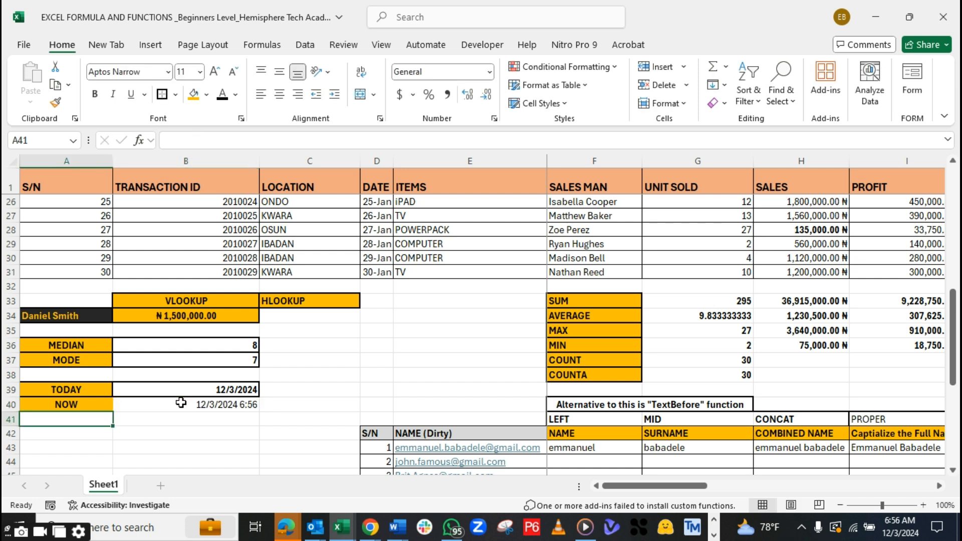
pyautogui.click(181, 403)
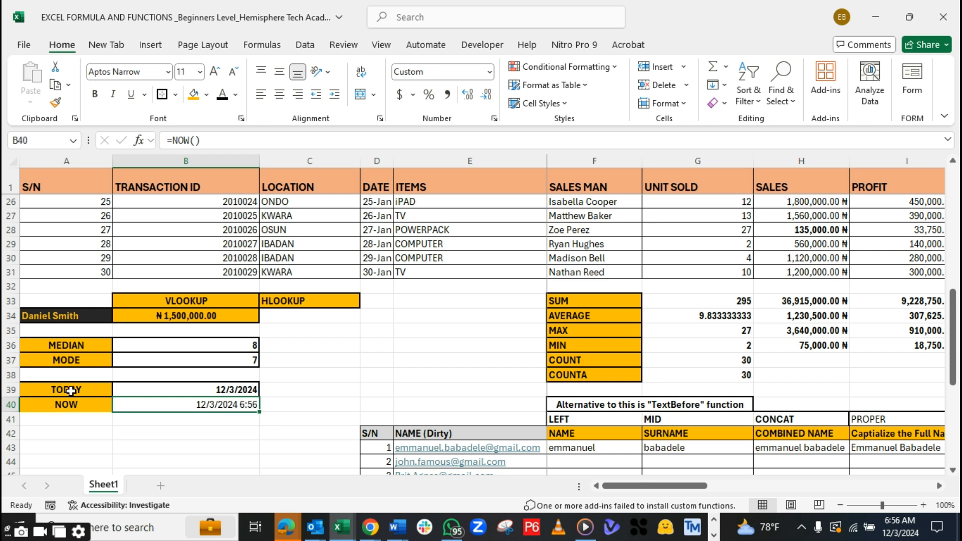
# Make B40's date and time 12/3/2024 6:57 bold
pyautogui.moveTo(71, 390); pyautogui.dragTo(215, 390)
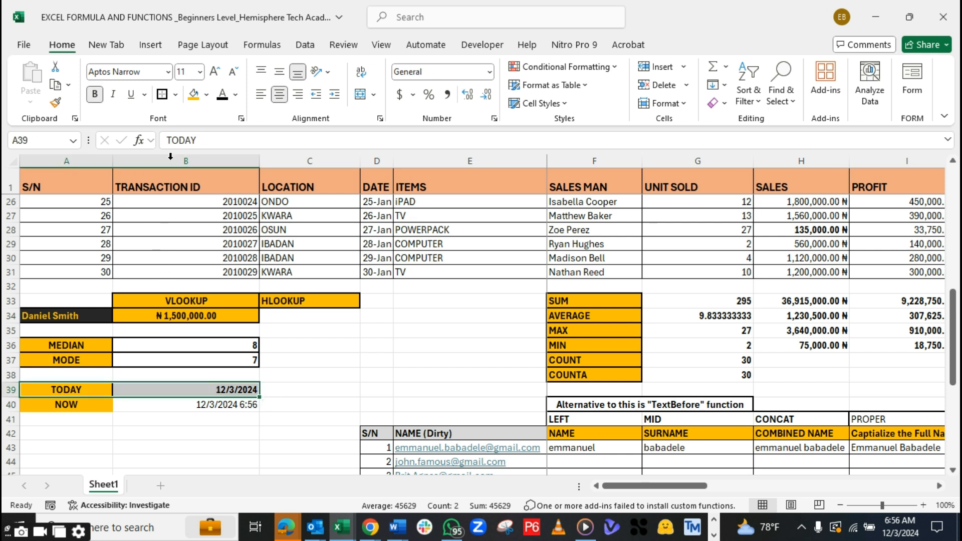
pyautogui.click(168, 404)
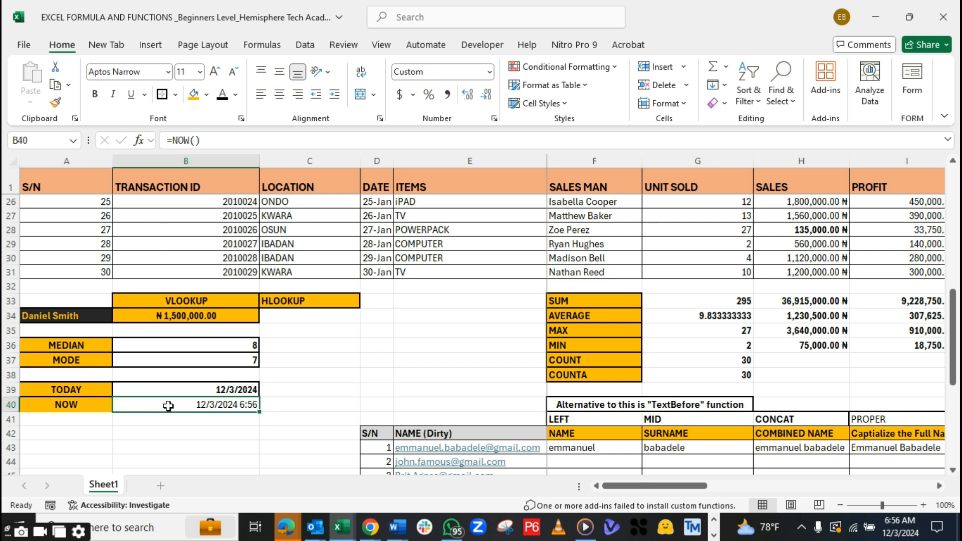
pyautogui.write('b')
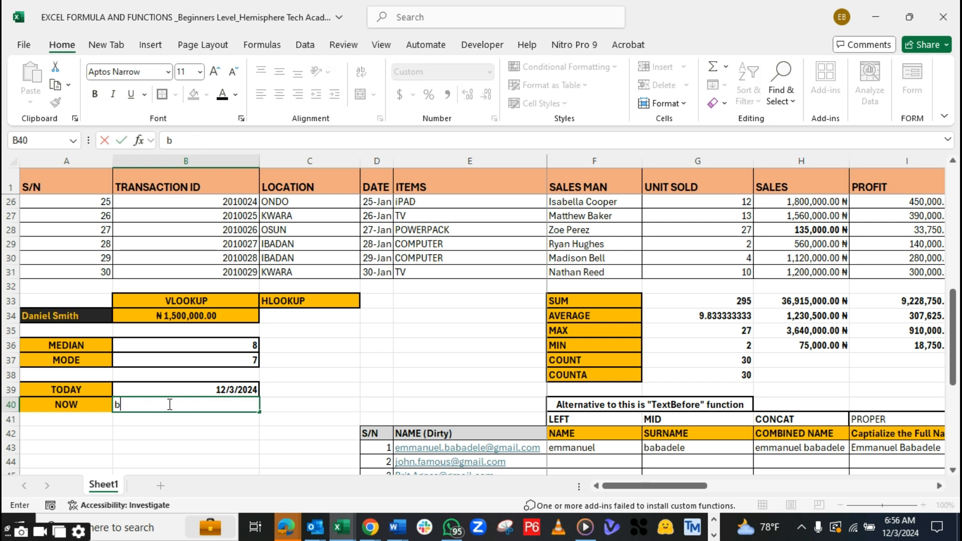
pyautogui.hotkey('ctrl', 'z')
pyautogui.press('Return')
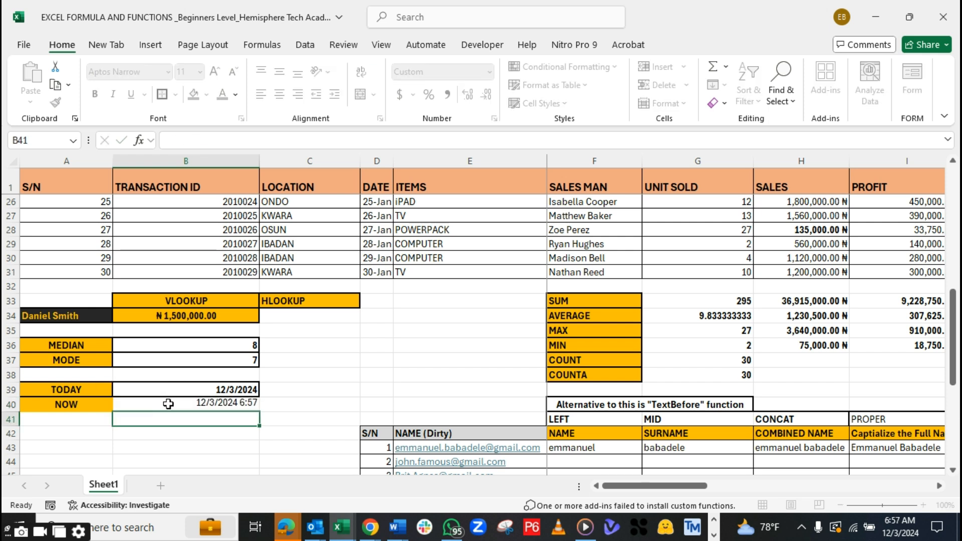
pyautogui.click(168, 403)
pyautogui.hotkey('ctrl', 'b')
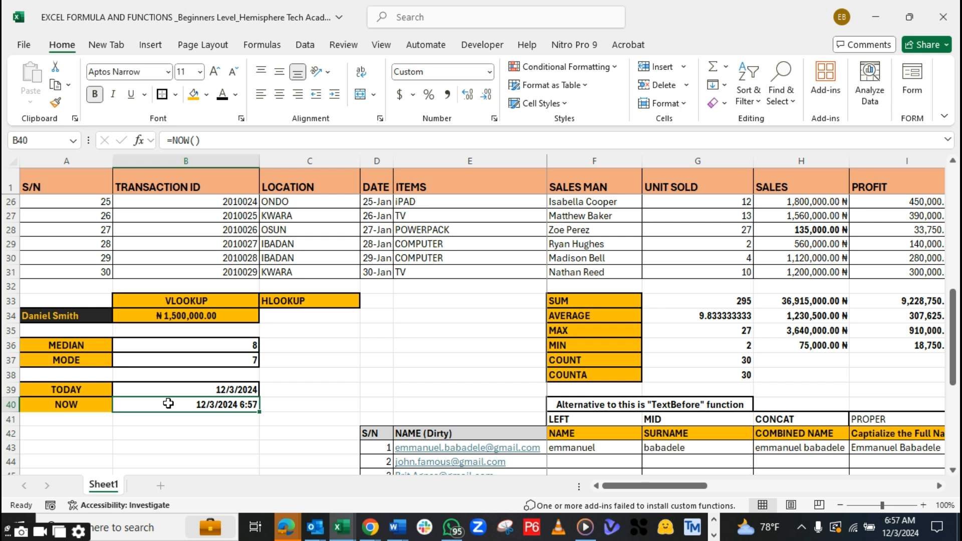
pyautogui.click(78, 419)
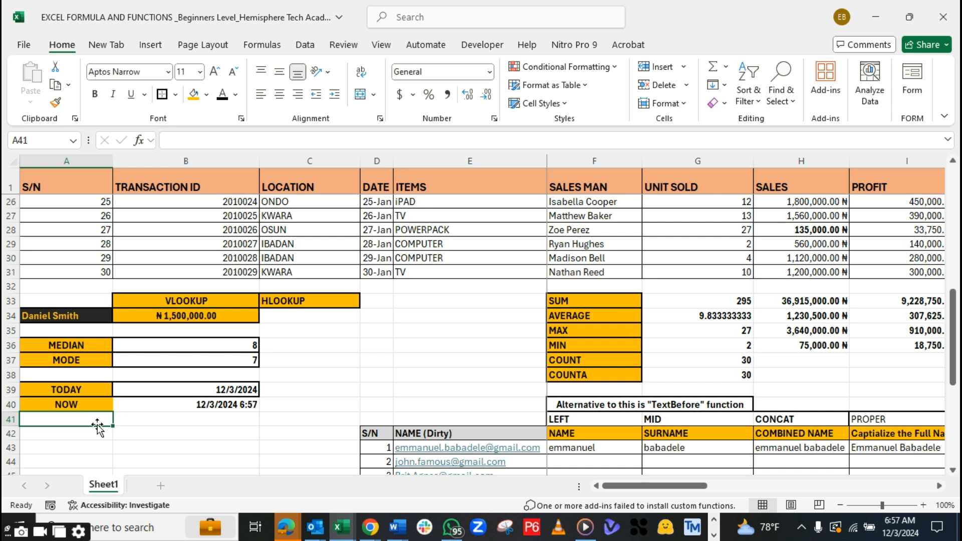
pyautogui.click(711, 535)
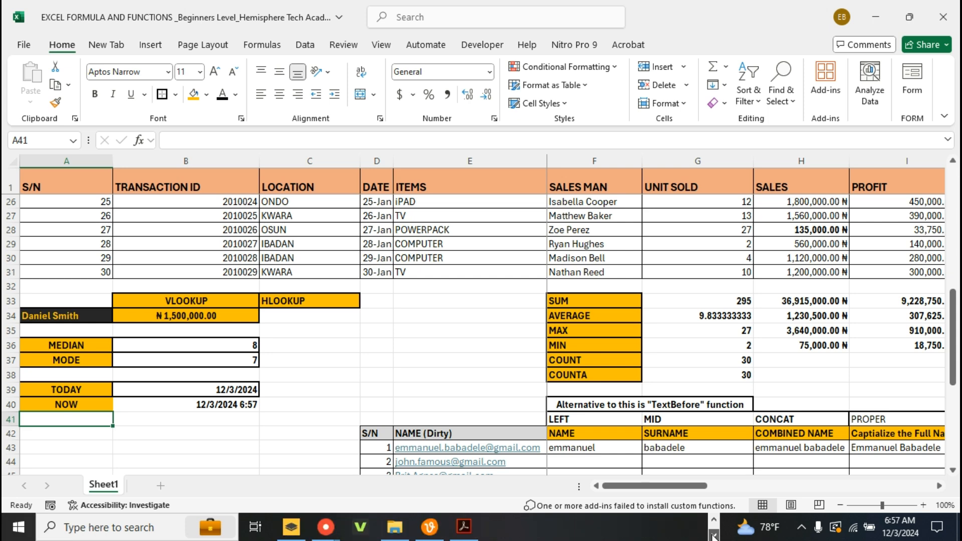
# Return to the spreadsheet and enter the DAY label in A42
pyautogui.moveTo(462, 532)
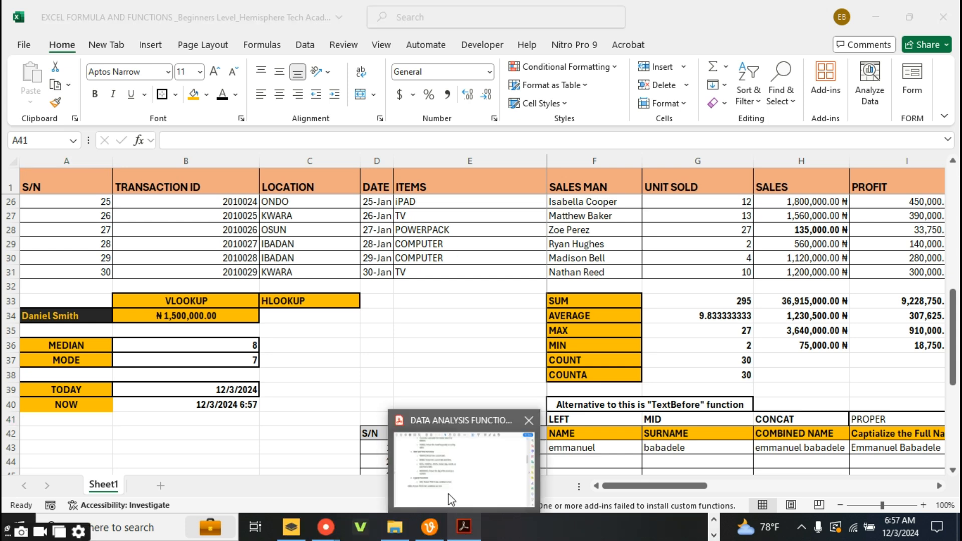
pyautogui.moveTo(452, 499)
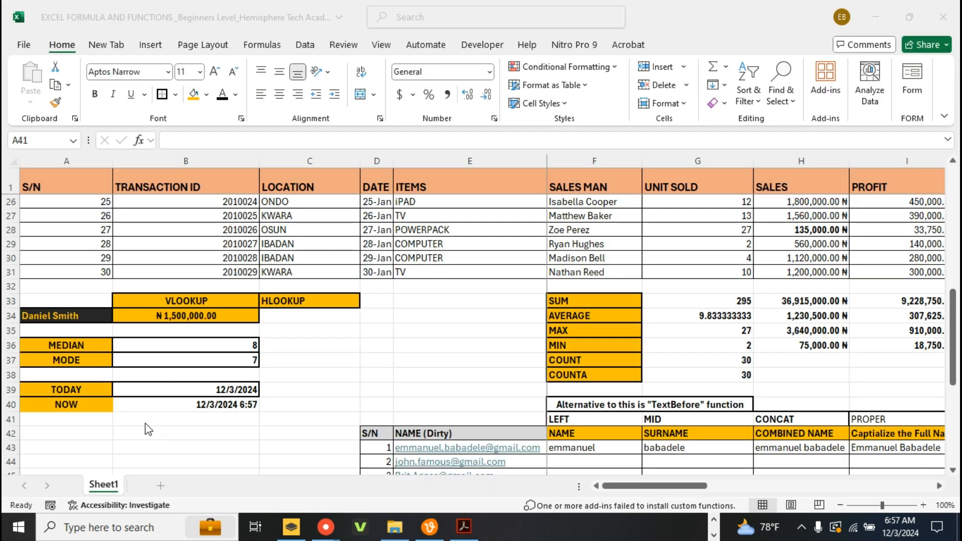
pyautogui.click(145, 422)
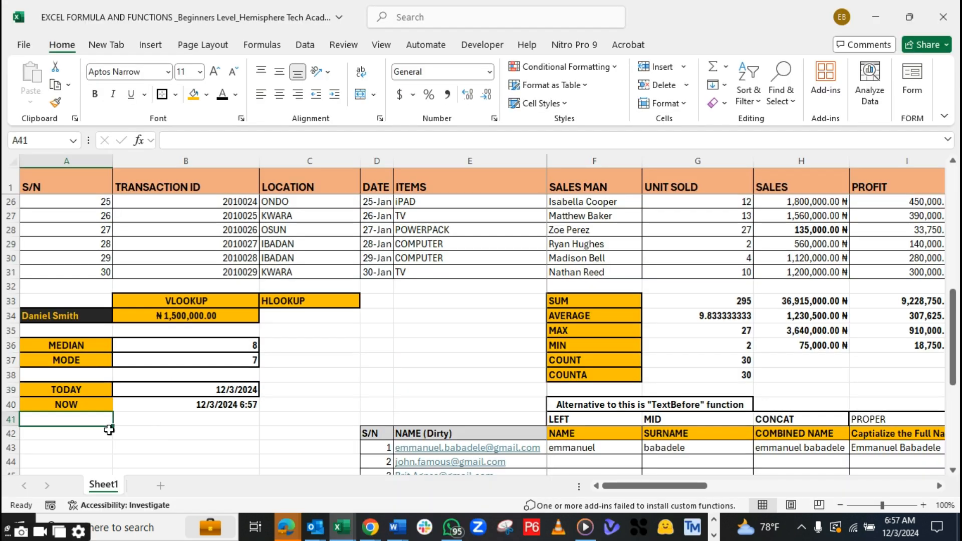
pyautogui.click(78, 432)
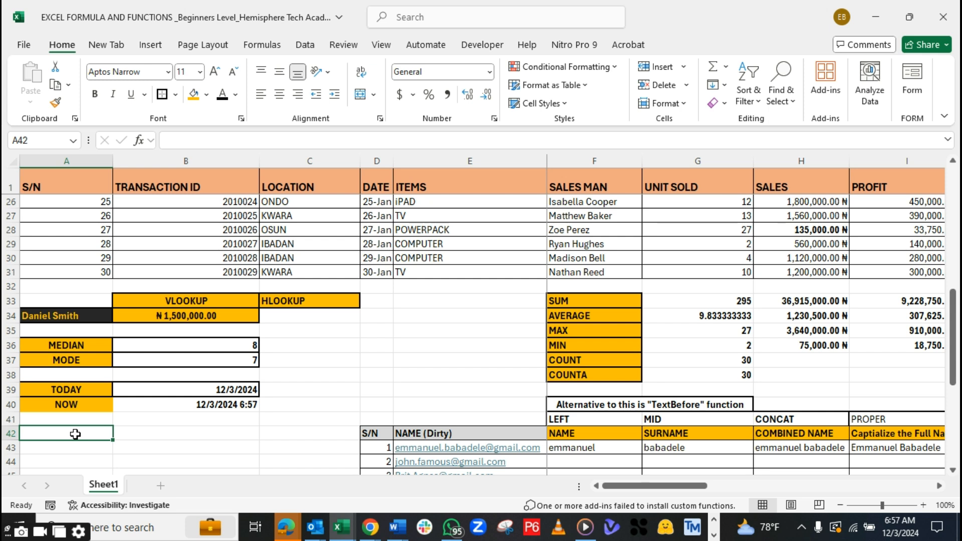
pyautogui.write('DAY')
pyautogui.press('Tab')
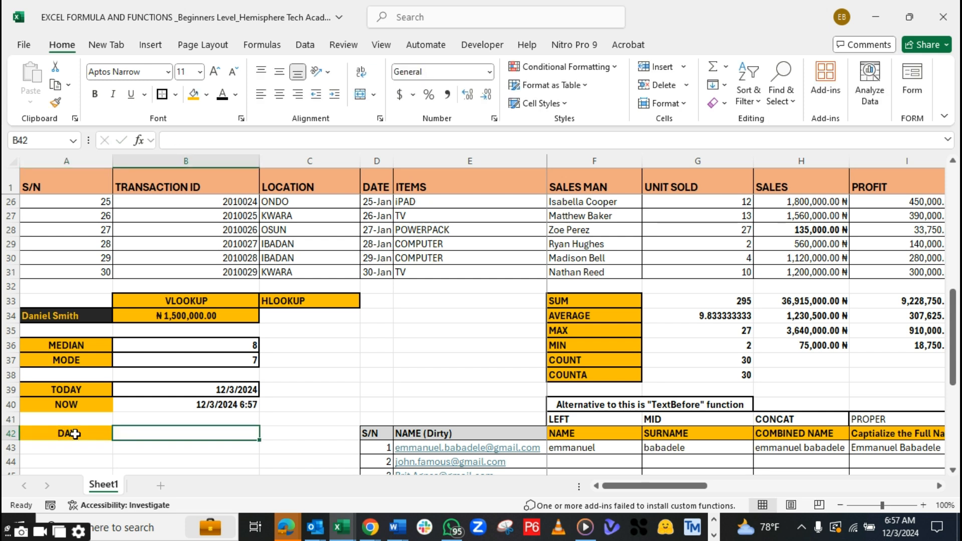
# Enter =DAY(B39) in B42, returning 3, and make it bold
pyautogui.click(179, 390)
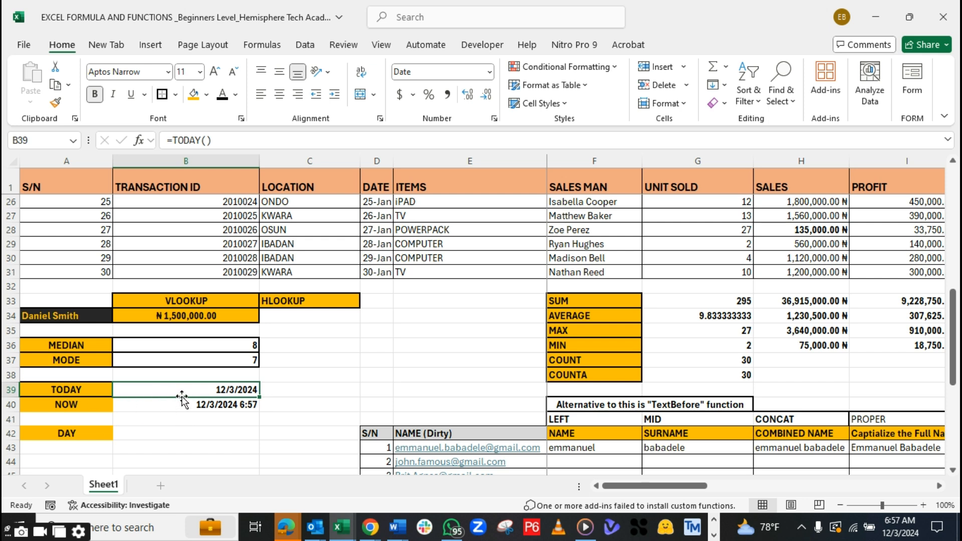
pyautogui.click(164, 435)
pyautogui.write('=')
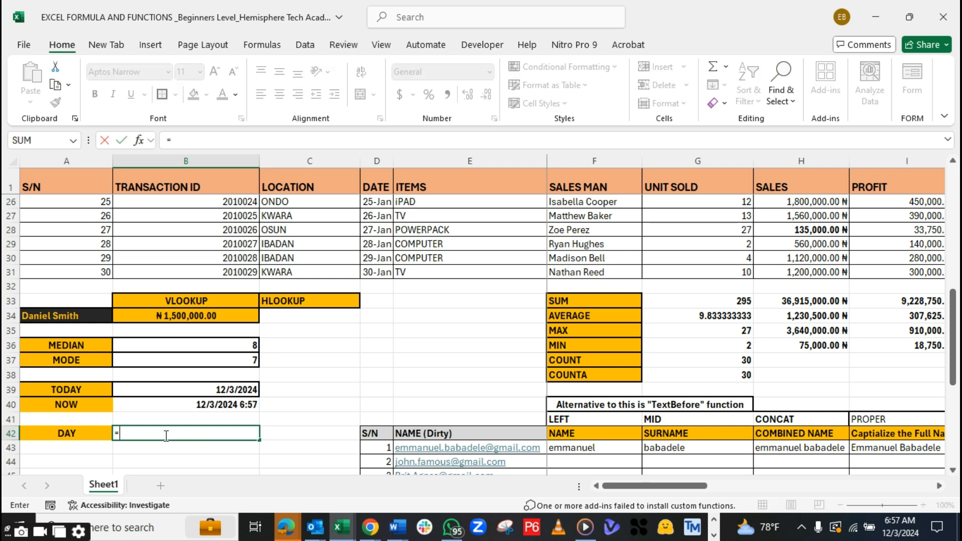
pyautogui.write('DAY(')
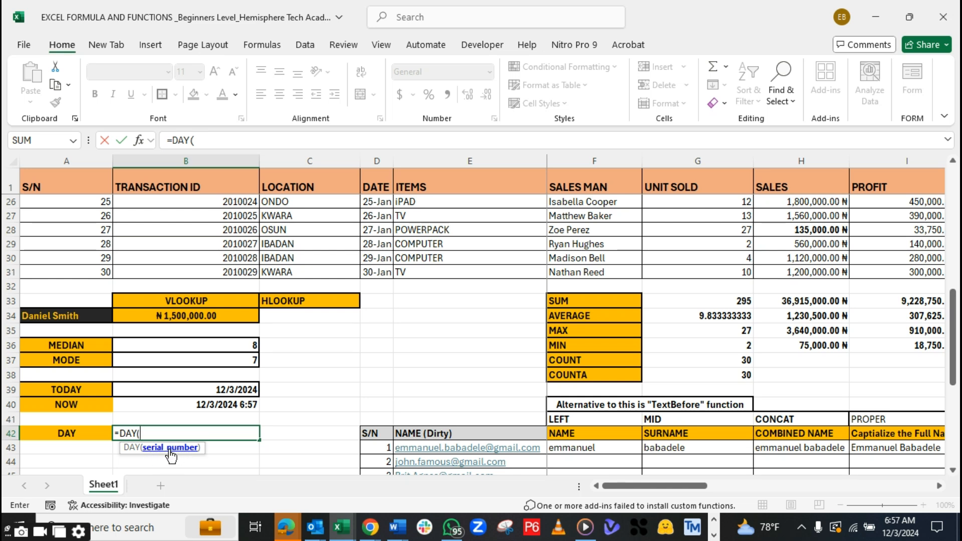
pyautogui.click(197, 390)
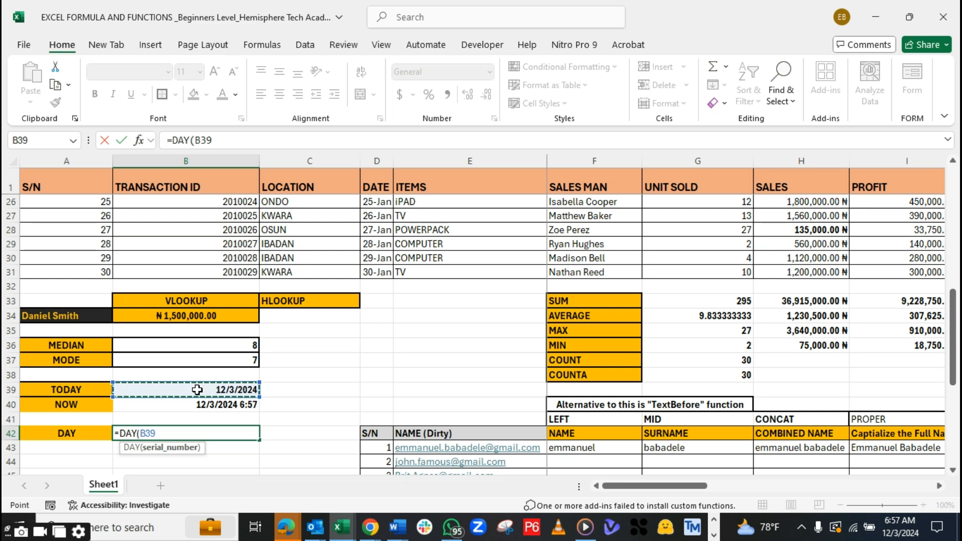
pyautogui.press('Return')
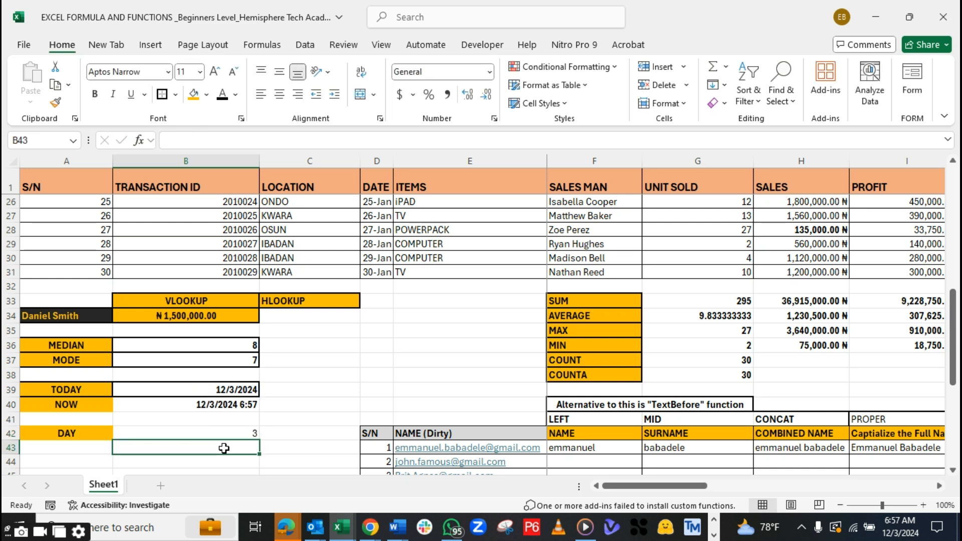
pyautogui.click(215, 432)
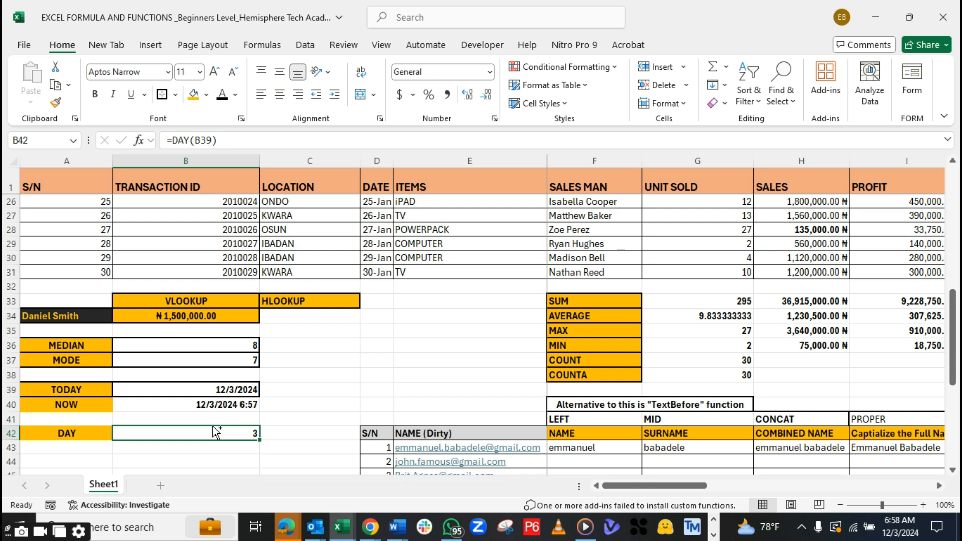
pyautogui.hotkey('ctrl', 'b')
# Add a MONTH row in A43 with a bold =MONTH(B39) returning 12
pyautogui.click(78, 446)
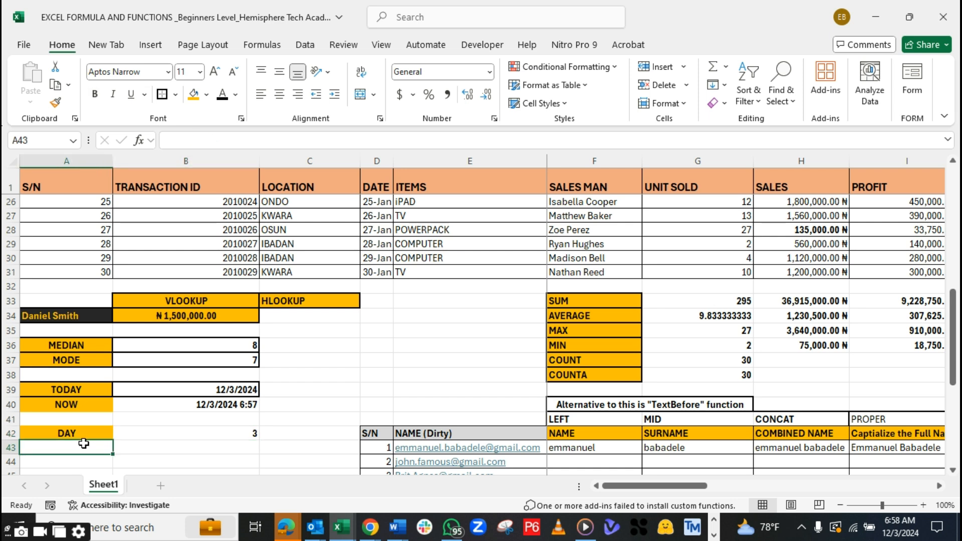
pyautogui.write('MONTH')
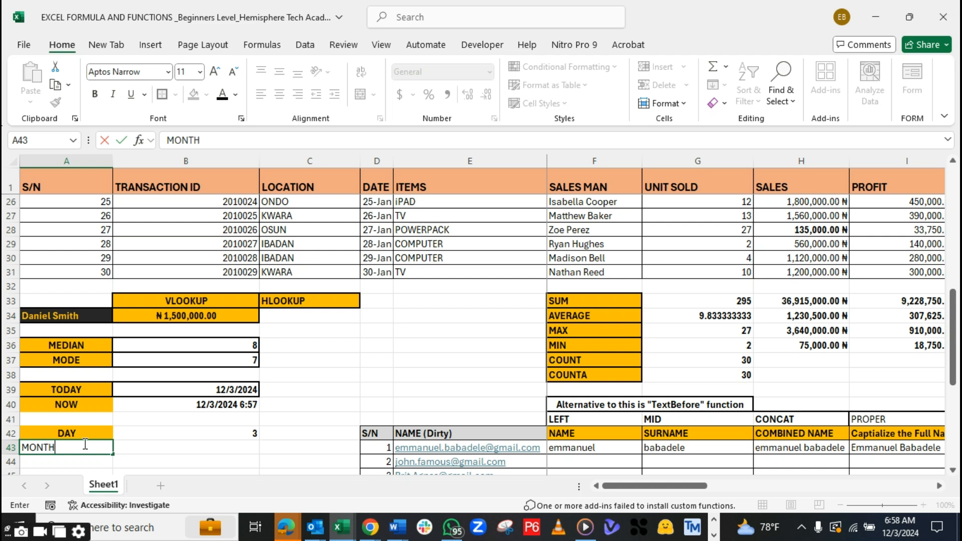
pyautogui.press('Tab')
pyautogui.write('=MONTH')
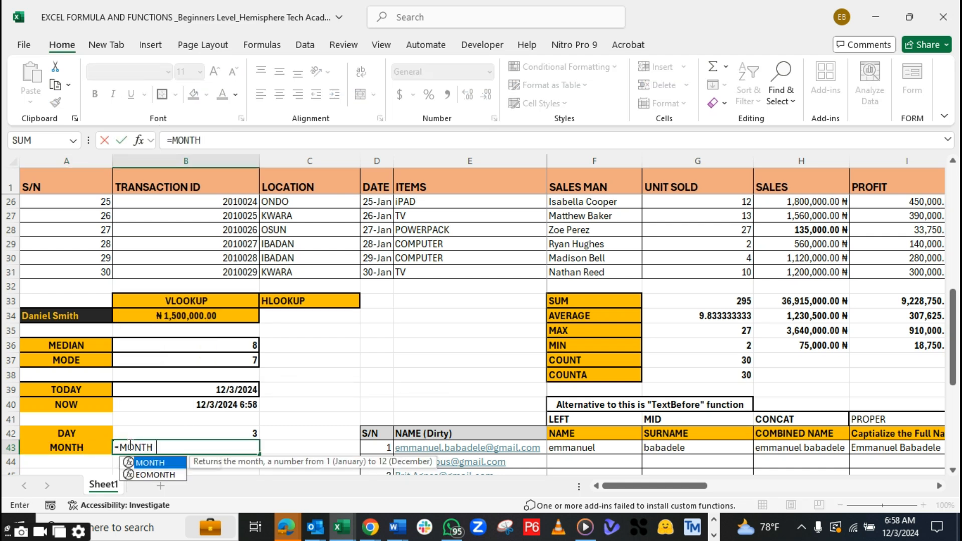
pyautogui.write('(')
pyautogui.click(219, 391)
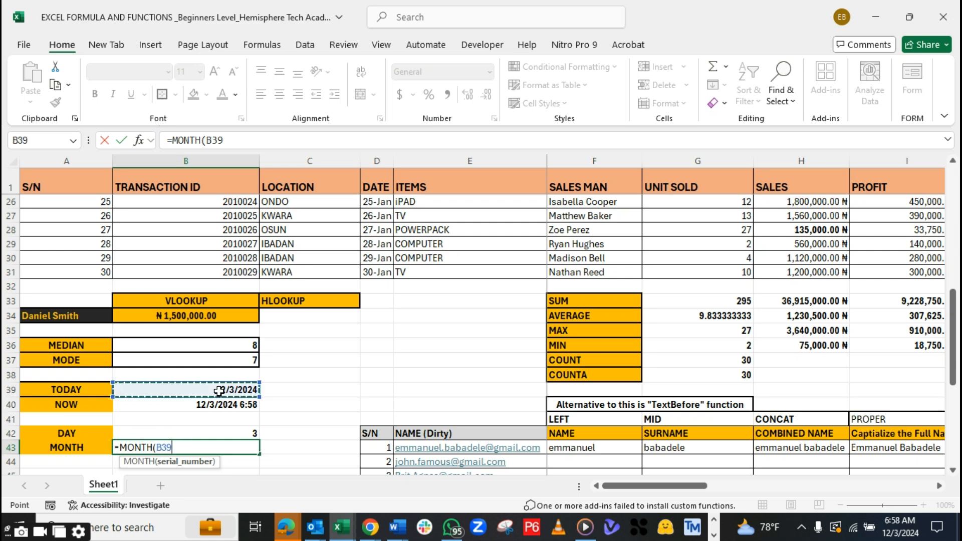
pyautogui.write(')')
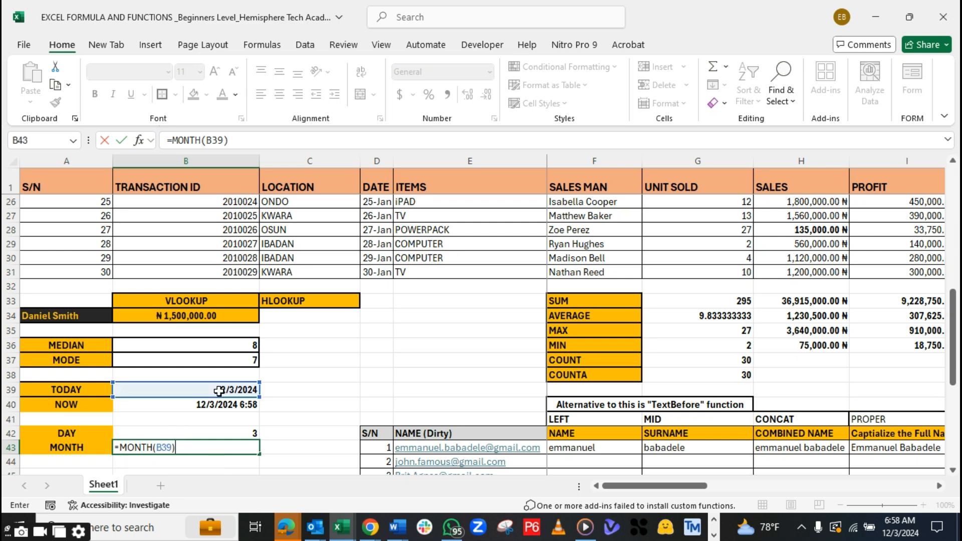
pyautogui.press('Return')
pyautogui.click(236, 438)
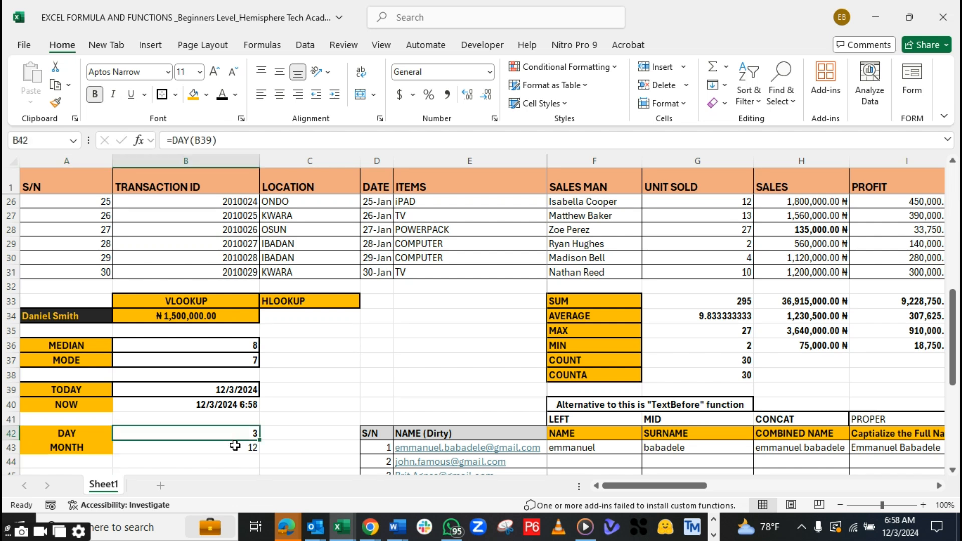
pyautogui.click(234, 446)
pyautogui.hotkey('ctrl', 'b')
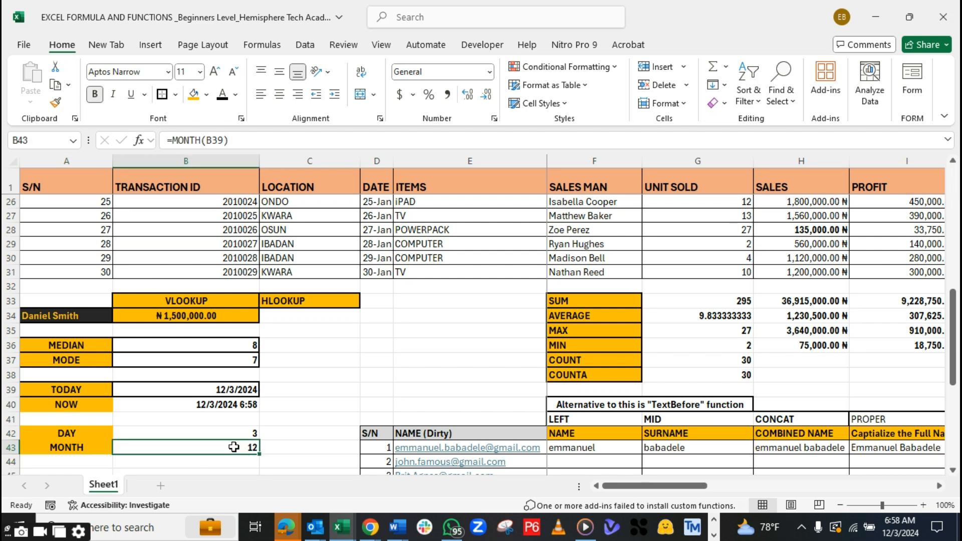
# Add a YEAR row in A44 with a bold =YEAR(B39) returning 2024
pyautogui.click(84, 458)
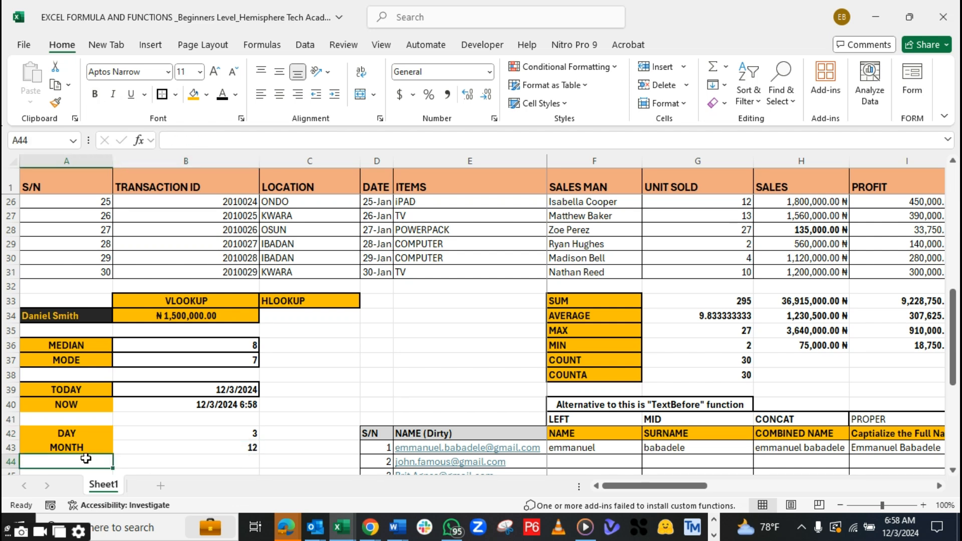
pyautogui.write('YEAR')
pyautogui.press('Tab')
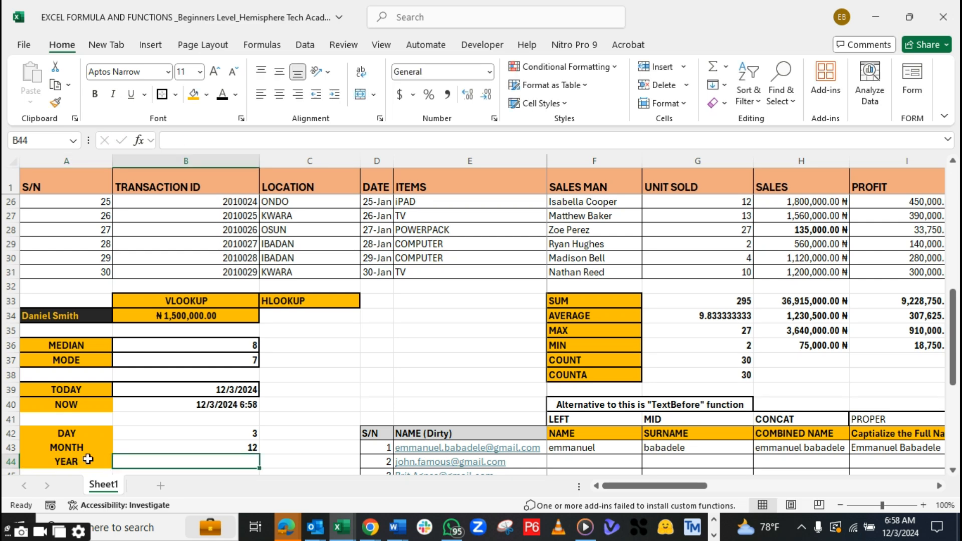
pyautogui.write('=YE')
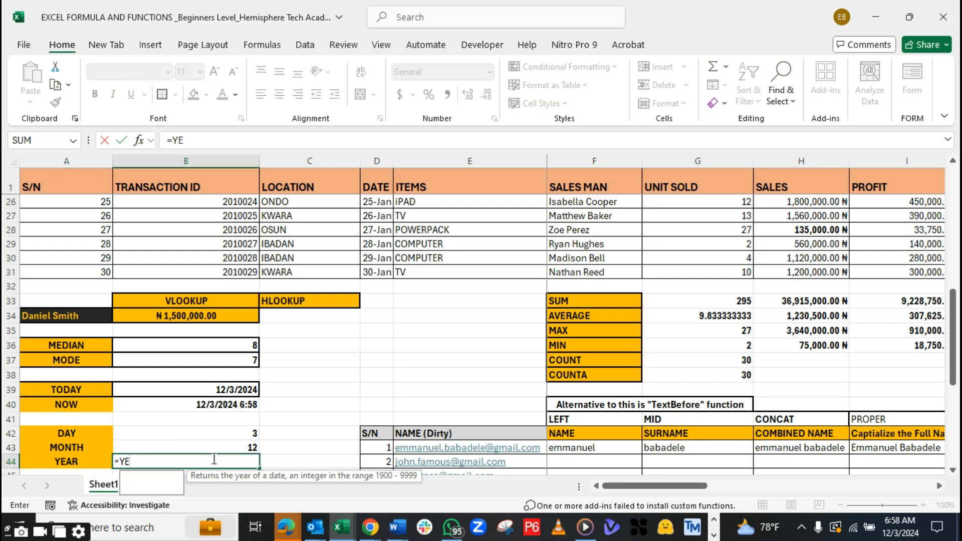
pyautogui.write('AR(')
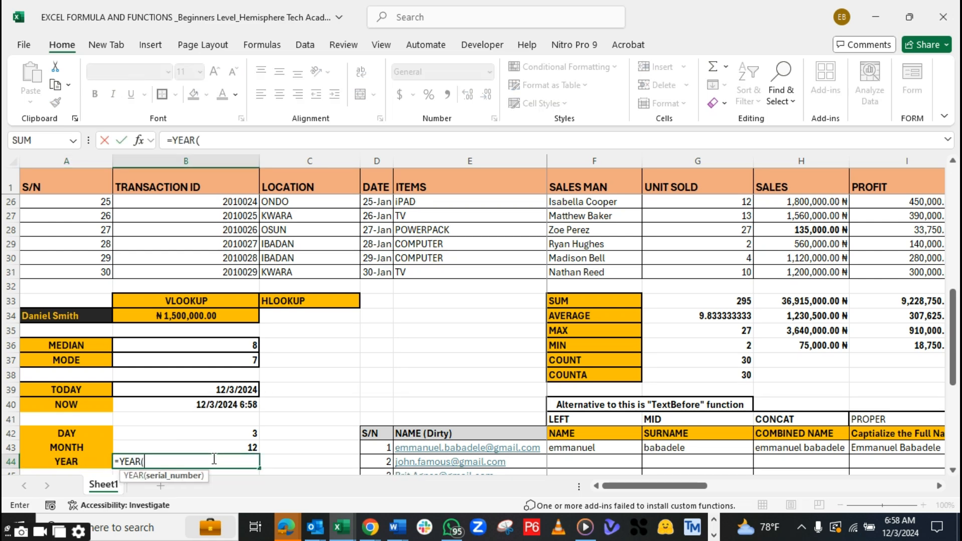
pyautogui.click(195, 390)
pyautogui.write(')')
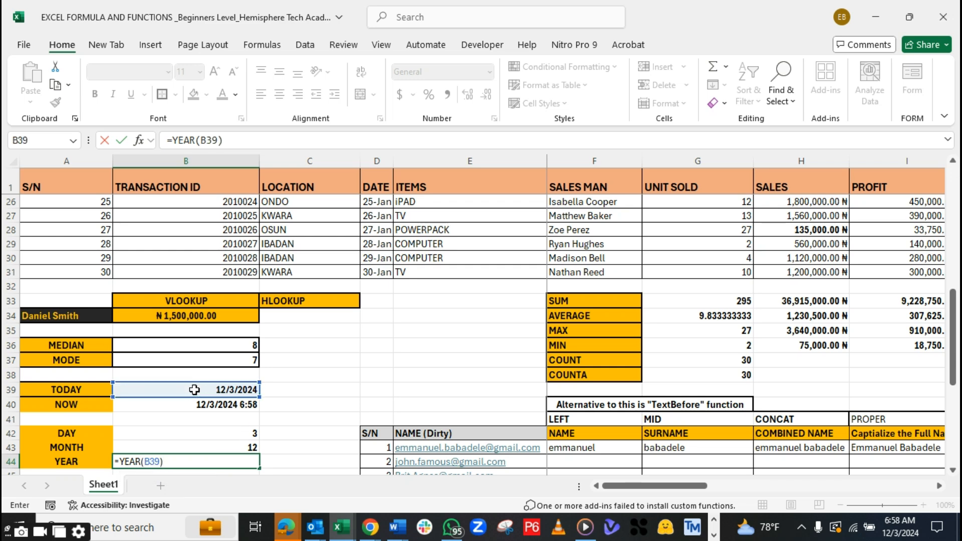
pyautogui.press('Return')
pyautogui.click(203, 448)
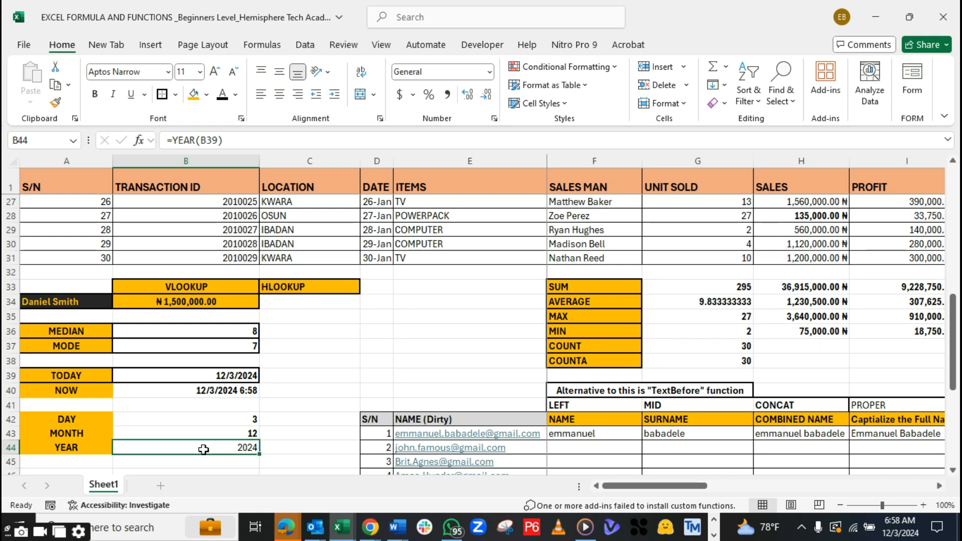
pyautogui.hotkey('ctrl', 'b')
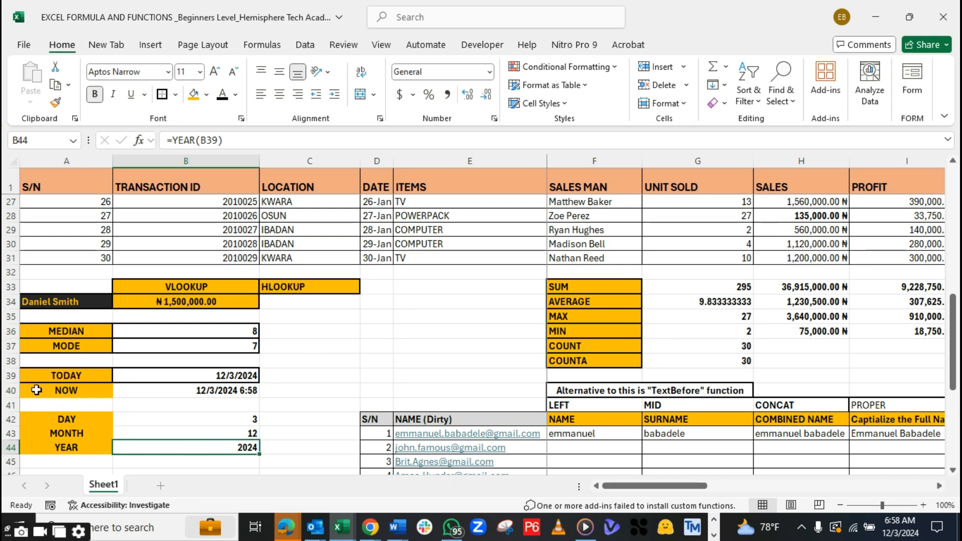
pyautogui.scroll(-1, 166, 406)
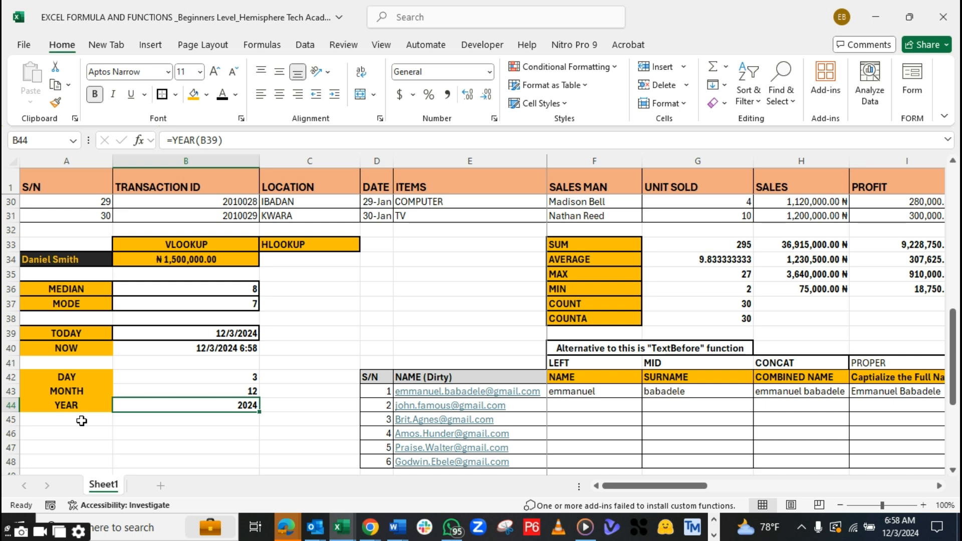
pyautogui.click(714, 535)
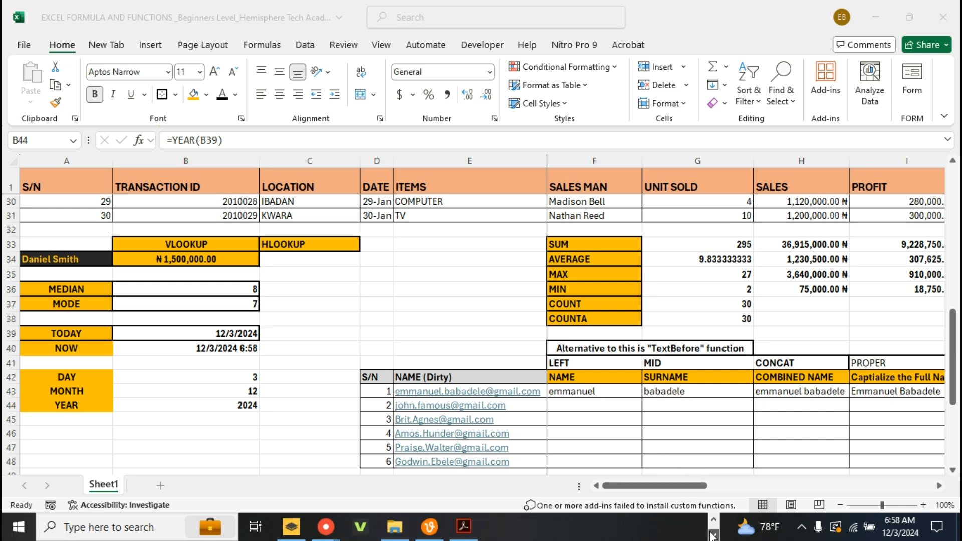
# Bring the functions reference PDF forward and scroll to its Logical Functions section on OR() and AND()
pyautogui.click(464, 526)
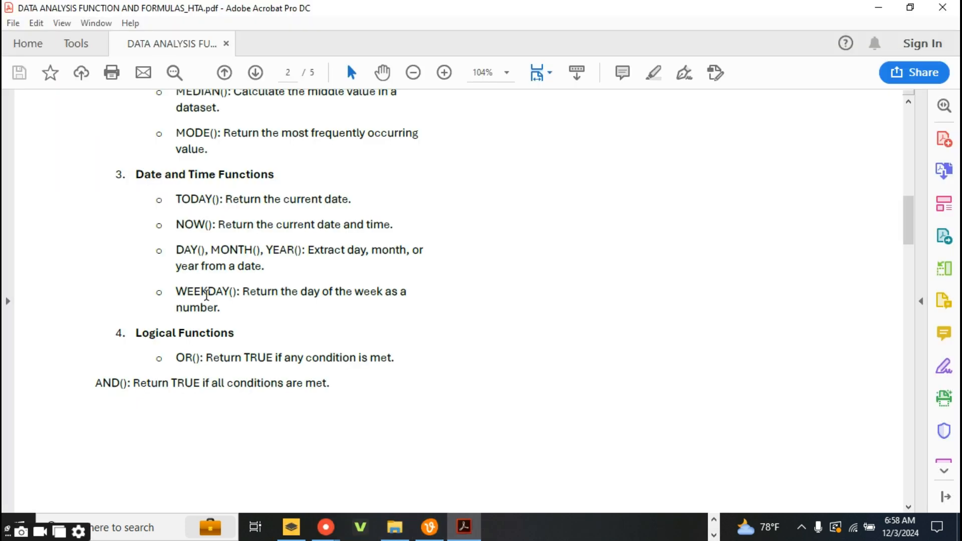
pyautogui.scroll(-1, 212, 323)
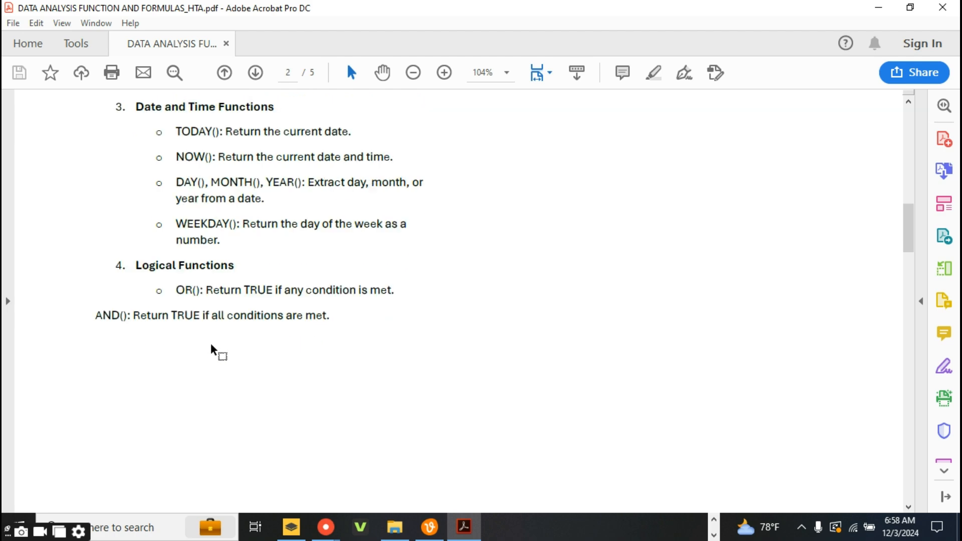
pyautogui.scroll(-1, 220, 346)
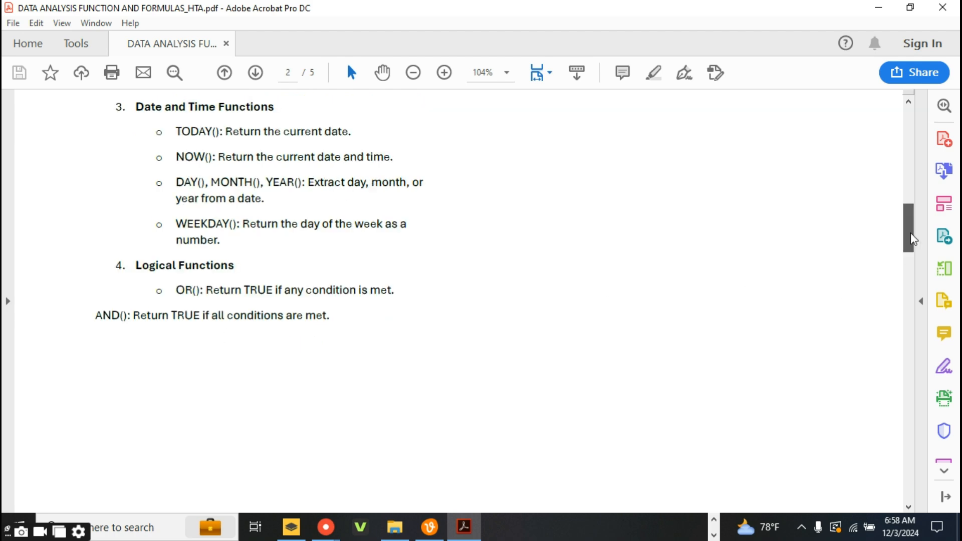
pyautogui.moveTo(908, 236); pyautogui.dragTo(936, 237)
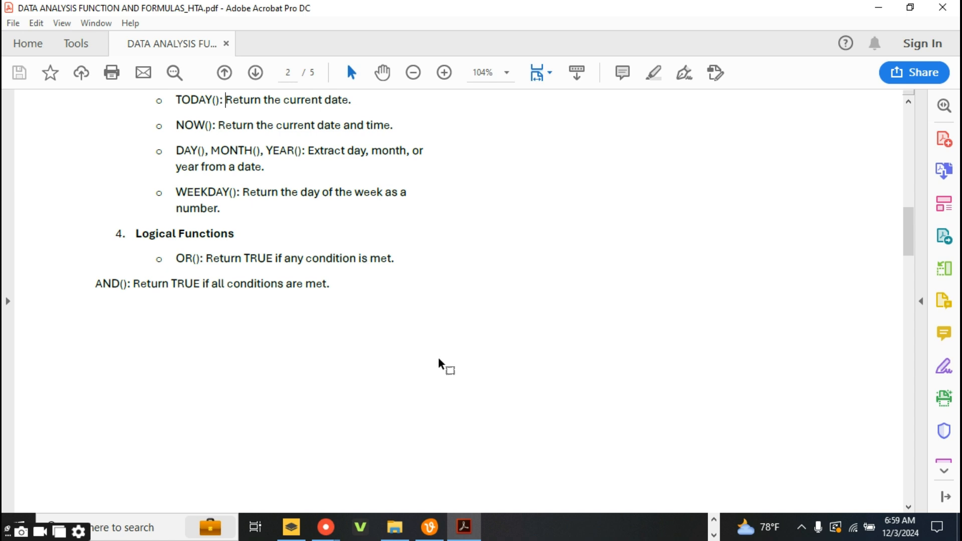
# Switch back to the EXCEL FORMULA AND FUNCTIONS workbook window
pyautogui.click(714, 520)
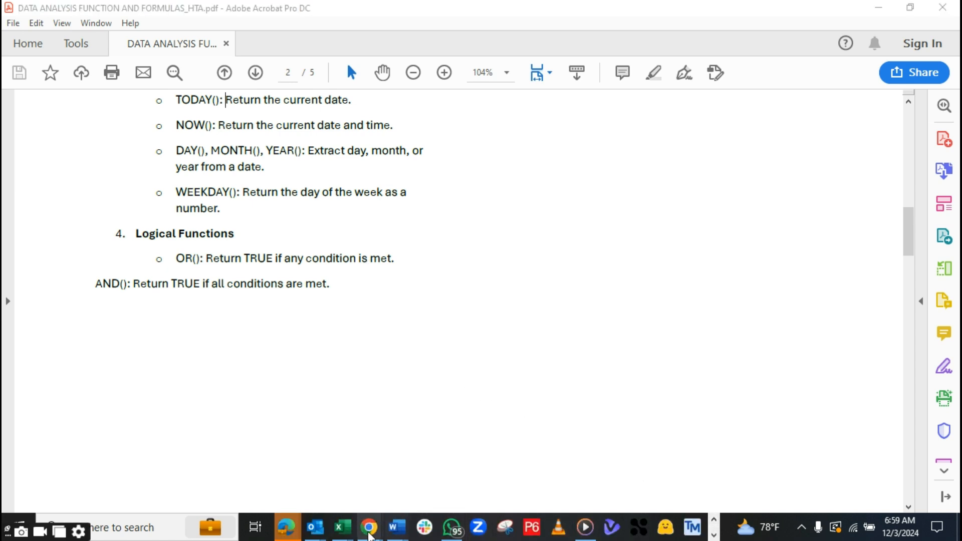
pyautogui.moveTo(342, 527)
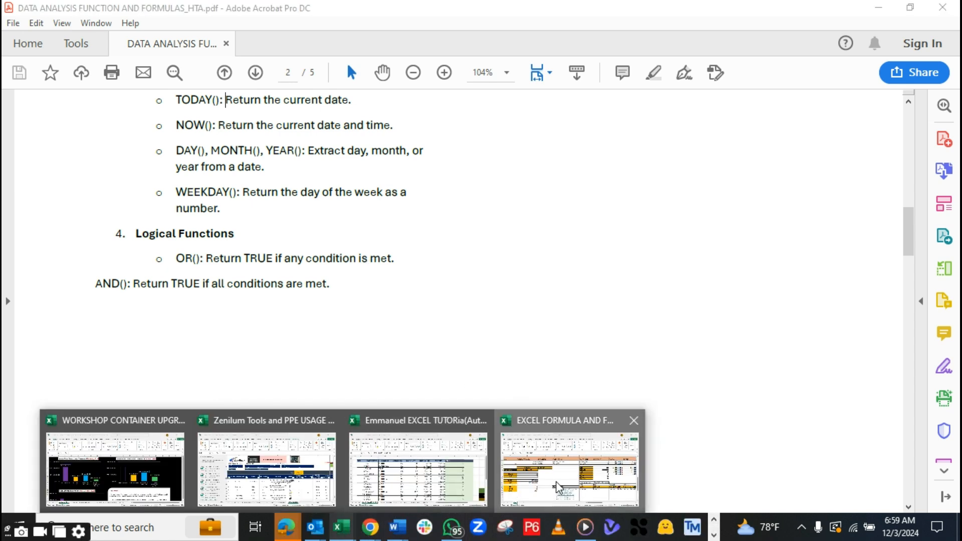
pyautogui.click(557, 483)
# Enter a bold OR label in B47 and type FALSE into A48
pyautogui.scroll(-4, 271, 384)
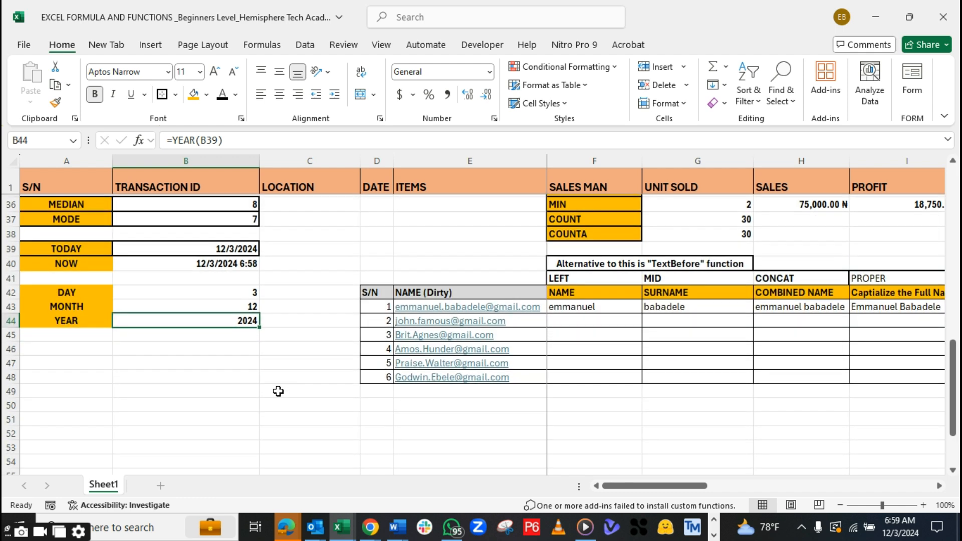
pyautogui.click(80, 291)
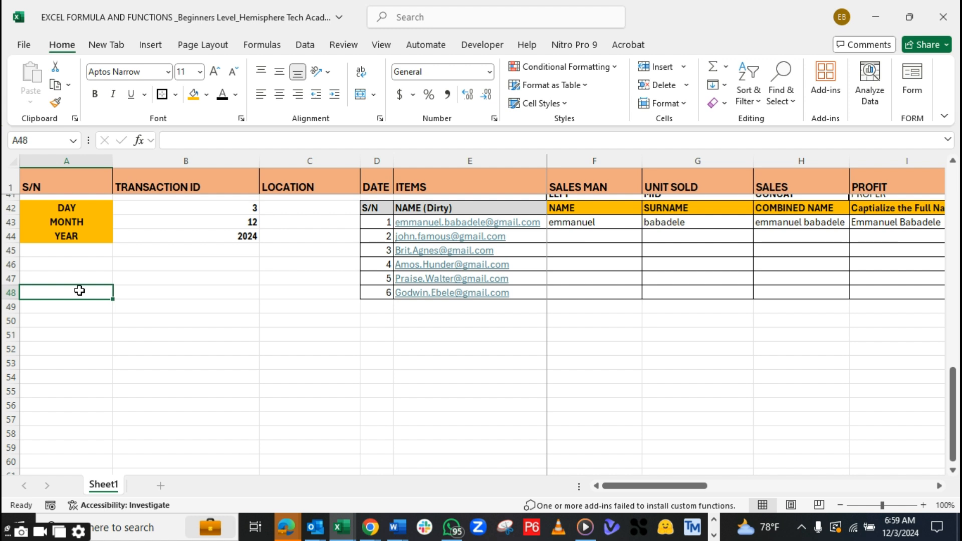
pyautogui.click(141, 277)
pyautogui.write('o')
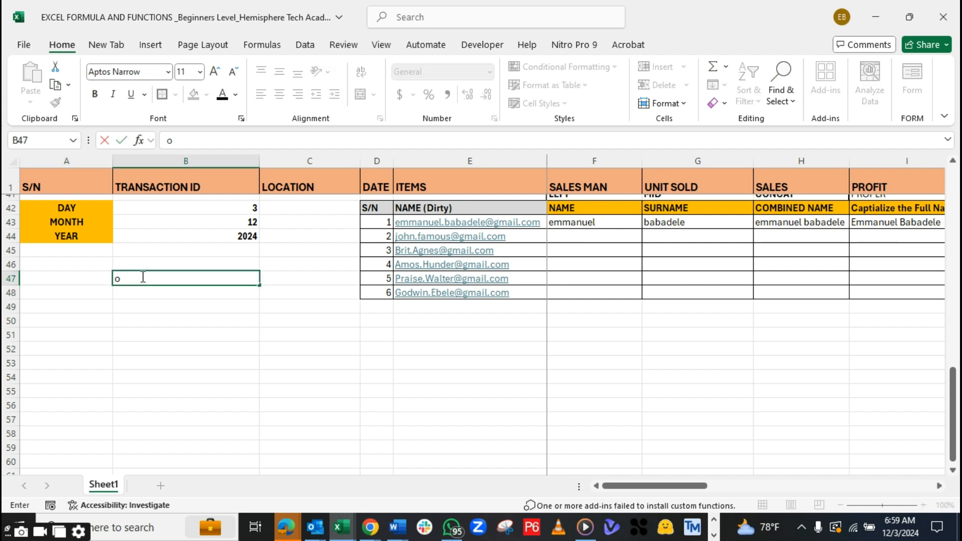
pyautogui.write('OR')
pyautogui.click(161, 316)
pyautogui.click(153, 279)
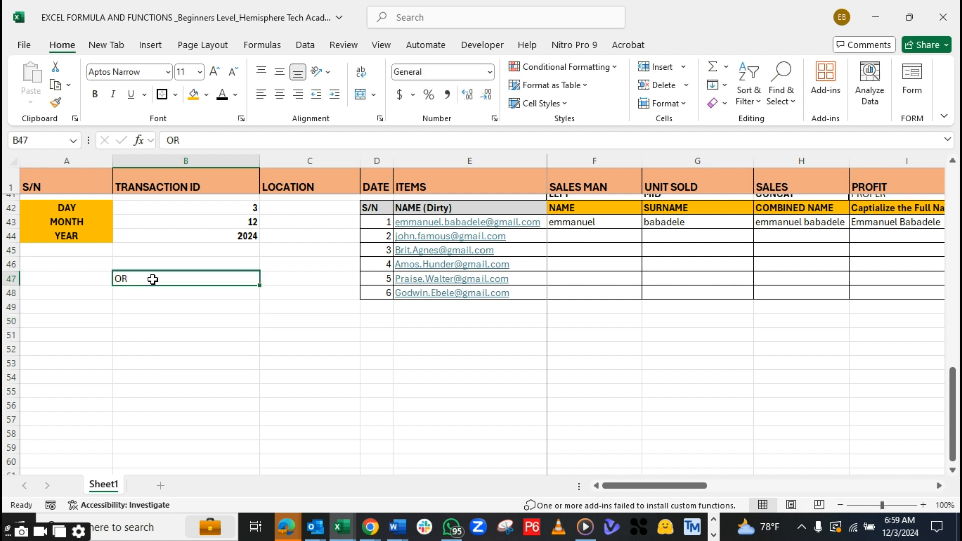
pyautogui.hotkey('ctrl', 'b')
pyautogui.click(84, 292)
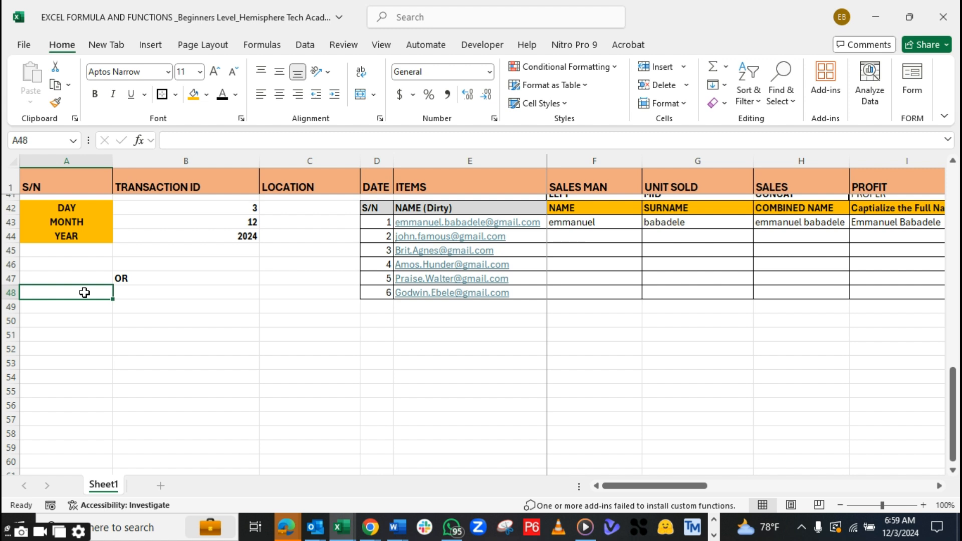
pyautogui.write('FALSE')
# Enter =OR(A48=FALSE) in B48 so it returns TRUE
pyautogui.click(145, 292)
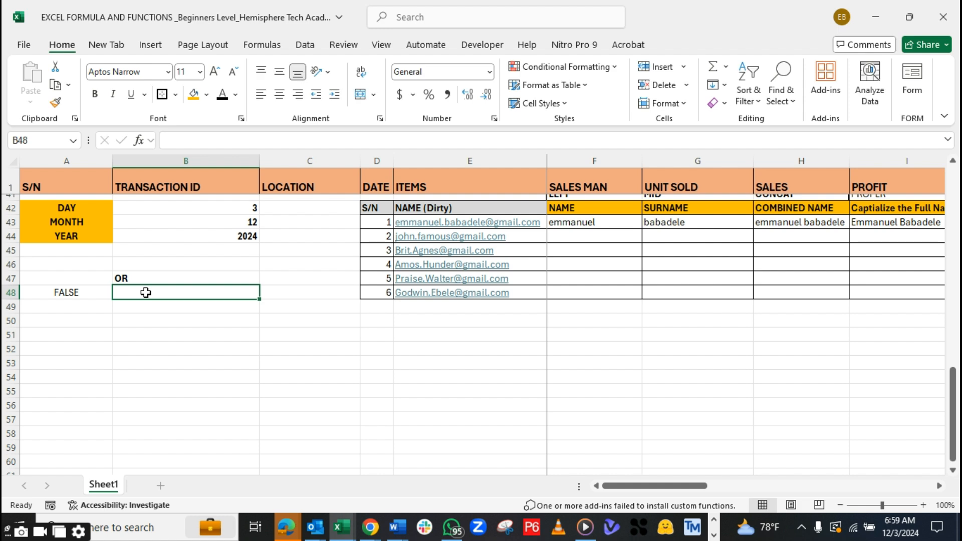
pyautogui.write('=')
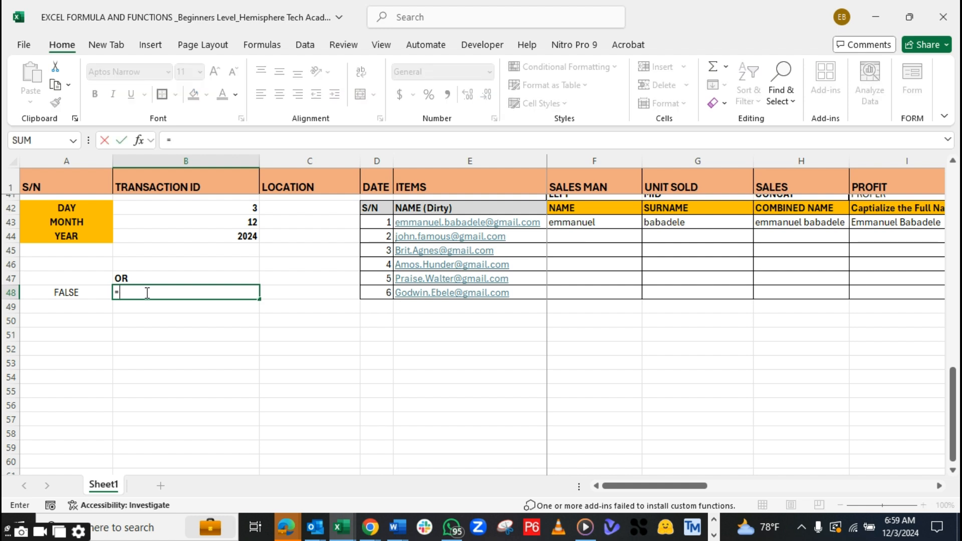
pyautogui.write('OR(')
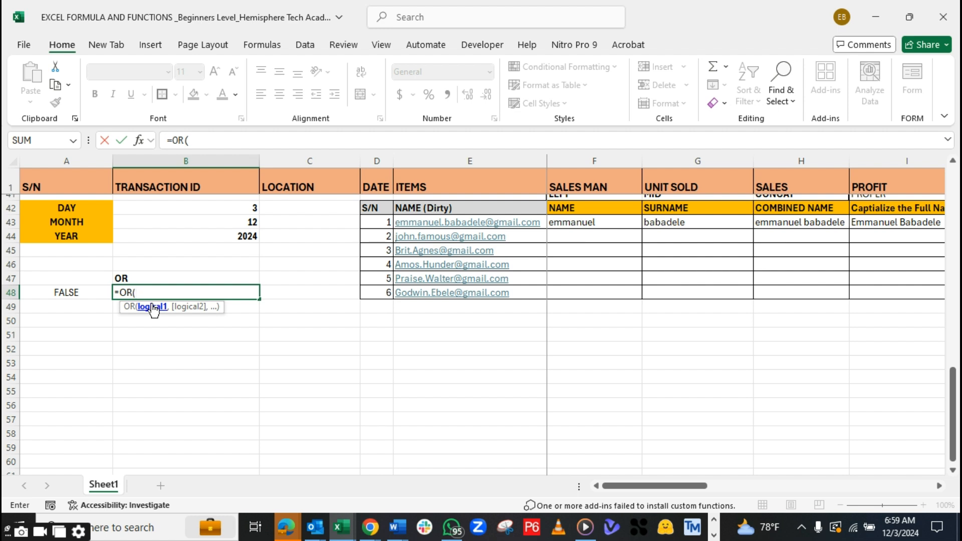
pyautogui.click(97, 293)
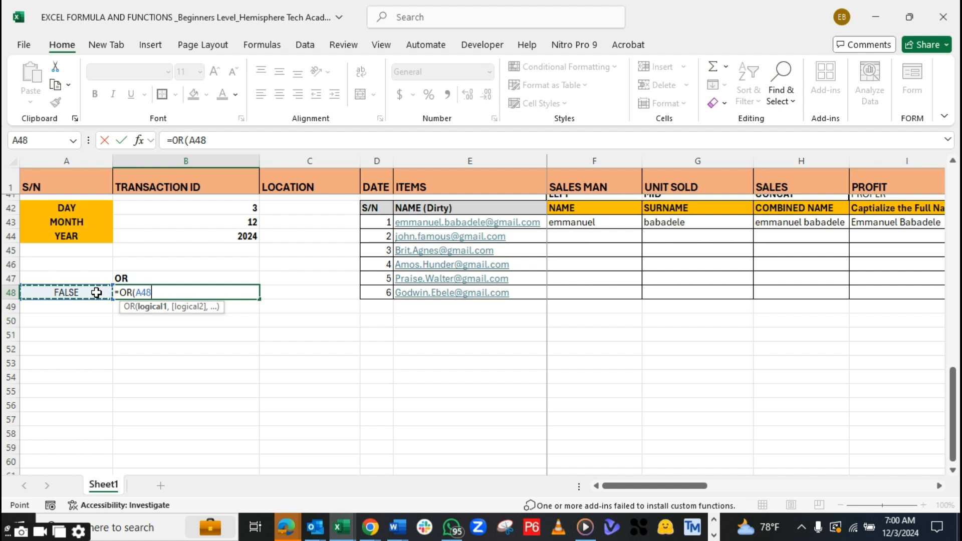
pyautogui.write('=')
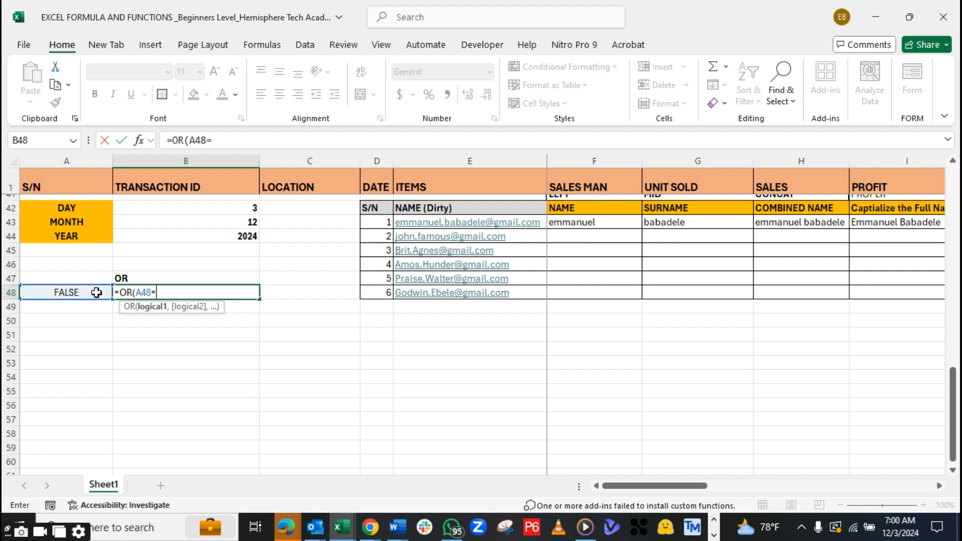
pyautogui.write('FALSE')
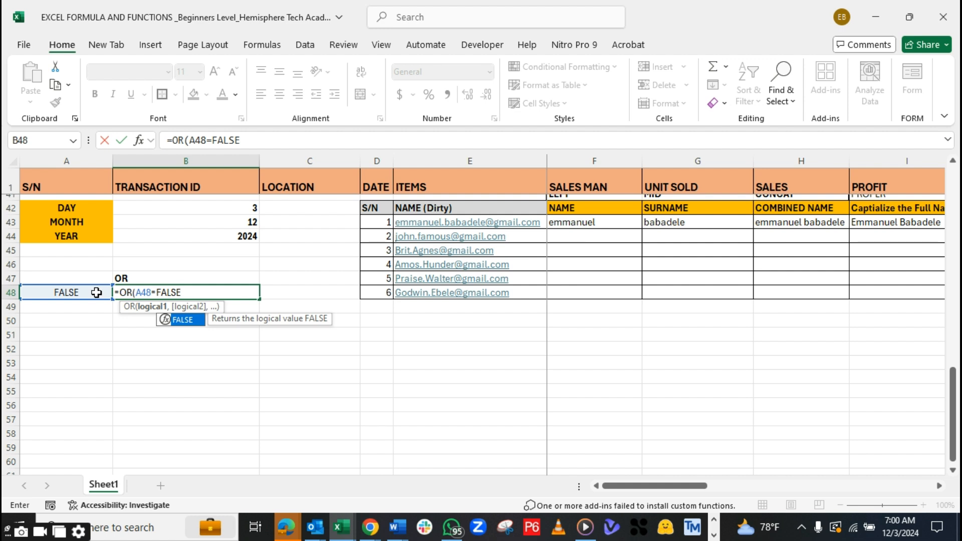
pyautogui.write(')')
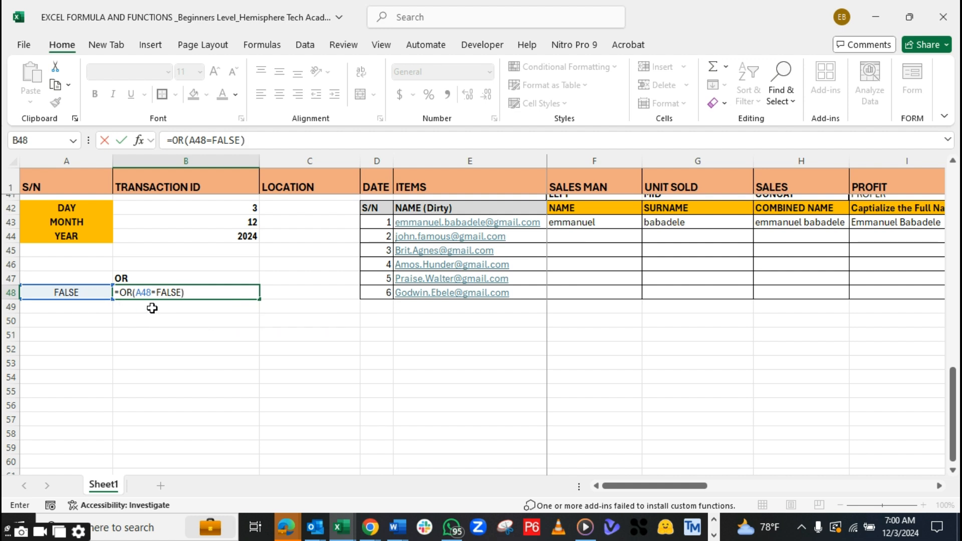
pyautogui.press('Return')
# Clear the FALSE value from A48 and the OR formula from B48
pyautogui.click(181, 292)
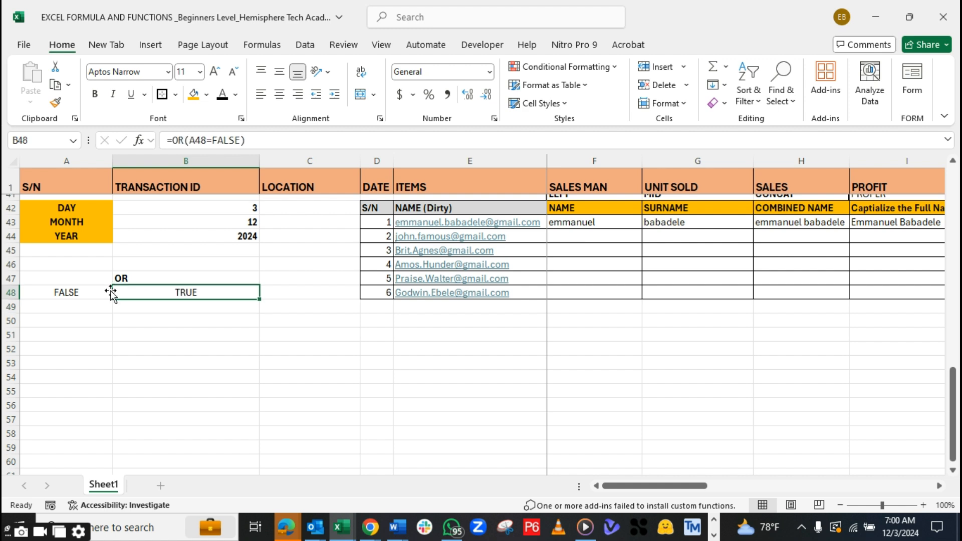
pyautogui.click(71, 291)
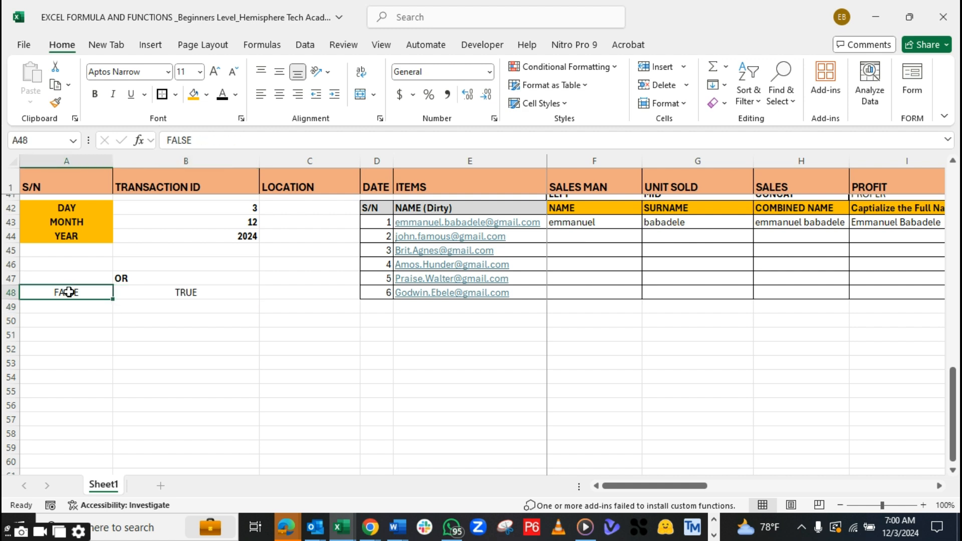
pyautogui.press('BackSpace')
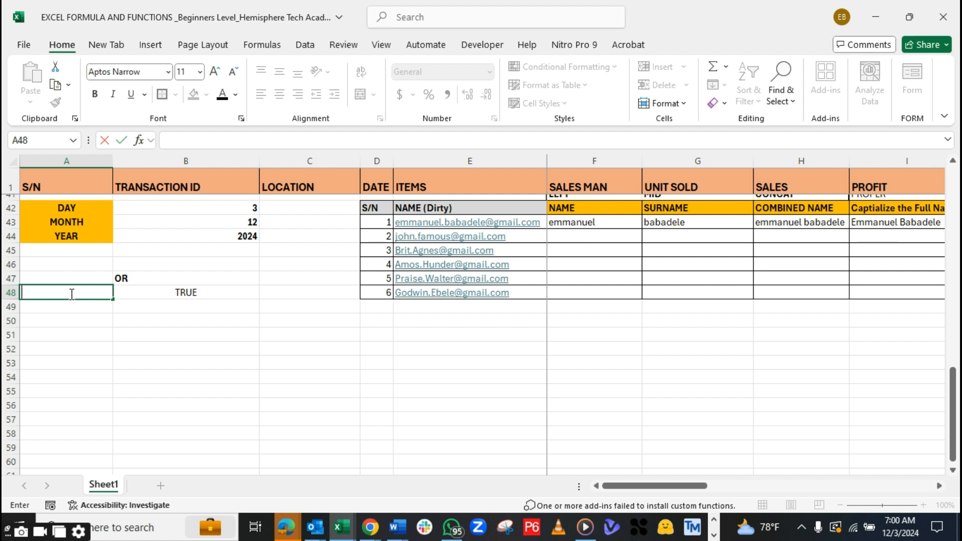
pyautogui.press('Tab')
pyautogui.press('BackSpace')
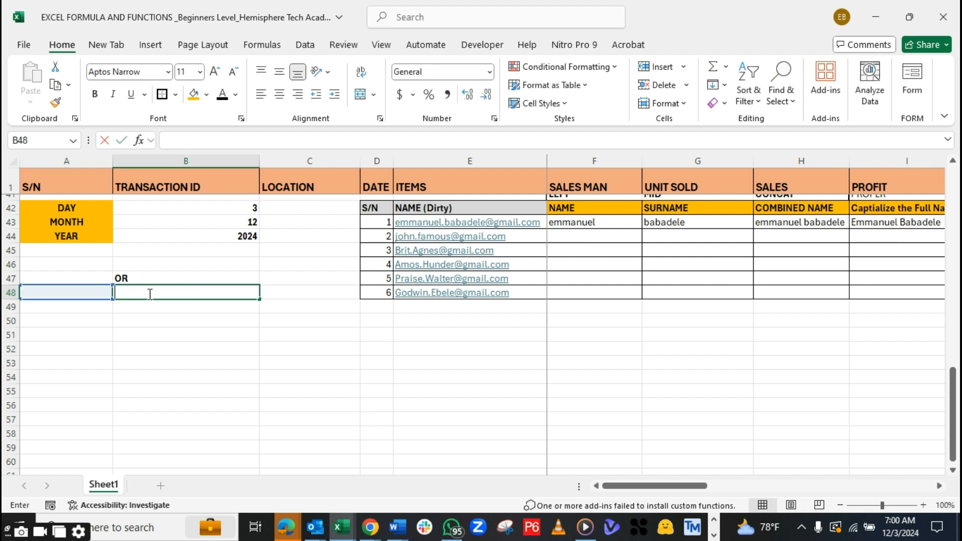
pyautogui.press('Return')
# Type the LOGIC VALUE header into A47
pyautogui.click(84, 291)
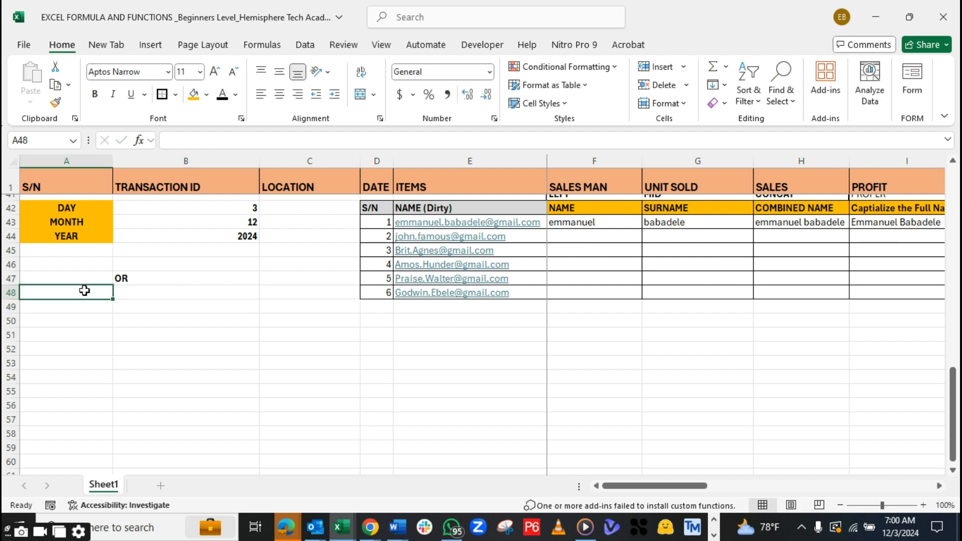
pyautogui.click(63, 279)
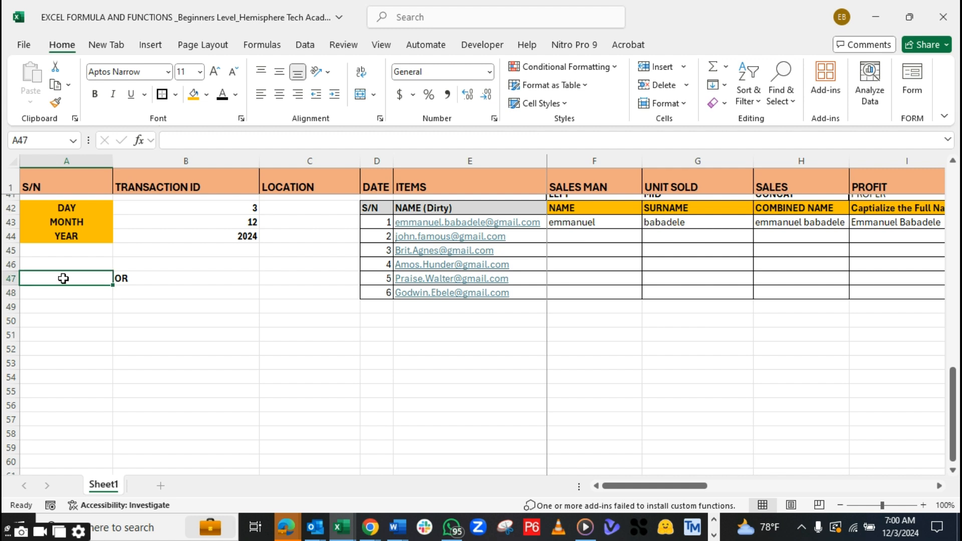
pyautogui.write('LO')
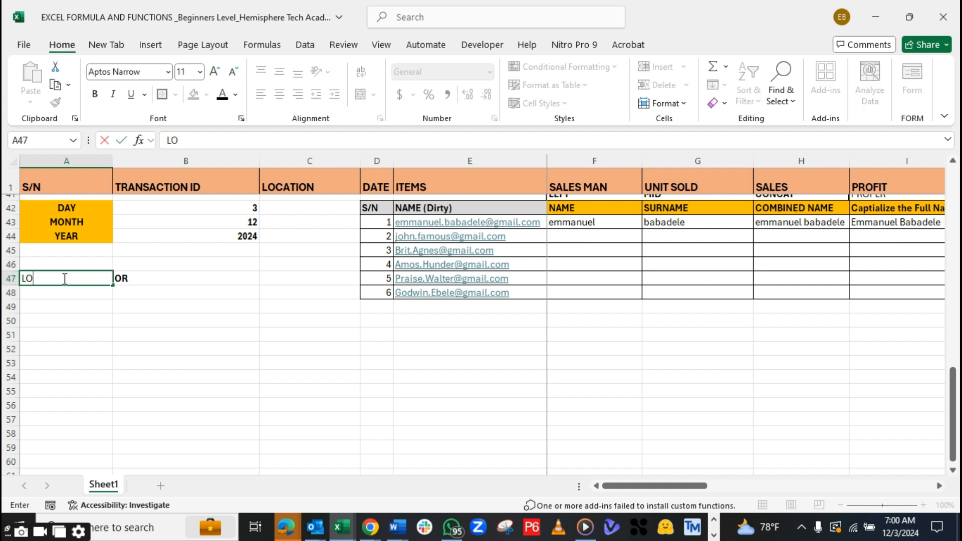
pyautogui.write('GIVC VALUE')
pyautogui.click(61, 293)
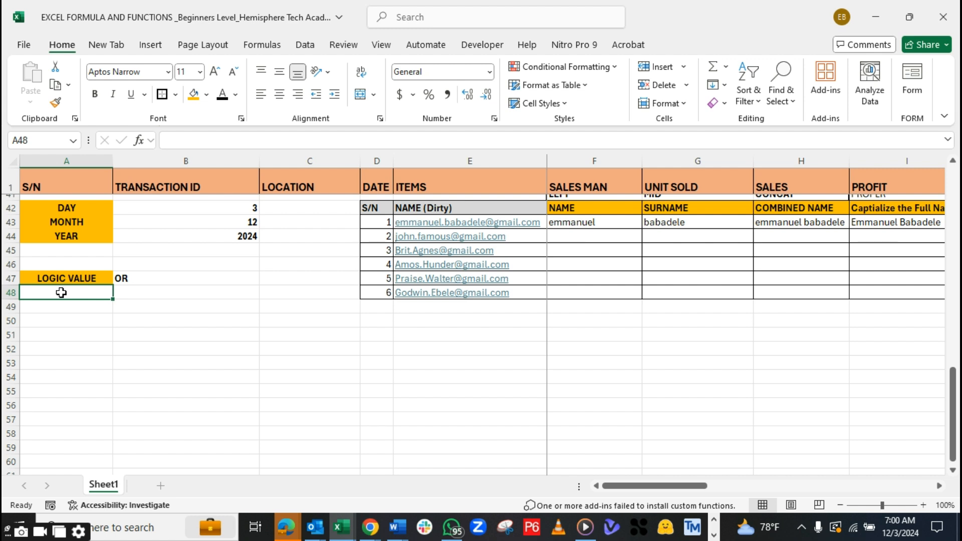
# Enter 500, 400, 550, 700 and 200 down A48:A52
pyautogui.write('500')
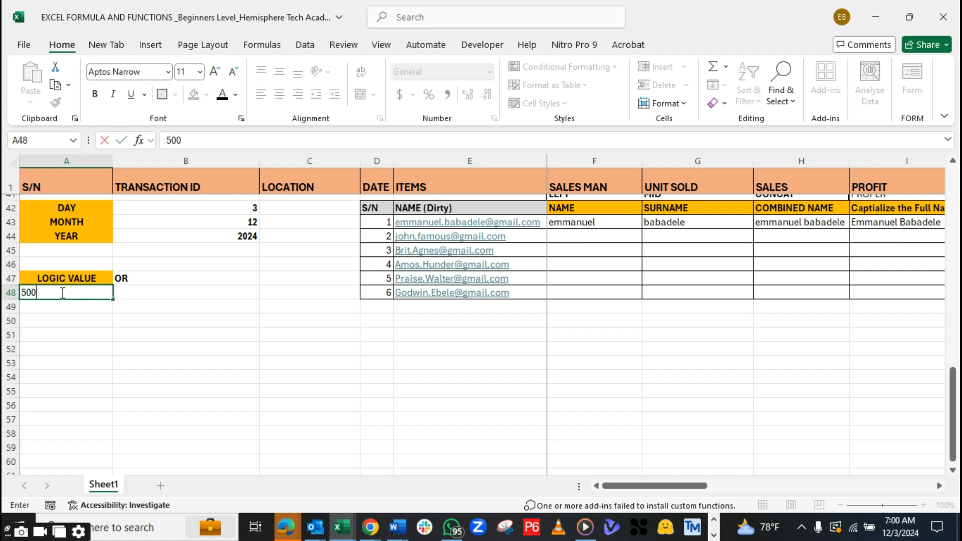
pyautogui.press('Tab')
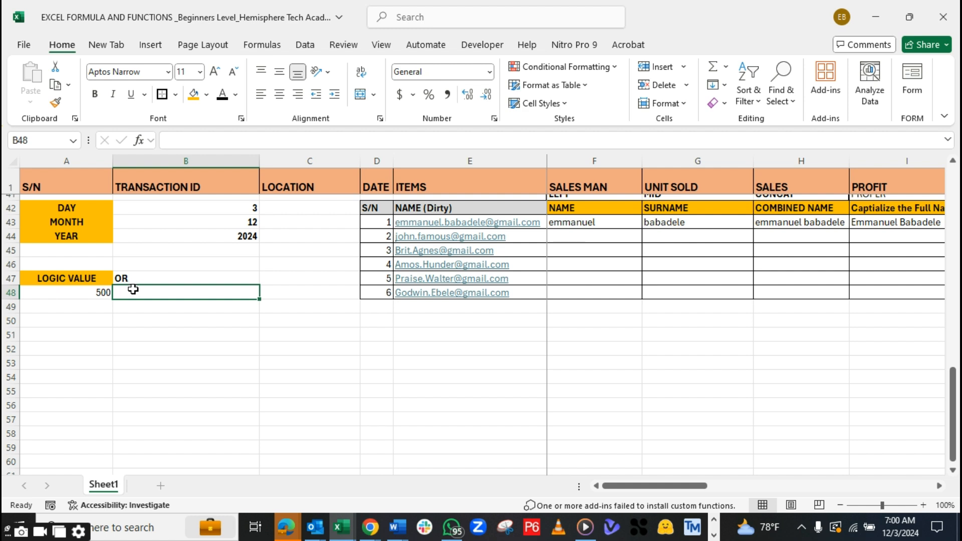
pyautogui.press('Return')
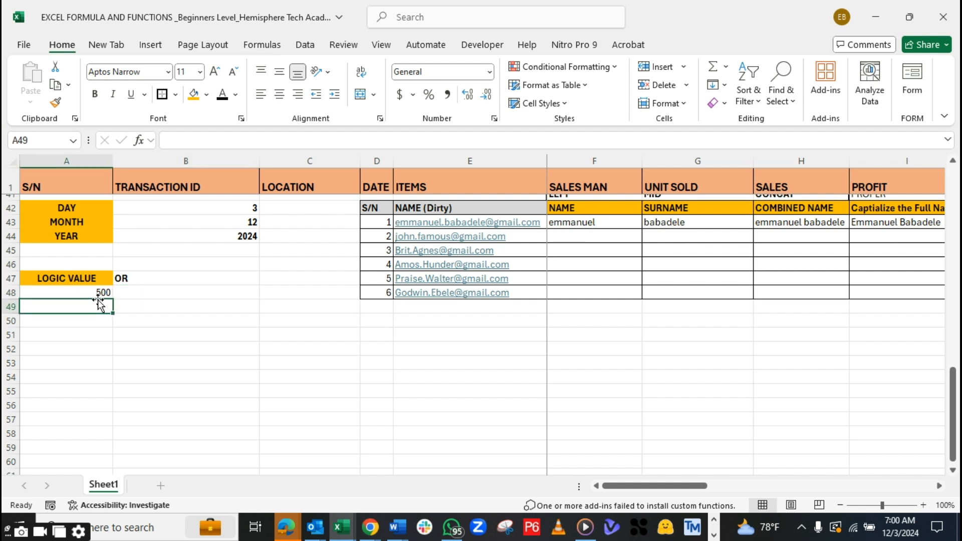
pyautogui.write('400')
pyautogui.press('Return')
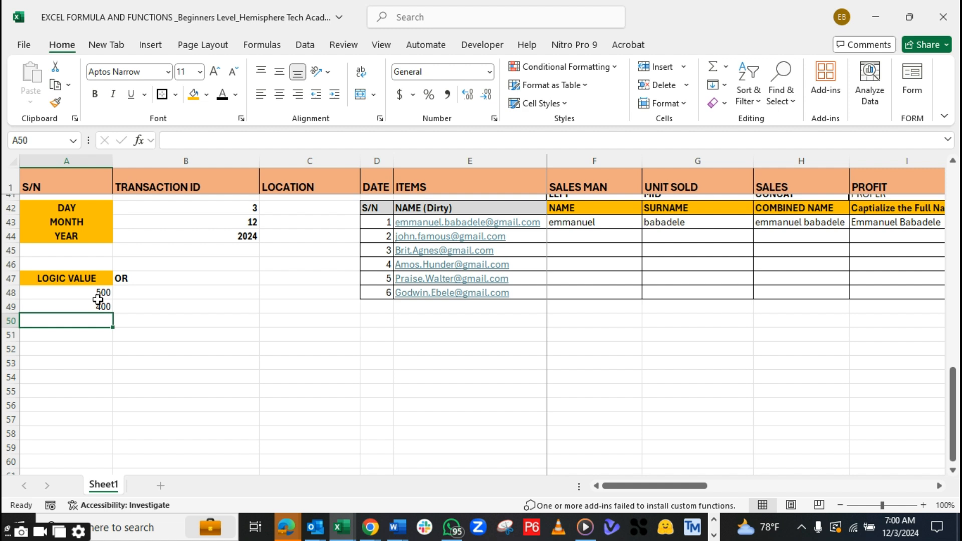
pyautogui.write('550')
pyautogui.press('Return')
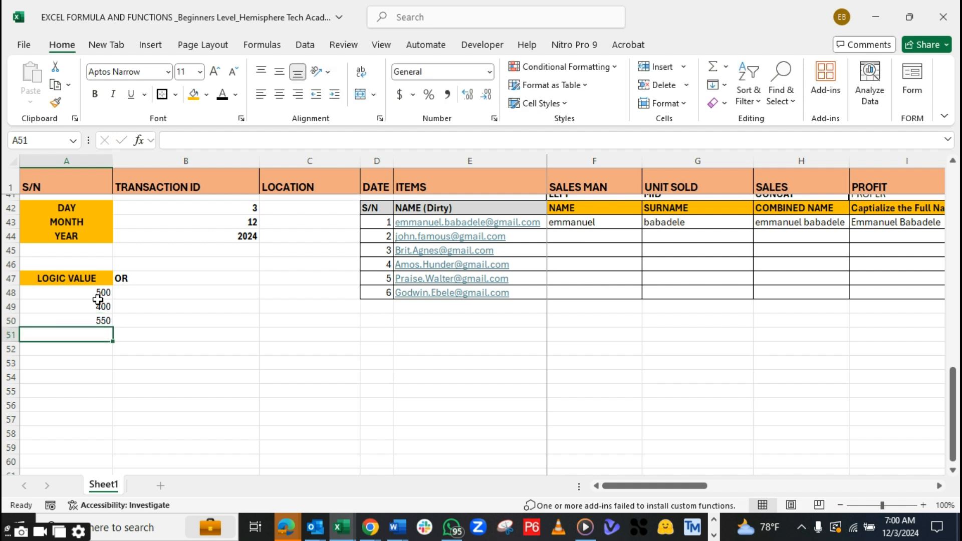
pyautogui.write('700')
pyautogui.press('Return')
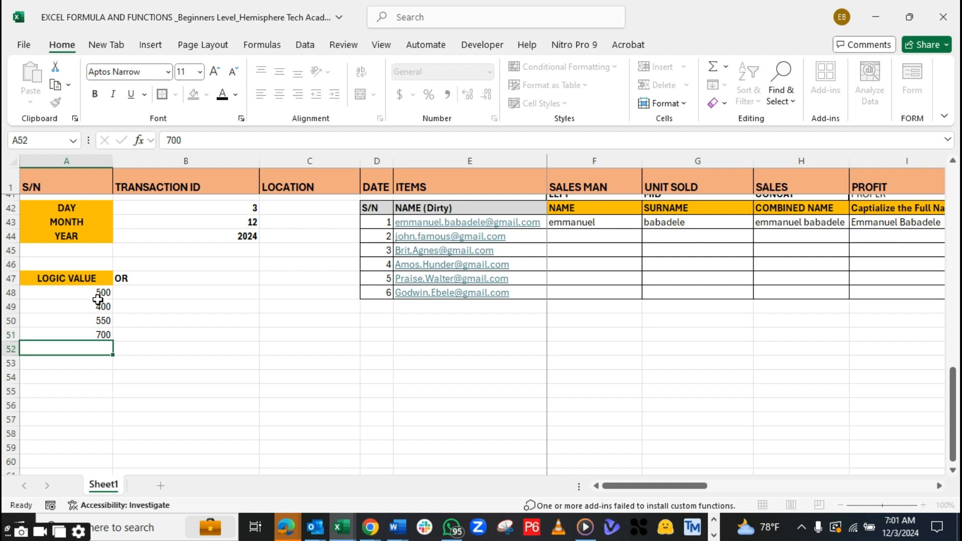
pyautogui.write('200')
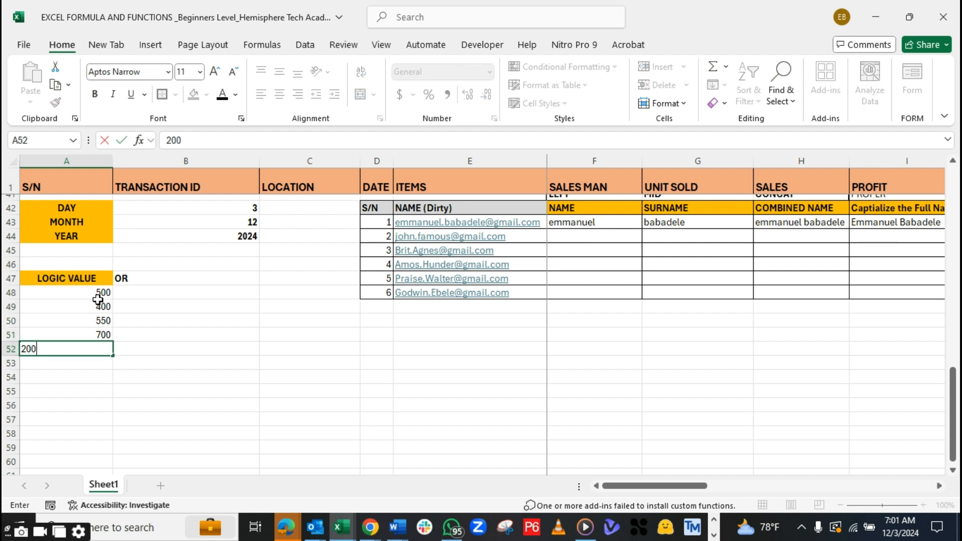
pyautogui.press('Tab')
# Fill the OR heading in B47 orange and apply All Borders to A47:B52
pyautogui.click(156, 279)
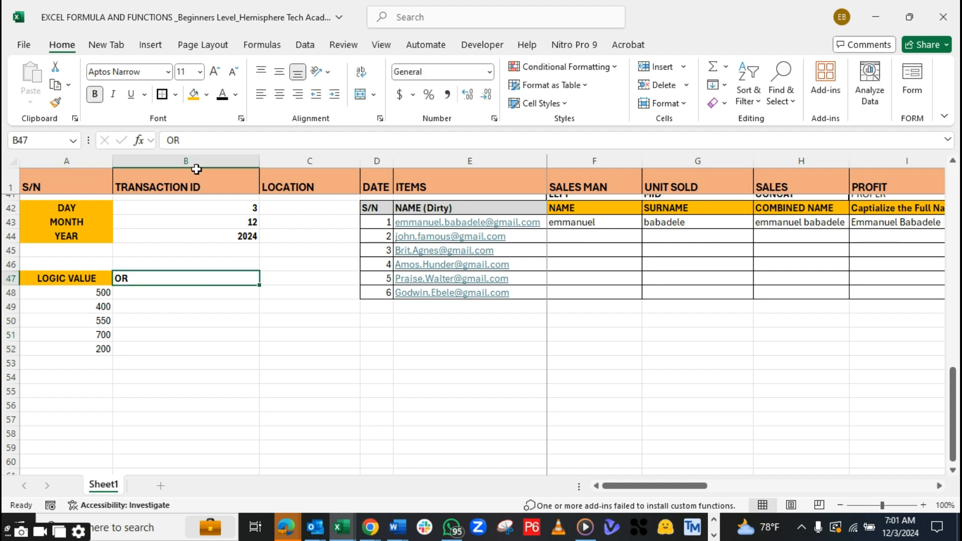
pyautogui.click(193, 95)
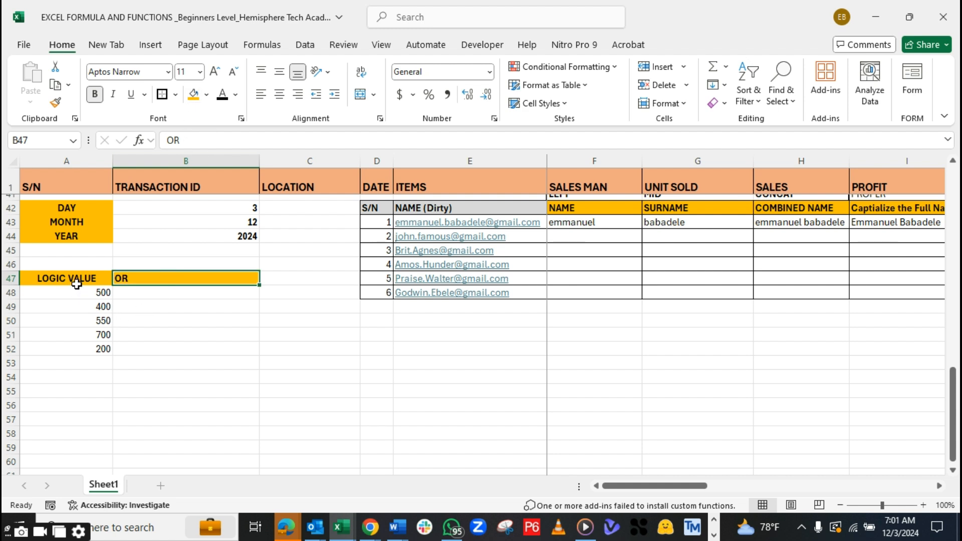
pyautogui.moveTo(76, 284); pyautogui.dragTo(176, 348)
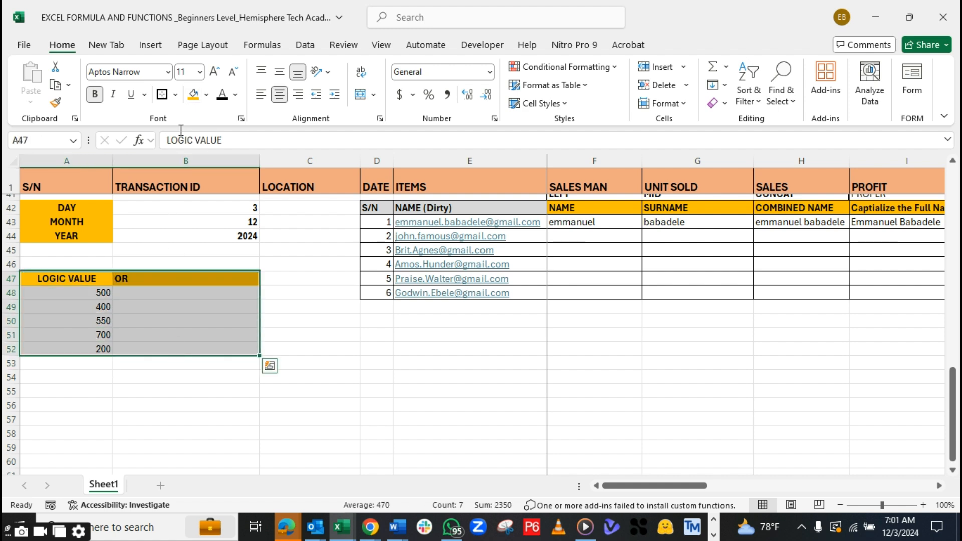
pyautogui.click(176, 94)
pyautogui.click(186, 239)
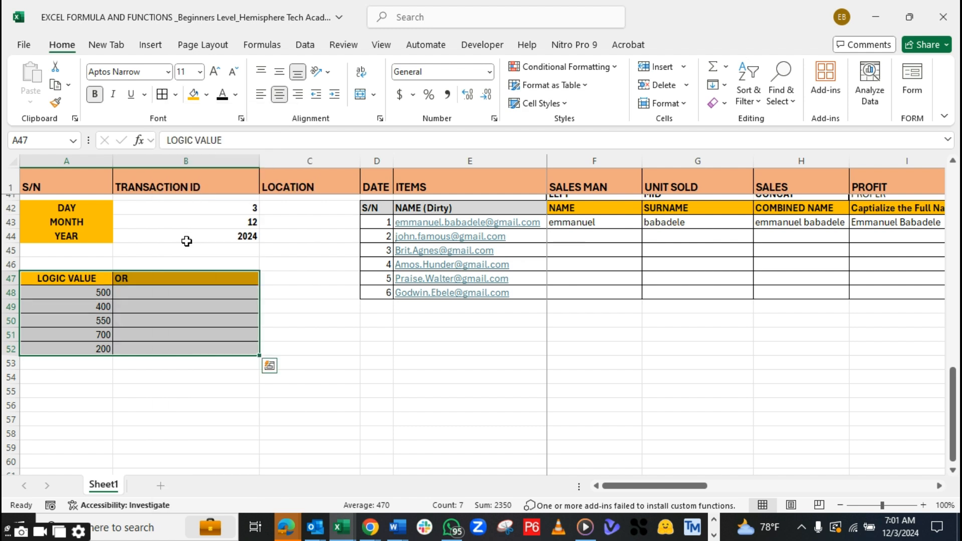
# Give the A47:B47 header row a Thick Outside Border, then begin =OR( in B48
pyautogui.moveTo(92, 277); pyautogui.dragTo(170, 279)
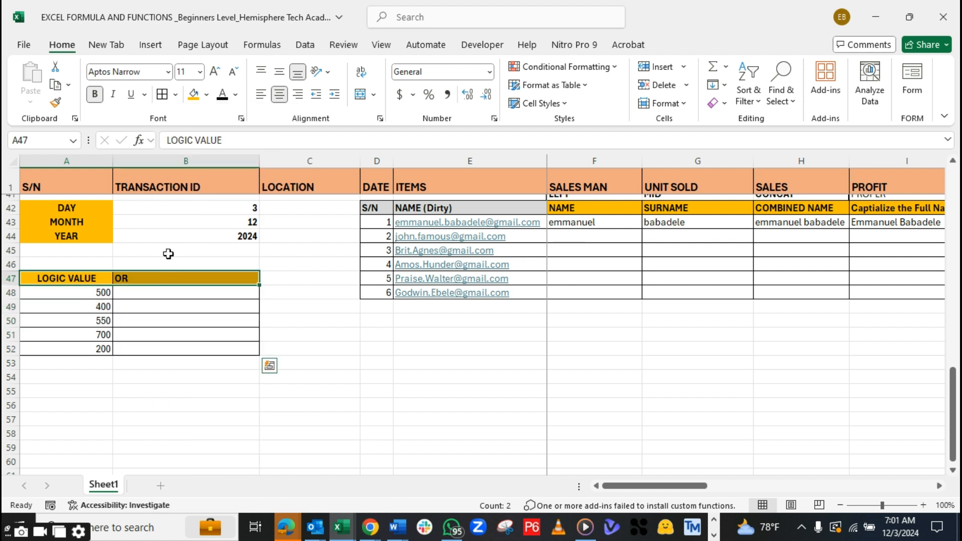
pyautogui.click(175, 94)
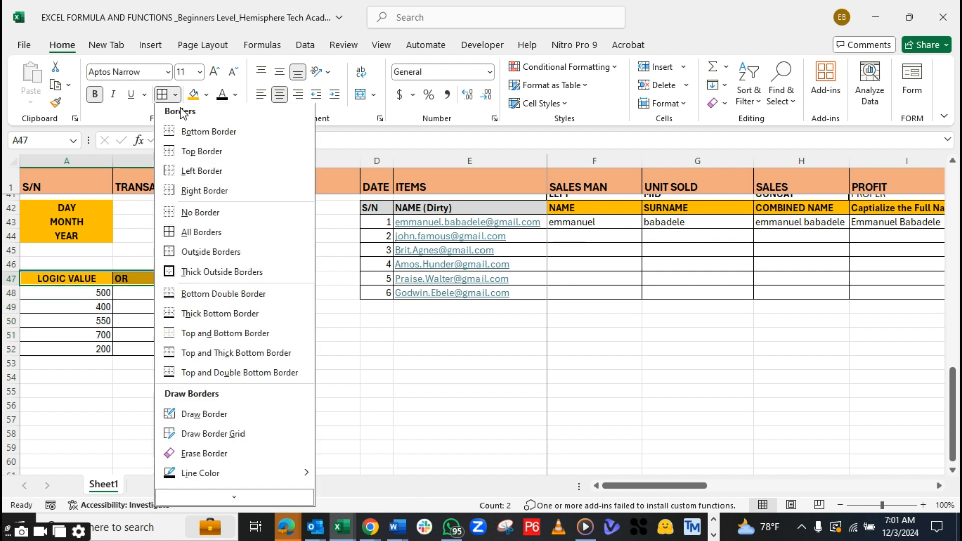
pyautogui.click(184, 274)
pyautogui.click(154, 296)
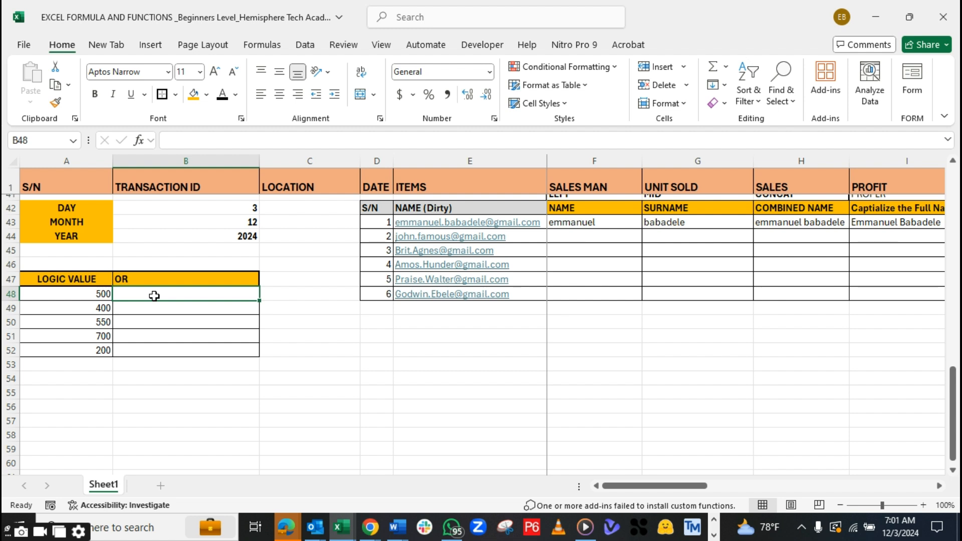
pyautogui.write('=OR(')
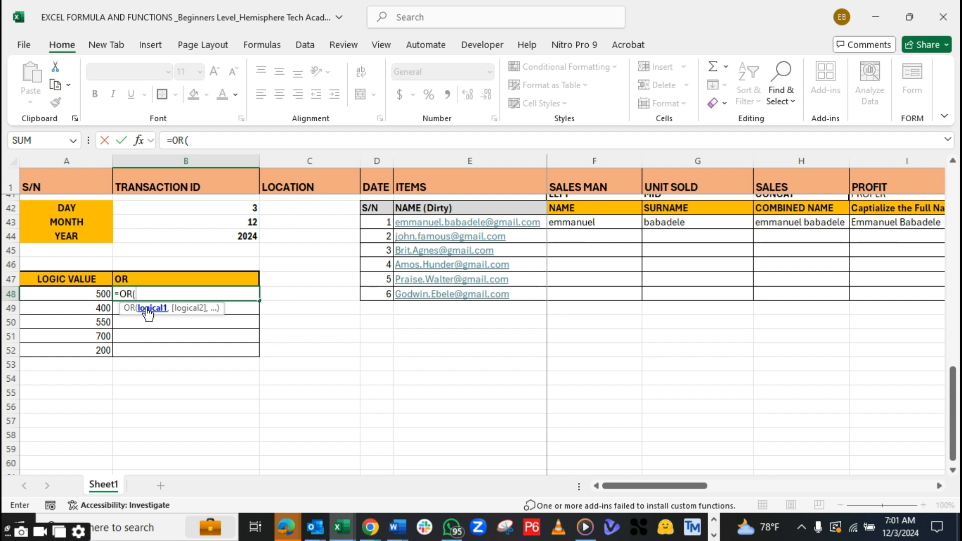
# Complete B48 as =OR(A48>=500), accepting Excel's suggested correction so it returns TRUE
pyautogui.click(100, 294)
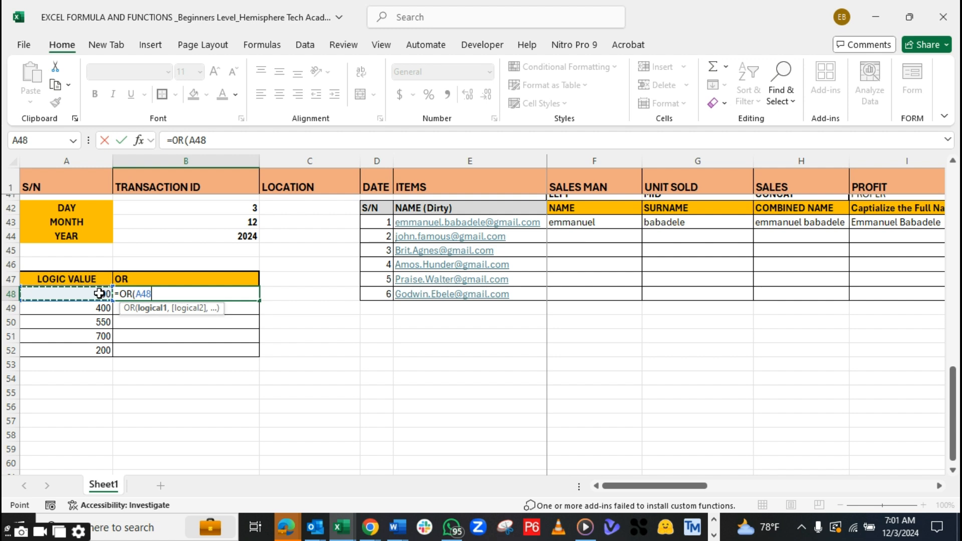
pyautogui.write('=>')
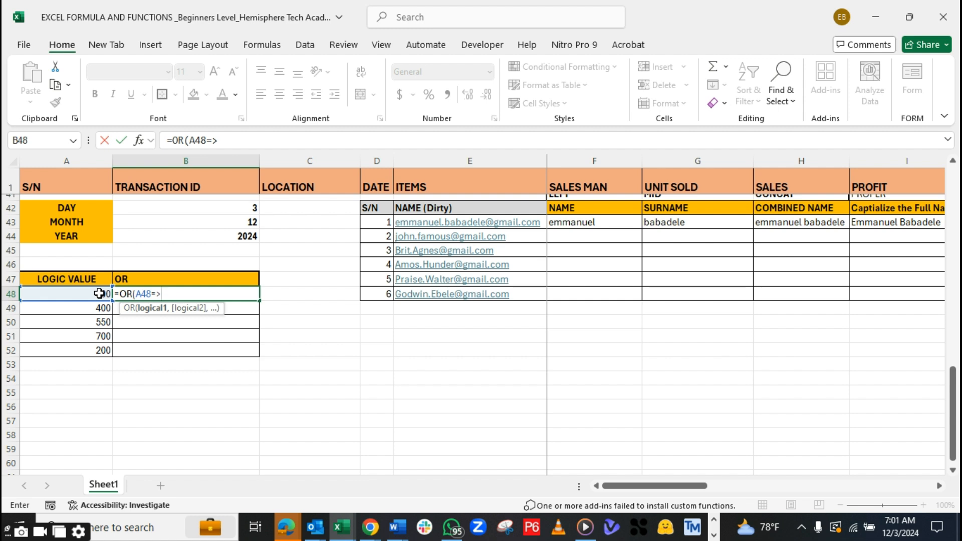
pyautogui.write('500)')
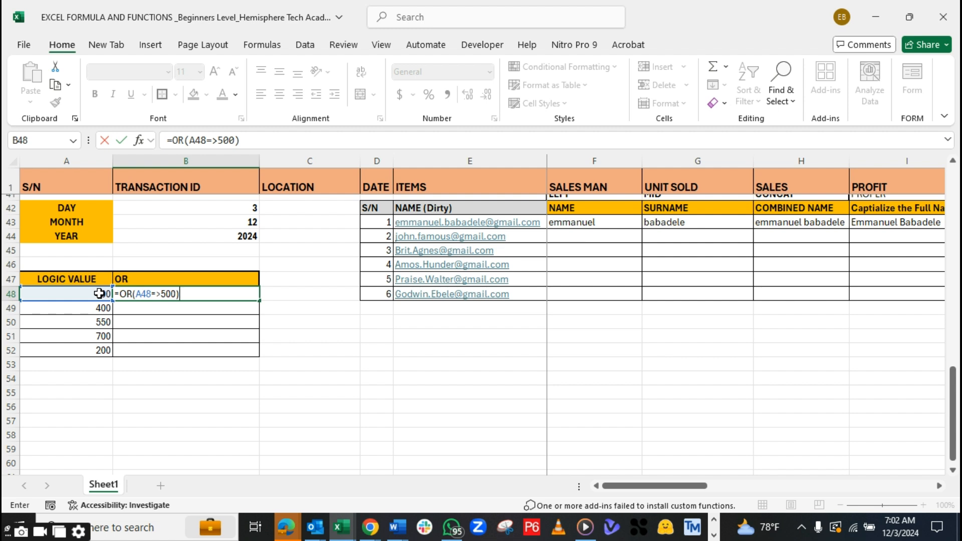
pyautogui.press('Return')
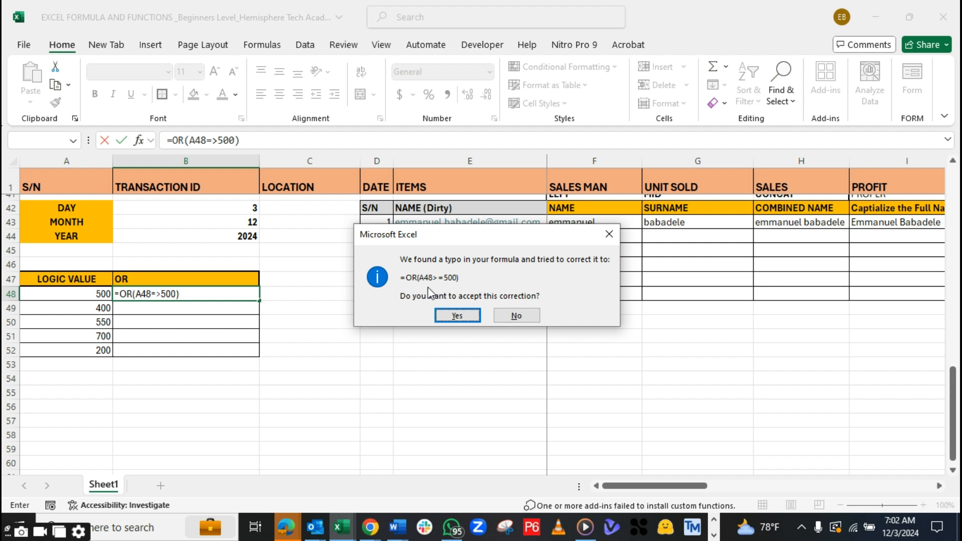
pyautogui.click(453, 315)
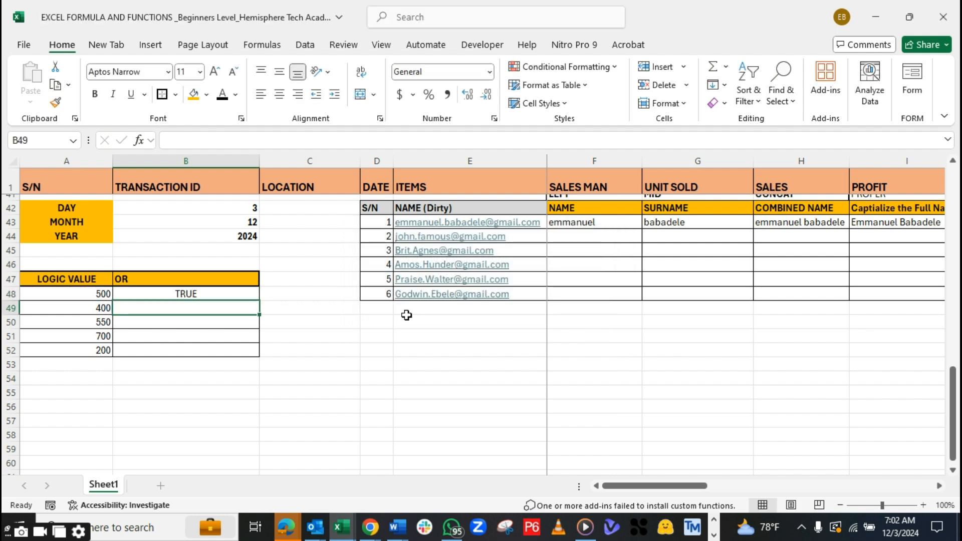
# Copy the =OR(A48>=500) formula from B48 down to B52
pyautogui.click(223, 295)
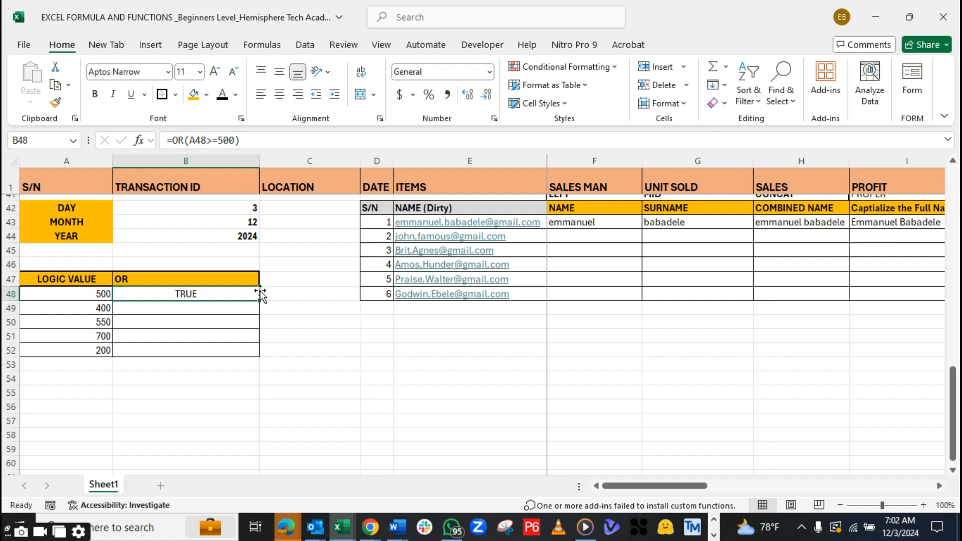
pyautogui.click(99, 298)
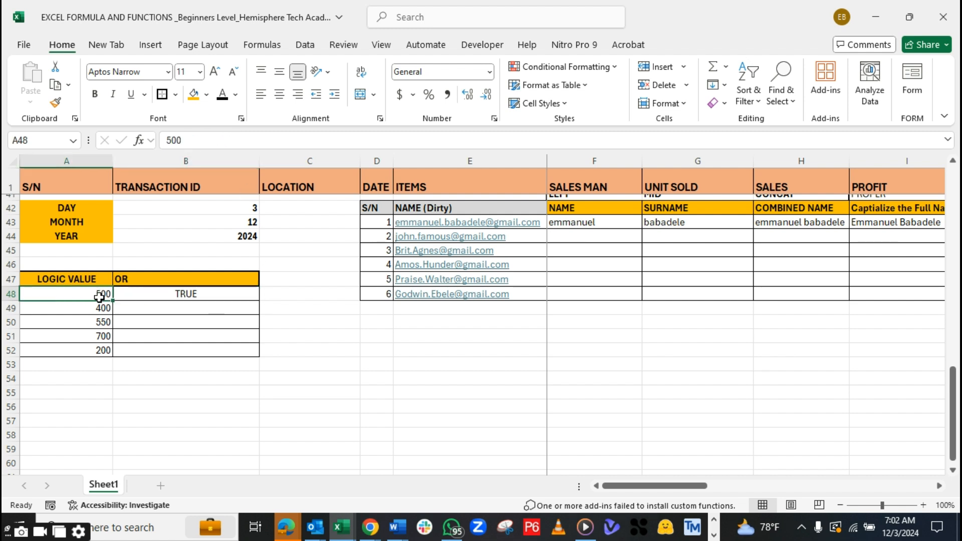
pyautogui.click(202, 292)
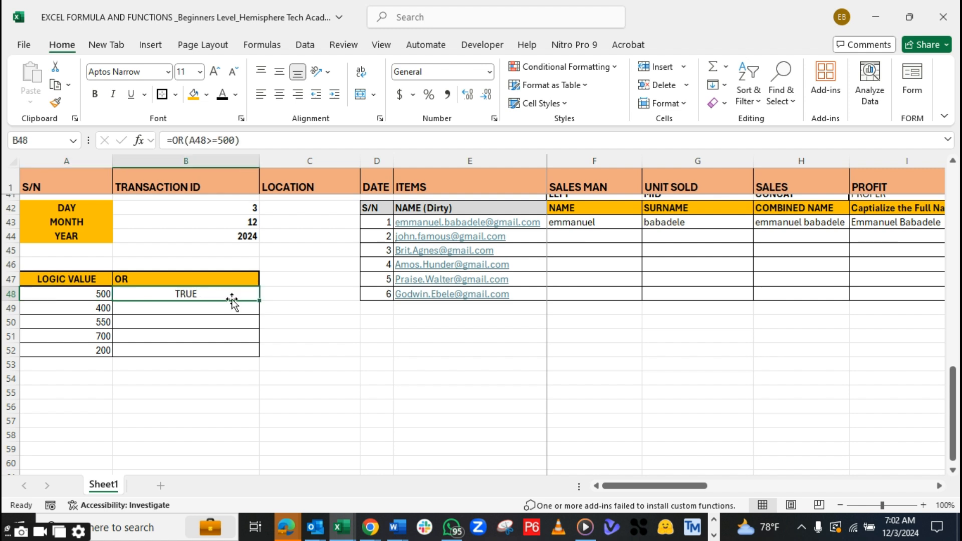
pyautogui.moveTo(258, 303); pyautogui.dragTo(259, 356)
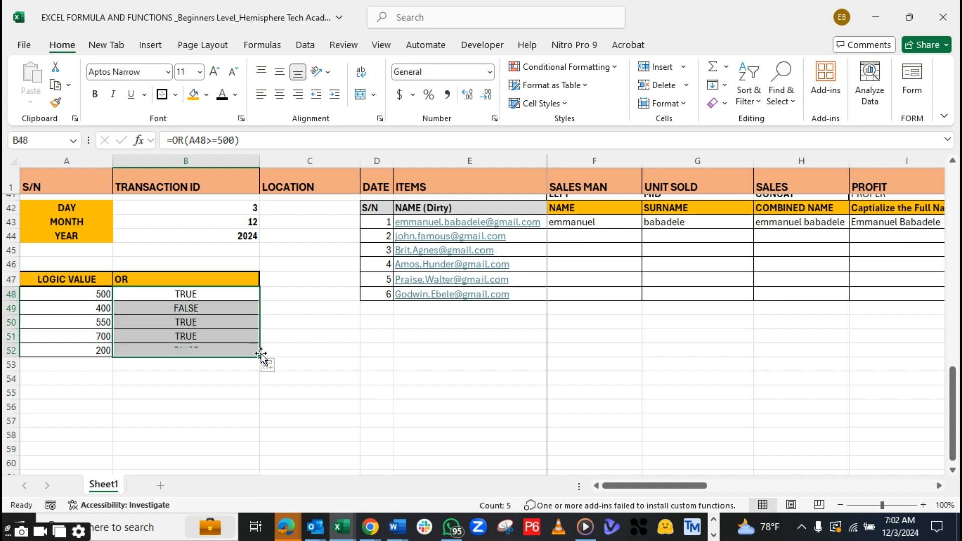
# Verify each row: TRUE for 500, 550 and 700, FALSE for 400 and 200
pyautogui.click(193, 308)
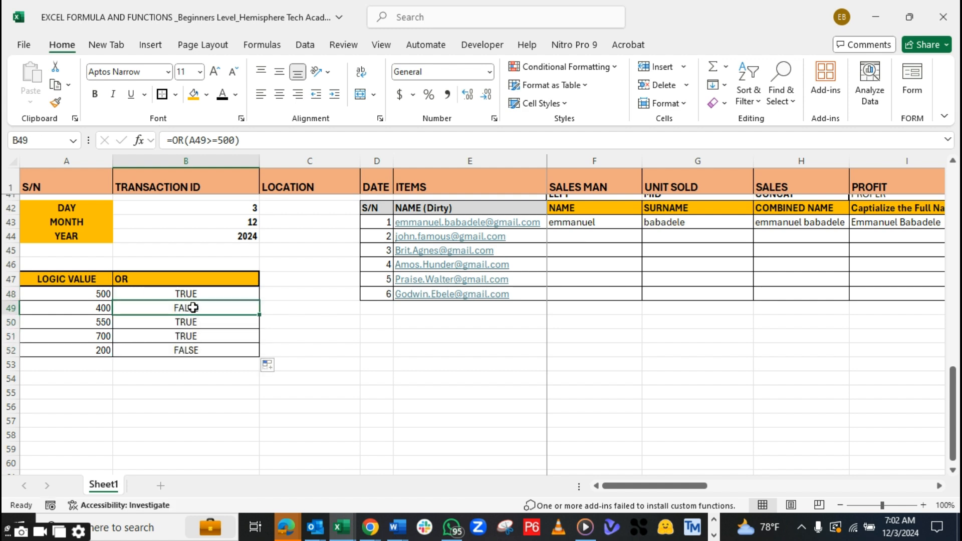
pyautogui.click(96, 312)
pyautogui.click(162, 311)
pyautogui.click(108, 314)
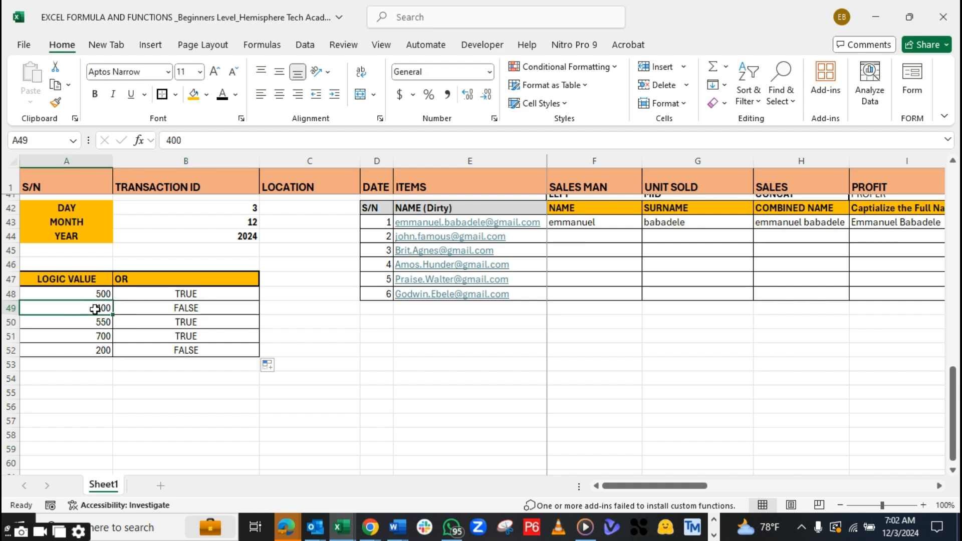
pyautogui.click(153, 309)
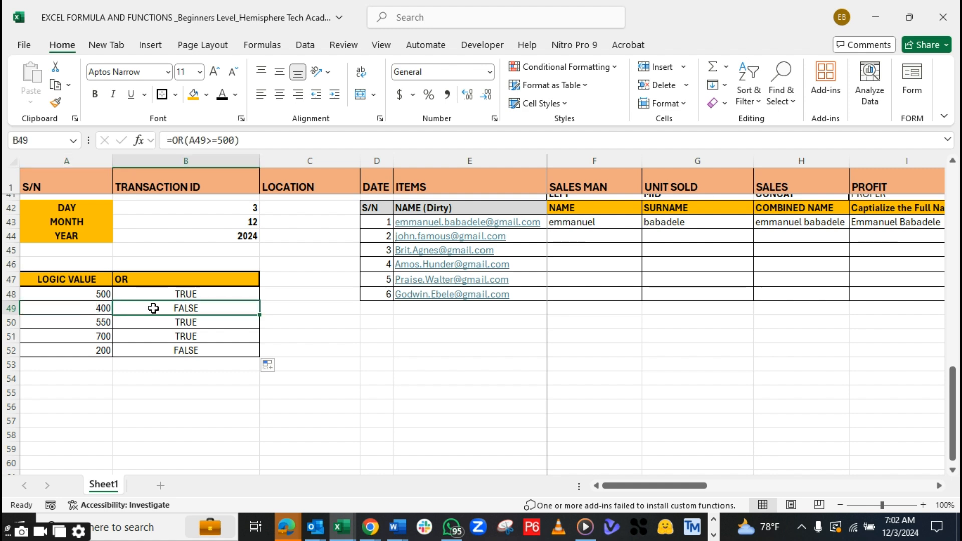
pyautogui.click(153, 322)
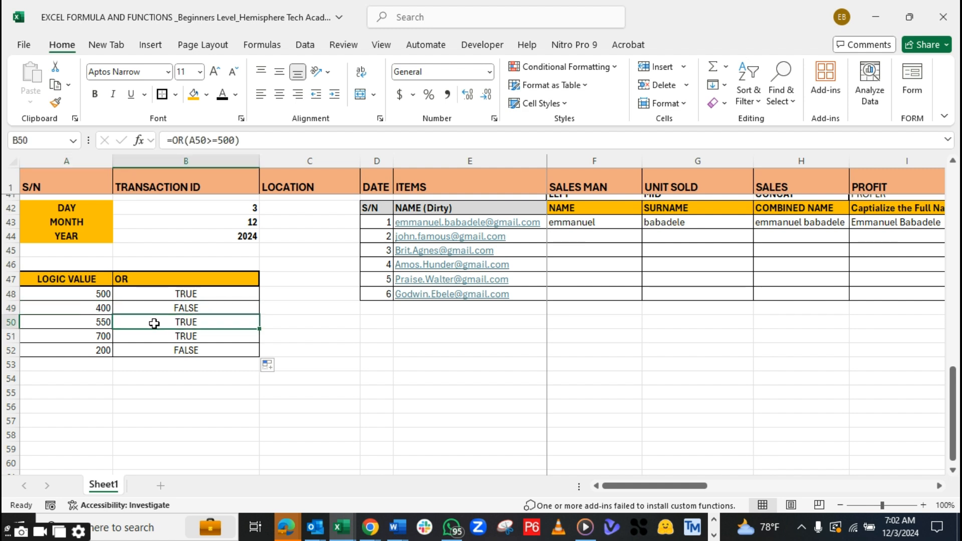
pyautogui.click(90, 324)
pyautogui.click(155, 325)
pyautogui.click(95, 336)
pyautogui.click(179, 336)
pyautogui.click(134, 352)
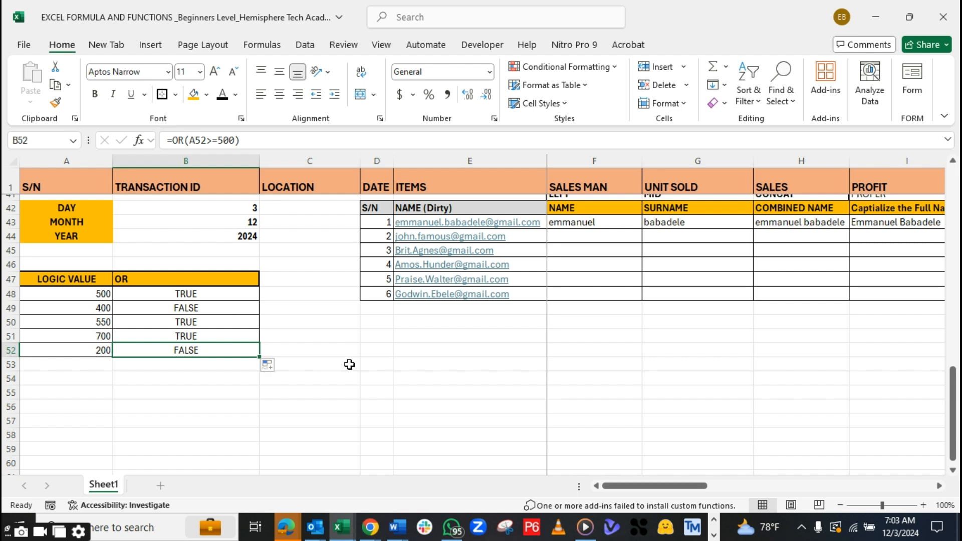
pyautogui.scroll(9, 302, 443)
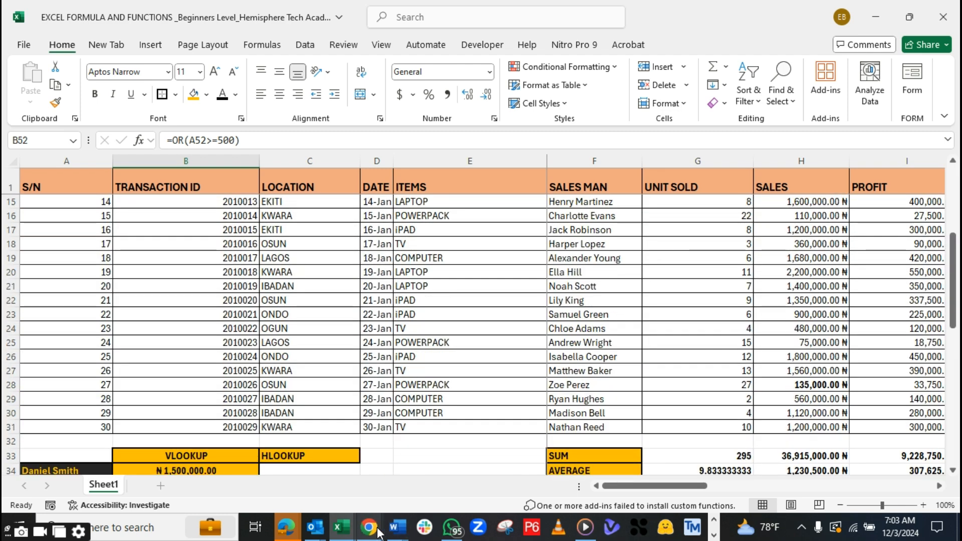
pyautogui.moveTo(372, 532)
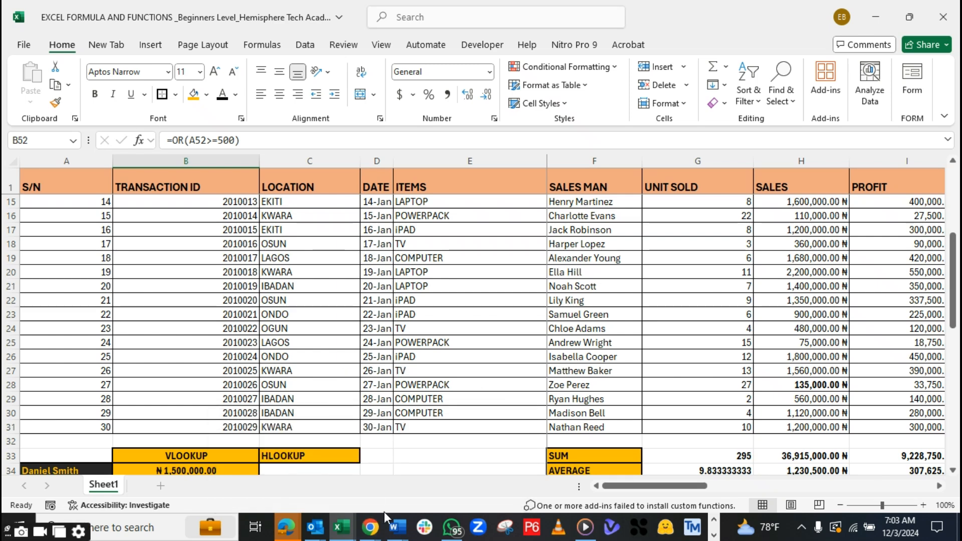
# Switch to the Online Screen Recorder window from the taskbar
pyautogui.click(713, 535)
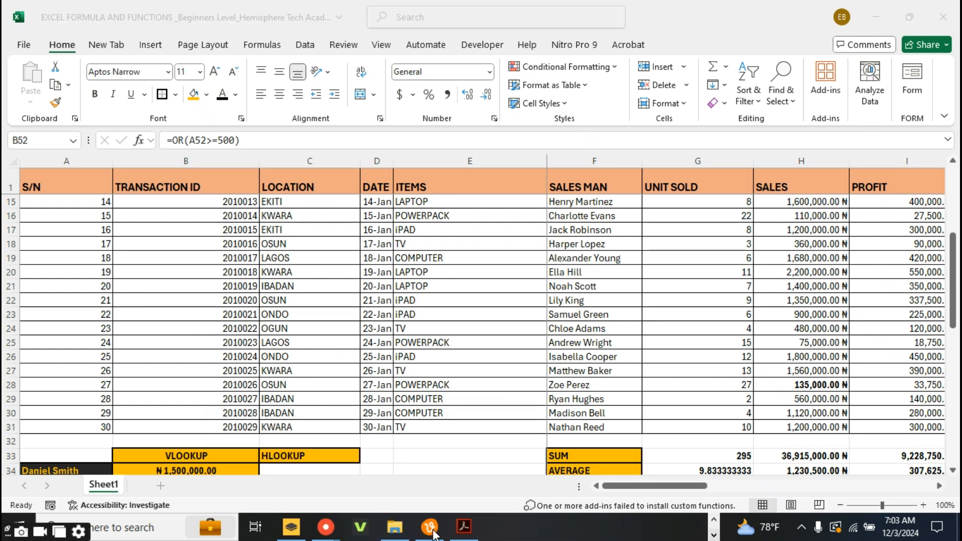
pyautogui.moveTo(325, 535)
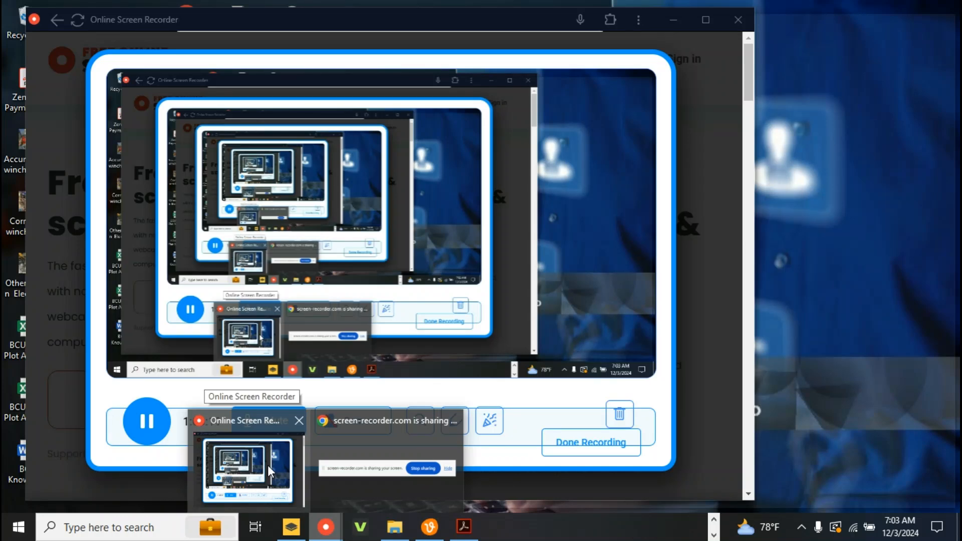
pyautogui.click(268, 465)
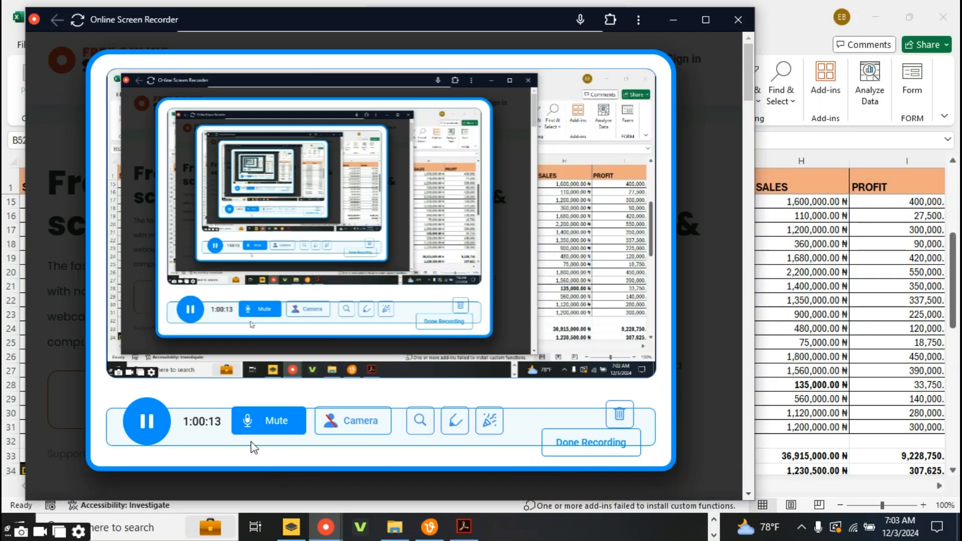